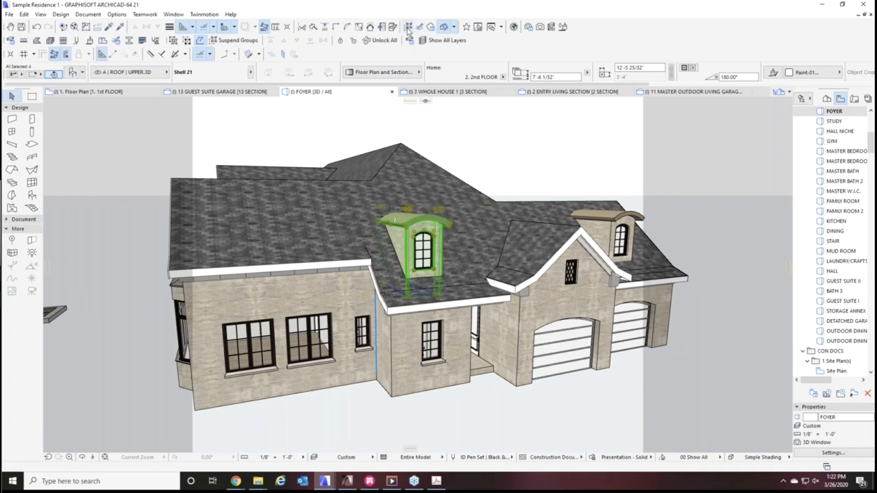
Suspend element grouping and clear the selection of the front dormer
click(409, 26)
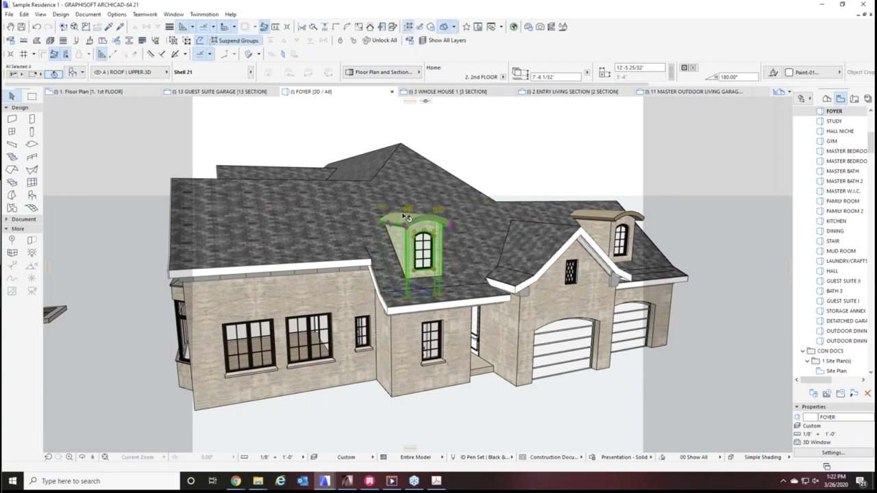
scroll(405, 216, up, 3)
key(Escape)
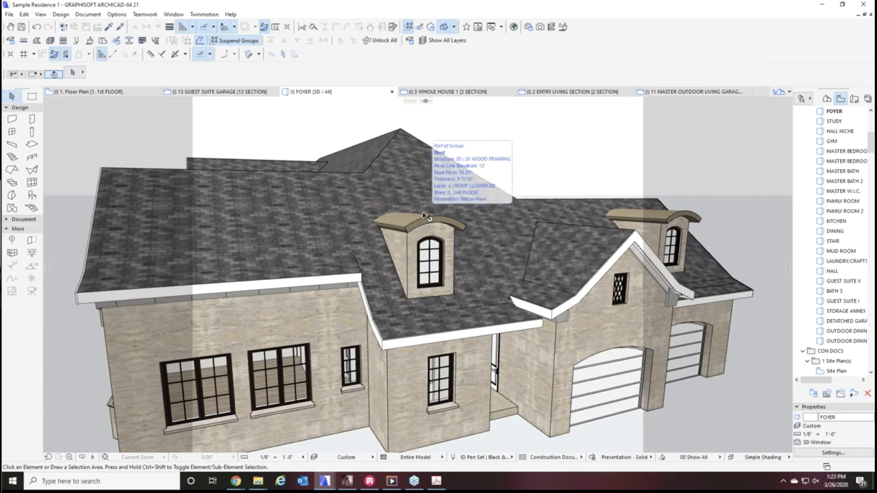
Select the front dormer's side wall and window wall individually to inspect how the dormer is built
mouse_move(420, 221)
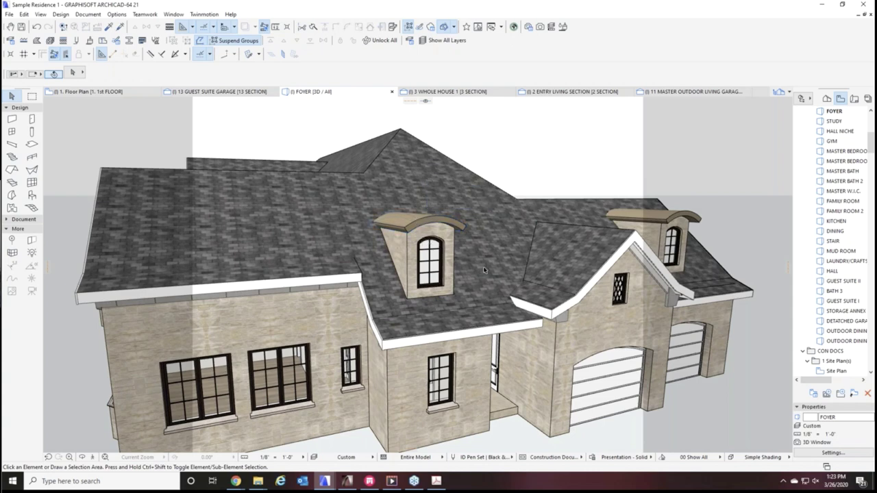
click(407, 251)
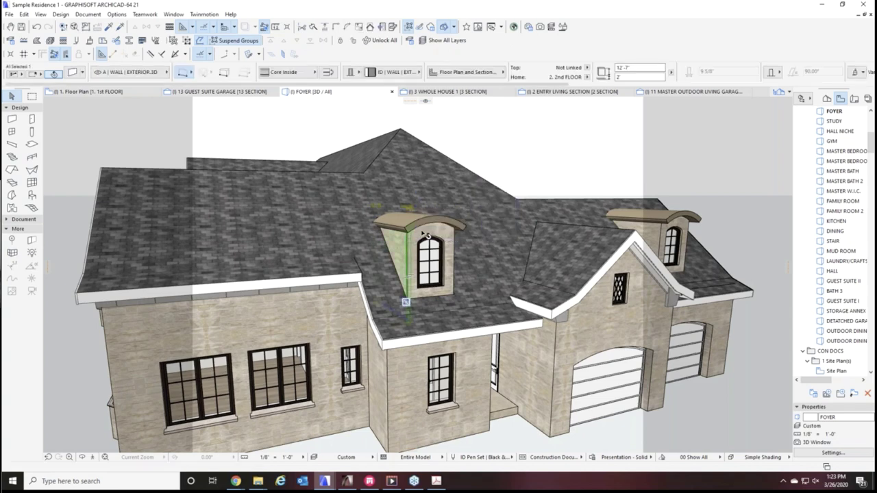
click(425, 235)
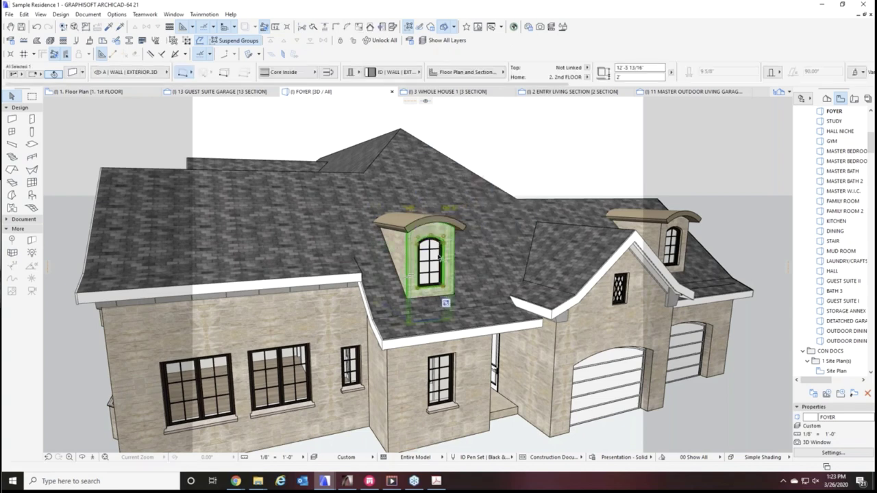
key(Escape)
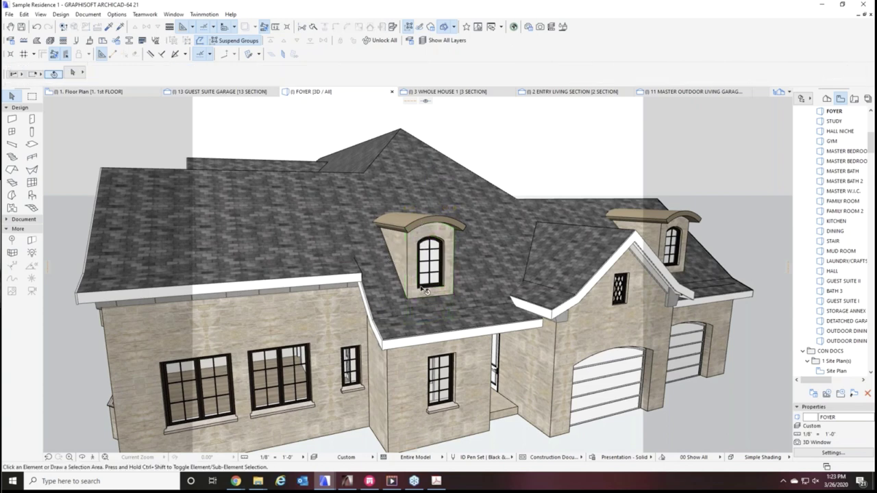
Examine the object settings of the curved roof on the front dormer, leaving them unchanged
shift+middle_drag(439, 291, 264, 204)
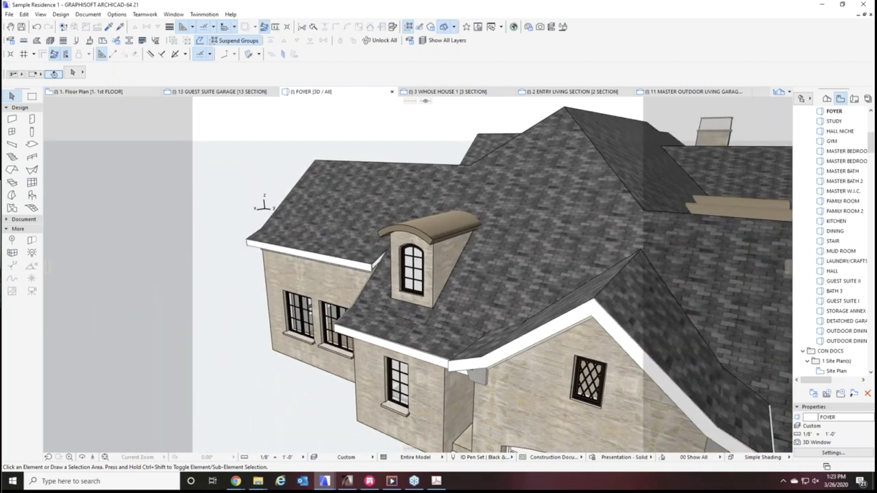
click(447, 228)
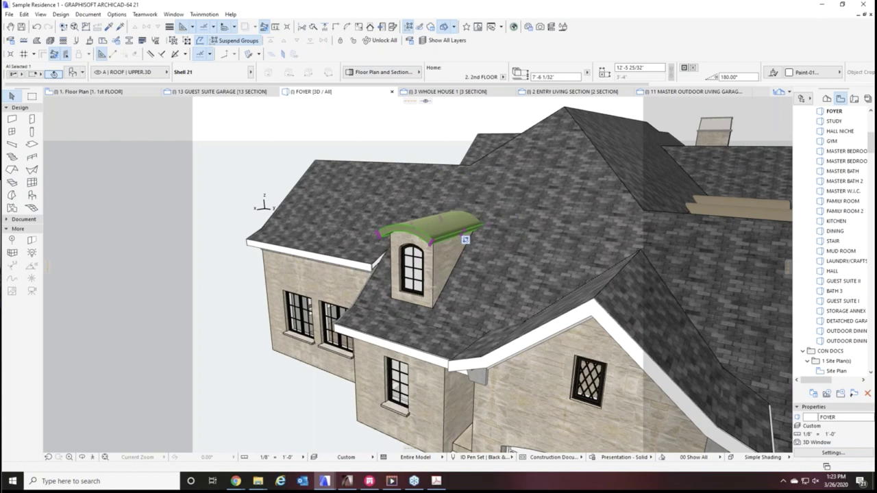
shift+middle_drag(446, 228, 457, 244)
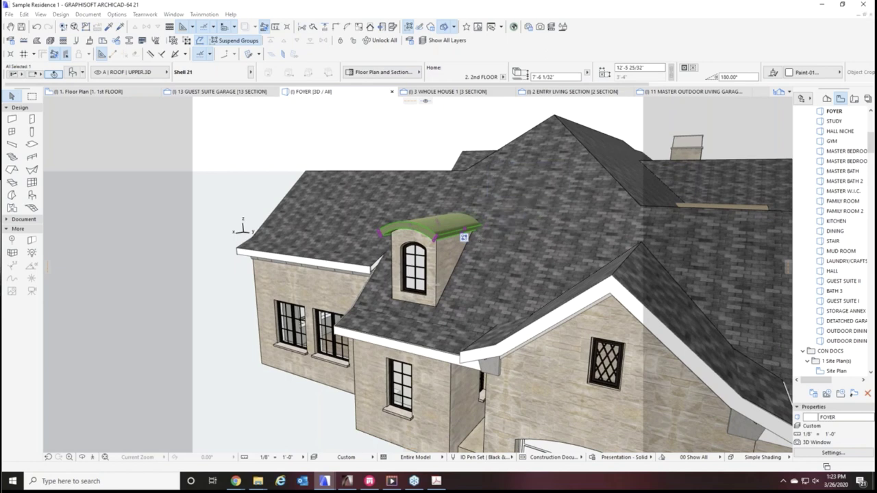
key(ctrl+t)
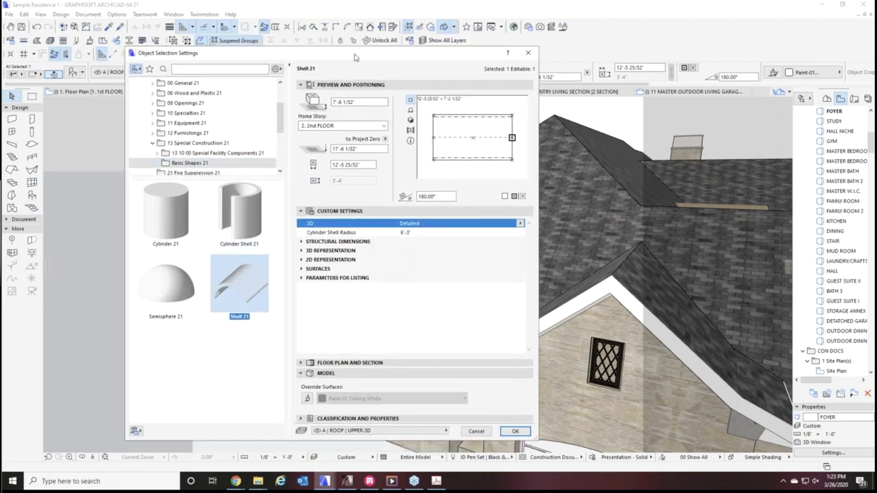
drag(356, 56, 398, 52)
mouse_move(284, 298)
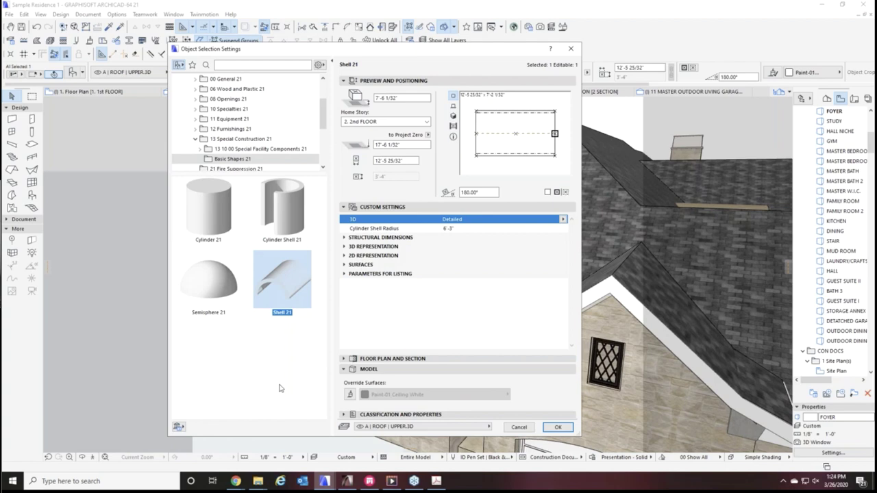
click(572, 50)
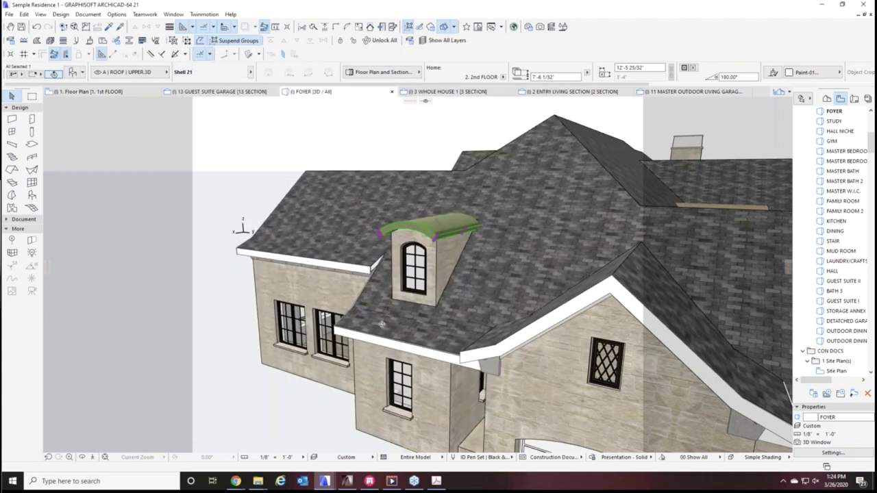
shift+middle_drag(397, 322, 440, 233)
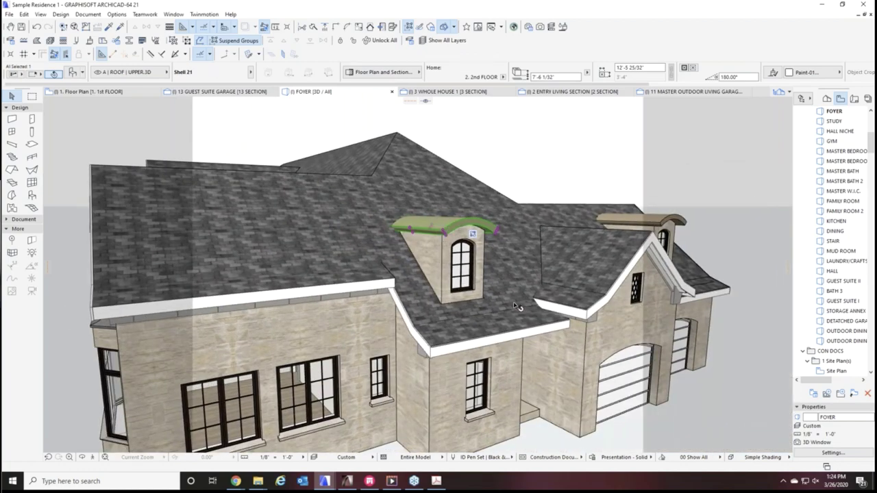
key(Escape)
Inspect the steep main roof plane and the shallower eave plane beside the bay window gable, selecting each individually
shift+middle_drag(519, 308, 497, 310)
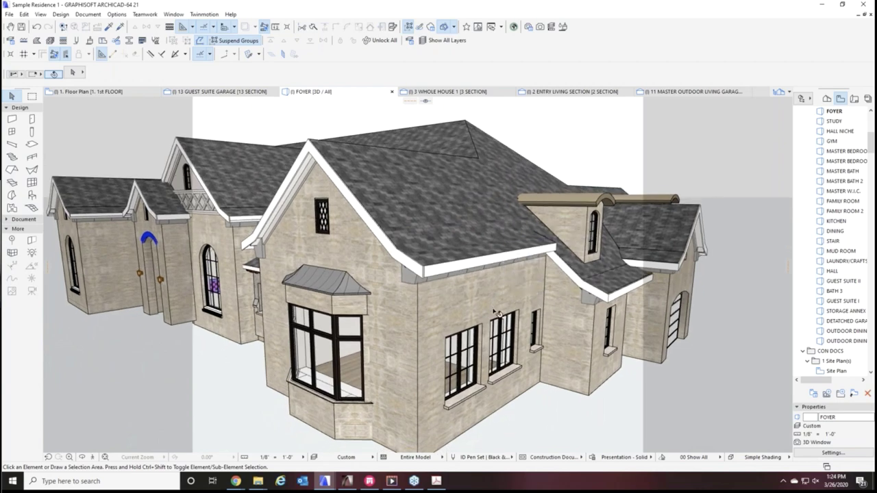
shift+middle_drag(405, 342, 406, 302)
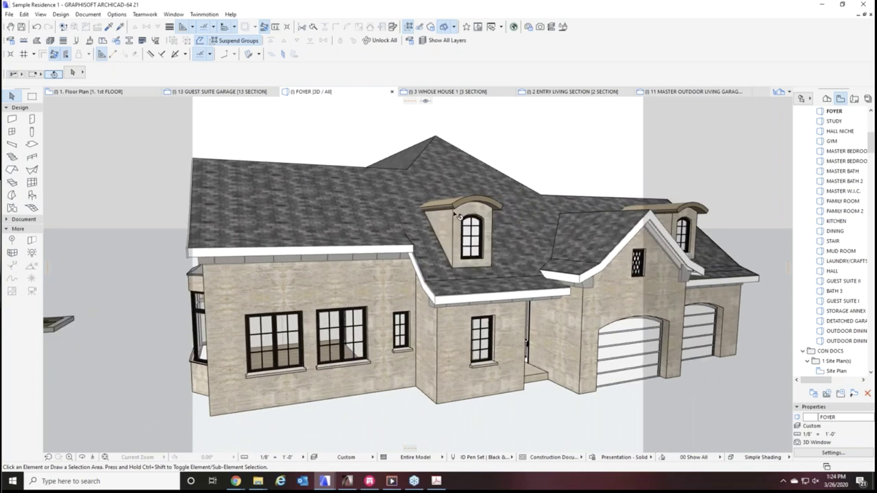
shift+middle_drag(456, 216, 411, 301)
scroll(411, 302, up, 5)
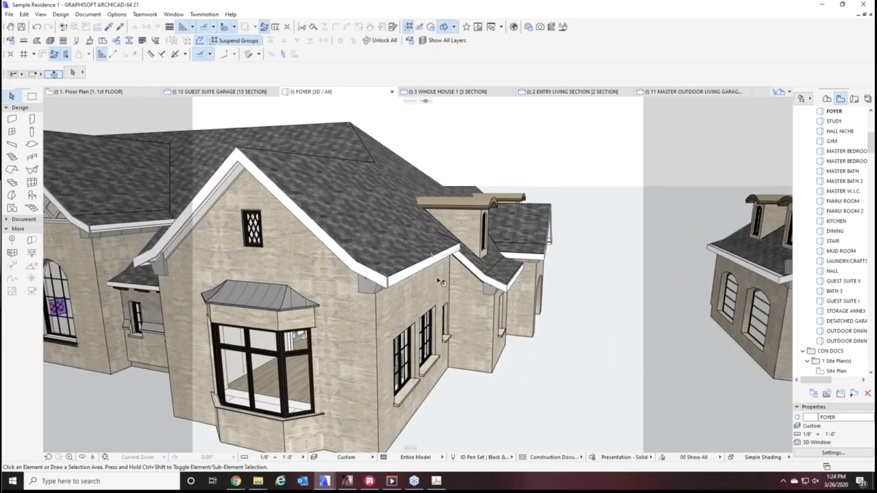
shift+middle_drag(384, 320, 466, 233)
click(470, 227)
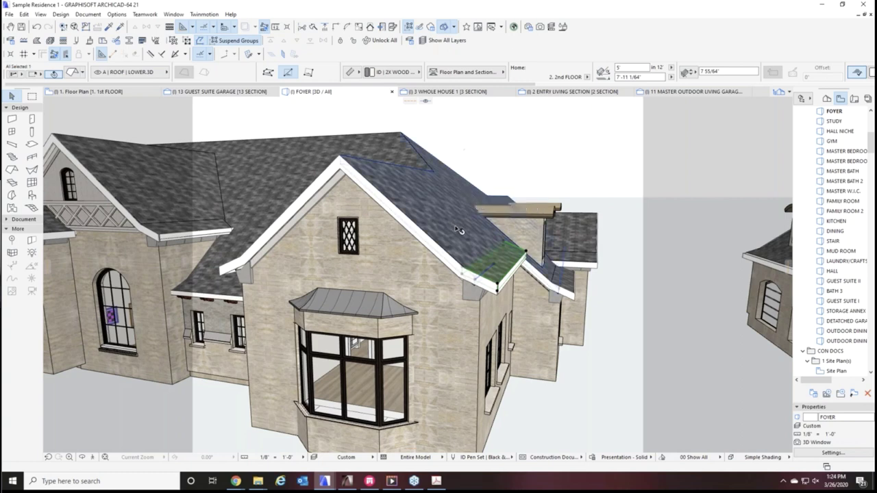
click(459, 231)
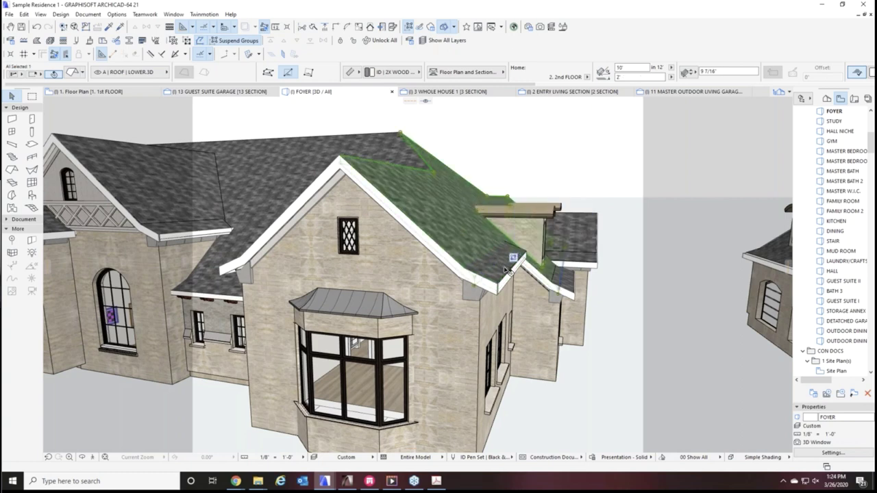
click(508, 271)
shift+middle_drag(452, 358, 527, 305)
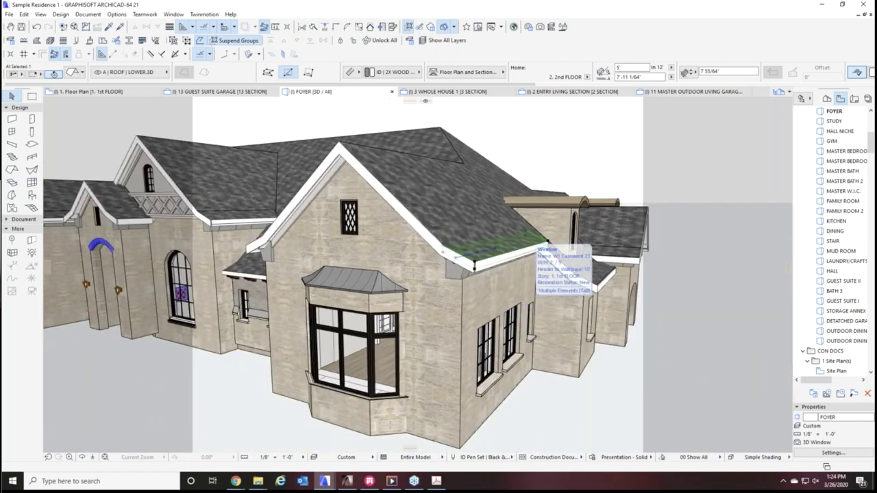
key(Escape)
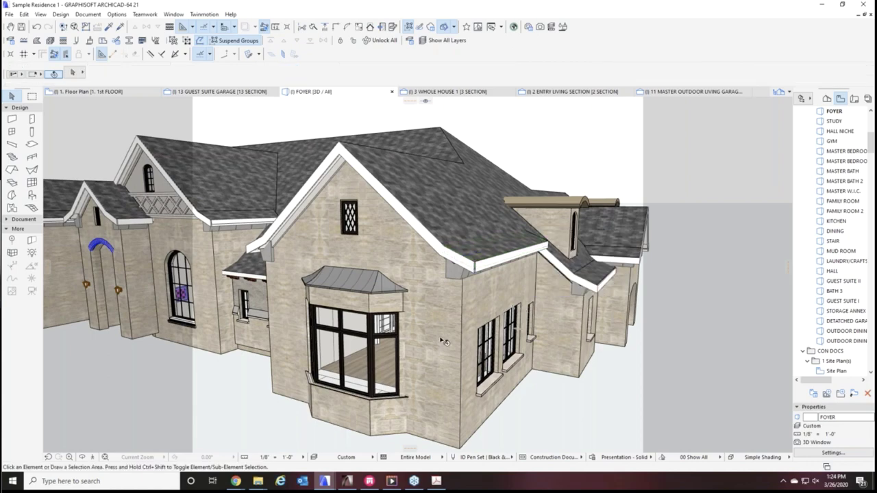
Inspect the short fascia piece at the lower end of the bay window gable
mouse_move(444, 344)
shift+middle_down()
mouse_move(473, 319)
mouse_move(452, 339)
shift+middle_up()
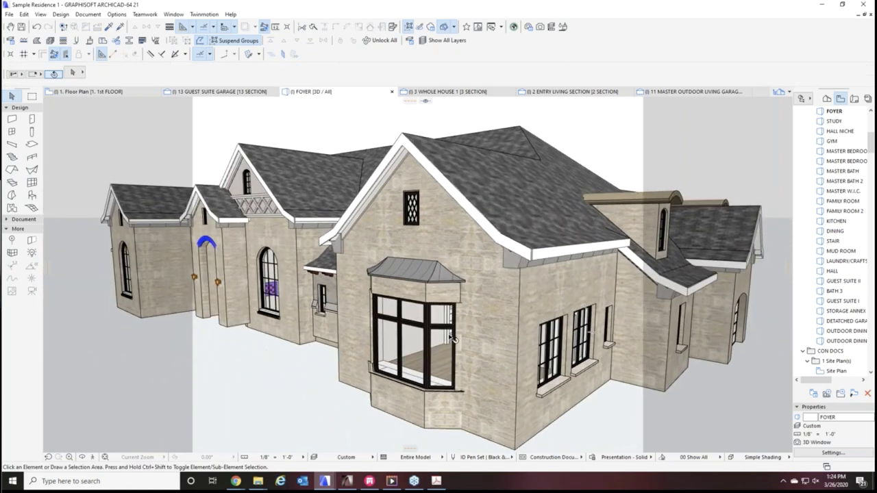
click(515, 253)
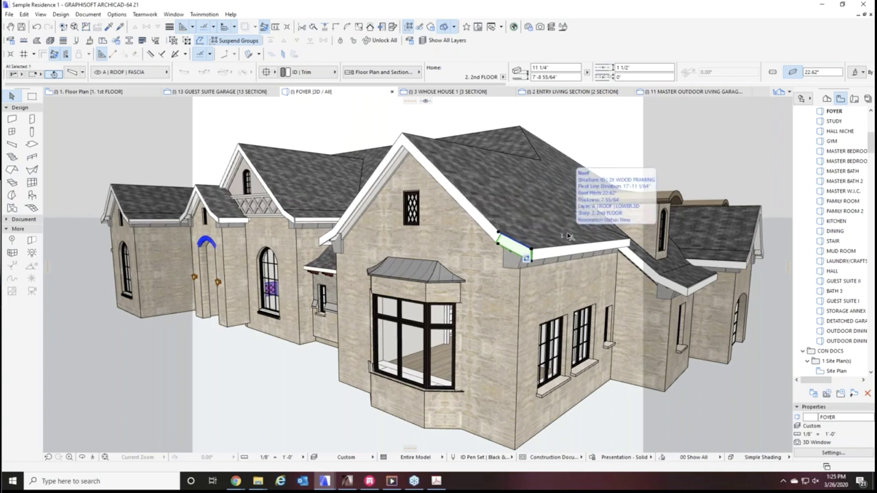
key(Escape)
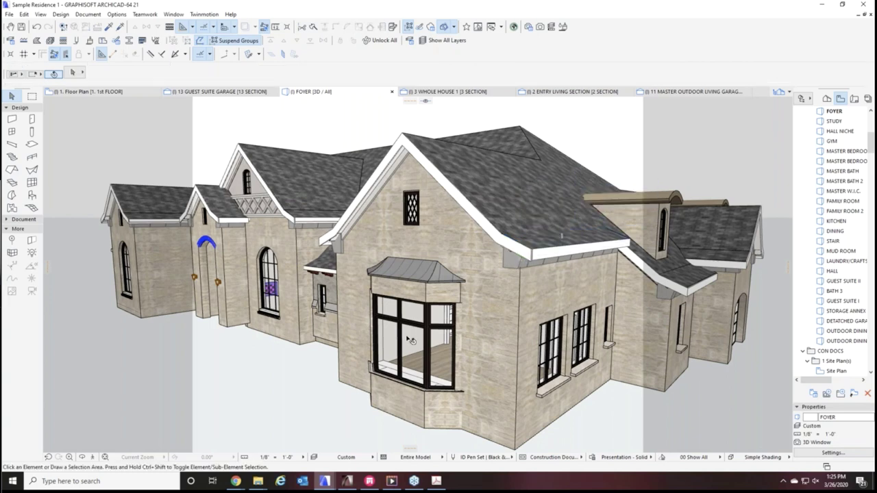
Examine the shell settings of the curved standing seam roof over the bay window, leaving them unchanged
scroll(410, 335, up, 2)
click(471, 277)
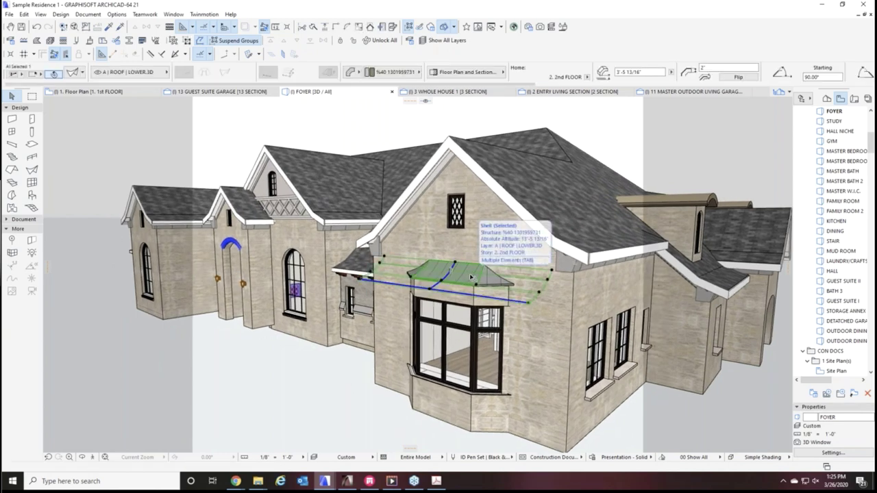
double_click(471, 277)
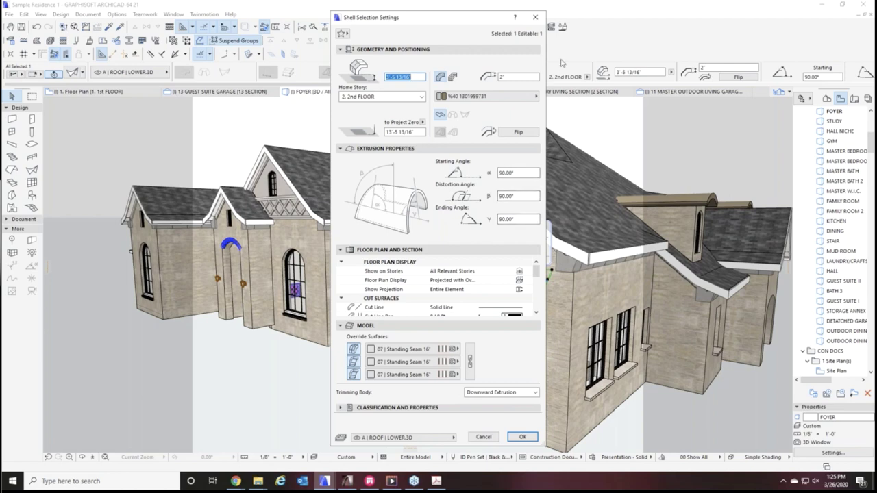
click(537, 18)
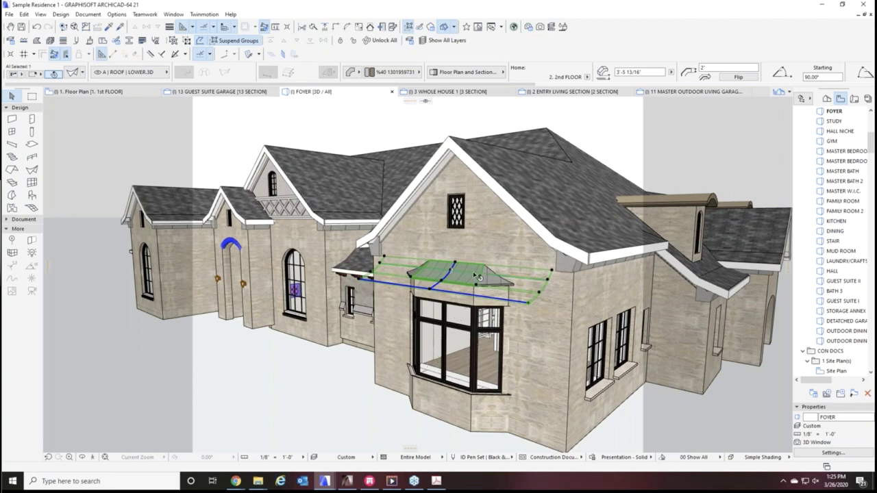
scroll(477, 276, up, 4)
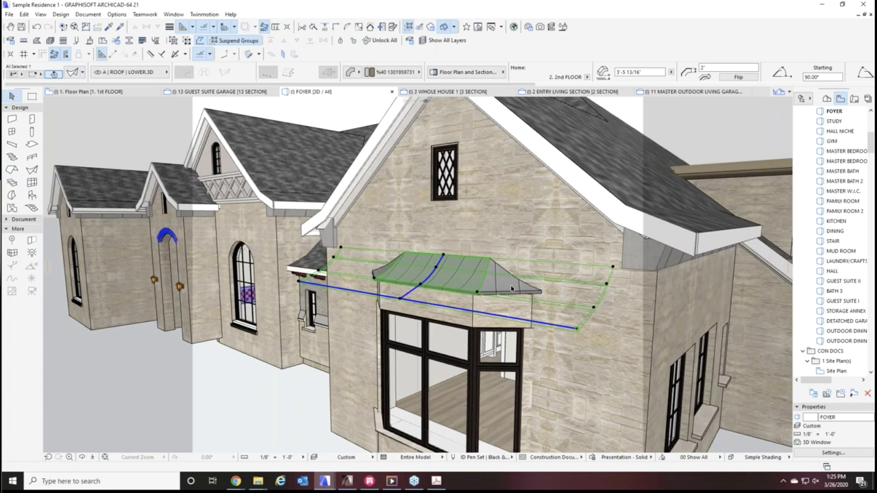
key(Escape)
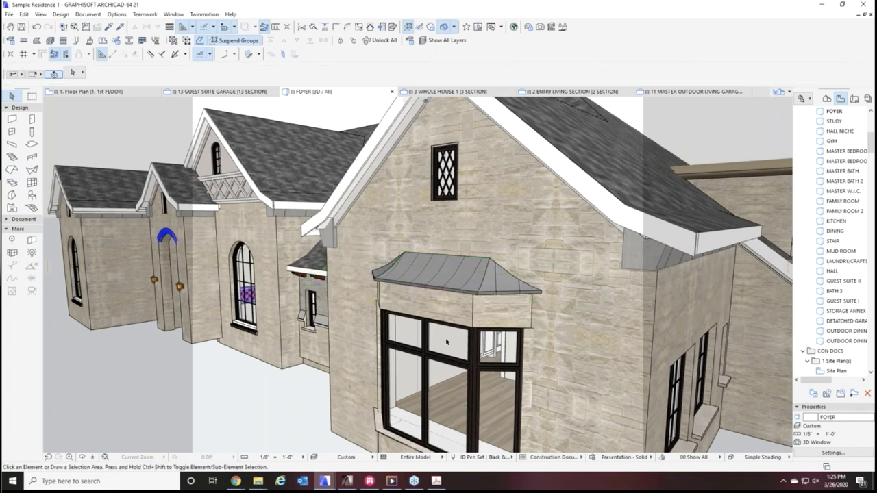
Inspect the brick wall and stone wainscot around the three small windows, and open the wainscot wall's selection settings
shift+middle_drag(353, 378, 522, 291)
scroll(404, 319, up, 6)
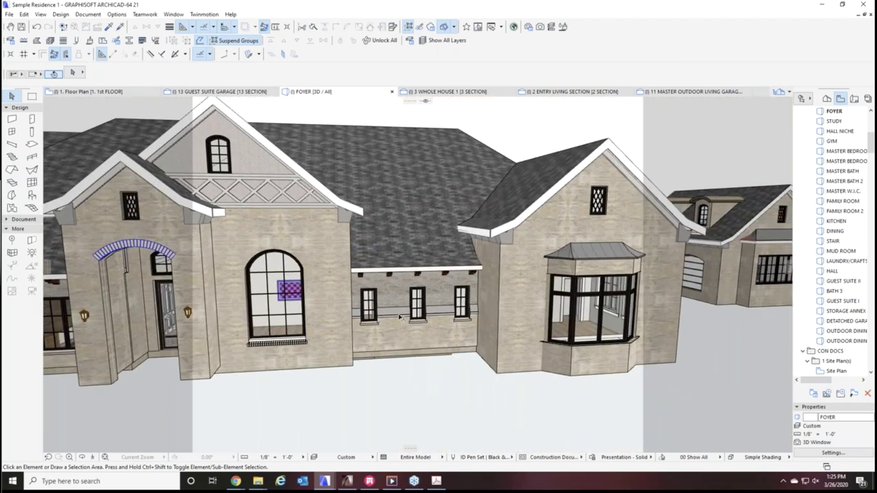
scroll(403, 326, up, 4)
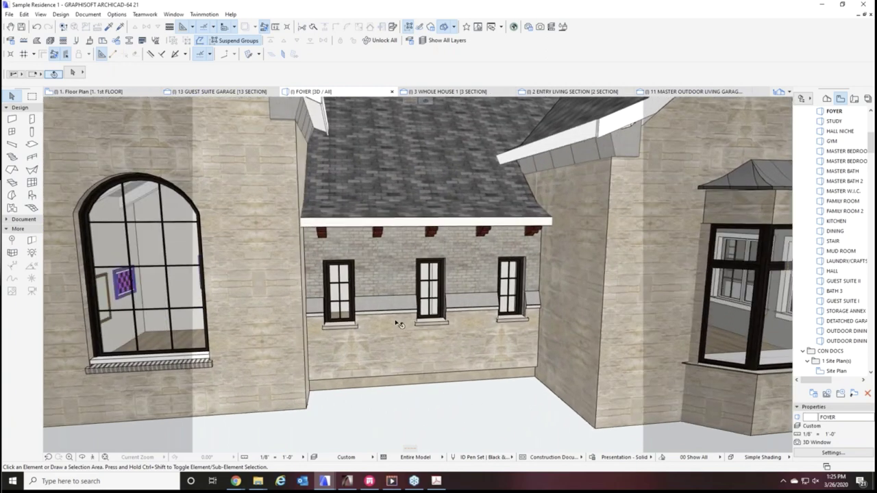
scroll(482, 323, up, 2)
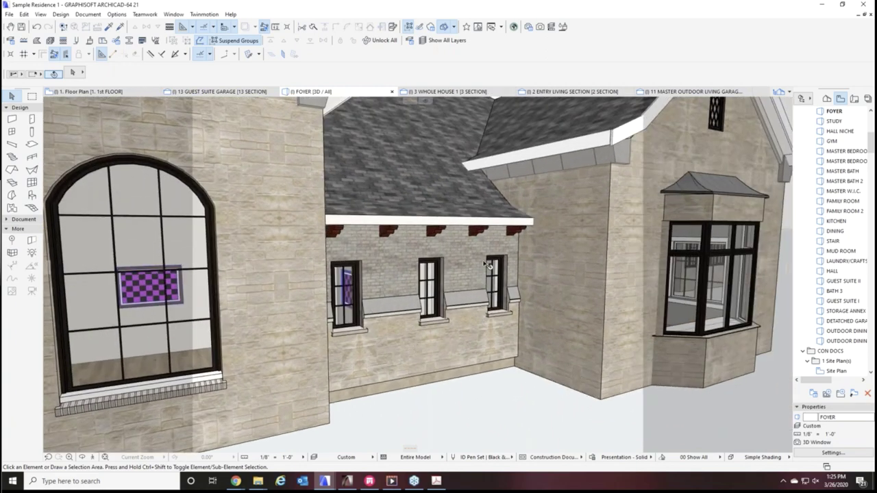
scroll(409, 308, up, 3)
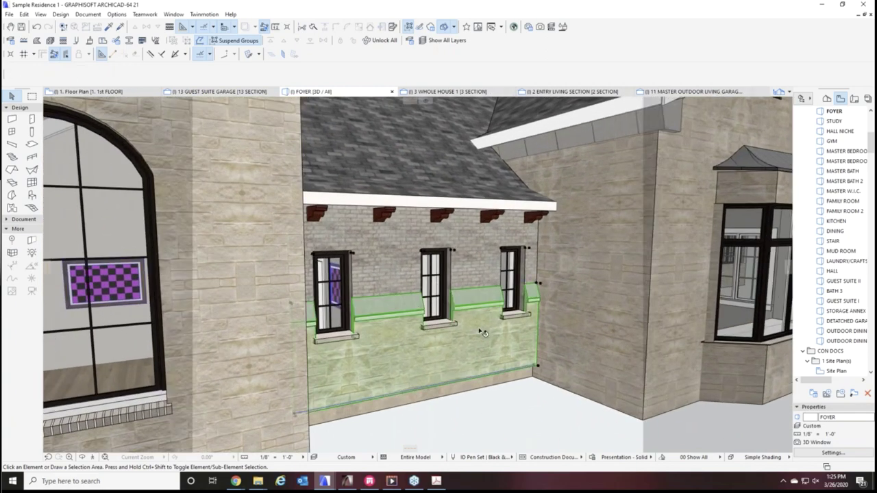
click(519, 308)
click(474, 249)
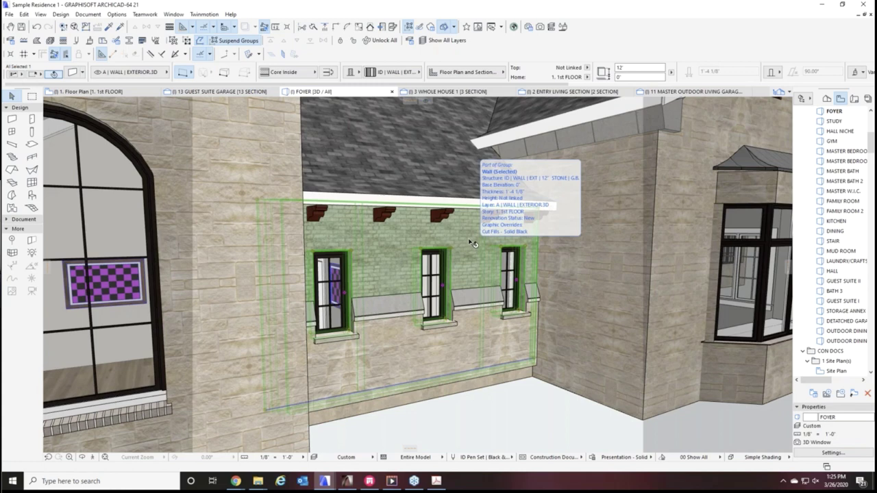
click(467, 344)
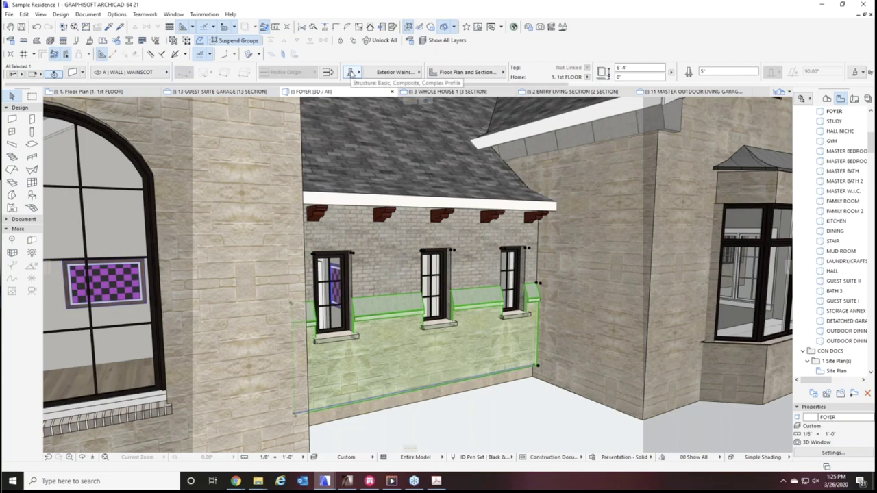
double_click(493, 331)
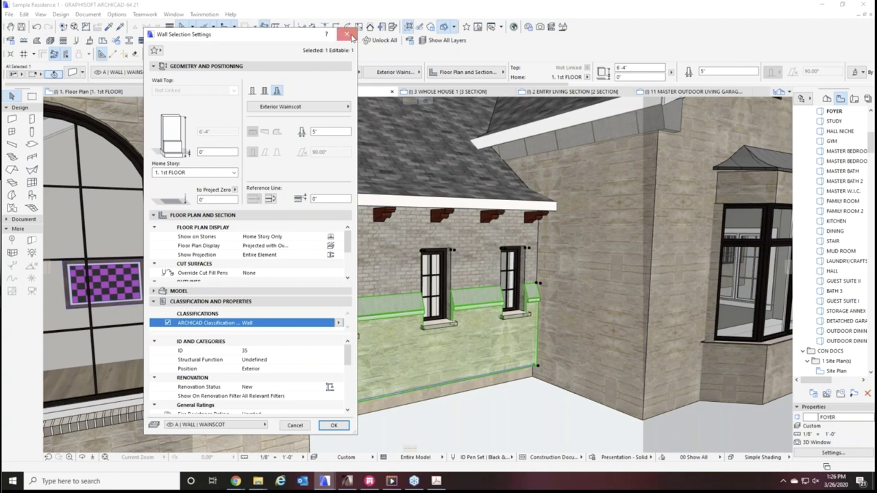
Close the wainscot wall's settings unchanged, then inspect the brick wall, the middle casement window and the wainscot by selecting each individually
click(348, 34)
click(476, 266)
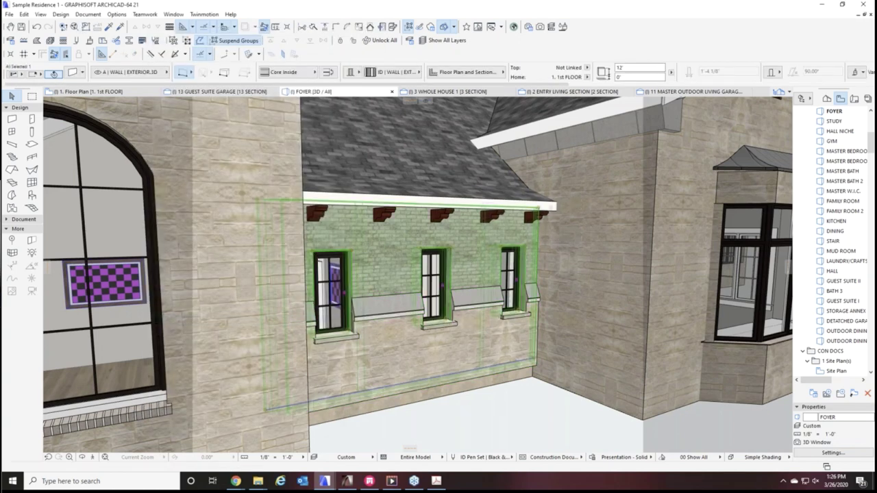
click(436, 274)
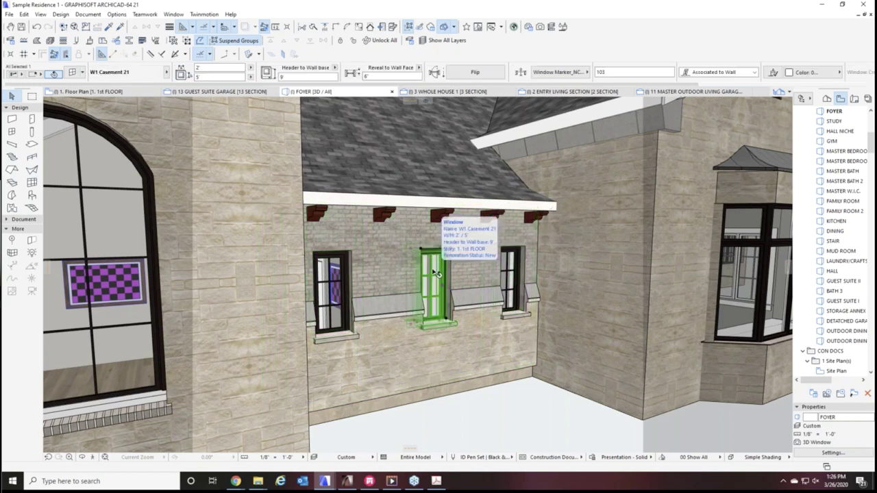
key(Escape)
click(472, 311)
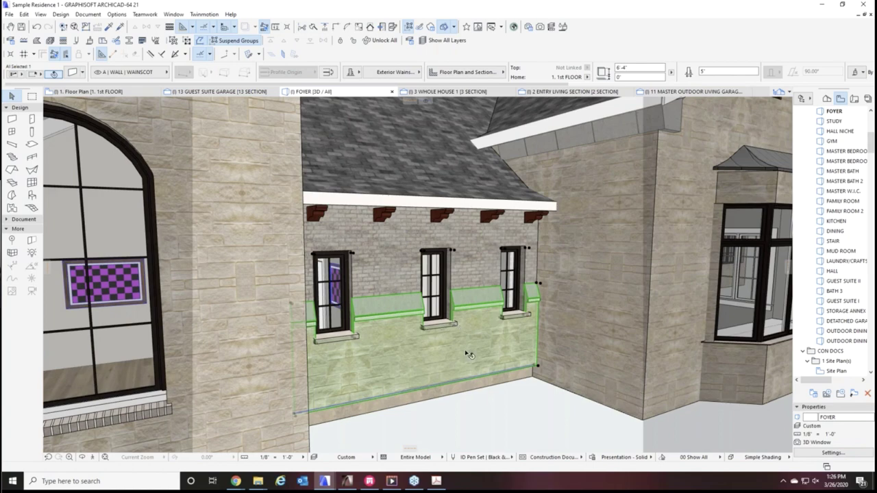
Examine the middle casement window and its sill from both sides, where they meet the stone wainscot
mouse_move(468, 354)
scroll(447, 337, up, 3)
key(Escape)
click(442, 326)
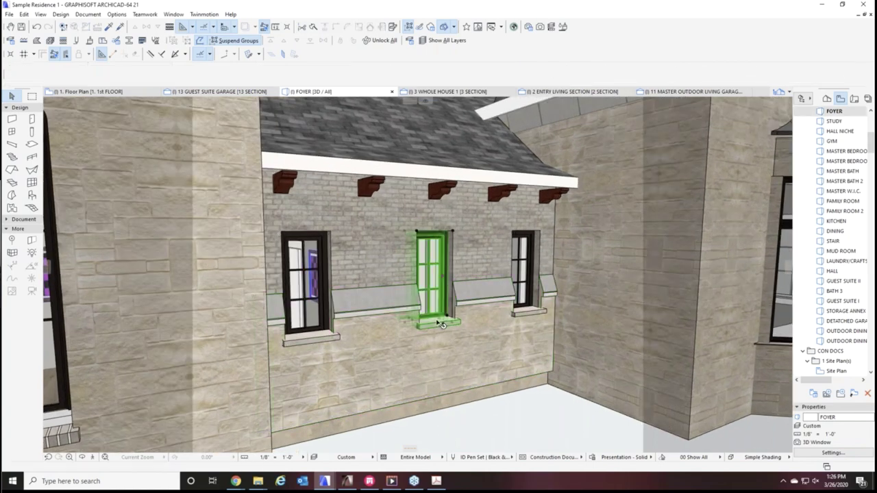
scroll(441, 329, up, 2)
shift+middle_drag(442, 331, 254, 339)
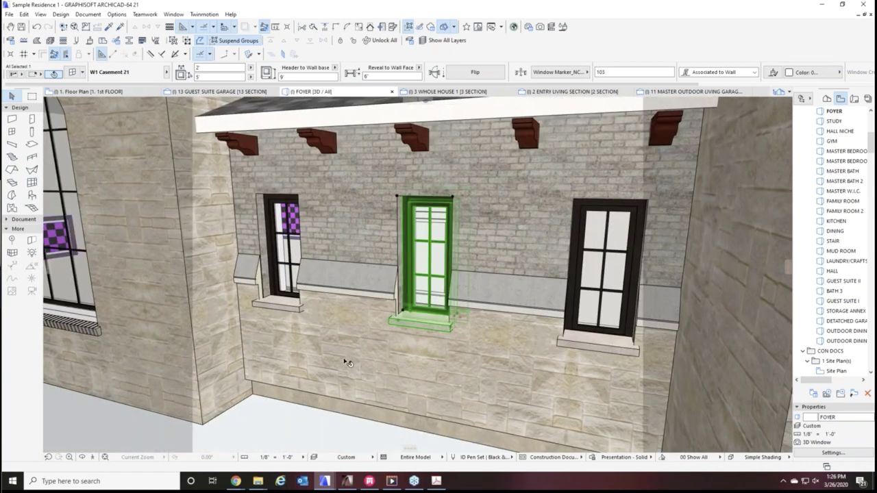
shift+middle_drag(346, 363, 483, 339)
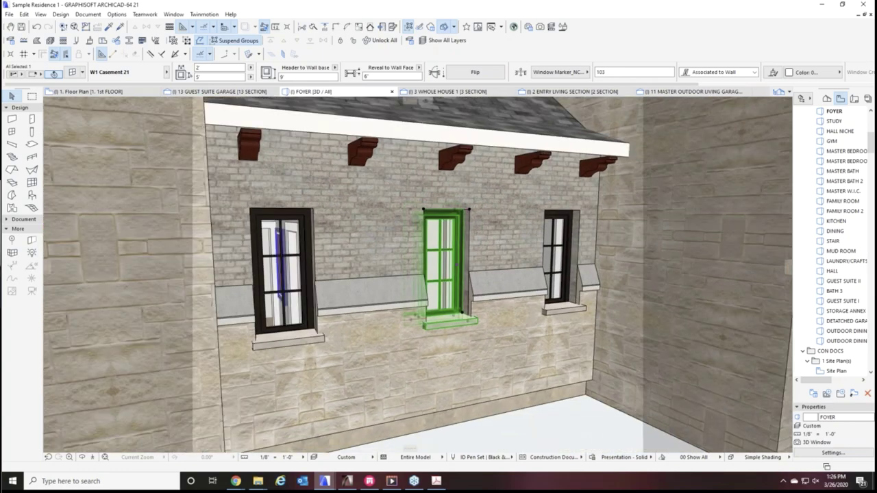
Select the fourth corbel beam under the eave above the small windows and open its profile for editing
click(531, 165)
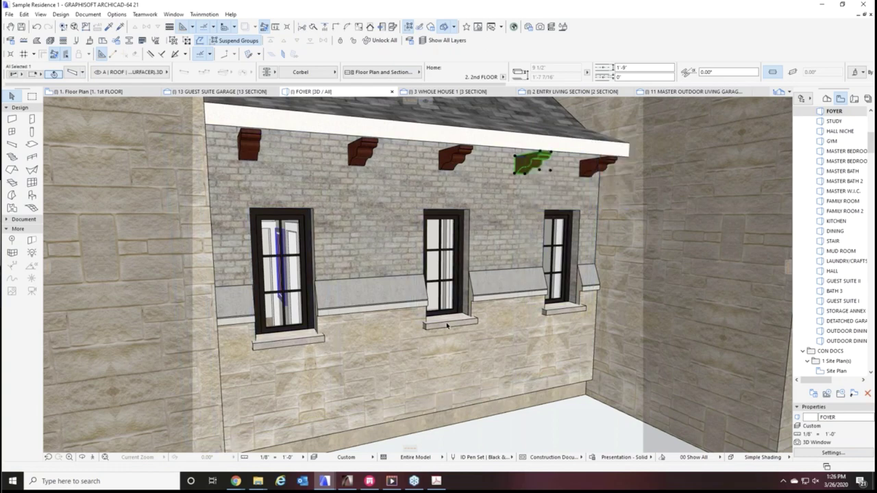
shift+middle_drag(449, 328, 473, 269)
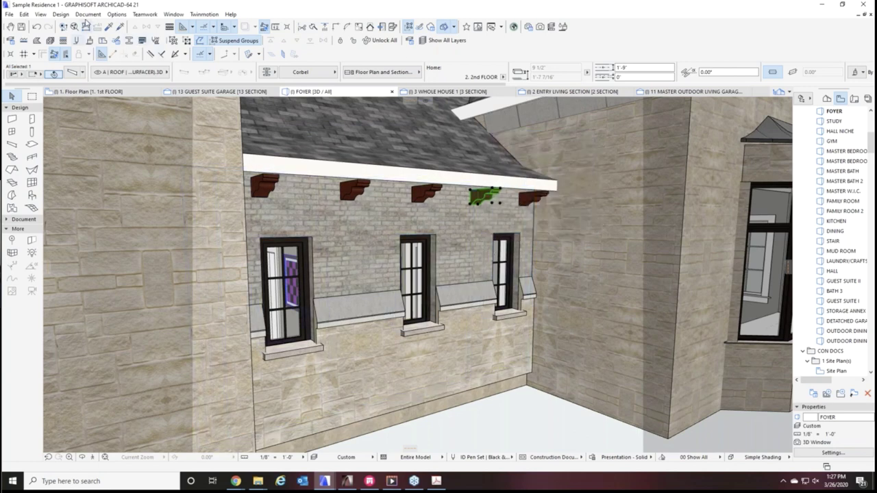
click(60, 15)
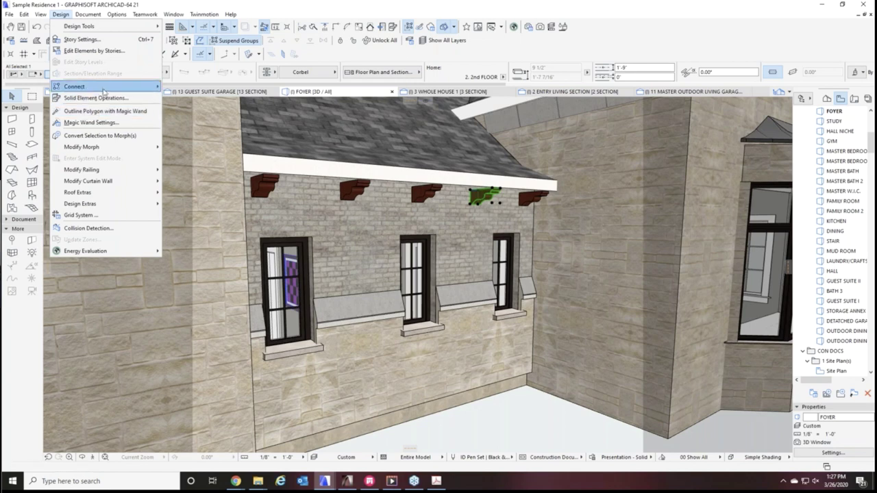
mouse_move(104, 89)
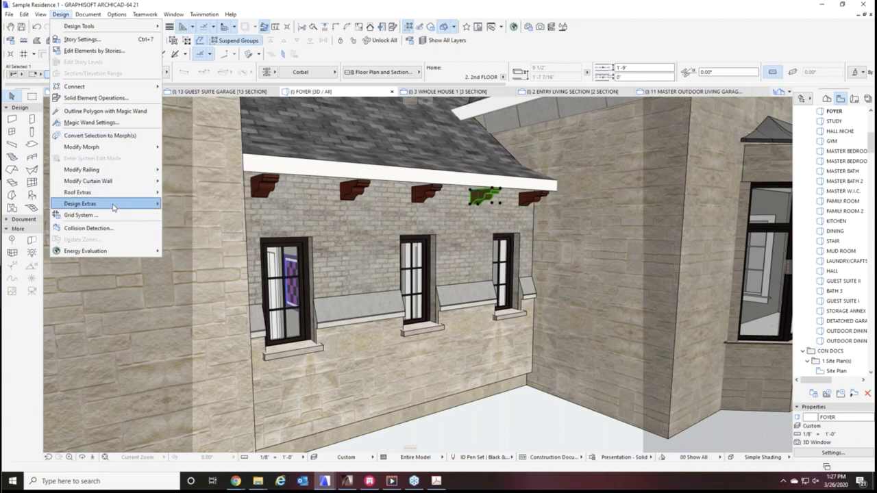
mouse_move(113, 209)
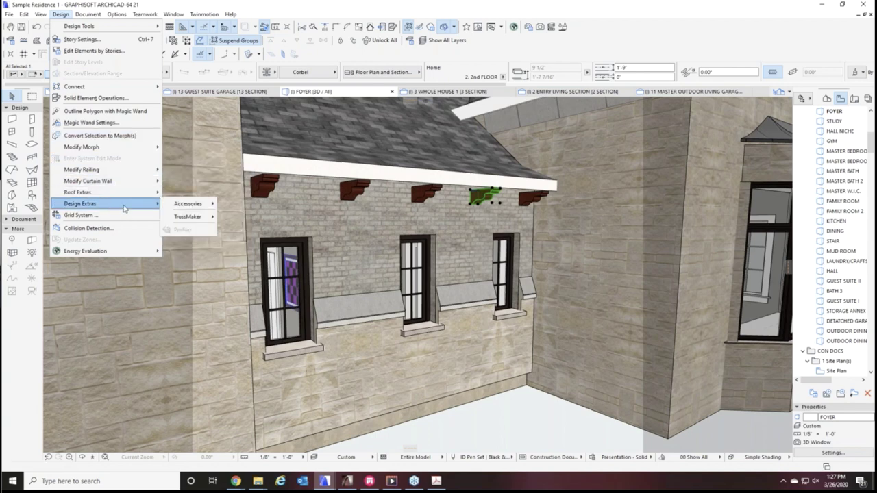
click(485, 198)
right_click(487, 198)
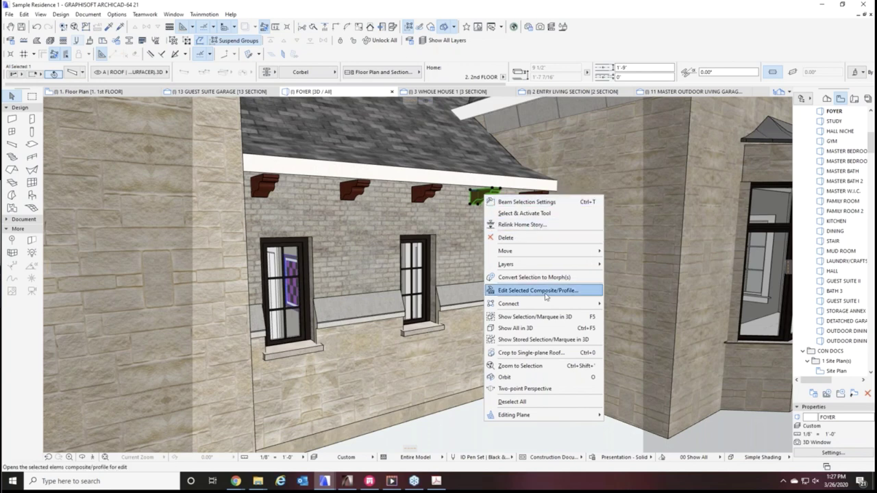
click(545, 295)
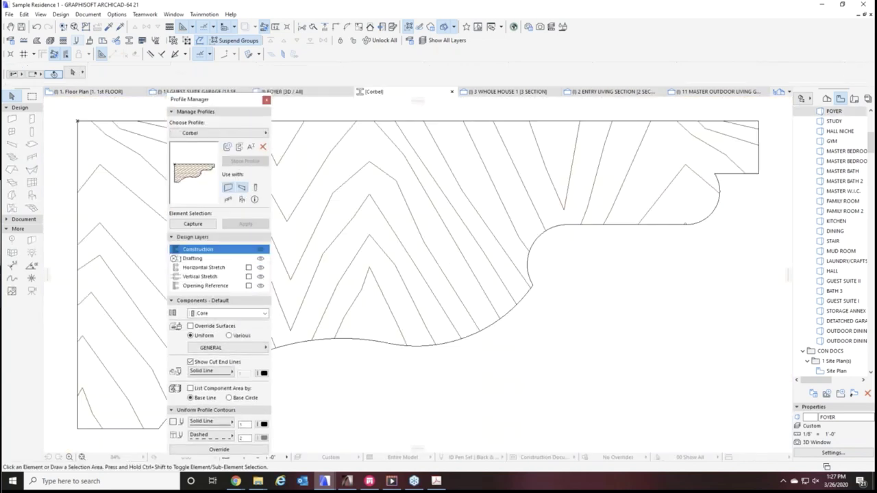
Examine the full outline of the Corbel profile and close the Profile Manager without changing it
drag(236, 101, 142, 67)
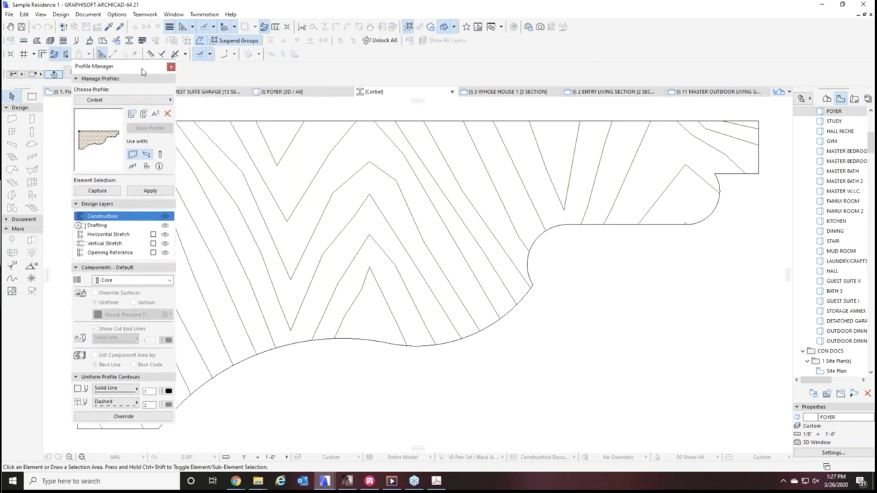
scroll(519, 291, down, 1)
scroll(519, 291, down, 1)
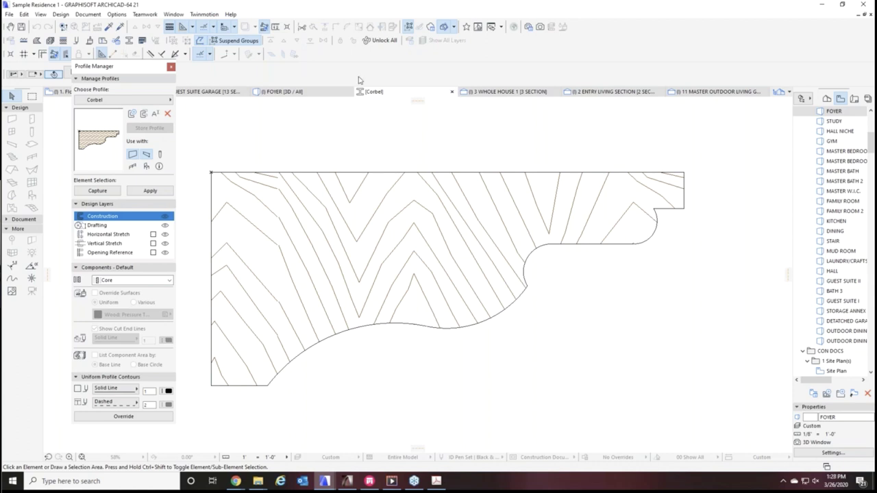
click(172, 67)
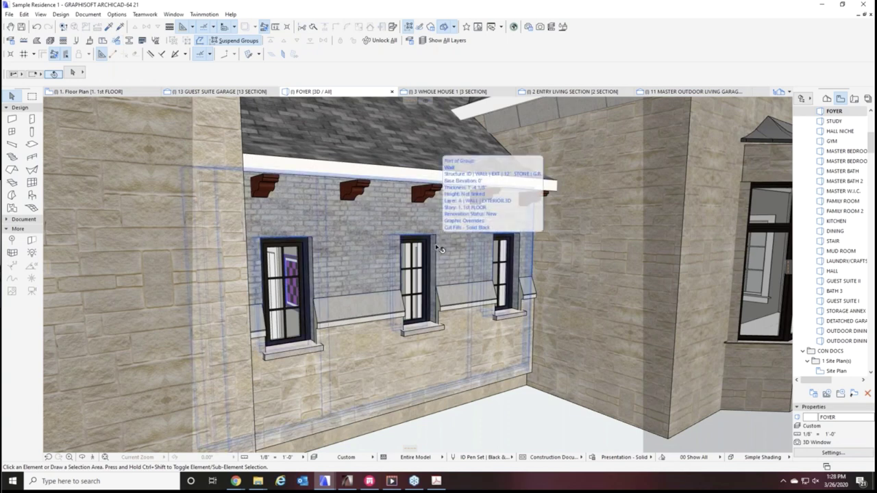
Inspect the fourth corbel close up from several angles beneath the eave, leaving it deselected
shift+middle_drag(440, 249, 466, 318)
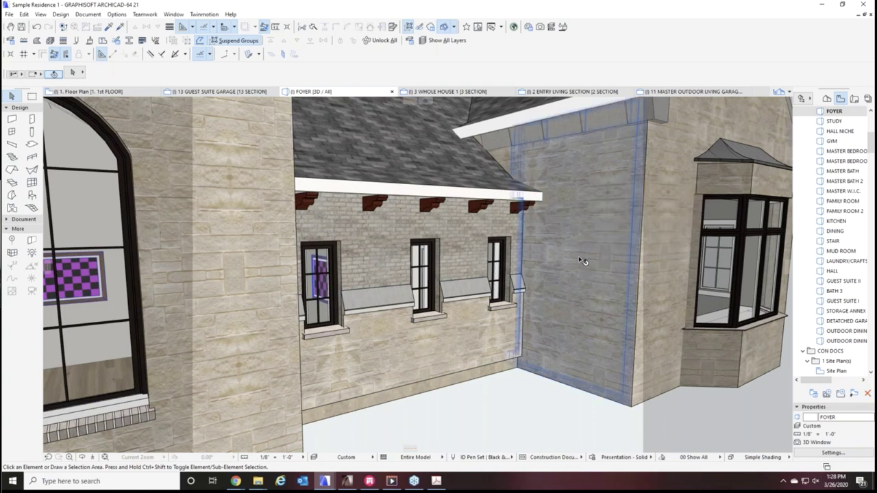
mouse_move(471, 209)
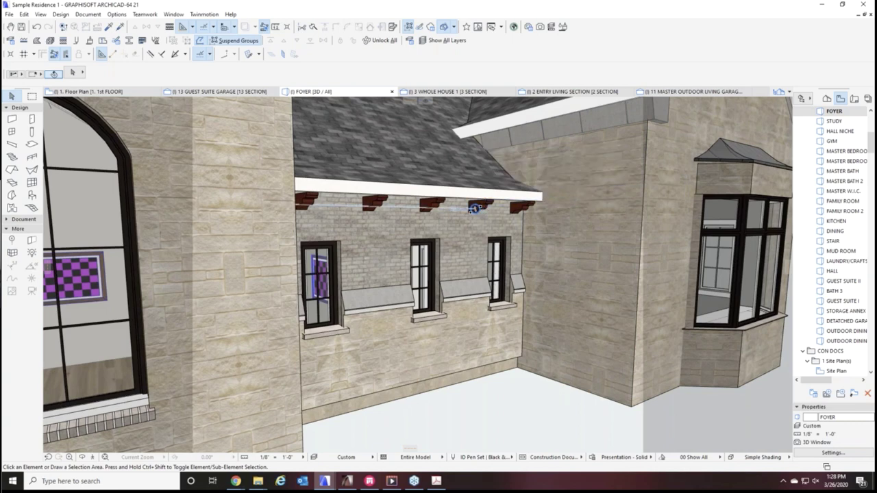
scroll(501, 218, up, 5)
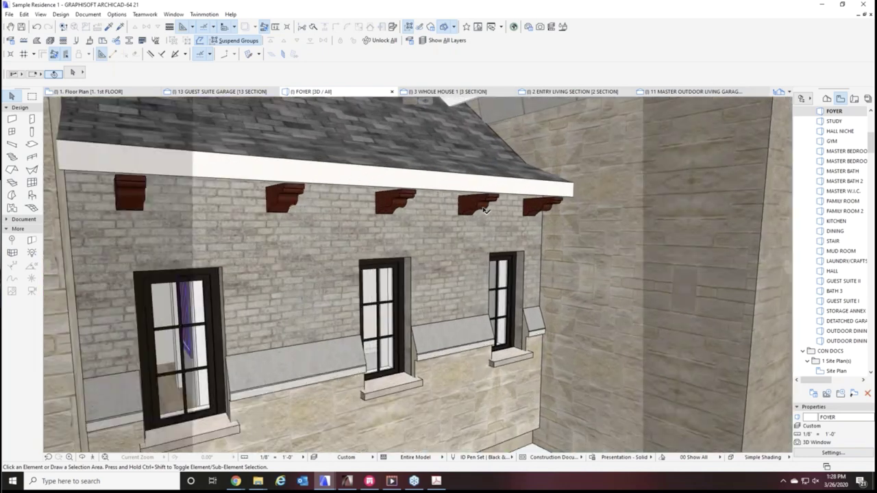
shift+middle_drag(488, 246, 472, 205)
click(471, 200)
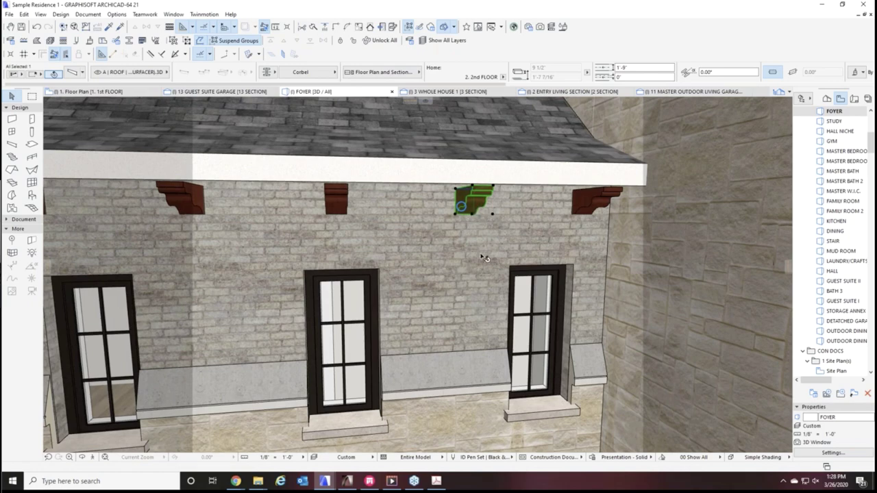
shift+middle_drag(485, 258, 559, 193)
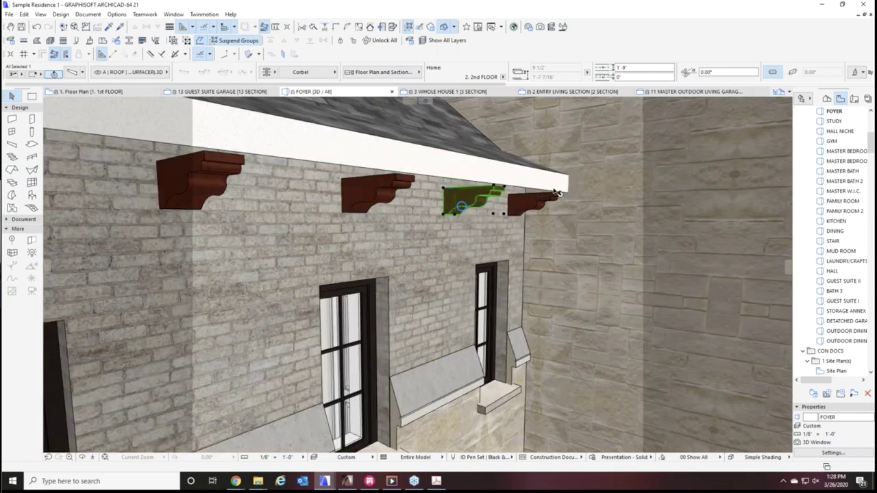
shift+middle_drag(429, 235, 461, 177)
key(Escape)
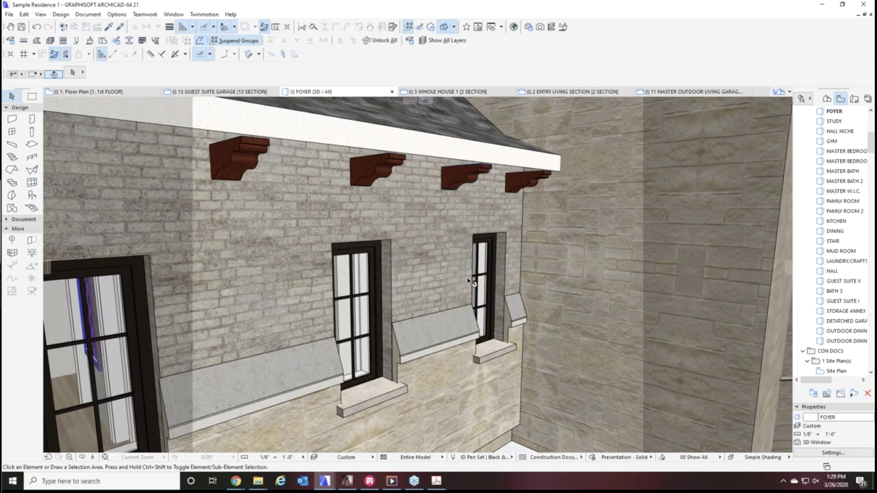
Review the row of corbels together with the brick wall and wainscot, and check one corbel's beam information
mouse_move(470, 281)
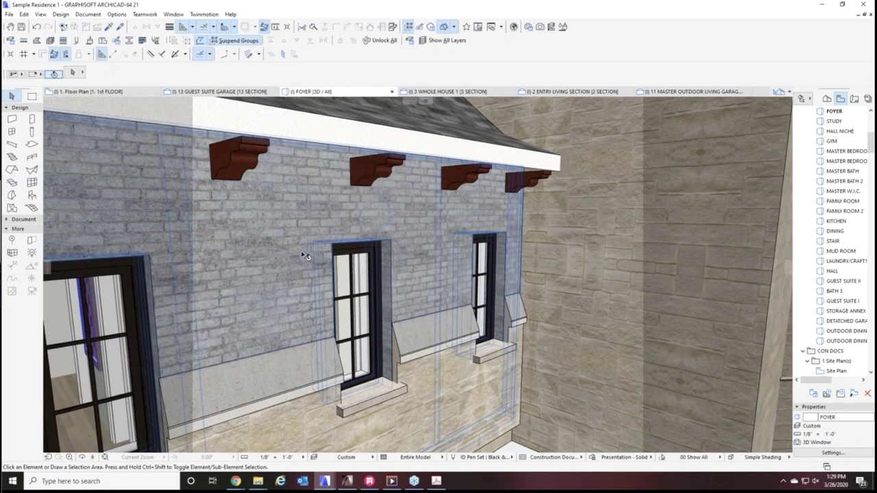
scroll(303, 254, down, 3)
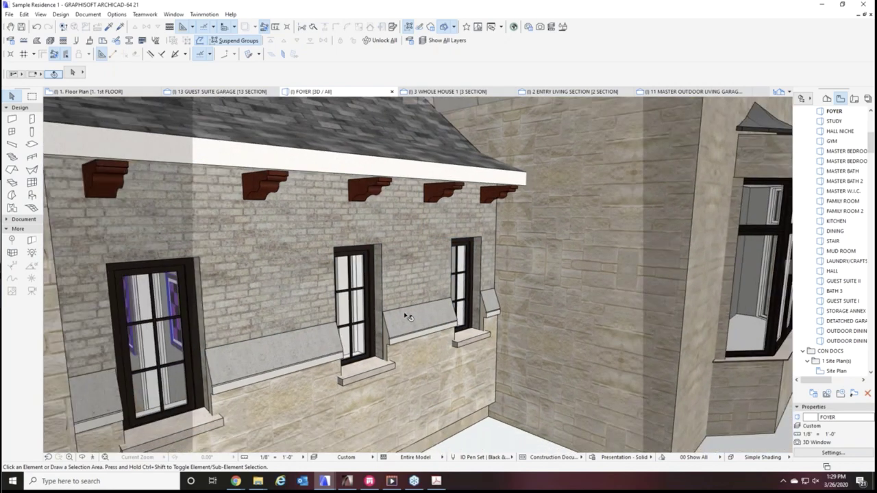
scroll(404, 313, down, 3)
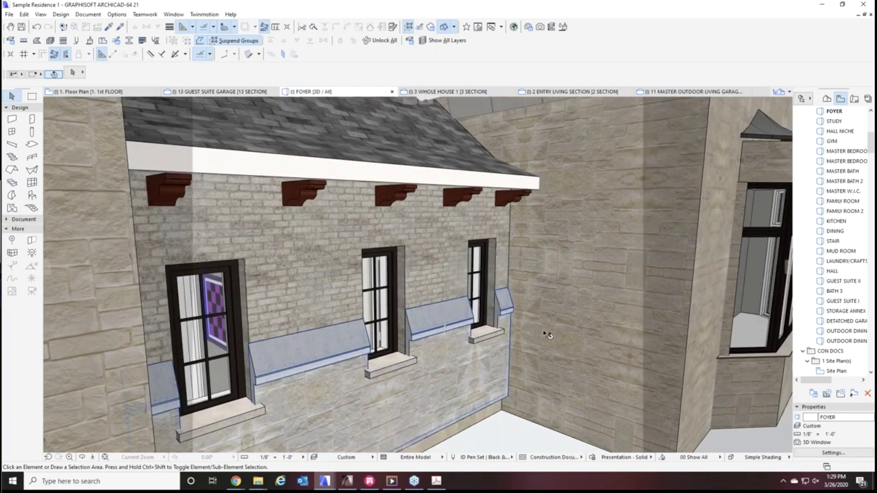
mouse_move(560, 334)
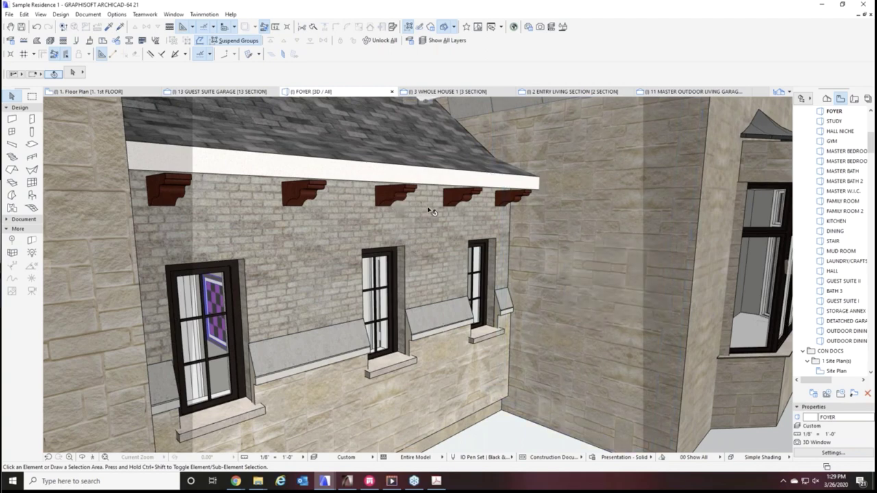
shift+middle_drag(490, 358, 443, 235)
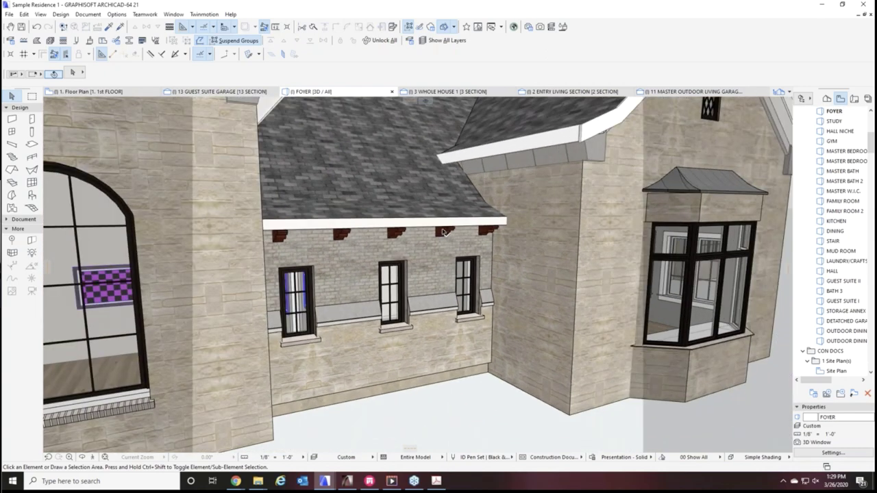
click(444, 233)
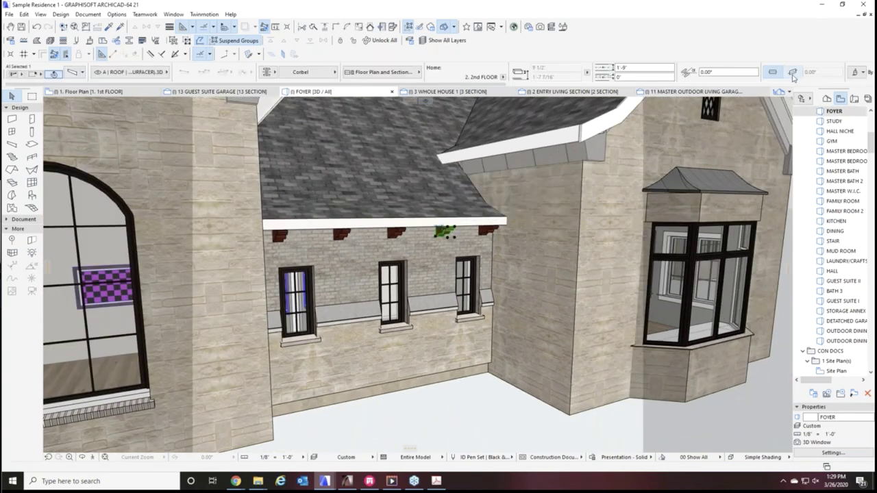
key(Escape)
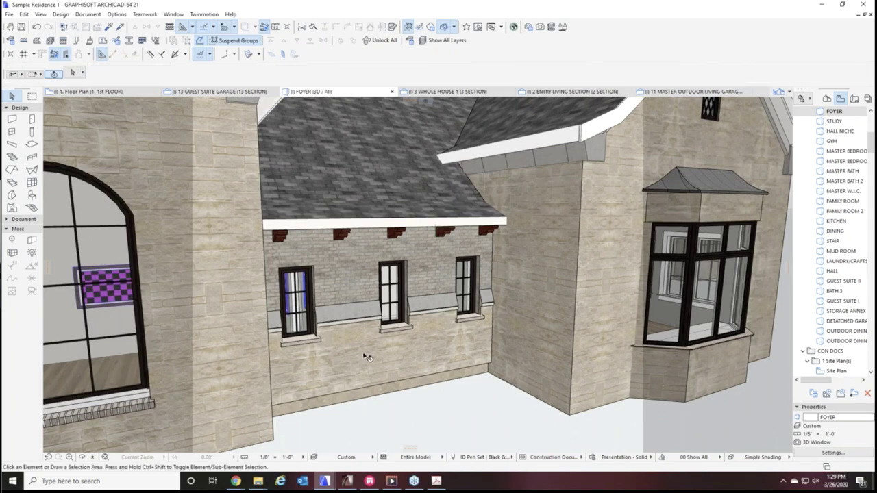
Inspect the diagonal lattice beams and the herringbone brick wall of the large central gable, selecting them individually
shift+middle_drag(367, 357, 397, 271)
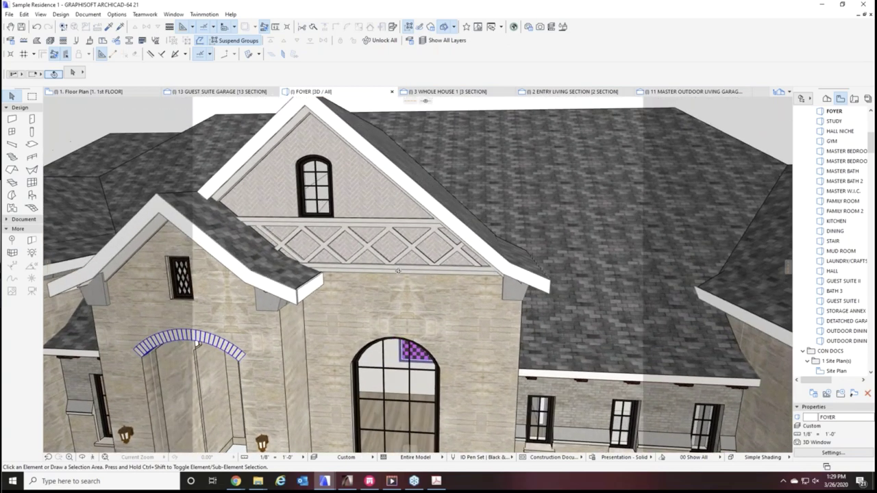
scroll(397, 272, up, 5)
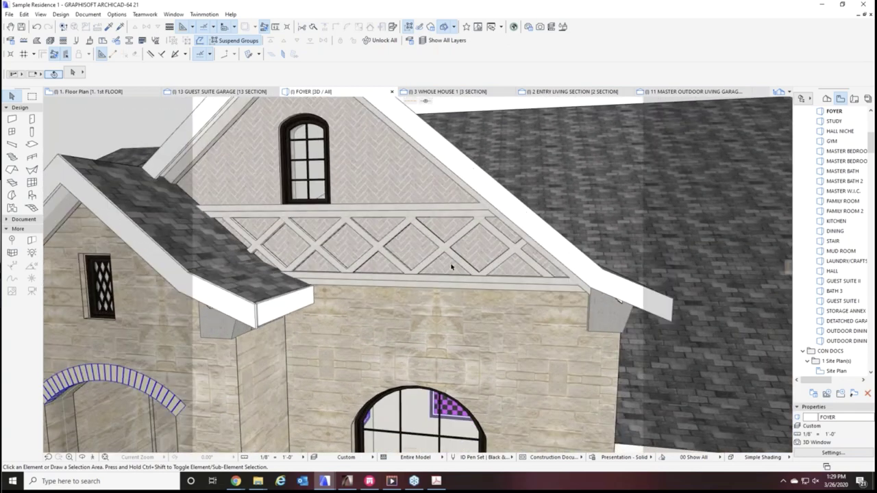
click(407, 227)
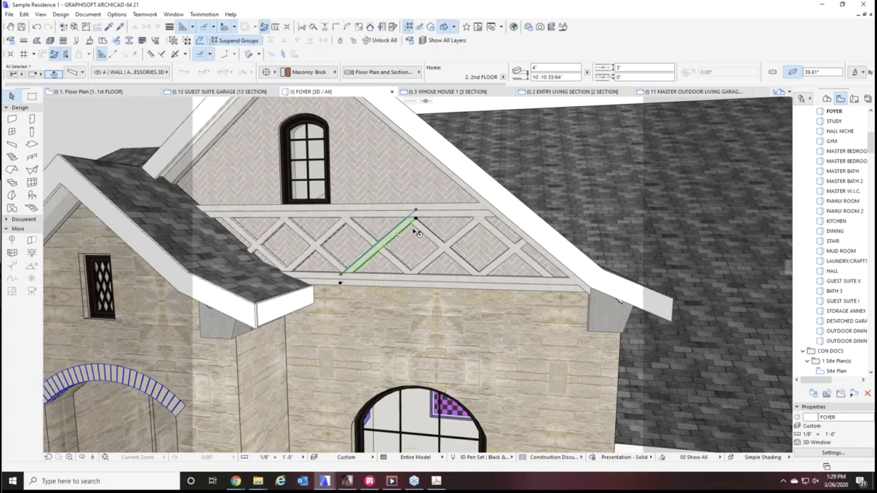
click(396, 259)
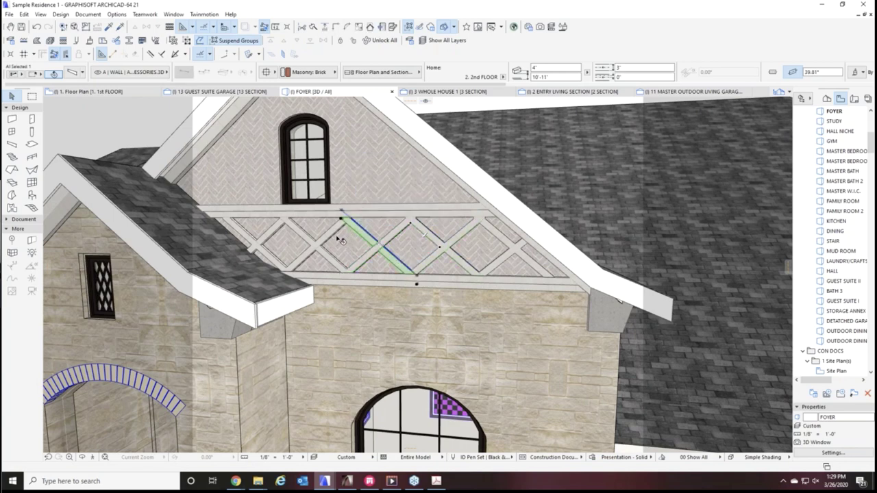
click(370, 183)
key(Escape)
View the residence's entire front facade straight on and at an angle
shift+middle_drag(366, 181, 328, 324)
scroll(519, 238, down, 3)
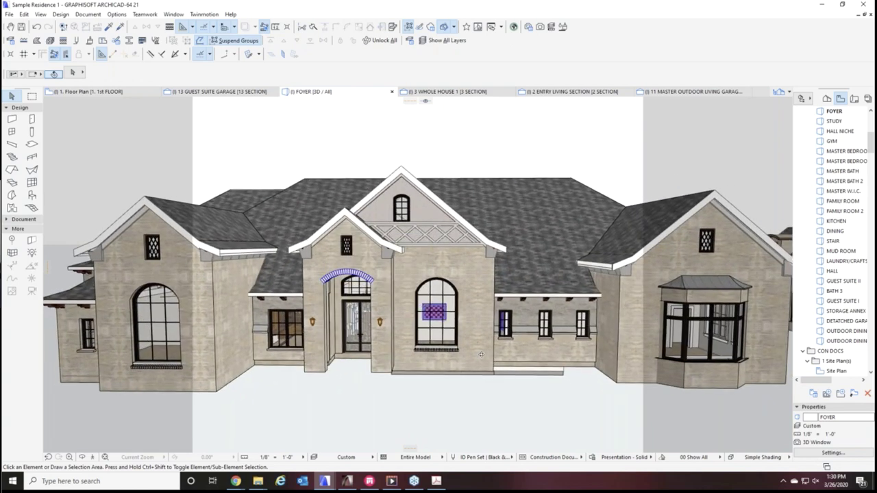
shift+middle_drag(488, 358, 444, 287)
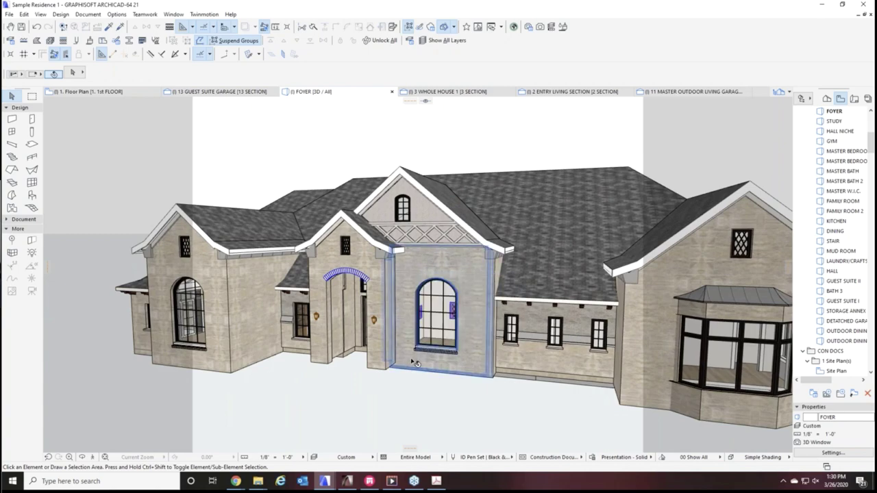
Inspect the barrel-roofed dormer and the curved eaves between the bay window and garage in the 3D model
shift+middle_drag(572, 349, 495, 336)
scroll(484, 313, up, 5)
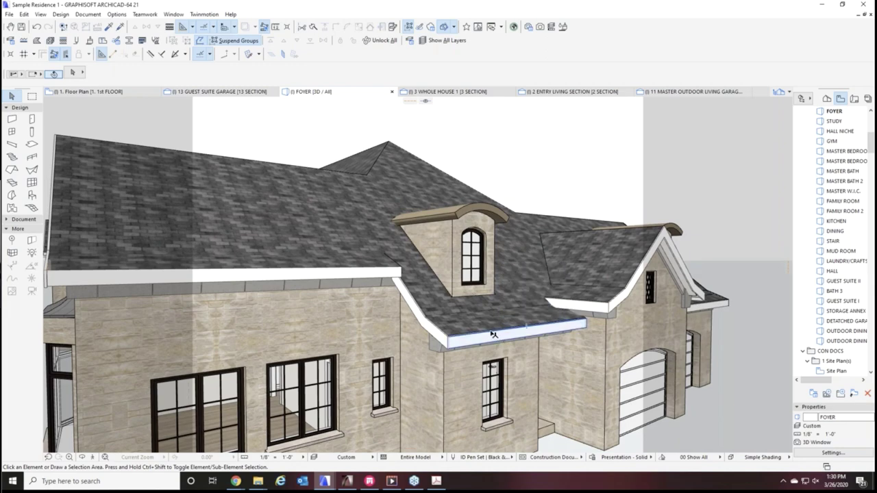
scroll(489, 317, up, 5)
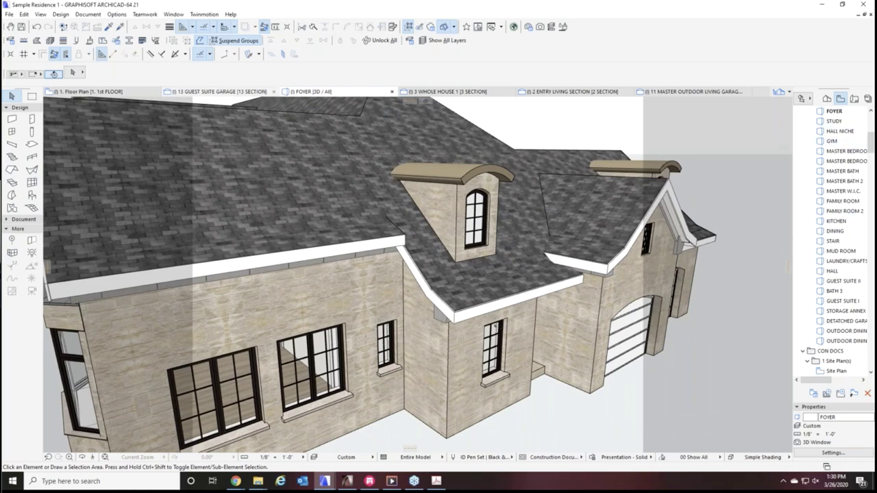
Check the 13 Guest Suite Garage section and the 3 Whole House 1 section
click(216, 96)
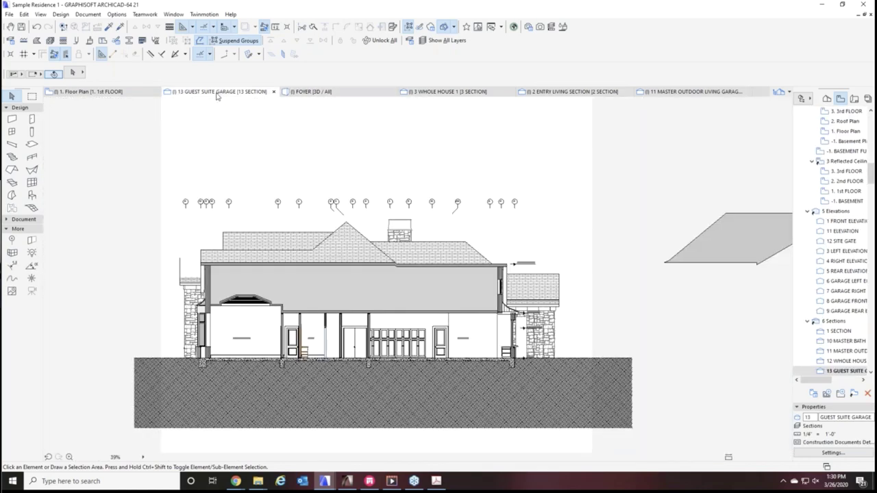
click(446, 94)
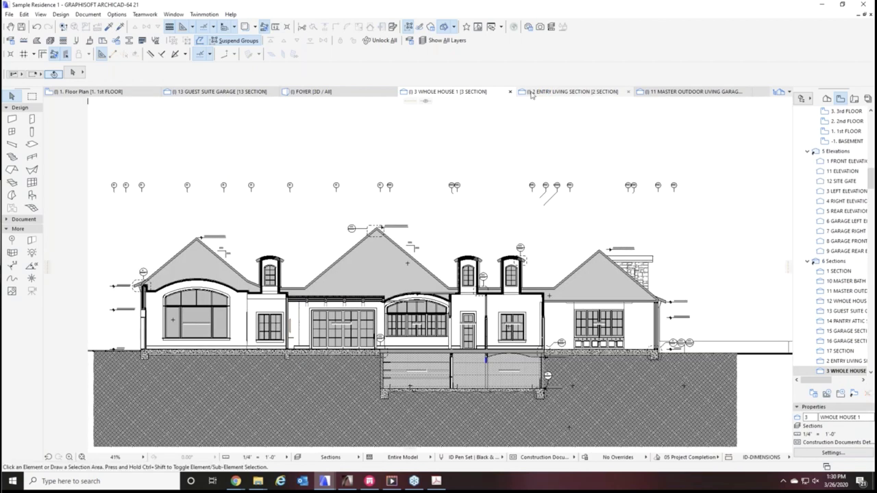
Open the A4.0 Roof Plan layout from the ID 30 X 54 subset of the layout book, with the navigator widened
click(854, 99)
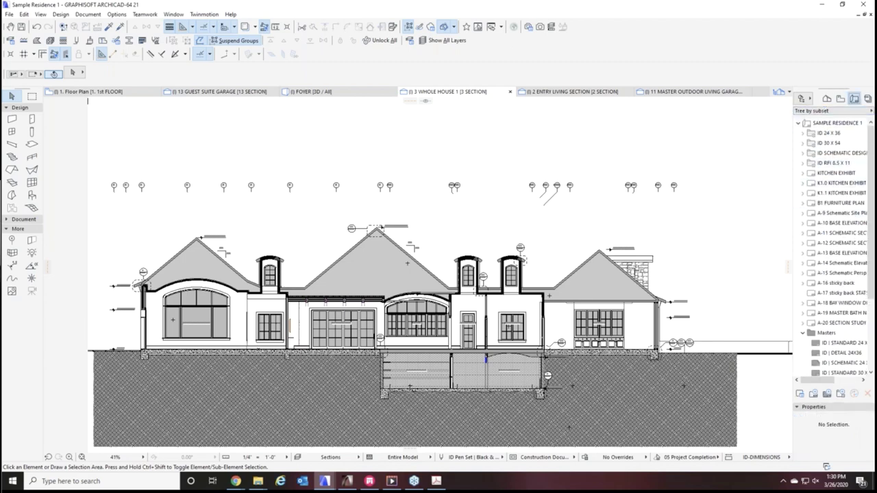
drag(792, 223, 738, 223)
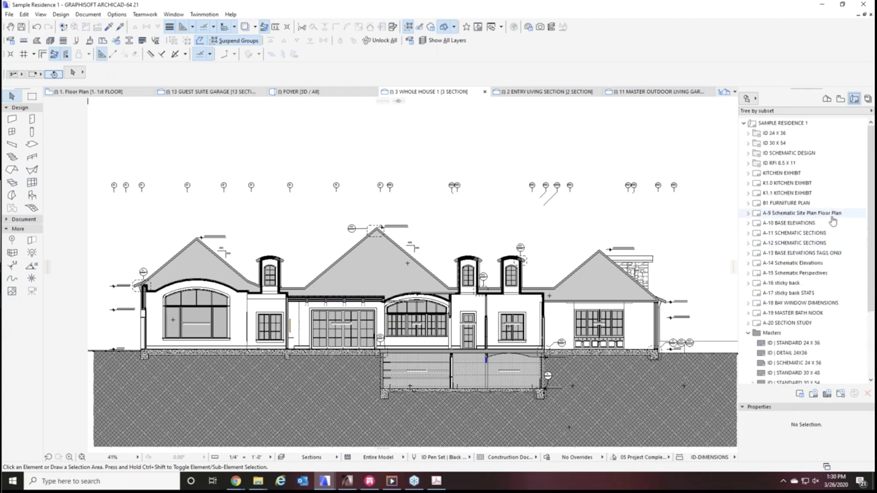
click(748, 143)
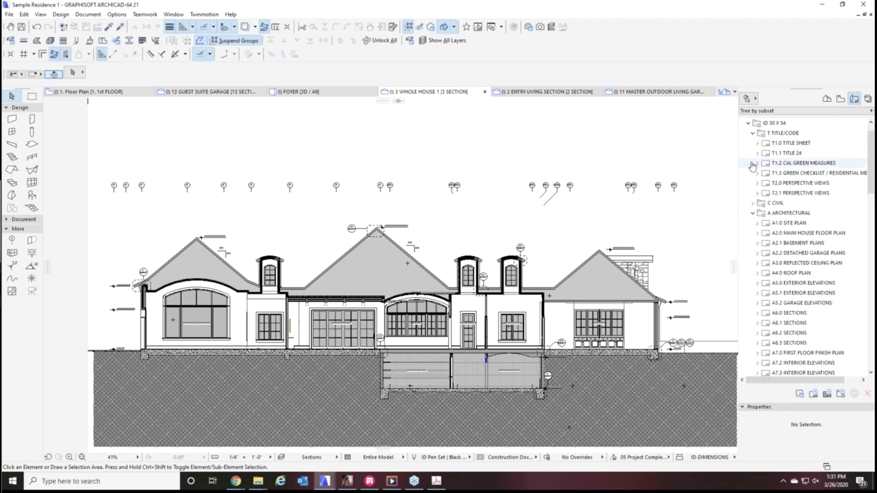
click(766, 272)
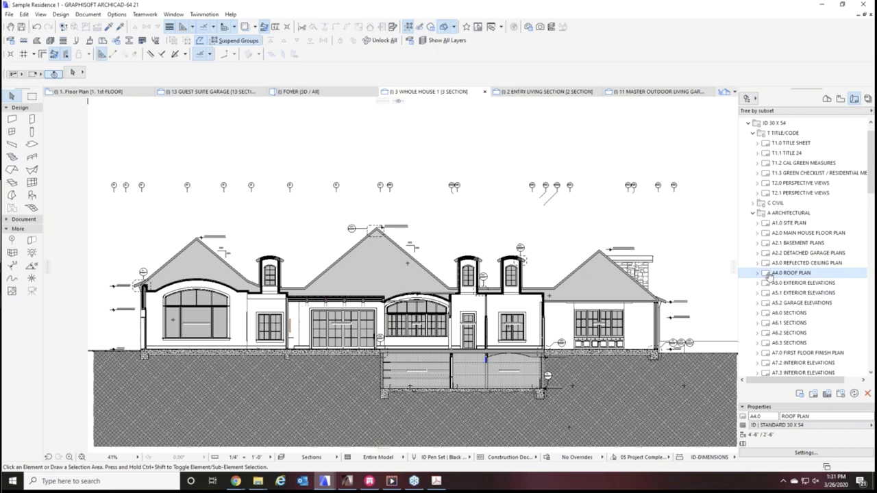
double_click(769, 274)
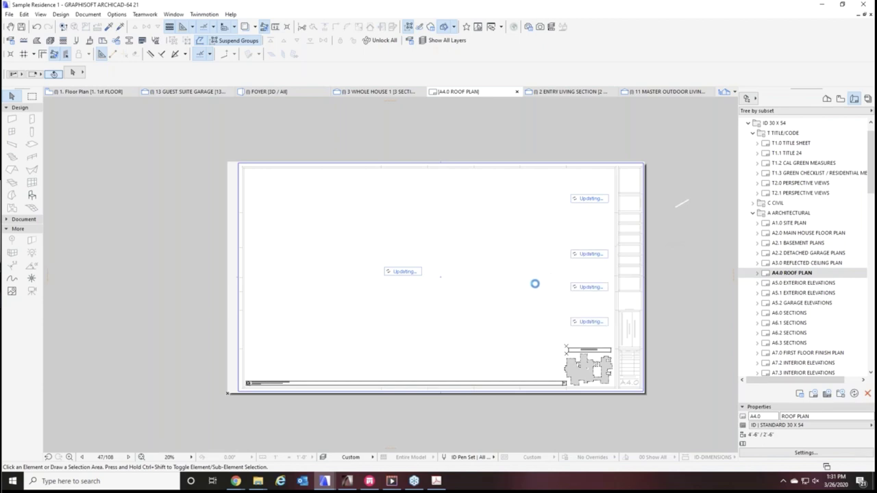
Examine the barrel roof dormer with window 205 on the roof plan, including its pitch break and slope notes
scroll(541, 295, up, 2)
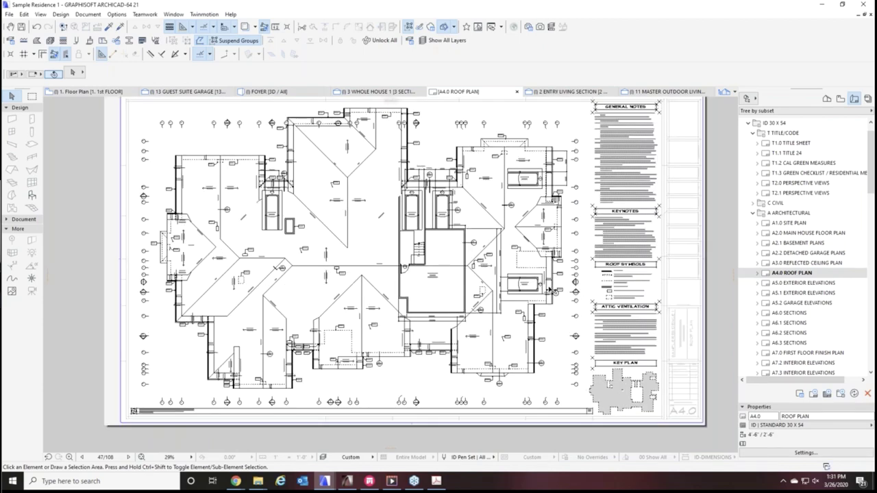
scroll(550, 290, up, 6)
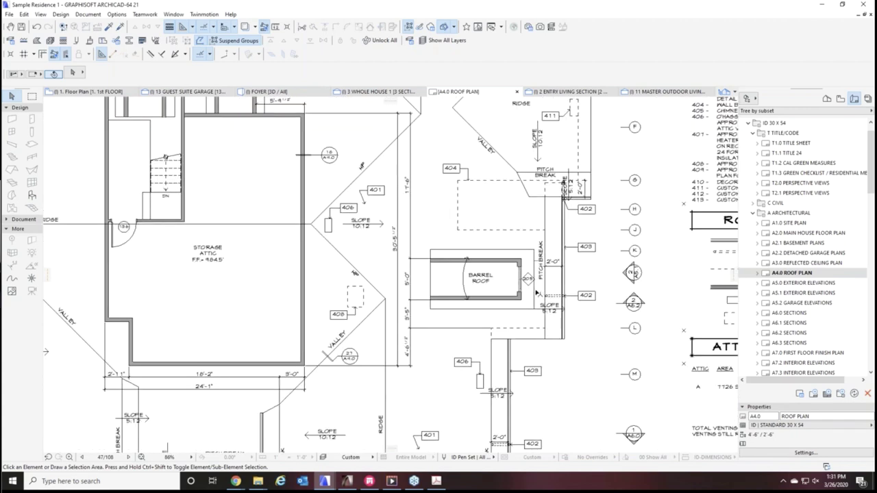
scroll(536, 293, up, 2)
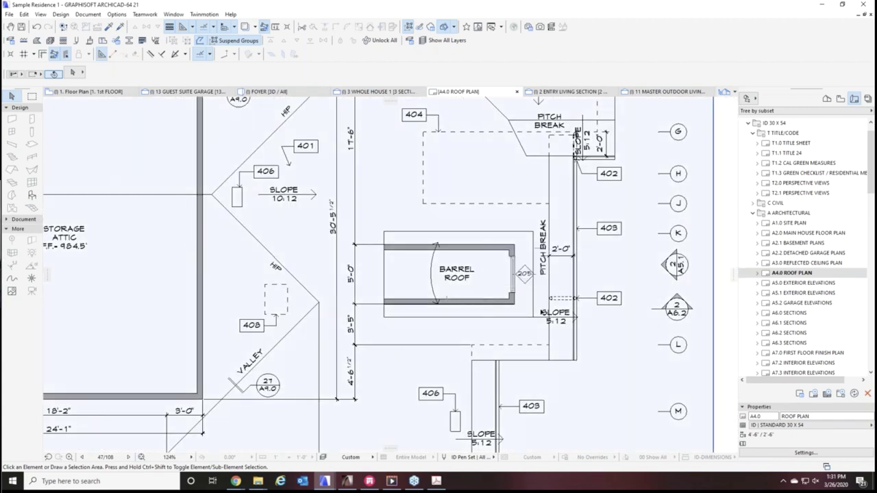
middle_drag(475, 299, 475, 332)
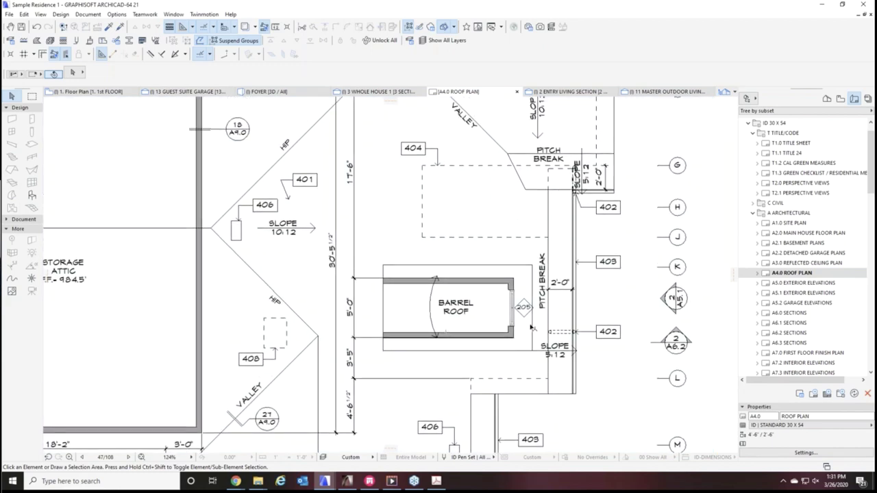
scroll(502, 265, down, 2)
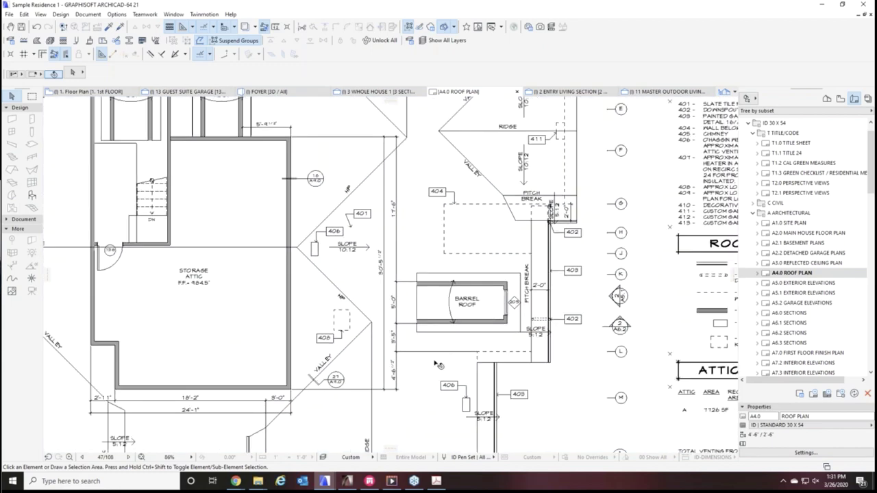
middle_drag(561, 283, 502, 291)
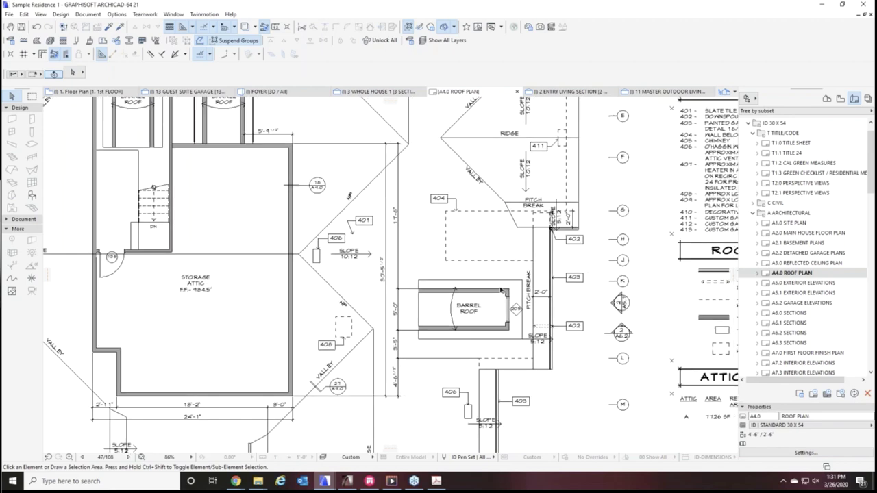
Compare the dormer's side wall in the 3D model with the first floor plan, and return to the roof plan layout
click(267, 91)
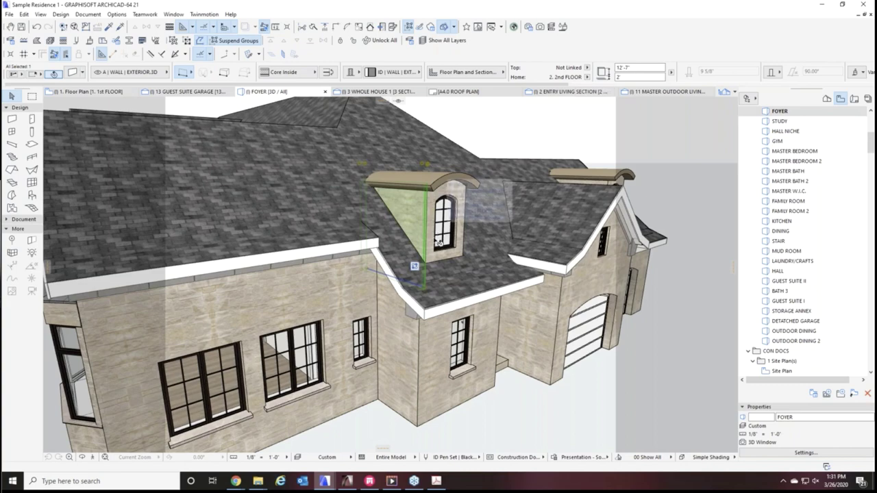
click(103, 91)
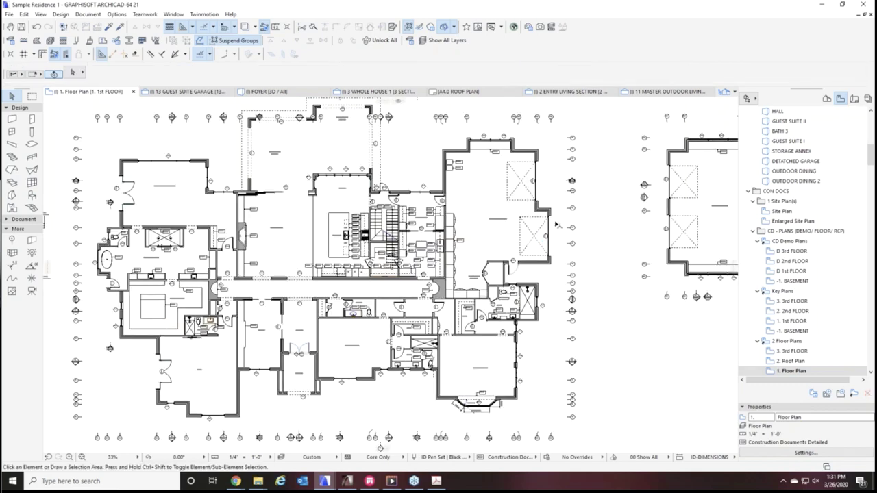
click(489, 91)
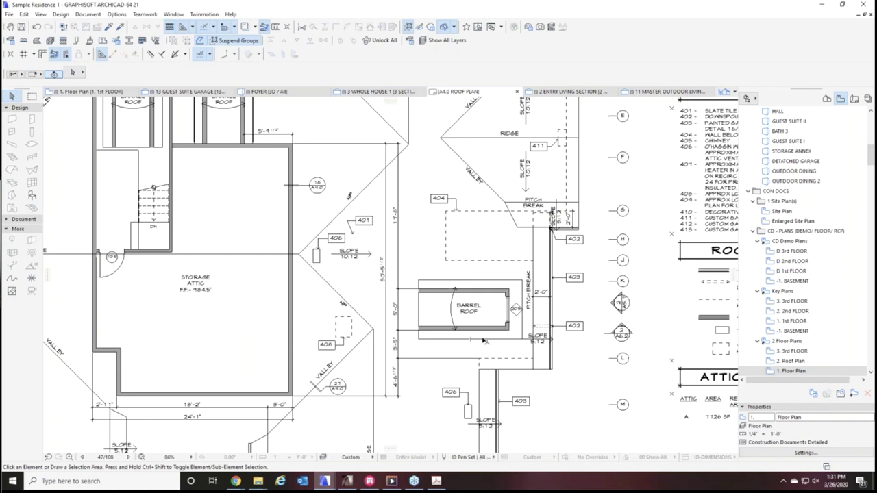
Examine the dimensions, slope and pitch break line around the barrel roof dormer beside the storage attic
middle_drag(503, 303, 473, 251)
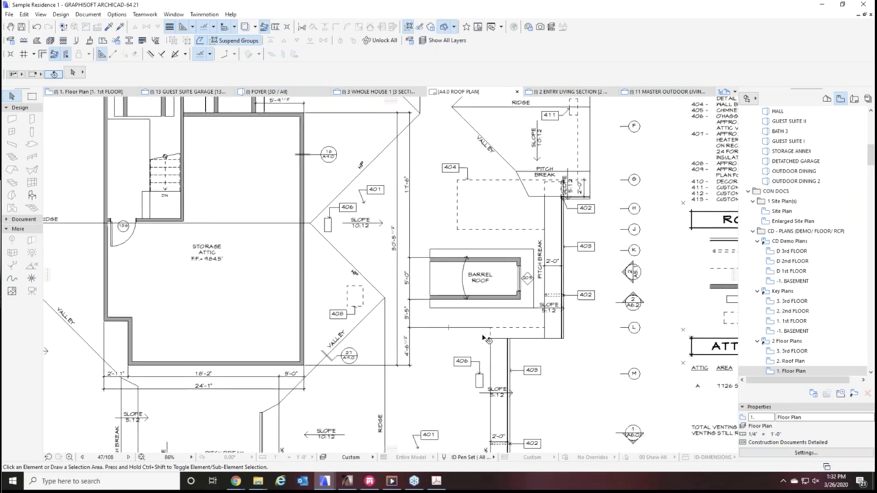
scroll(514, 309, down, 2)
scroll(528, 274, up, 5)
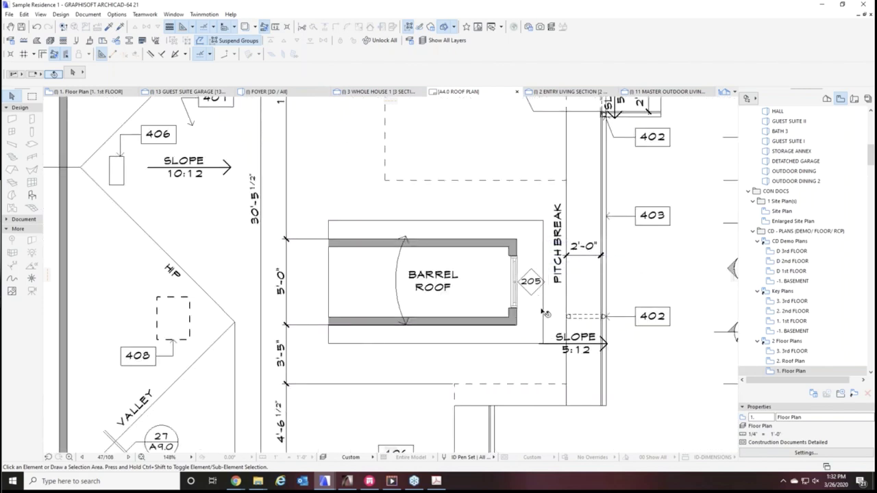
scroll(541, 300, down, 3)
middle_drag(478, 338, 501, 332)
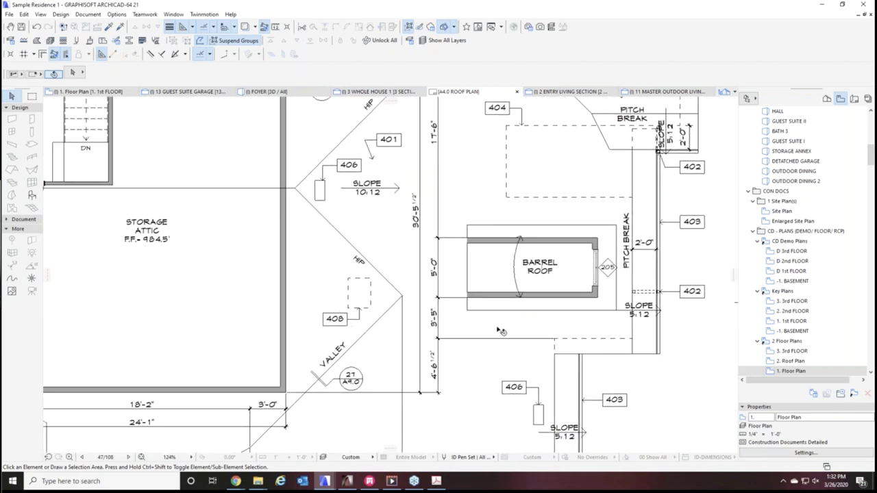
Review the hips, valleys and ridges around the storage attic, up to the paired barrel roof dormers
scroll(501, 331, down, 2)
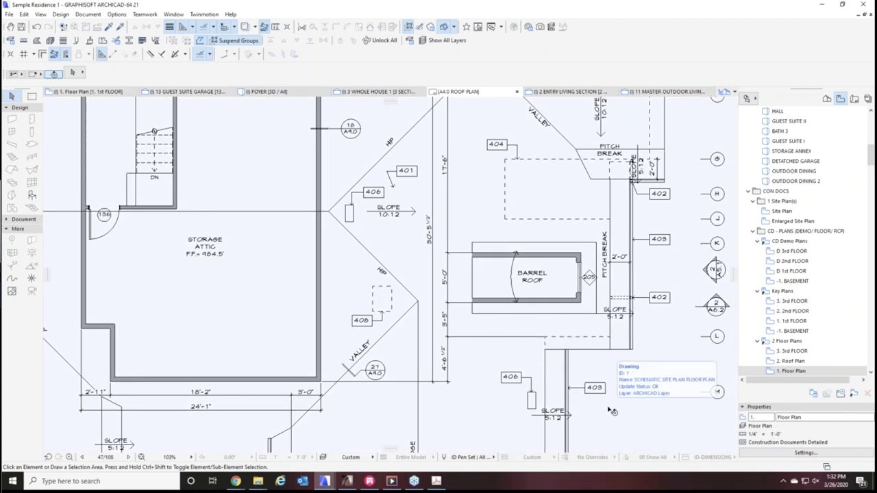
scroll(621, 416, down, 3)
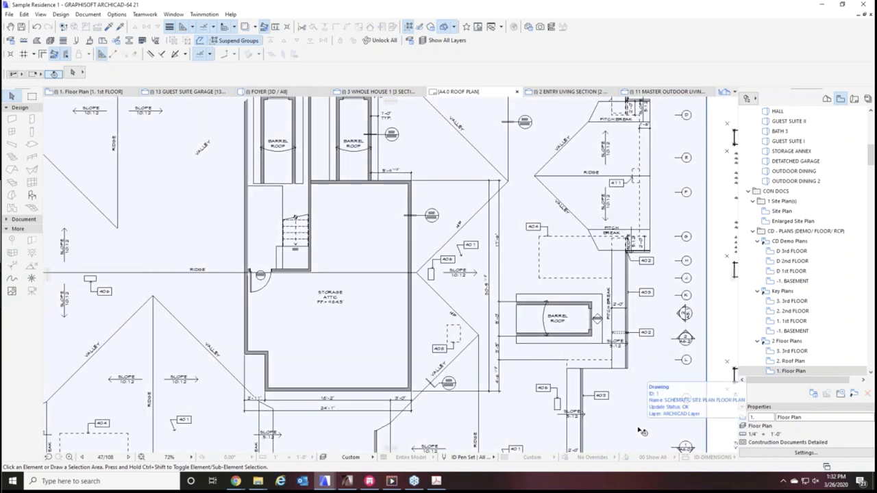
middle_drag(523, 427, 503, 450)
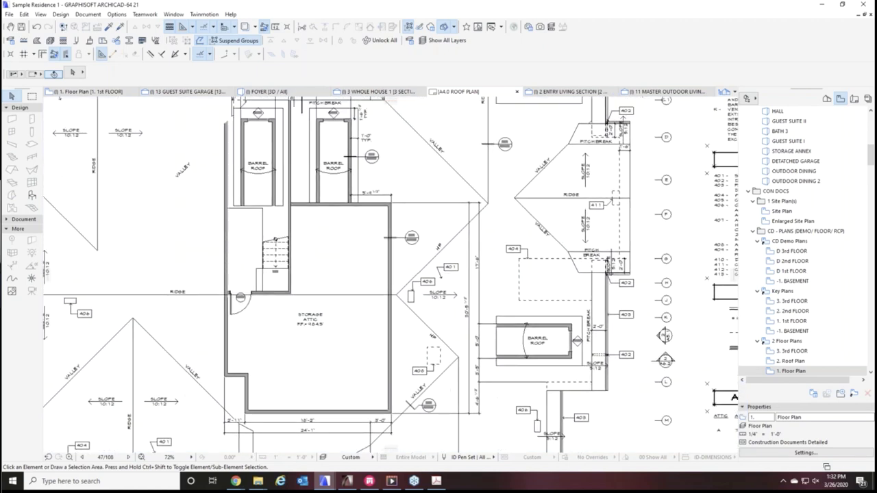
middle_drag(460, 370, 516, 411)
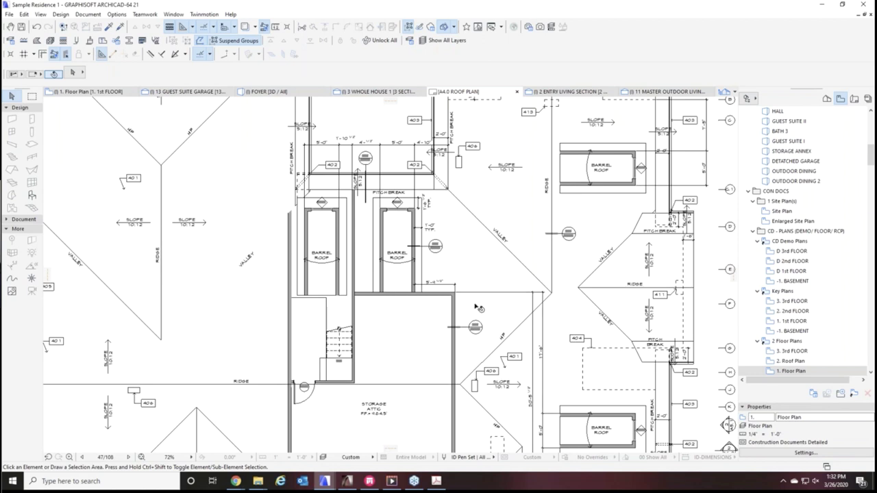
middle_drag(476, 307, 508, 403)
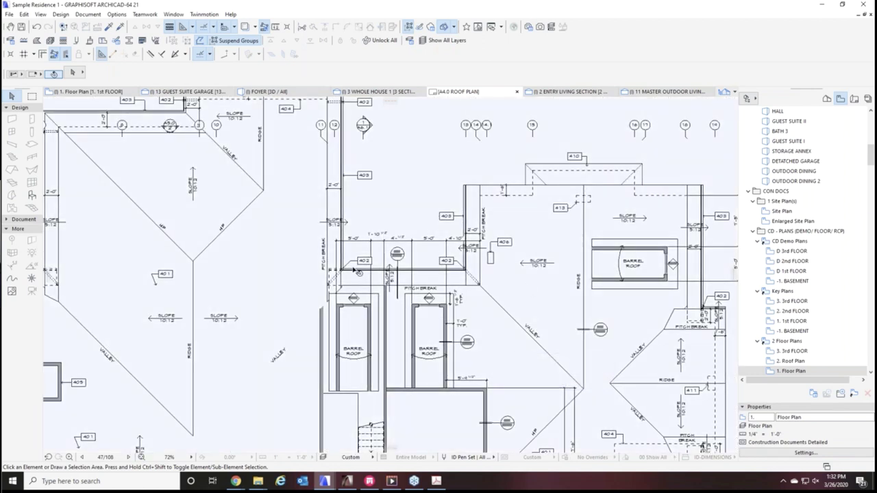
Examine barrel roof dormers 202 and 203 up close, together with the adjoining valley and 10:12 slope notes
scroll(449, 384, up, 2)
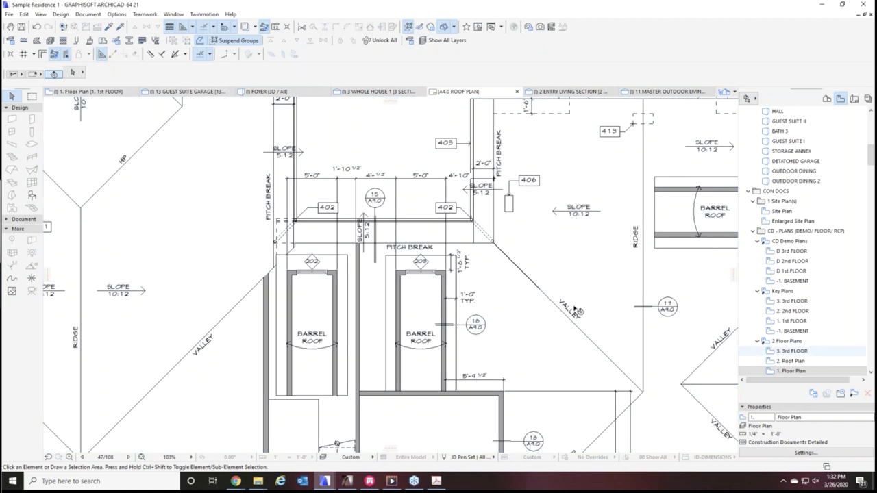
scroll(507, 277, up, 2)
scroll(496, 249, down, 4)
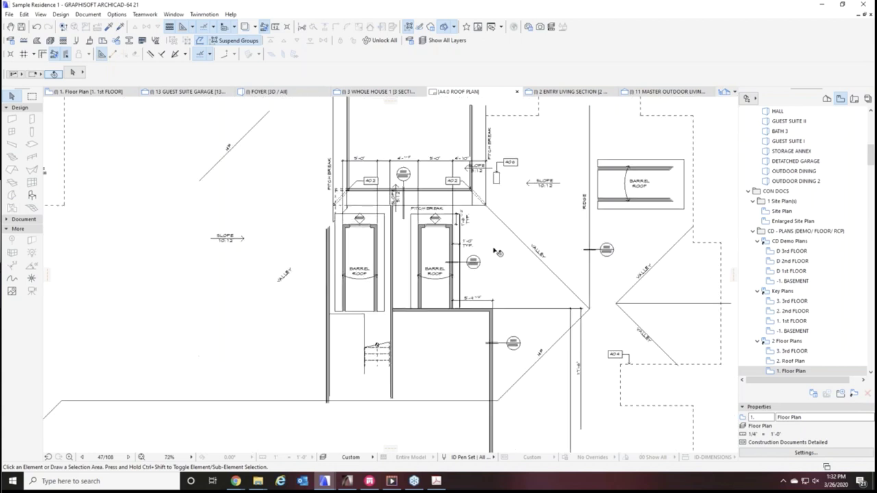
scroll(368, 327, up, 2)
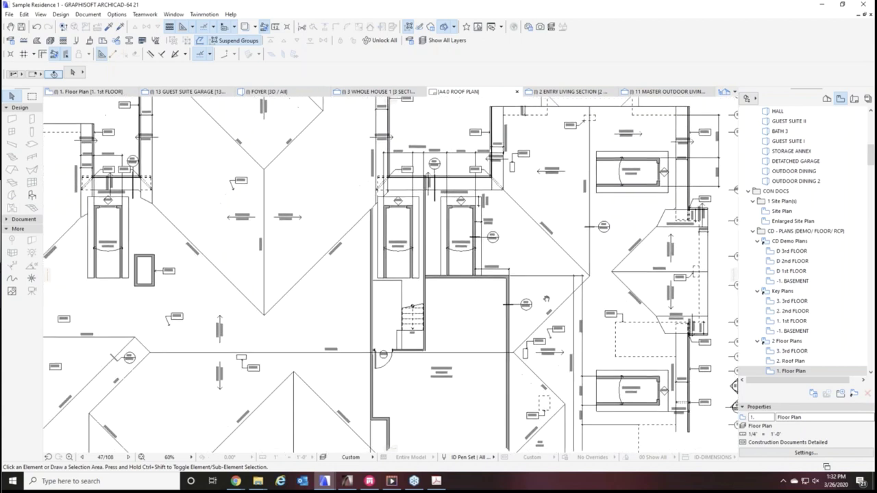
scroll(423, 257, up, 3)
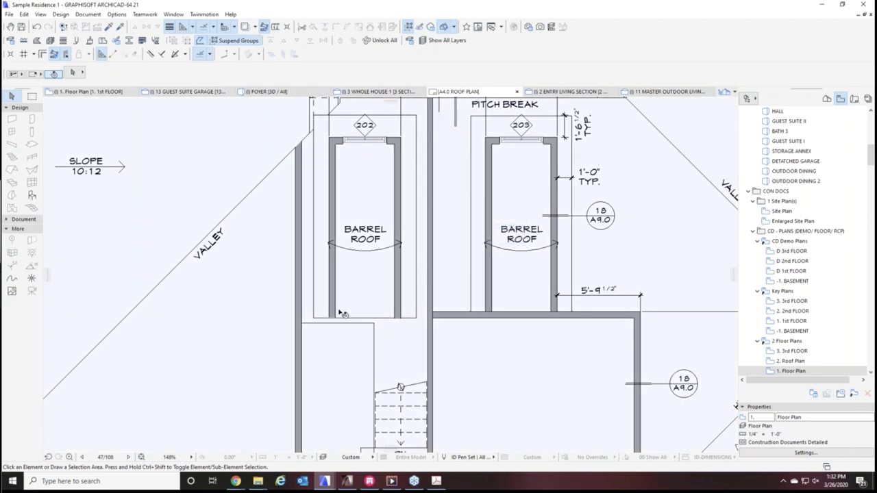
middle_drag(293, 325, 478, 356)
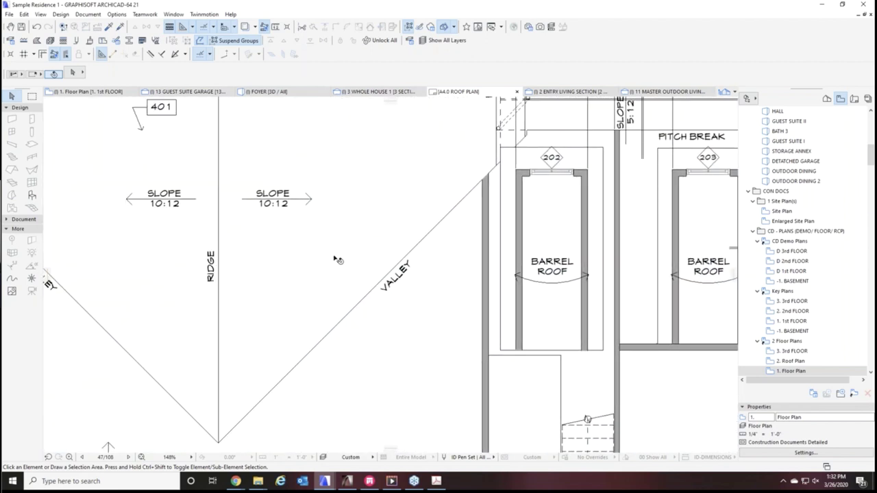
Open the source view of the roof plan drawing placed on the A4.0 layout
click(287, 228)
right_click(285, 229)
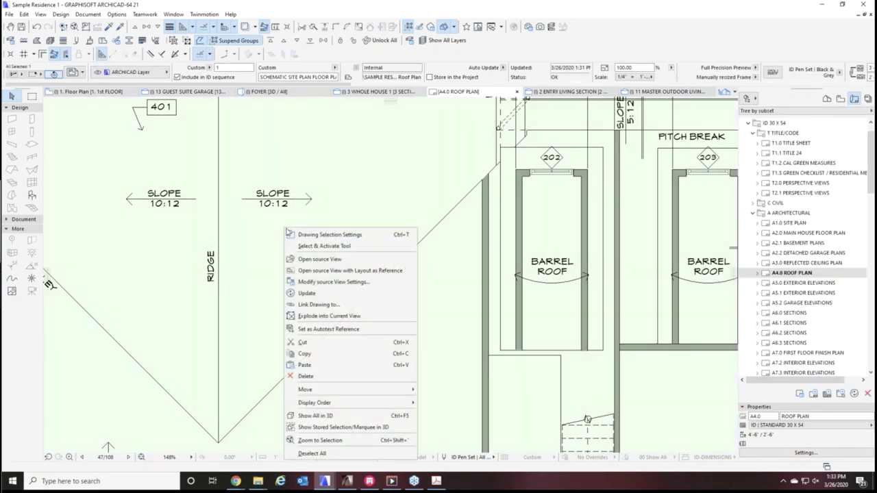
click(323, 259)
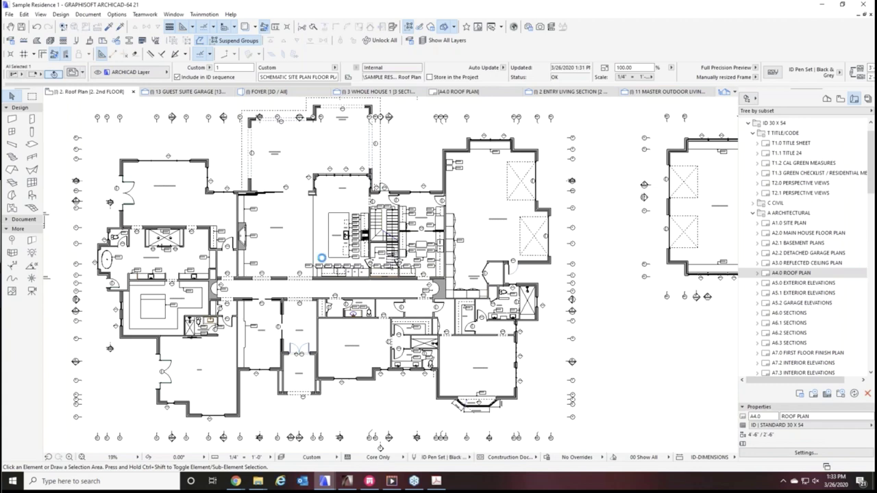
Inspect the label settings of the 10:12 slope note beside the ridge, including its middle pointer line connection and arrowhead
scroll(377, 218, up, 10)
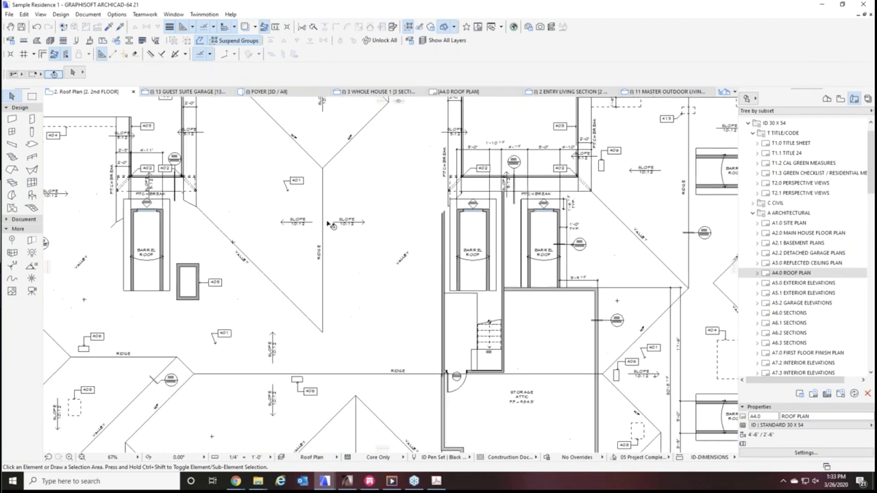
click(378, 218)
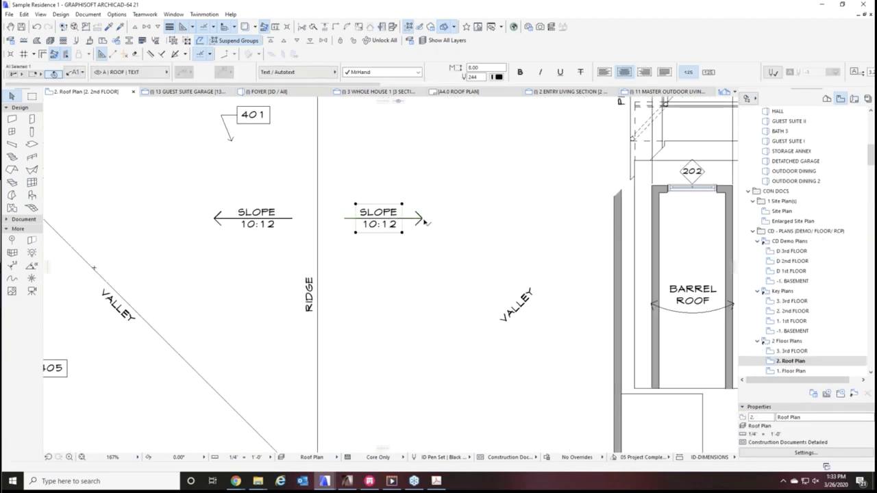
click(22, 219)
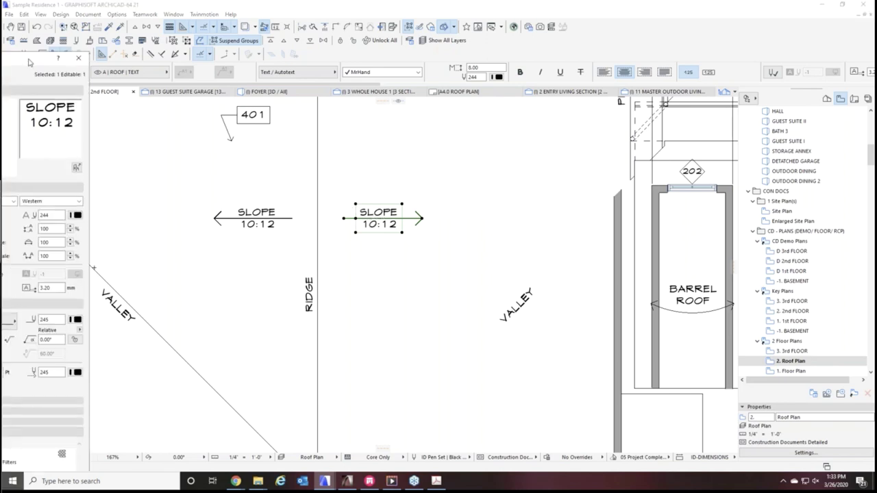
drag(251, 47, 220, 7)
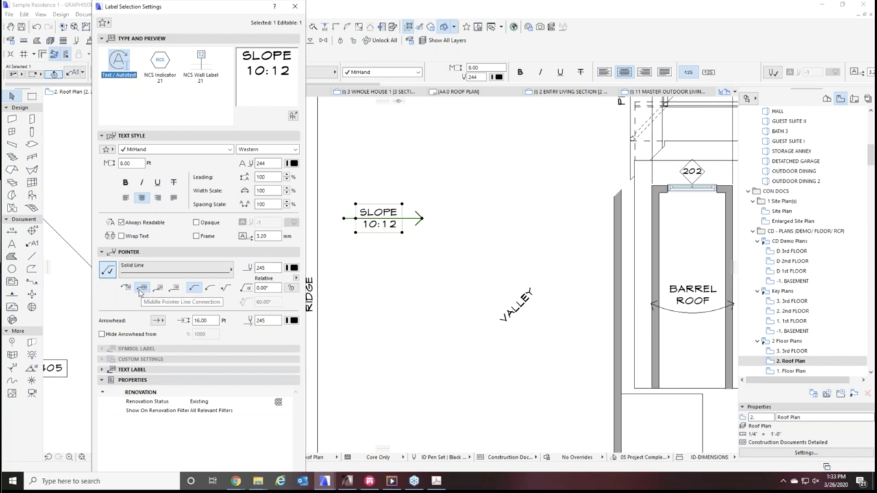
click(140, 289)
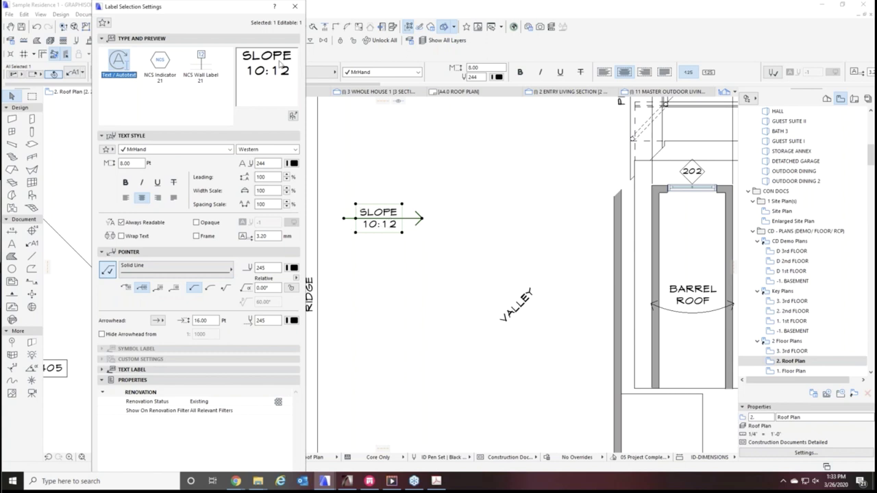
click(295, 6)
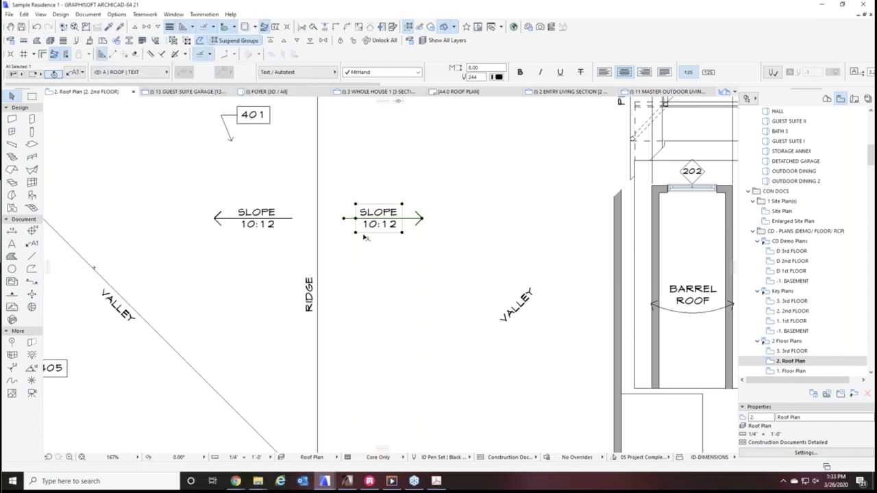
Check the roof plane beneath the 10:12 slope label between the ridge and the valley, leaving nothing selected
scroll(372, 230, down, 3)
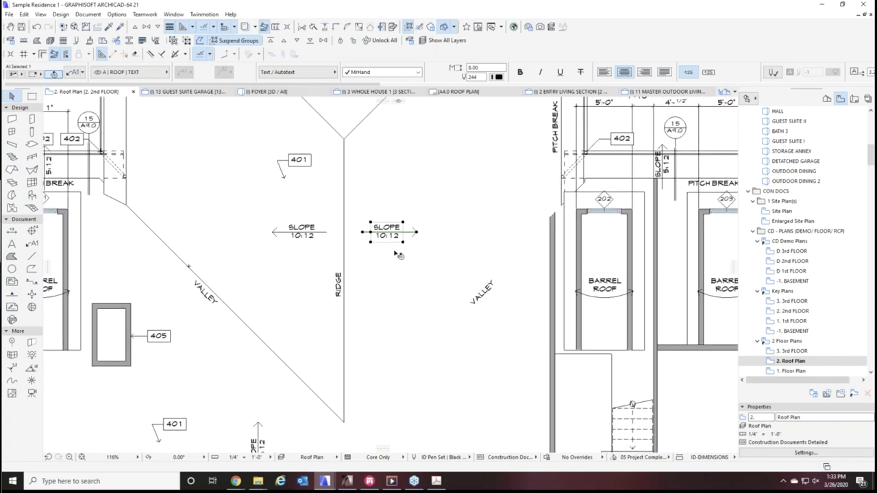
middle_drag(396, 254, 394, 302)
click(394, 301)
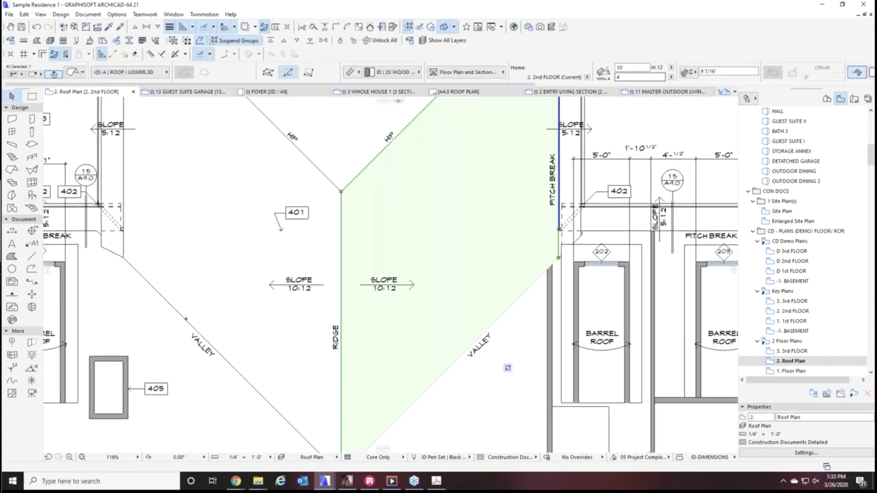
key(Escape)
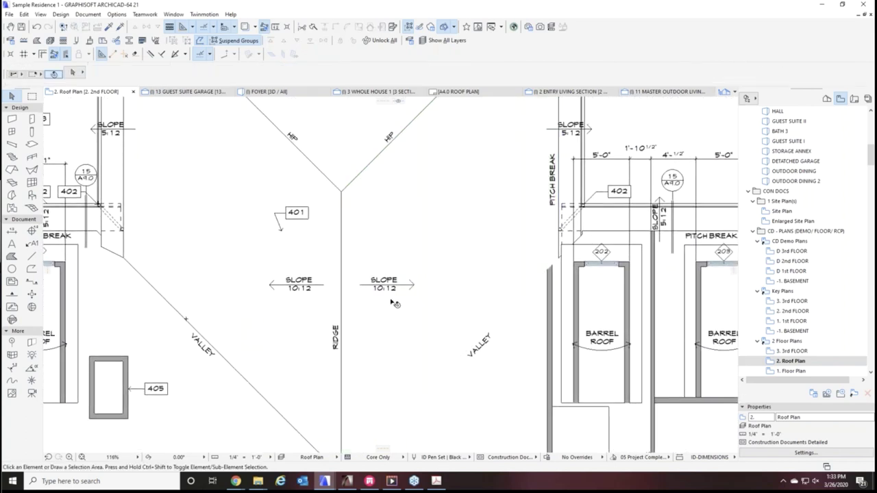
Review the roof plan from the central ridge and barrel roof dormers past the storage attic to the lower roof wings
scroll(411, 308, down, 3)
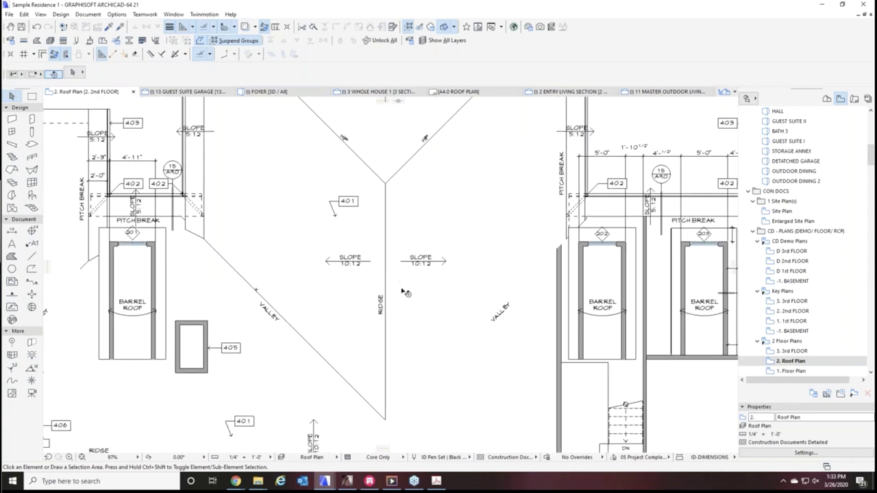
scroll(404, 345, up, 2)
scroll(403, 346, down, 2)
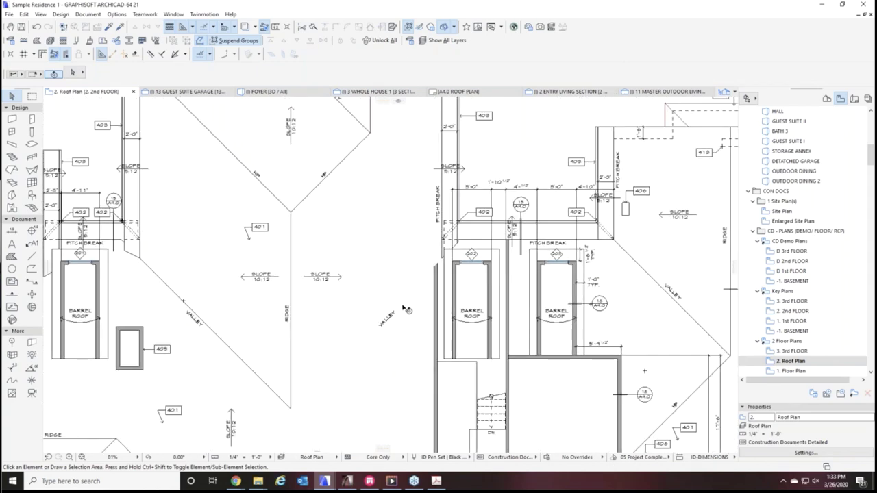
scroll(411, 307, down, 2)
middle_drag(401, 345, 357, 295)
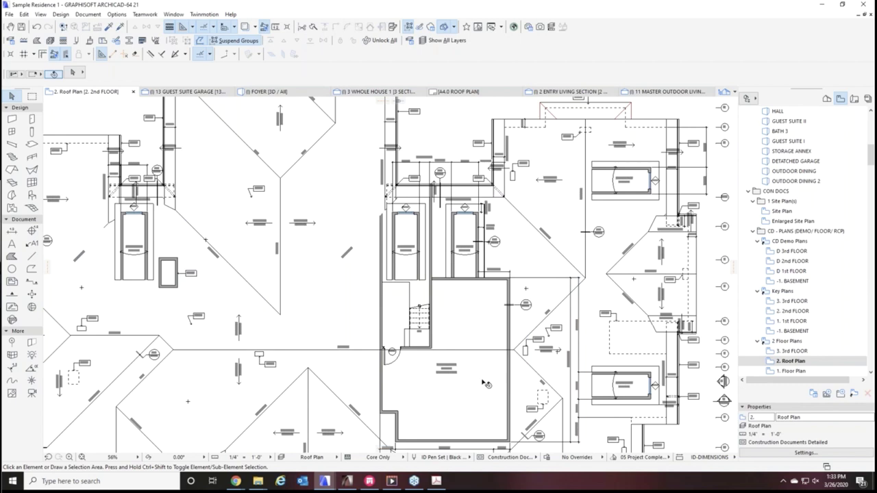
middle_drag(490, 382, 469, 299)
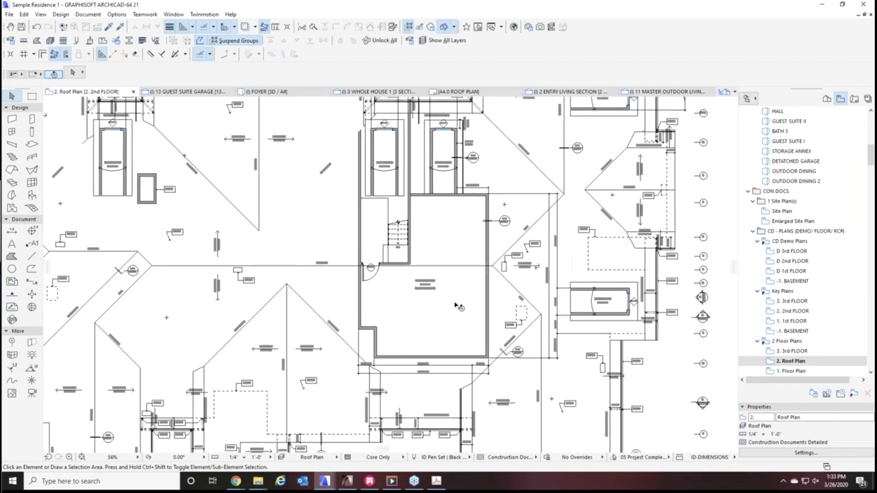
middle_drag(463, 359, 429, 302)
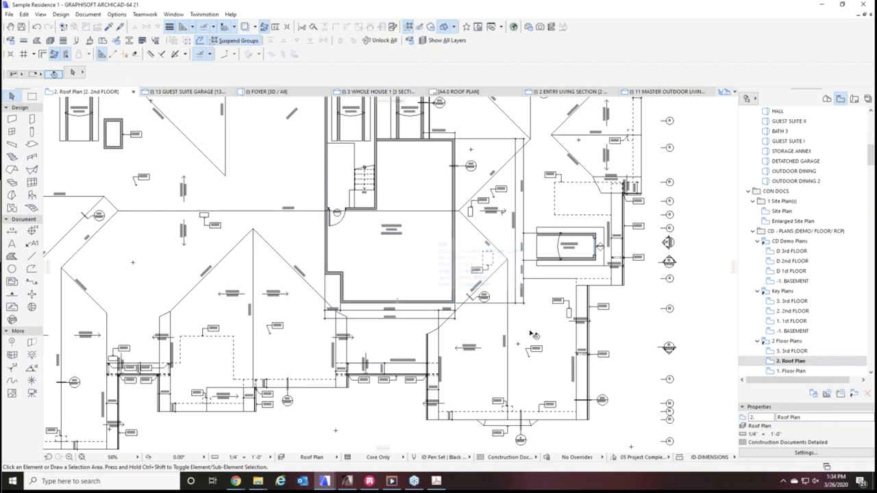
Open the A8.0 Door & Window Schedule layout and review its window types, schedules and head, jamb and threshold details
click(855, 99)
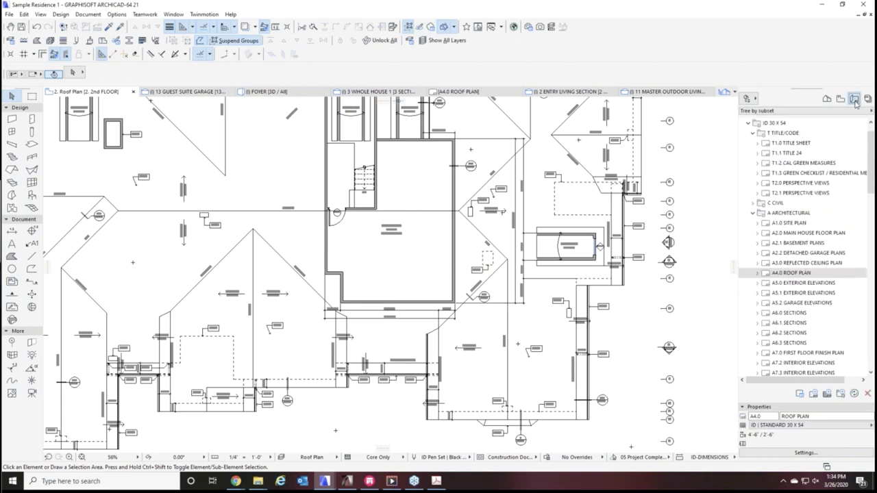
scroll(820, 334, down, 3)
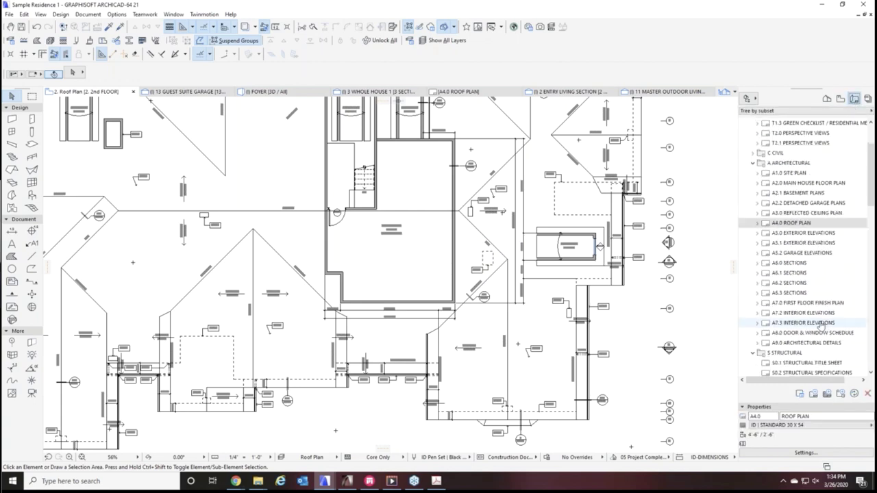
double_click(763, 333)
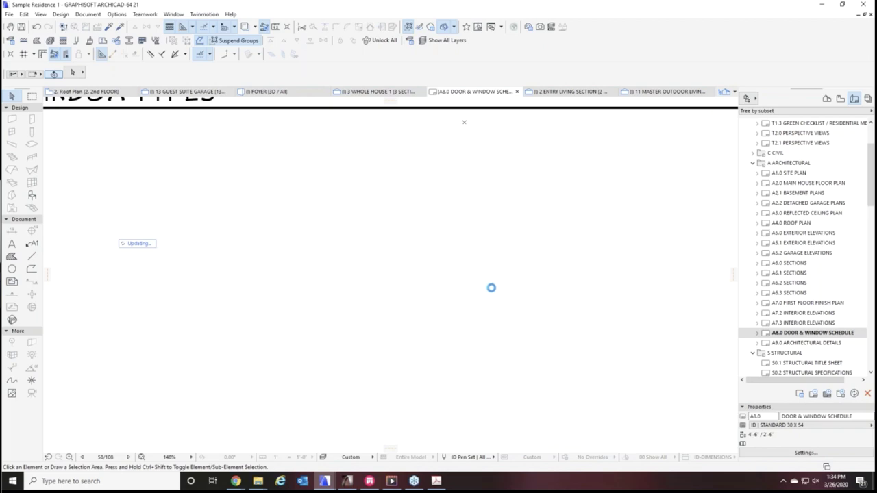
scroll(446, 288, down, 3)
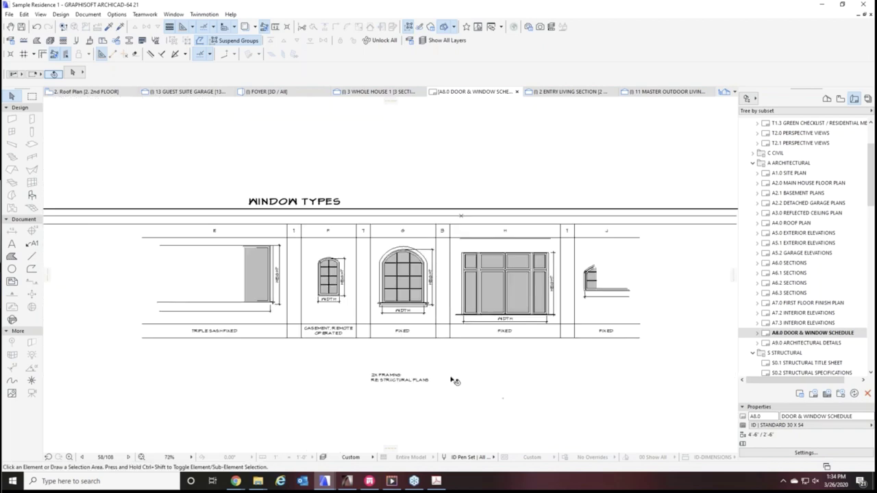
scroll(453, 381, down, 5)
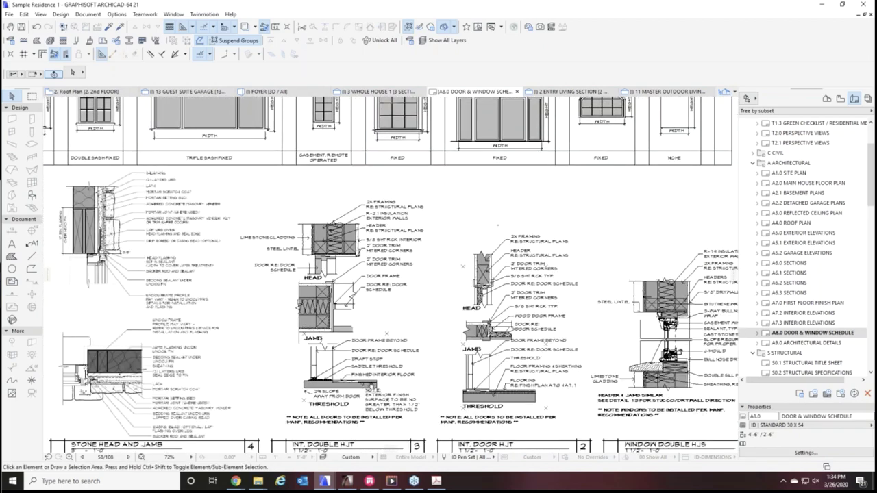
mouse_move(132, 368)
middle_down()
mouse_move(203, 340)
mouse_move(239, 344)
mouse_move(254, 311)
mouse_move(231, 294)
mouse_move(134, 291)
middle_up()
scroll(511, 326, down, 2)
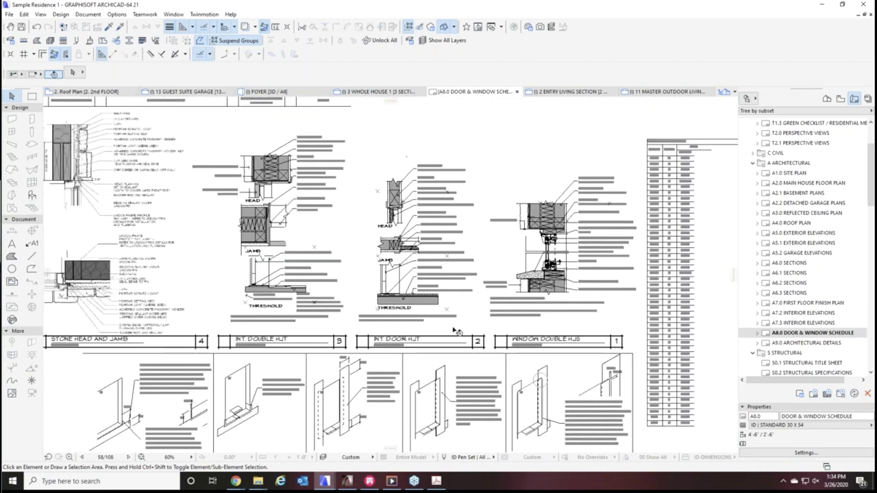
scroll(511, 326, down, 1)
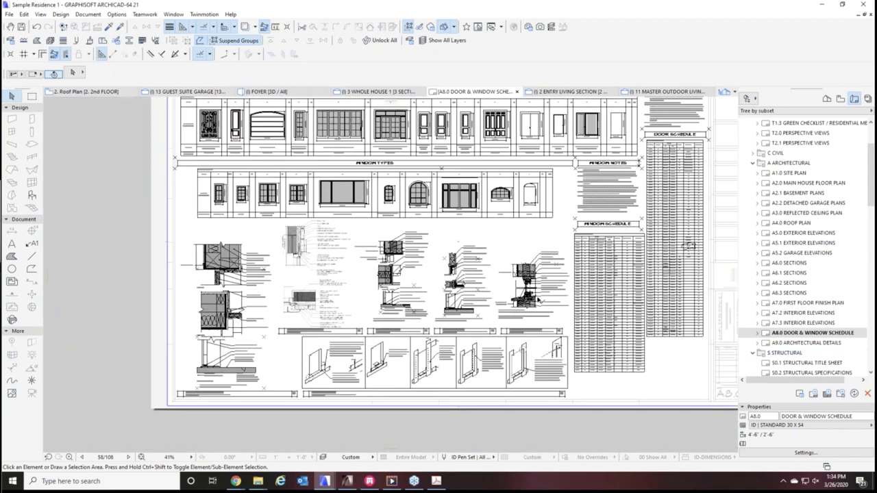
Examine the Window Double HJS detail up close, including its steel lintel, casement window, cast stone sill and drywall wrap notes
scroll(548, 297, up, 7)
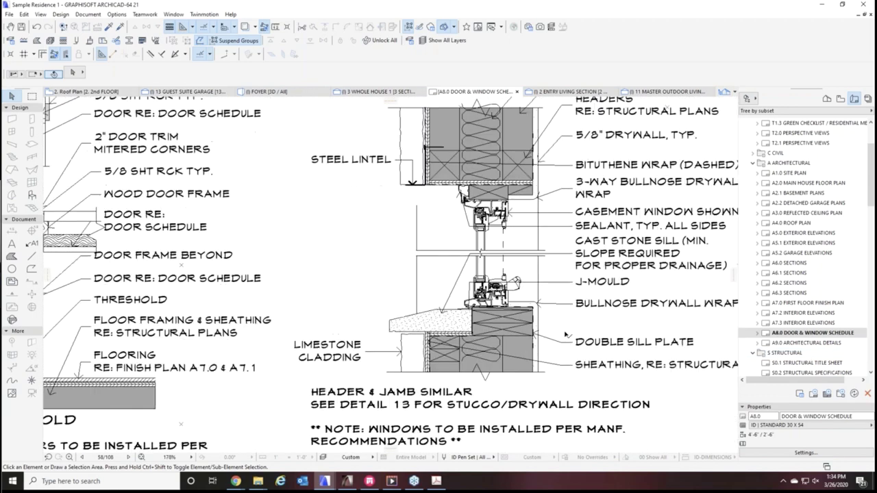
middle_drag(528, 331, 441, 332)
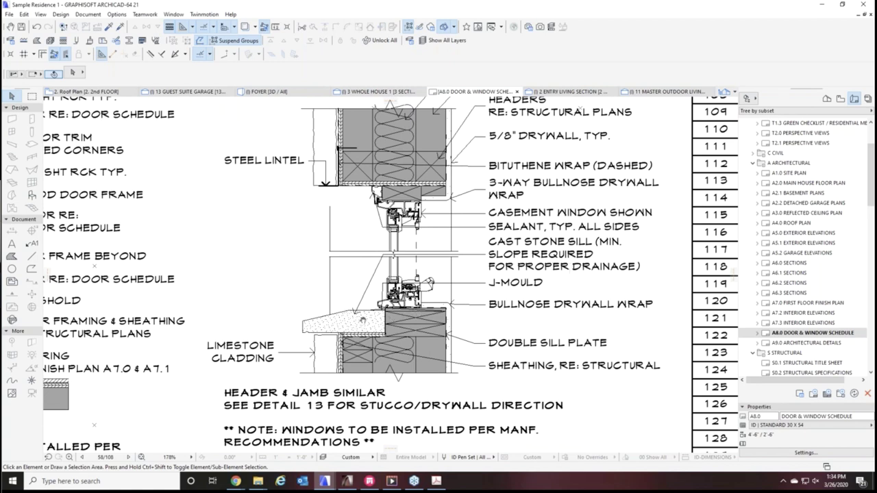
middle_drag(360, 322, 385, 326)
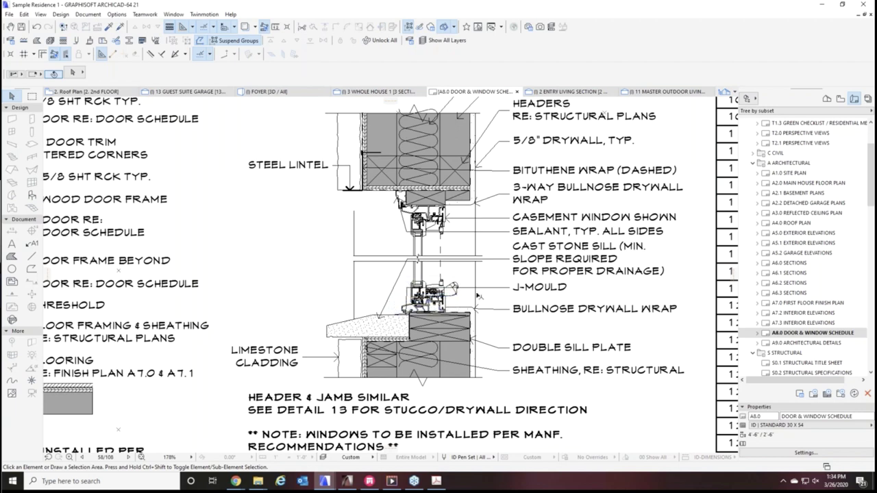
scroll(477, 296, down, 2)
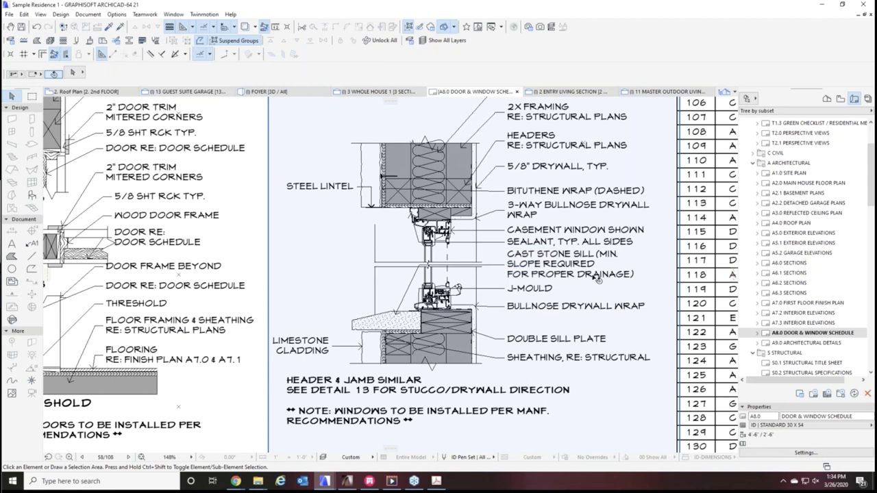
scroll(596, 276, down, 2)
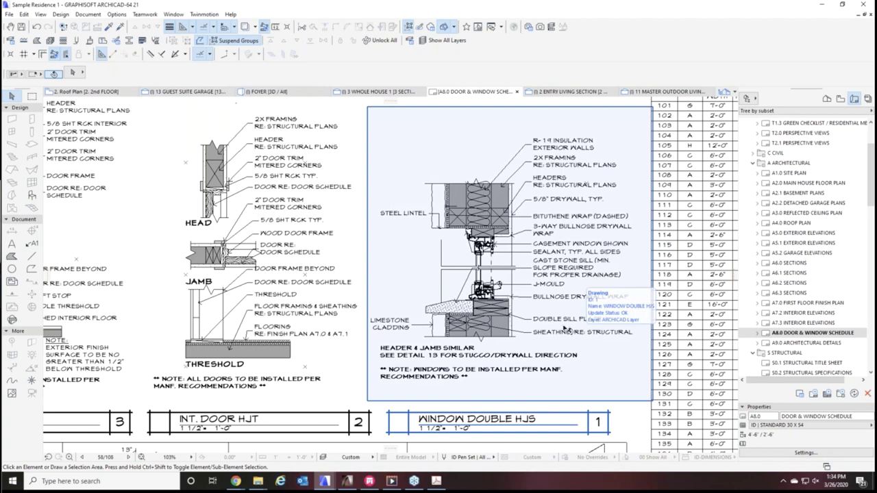
scroll(489, 341, down, 2)
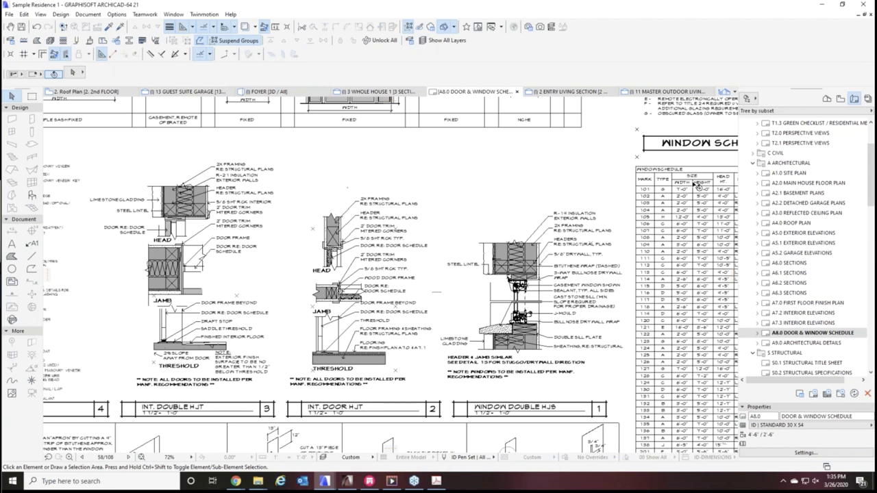
Return to the Foyer 3D view of the dormers and clear the selection of the dormer's side wall
click(297, 90)
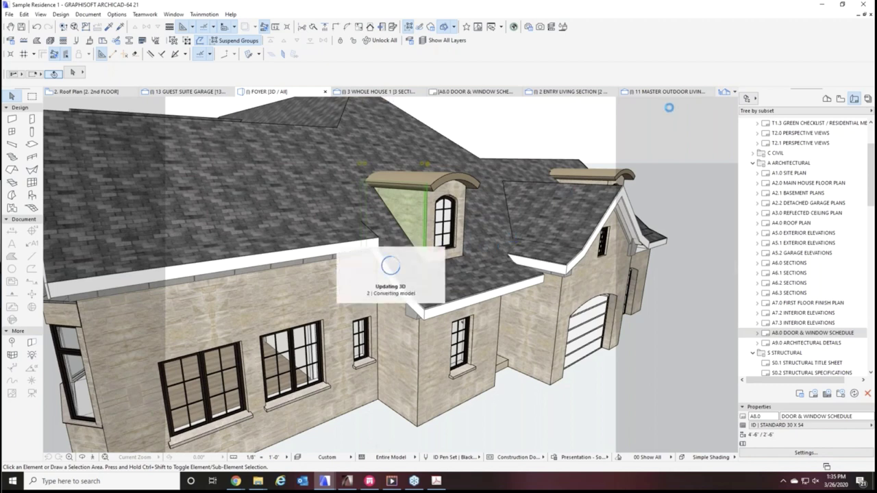
click(415, 266)
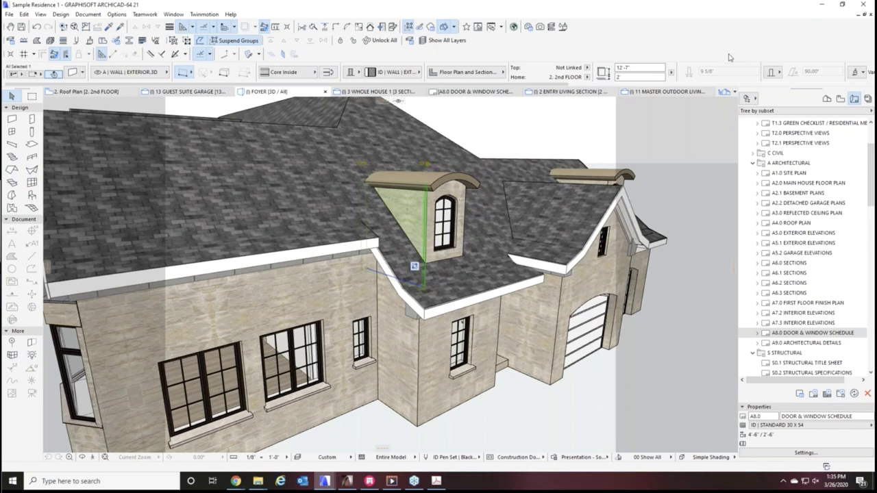
key(Escape)
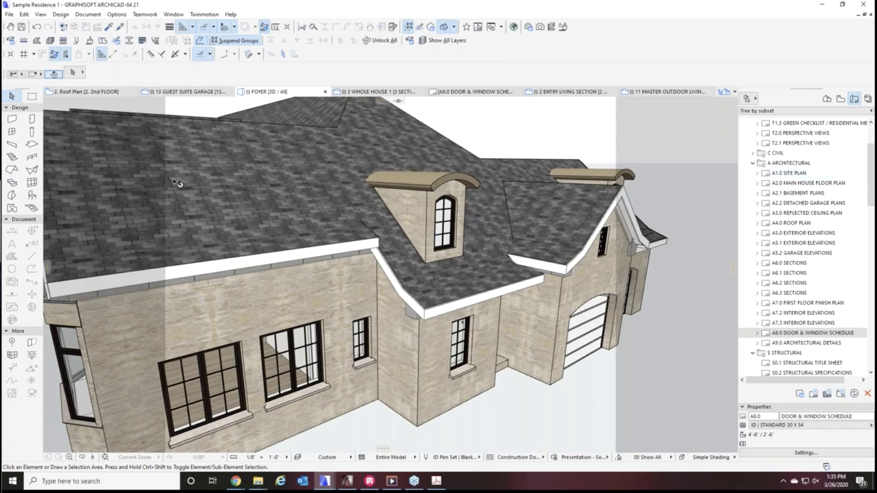
Revisit the whole roof plan view, and open the A4.0 Roof Plan layout to examine its key plan and attic ventilation notes
click(114, 92)
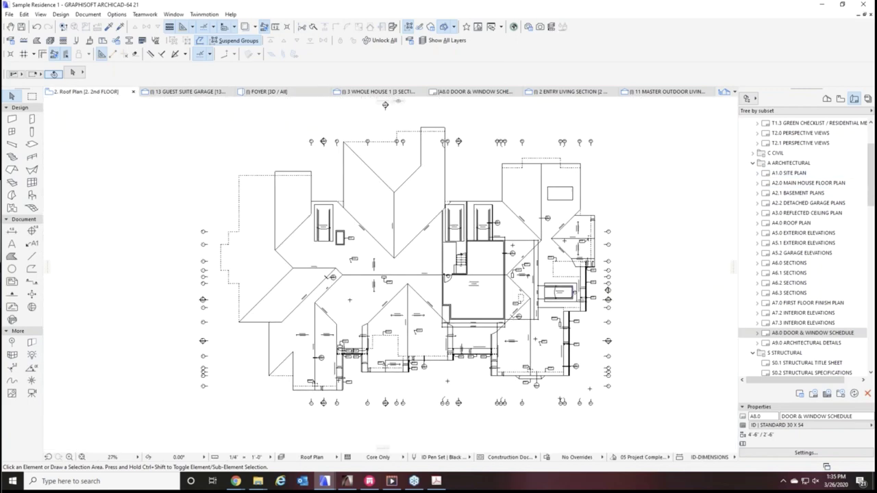
scroll(597, 306, down, 3)
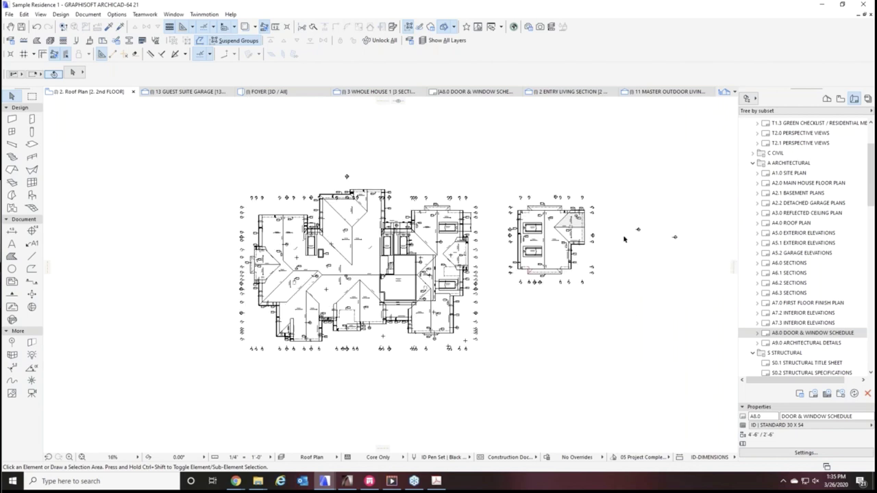
double_click(769, 224)
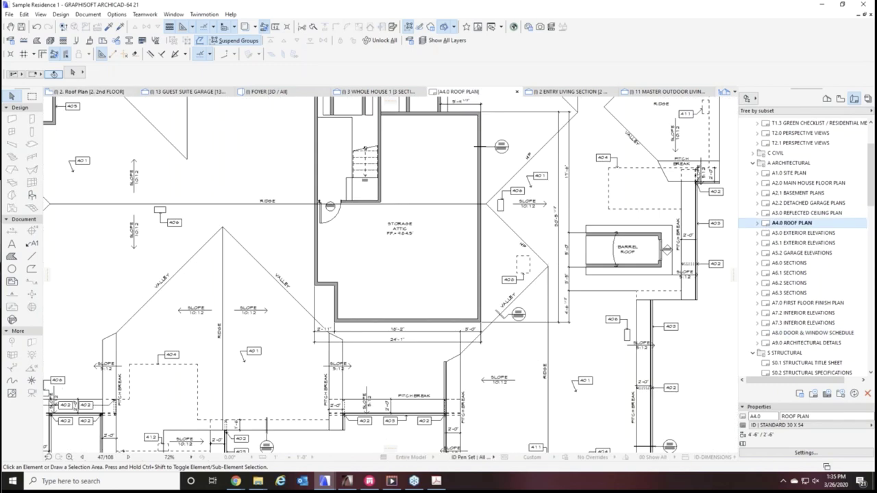
scroll(464, 264, down, 2)
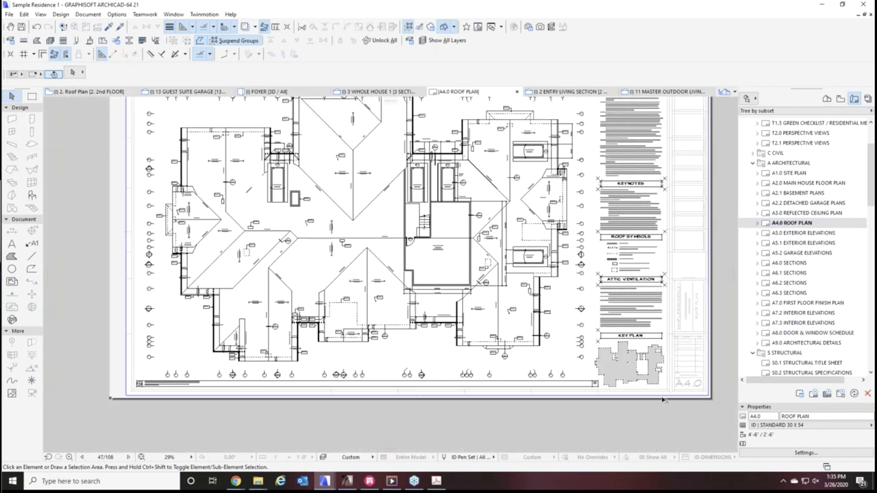
scroll(659, 395, up, 4)
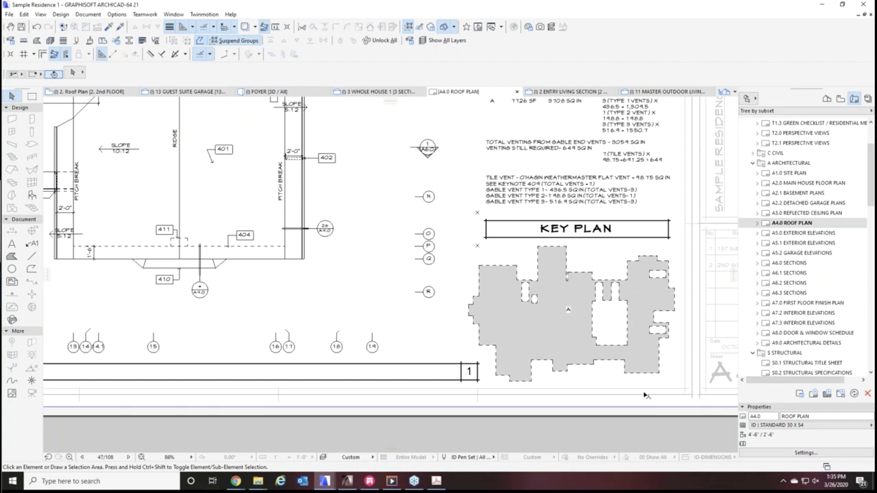
Select the key plan fill on the A4.0 layout and open the Key Plans 1st FLOOR view to examine it
click(509, 347)
click(840, 99)
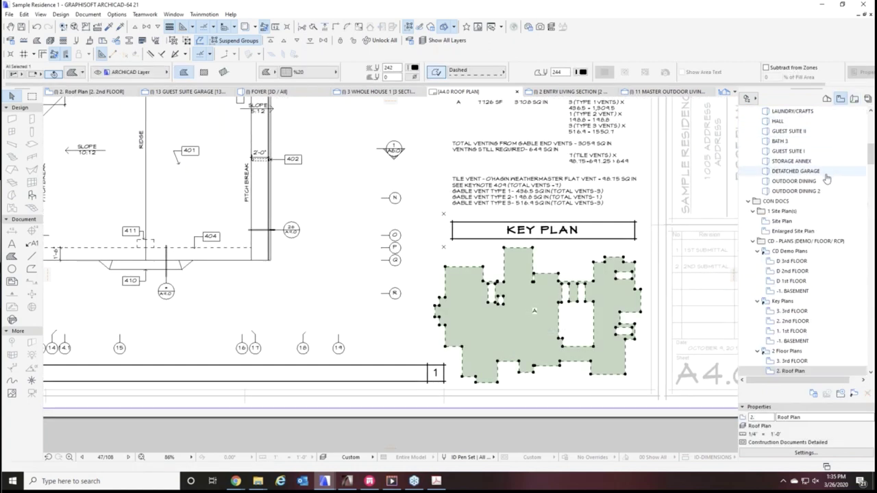
scroll(830, 231, down, 2)
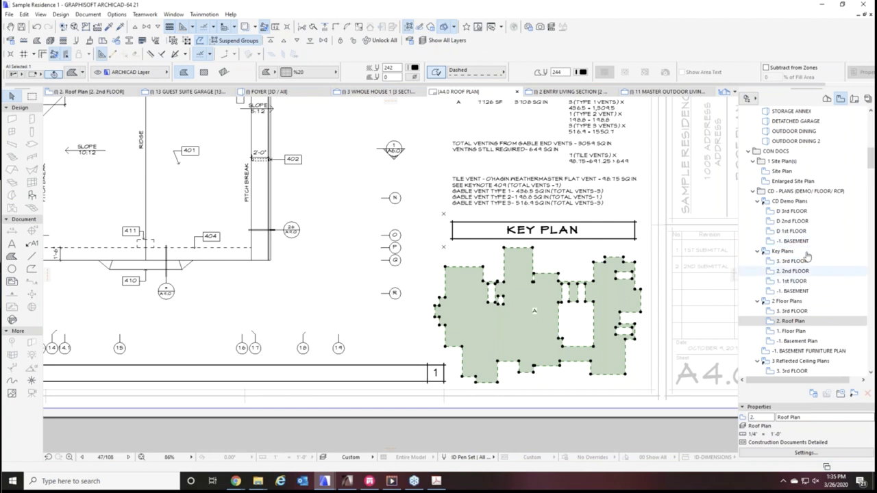
double_click(788, 286)
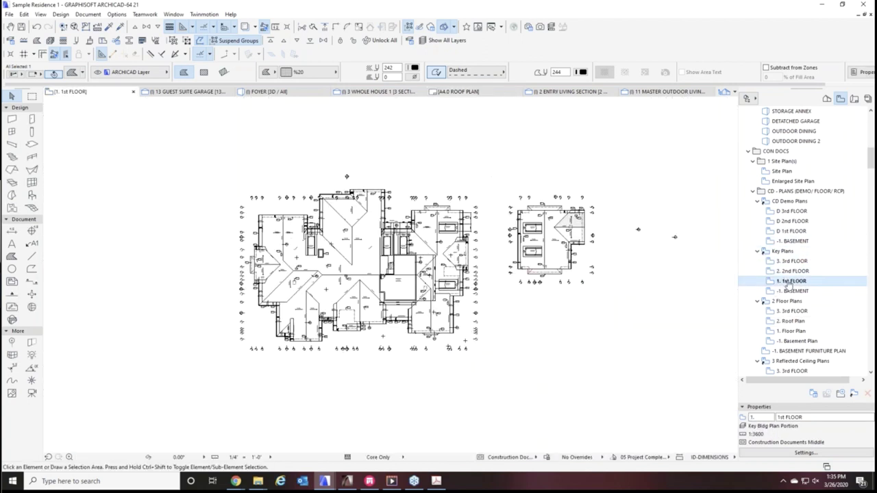
scroll(548, 295, down, 4)
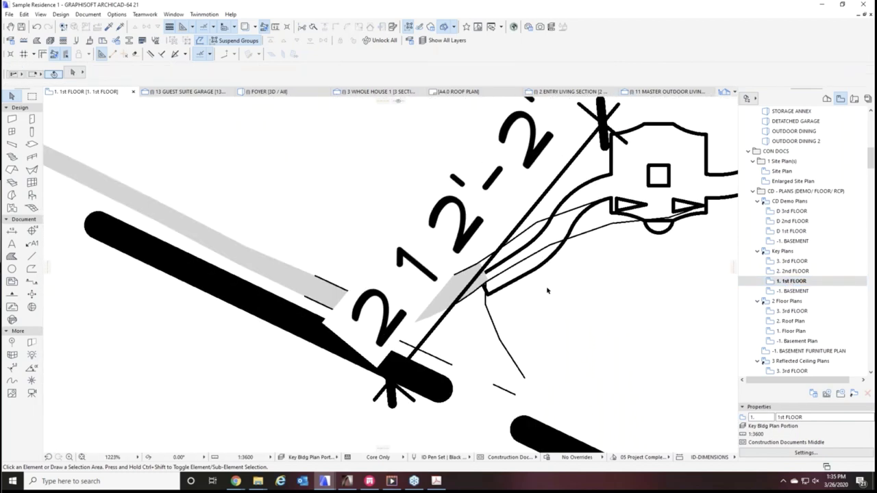
scroll(547, 291, down, 5)
scroll(620, 330, down, 4)
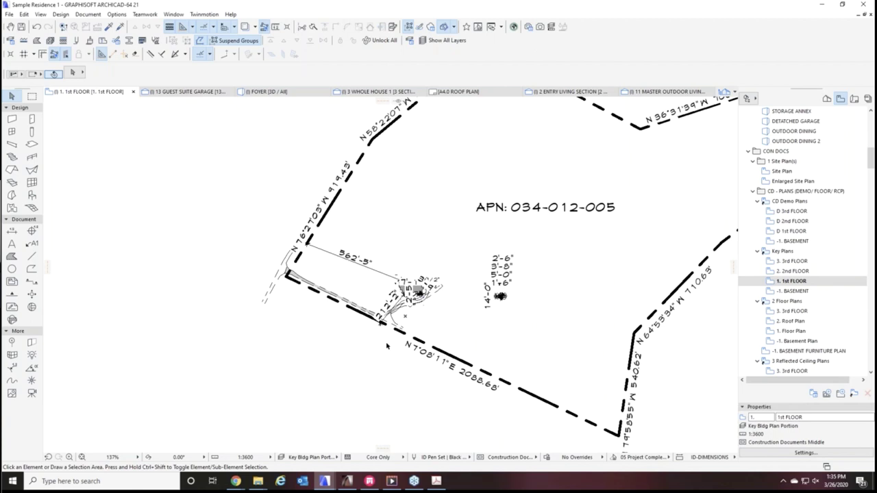
key(ctrl+Tab)
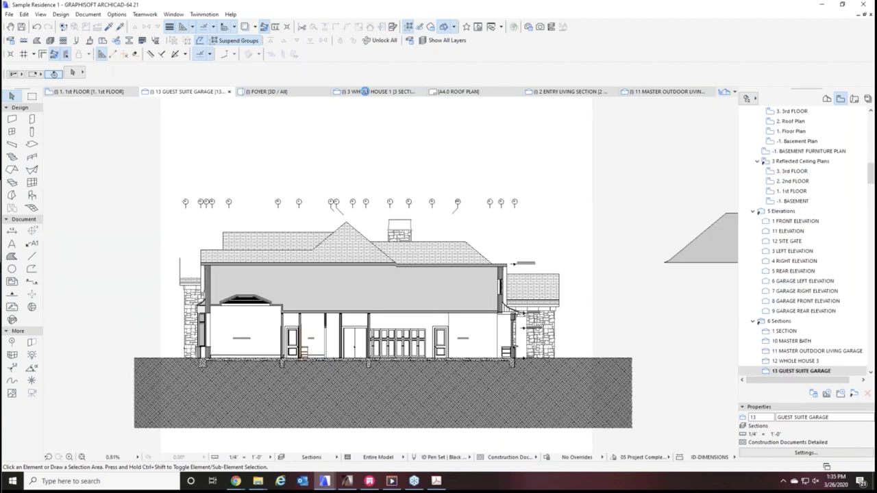
Return to the A4.0 ROOF PLAN layout, examine the key plan fill in relation to the whole sheet, and clear its selection
click(458, 92)
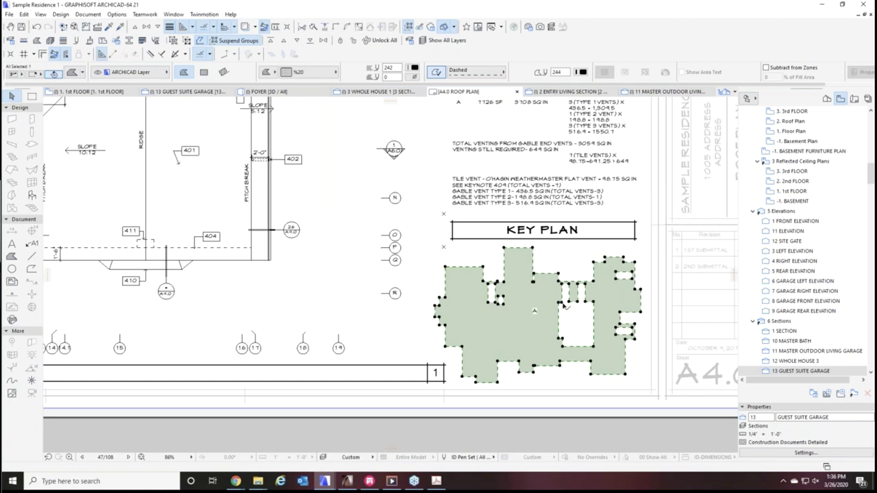
key(Escape)
click(518, 290)
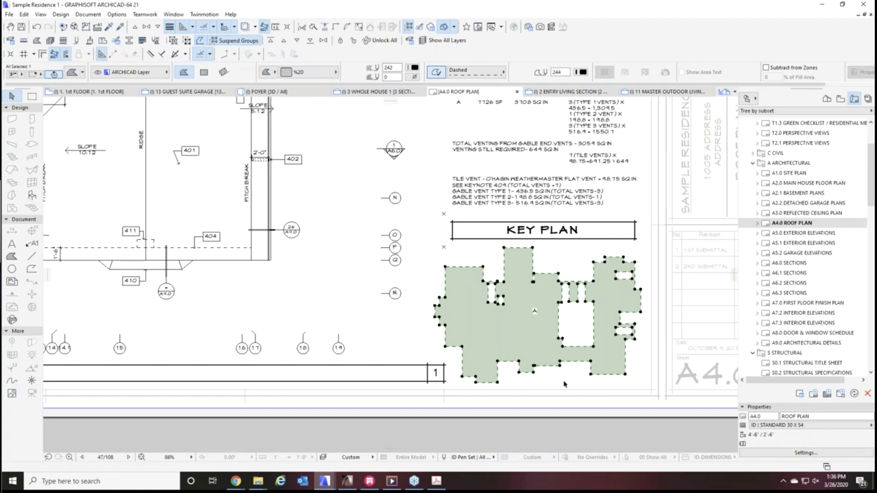
scroll(563, 384, down, 5)
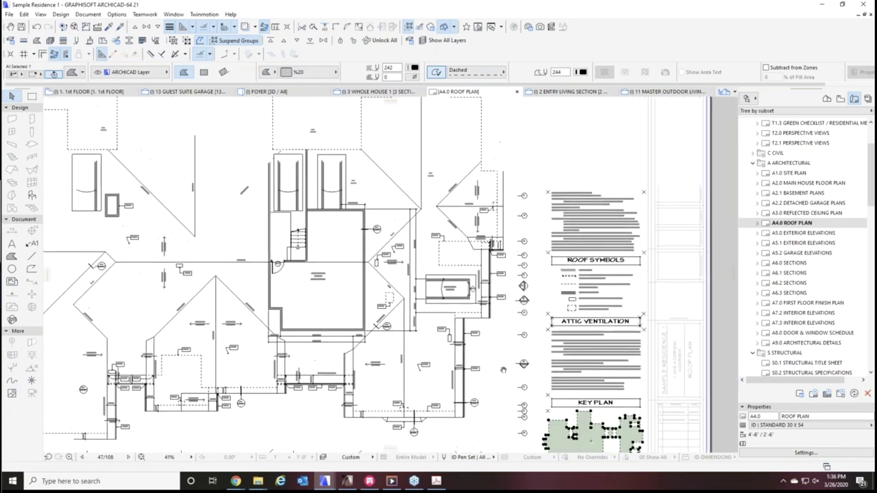
scroll(518, 330, down, 2)
scroll(510, 385, up, 4)
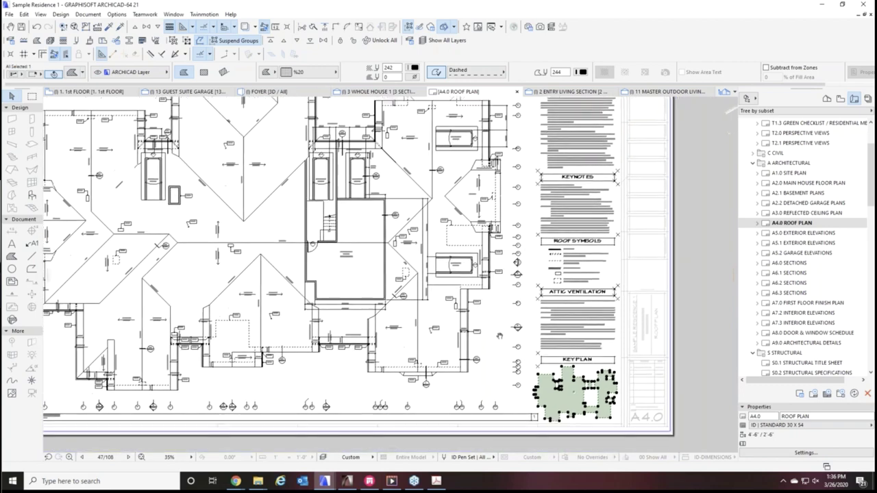
scroll(528, 374, down, 3)
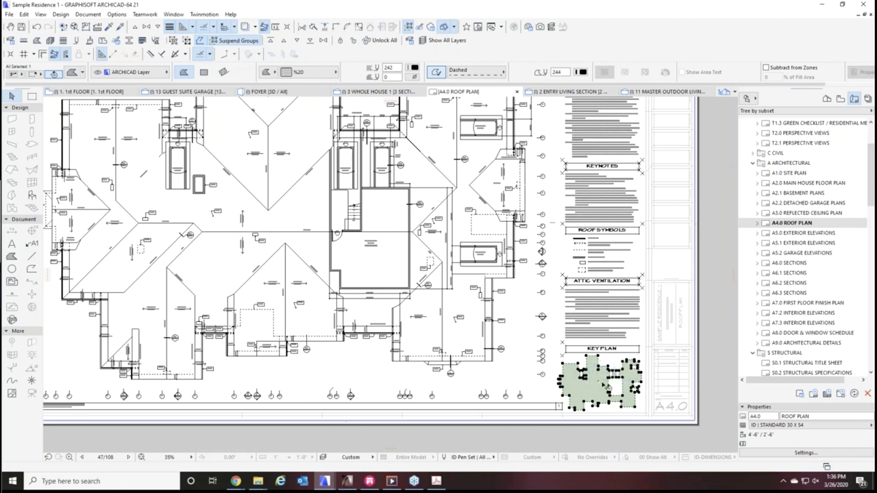
click(576, 435)
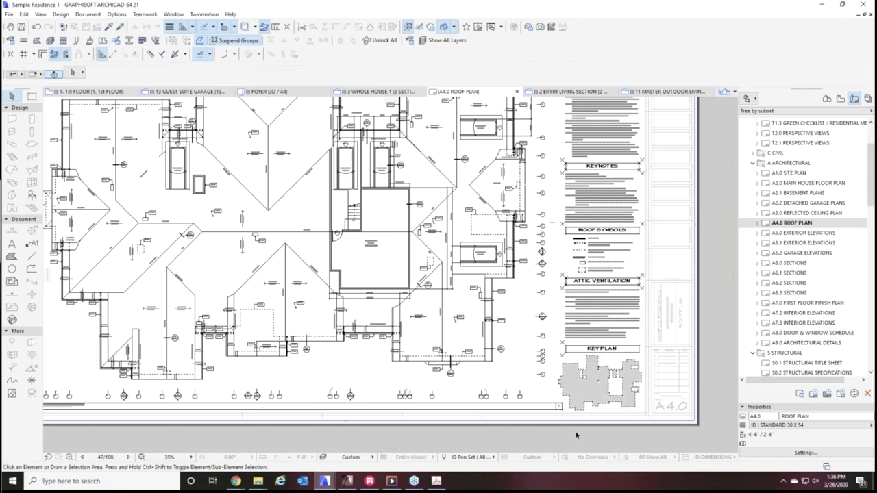
Examine the attic ventilation calculations alongside key plan area A and the neighbouring roof plan on the A4.0 layout
click(840, 98)
scroll(806, 296, up, 2)
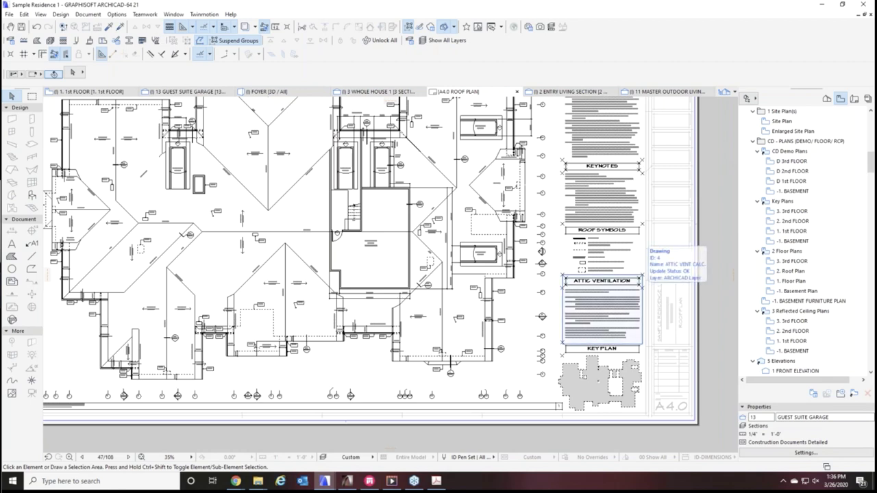
click(641, 279)
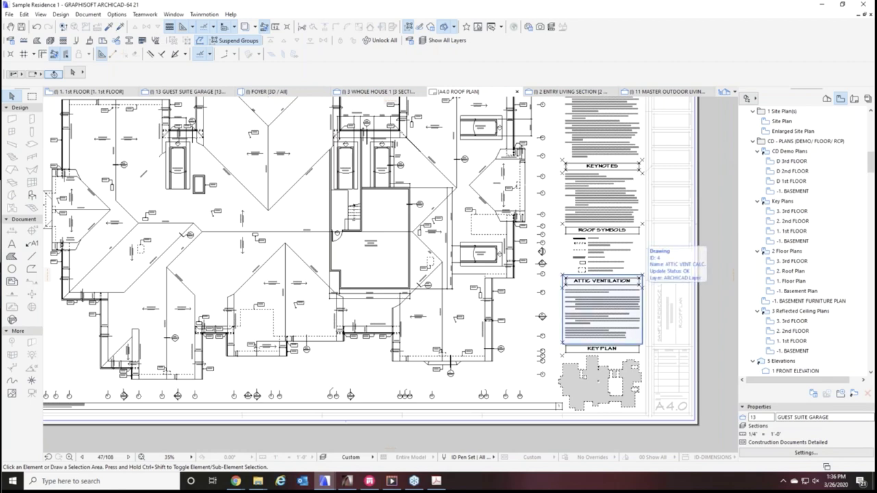
scroll(614, 399, up, 2)
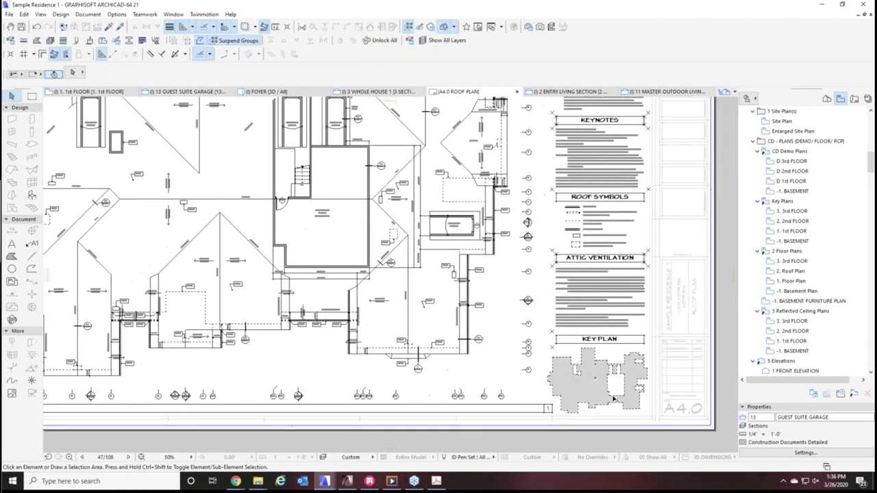
scroll(615, 399, up, 5)
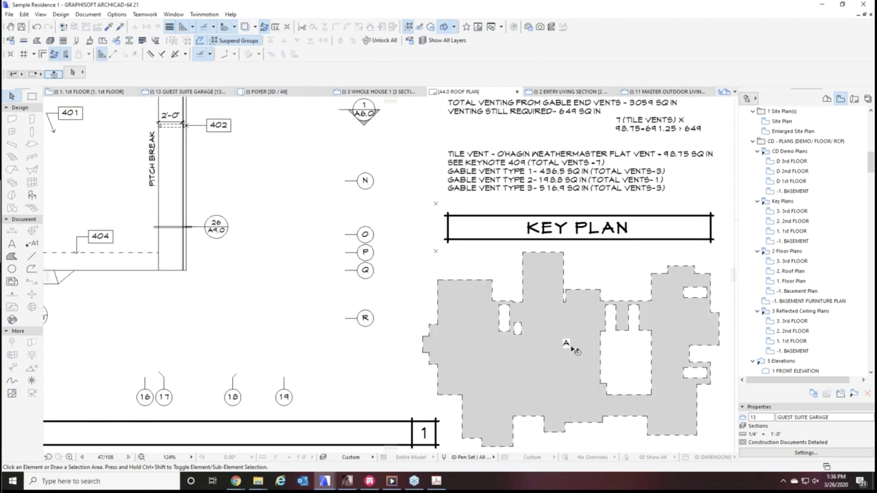
scroll(568, 344, down, 1)
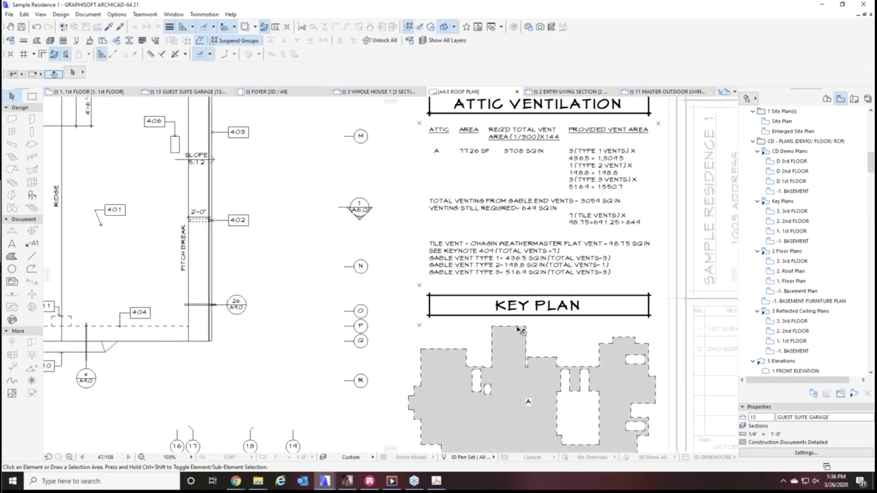
middle_drag(507, 416, 503, 395)
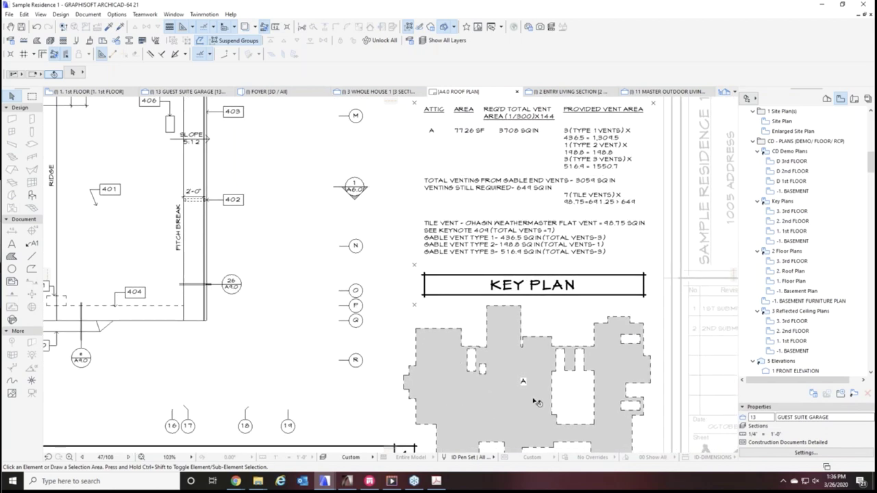
scroll(475, 348, down, 2)
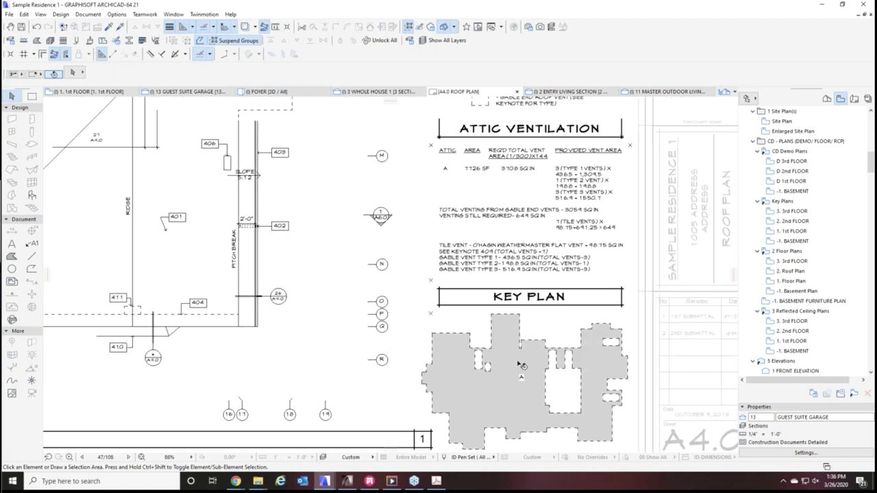
middle_drag(519, 363, 625, 373)
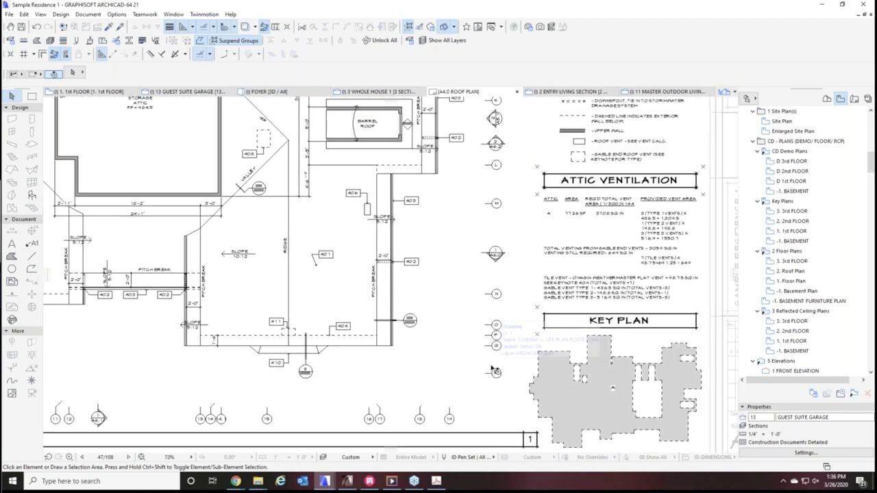
scroll(492, 370, down, 2)
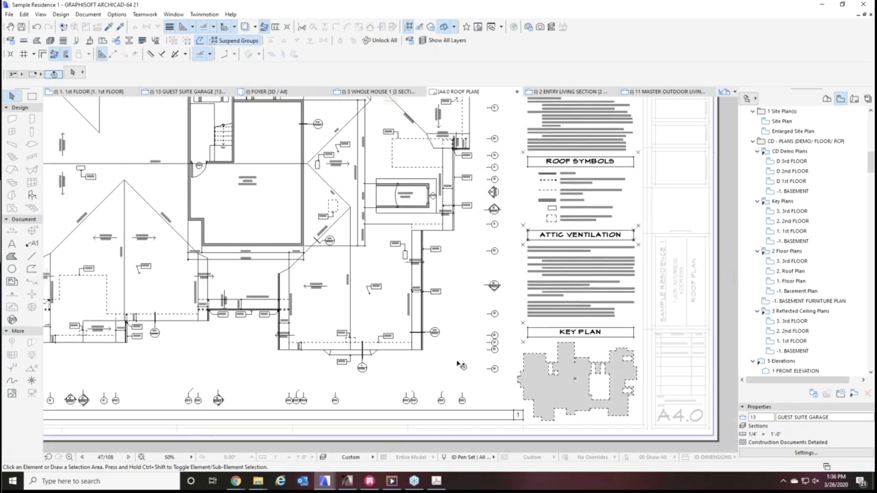
click(459, 365)
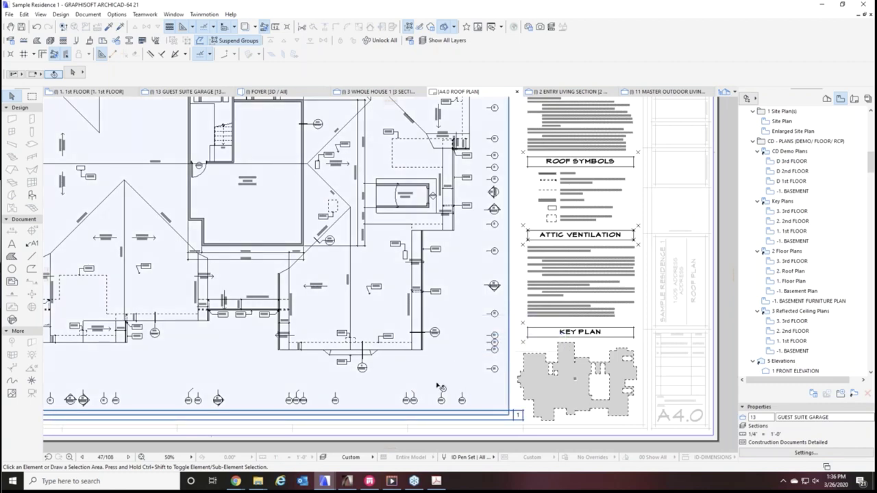
middle_drag(430, 385, 457, 380)
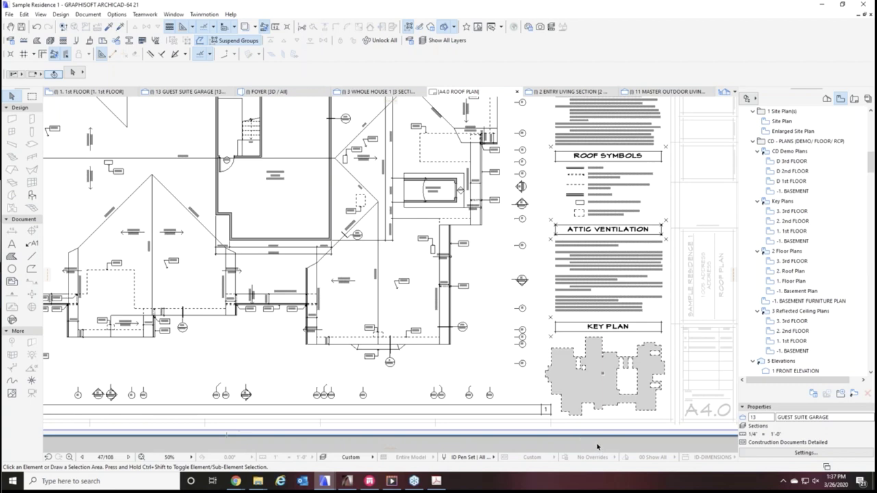
middle_drag(597, 447, 597, 397)
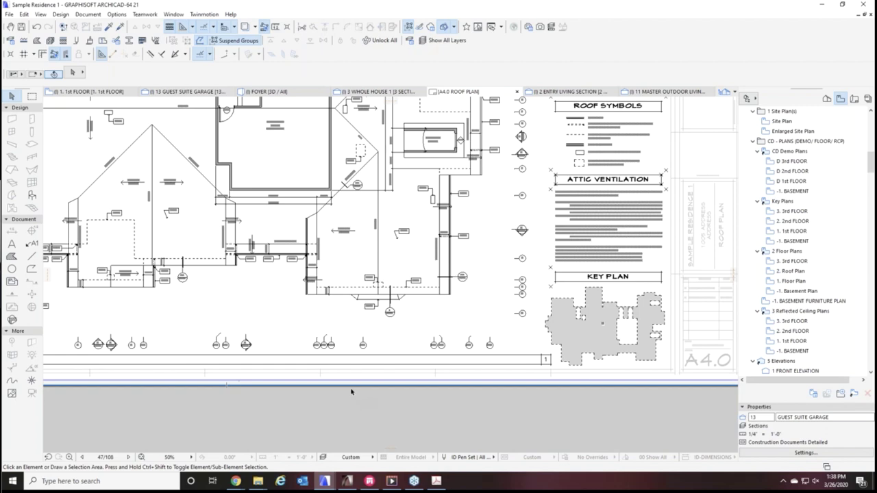
Return to the Foyer 3D view, and open the site photo S1_01 from the ArchiCAD Webinar_2020_03_26 folder
click(268, 92)
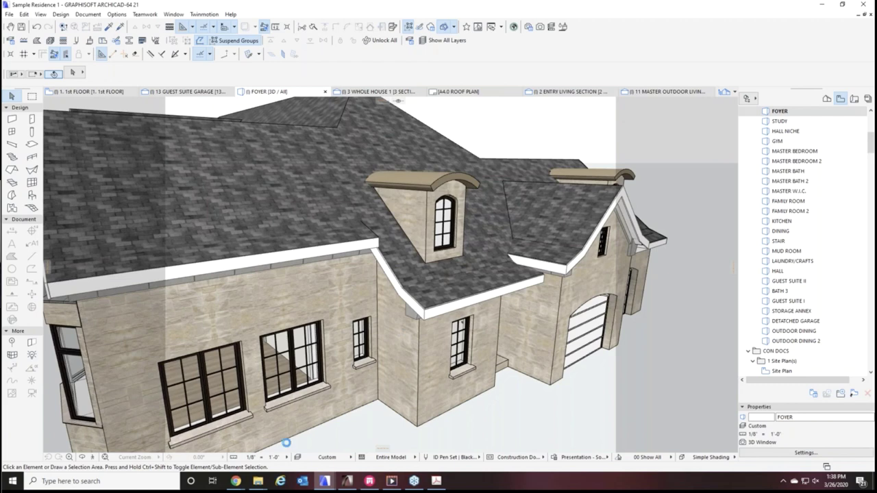
click(258, 481)
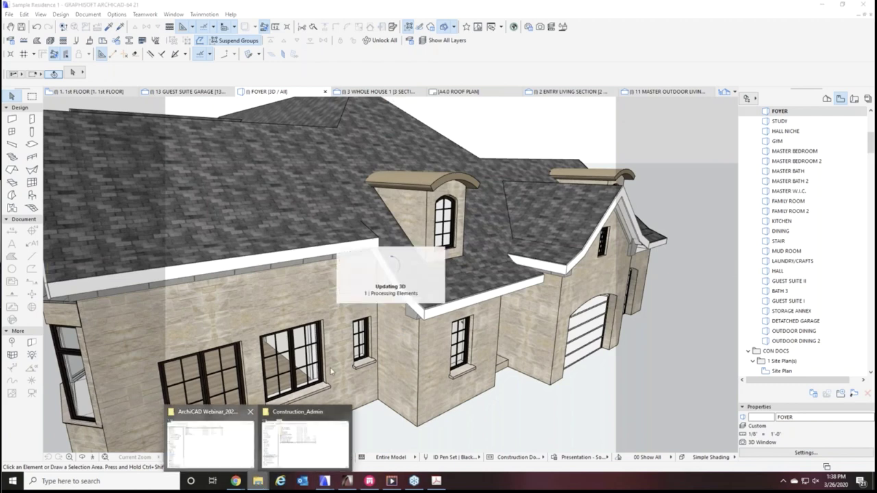
click(209, 439)
click(302, 152)
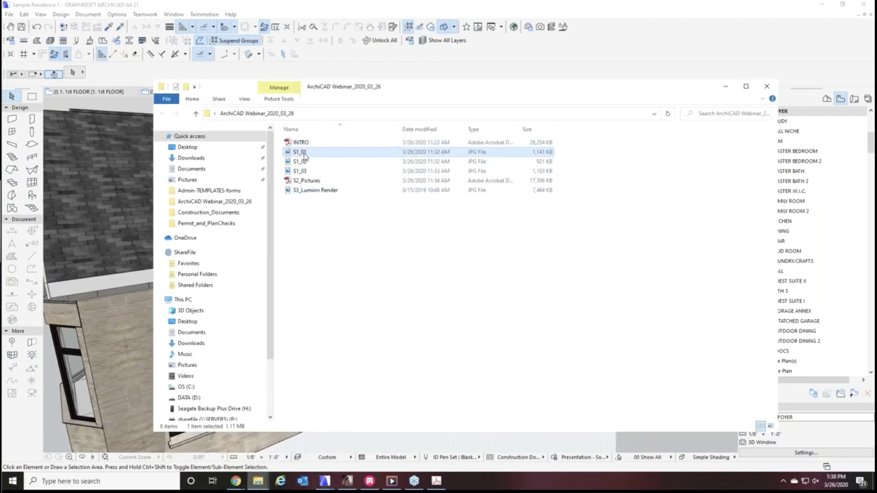
double_click(302, 153)
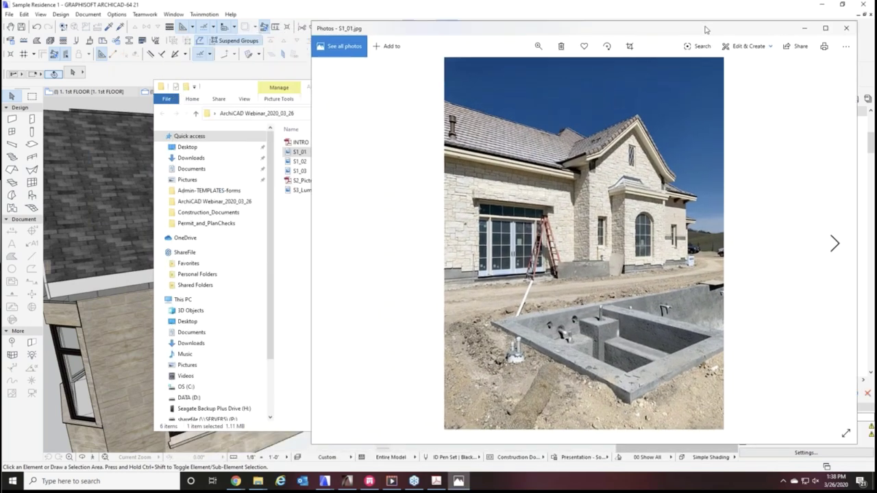
Restore the ARCHICAD window to a smaller size and arrange it side by side with the S1_01 site photo
drag(558, 46, 722, 31)
click(373, 9)
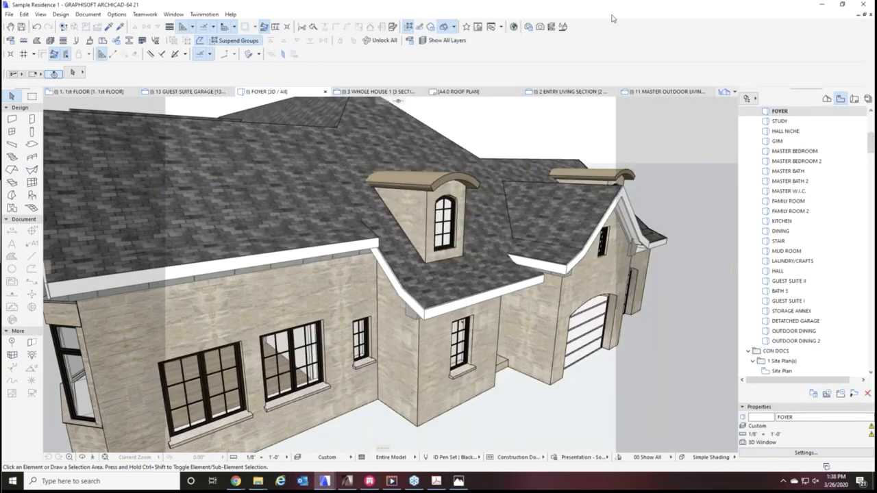
double_click(674, 9)
drag(712, 5, 386, 18)
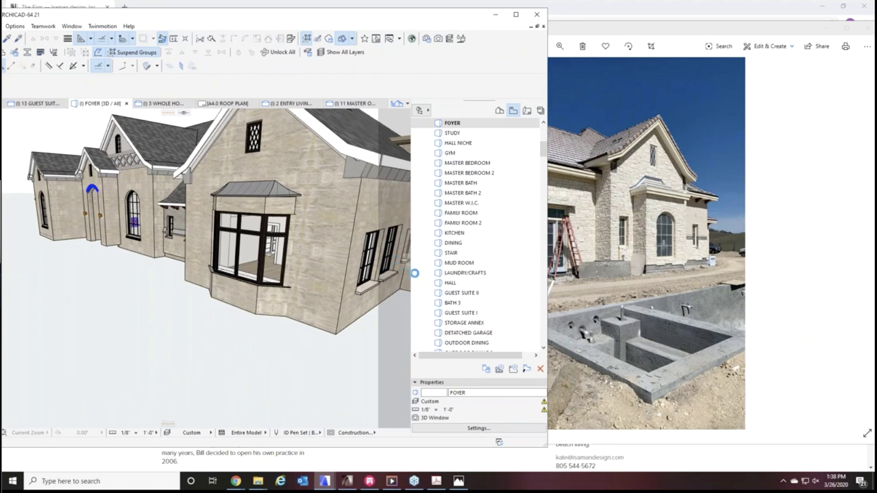
click(634, 252)
drag(633, 31, 731, 23)
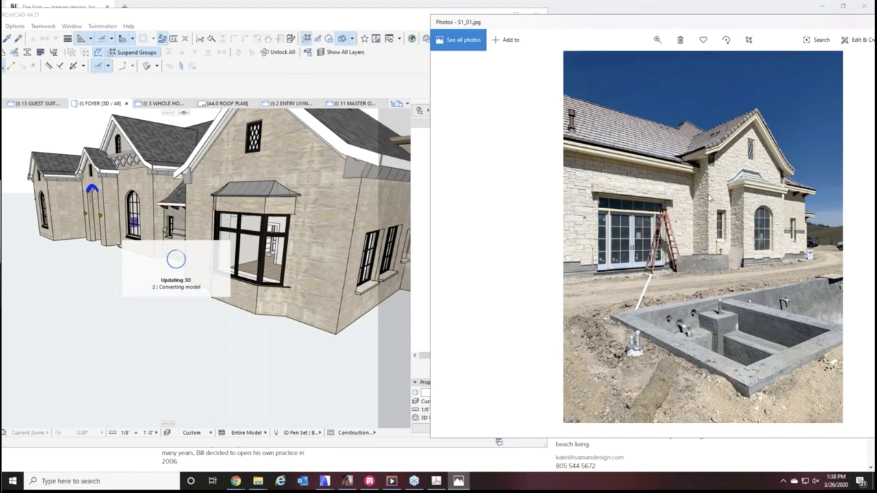
Compare the 3D model's bay window gable and front entry with the built house, advancing through site photos S1_02 and S1_03
click(306, 264)
shift+middle_drag(306, 264, 206, 312)
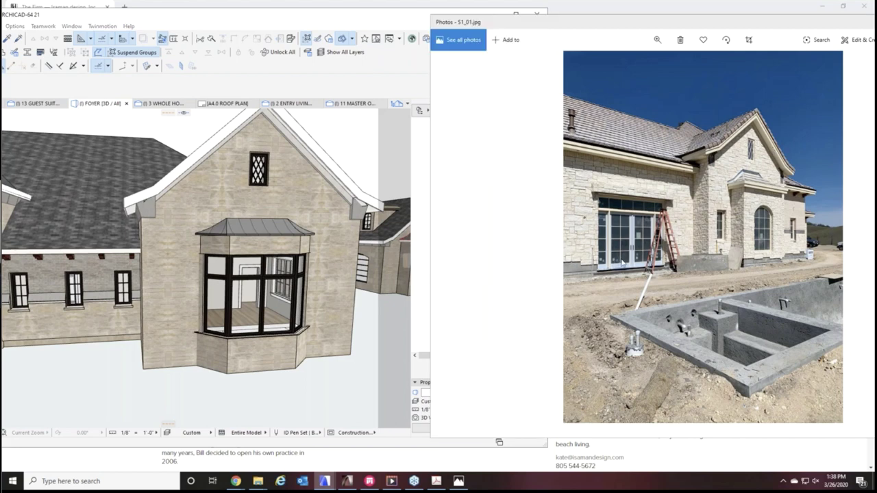
scroll(727, 175, down, 1)
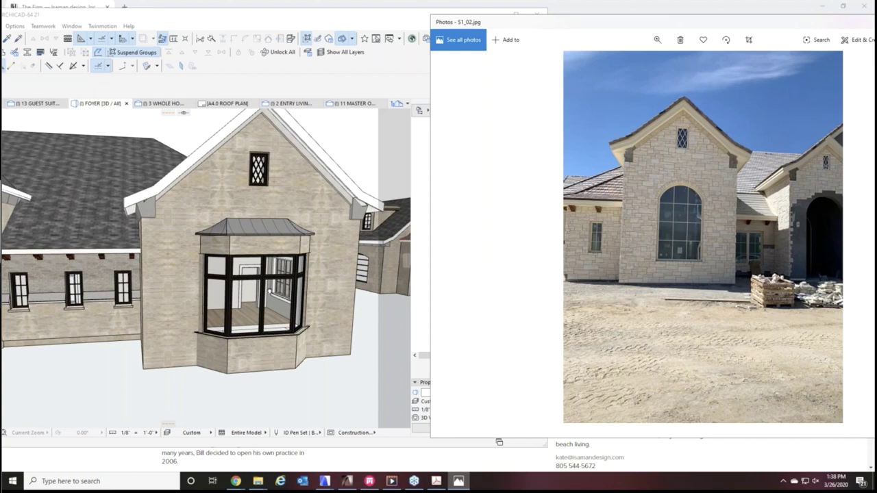
scroll(264, 291, down, 3)
click(125, 314)
shift+middle_drag(125, 313, 870, 241)
click(853, 240)
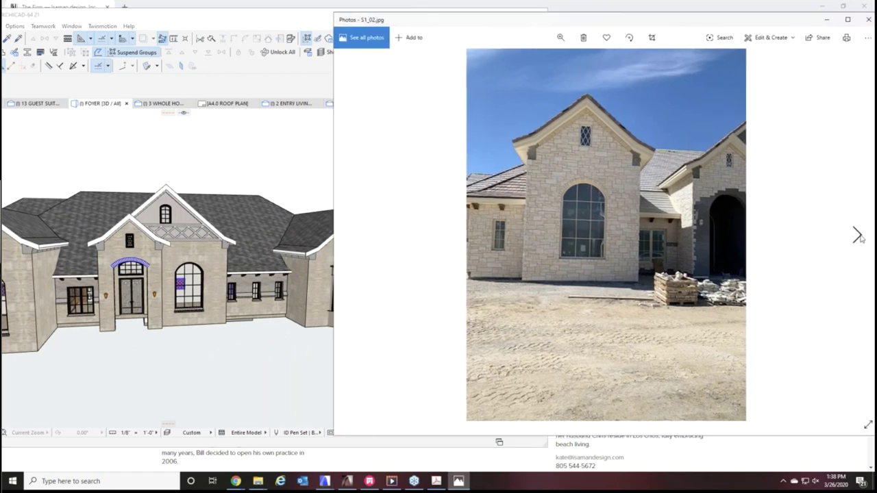
click(862, 238)
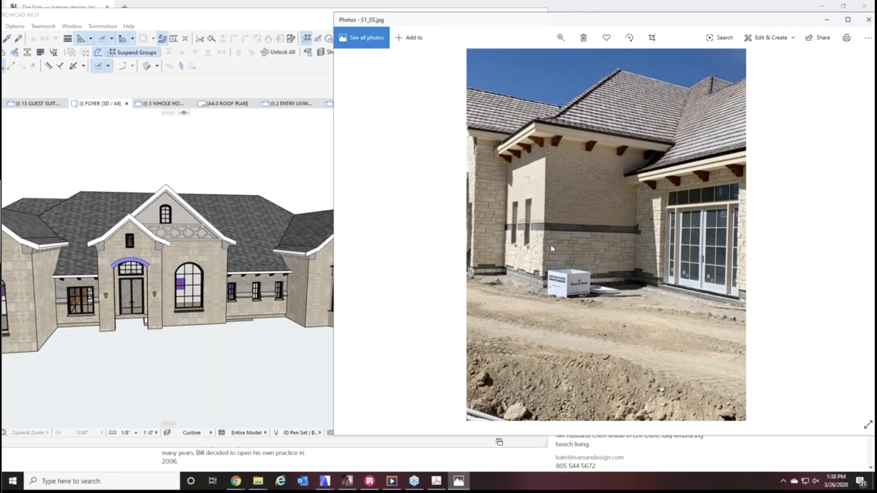
Bring the ARCHICAD window forward, narrow its Navigator, and resize the window to fit beside the S1_03 site photo
click(231, 349)
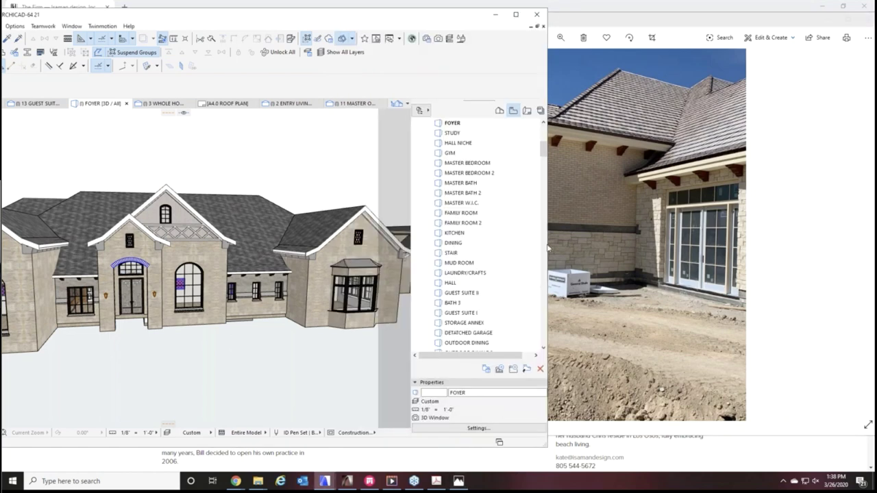
drag(416, 233, 515, 229)
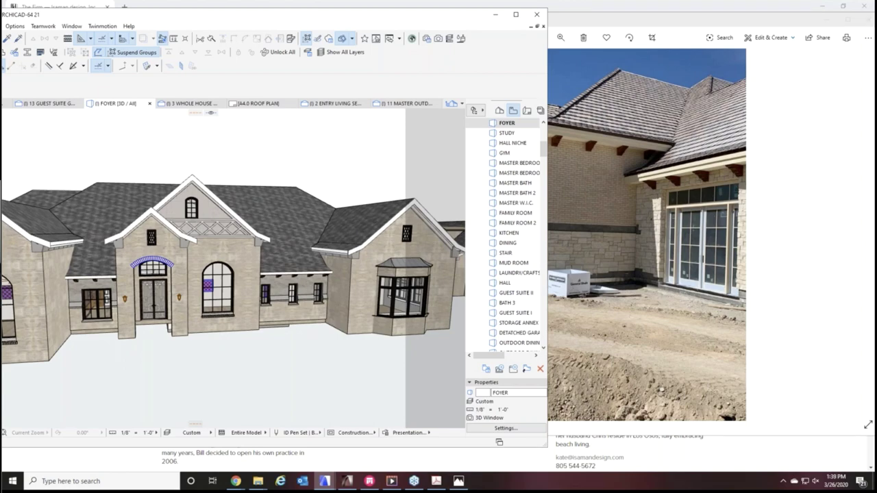
drag(547, 226, 411, 226)
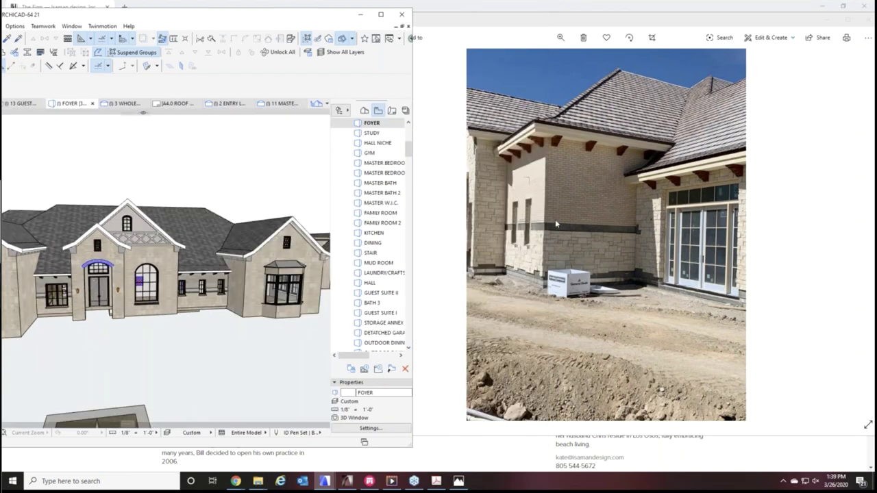
Compare the model's bracketed eave and small-window wall beside the entry with the built wall in site photo S1_03
scroll(209, 301, up, 10)
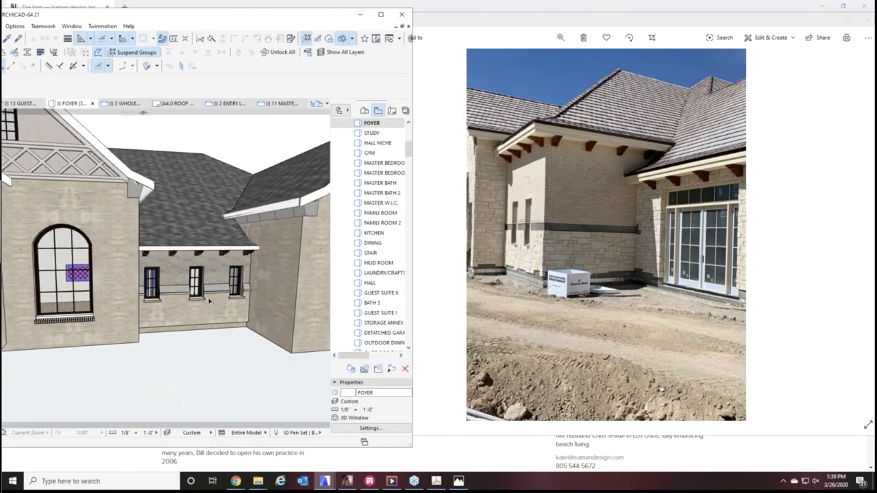
scroll(210, 302, up, 5)
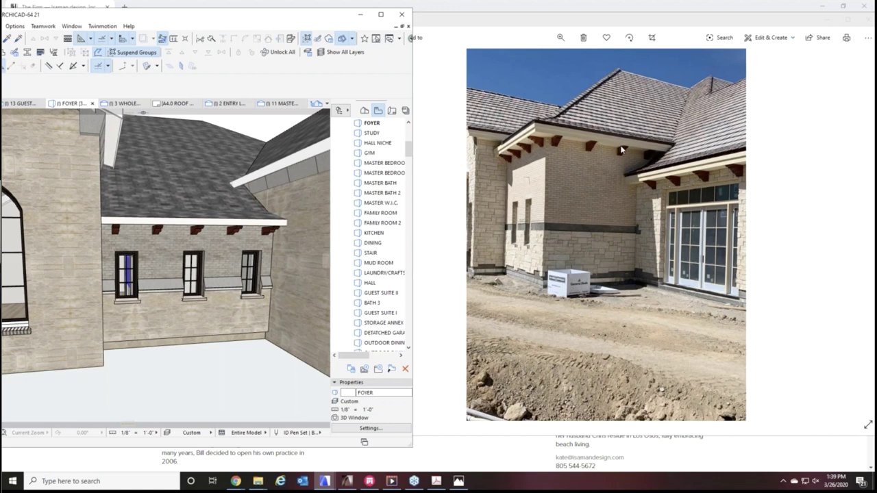
scroll(696, 242, down, 1)
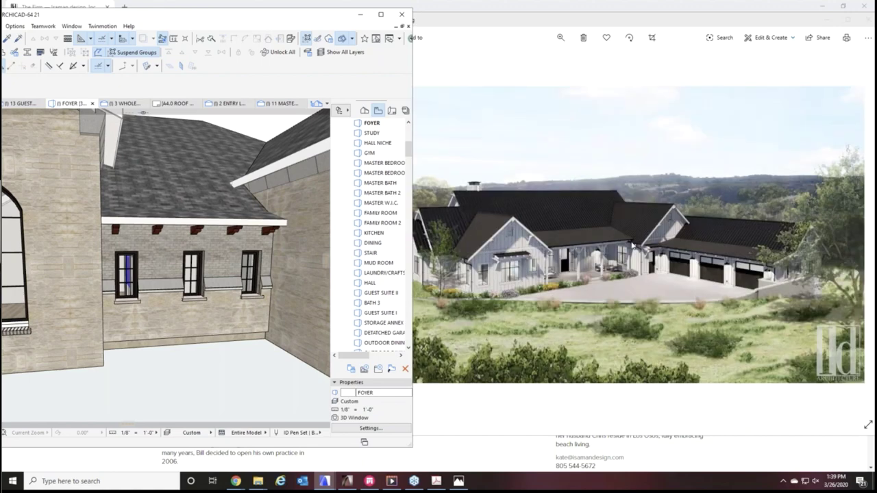
scroll(551, 244, up, 1)
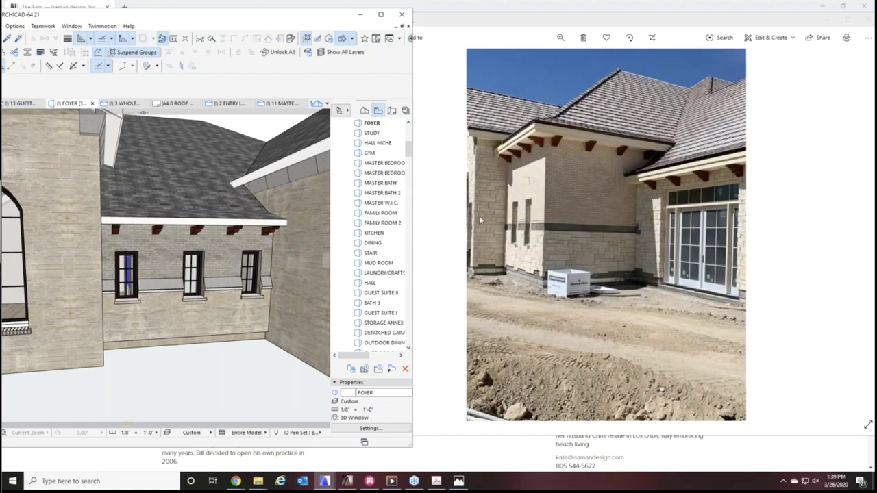
Go back to site photo S1_01, close the photo viewer, and minimize ARCHICAD to reveal the ArchiCAD Webinar_2020_03_26 folder
click(440, 231)
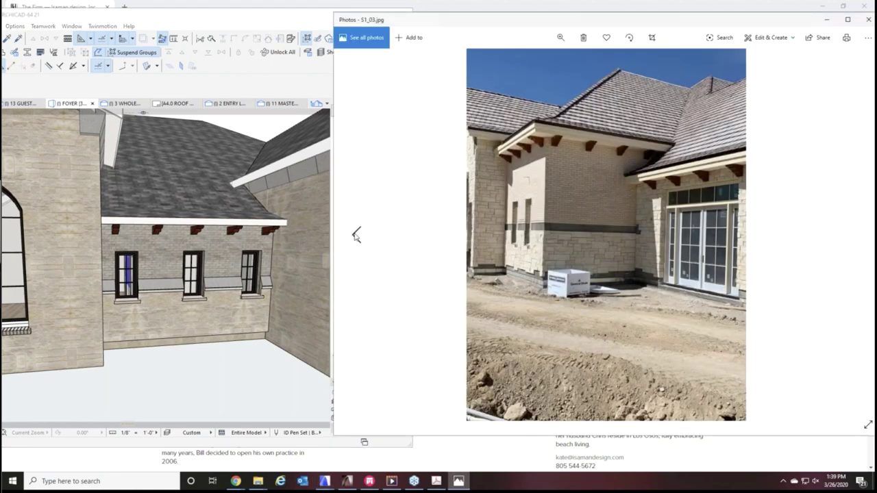
click(356, 234)
click(356, 234)
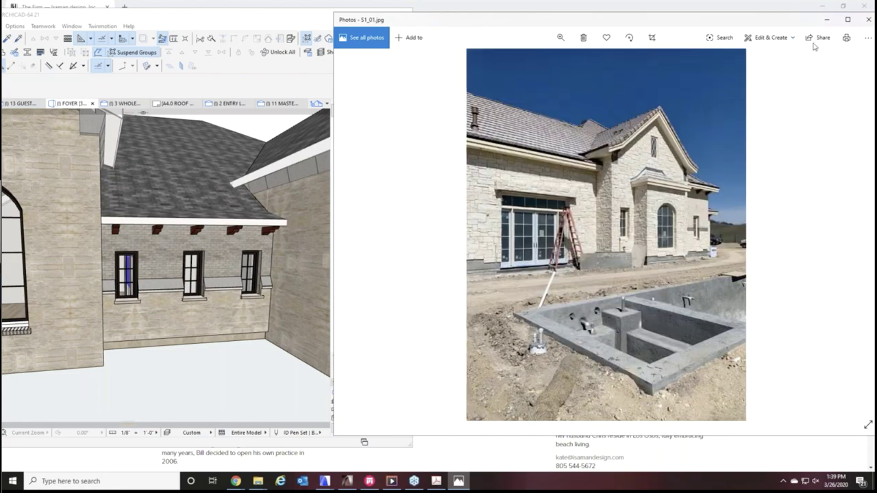
click(868, 20)
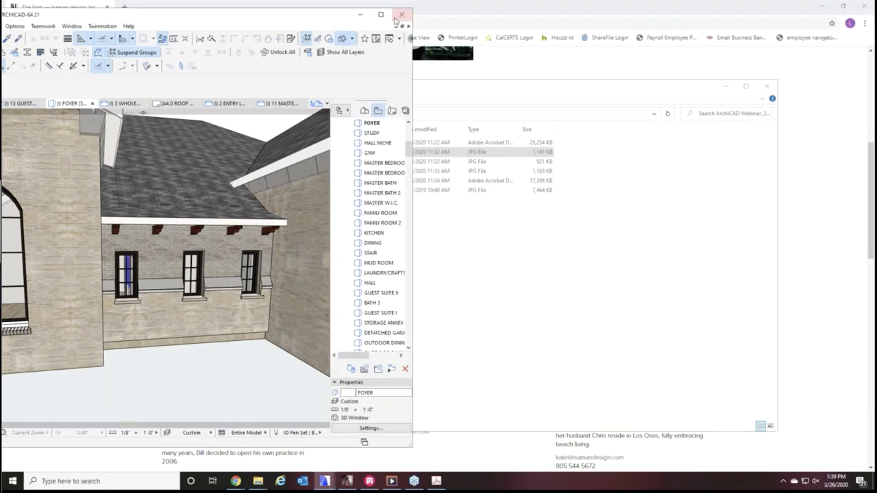
click(360, 12)
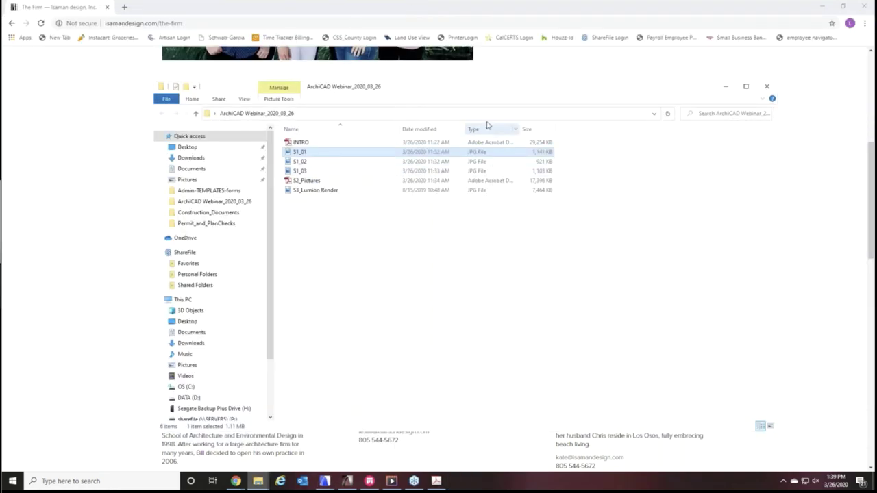
mouse_move(489, 94)
mouse_down()
mouse_move(451, 88)
mouse_move(491, 83)
mouse_up()
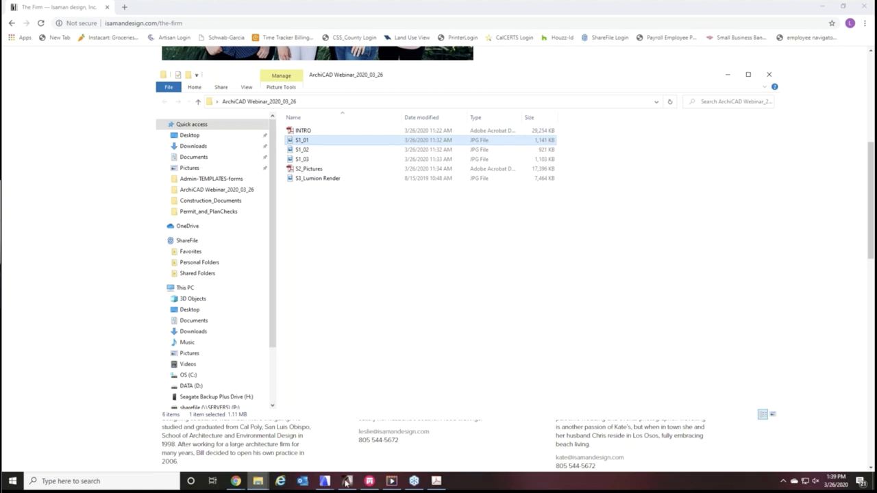
Switch to the Sample Residence 2 project in ArchiCAD 18 and close its Report window
mouse_move(348, 483)
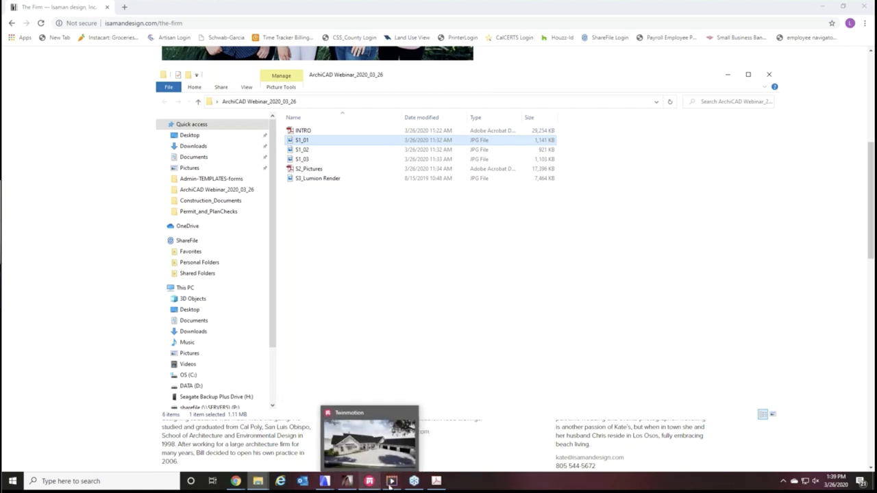
mouse_move(399, 483)
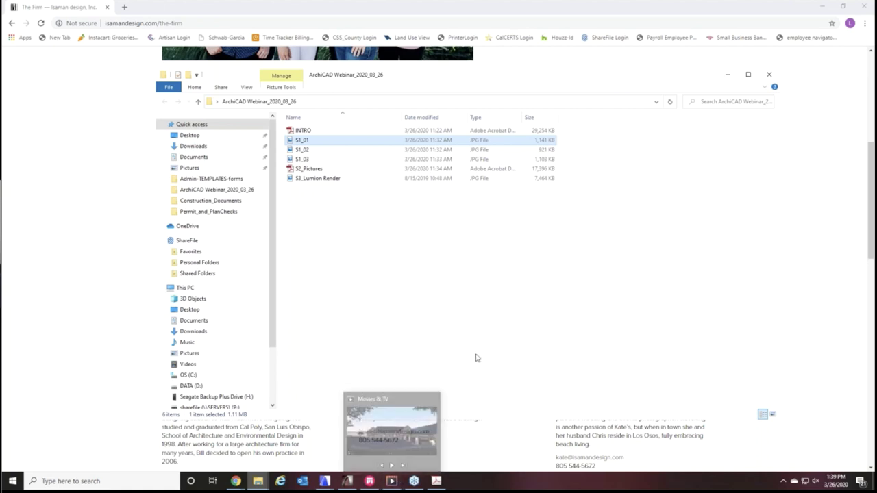
click(351, 484)
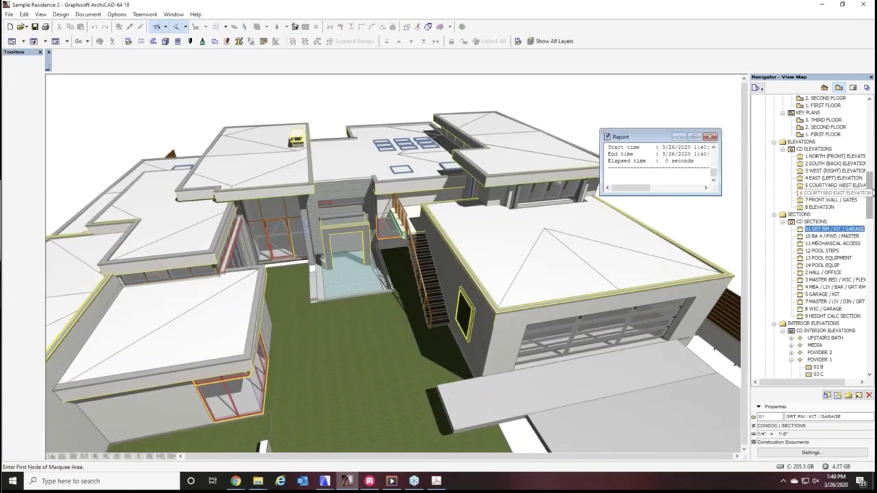
click(711, 137)
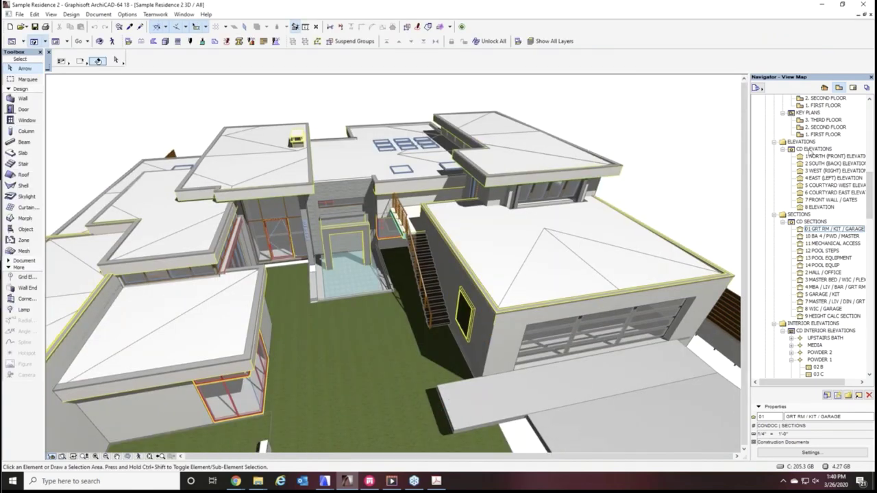
Open the DD BIMX MODEL view from the schematic design 3D views
scroll(839, 159, up, 5)
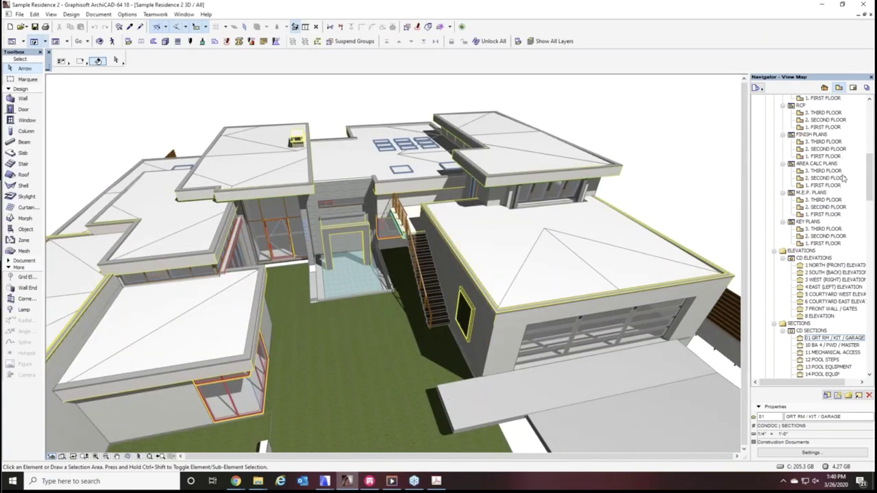
scroll(844, 179, up, 5)
scroll(840, 178, up, 3)
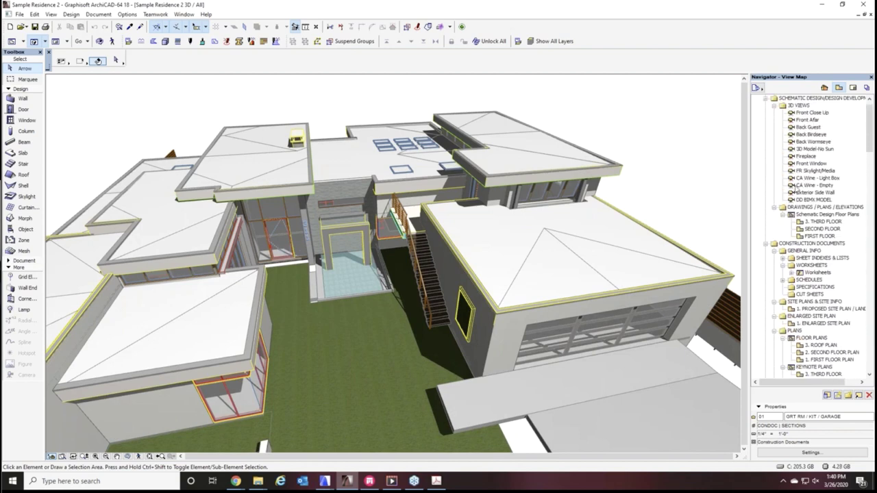
click(798, 199)
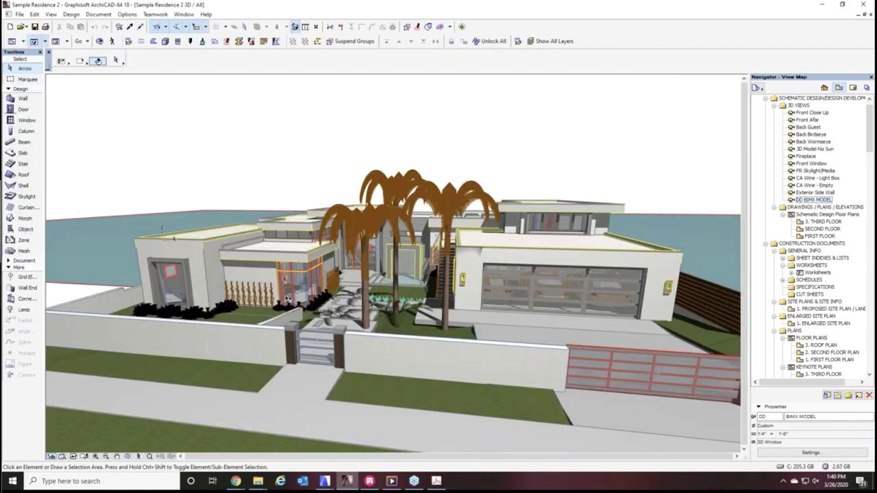
Examine the flat-roofed residence from the front yard, around its side and stepped roofs, to the rear pool and terrace
shift+middle_drag(286, 296, 362, 293)
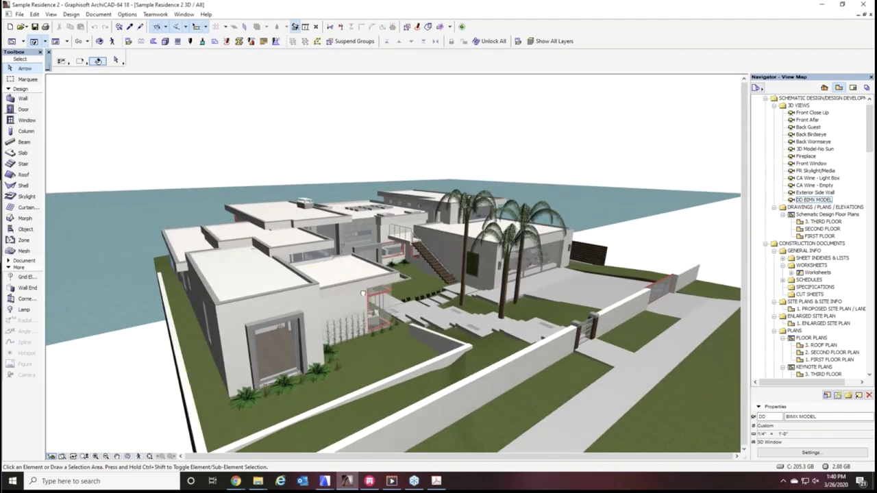
scroll(335, 205, up, 2)
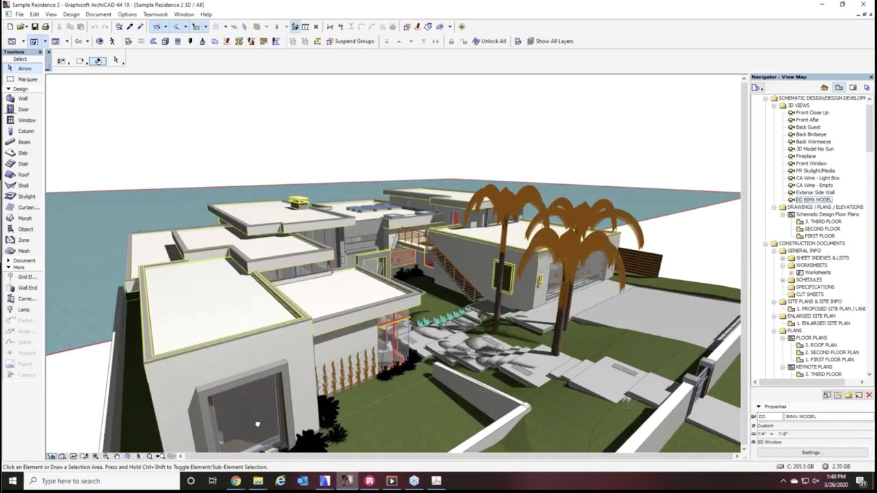
scroll(257, 424, up, 3)
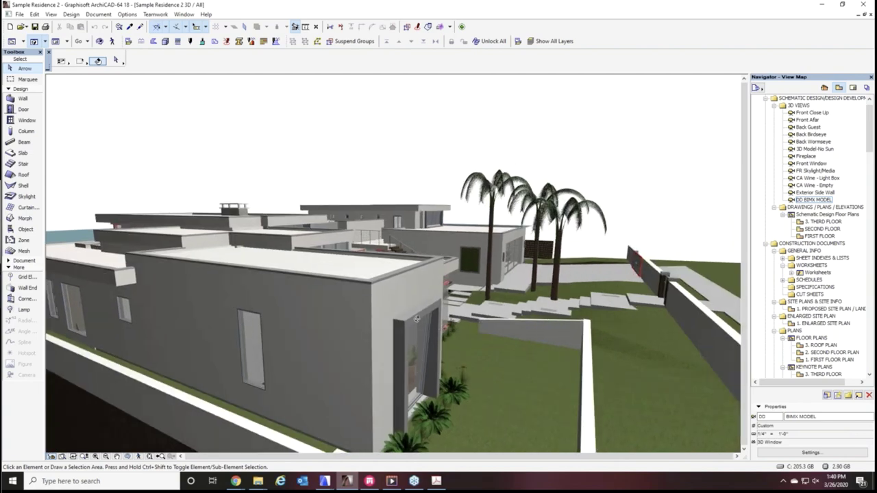
drag(416, 318, 386, 396)
drag(404, 364, 573, 326)
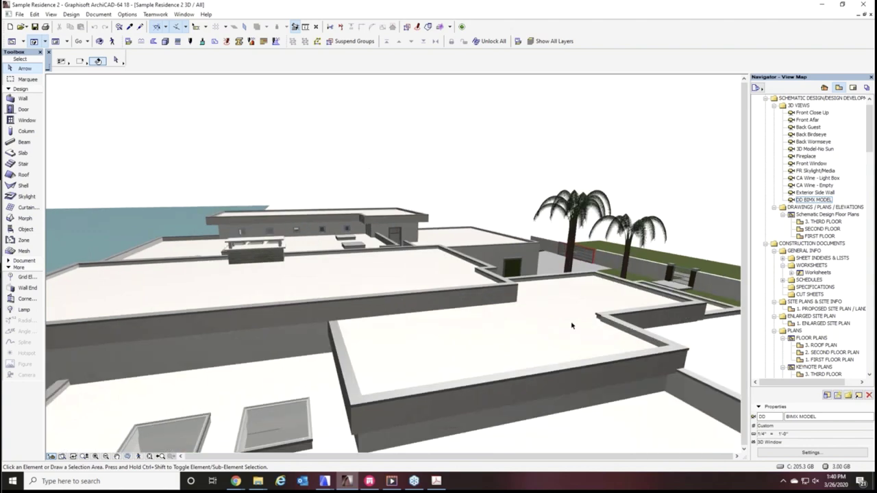
drag(225, 374, 545, 287)
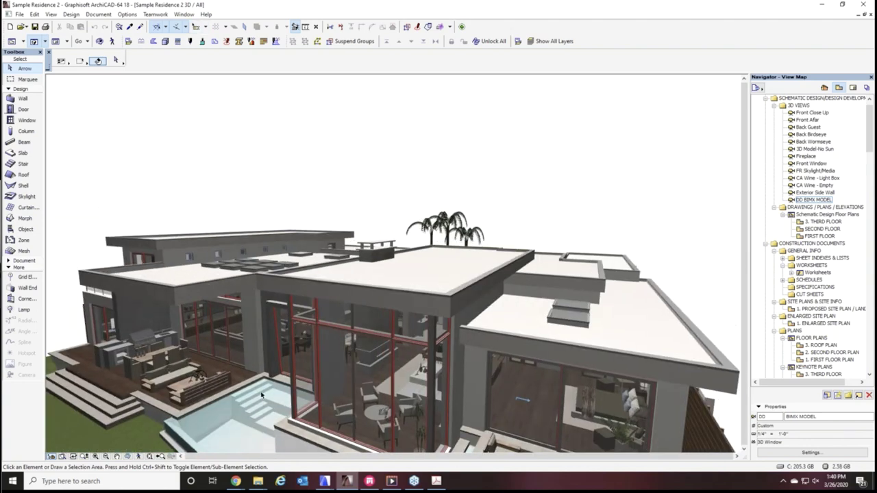
drag(260, 395, 603, 389)
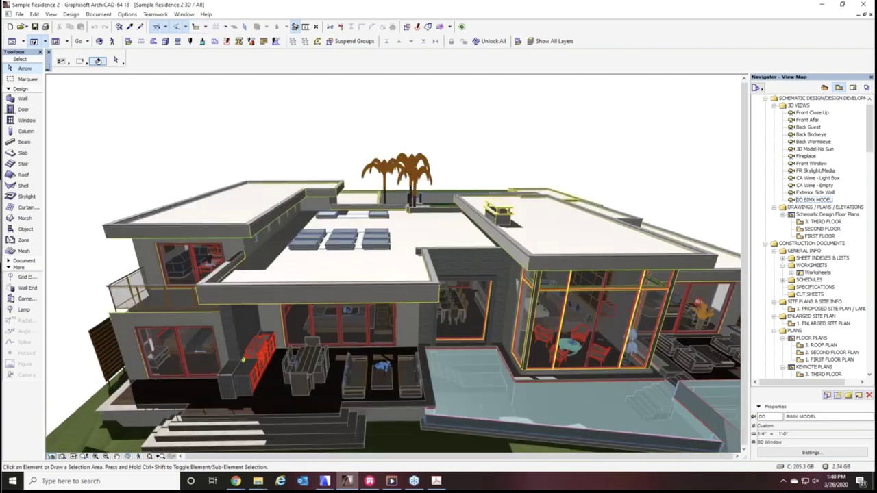
Examine the skylight grid, parapets and flat roof above the rear terrace up close
drag(321, 340, 327, 259)
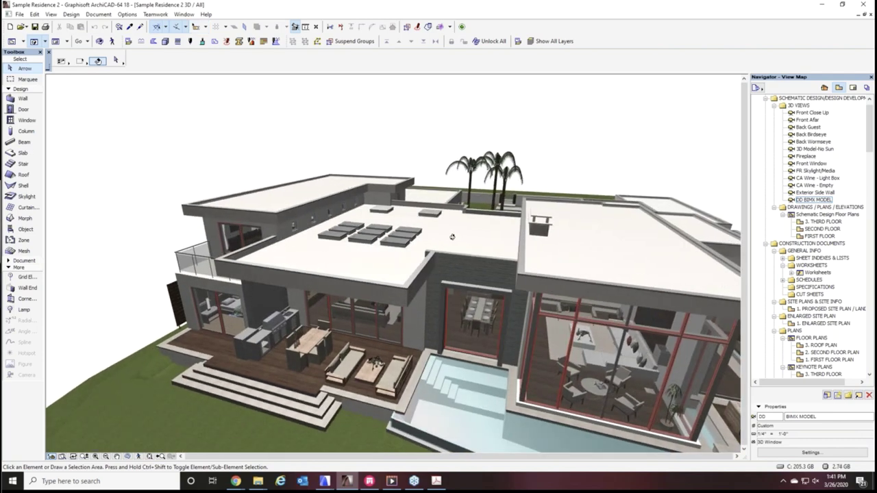
scroll(452, 235, up, 3)
scroll(450, 289, up, 5)
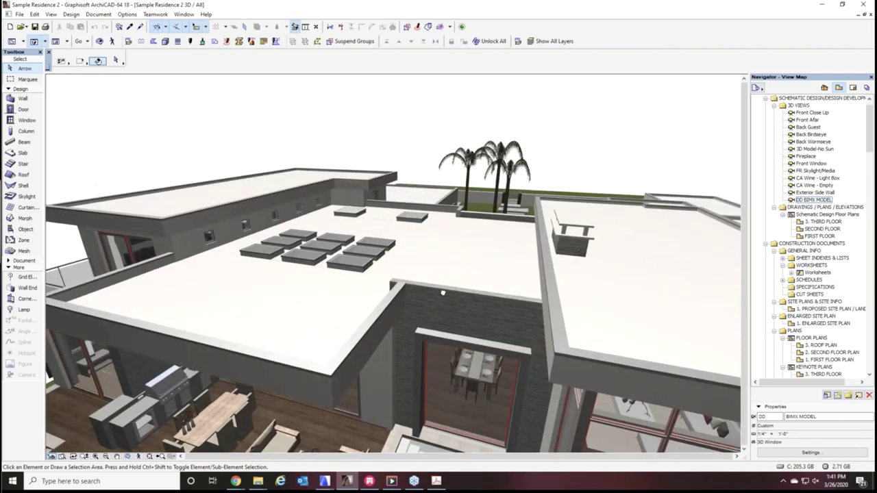
drag(390, 327, 316, 291)
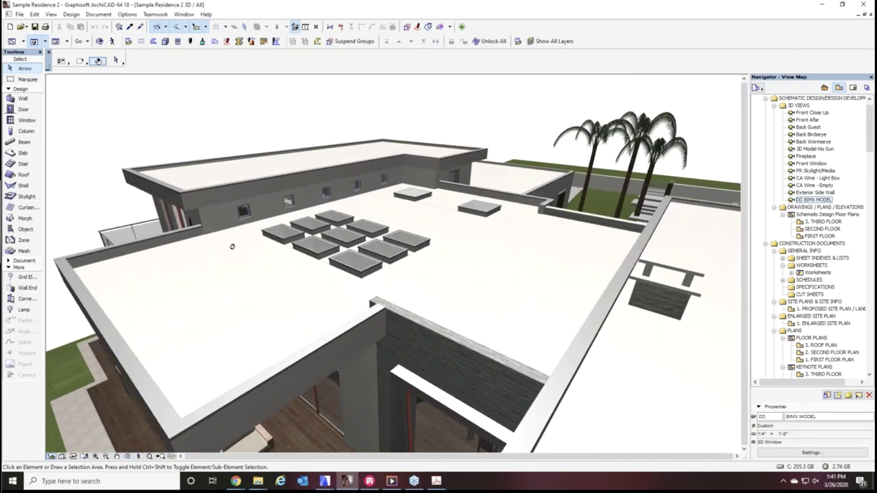
drag(232, 246, 244, 241)
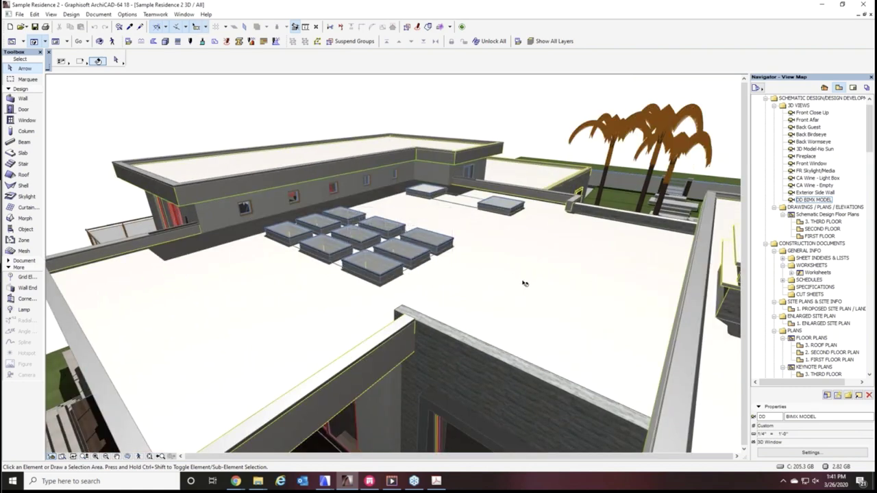
drag(202, 371, 357, 346)
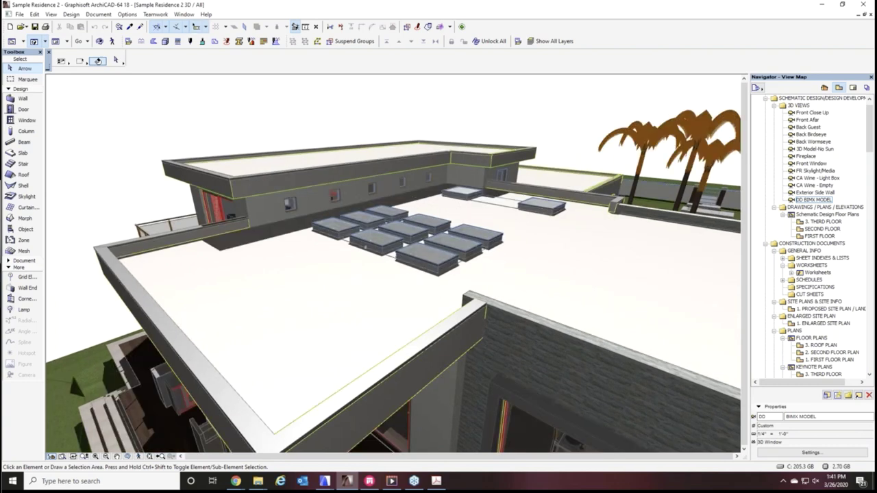
Inspect the roof construction by selecting the roof piece around the skylight grid, then the large flat roof element containing the skylight openings
click(452, 259)
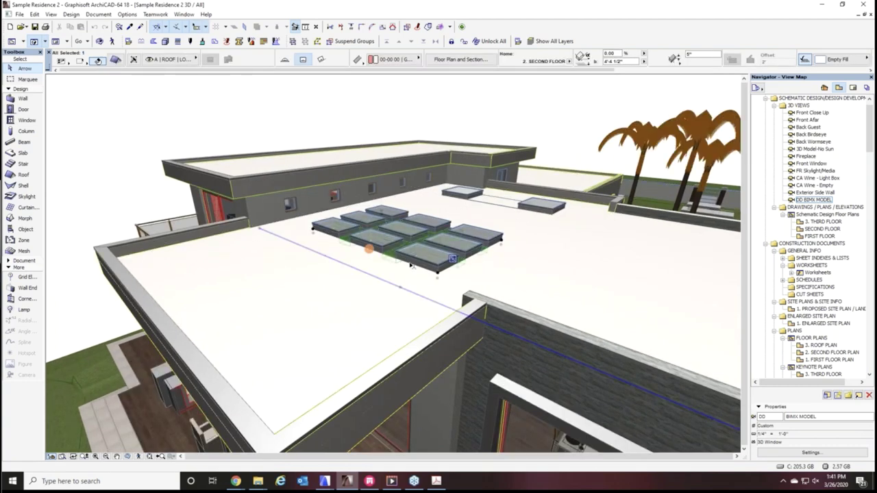
key(Escape)
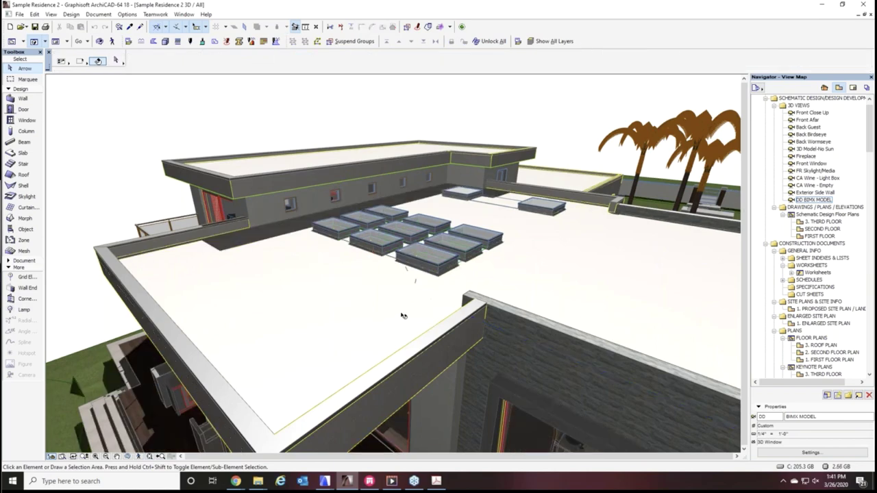
shift+middle_drag(404, 316, 410, 229)
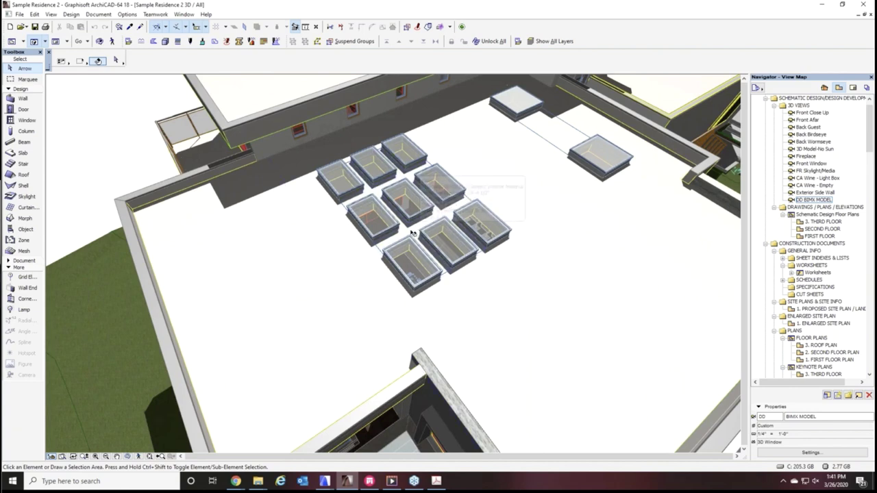
click(419, 200)
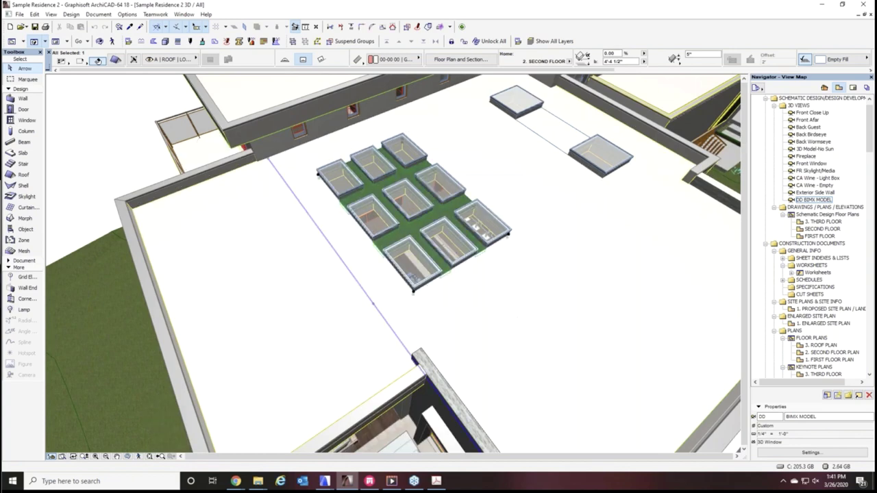
click(589, 362)
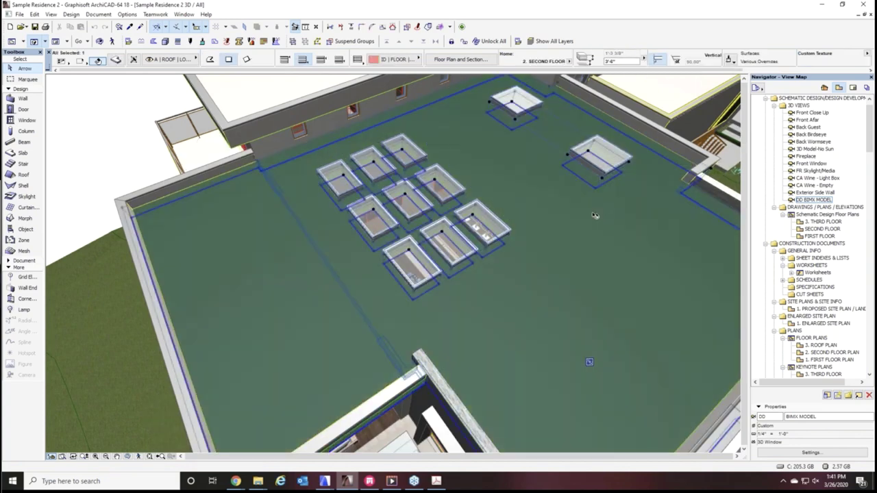
Clear the roof selection and examine the lower flat roof, its skylight grid and parapets from several sides
key(Escape)
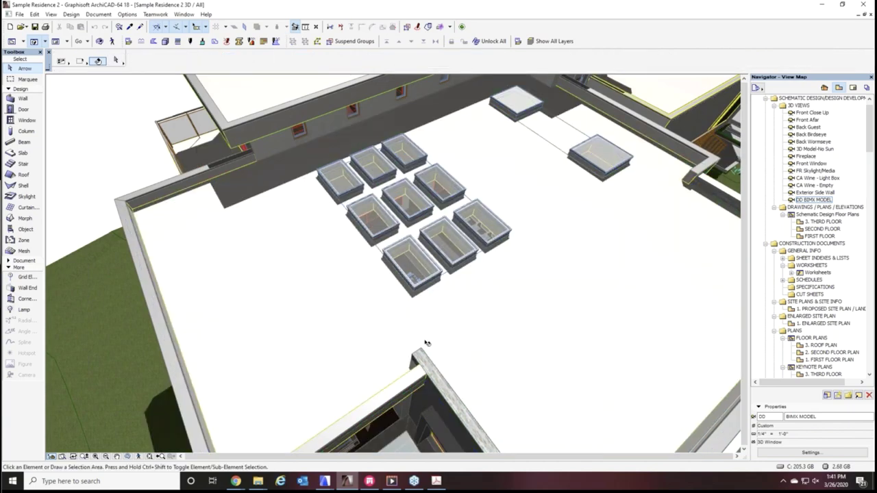
shift+middle_drag(387, 358, 406, 272)
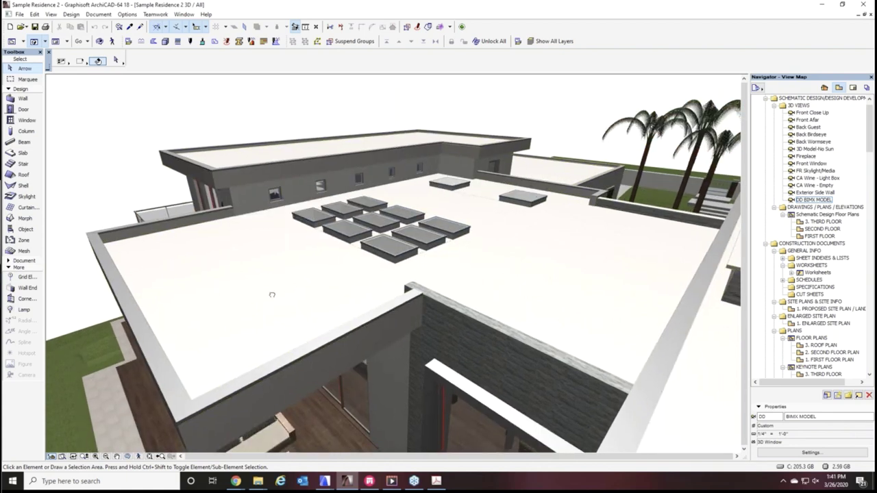
shift+middle_drag(272, 294, 443, 248)
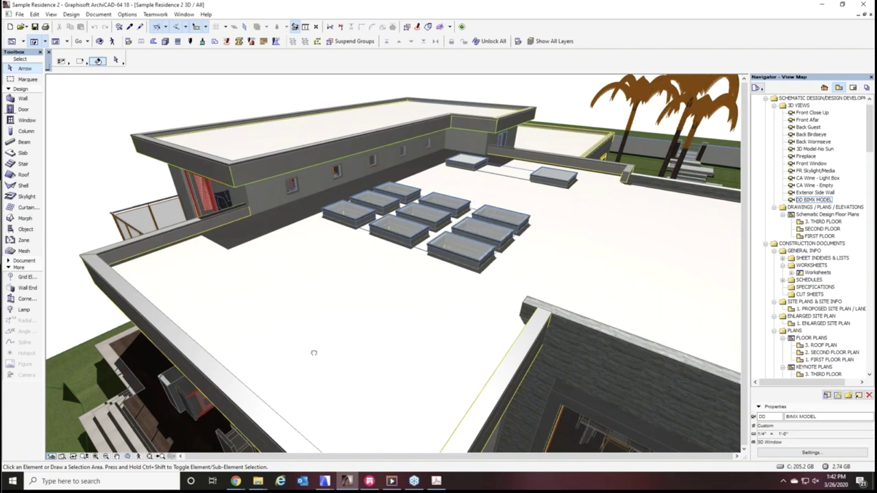
mouse_move(314, 353)
shift+middle_down()
mouse_move(429, 319)
mouse_move(554, 321)
mouse_move(566, 283)
shift+middle_up()
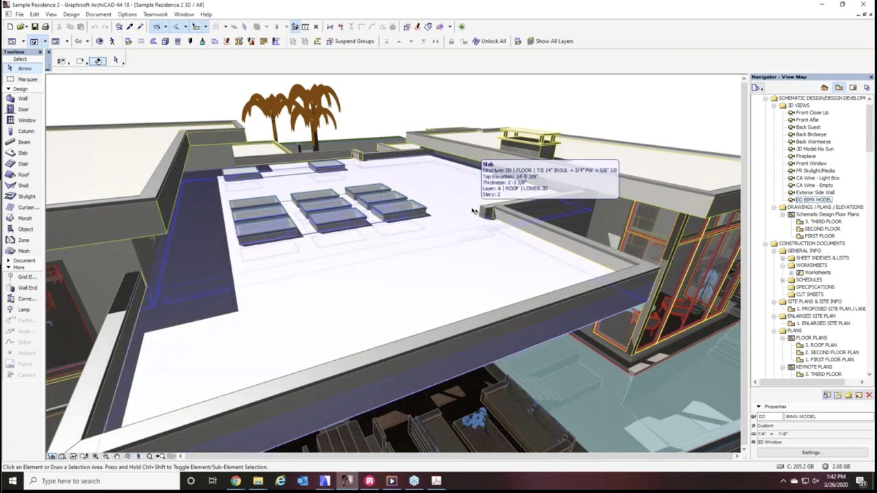
Inspect the lower roof slab with the skylights from the rear balcony side, briefly selecting it to identify its extent
click(480, 245)
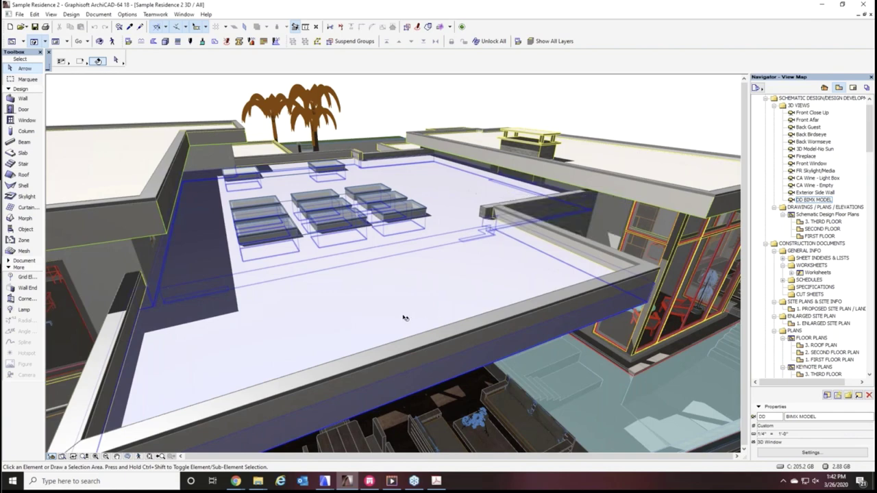
shift+middle_drag(405, 318, 528, 247)
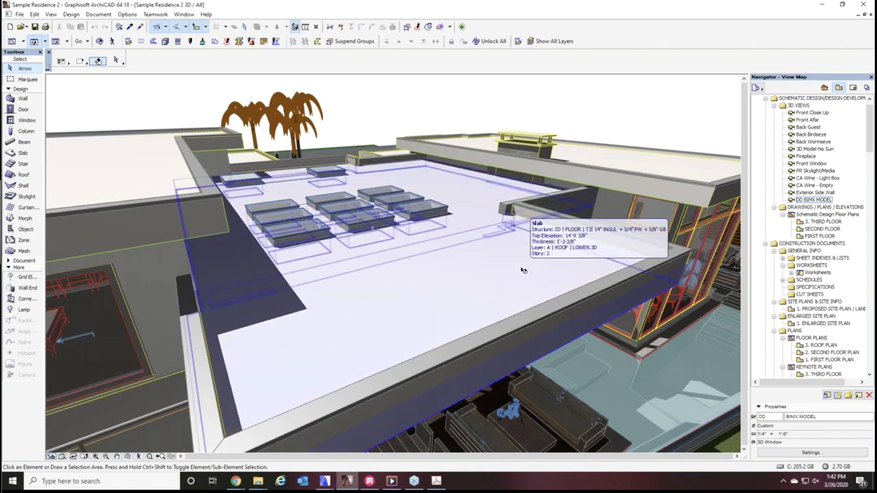
shift+middle_drag(522, 270, 388, 152)
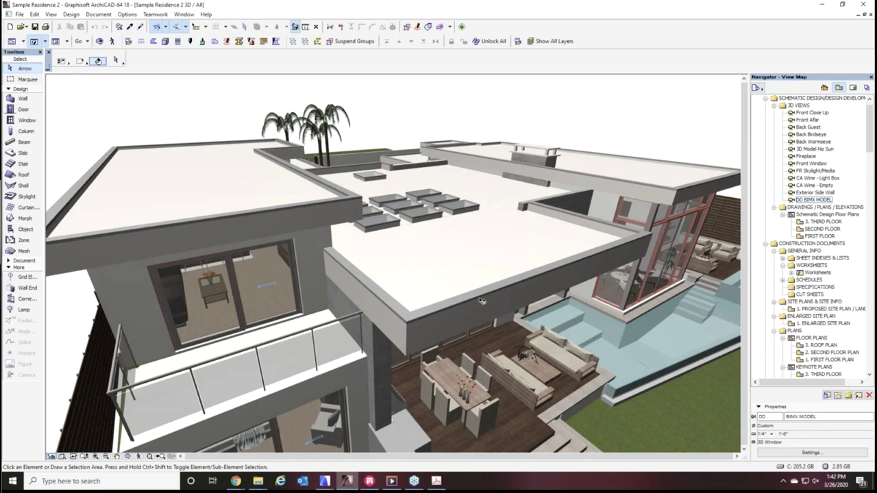
shift+middle_drag(482, 300, 326, 293)
mouse_move(272, 298)
shift+middle_down()
mouse_move(627, 271)
mouse_move(321, 257)
mouse_move(186, 314)
shift+middle_up()
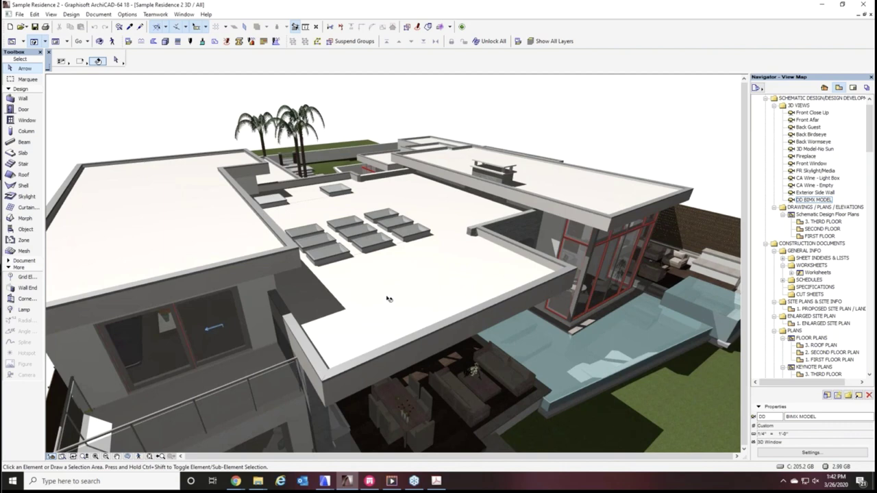
click(488, 352)
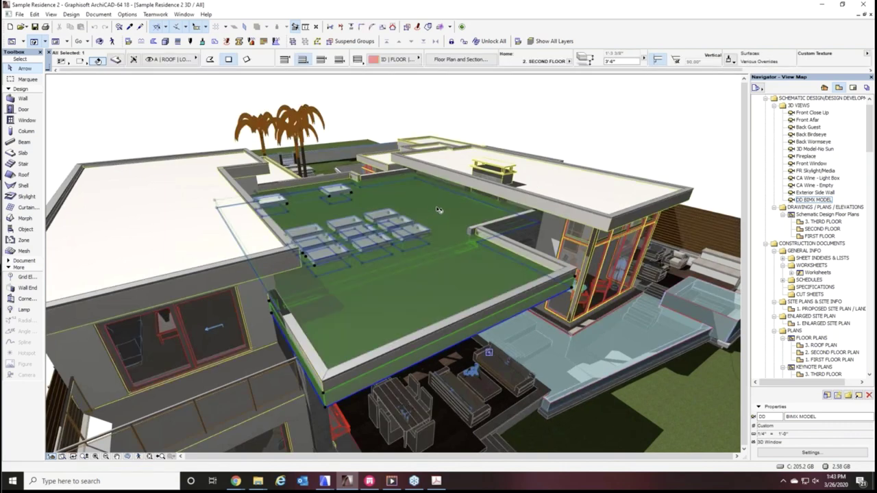
key(Escape)
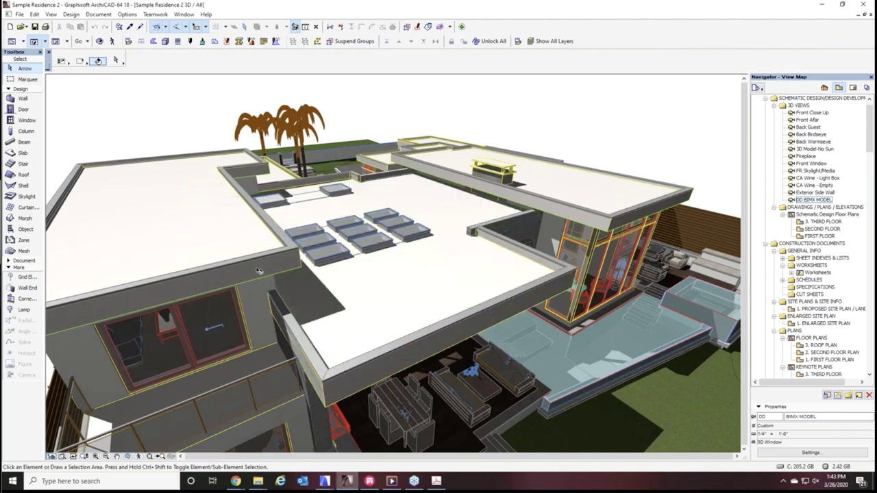
Display the sloped insulation roofs on top of the flat roofs and check the layer settings for the model views
drag(210, 251, 241, 304)
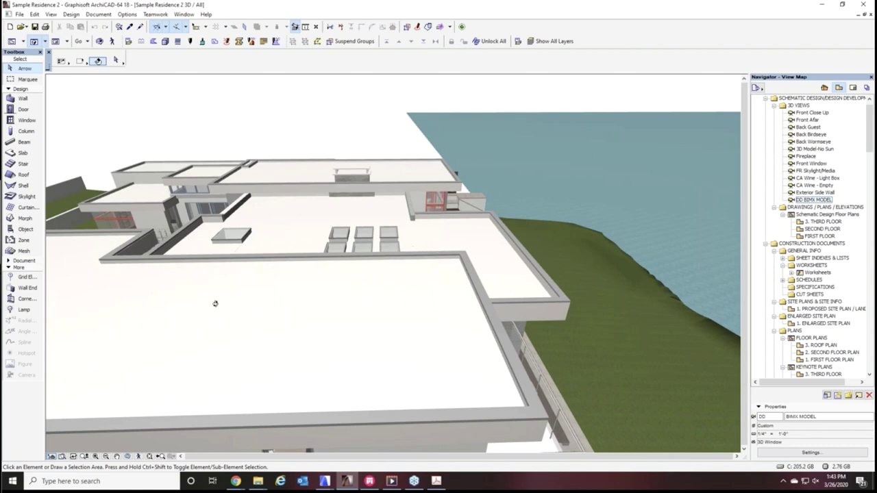
key(Escape)
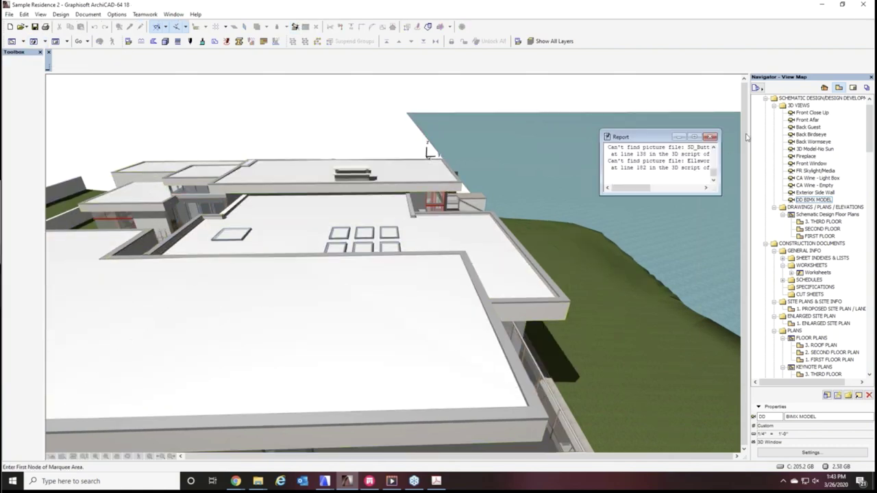
click(711, 137)
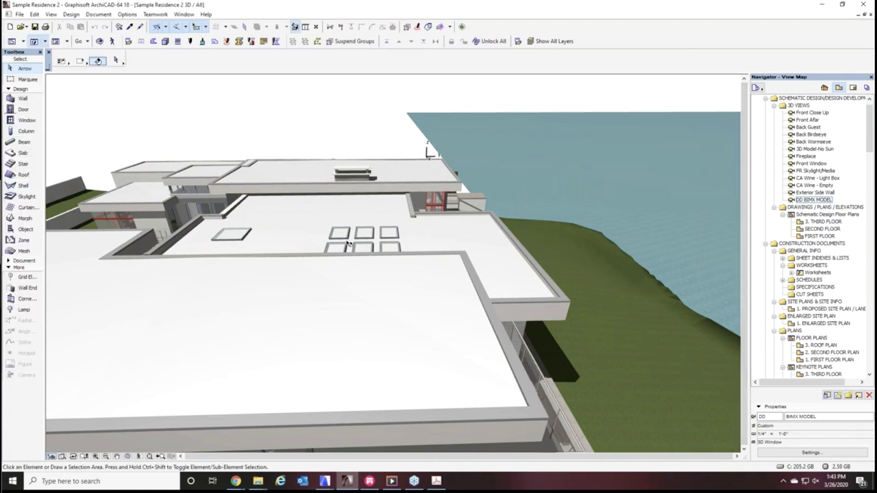
shift+middle_drag(261, 301, 455, 282)
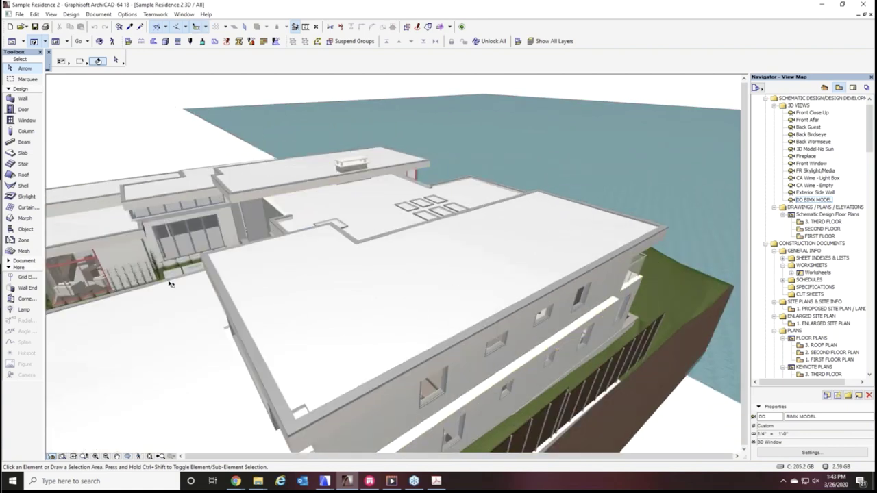
key(ctrl+a)
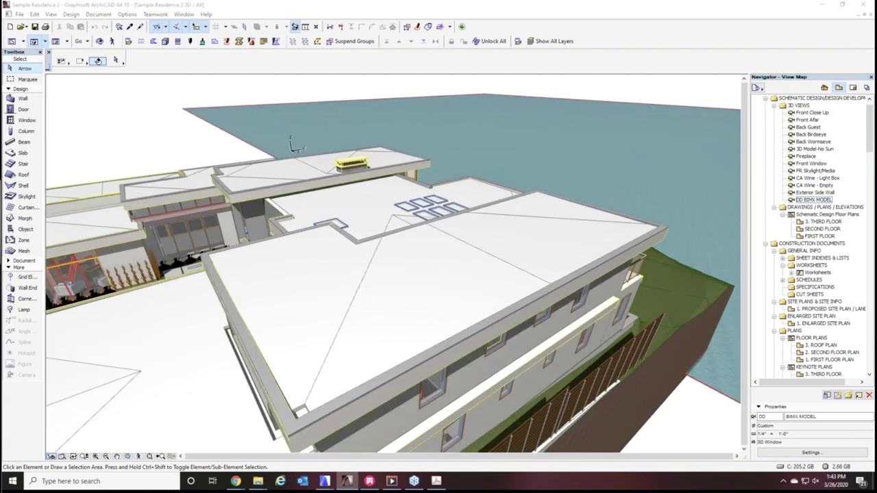
key(ctrl+l)
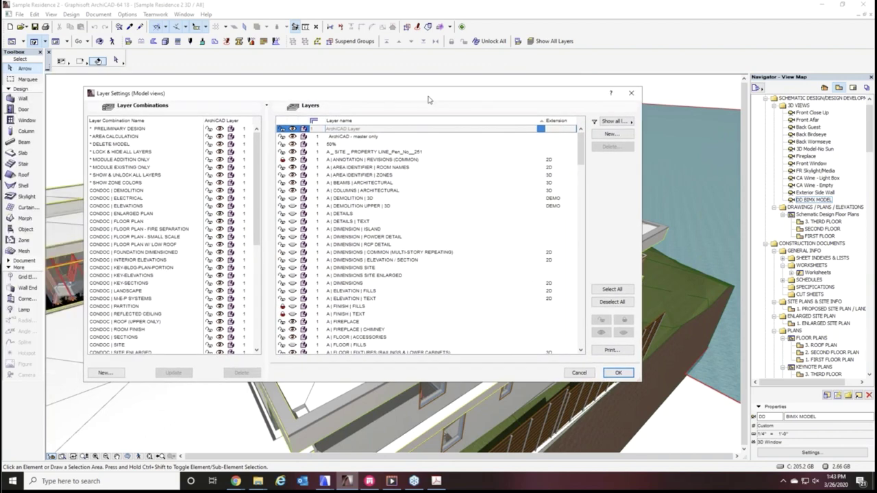
key(Return)
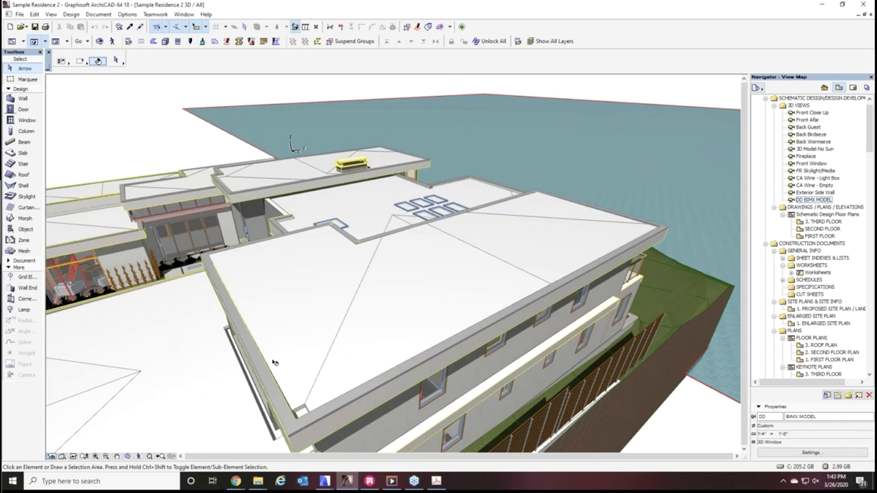
Examine the slopes of the insulation roofs over the garage and the front wings, from the garage around to the front yard
drag(274, 363, 554, 276)
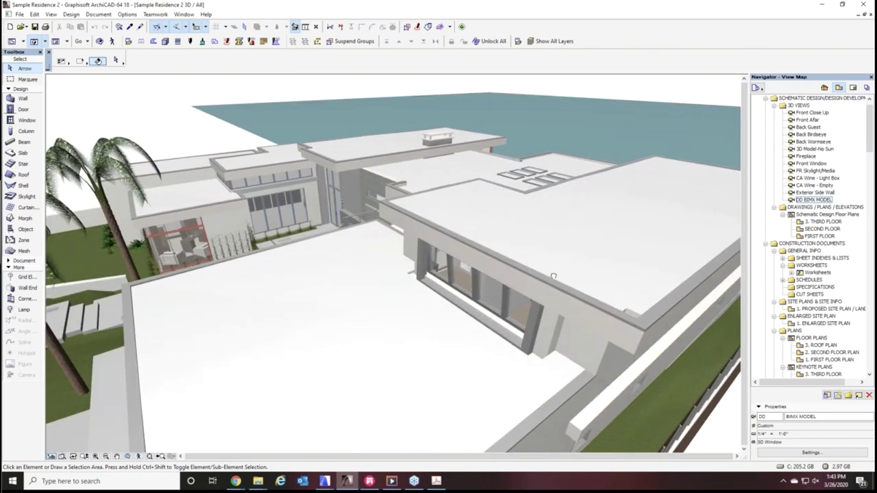
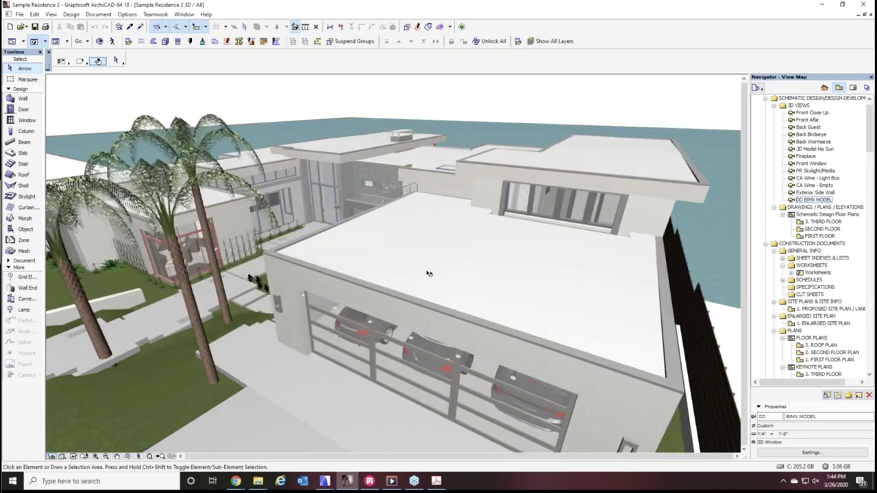
shift+middle_drag(435, 278, 338, 267)
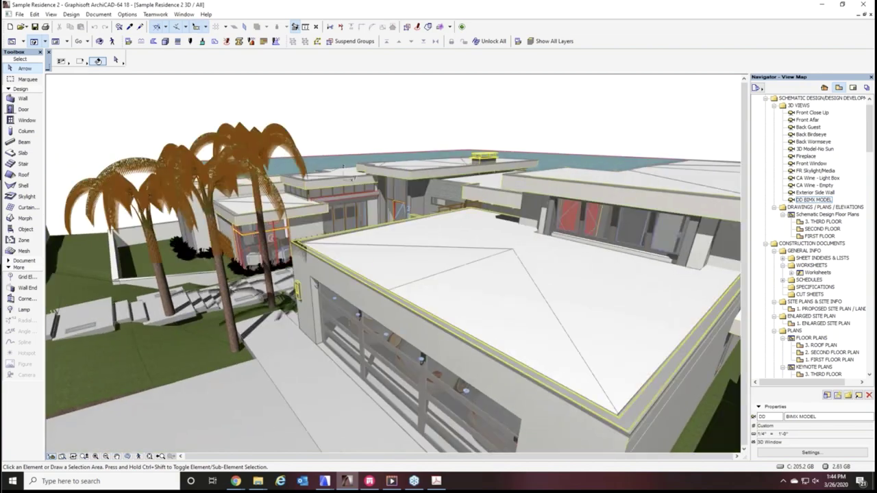
click(462, 242)
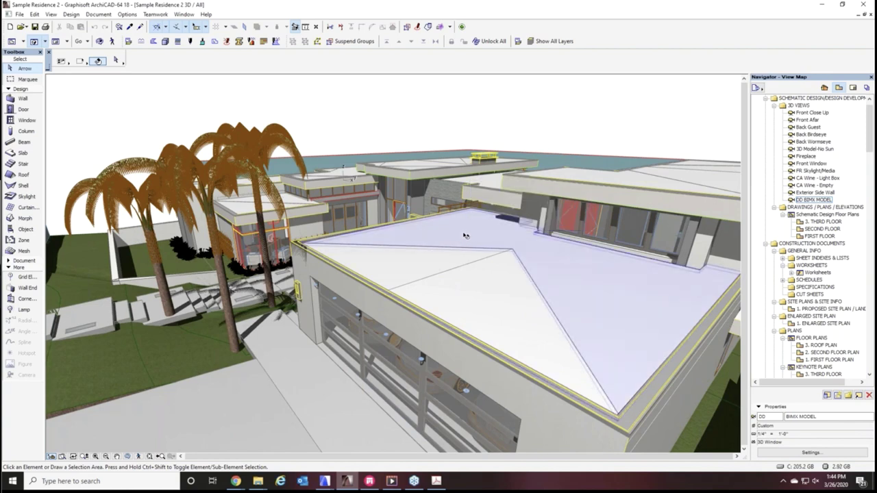
key(Escape)
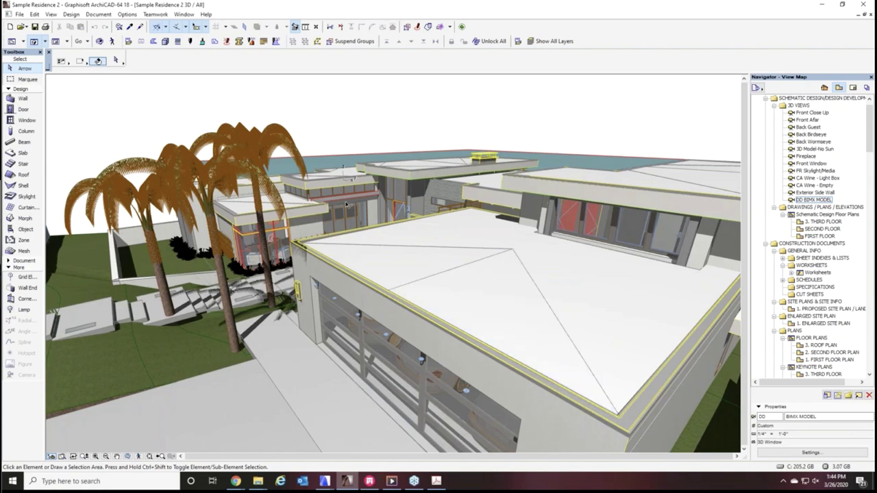
scroll(345, 226, up, 3)
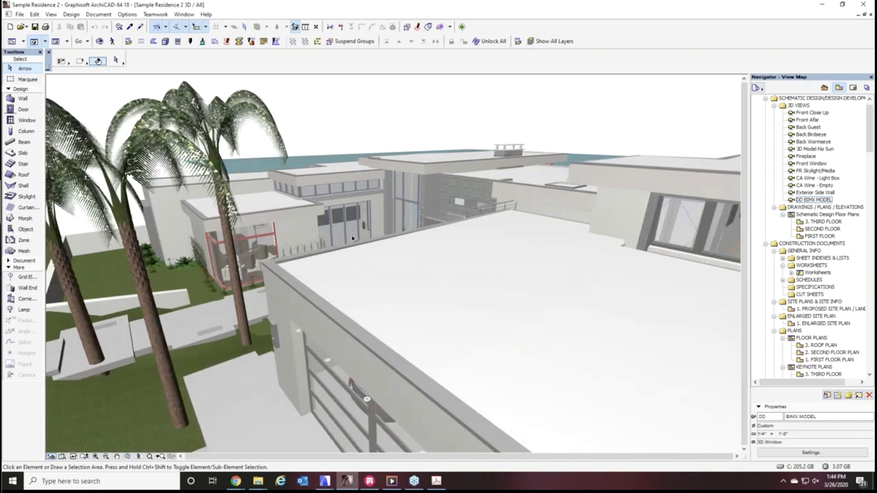
shift+middle_drag(352, 238, 466, 281)
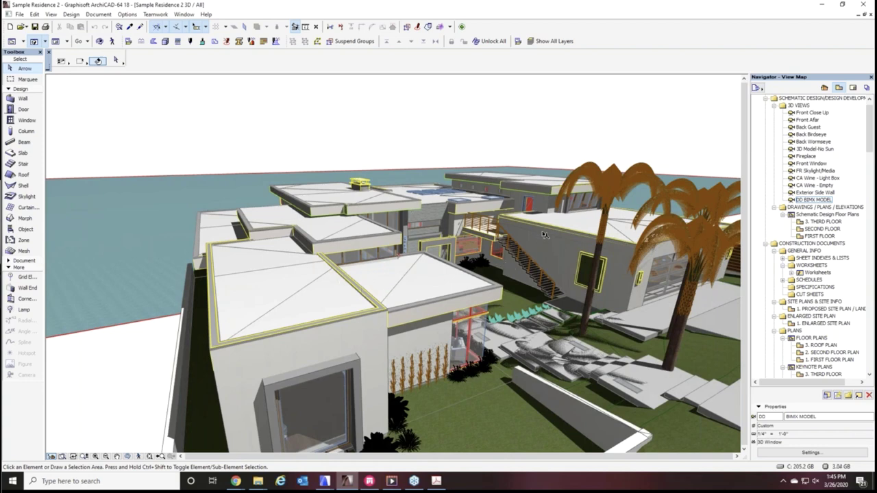
Select the sloped insulation roof above the front wing and hide its layer
click(429, 280)
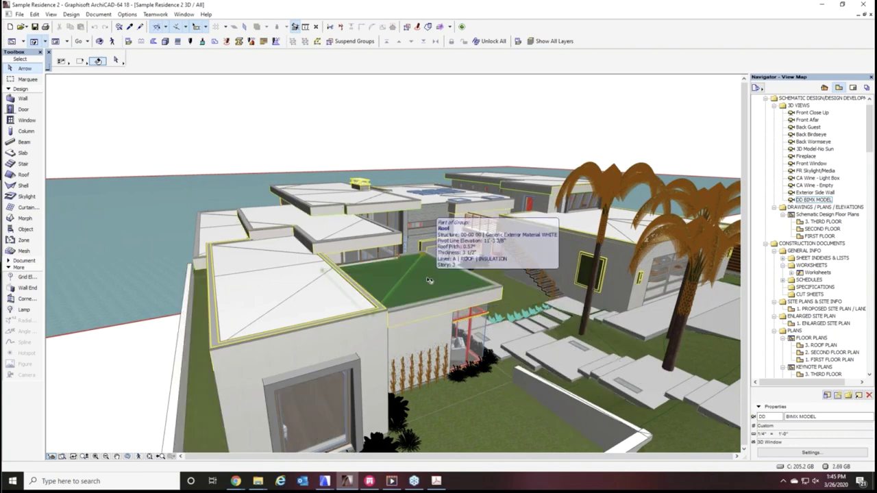
right_click(429, 278)
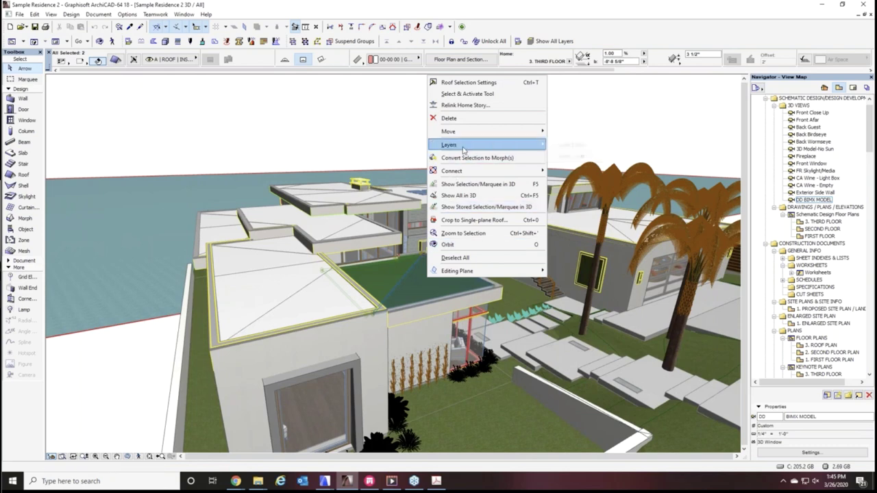
mouse_move(466, 146)
click(576, 157)
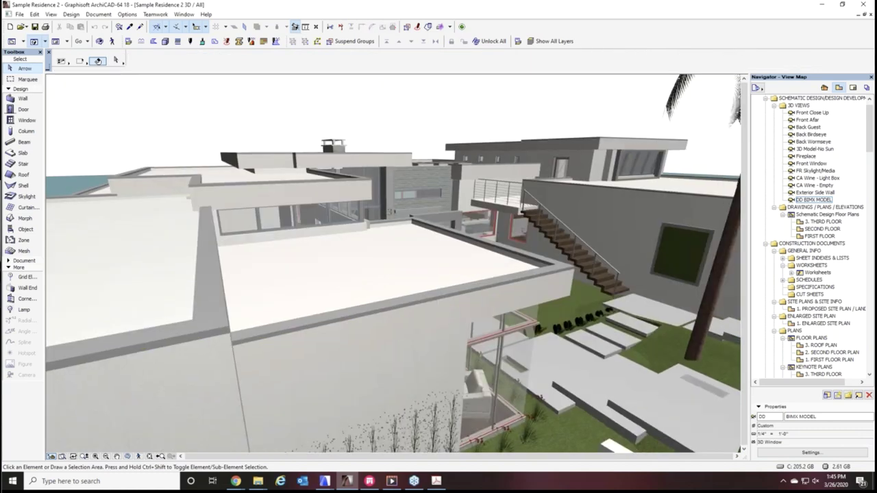
Inspect the front wing's parapet build-up by selecting the parapet wall group at the roof corner, then the parapet wall cap beam
drag(398, 283, 574, 284)
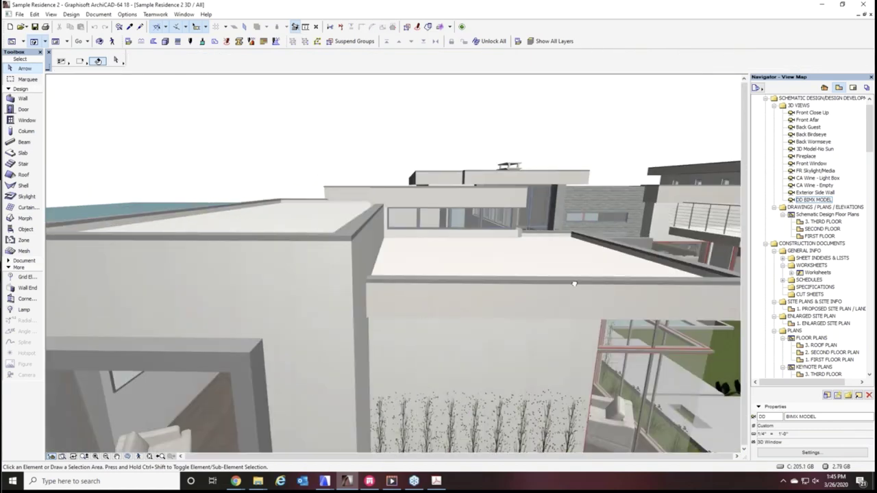
scroll(350, 234, up, 2)
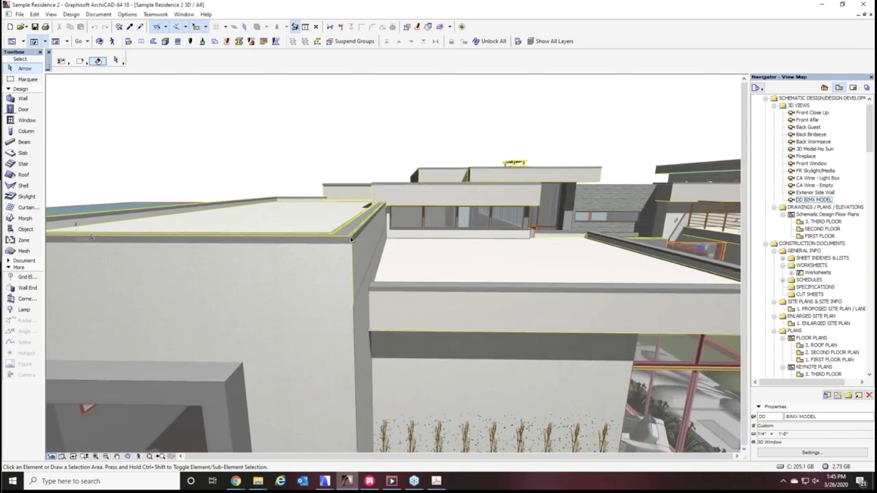
click(351, 237)
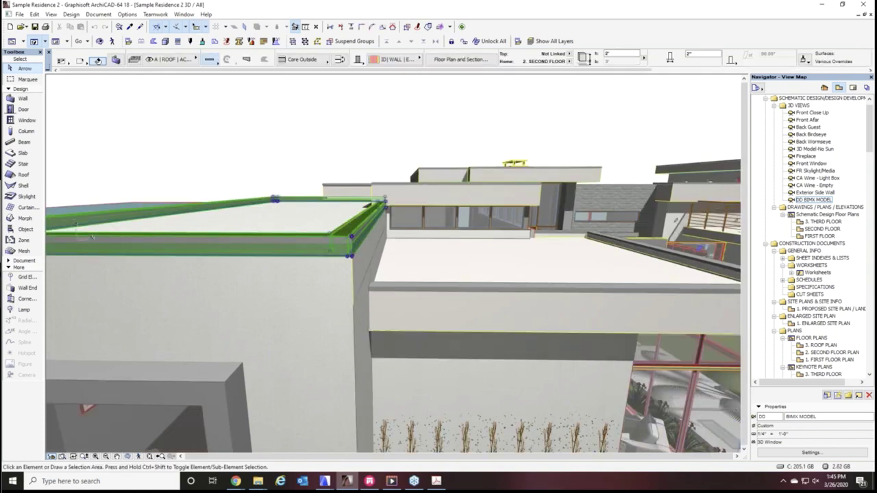
key(Escape)
mouse_move(349, 232)
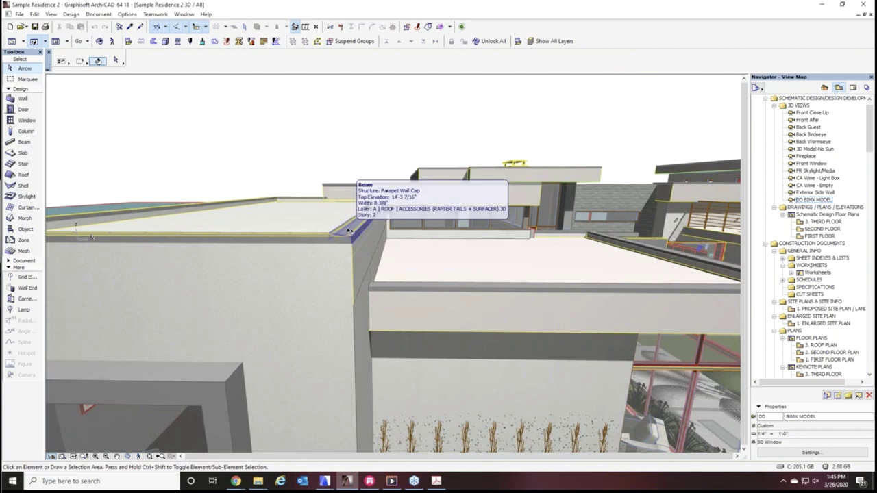
click(349, 232)
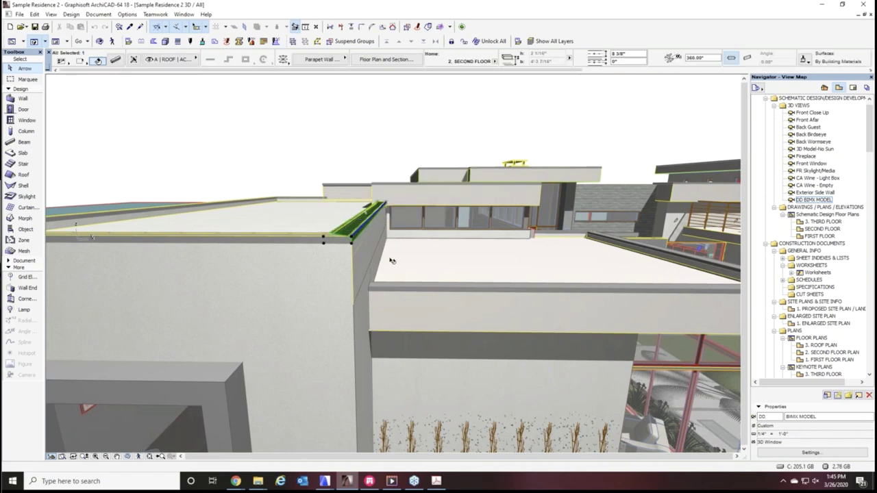
shift+middle_drag(396, 245, 523, 253)
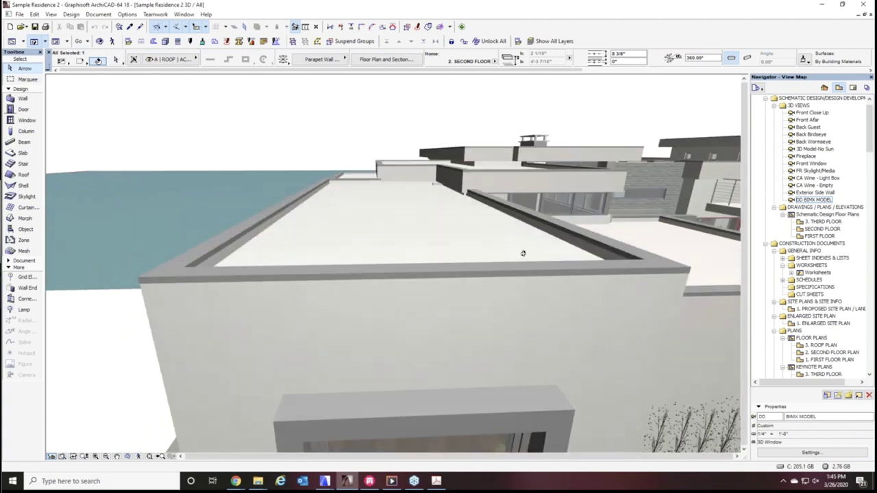
scroll(526, 257, up, 3)
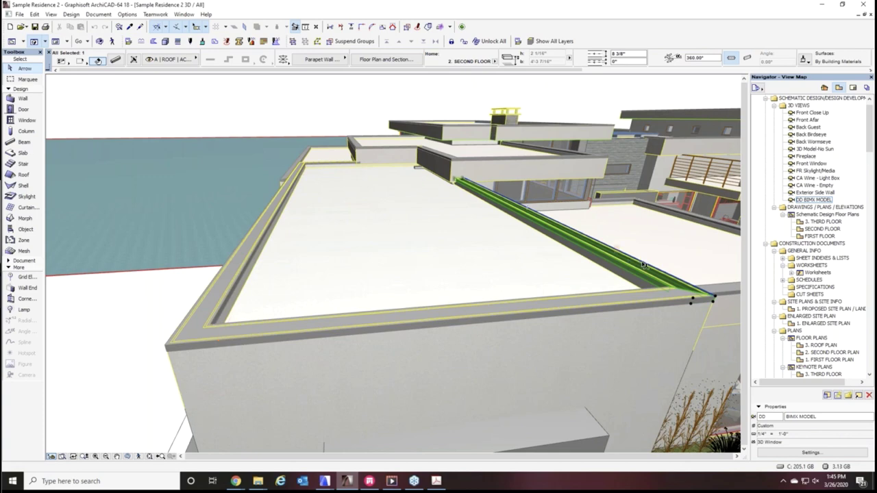
Open the A9.0 Architectural Details layout from the architectural subset of the 24 x 36 layout set
click(853, 88)
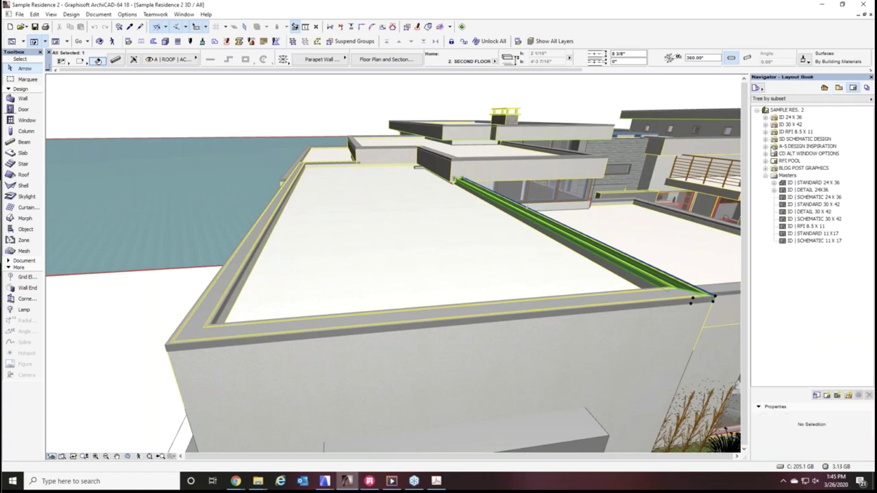
click(766, 124)
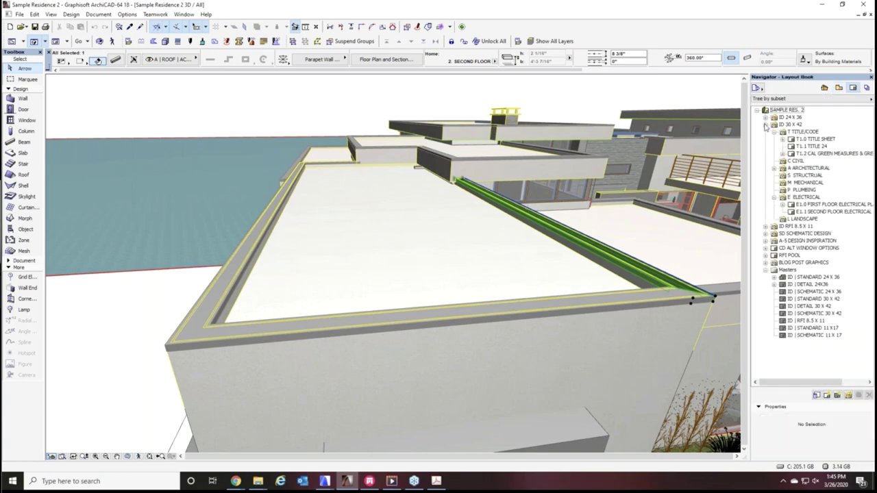
click(775, 168)
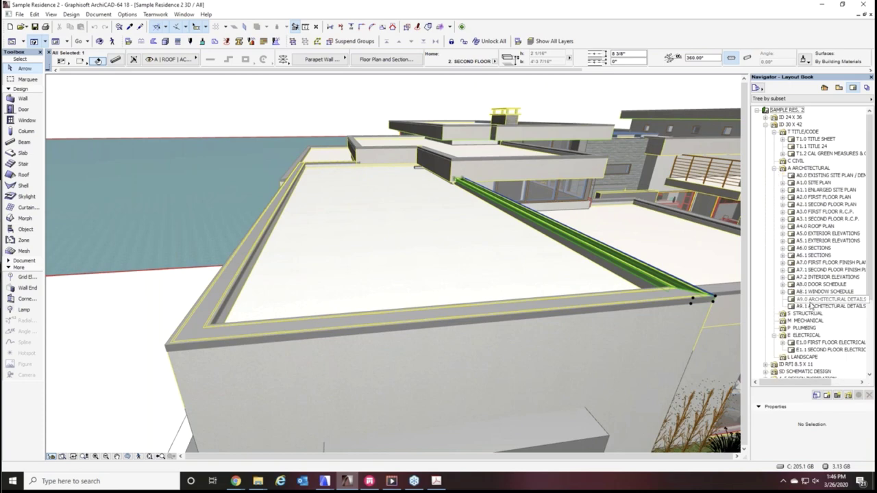
click(765, 117)
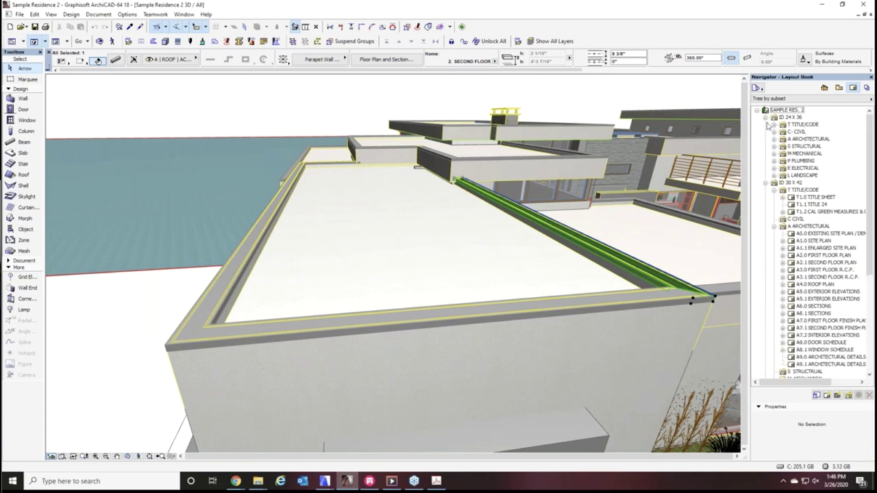
click(766, 183)
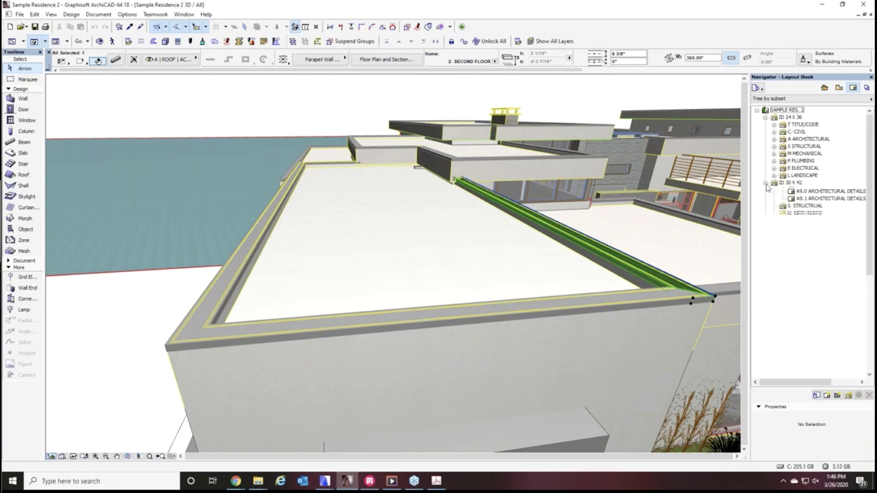
click(775, 139)
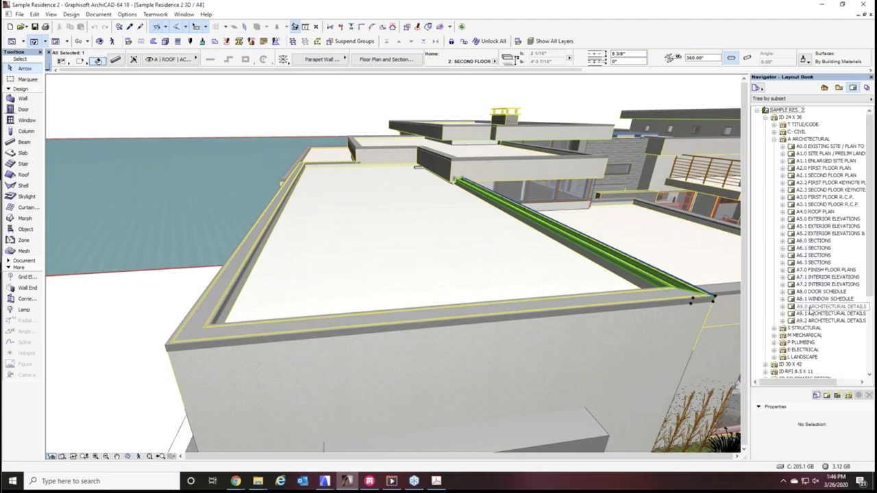
double_click(812, 307)
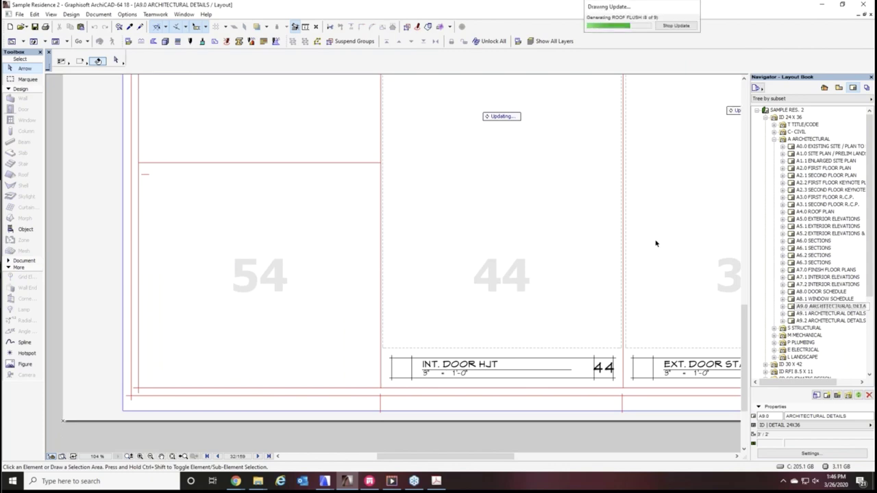
Examine the Roof Deck Drain, Roof Overhang and Roof Flush details, focusing on the overhang's 6" parapet and cap flashing
scroll(673, 201, down, 5)
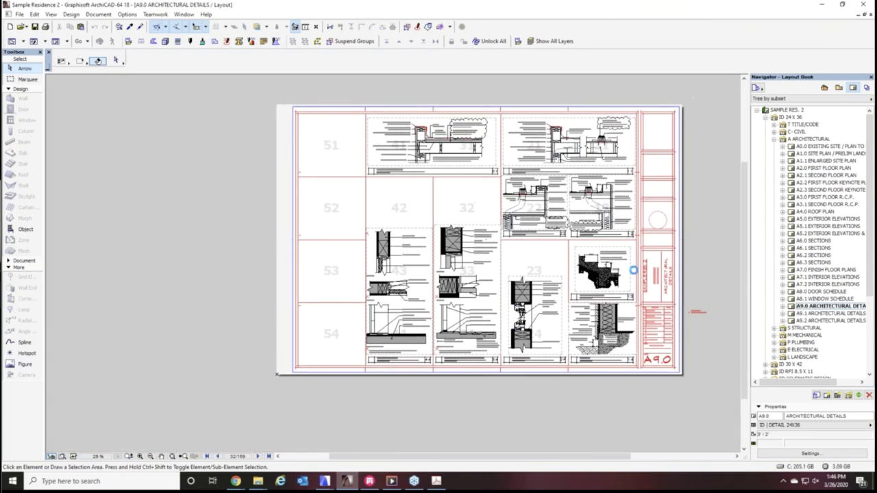
scroll(595, 200, up, 4)
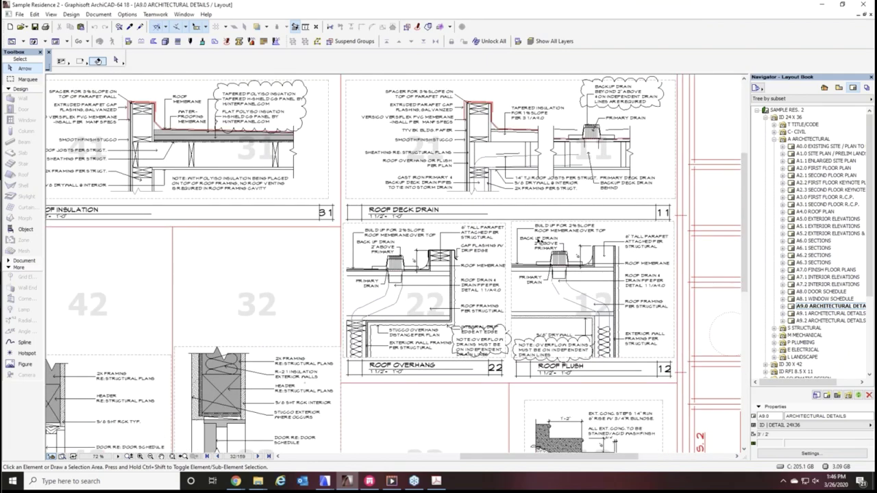
middle_drag(556, 324, 569, 347)
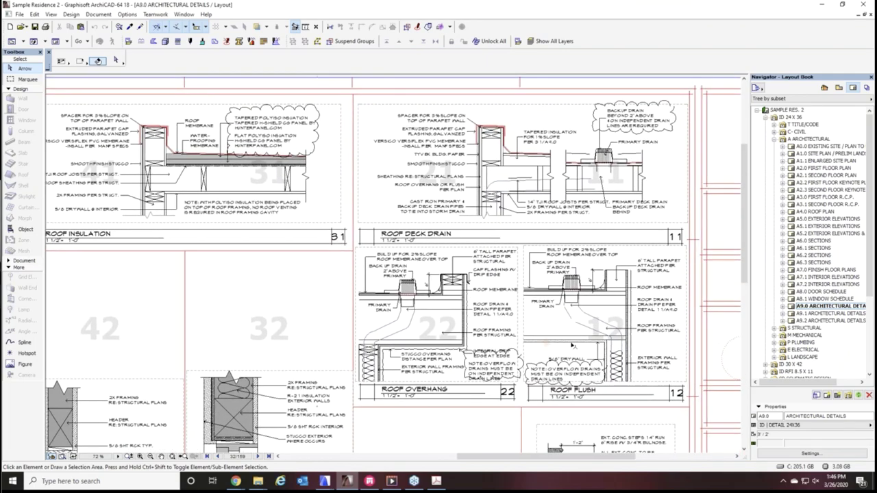
scroll(548, 340, up, 2)
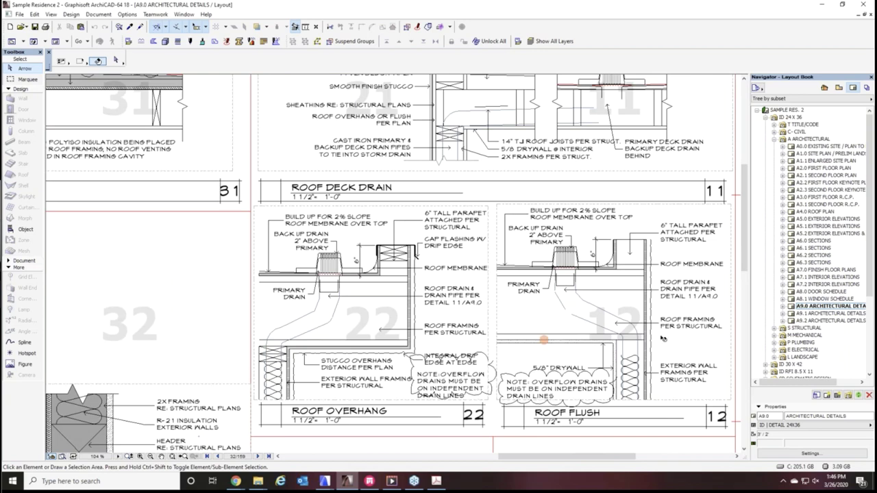
middle_drag(661, 338, 607, 357)
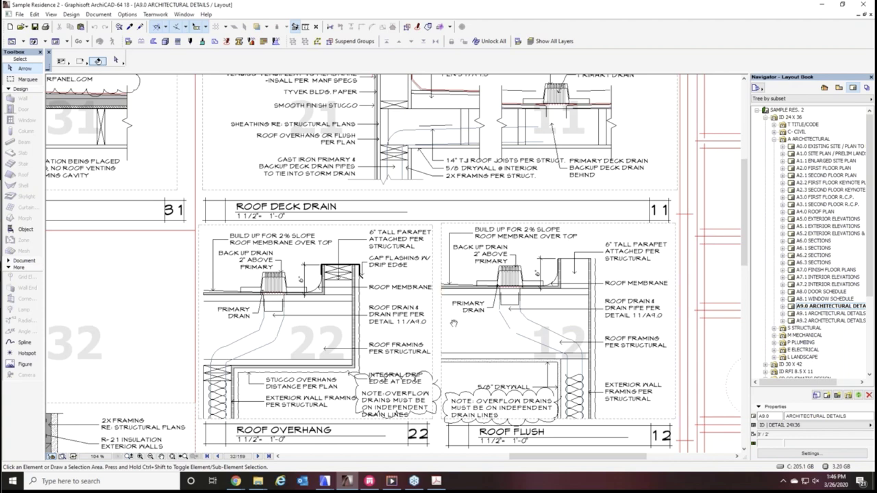
middle_drag(440, 288, 490, 312)
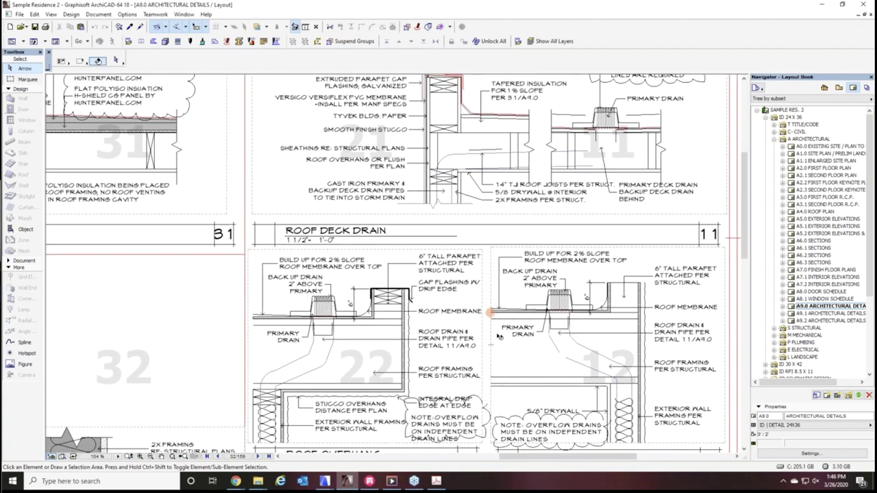
middle_drag(447, 370, 483, 328)
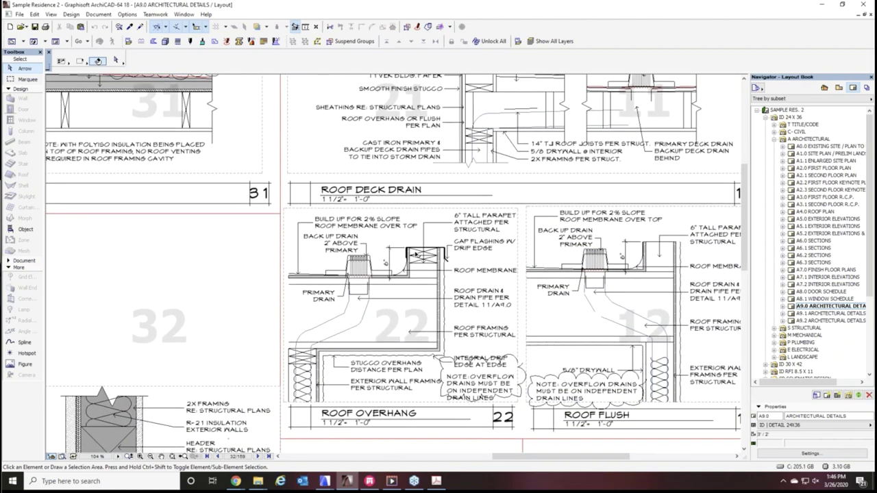
scroll(424, 255, up, 6)
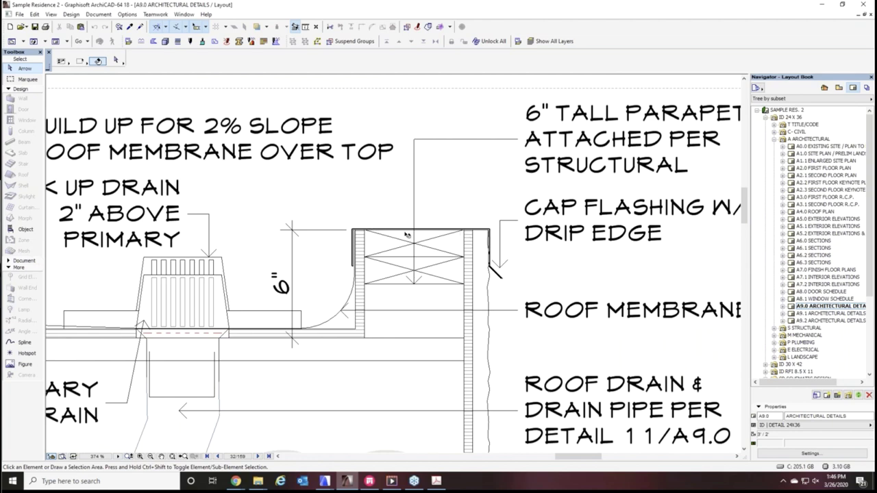
middle_drag(516, 333, 420, 281)
scroll(420, 282, down, 4)
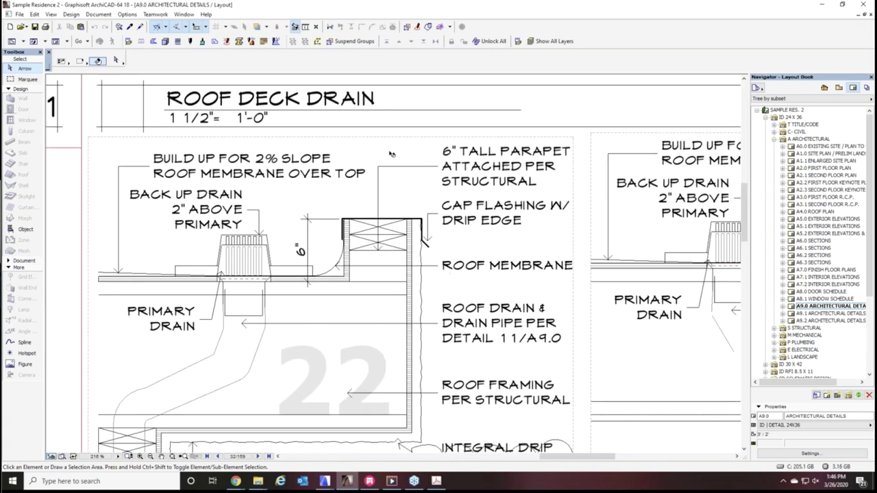
Return to the 3D model and inspect the selected parapet cap and neighbouring parapet walls around the front wing, then clear the selection
key(F3)
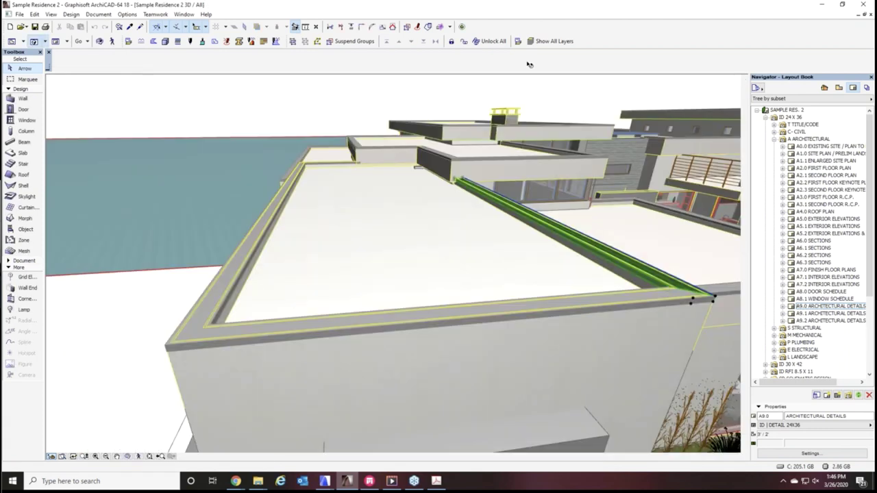
shift+middle_drag(698, 319, 401, 281)
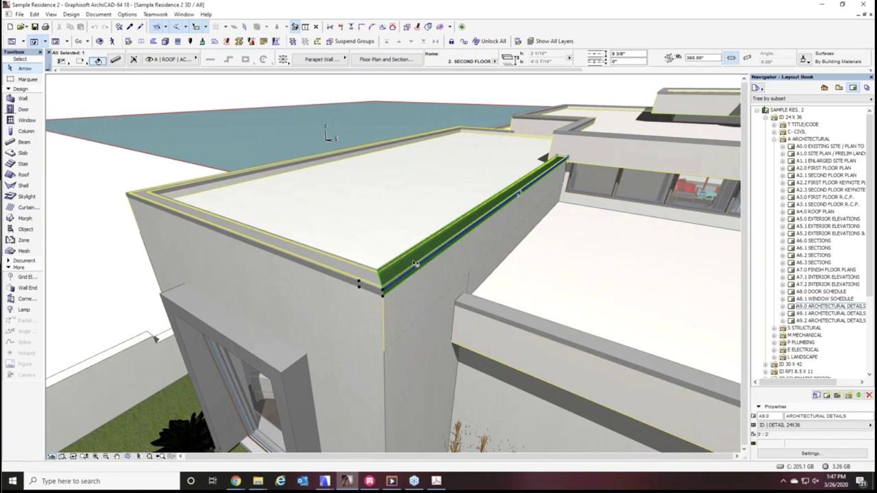
shift+middle_drag(404, 298, 476, 270)
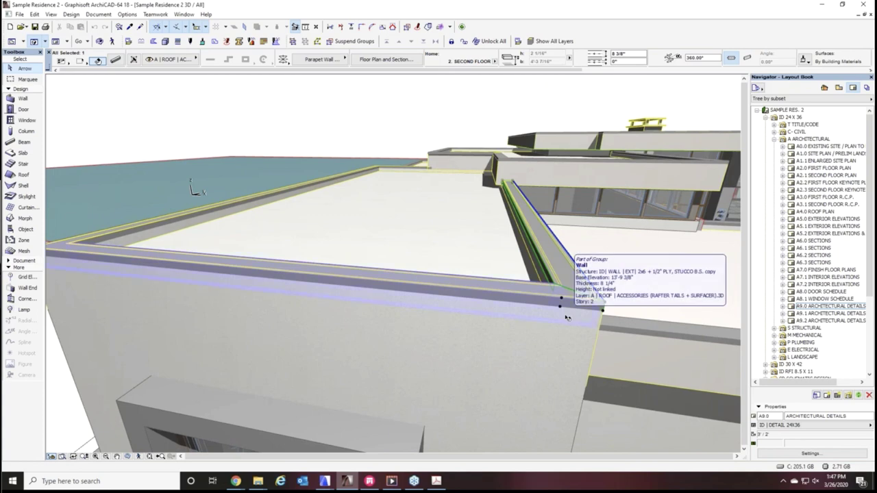
click(566, 312)
shift+middle_drag(538, 276, 363, 236)
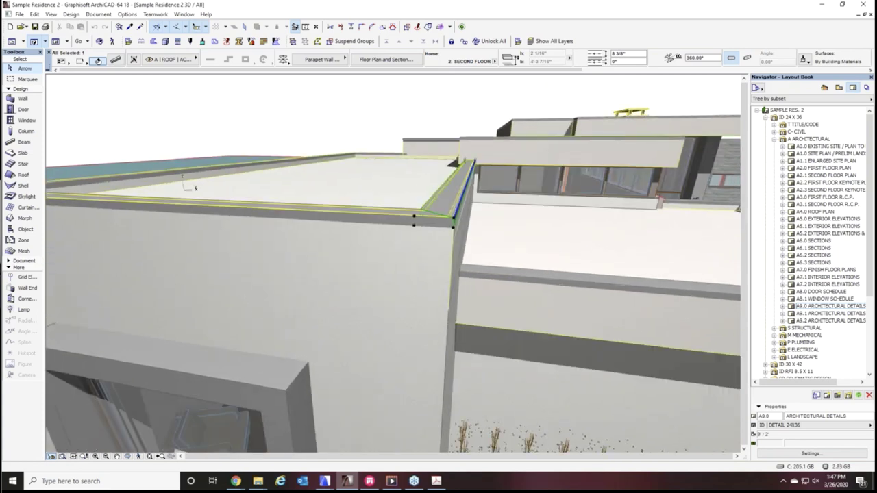
shift+middle_drag(192, 186, 652, 353)
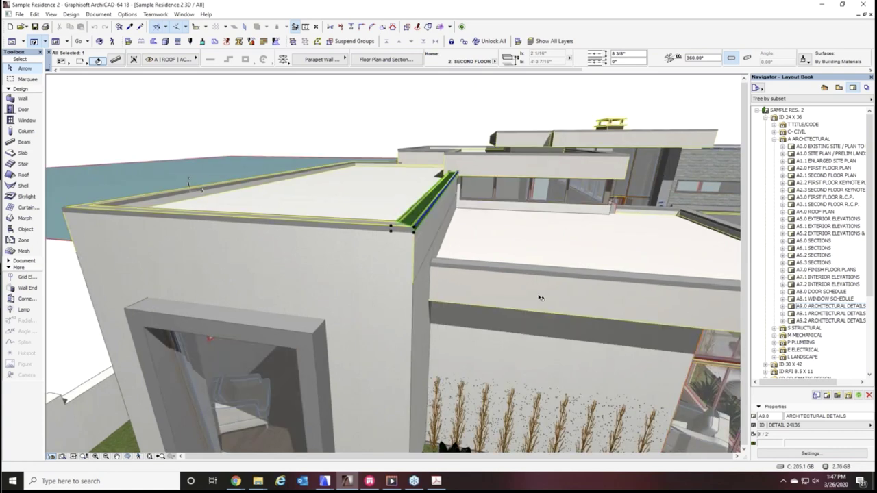
shift+middle_drag(593, 294, 432, 287)
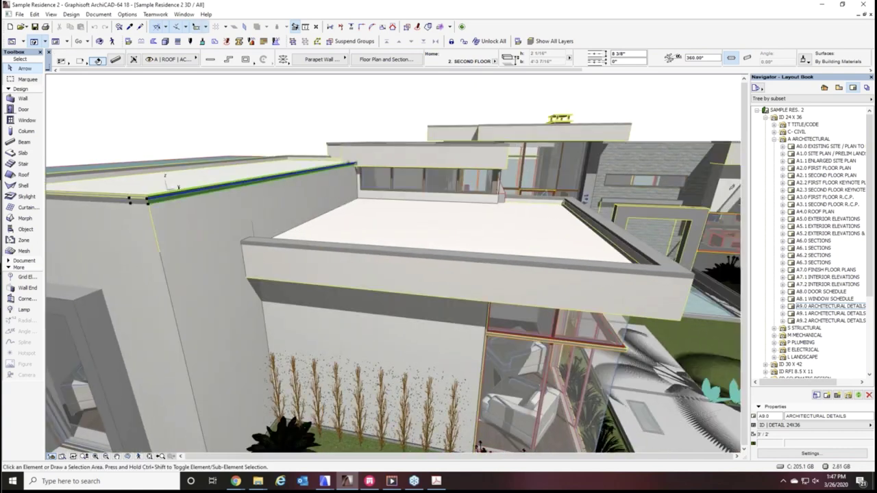
key(Escape)
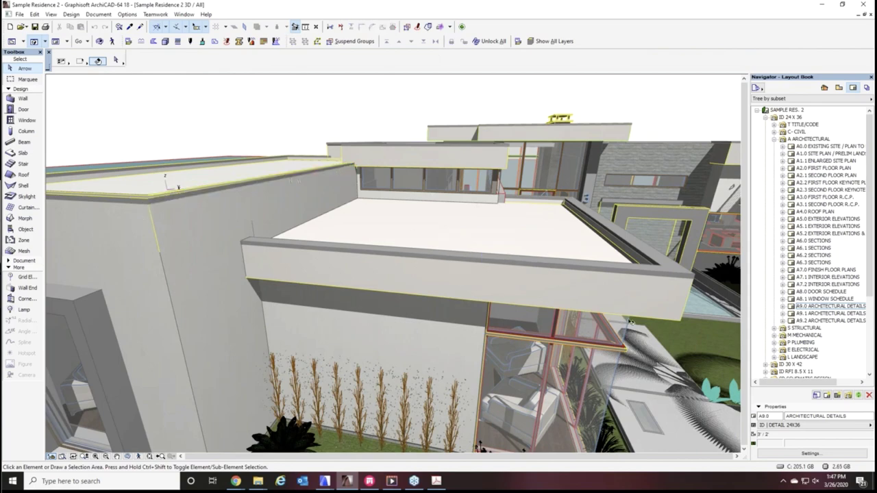
Inspect the front wing's large lower corner window by reviewing its Custom Corner settings, keeping Glass as the corner connection type
shift+middle_drag(624, 317, 370, 235)
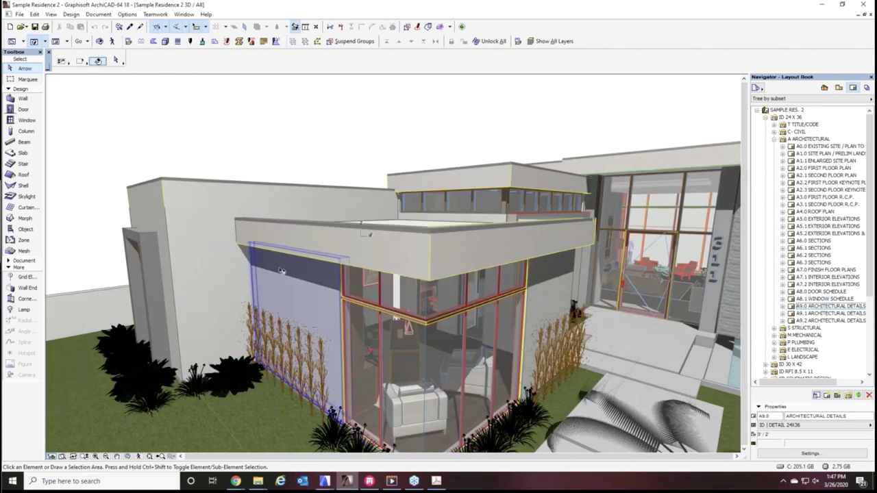
shift+middle_drag(302, 272, 395, 281)
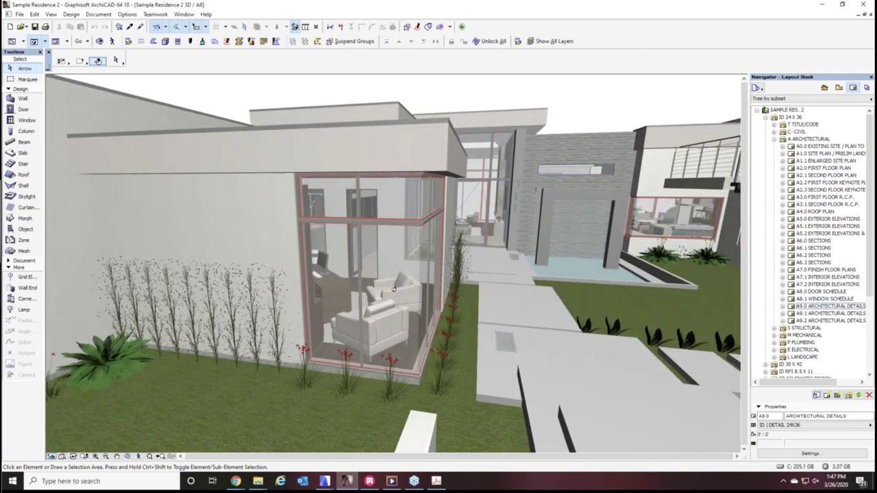
click(394, 288)
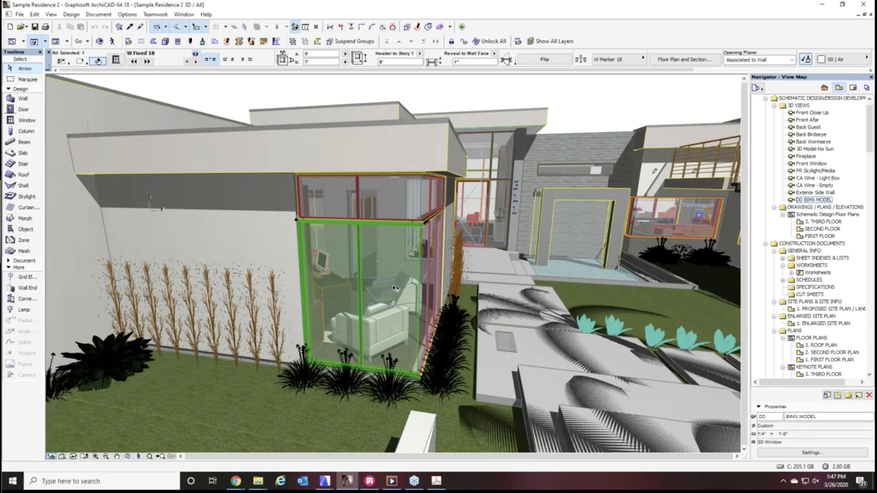
key(ctrl+t)
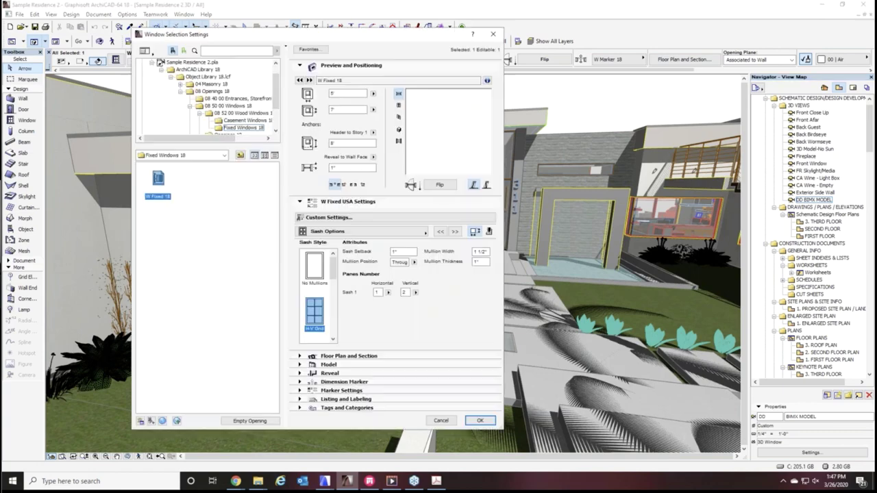
click(409, 235)
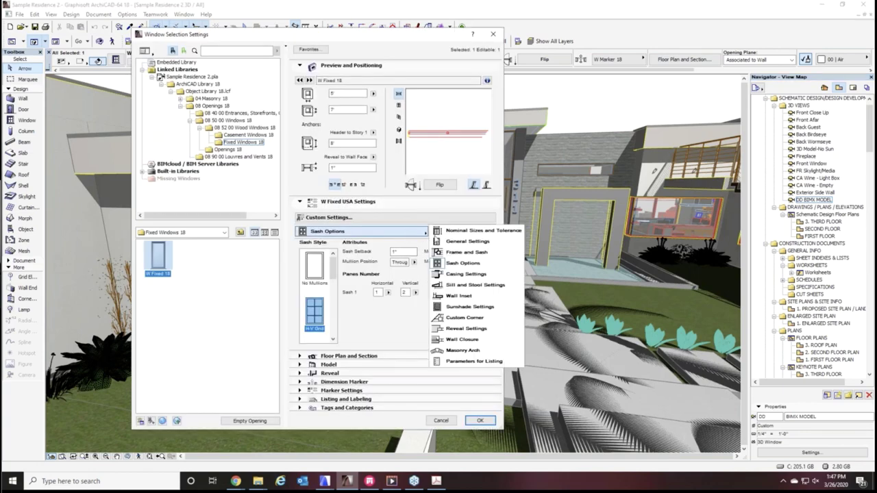
click(486, 319)
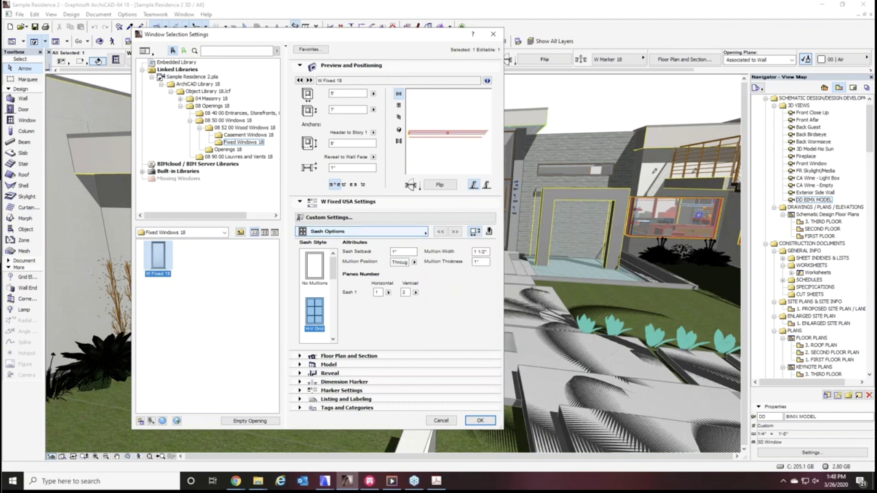
click(423, 249)
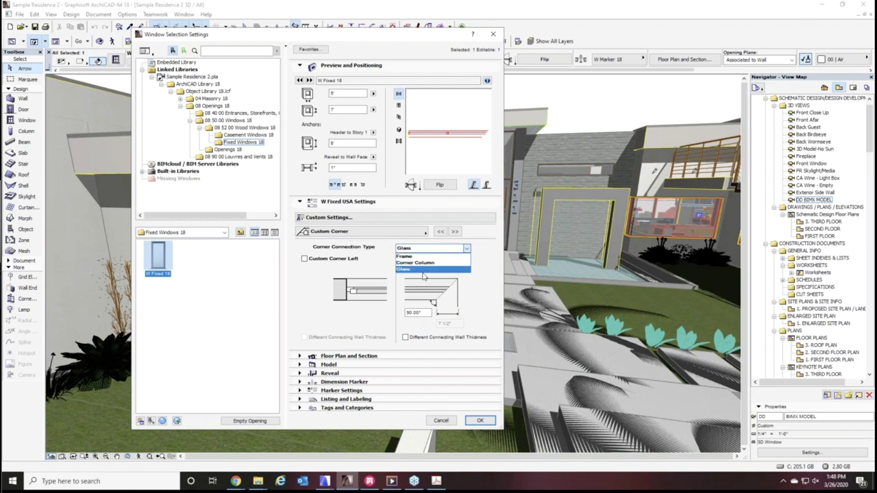
click(428, 269)
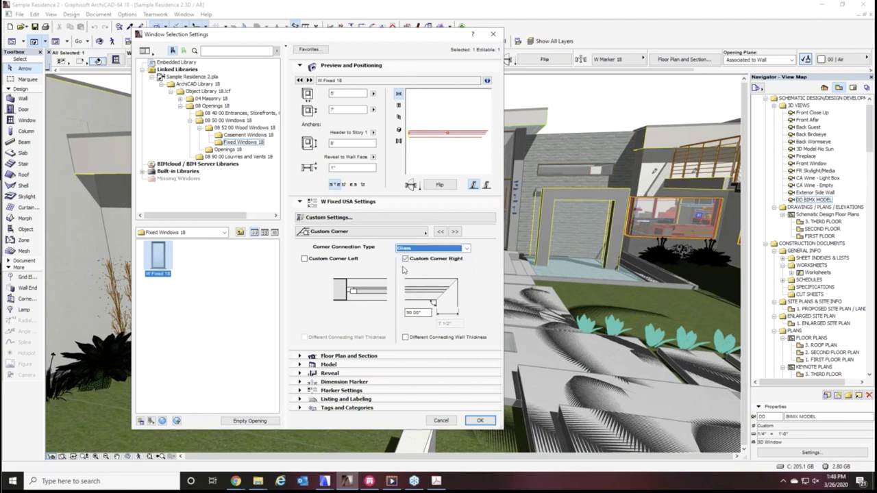
click(479, 420)
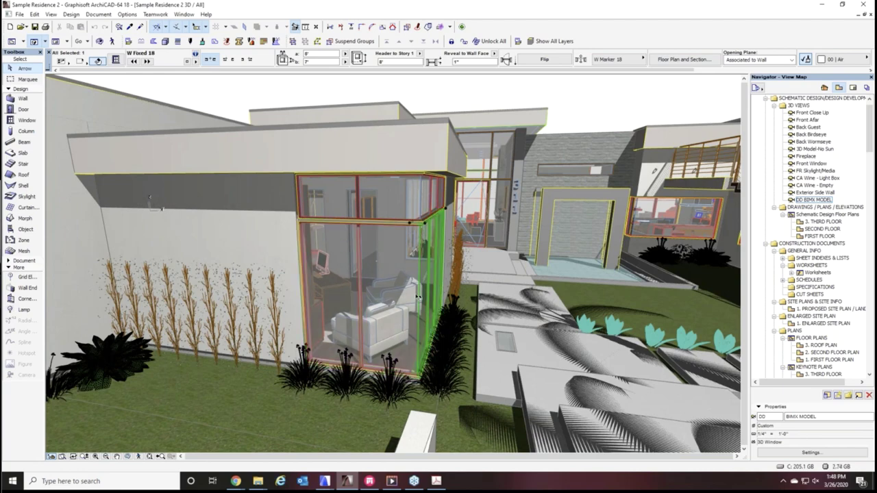
key(Escape)
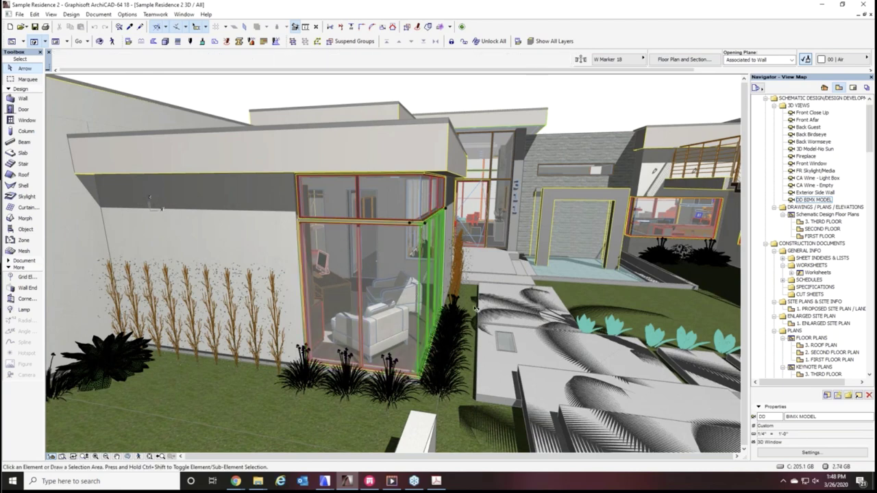
Inspect the stone-clad exterior wall at the rear pool steps by selecting it and viewing it up close, then clear the selection
shift+middle_drag(444, 315, 269, 284)
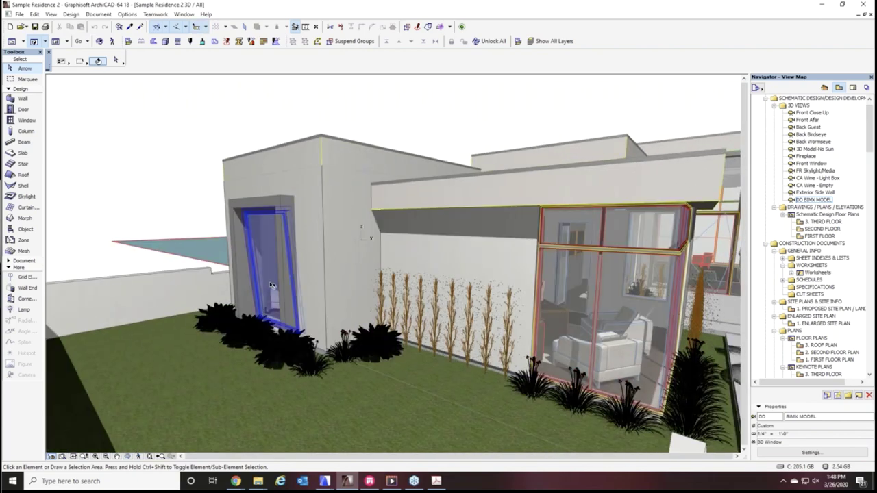
shift+middle_drag(320, 298, 154, 204)
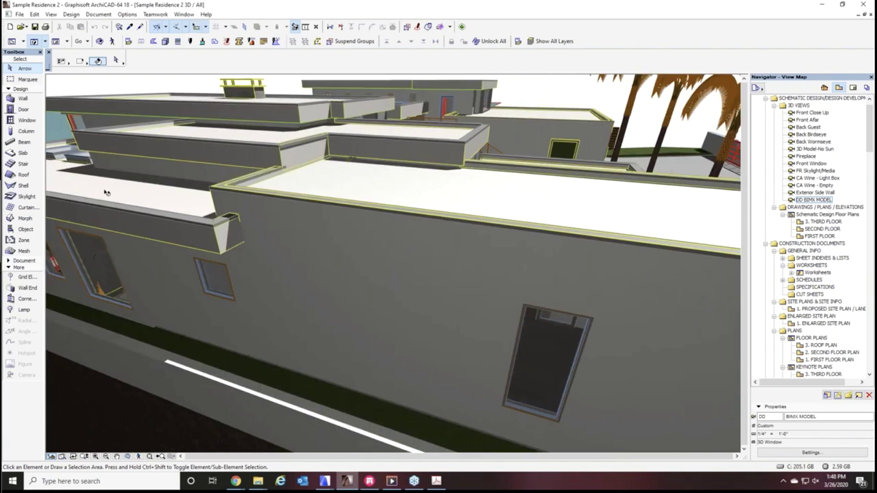
shift+middle_drag(391, 251, 264, 207)
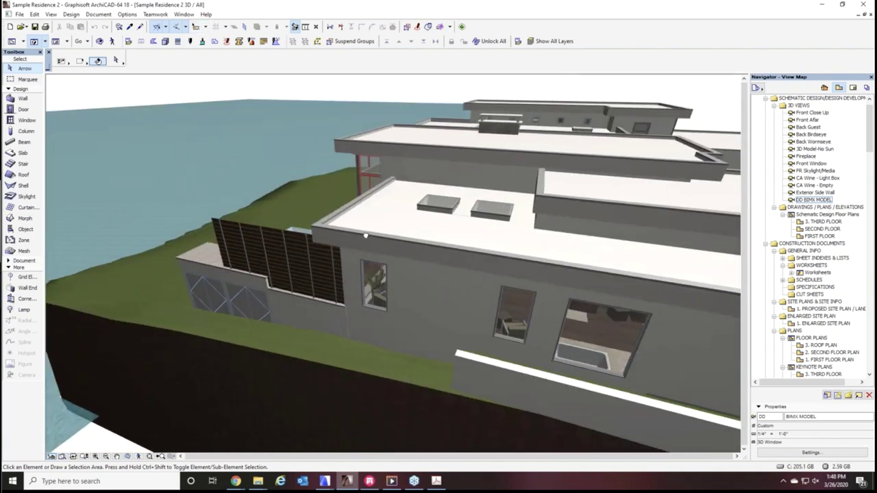
shift+middle_drag(366, 236, 507, 224)
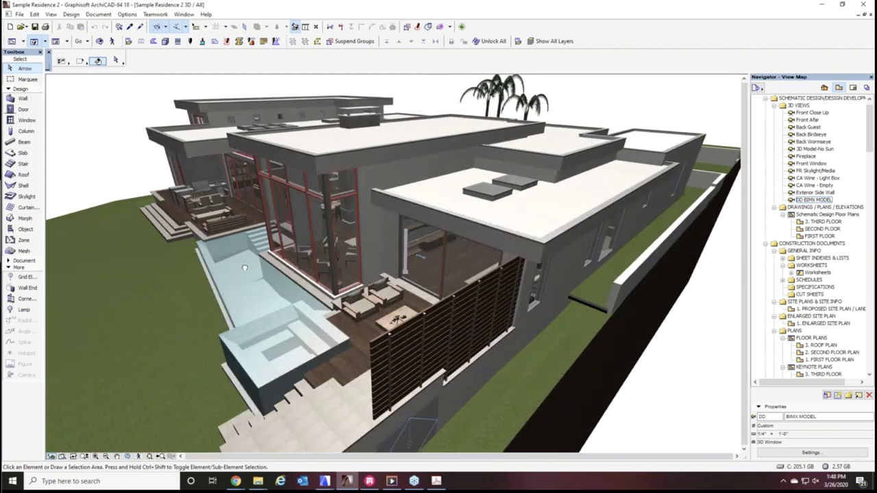
shift+middle_drag(245, 268, 360, 240)
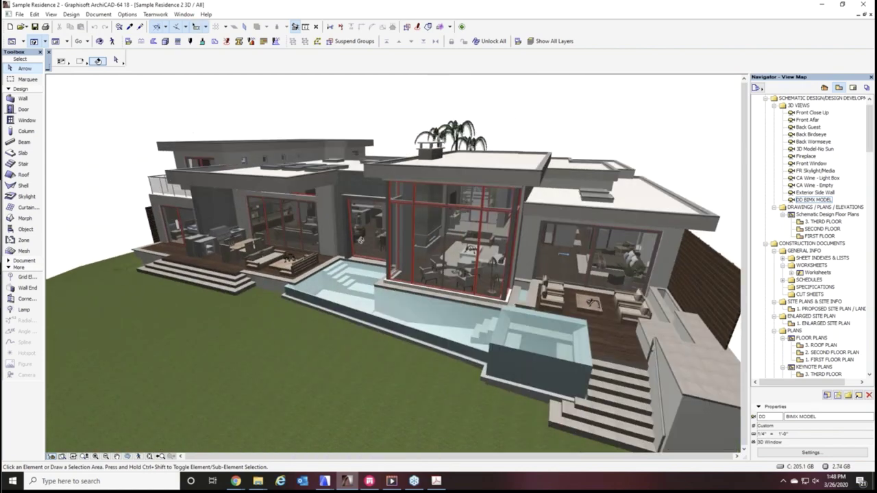
scroll(367, 236, up, 5)
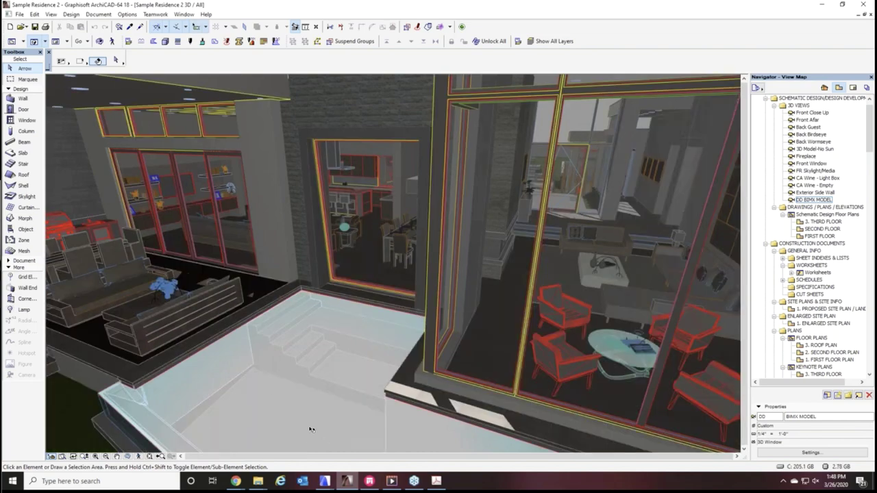
shift+middle_drag(264, 390, 443, 207)
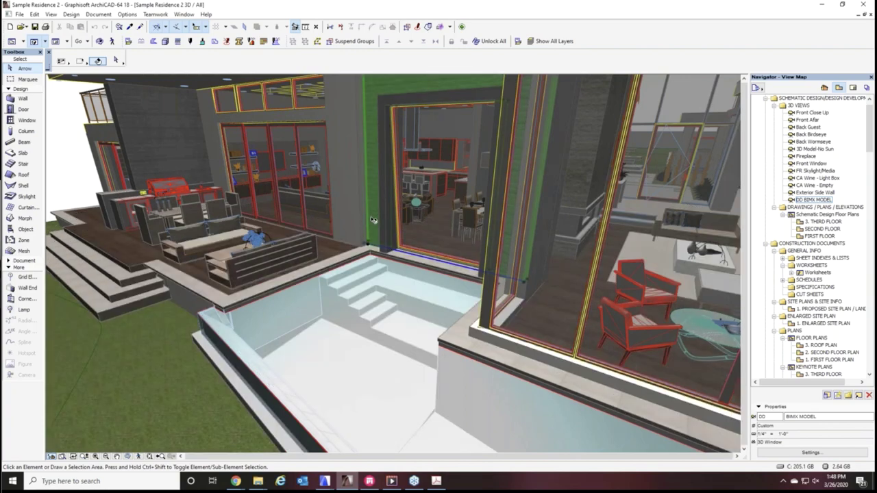
click(374, 219)
scroll(356, 291, up, 5)
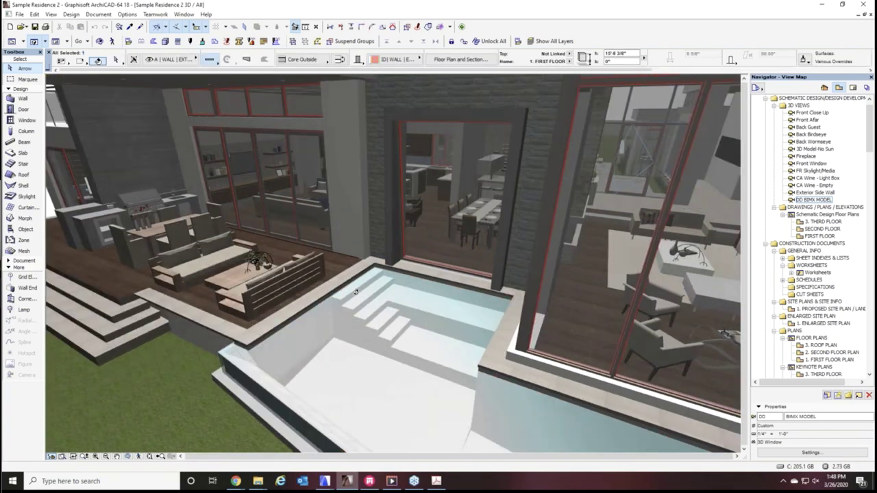
scroll(356, 291, up, 6)
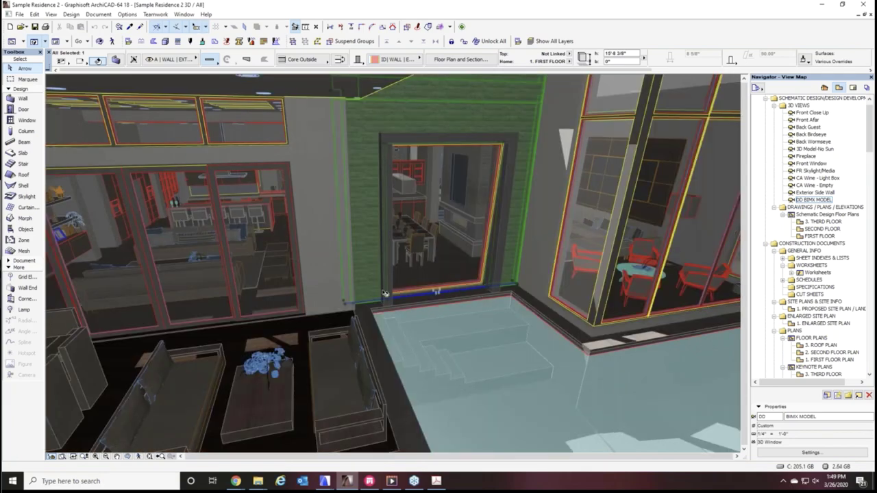
key(Escape)
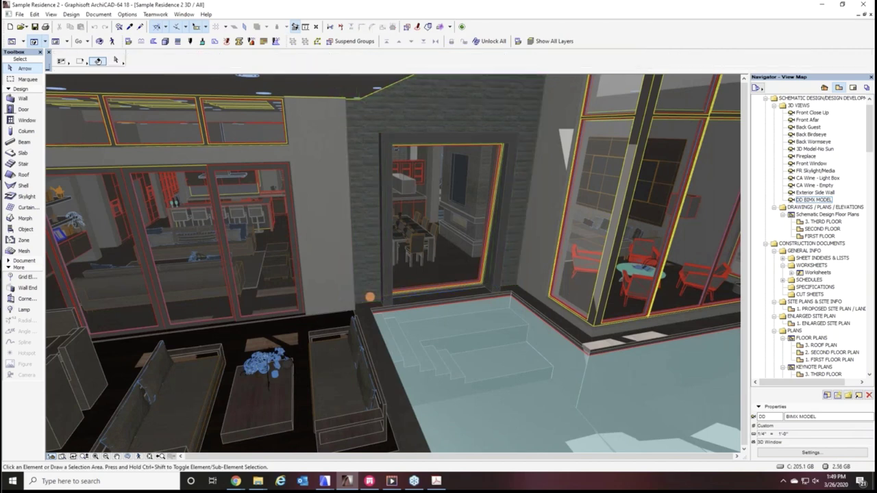
Inspect the layered walls around the poolside opening, selecting the projecting frame surround and then the thinner wall inside it
click(499, 279)
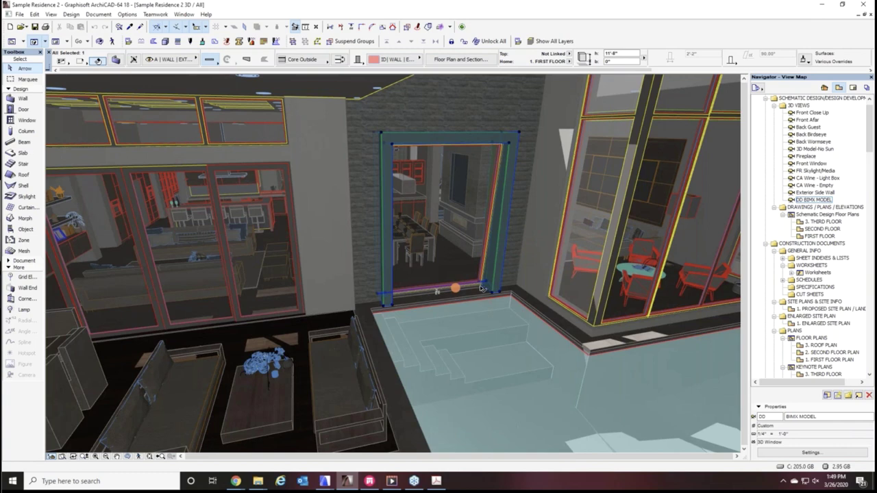
key(Escape)
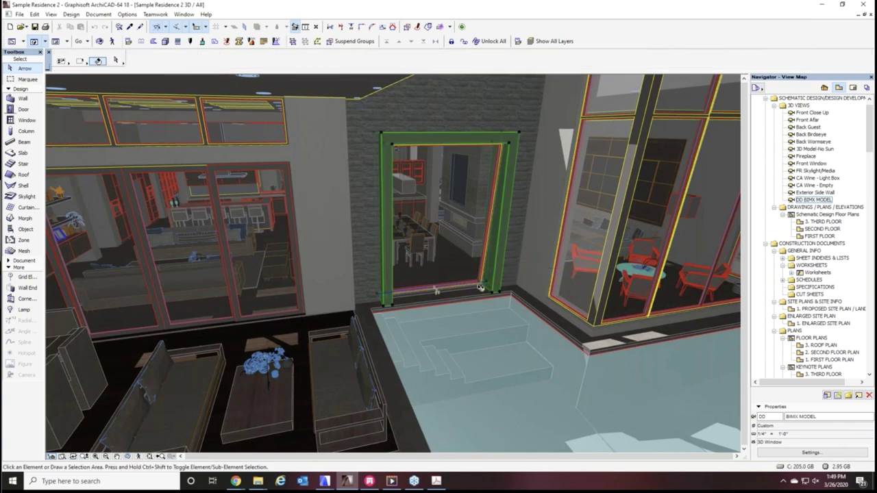
click(481, 288)
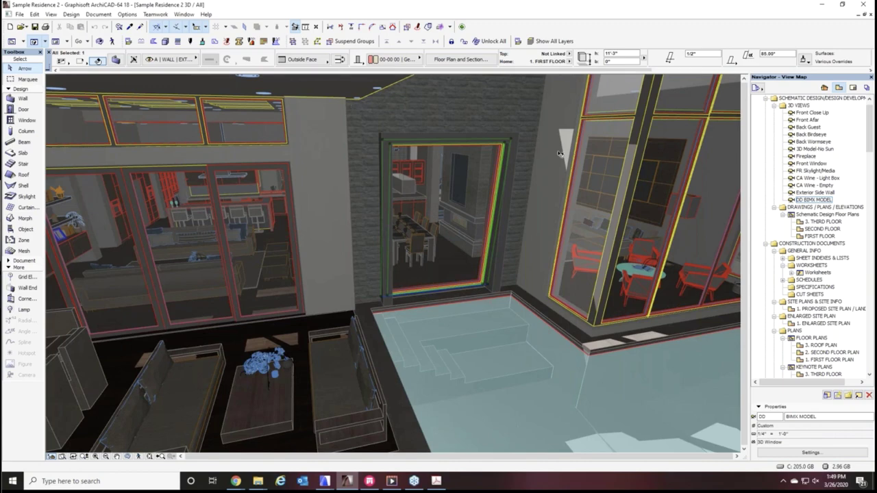
Inspect the rear terrace, pool and glazed facades of the 3D model from several angles, highlighting all elements between views
key(Escape)
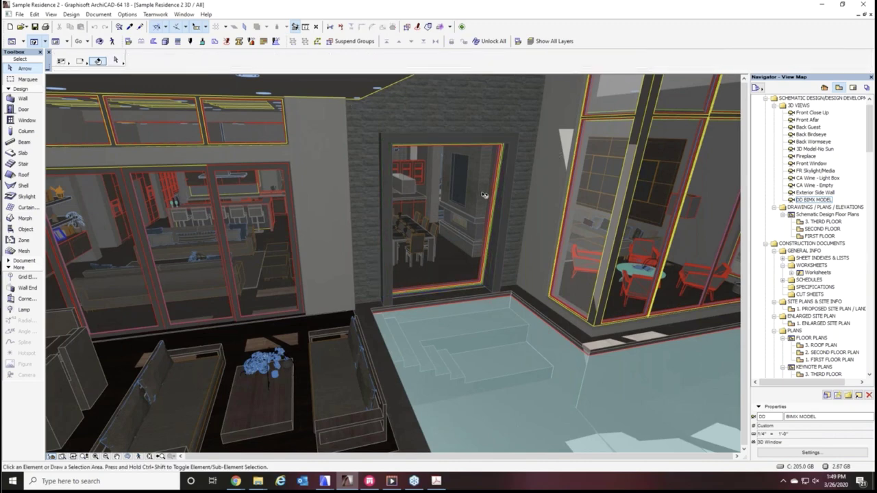
scroll(486, 201, down, 10)
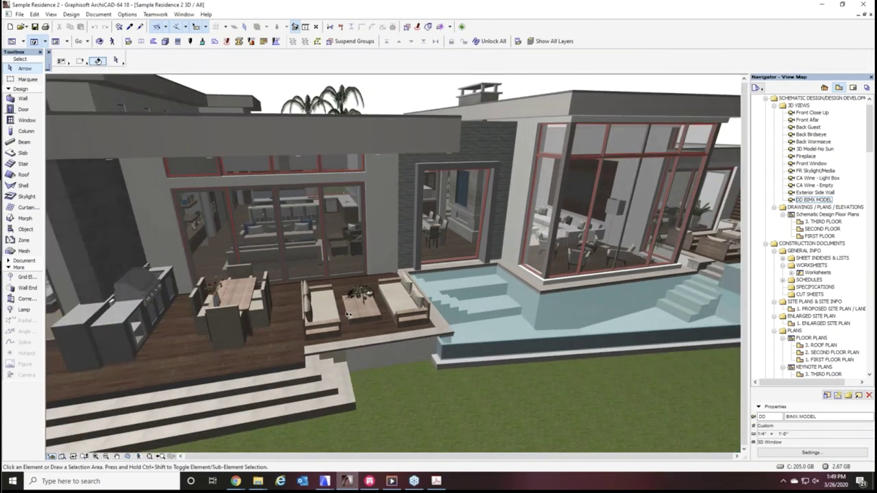
shift+middle_drag(394, 317, 461, 261)
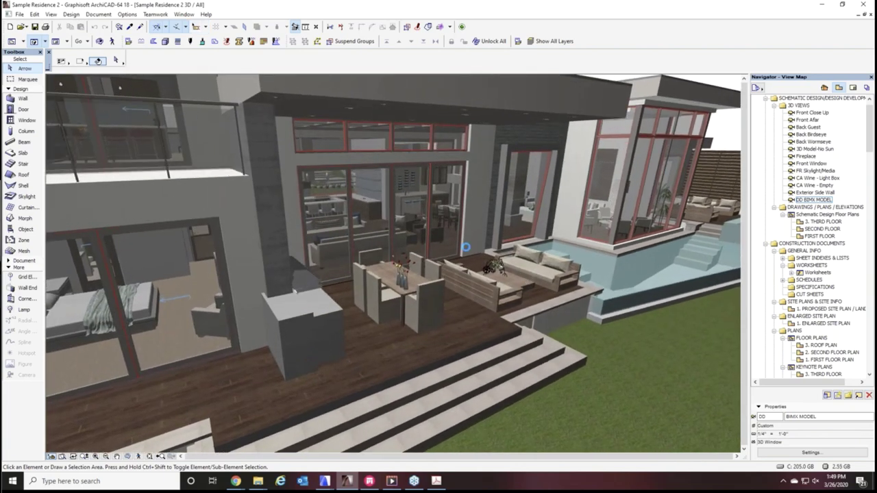
key(ctrl+a)
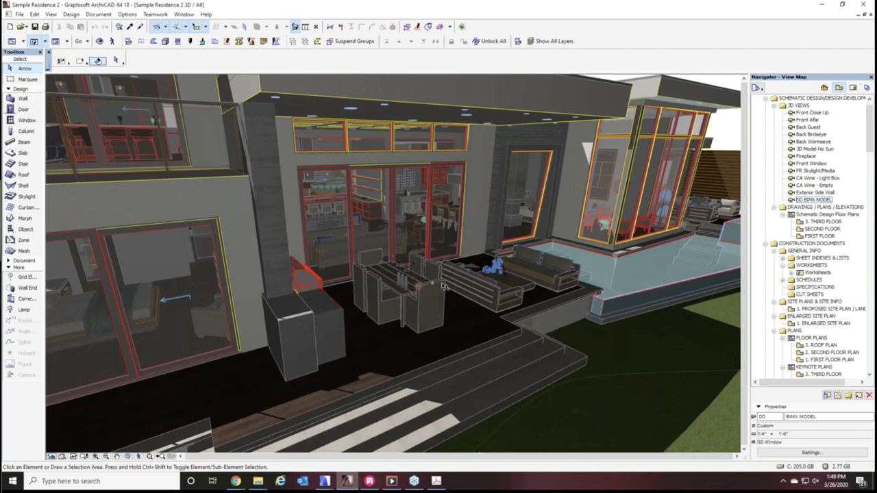
key(Escape)
shift+middle_drag(546, 301, 219, 334)
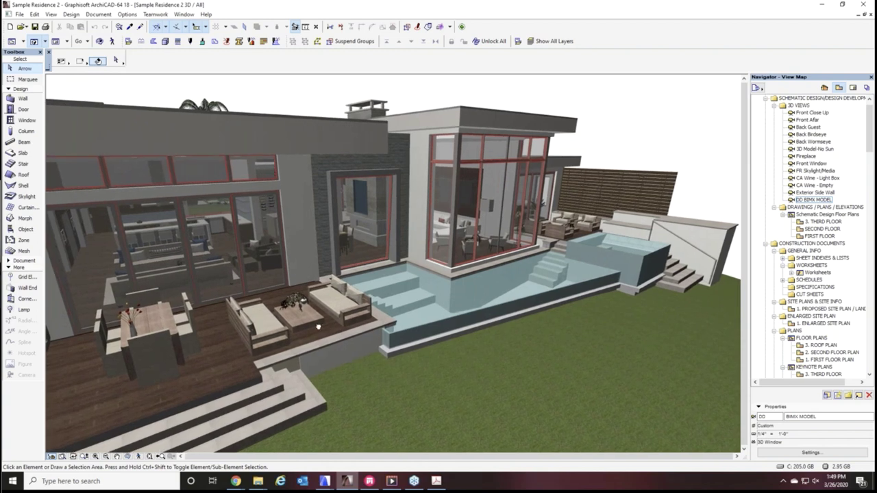
key(ctrl+a)
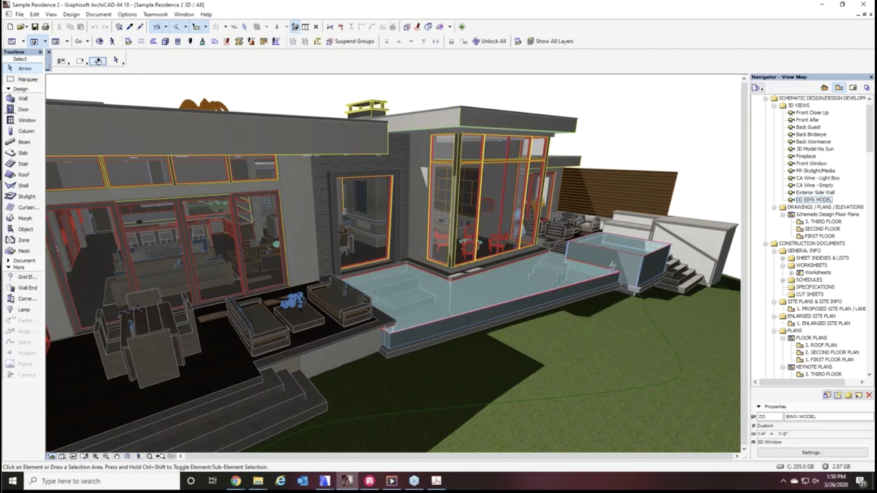
key(Escape)
shift+middle_drag(613, 265, 405, 309)
key(ctrl+a)
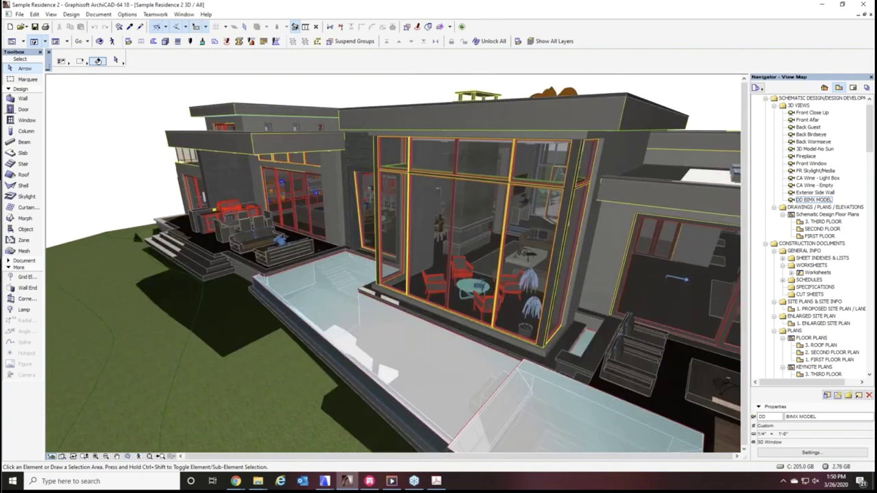
Open the 01 GRT RM / KIT / GARAGE section at the great room
scroll(829, 323, down, 5)
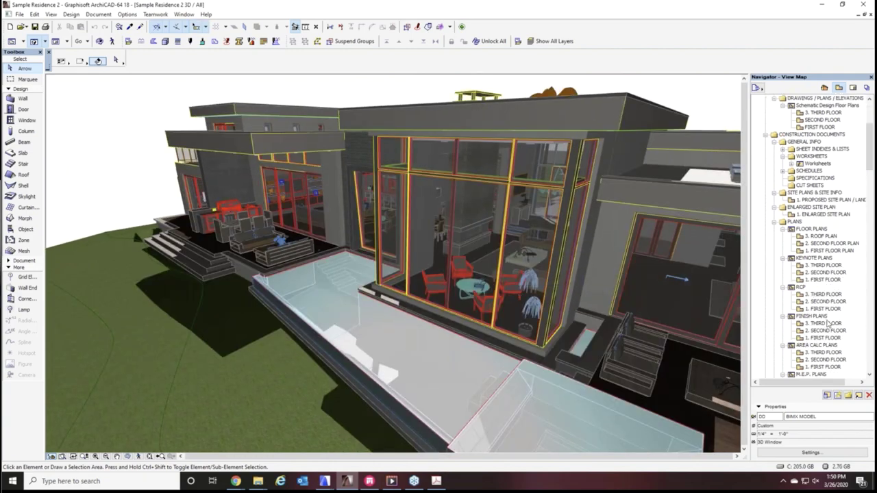
scroll(827, 324, down, 10)
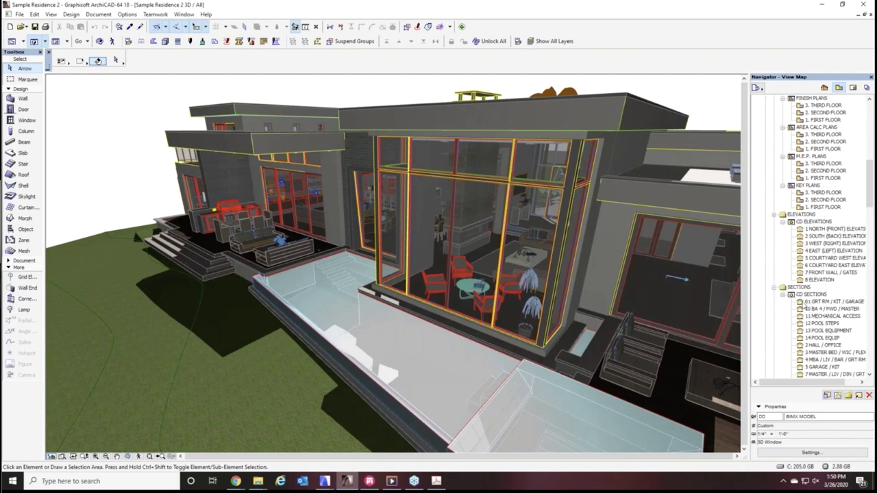
double_click(807, 302)
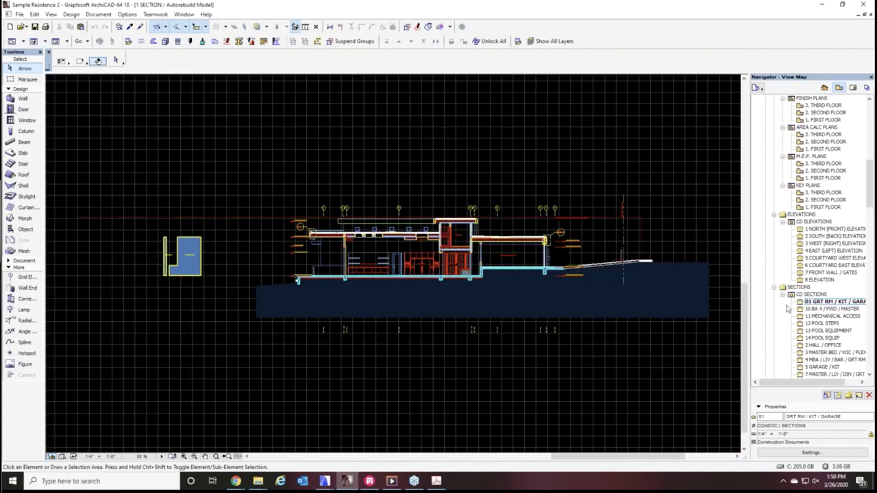
scroll(502, 273, up, 2)
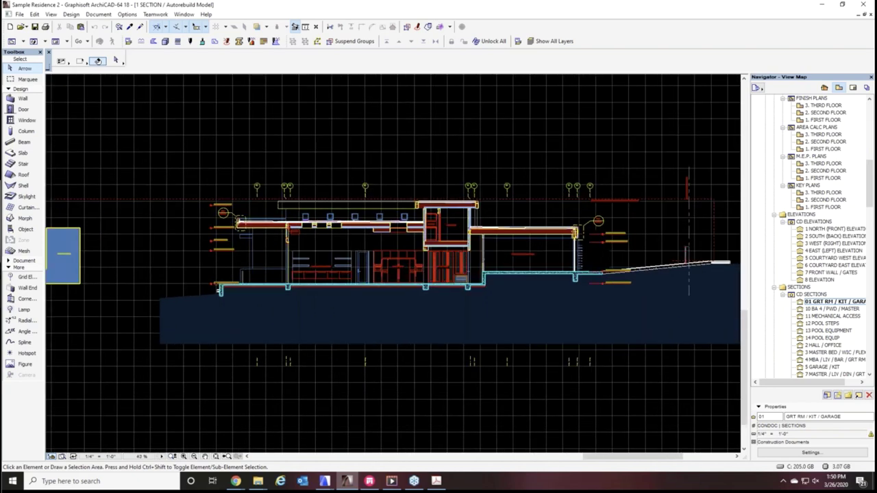
scroll(363, 267, up, 3)
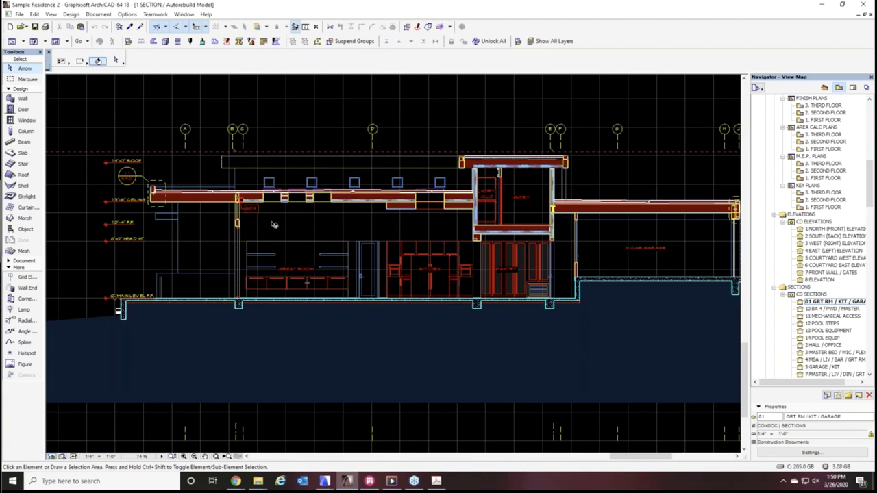
scroll(306, 281, up, 3)
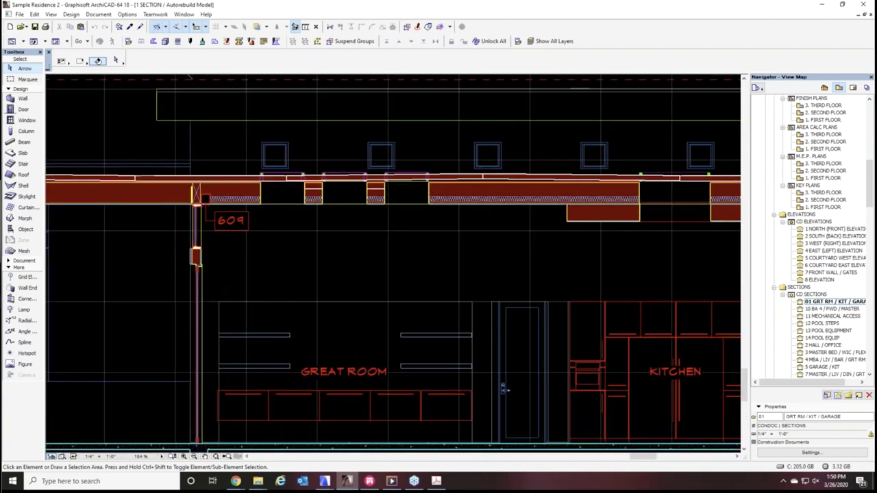
scroll(388, 230, up, 2)
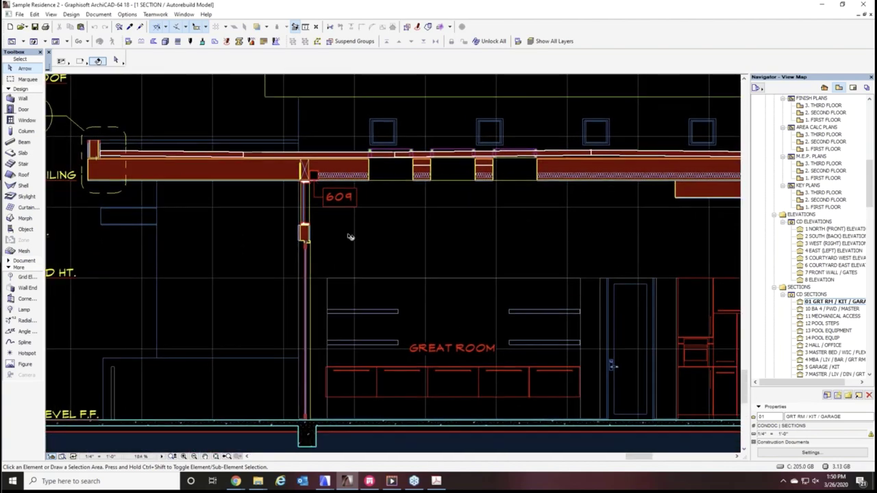
Hide the layer of the sloped insulation roof above the great room ceiling
scroll(349, 237, down, 3)
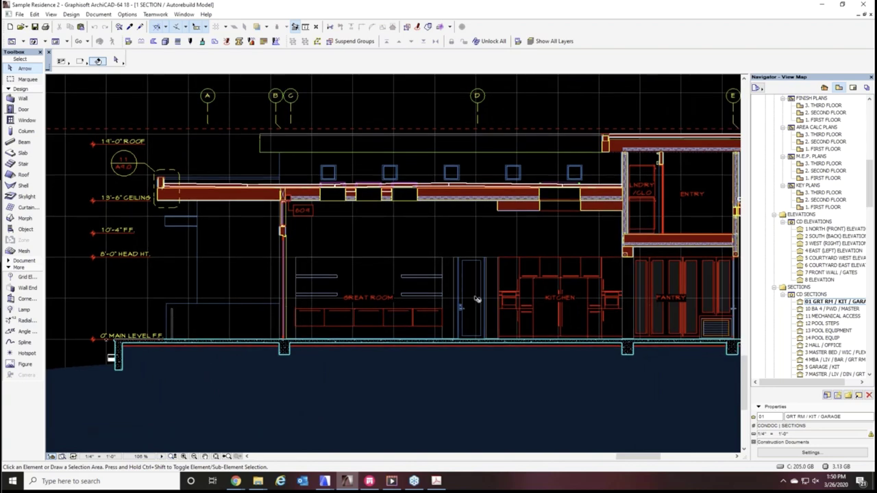
scroll(405, 309, up, 2)
scroll(349, 257, up, 1)
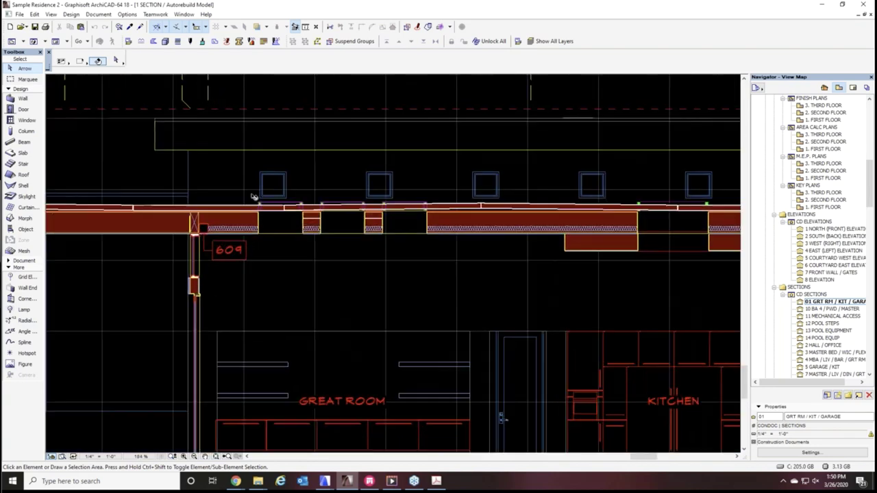
middle_drag(260, 241, 401, 265)
scroll(432, 272, up, 1)
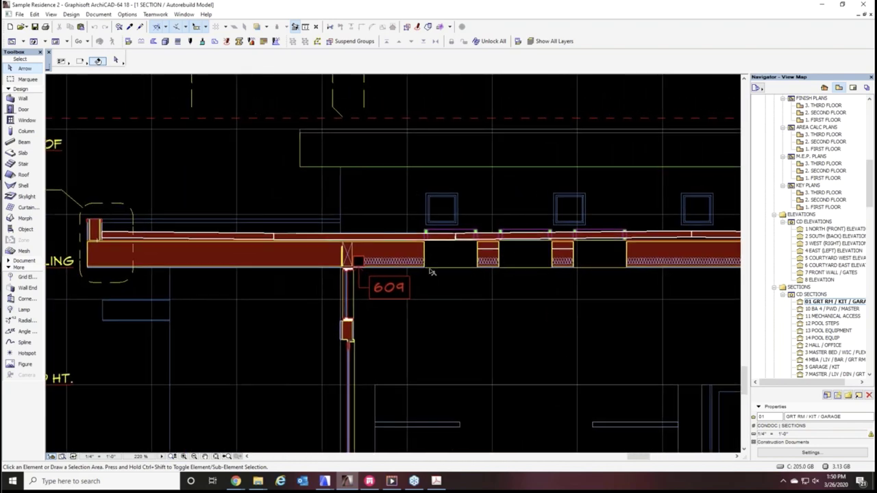
click(405, 239)
right_click(404, 237)
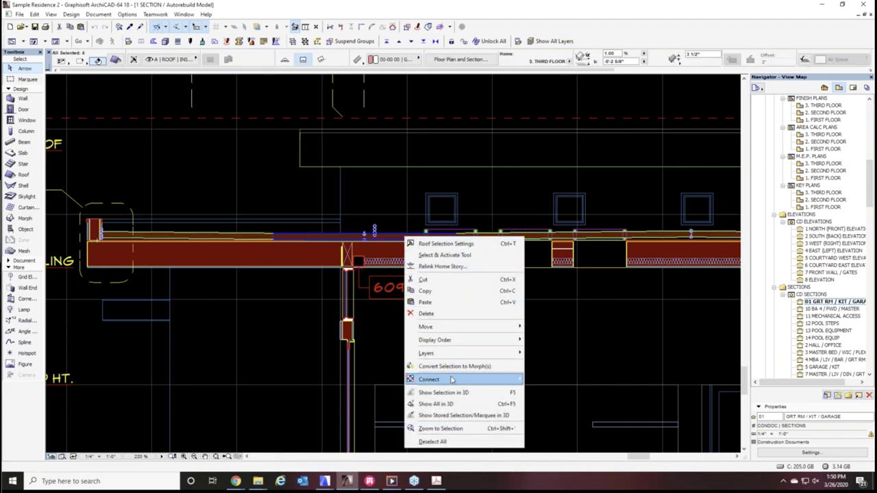
mouse_move(453, 354)
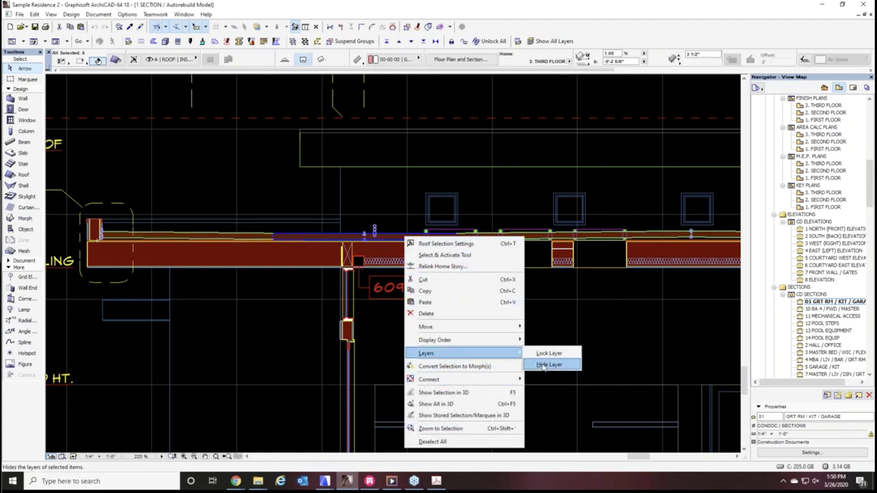
click(548, 365)
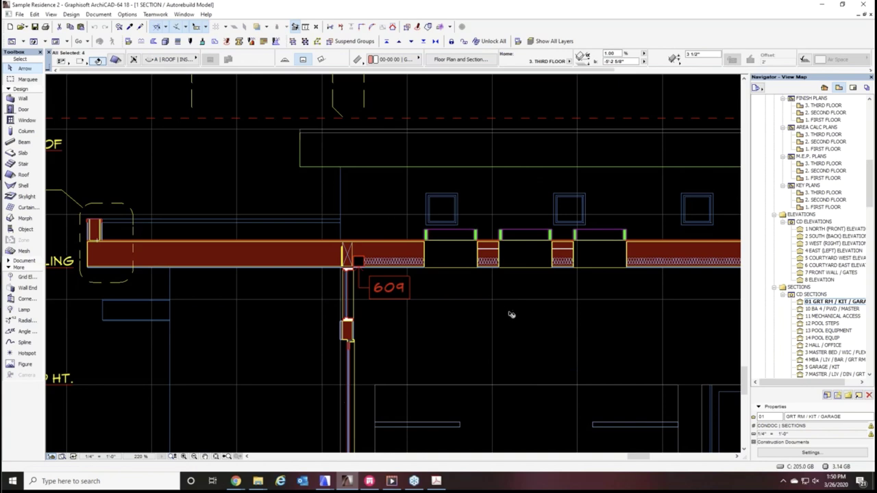
Suspend groups and select only the cap of the roof parapet beside the LNDRY/CLO room
scroll(295, 243, down, 2)
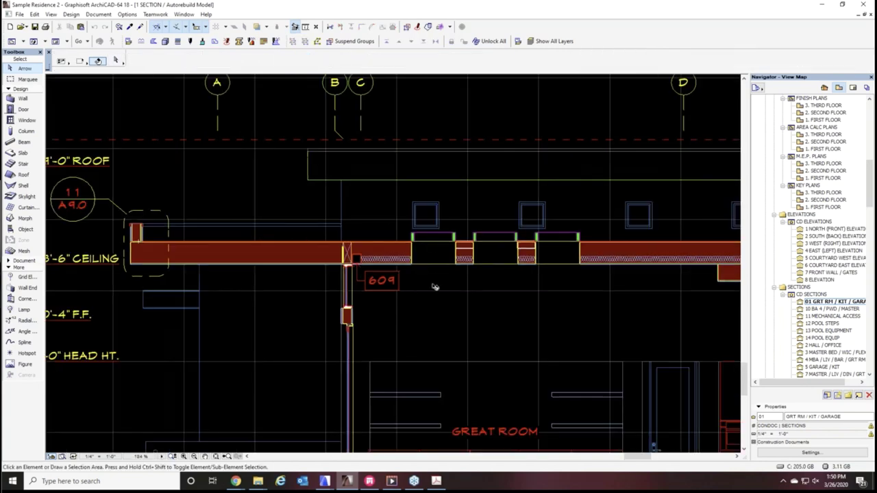
middle_drag(581, 313, 298, 287)
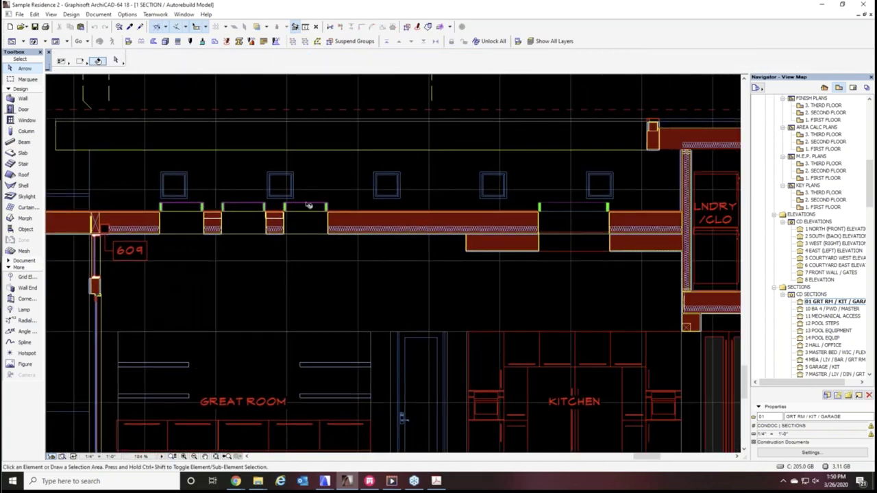
middle_drag(566, 303, 395, 307)
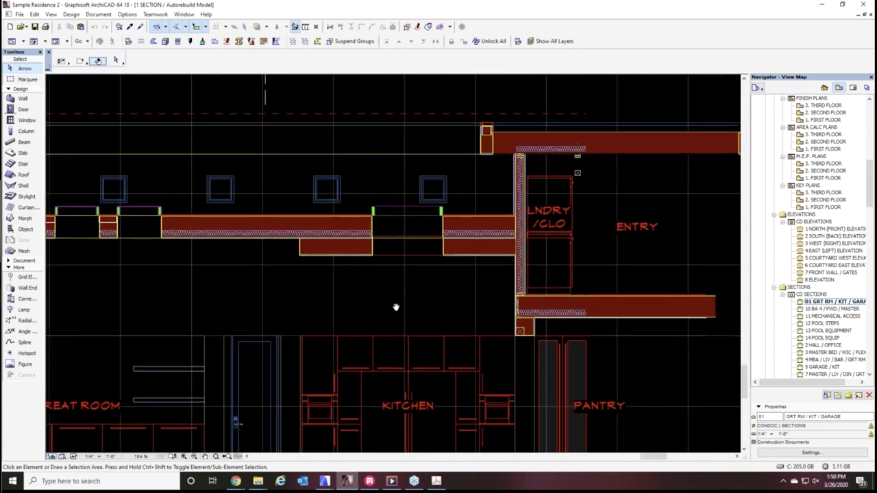
scroll(486, 134, up, 8)
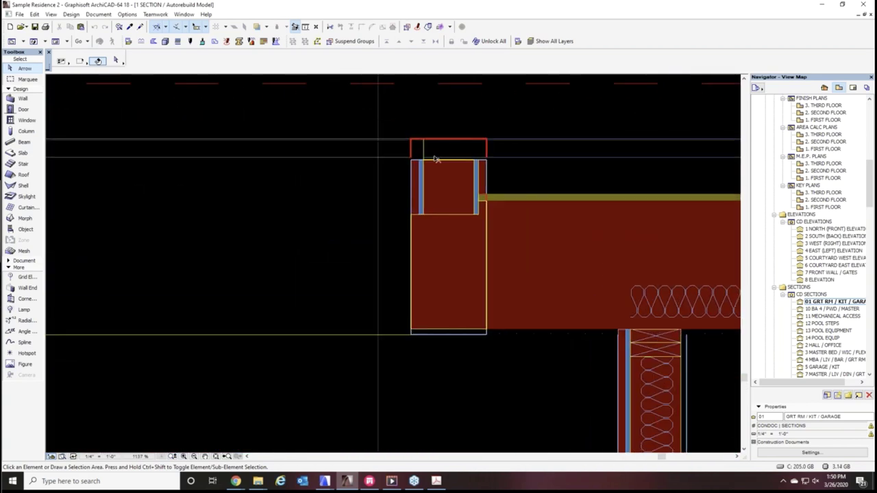
key(ctrl+a)
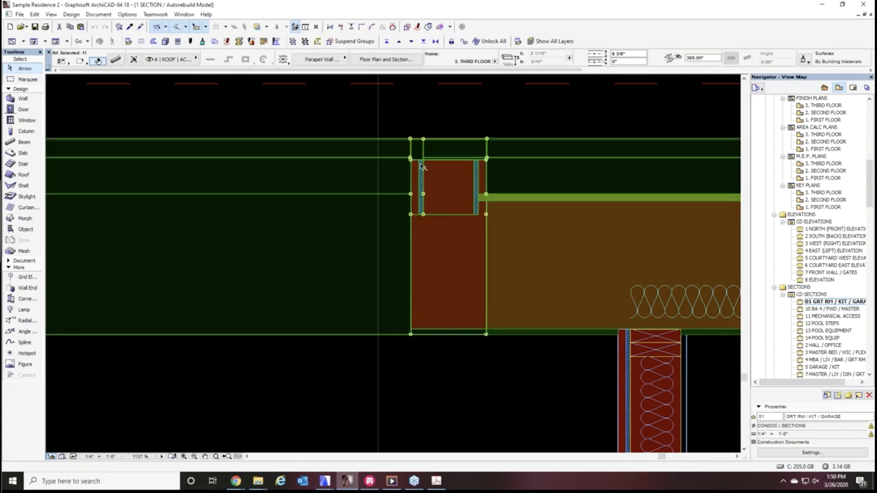
key(Escape)
click(373, 39)
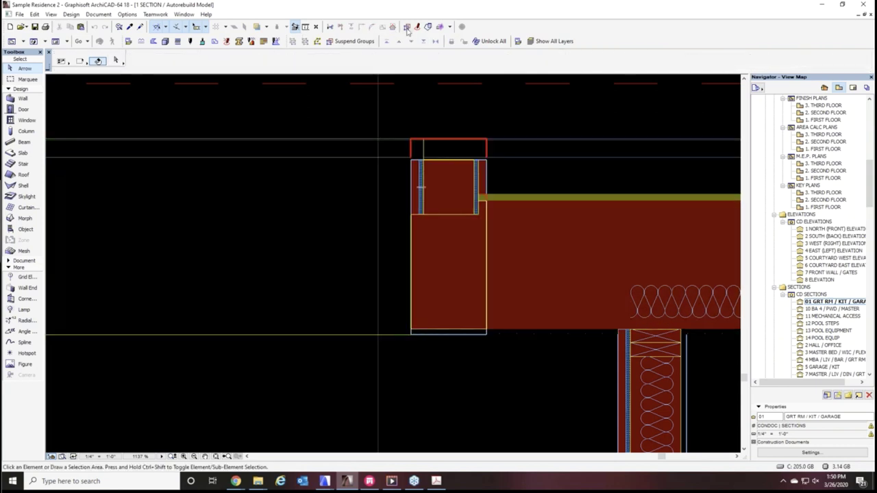
click(487, 159)
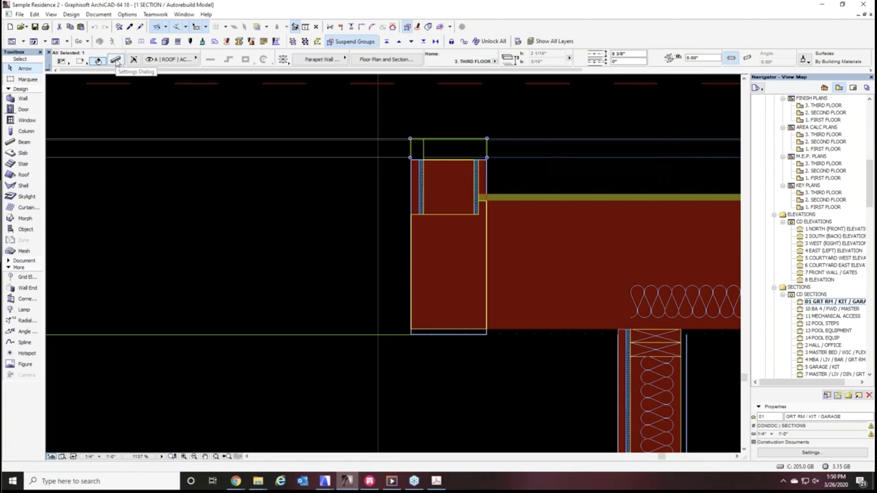
Clear the parapet selection and select the steel W beam in the wall between the entry and the garage roof
scroll(404, 186, down, 10)
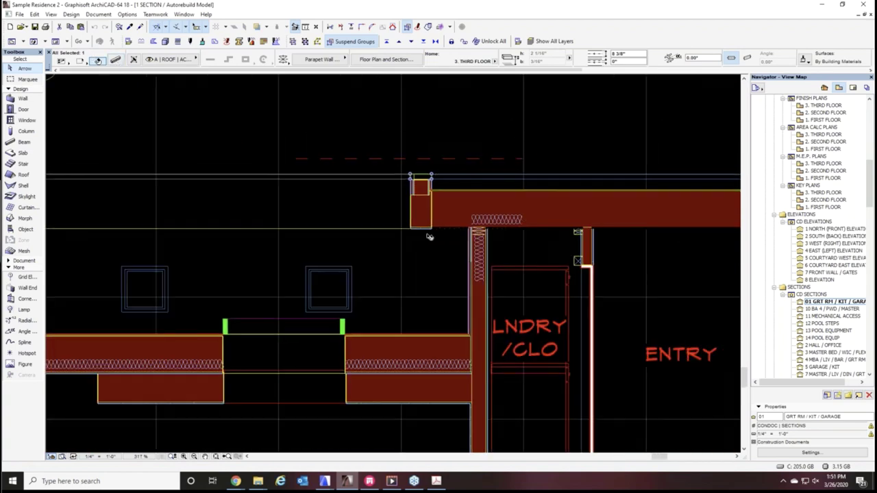
scroll(459, 252, down, 3)
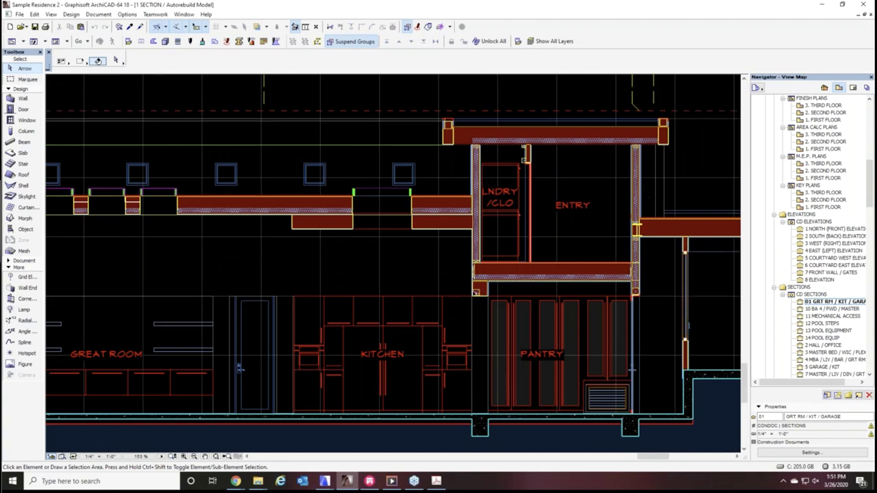
middle_drag(479, 370, 396, 326)
scroll(528, 170, up, 4)
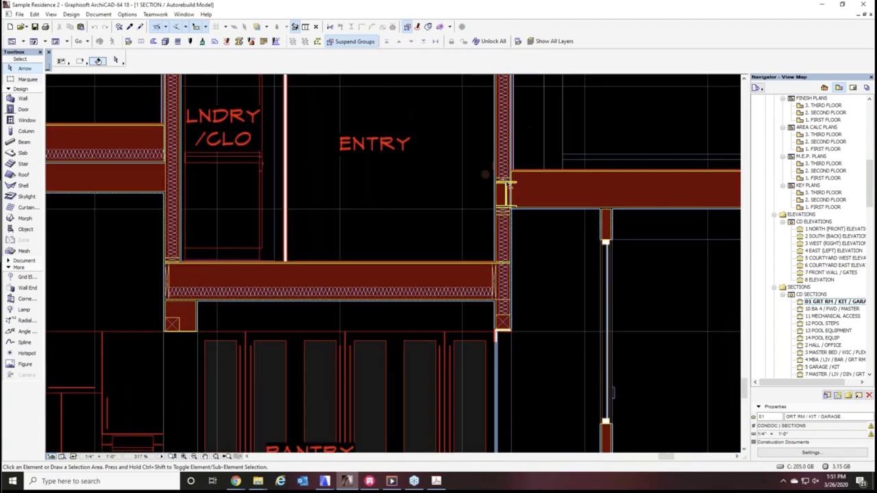
click(510, 186)
click(507, 196)
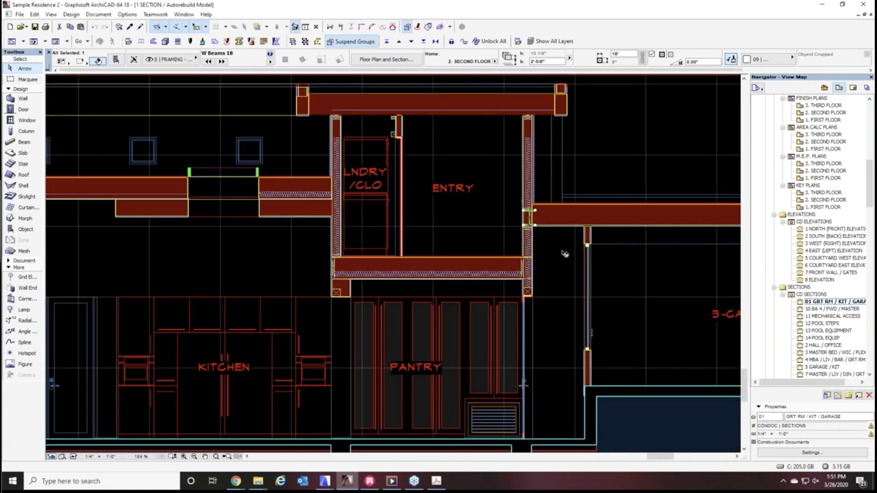
Review the great room, kitchen and pantry in the section and clear the steel beam selection
scroll(563, 251, down, 3)
scroll(452, 304, down, 2)
middle_drag(379, 313, 480, 308)
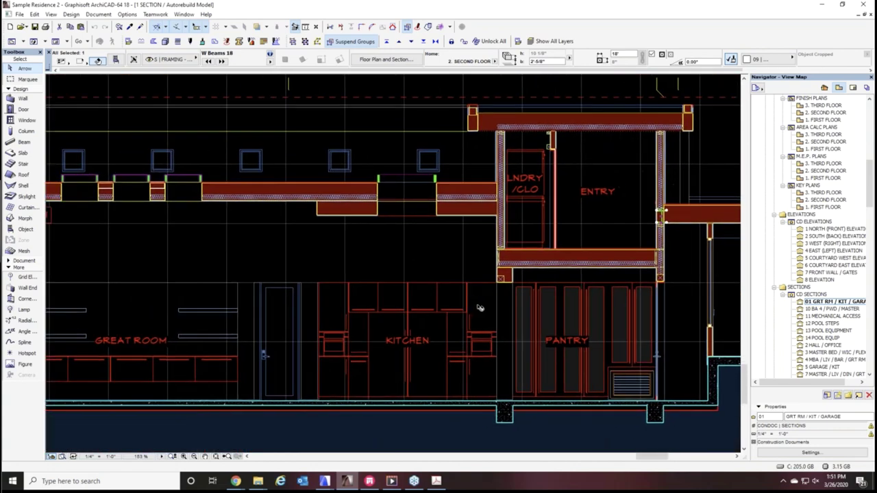
scroll(480, 308, down, 1)
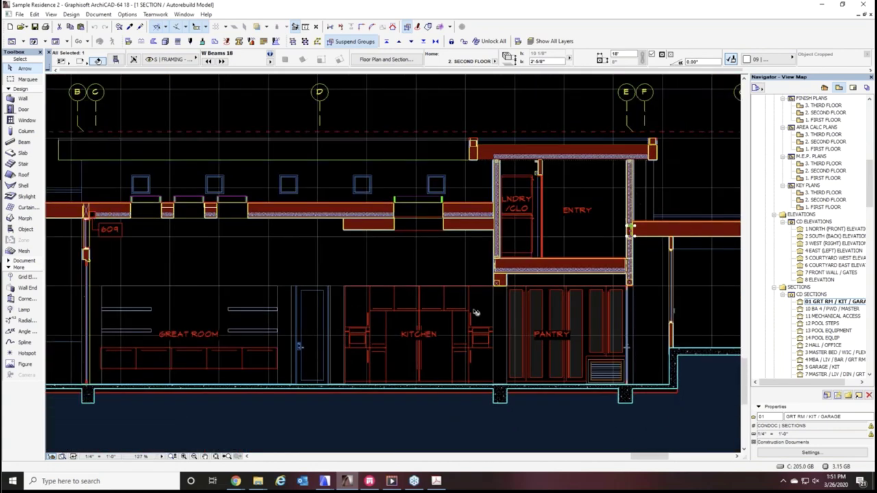
middle_drag(357, 317, 431, 318)
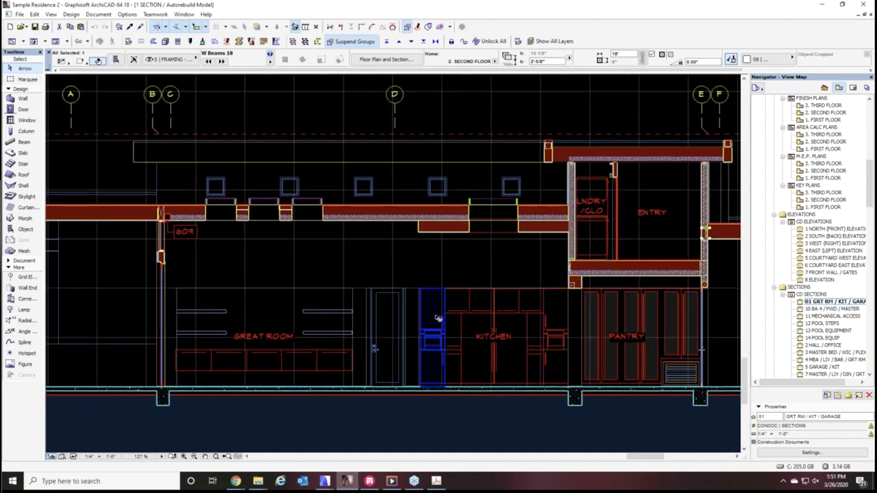
key(Escape)
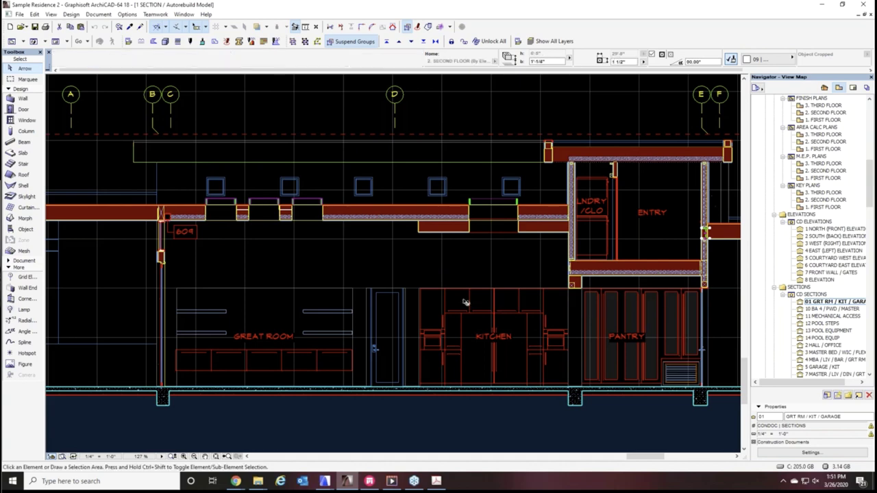
Examine the full building section from the 3-car garage back to the great room and its outer roof overhang
scroll(291, 243, down, 2)
middle_drag(592, 291, 357, 286)
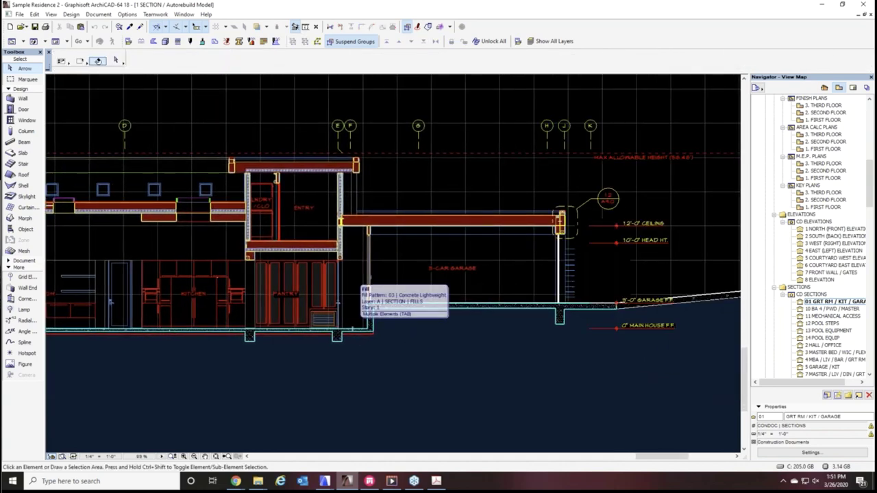
mouse_move(399, 347)
middle_down()
mouse_move(497, 338)
mouse_move(614, 348)
middle_up()
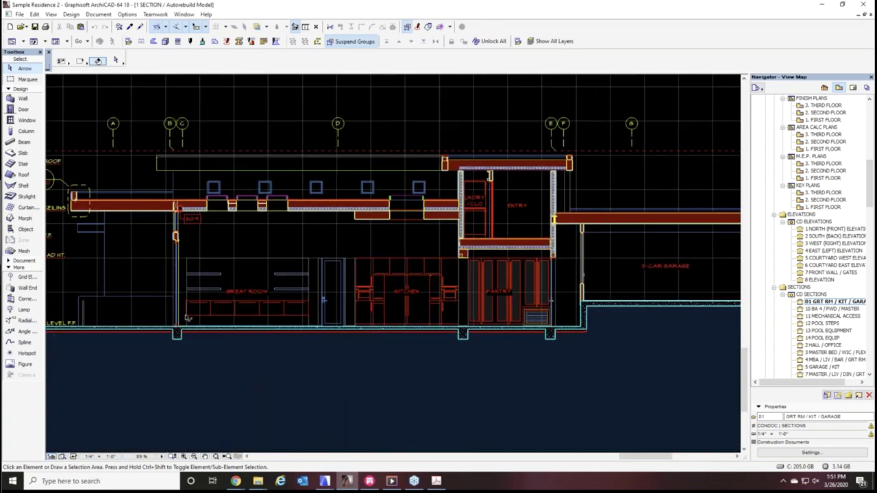
middle_drag(188, 319, 368, 313)
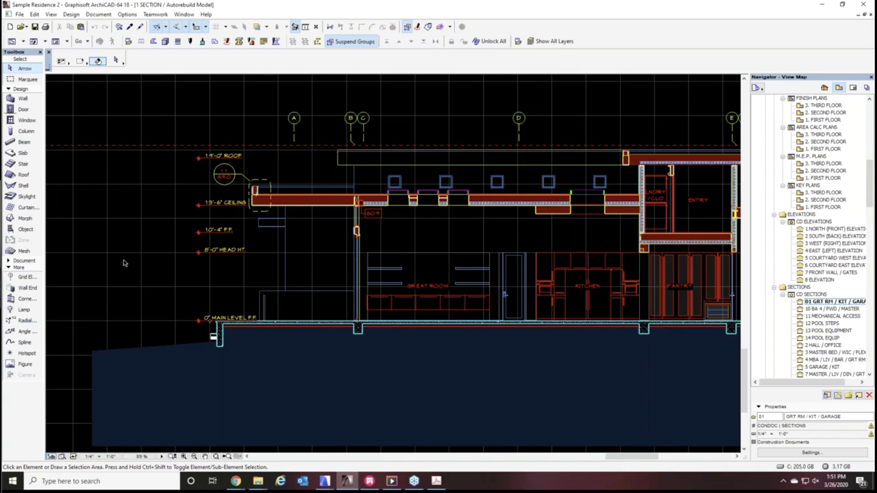
middle_drag(396, 290, 295, 300)
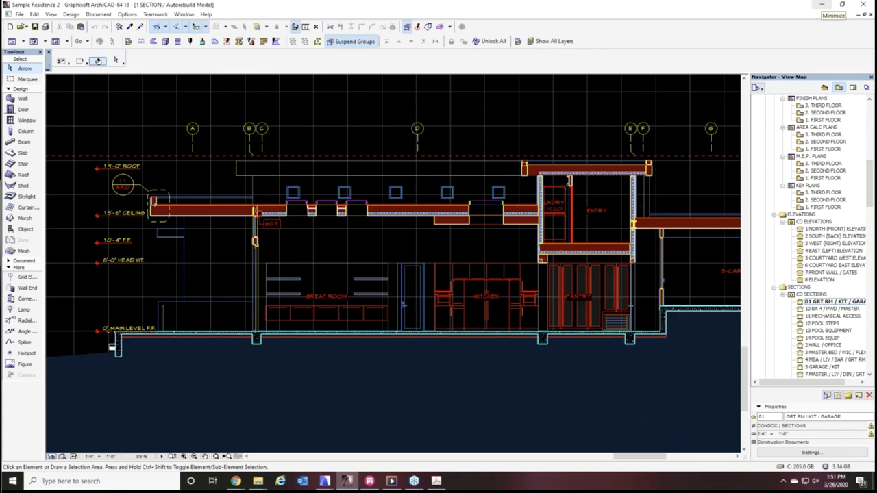
Switch to File Explorer and open the S2_Pictures PDF from the ArchiCAD Webinar_2020_03_26 folder
click(822, 5)
click(303, 172)
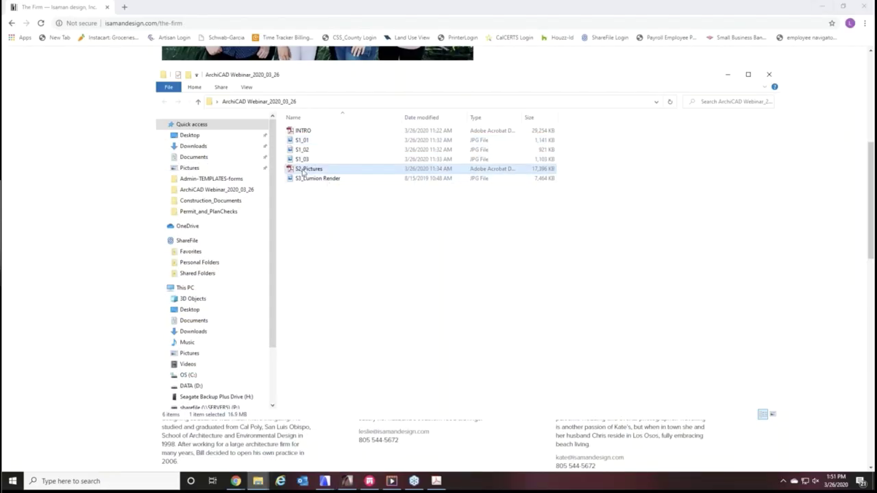
double_click(304, 171)
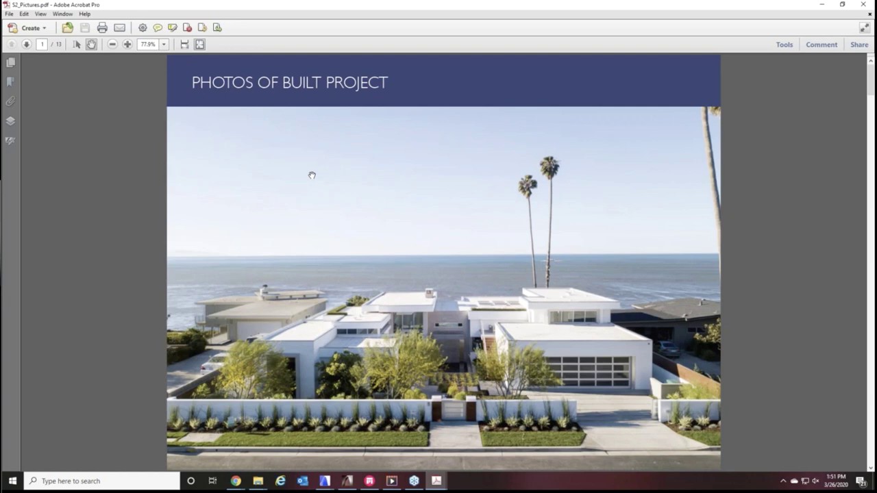
Page through the photos of the built project one by one up to the spa photo on page 12
click(27, 46)
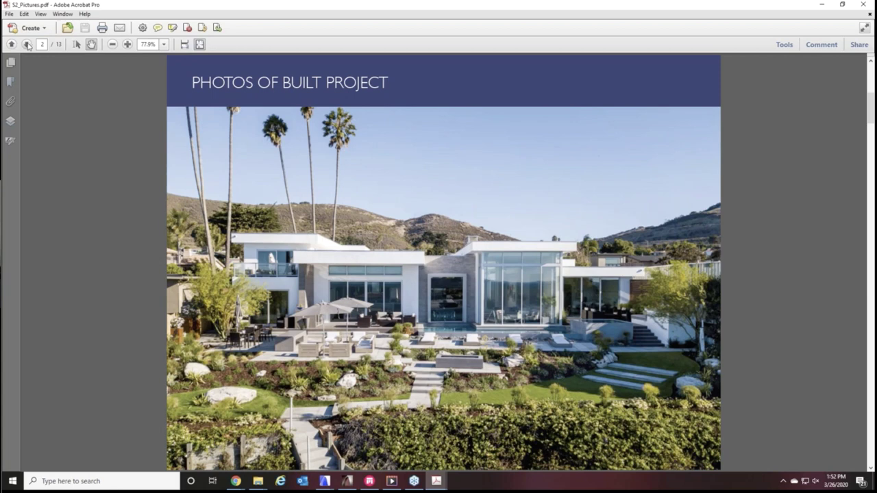
click(27, 45)
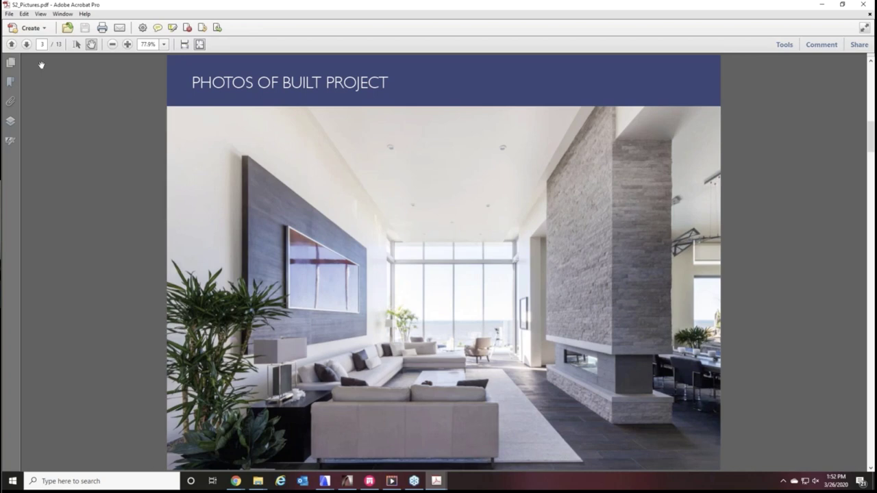
click(26, 44)
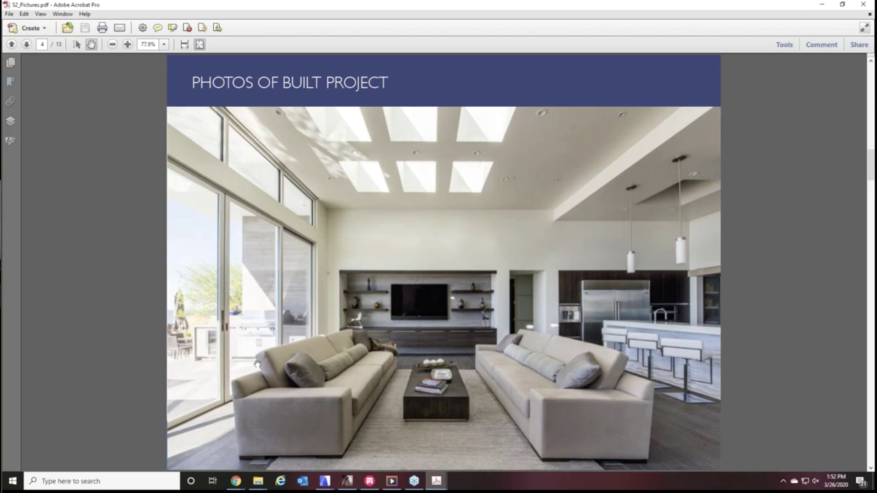
click(26, 44)
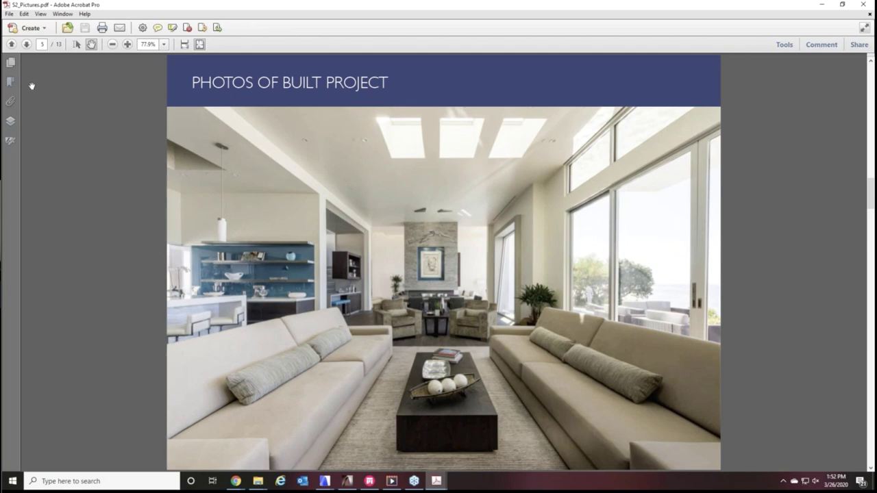
click(27, 45)
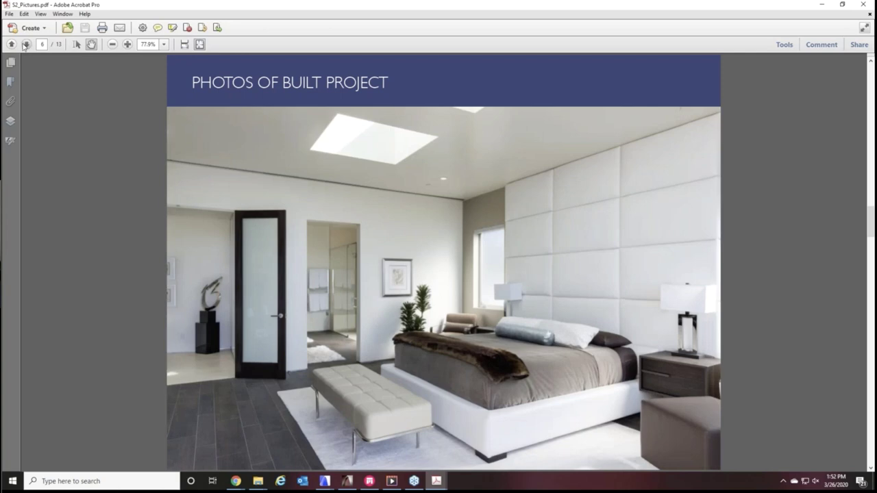
click(26, 44)
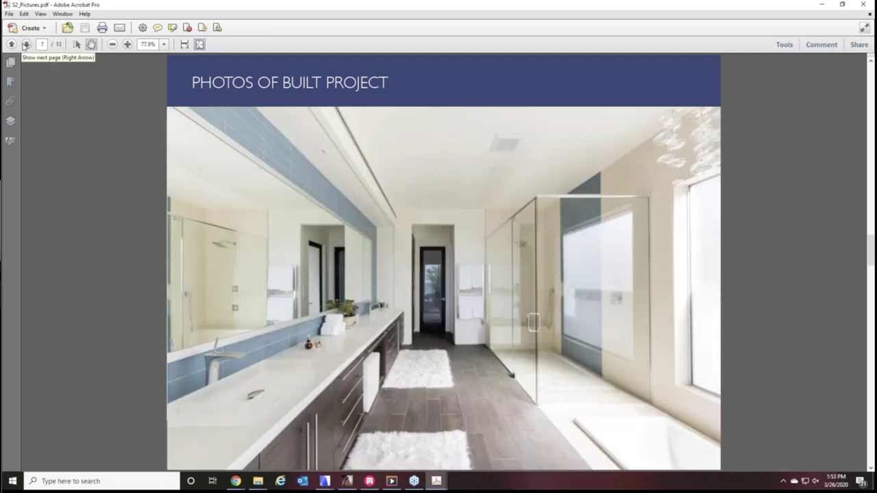
click(26, 45)
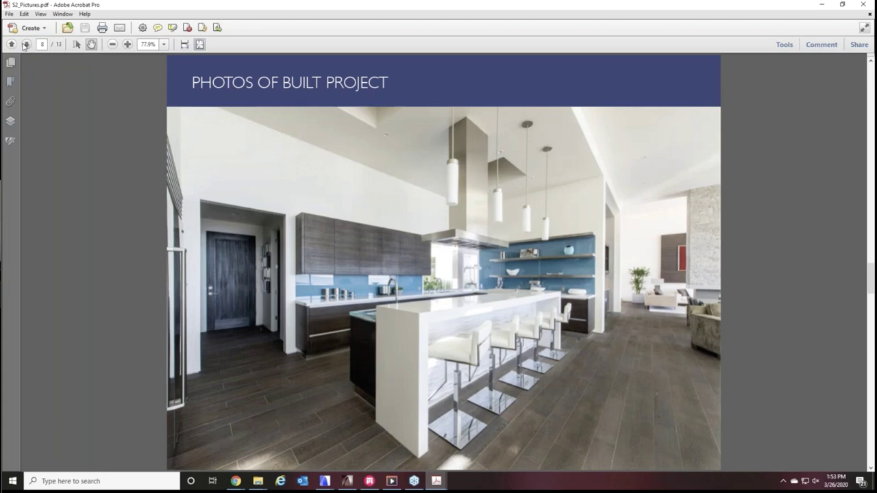
click(26, 45)
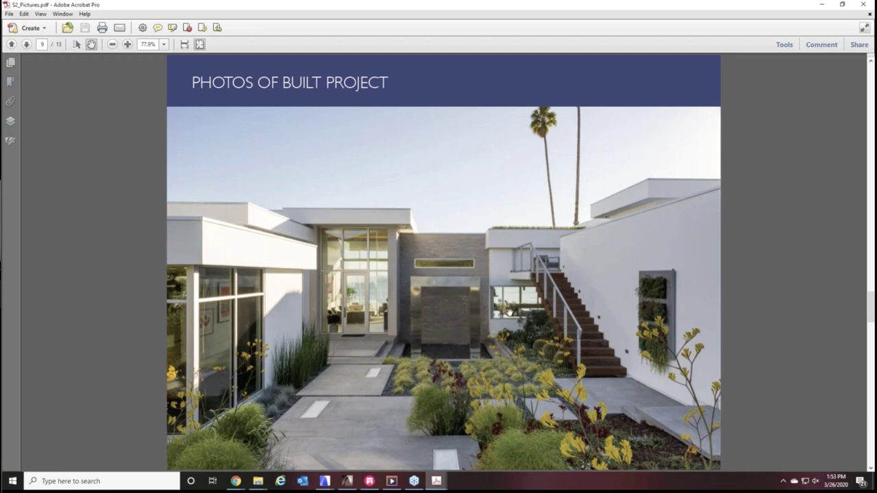
click(27, 44)
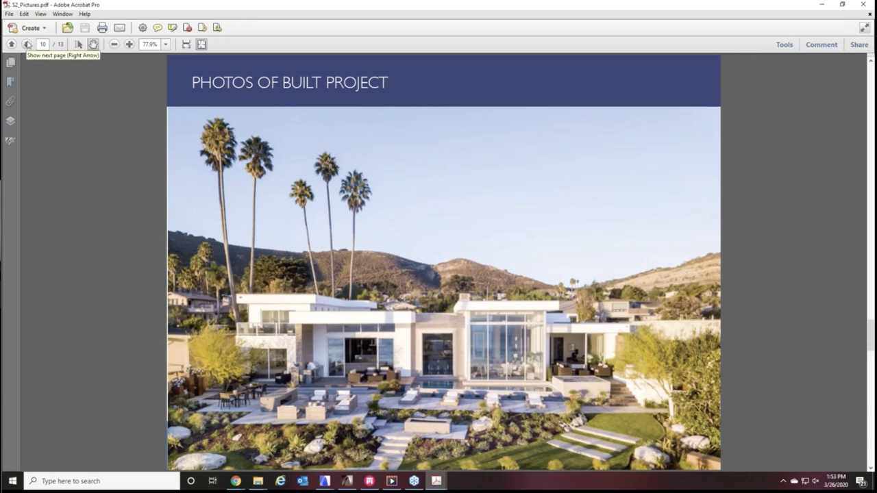
click(28, 44)
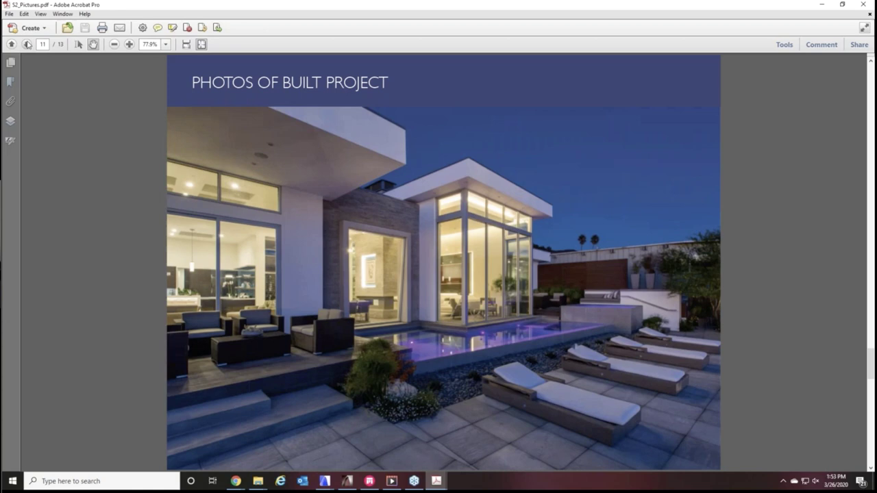
click(28, 44)
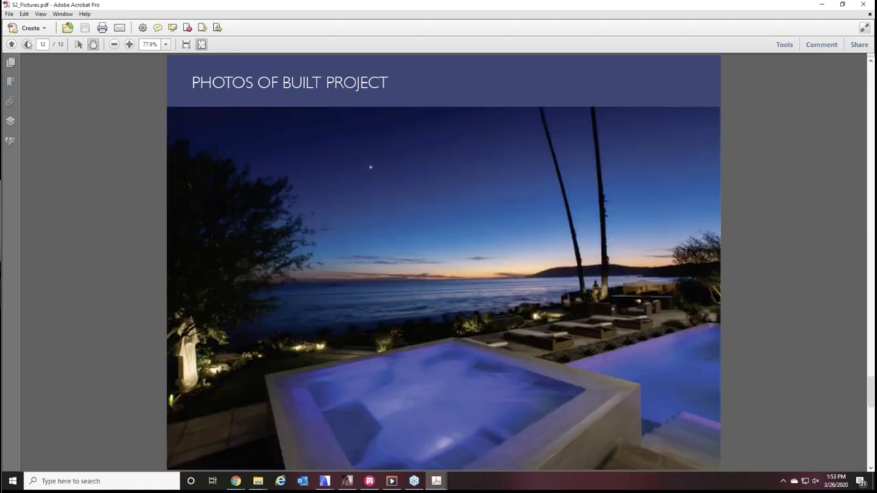
Go back to the rear exterior photo on page 10 and continue forward to the kitchen photo on page 13
click(11, 45)
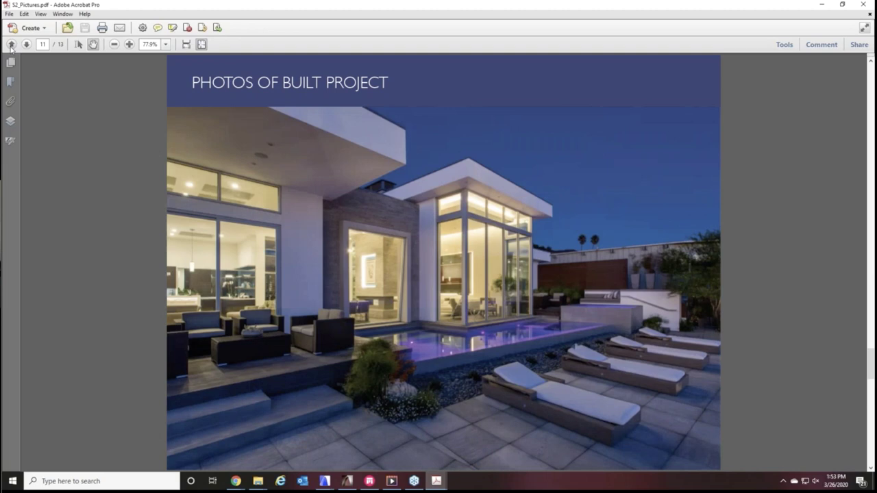
click(11, 45)
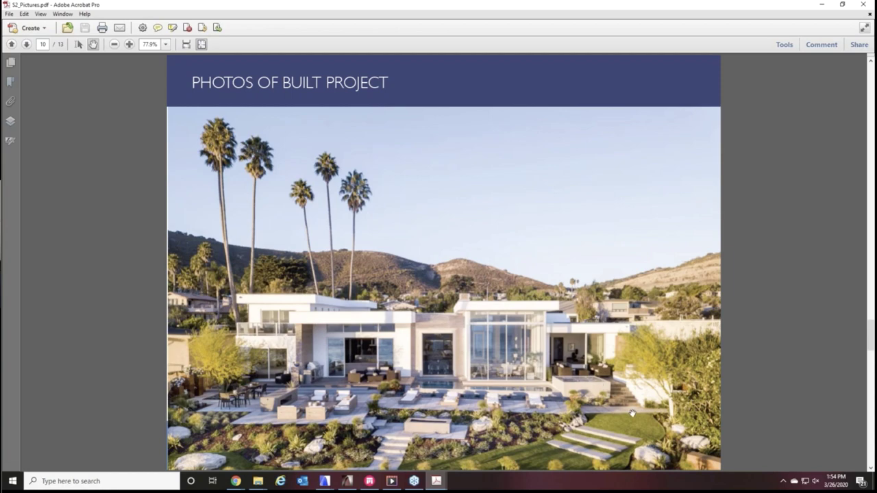
click(27, 44)
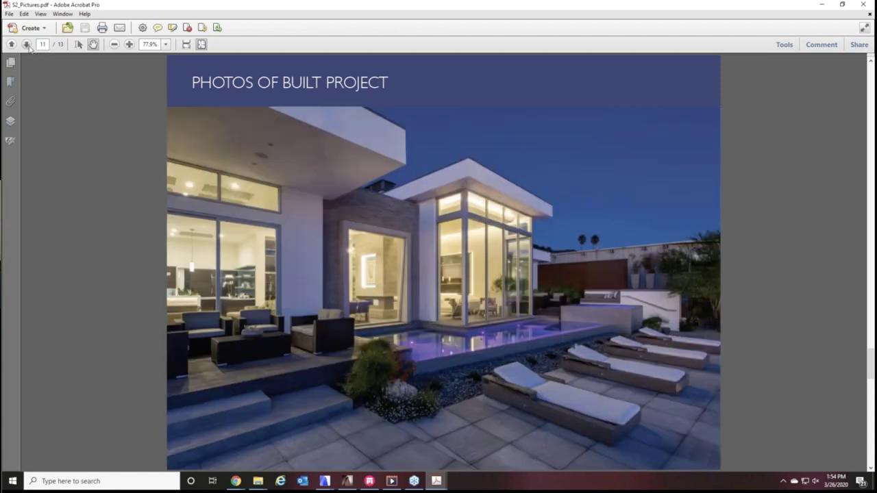
click(28, 44)
click(28, 45)
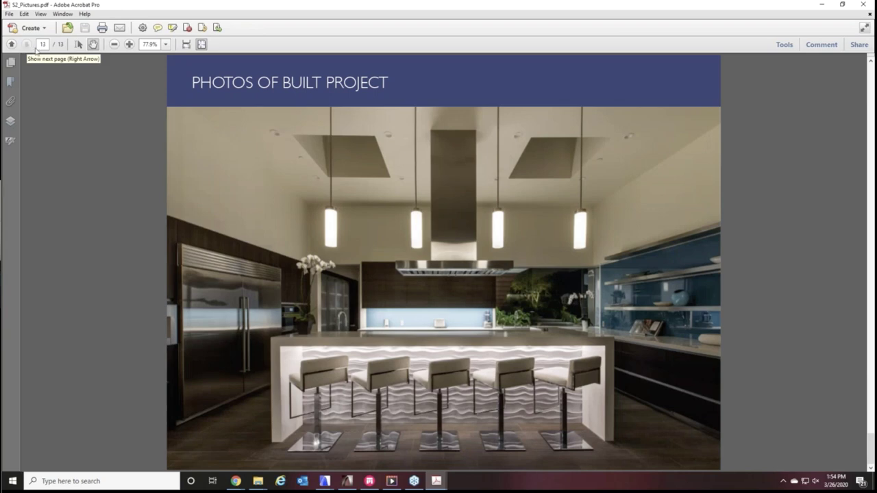
Close the photo PDF and switch to ArchiCAD 21 with the Sample Residence 3 model, maximizing its window
click(869, 5)
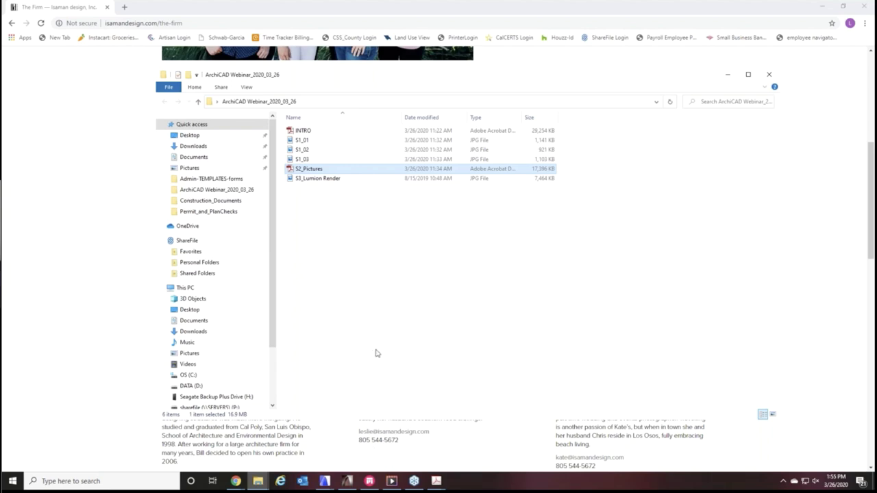
click(324, 481)
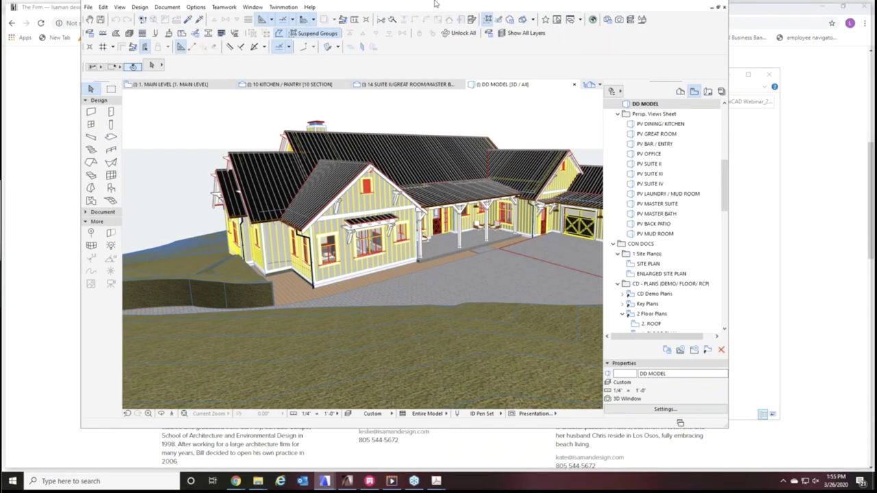
double_click(434, 4)
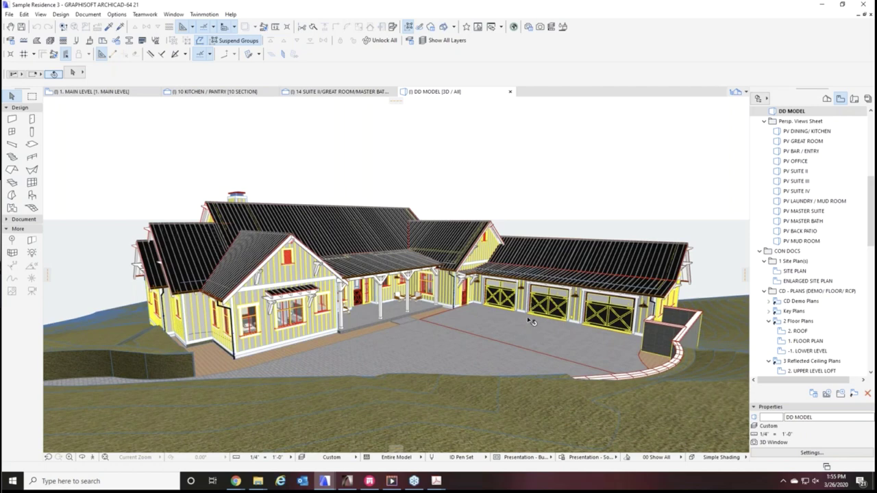
Hide the C | MESH (TERRAIN) layer in the 3D model through the layer settings
scroll(520, 348, down, 3)
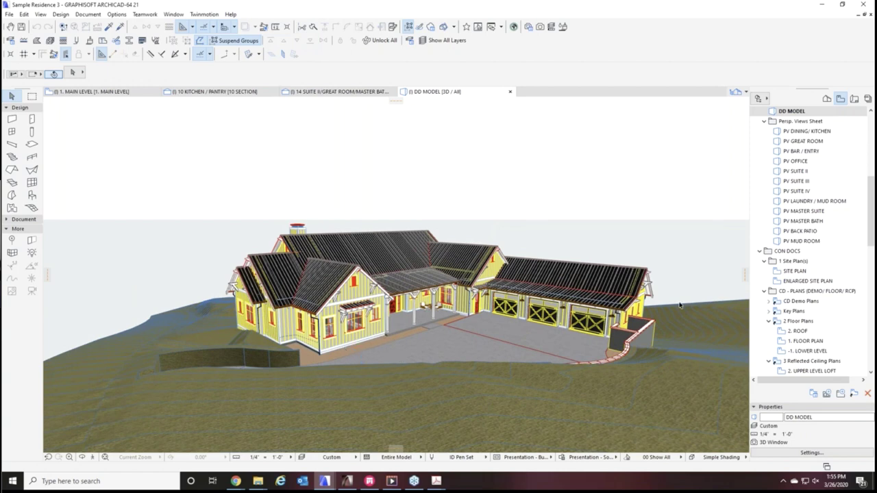
key(ctrl+l)
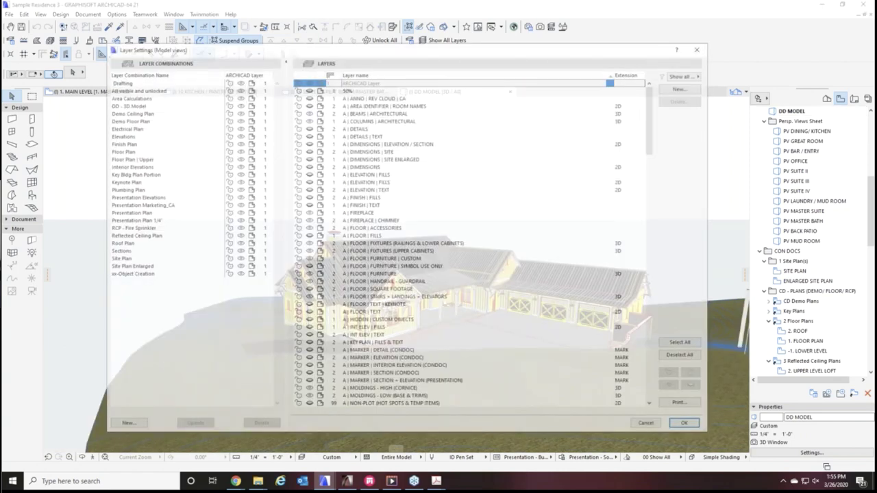
scroll(409, 312, down, 3)
scroll(409, 312, down, 20)
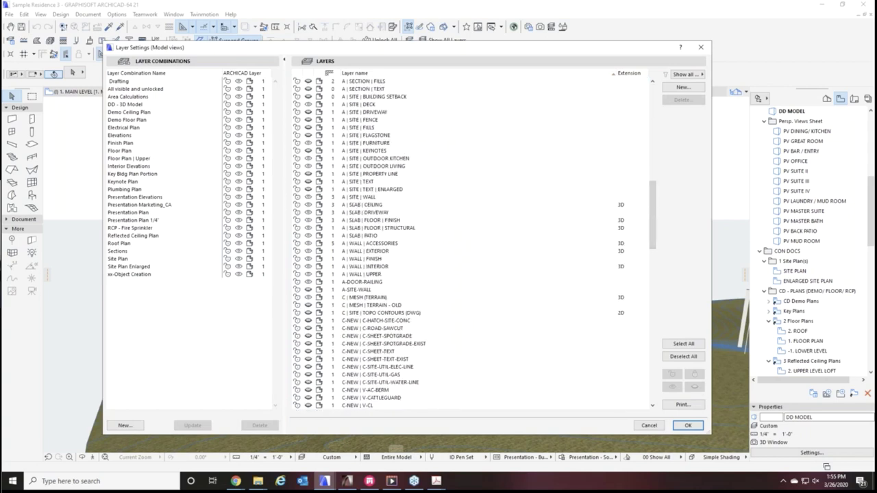
click(360, 298)
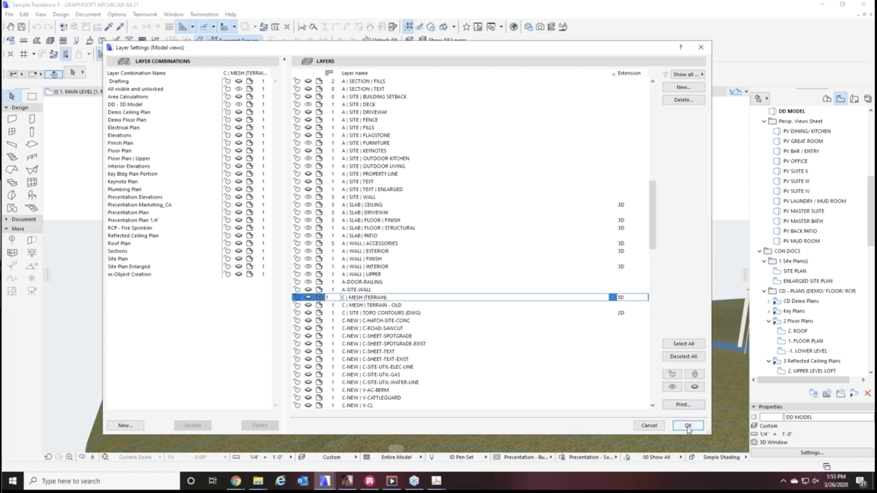
click(688, 425)
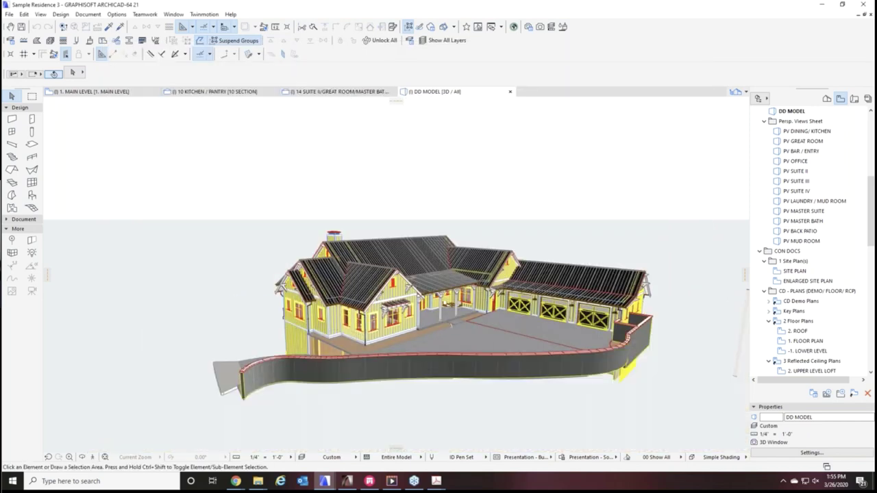
Examine the residence's front exterior in 3D, including the gabled wing, entry porch, paved driveway and garage doors
scroll(431, 347, up, 3)
scroll(423, 359, up, 2)
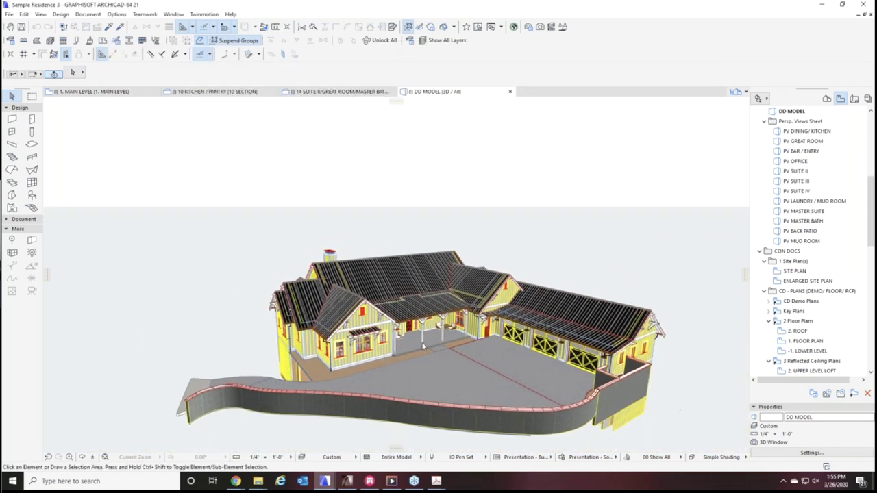
scroll(476, 315, up, 3)
scroll(474, 356, up, 4)
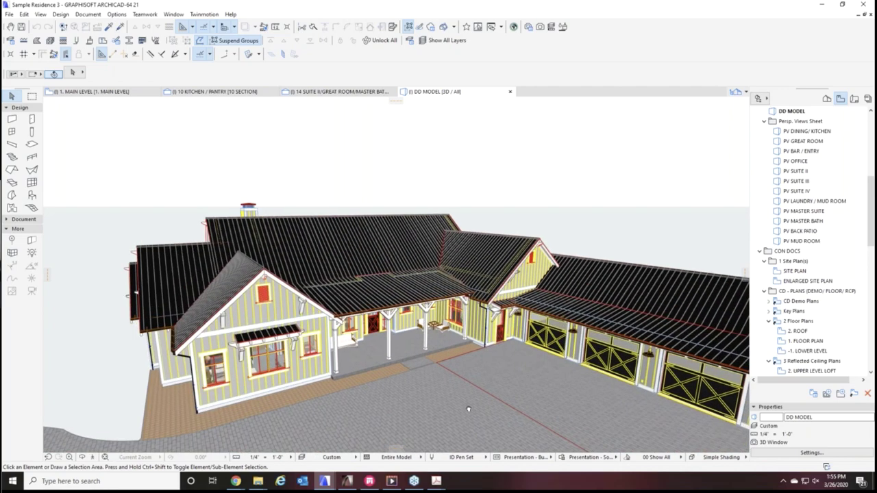
scroll(472, 396, up, 2)
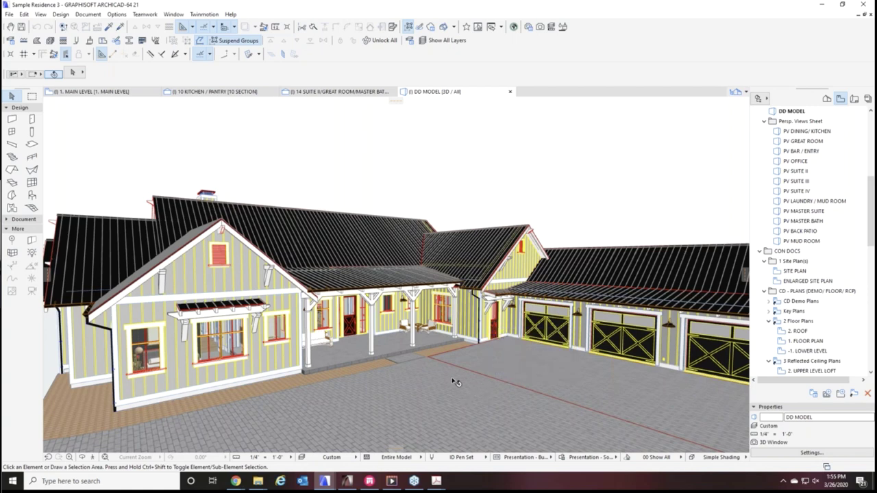
shift+middle_drag(437, 381, 394, 382)
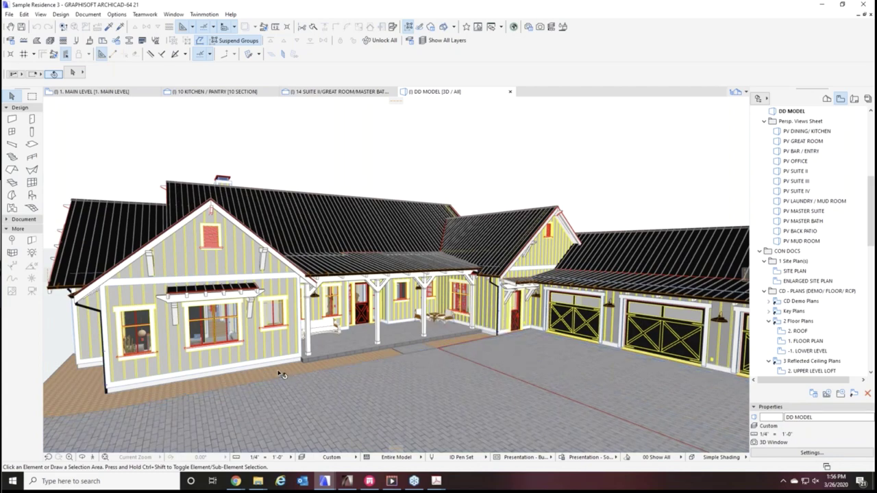
scroll(281, 374, up, 2)
scroll(248, 367, up, 2)
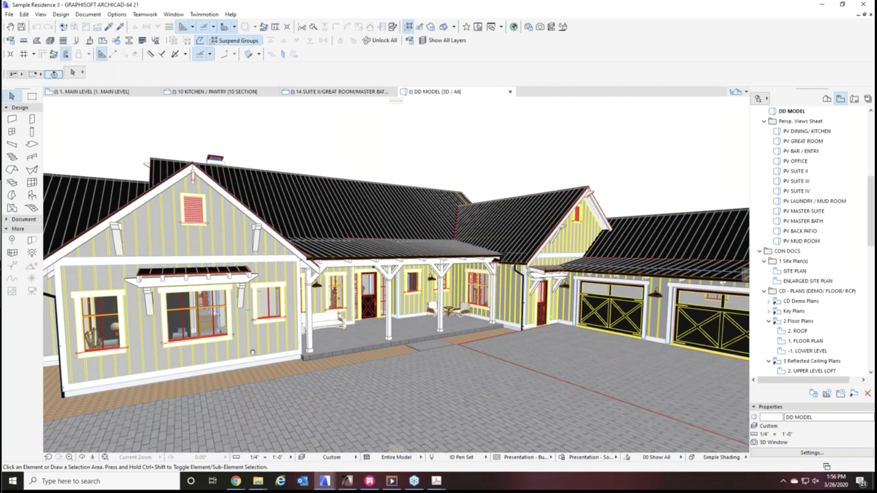
scroll(252, 353, up, 5)
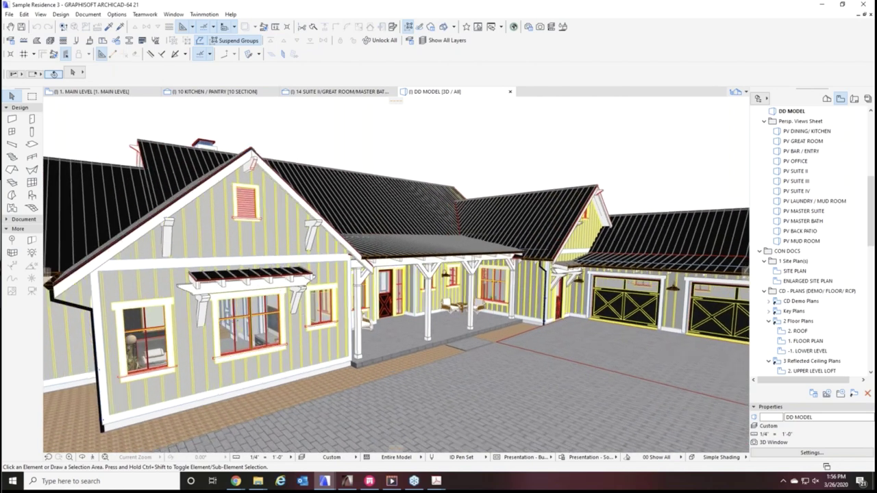
Examine the board-and-batten siding, windows and small pergola on the front gabled wing in the 3D model
scroll(349, 357, up, 5)
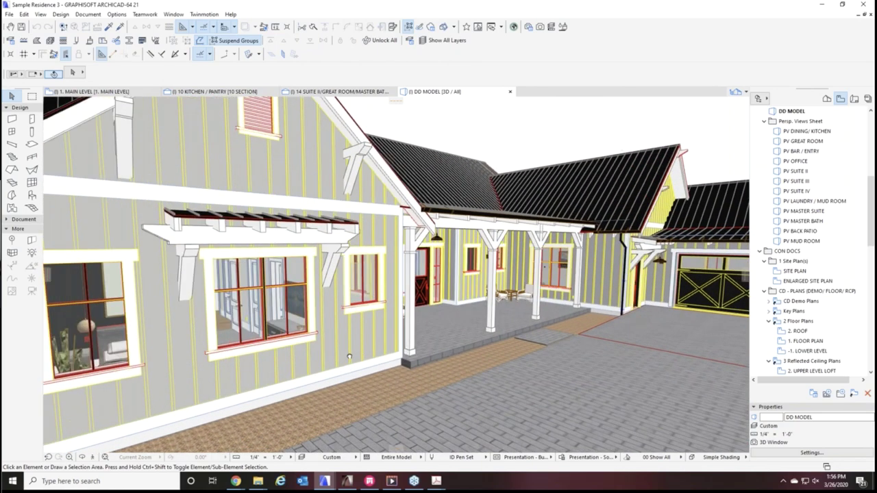
scroll(350, 357, up, 3)
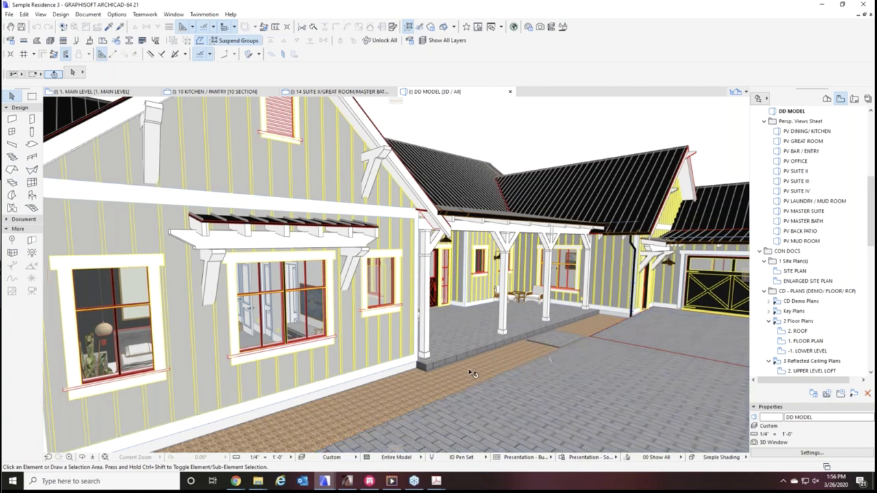
shift+middle_drag(527, 386, 413, 359)
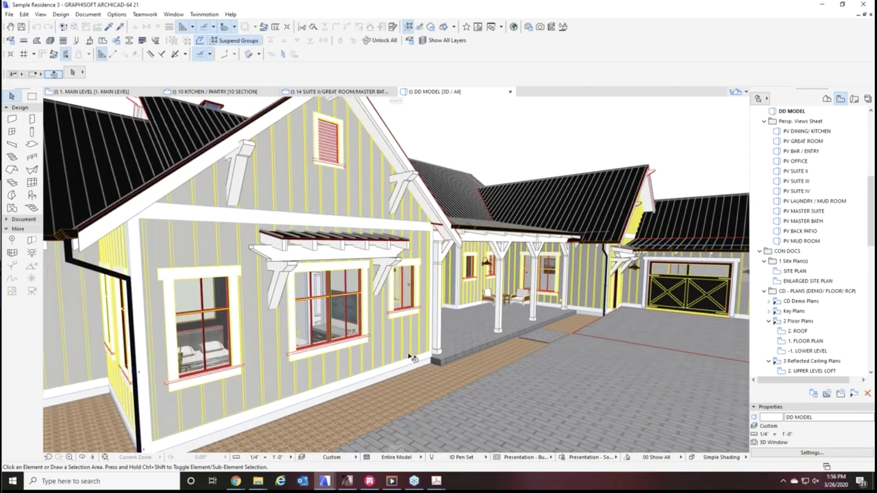
Bring up the 1. MAIN LEVEL plan and select the exterior wall along the Master Suite's upper side
click(96, 91)
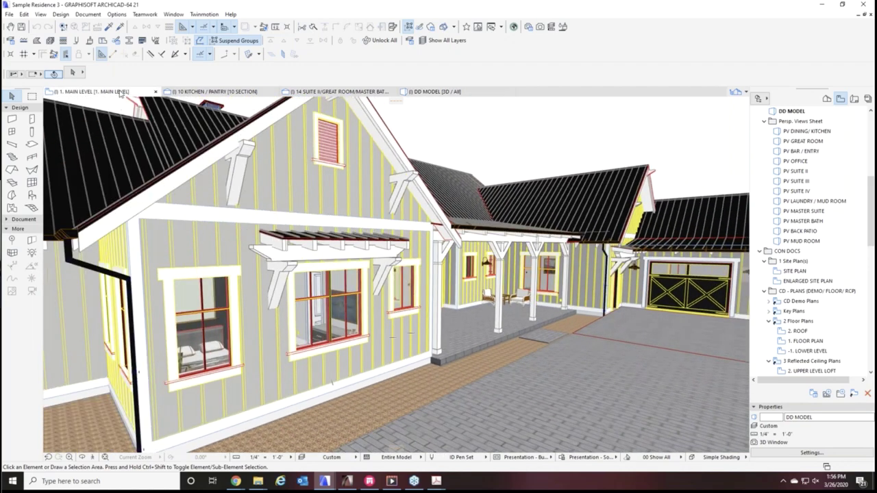
scroll(630, 186, up, 6)
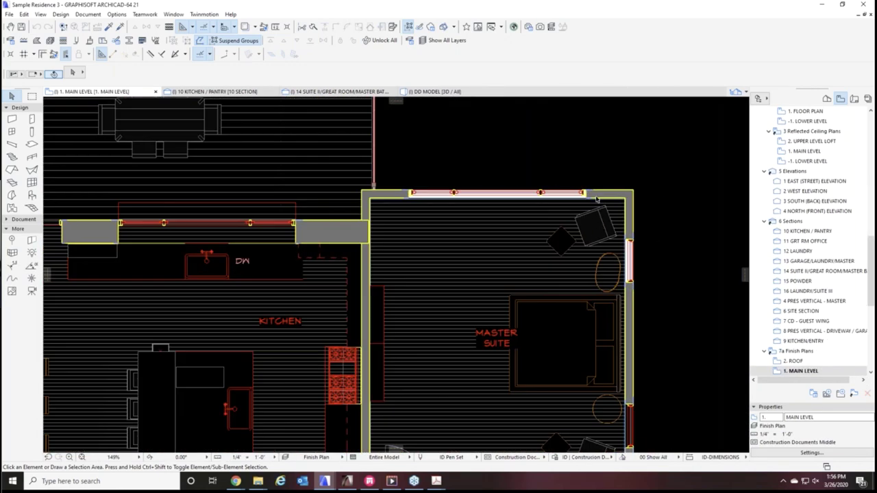
click(596, 196)
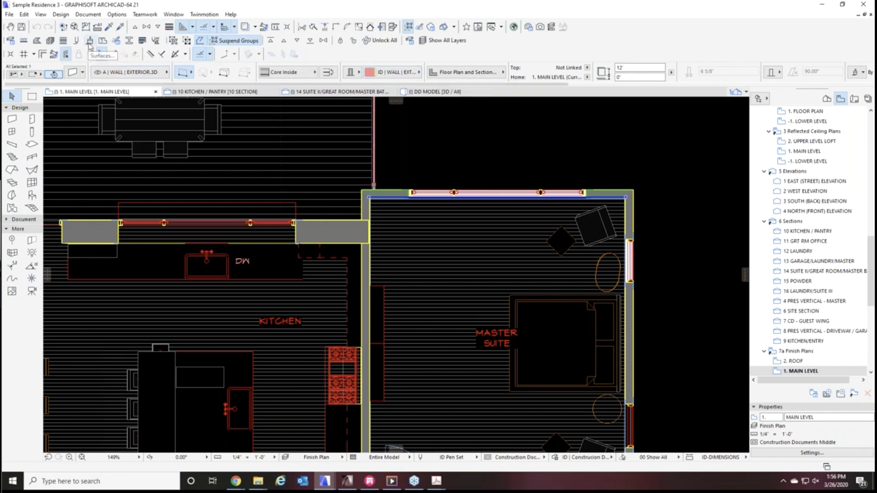
Review the skins of the ID | WALL | EXT | 2x6 B&B Base | G.B. composite and close the Composite Structures dialog
click(63, 41)
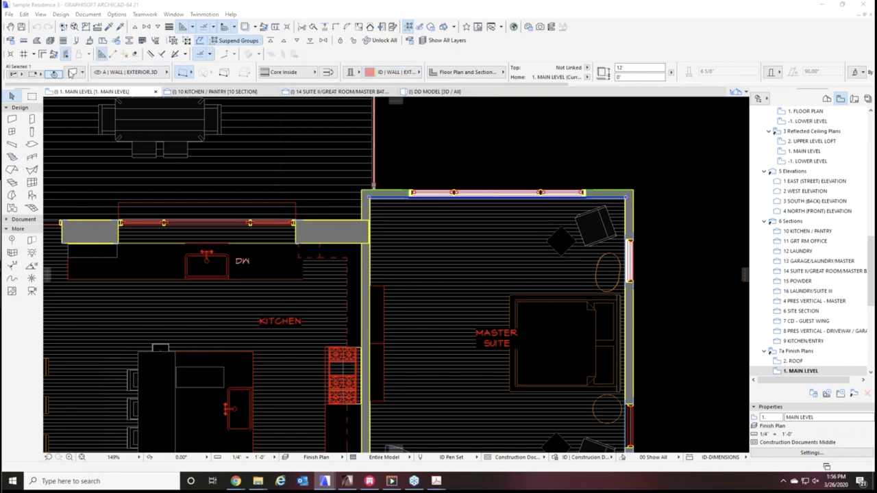
click(419, 116)
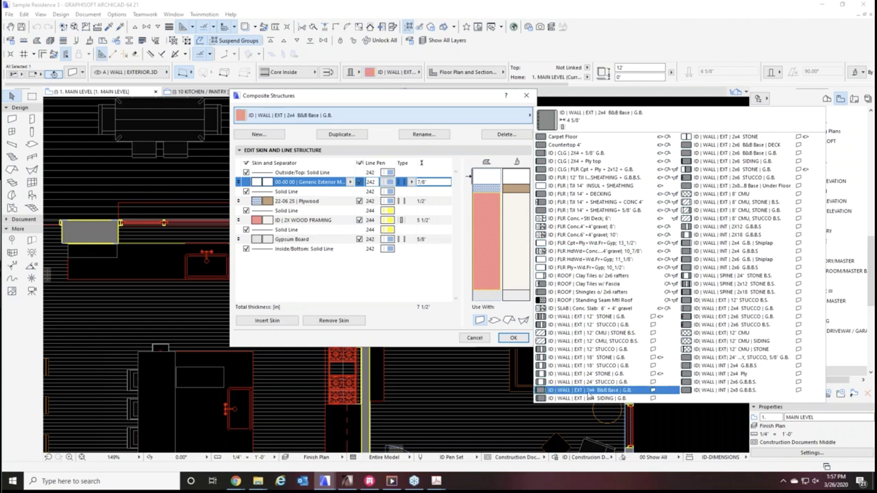
click(731, 153)
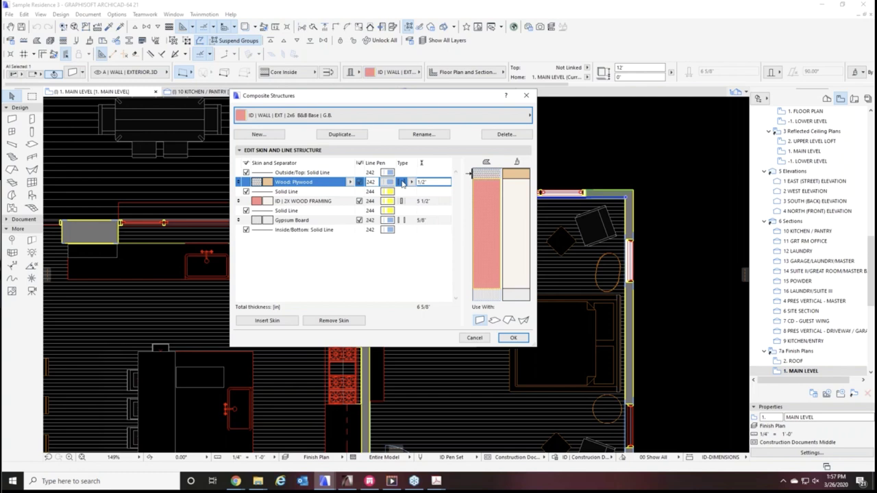
click(527, 95)
Make the A | WALL | ACCESSORIES layer visible in the main level plan through the layer settings
scroll(616, 185, up, 4)
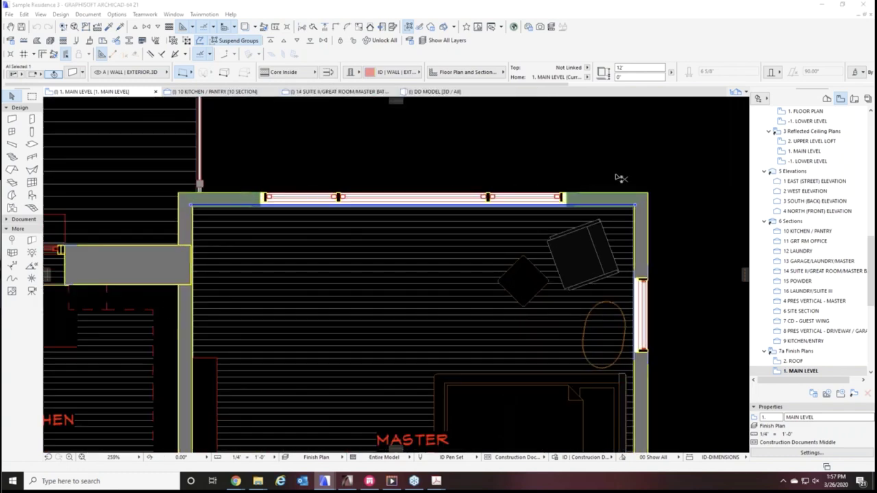
key(ctrl+l)
scroll(505, 247, down, 18)
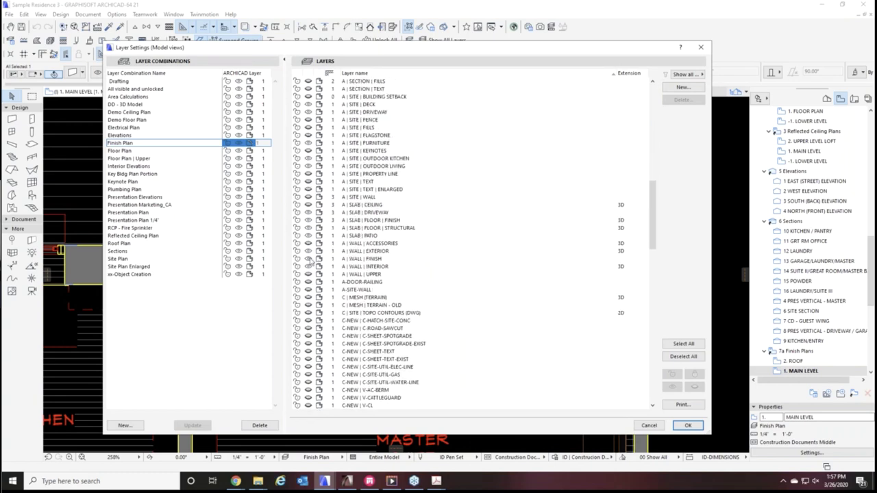
key(Return)
scroll(618, 190, up, 3)
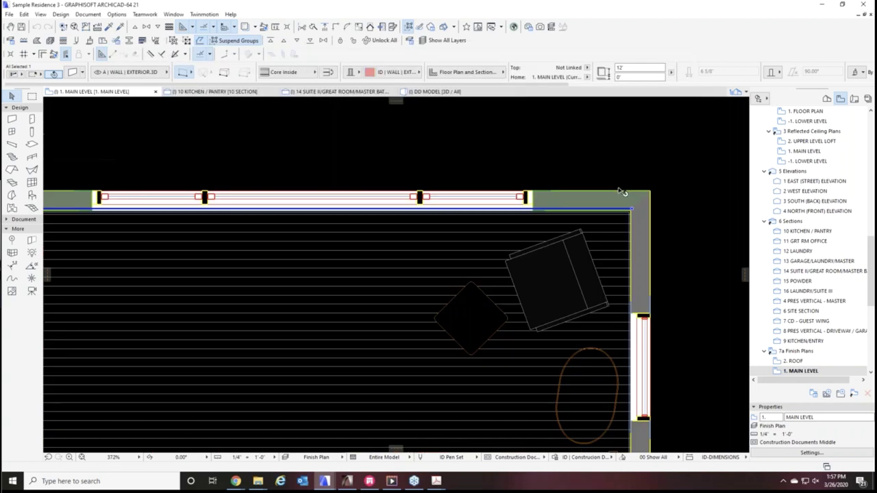
key(ctrl+l)
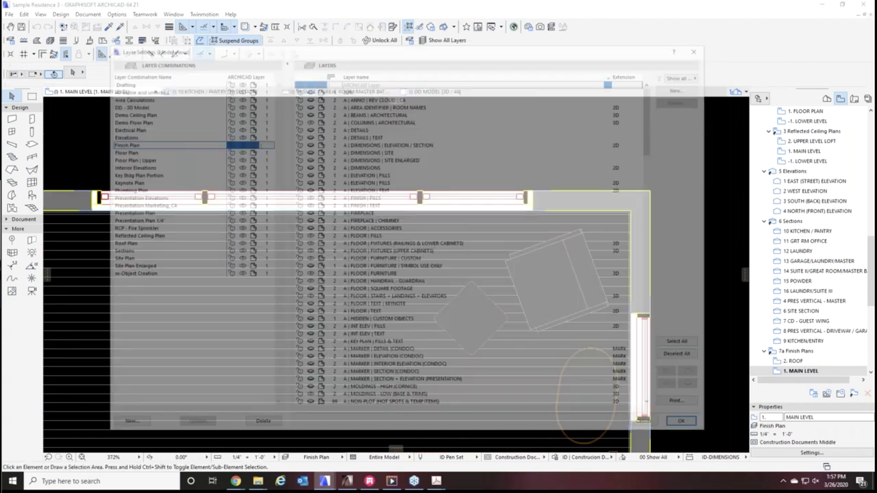
scroll(552, 238, down, 14)
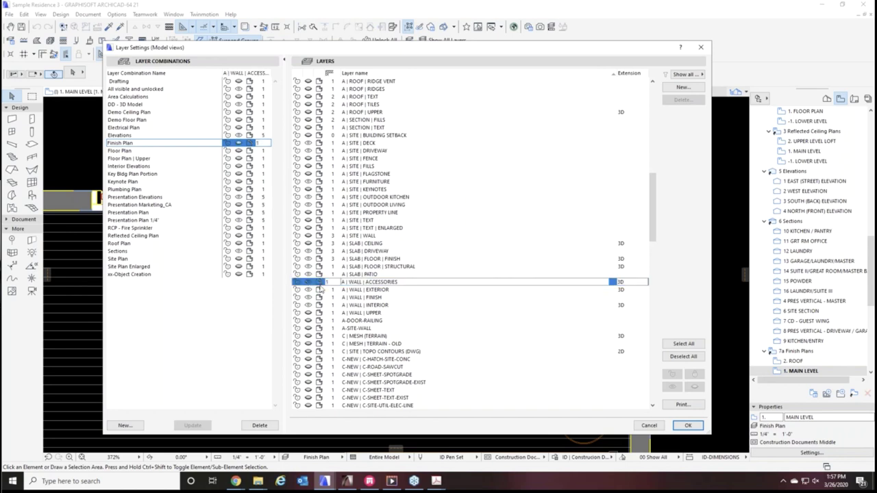
click(311, 283)
key(Return)
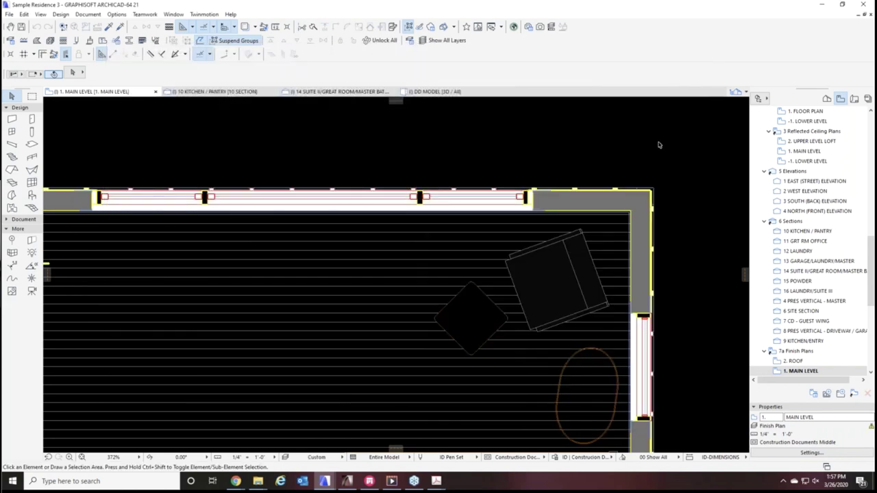
Select the accessory wall outside the Master Suite corner and examine its batten outline and settings
scroll(630, 182, up, 5)
click(624, 215)
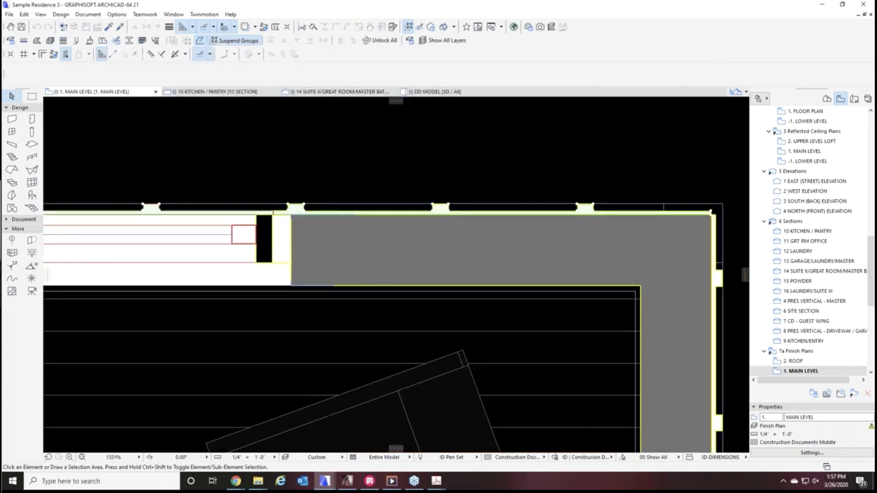
mouse_move(623, 216)
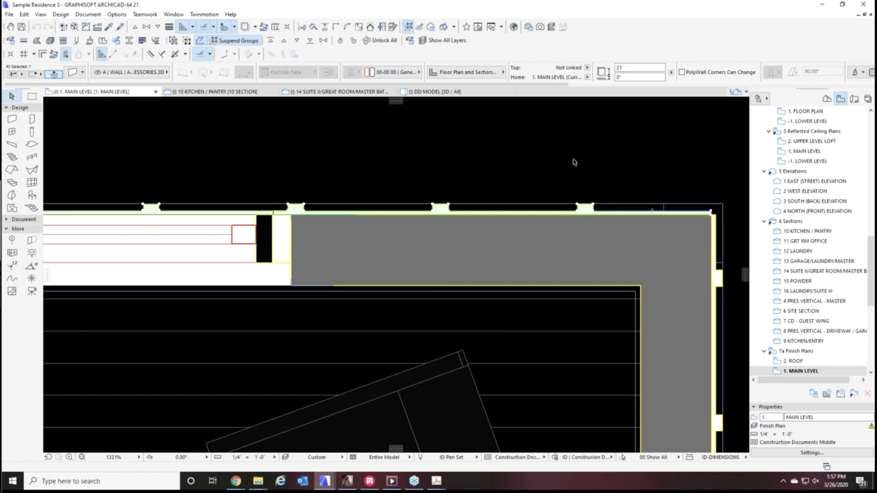
scroll(648, 239, down, 3)
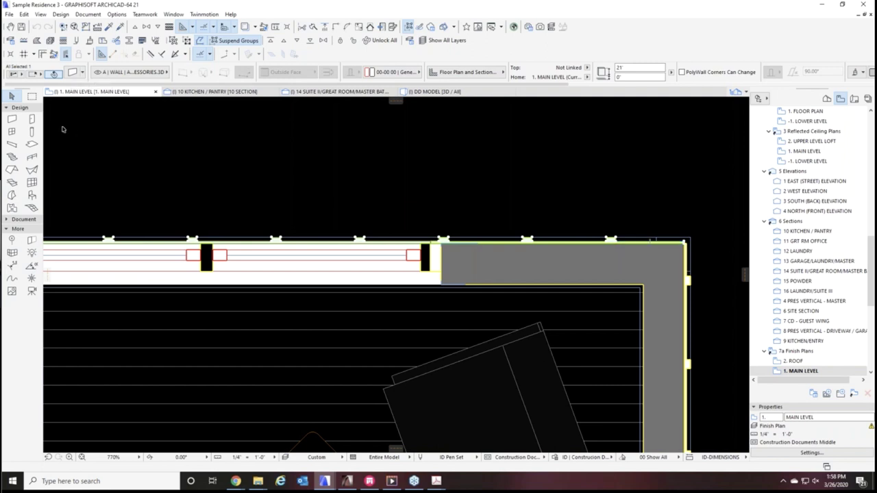
Set the Wall tool defaults to a basic Masonry: Brick structure with the polygonal geometry method
key(Escape)
click(13, 119)
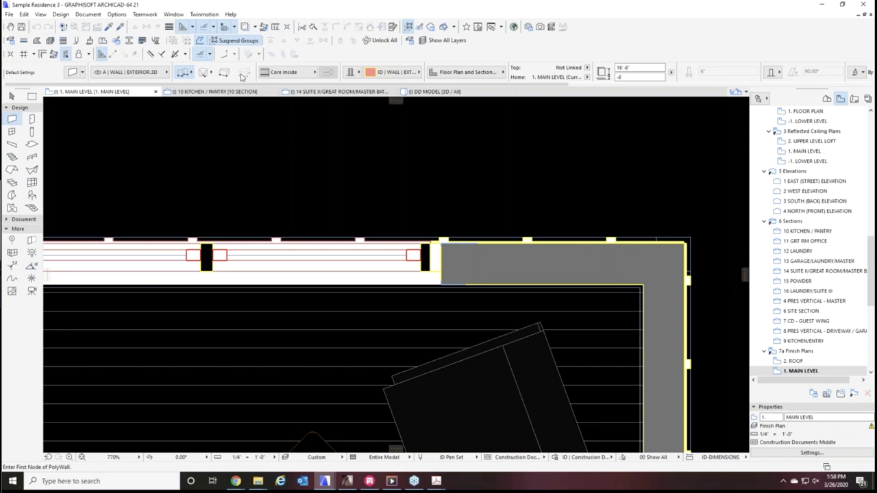
click(295, 73)
click(380, 72)
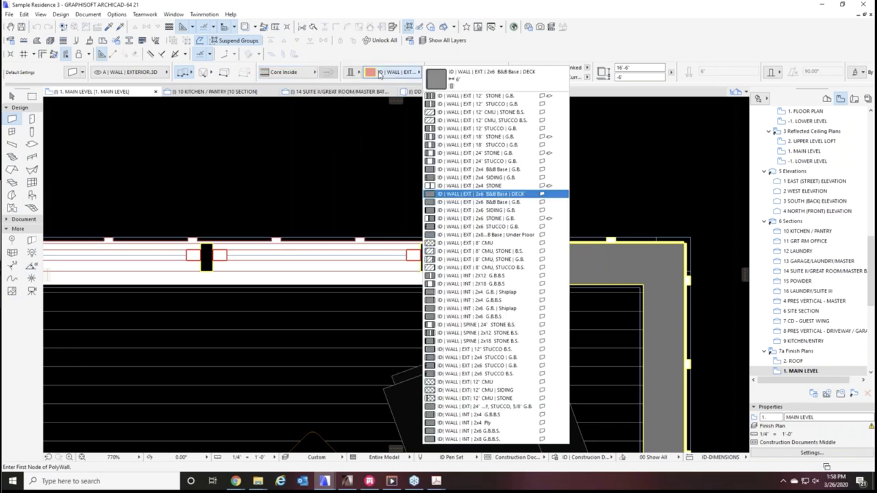
click(350, 73)
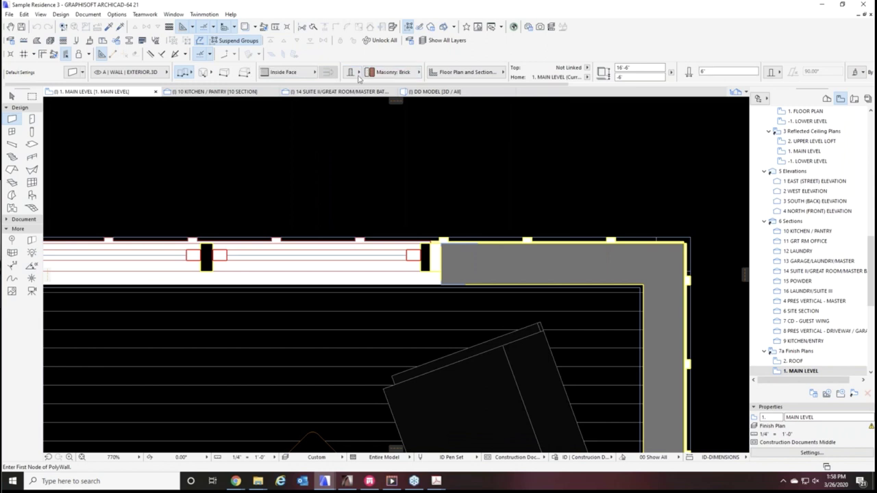
click(244, 72)
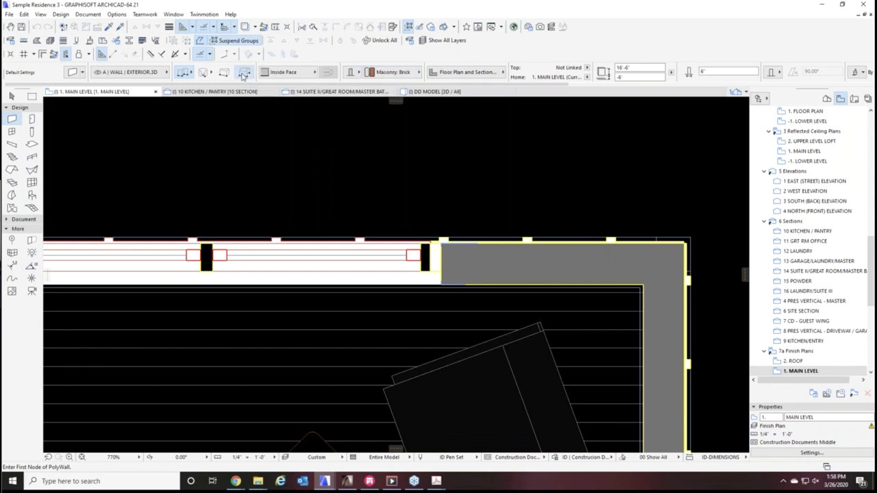
Try to outline a batten-shaped polygon wall in the empty area above the Master Suite's exterior wall
click(303, 173)
click(388, 173)
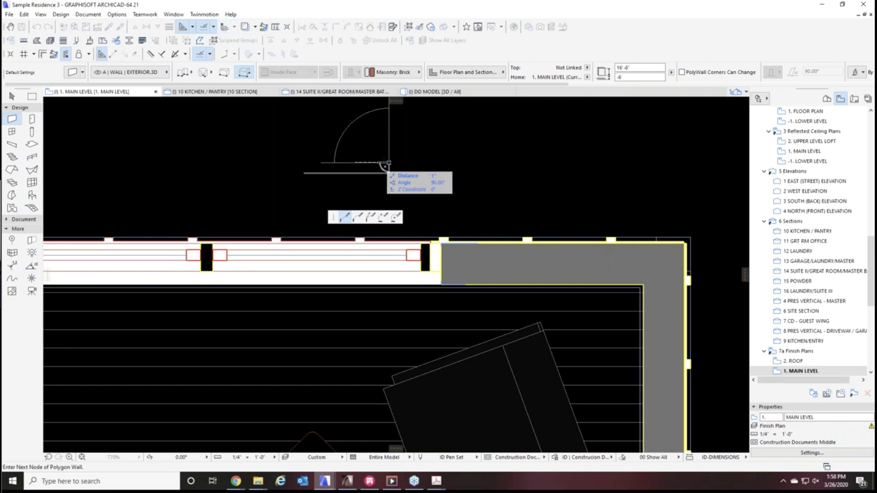
scroll(384, 164, up, 2)
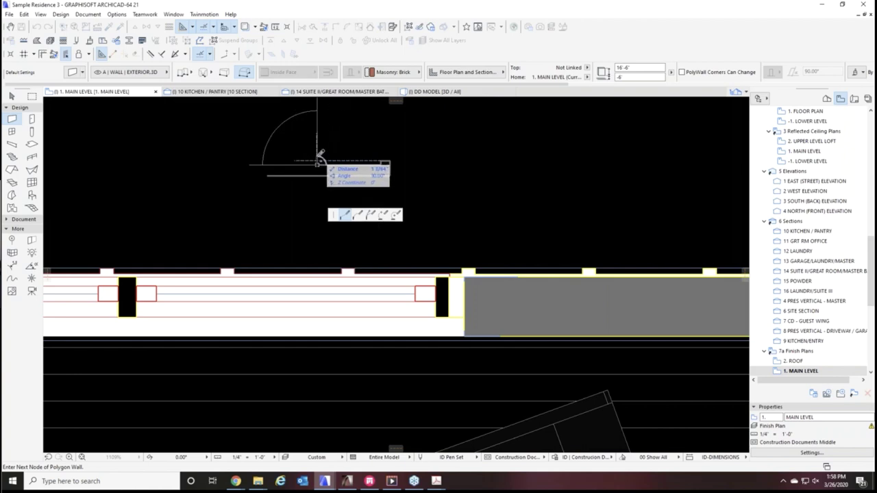
text(5)
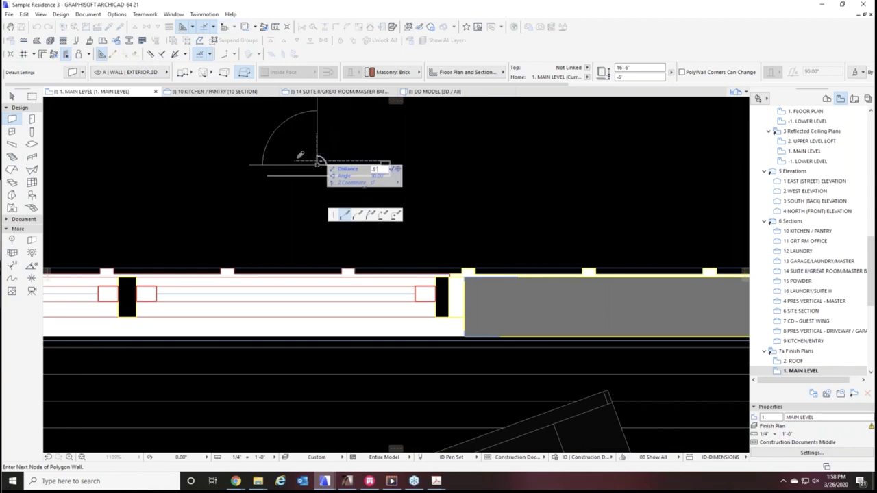
key(Escape)
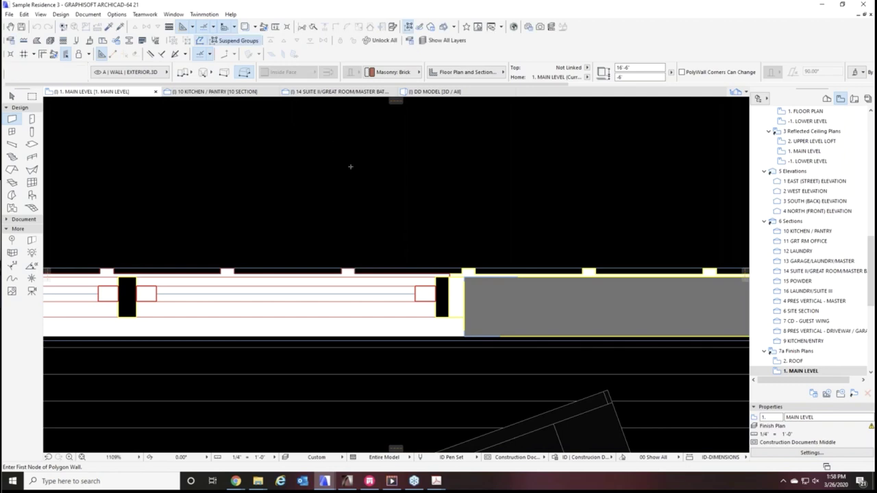
Try to drag a copy of the batten accessory wall away from the Master Suite's exterior wall
scroll(384, 210, down, 2)
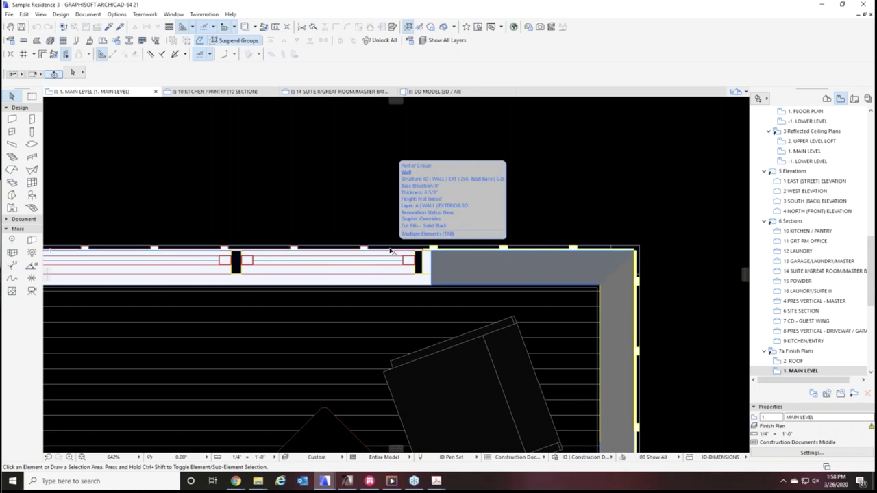
click(505, 250)
ctrl+click(610, 253)
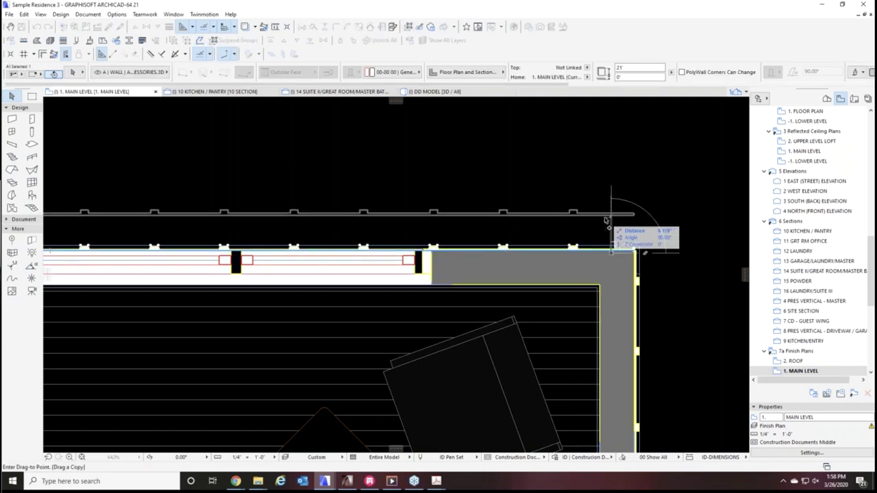
key(Escape)
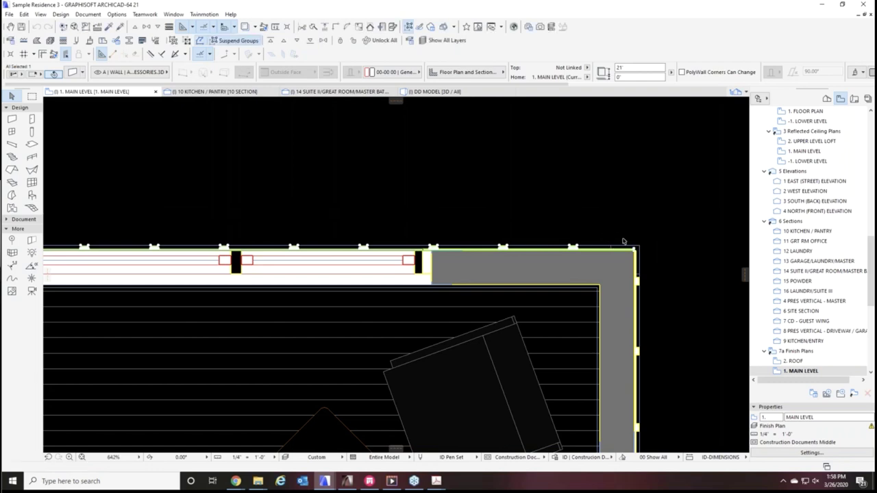
Return to the DD MODEL 3D view and inspect the front gable's batten wall and its nearest casement window by selecting each
key(F3)
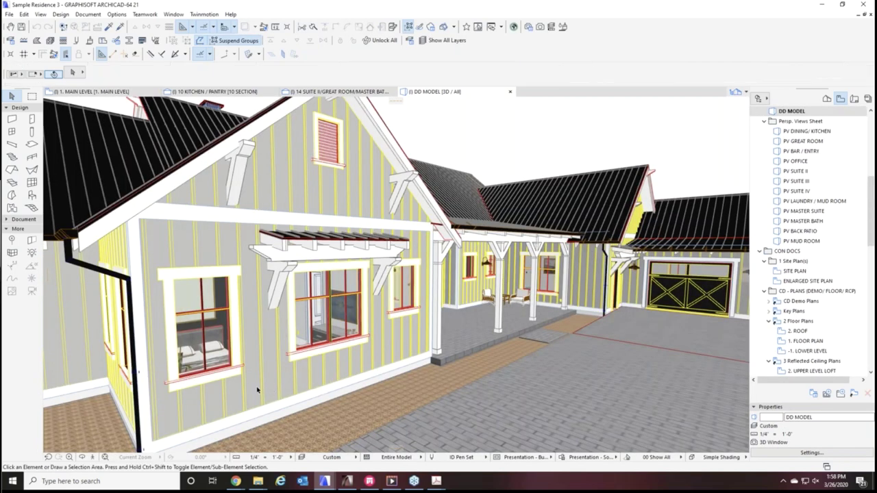
shift+middle_drag(266, 390, 334, 382)
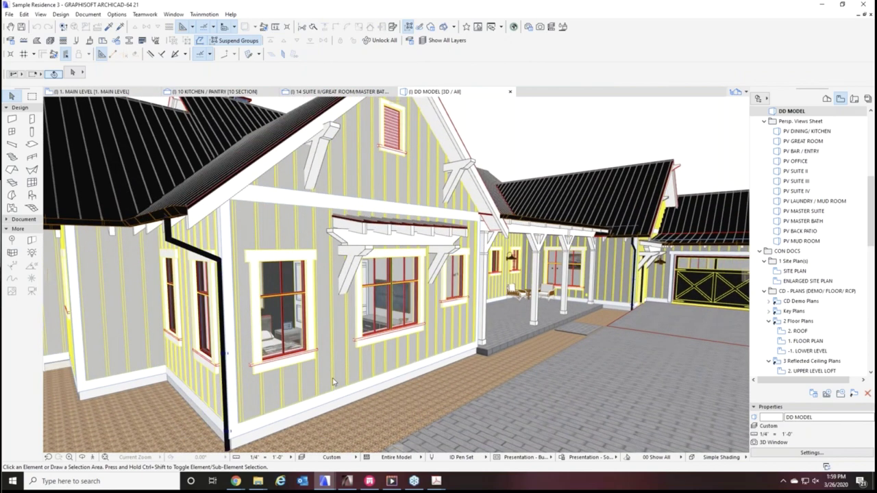
click(334, 301)
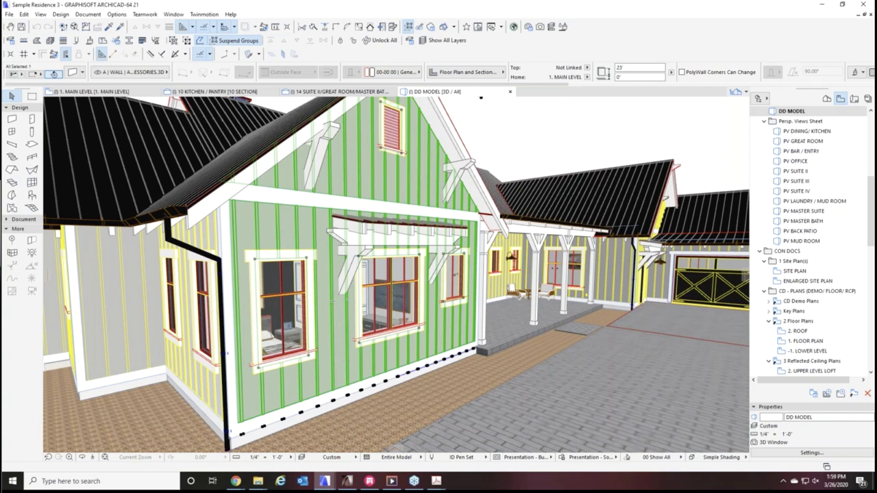
key(Escape)
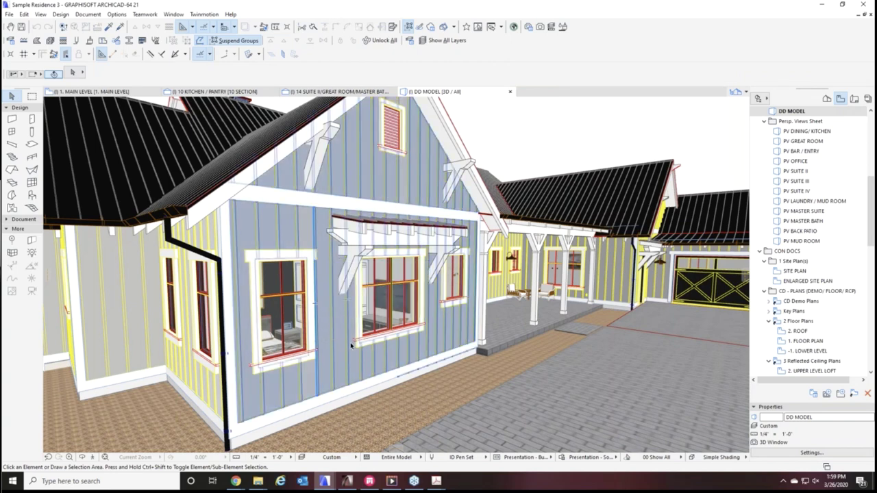
click(296, 331)
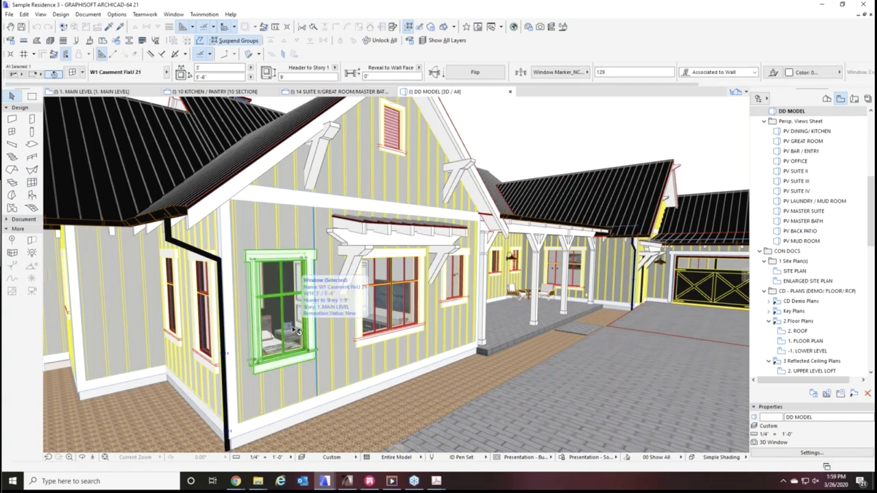
click(334, 339)
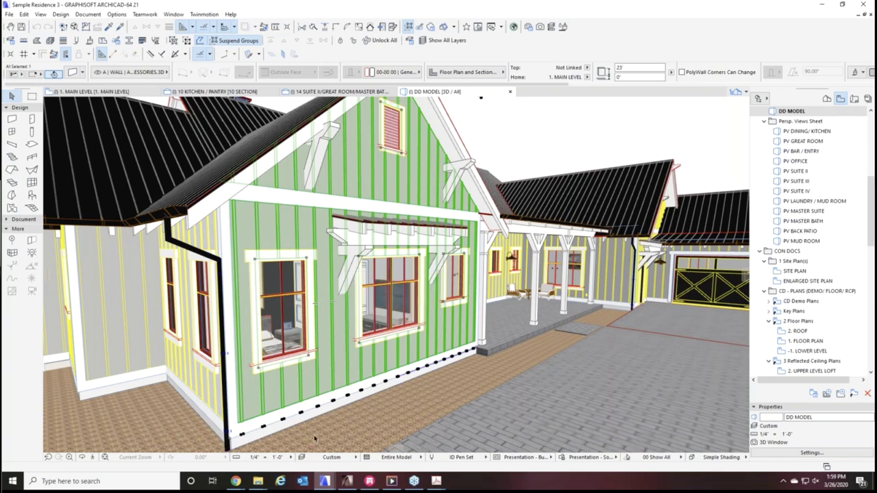
Drag a copy of the front gable's batten wall 10' straight out from the house in the 3D model
shift+middle_drag(384, 274, 449, 346)
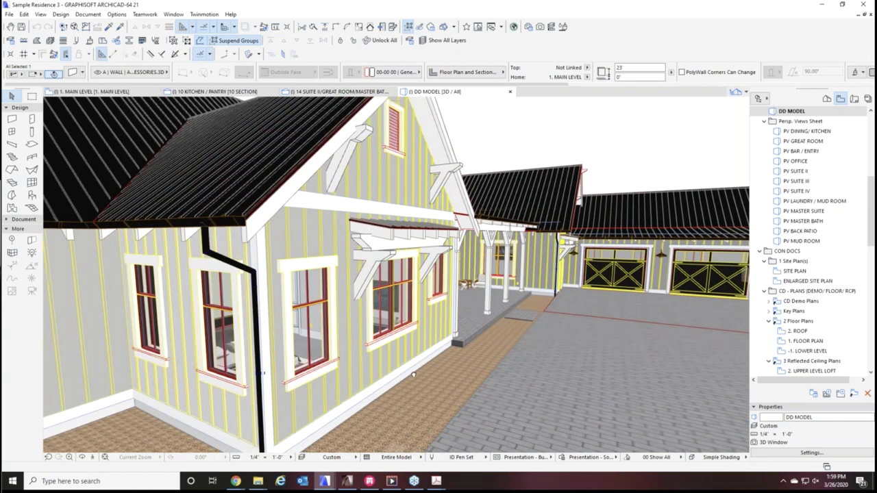
click(448, 346)
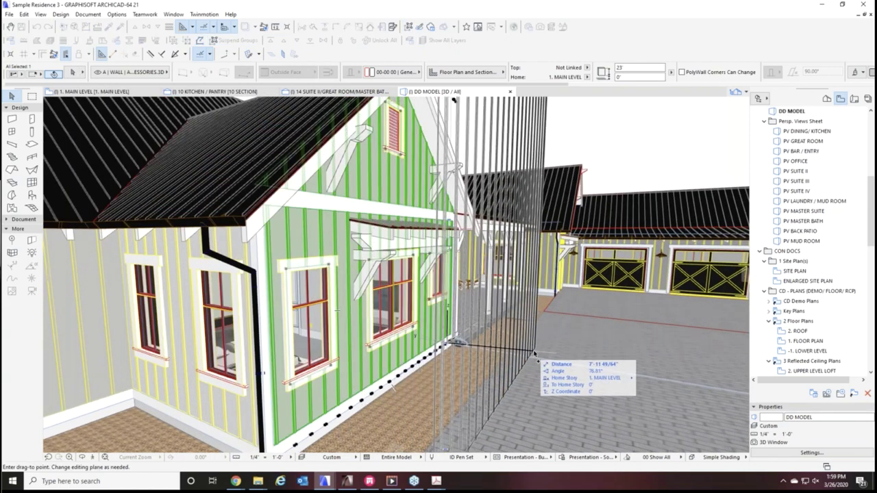
text(10')
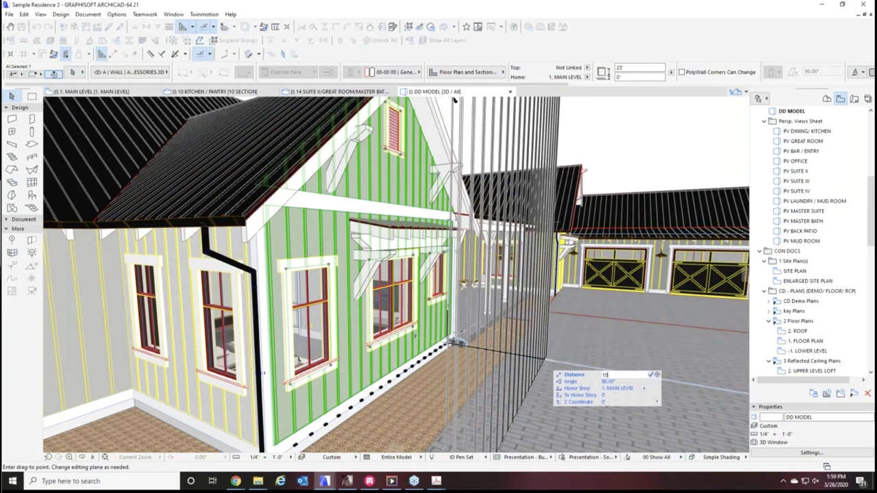
key(Return)
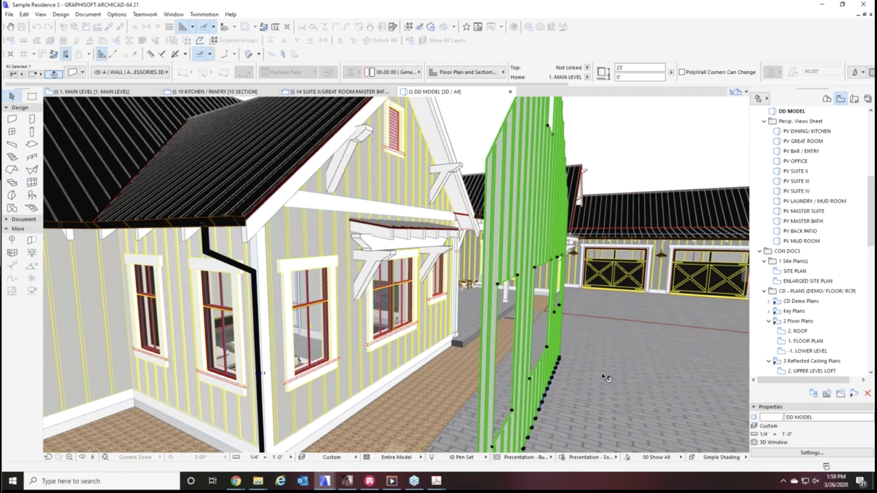
Examine the copied batten wall and its window openings from several angles, selecting the opening nearest the house corner
scroll(562, 356, up, 3)
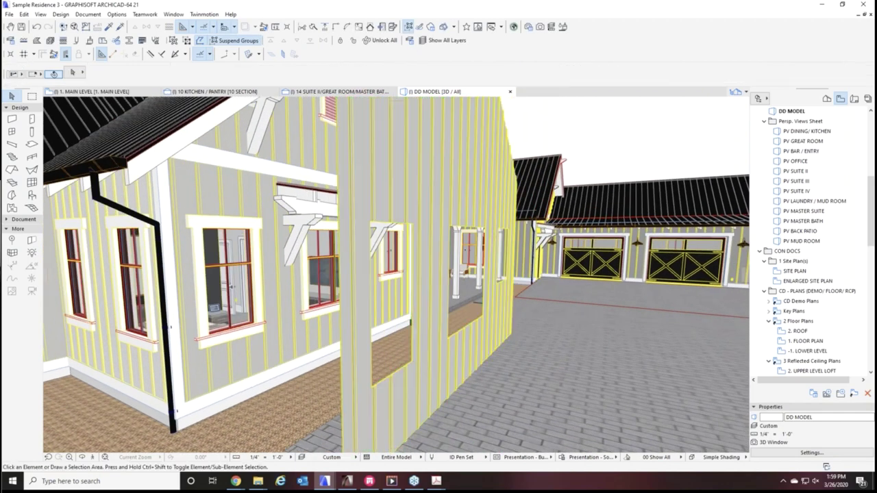
click(417, 365)
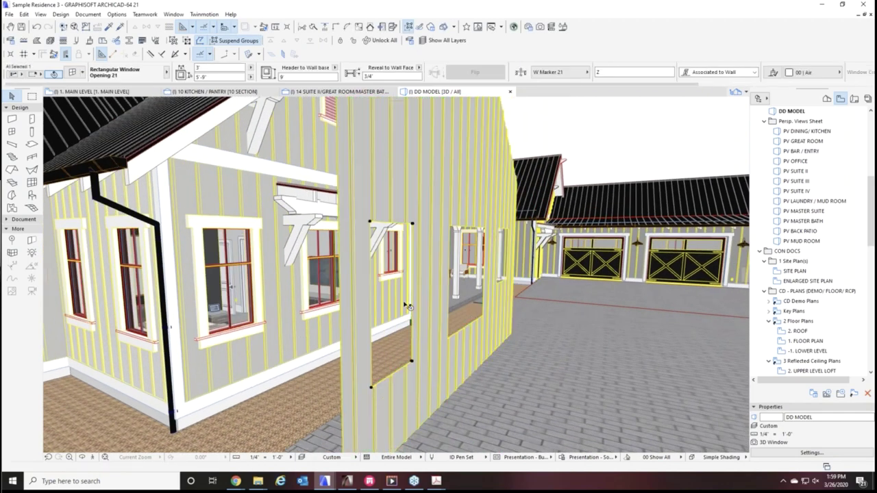
scroll(397, 321, down, 5)
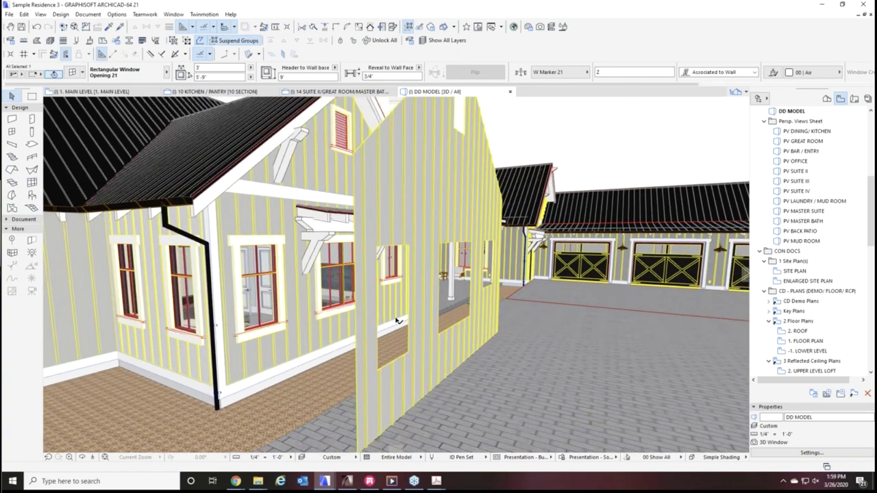
shift+middle_drag(501, 352, 459, 353)
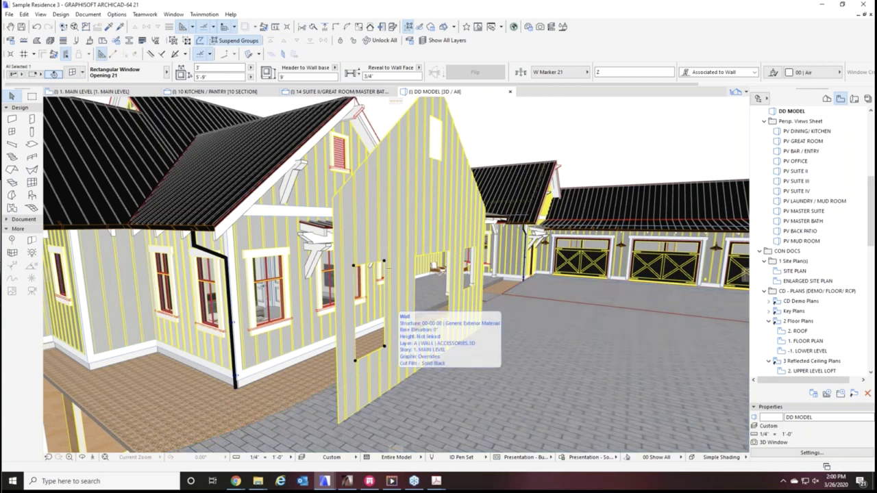
shift+middle_drag(353, 410, 370, 329)
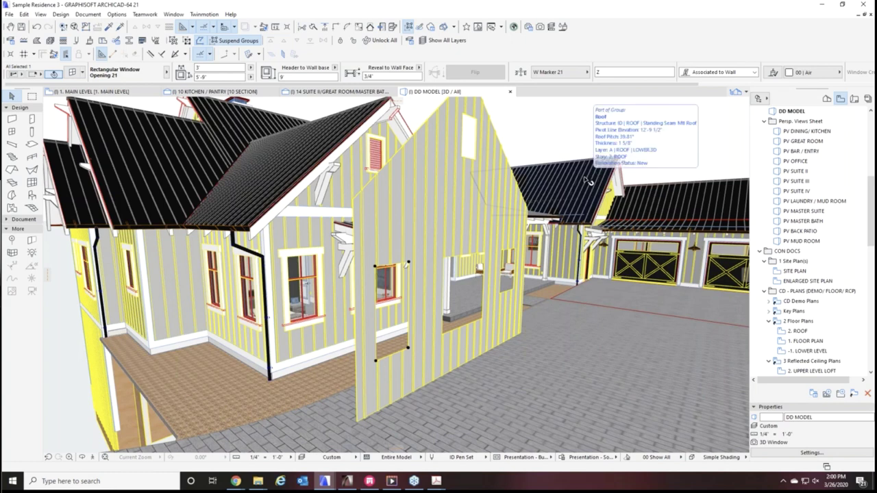
mouse_move(546, 330)
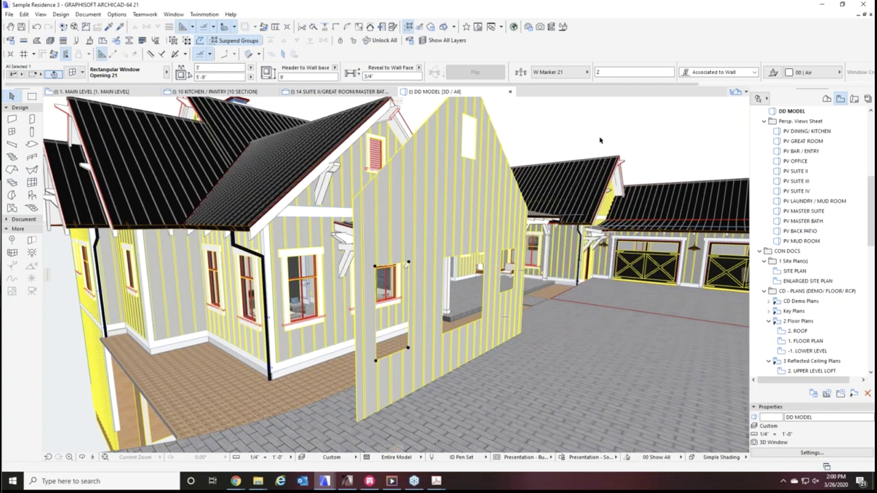
shift+middle_drag(589, 161, 507, 177)
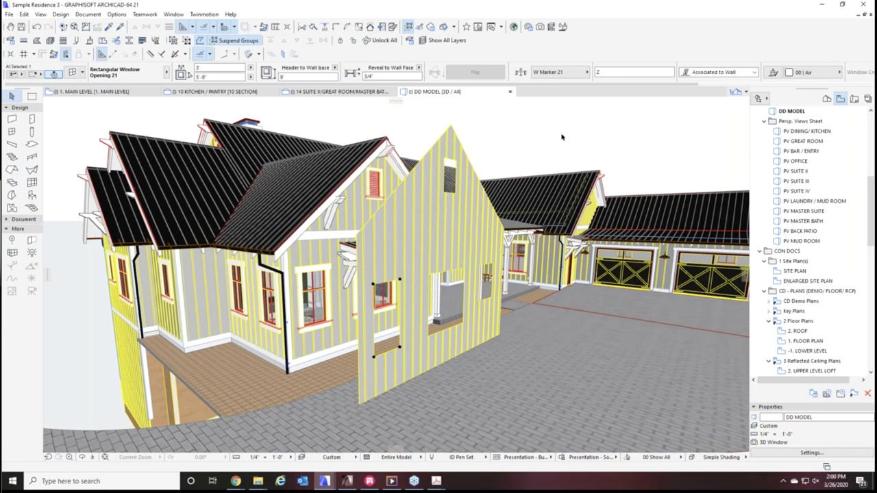
Delete the batten wall copy standing in front of the gable
click(498, 139)
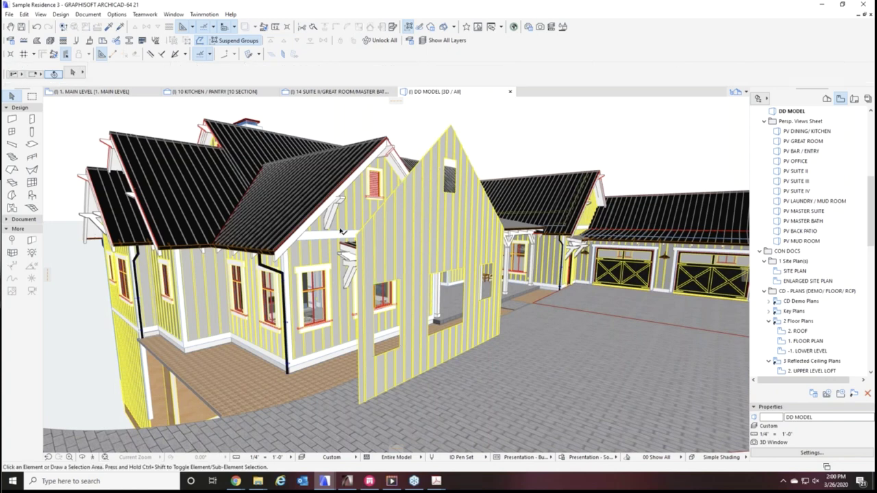
click(444, 254)
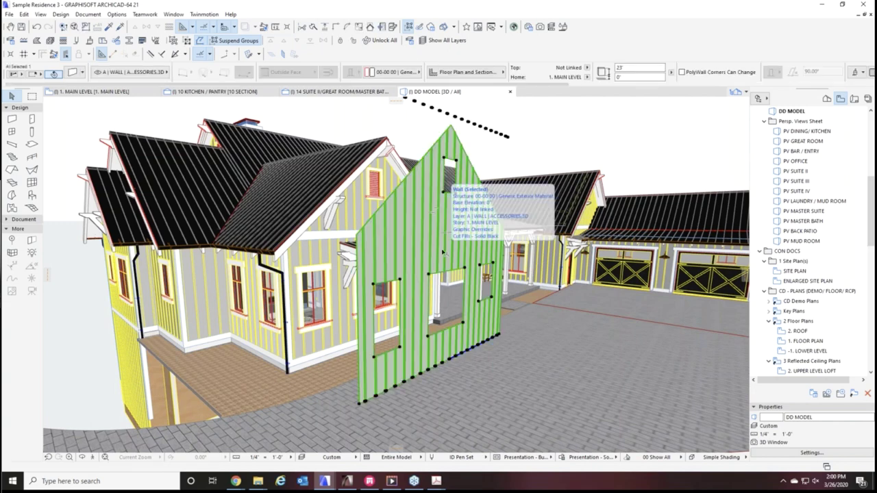
key(Delete)
scroll(370, 320, up, 3)
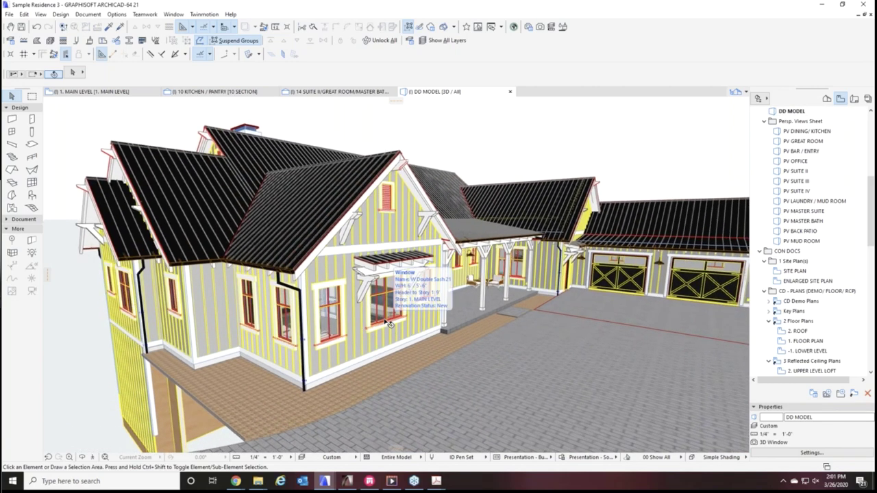
Review the pen colors and weights of the ID Pen Set, leaving them unedited
click(385, 328)
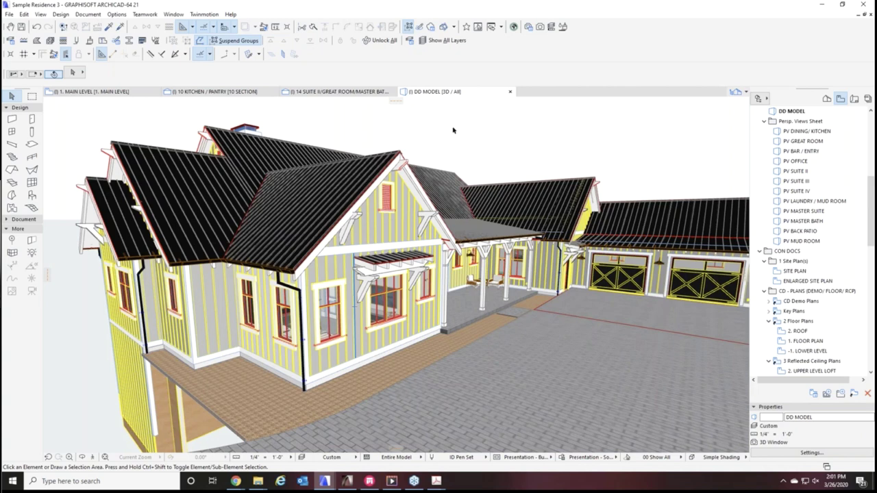
click(26, 43)
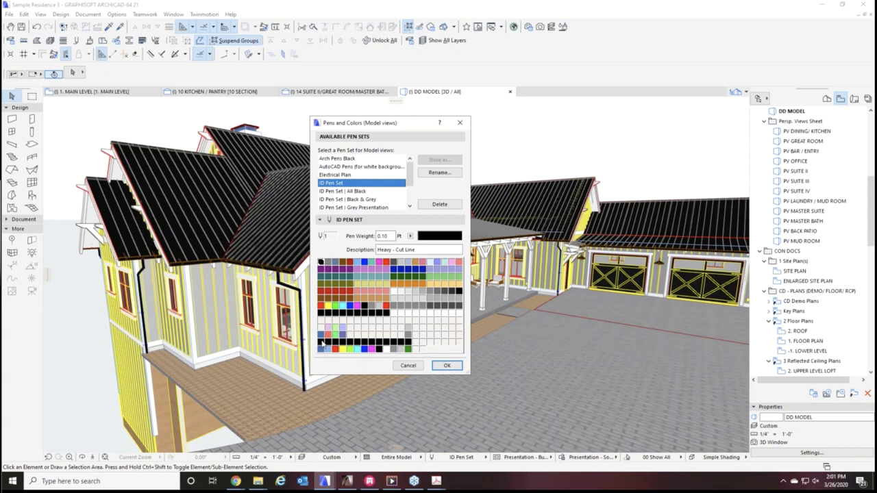
click(460, 124)
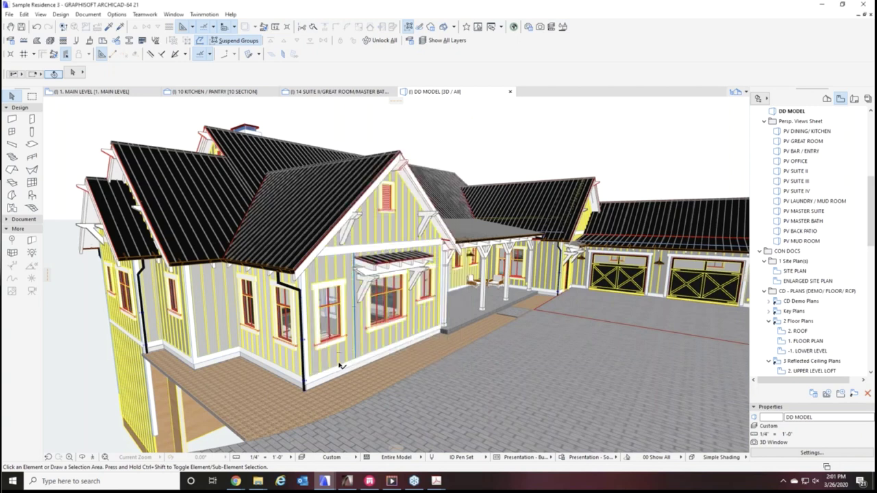
Check the settings of the front gable's batten wall without editing them, and deselect the wall
click(338, 359)
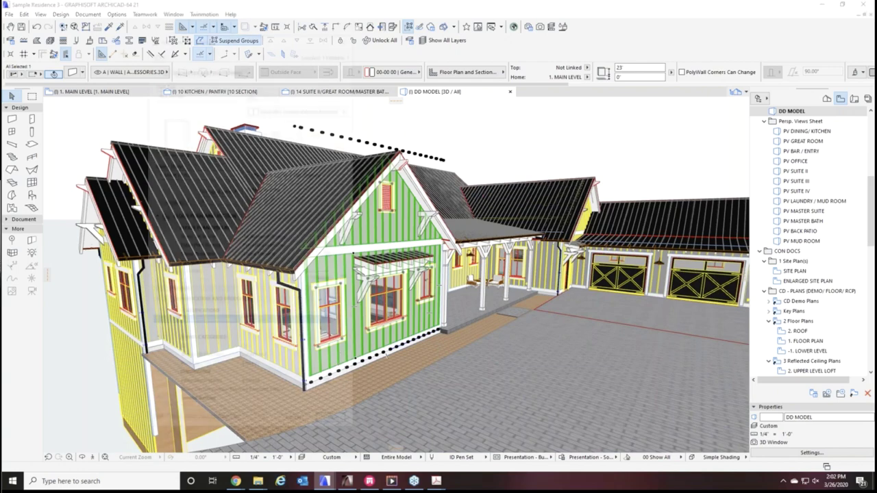
click(55, 73)
key(Escape)
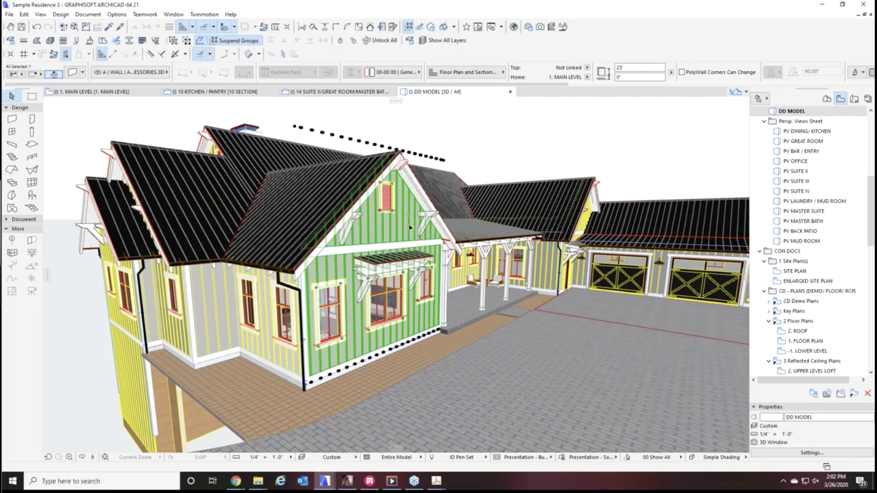
click(471, 148)
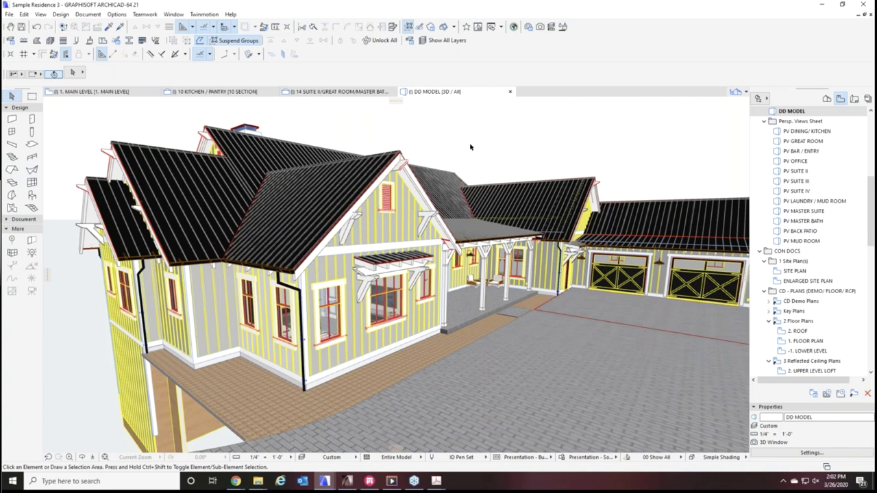
Switch the 3D view's graphic override combination to No Overrides to compare the siding wall's line colors
click(391, 233)
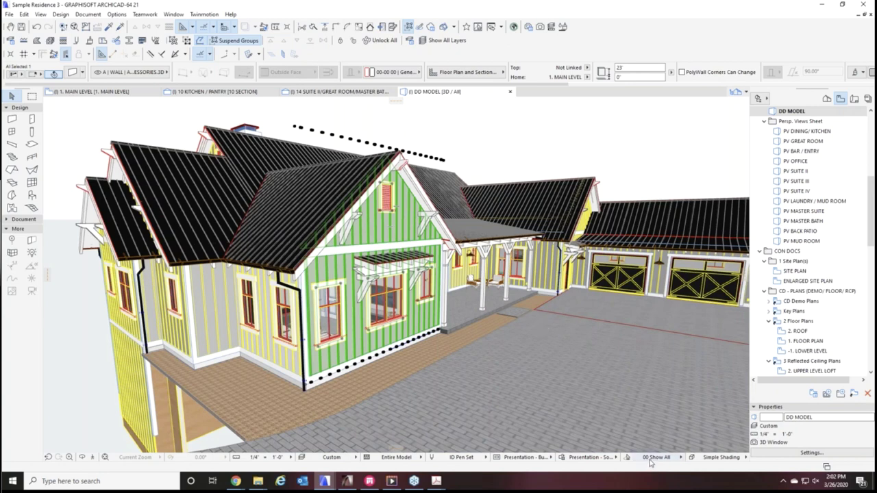
click(593, 459)
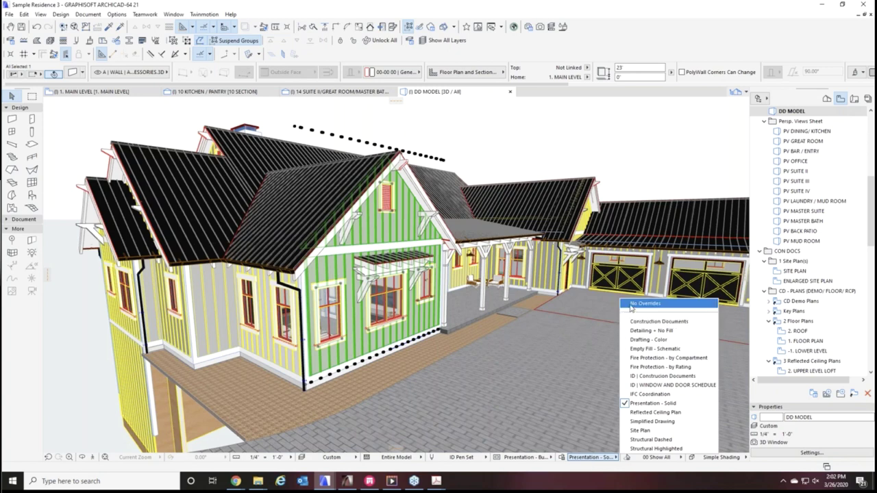
click(631, 306)
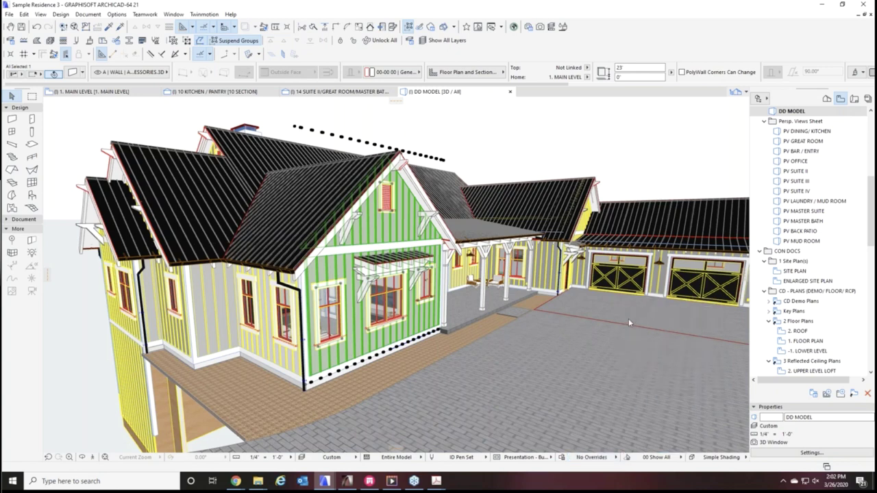
click(536, 158)
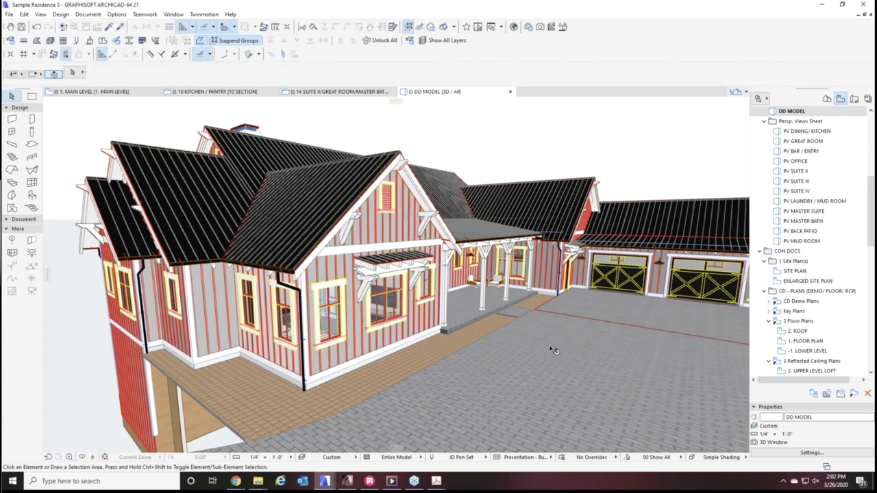
Restore the Presentation - Solid graphic override combination for the 3D view
click(525, 459)
click(591, 457)
click(592, 457)
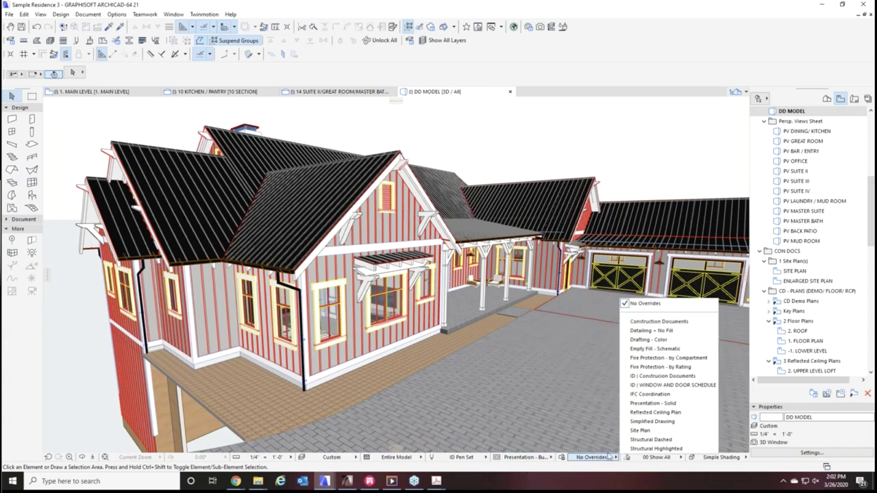
click(654, 403)
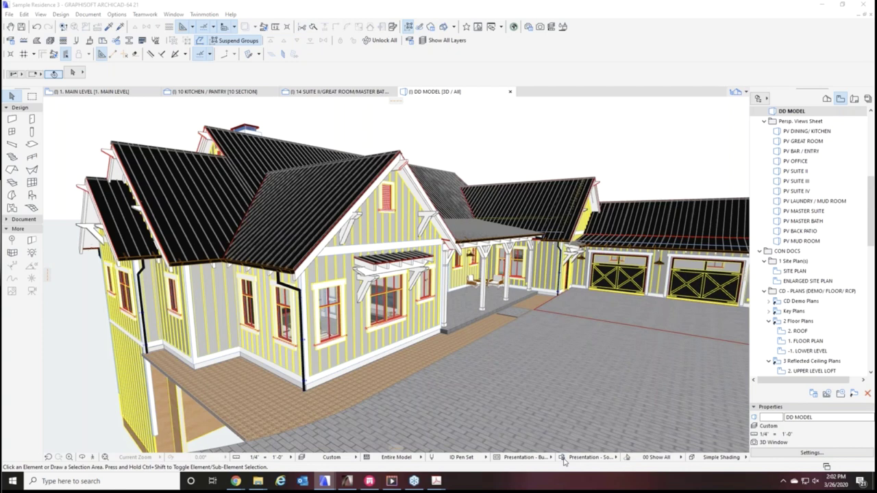
Edit the Cut Fills - Solid Black rule of the Presentation - Solid override combination, setting its line/marker/text pen to 4
click(563, 460)
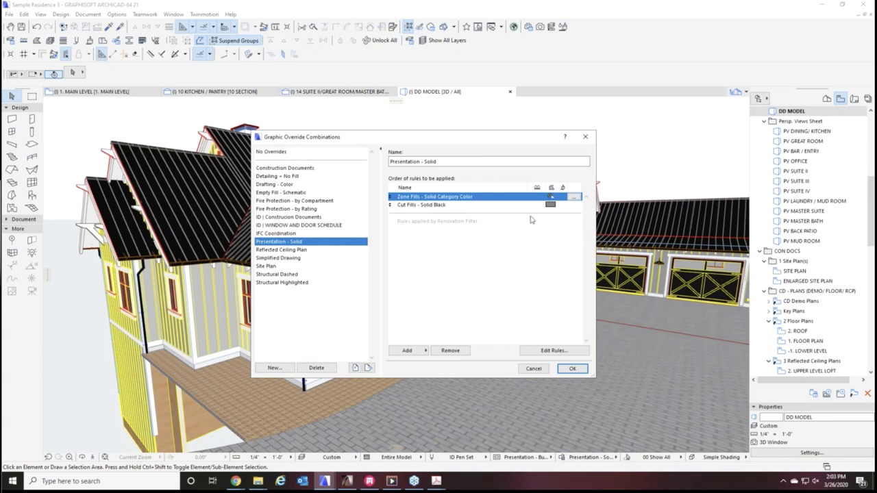
click(495, 206)
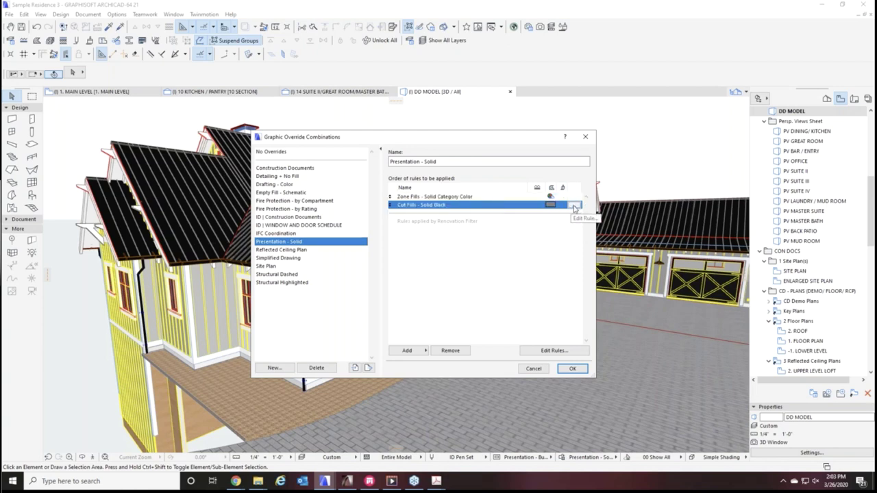
click(574, 207)
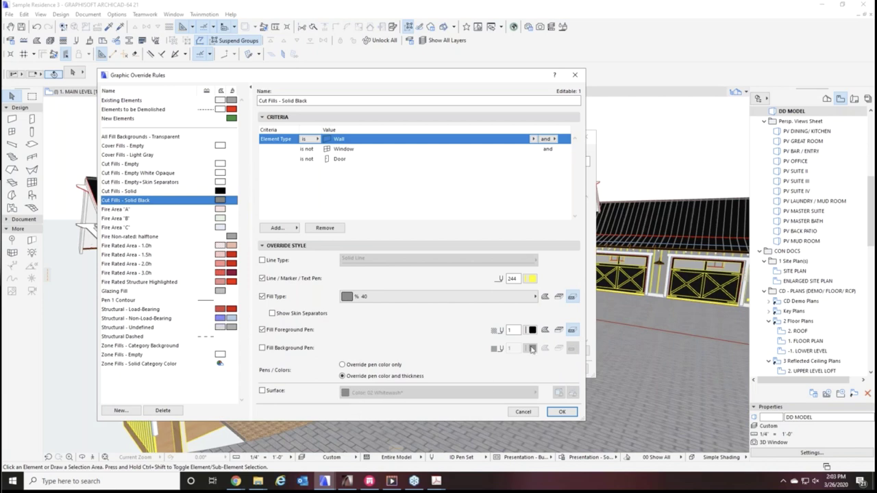
click(532, 279)
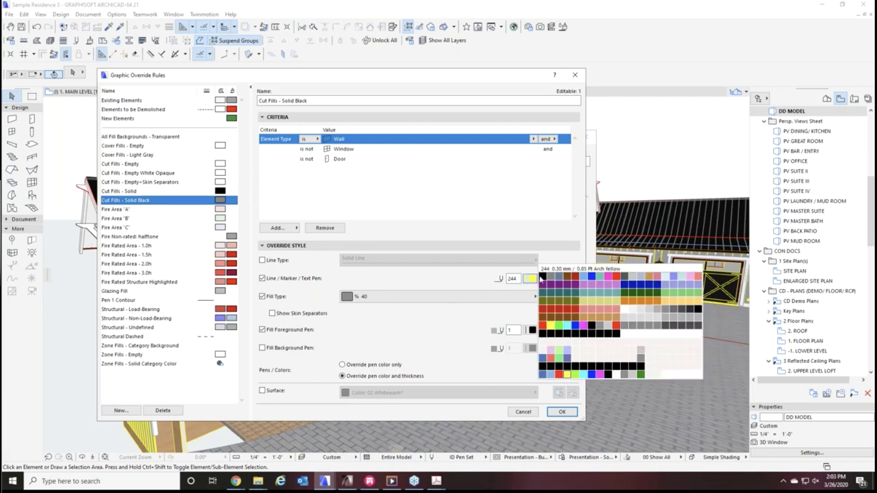
click(570, 278)
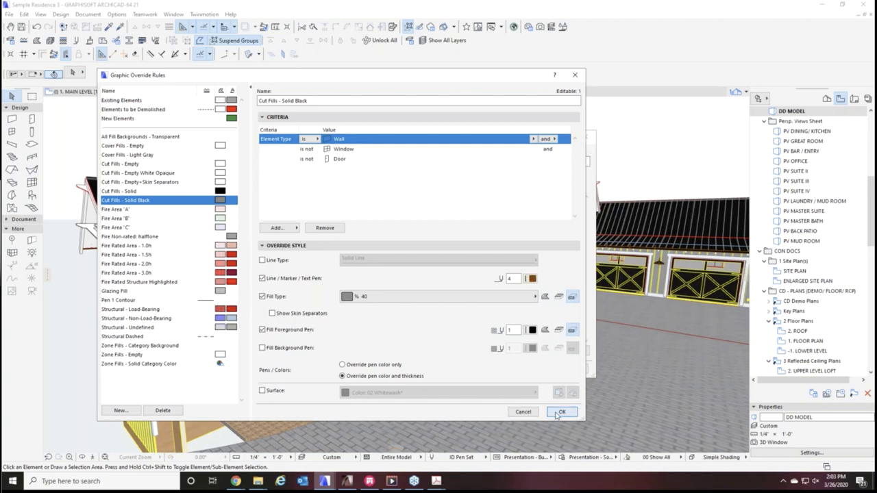
click(560, 413)
click(569, 368)
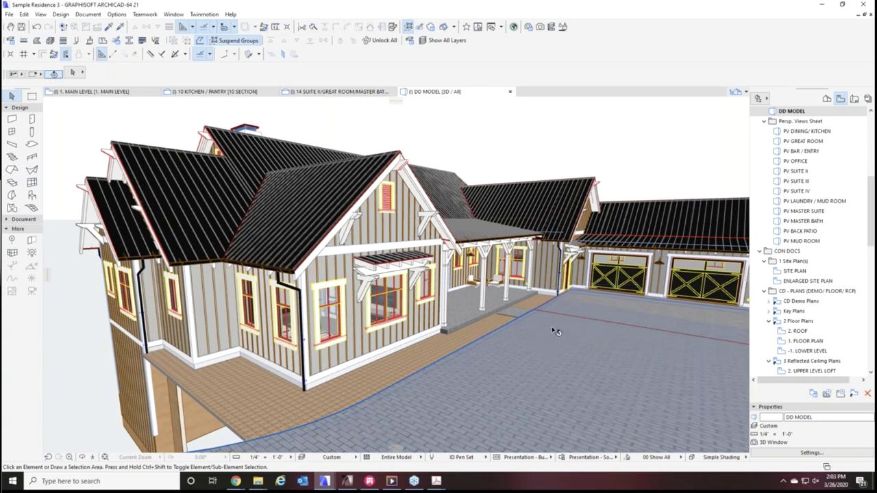
Open the 1. MAIN LEVEL floor plan from the SD 1/8" Plans of the schematic design views
mouse_move(561, 331)
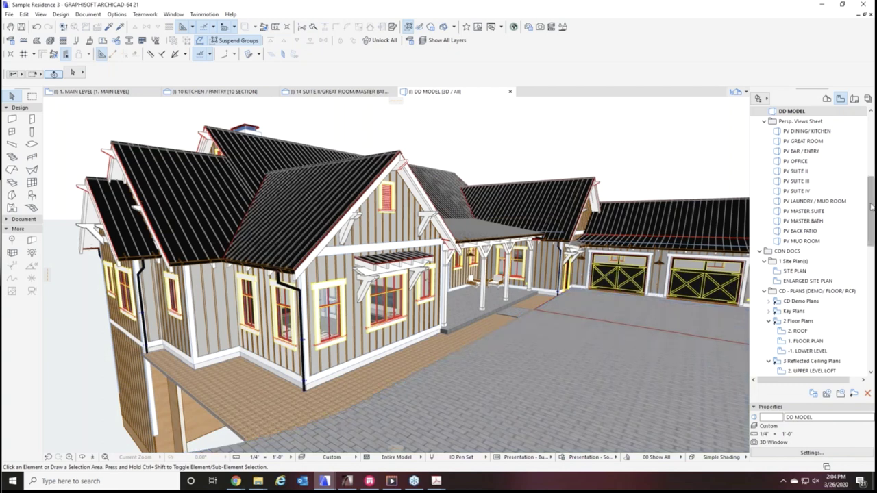
scroll(850, 123, up, 6)
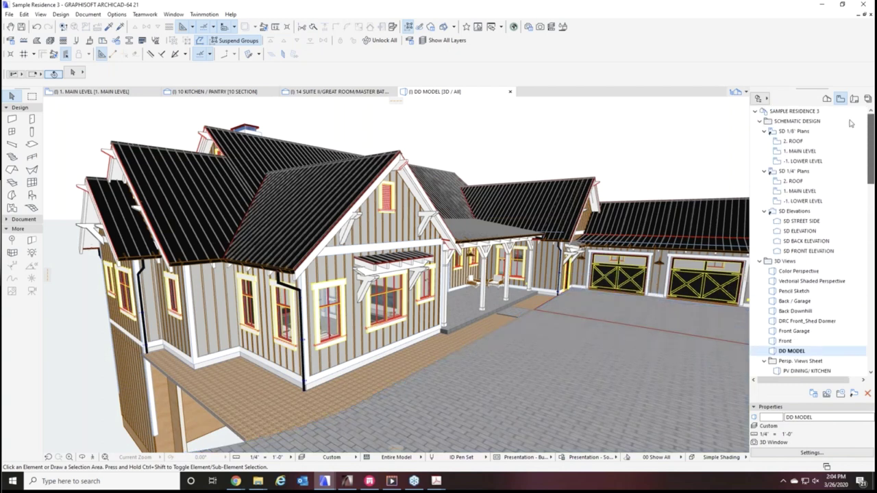
click(779, 152)
double_click(779, 152)
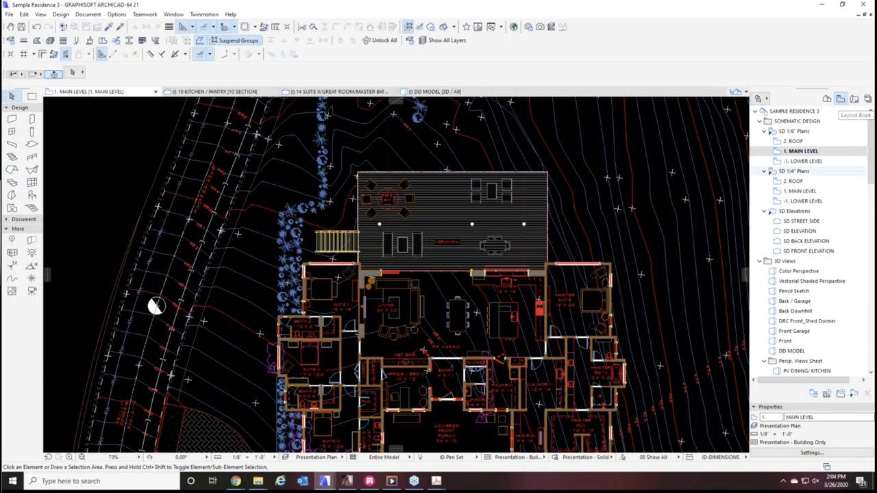
Inspect the interior wall between the hall and the laundry on the main level plan, then clear the selection
scroll(539, 365, up, 8)
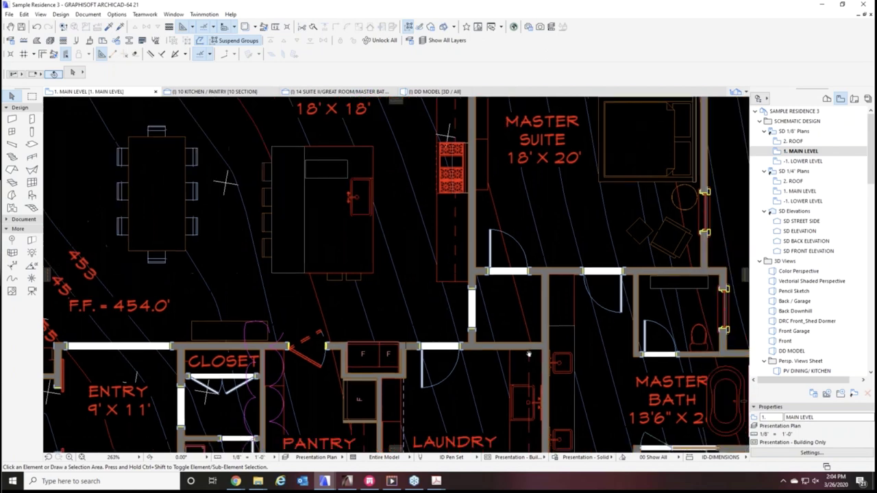
click(504, 348)
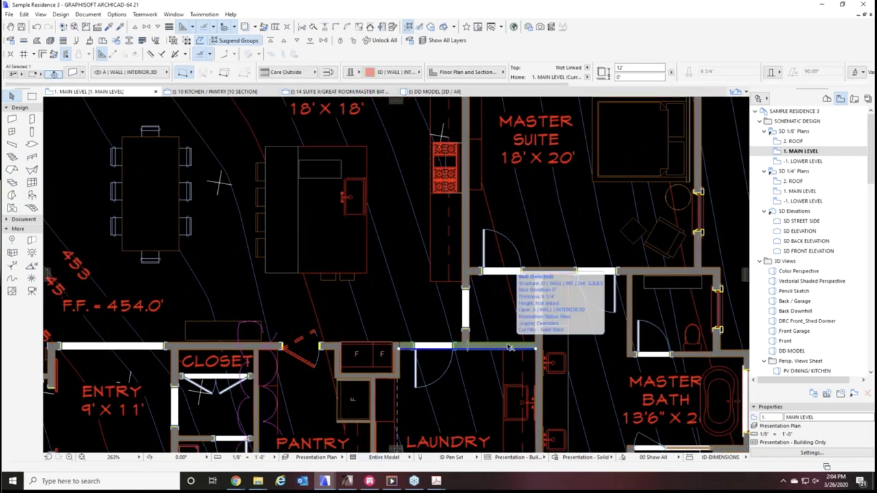
scroll(508, 350, up, 10)
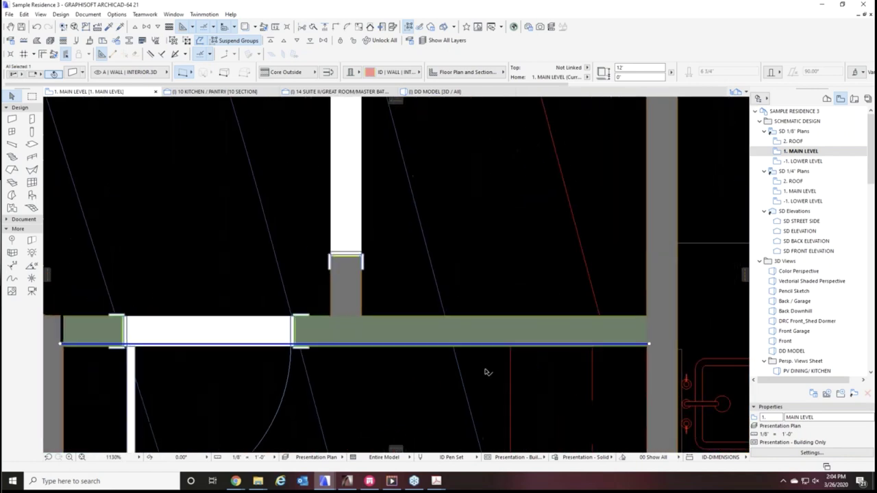
click(491, 350)
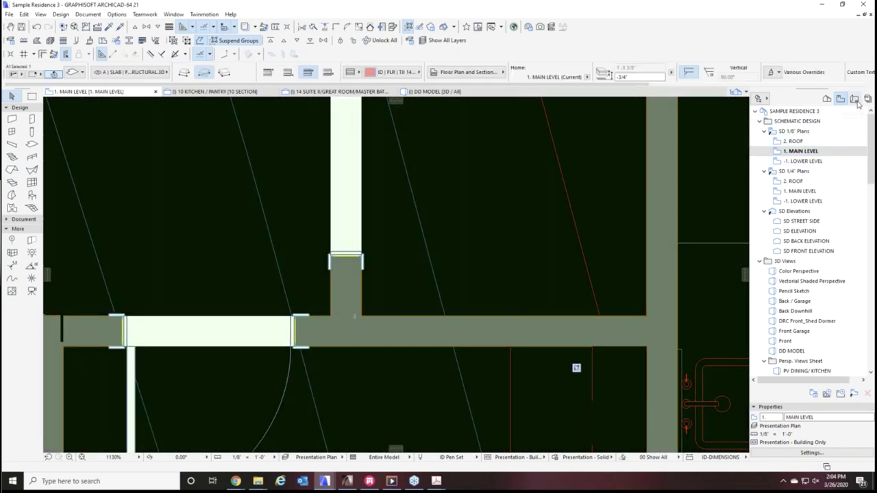
key(Escape)
scroll(479, 322, down, 5)
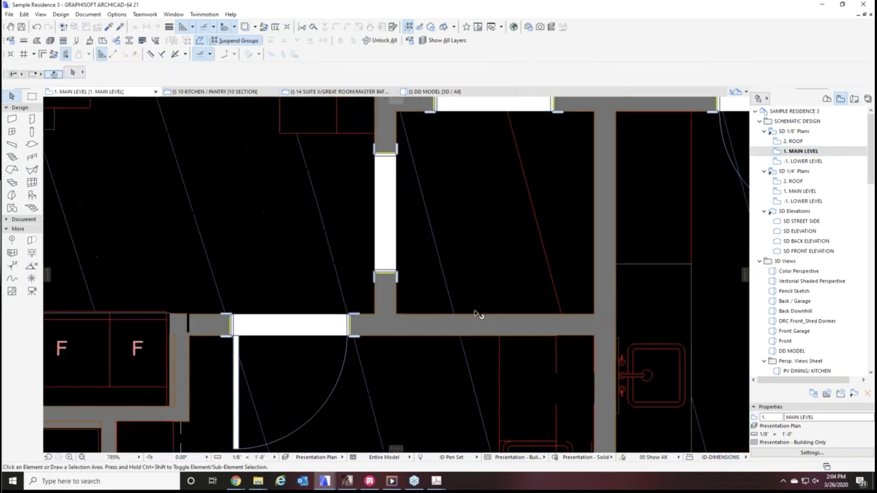
Switch the main level plan's graphic override combination to No Overrides and examine the laundry wall's layers
click(591, 457)
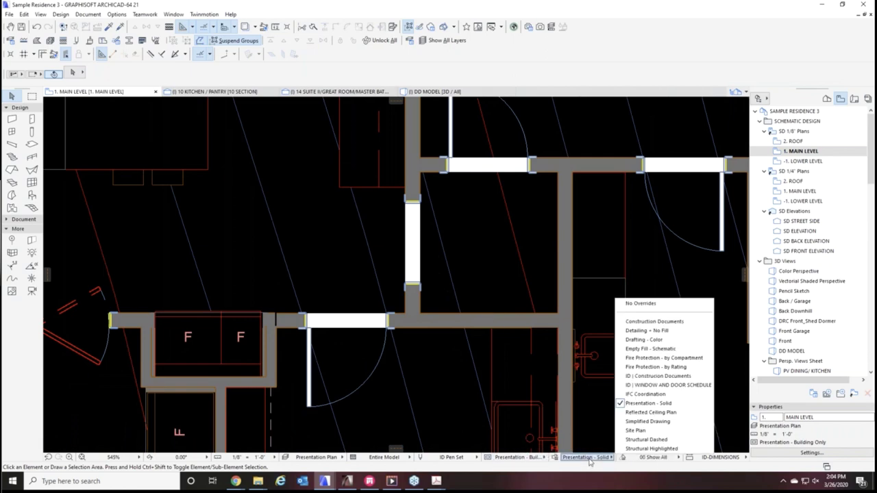
click(640, 303)
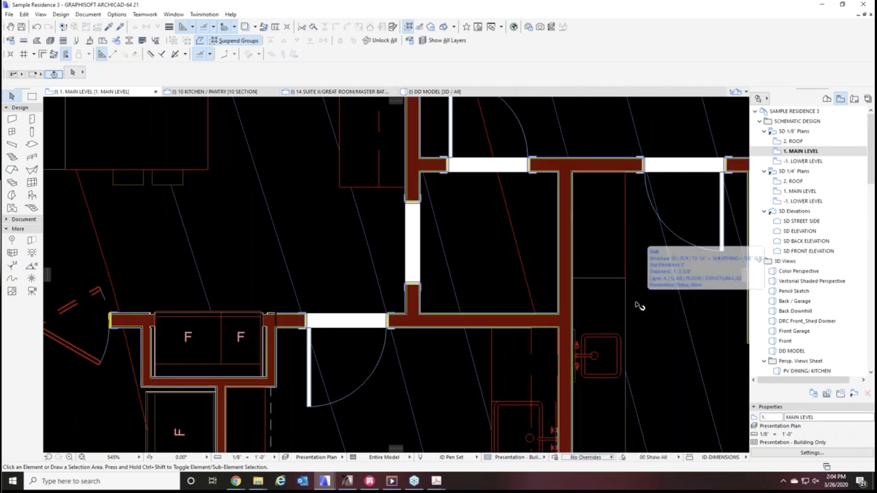
scroll(457, 346, up, 7)
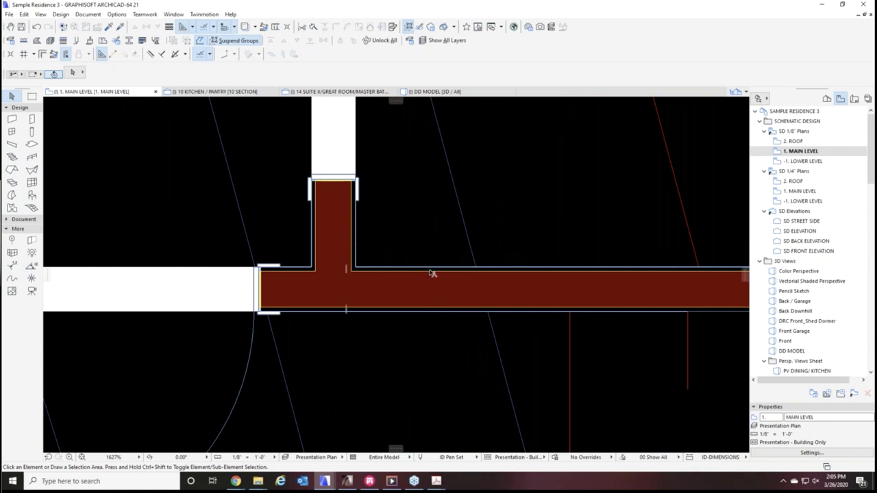
Restore the plan's Presentation - Solid graphic override combination and check the outline of the wall above the laundry
click(586, 457)
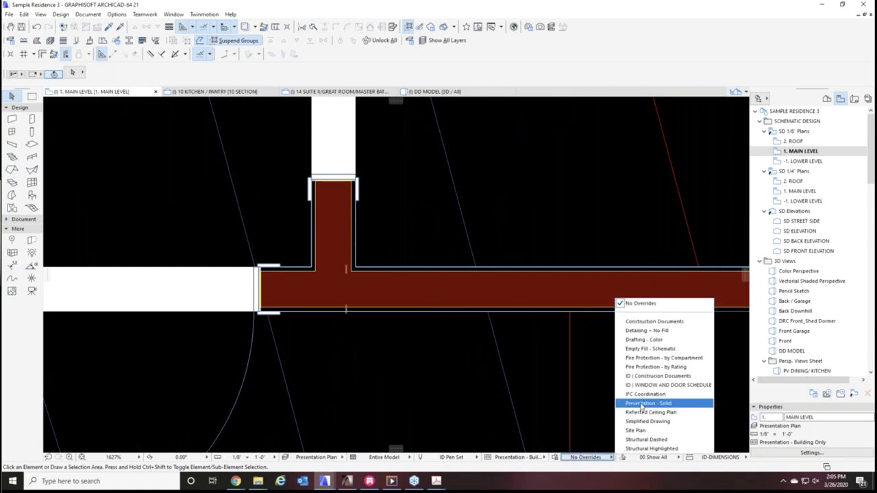
click(643, 407)
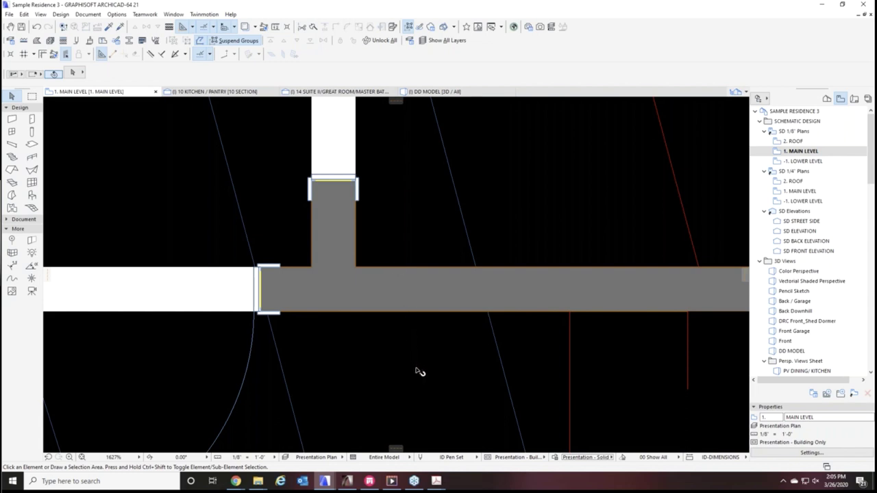
click(431, 299)
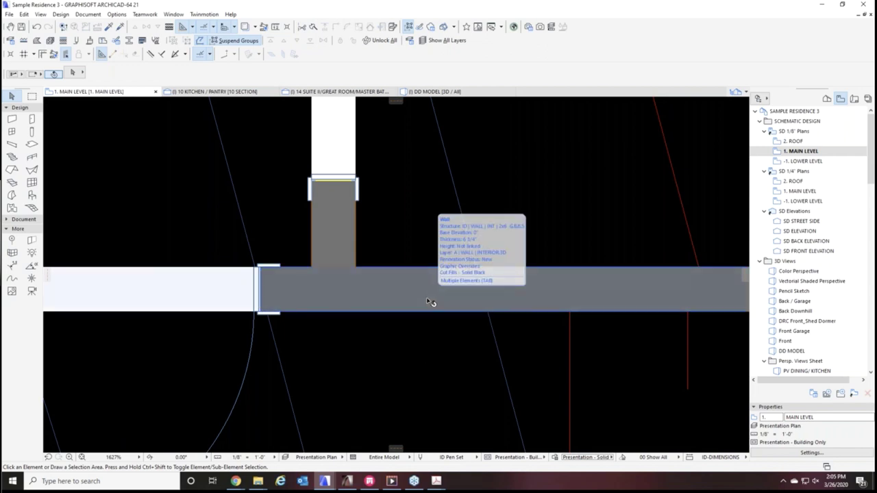
click(426, 320)
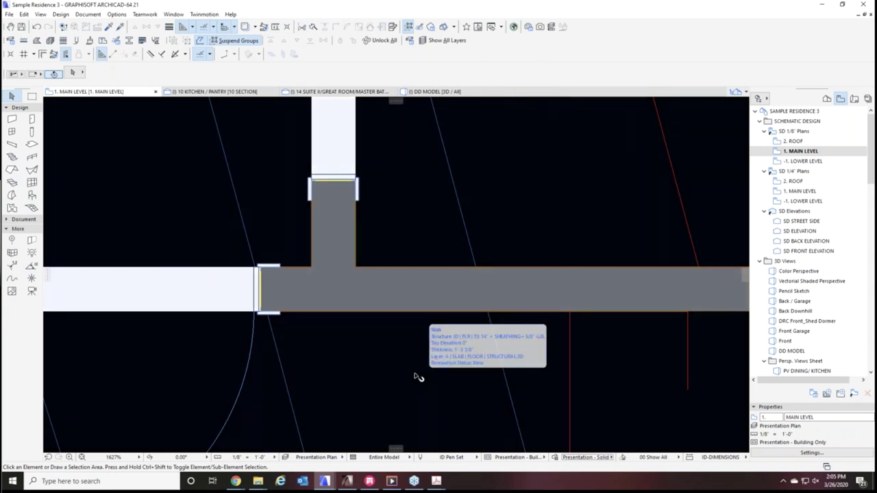
scroll(406, 361, down, 3)
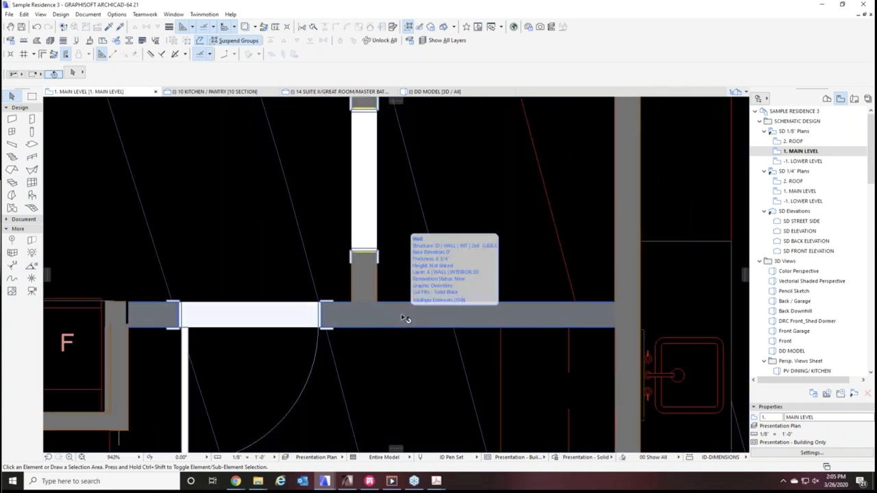
scroll(405, 318, down, 4)
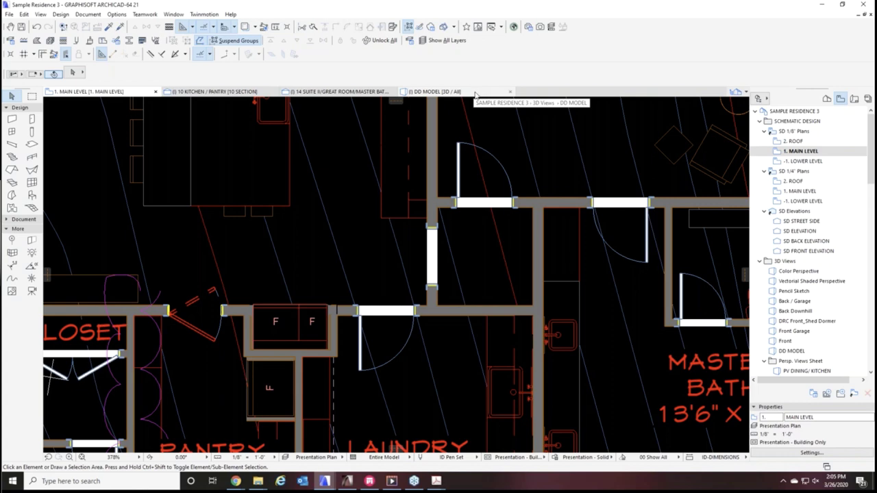
Set the line/marker/text pen of the Cut Fills - Solid Black rule in Presentation - Solid to 244, Arch Yellow
click(556, 459)
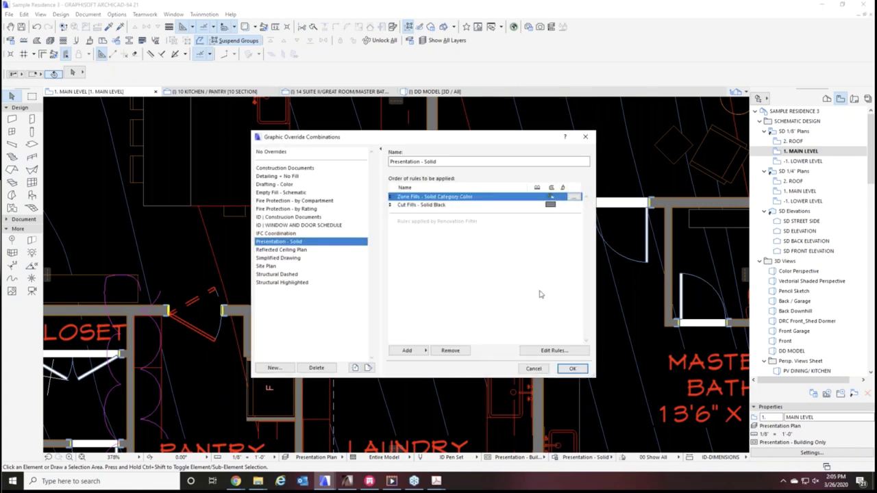
click(576, 207)
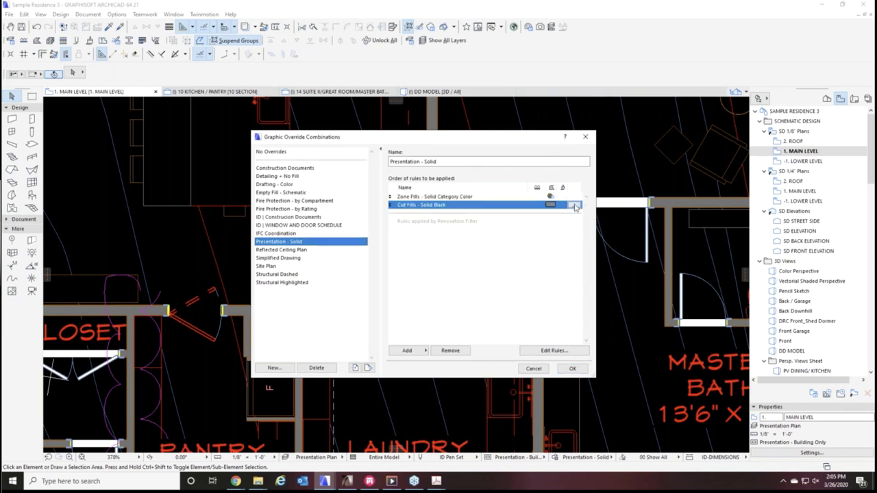
click(553, 350)
click(531, 278)
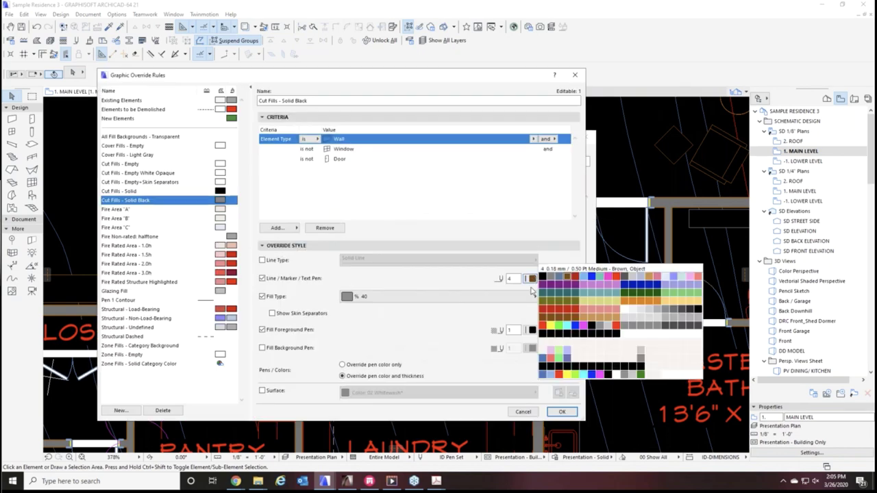
click(566, 374)
click(562, 412)
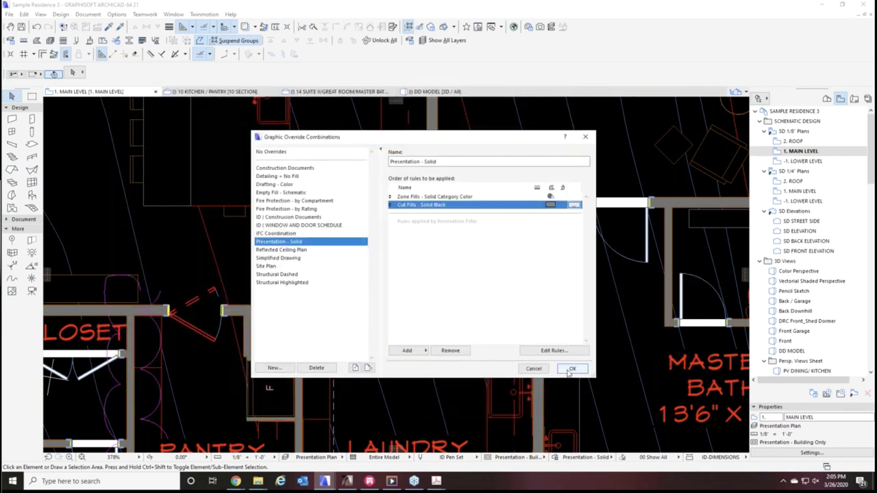
click(572, 369)
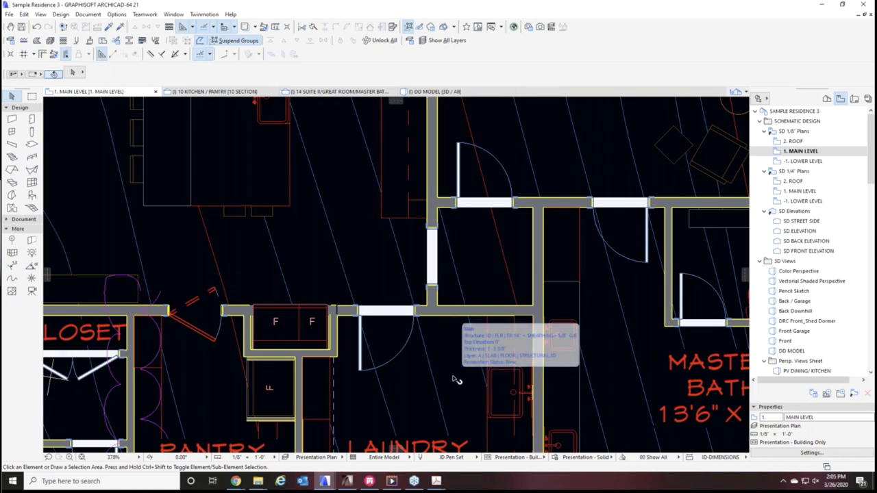
Duplicate the Presentation - Solid graphic override combination as Presentation - Solid (1)
click(556, 463)
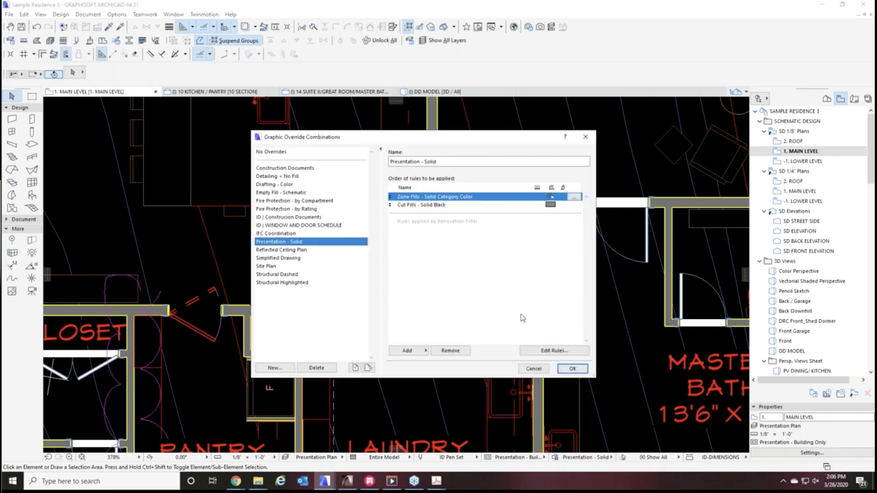
click(277, 368)
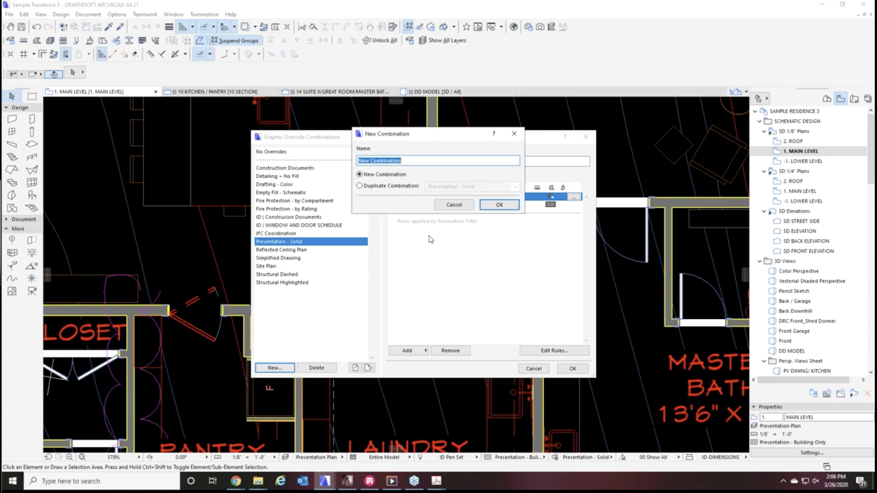
click(361, 186)
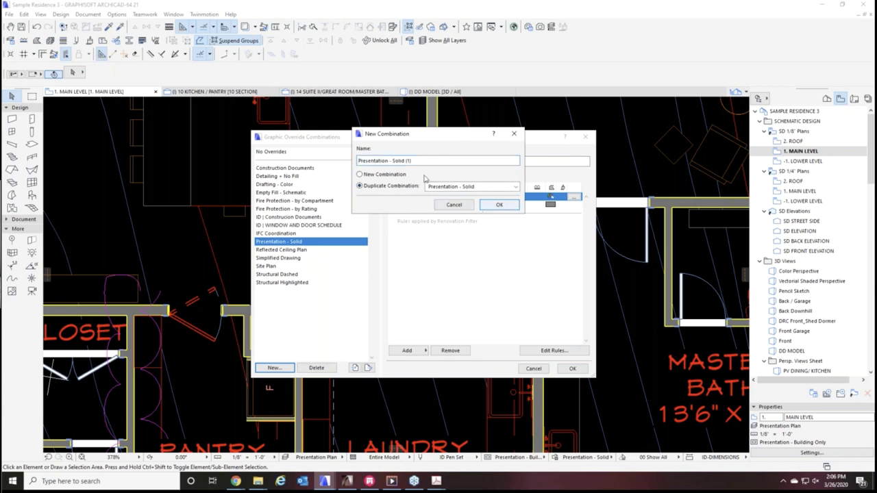
click(499, 205)
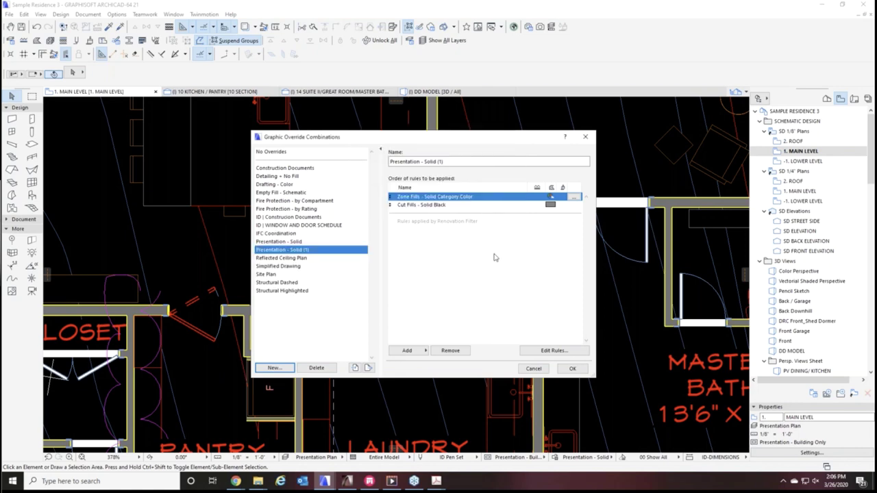
From the new combination's rules, duplicate the Cut Fills - Solid Black rule as Cut Fills - Solid Black (1)
click(574, 205)
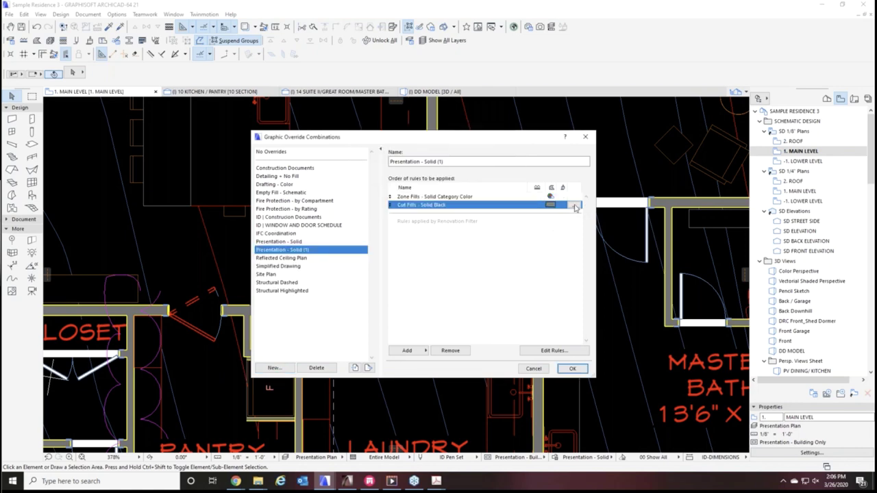
click(575, 206)
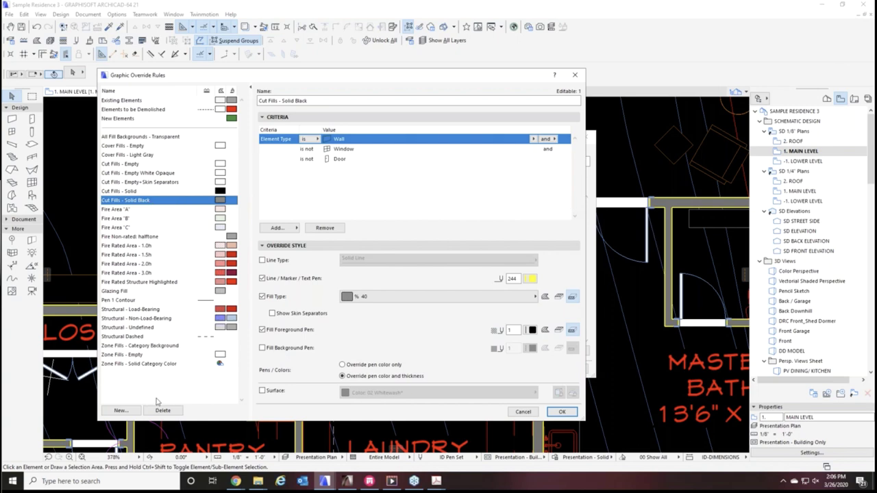
click(120, 411)
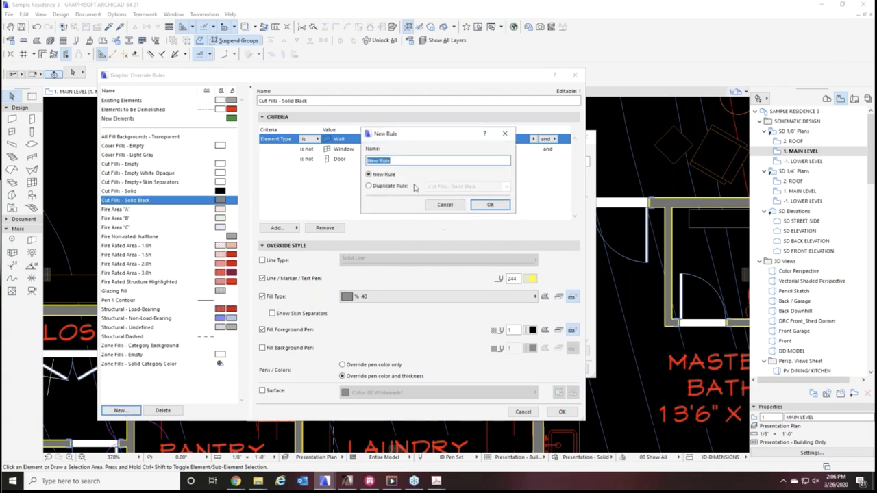
click(370, 186)
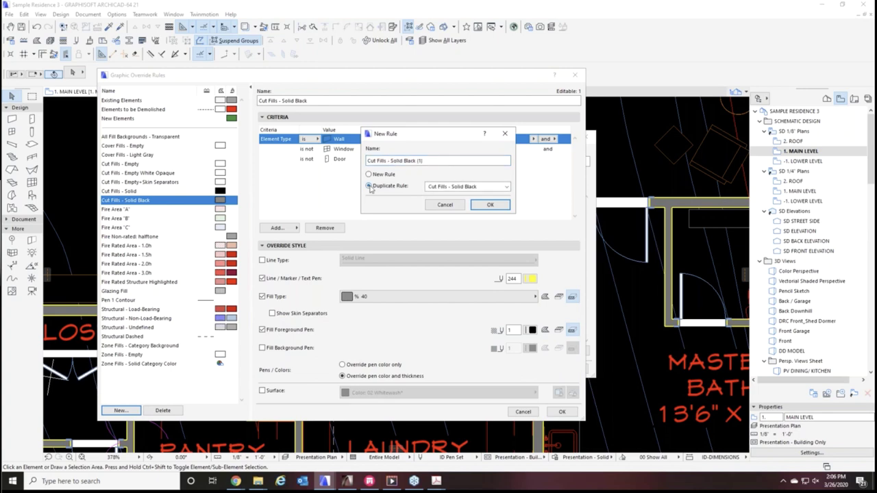
click(490, 205)
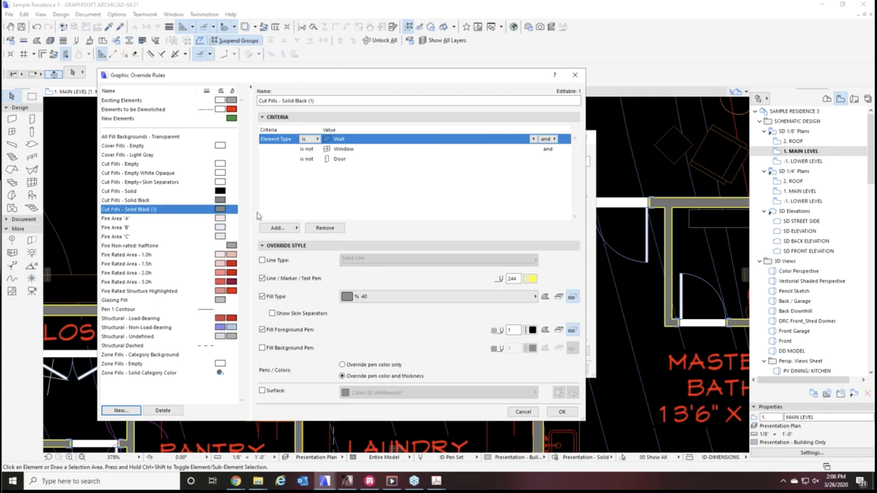
Set the line/marker/text pen of the Cut Fills - Solid Black (1) rule to 4 and apply the override changes
click(235, 214)
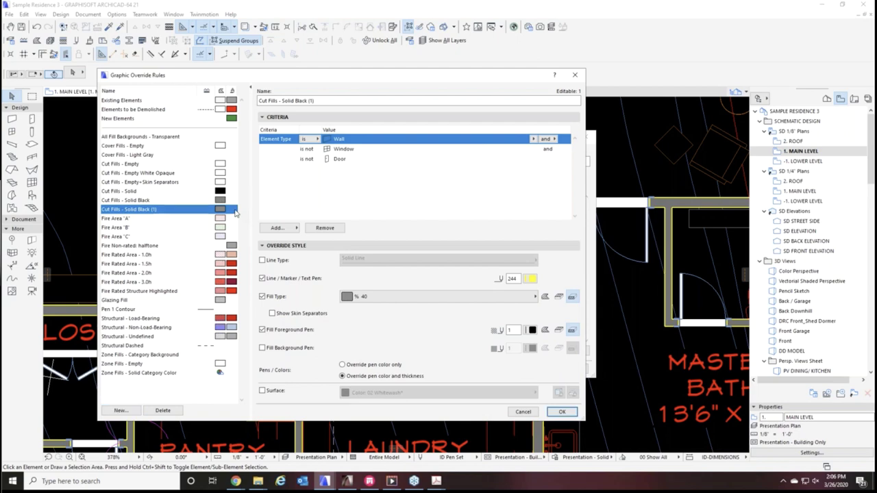
click(531, 281)
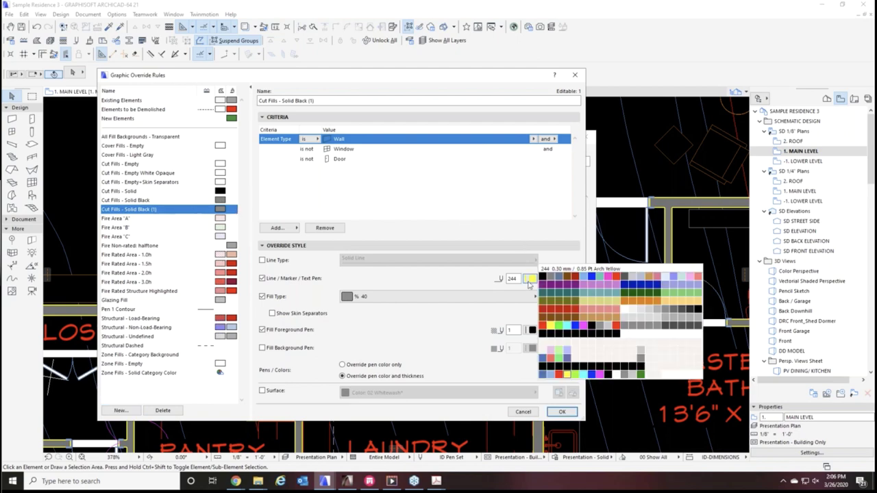
click(569, 277)
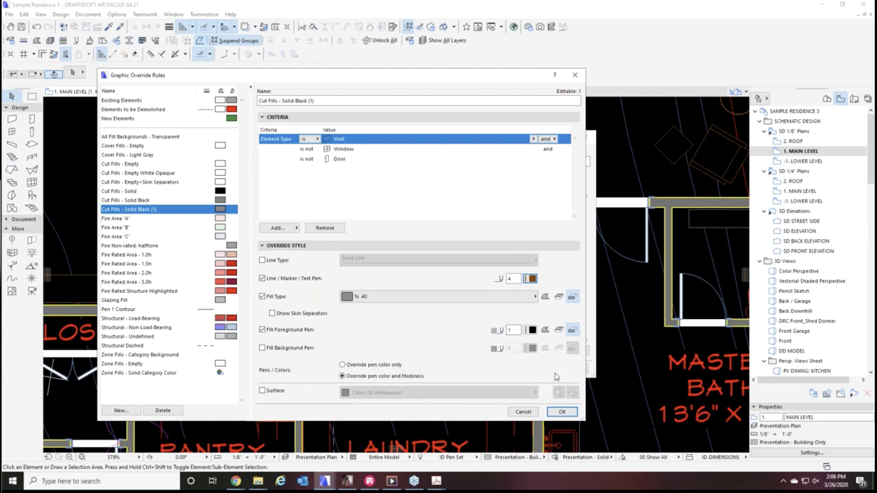
click(562, 412)
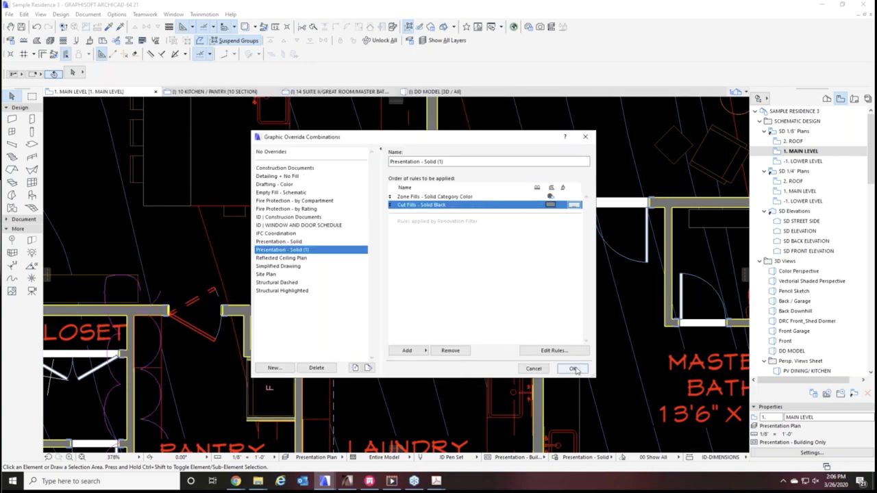
click(574, 370)
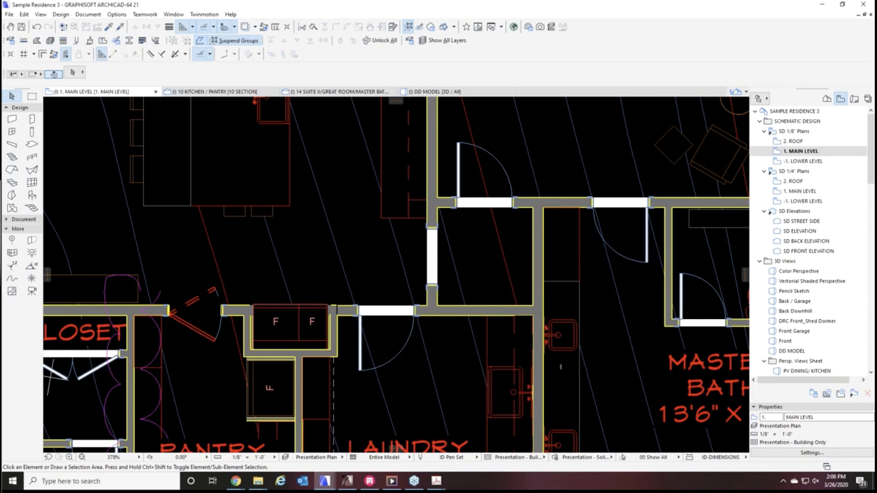
Review the settings of the Cut Fills - Solid Black rule assigned to the Presentation - Solid (1) graphic override combination
click(553, 457)
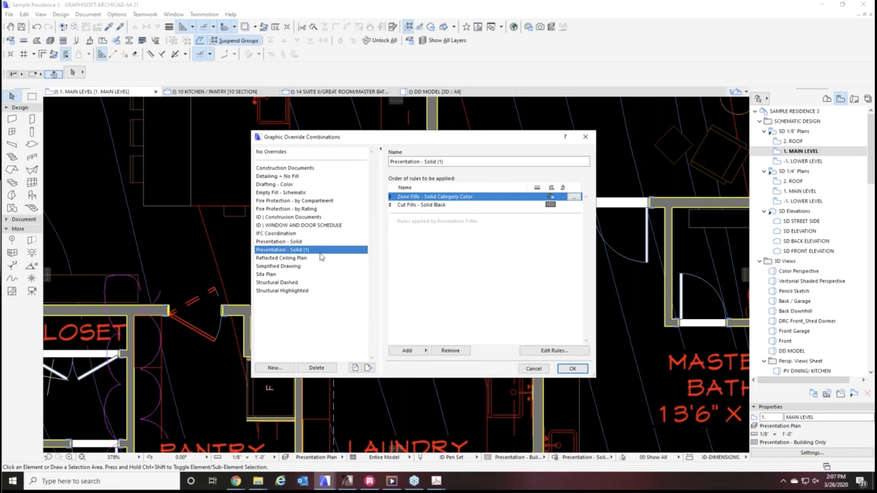
click(526, 204)
click(576, 205)
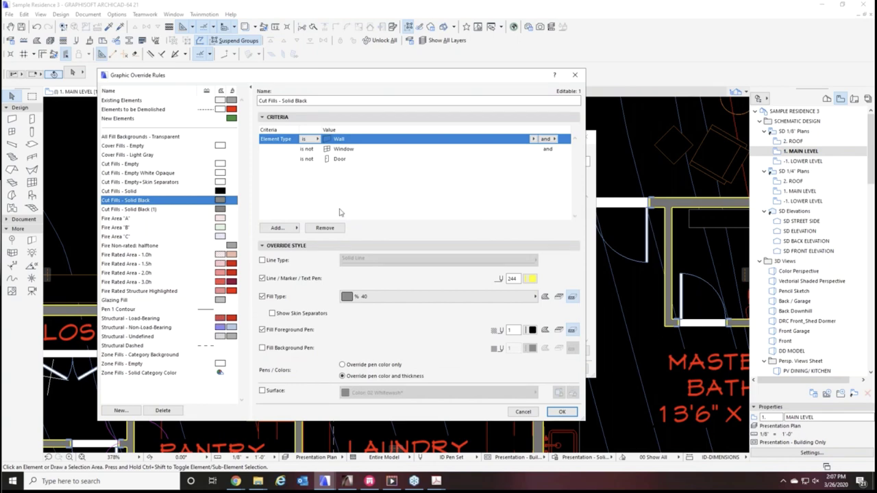
click(574, 76)
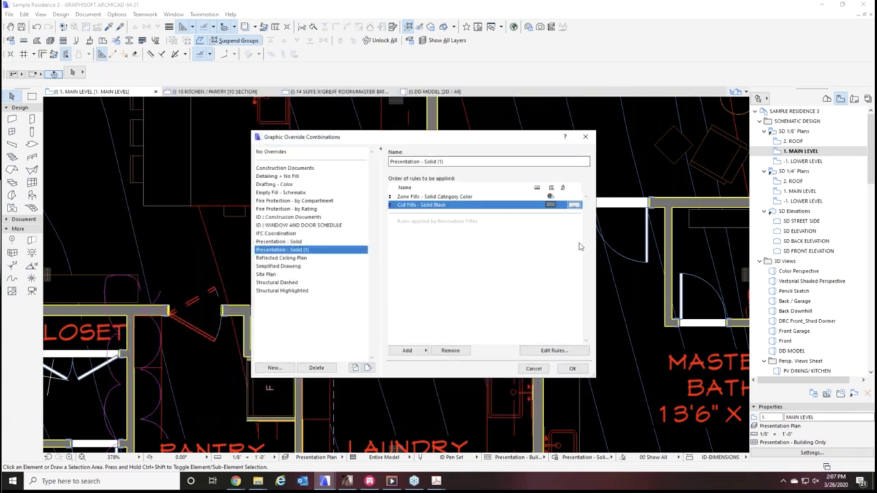
click(550, 206)
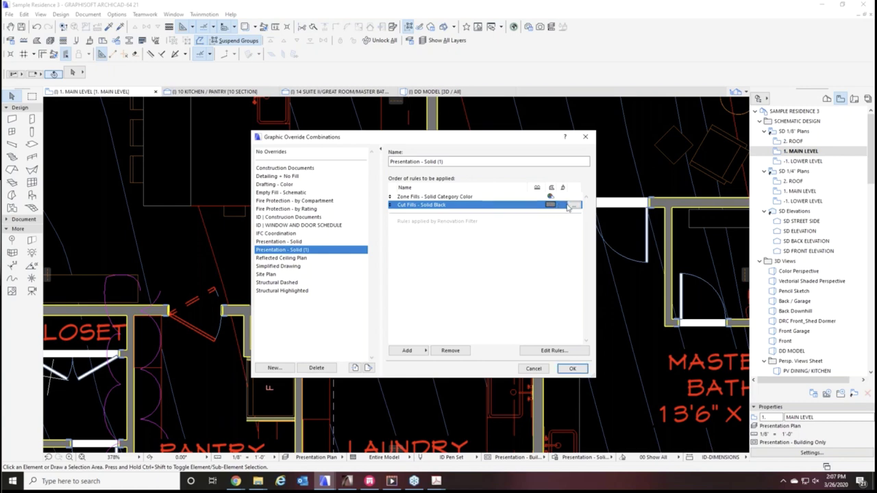
right_click(568, 206)
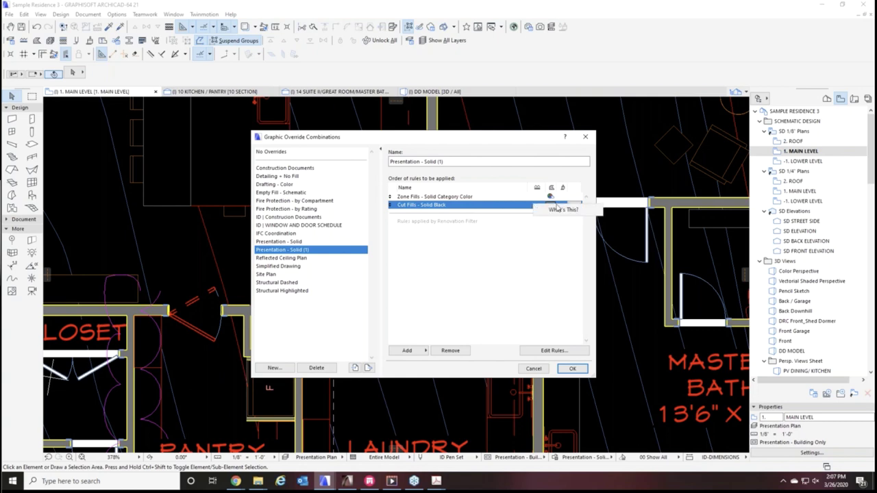
right_click(568, 207)
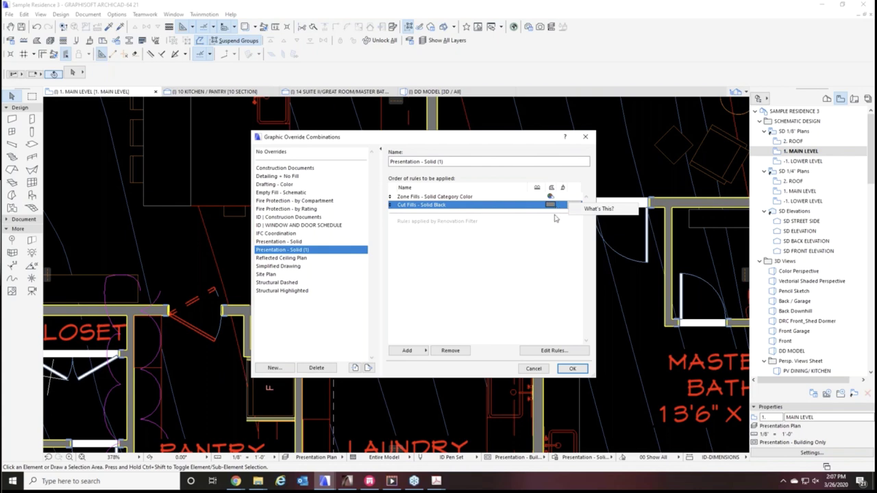
click(556, 238)
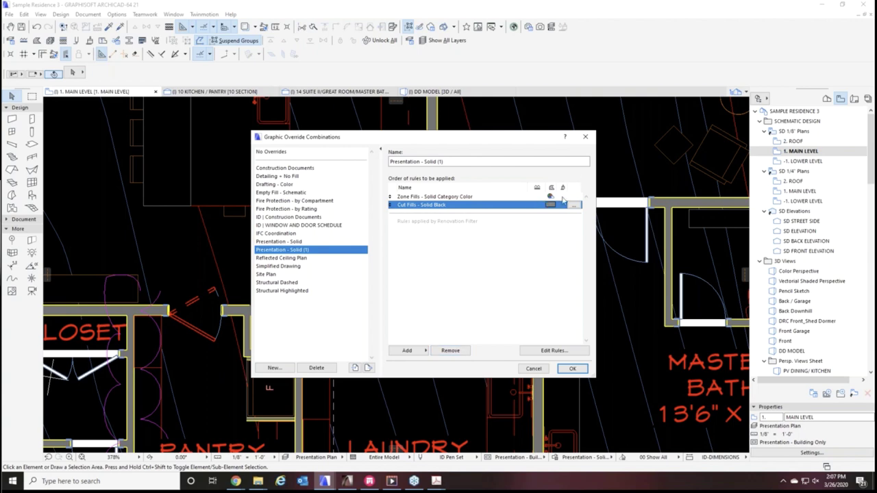
In the Presentation - Solid (1) combination, replace the Cut Fills - Solid Black rule with Cut Fills - Solid Black (1) and apply the change
click(411, 351)
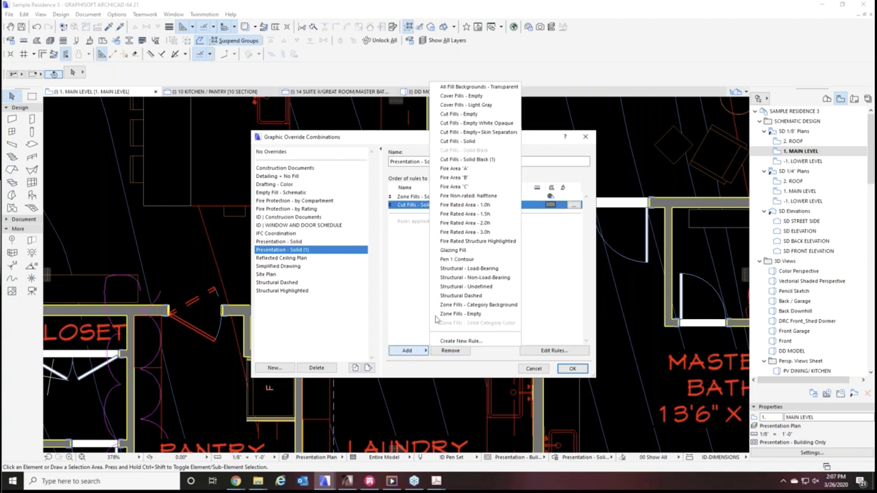
click(490, 160)
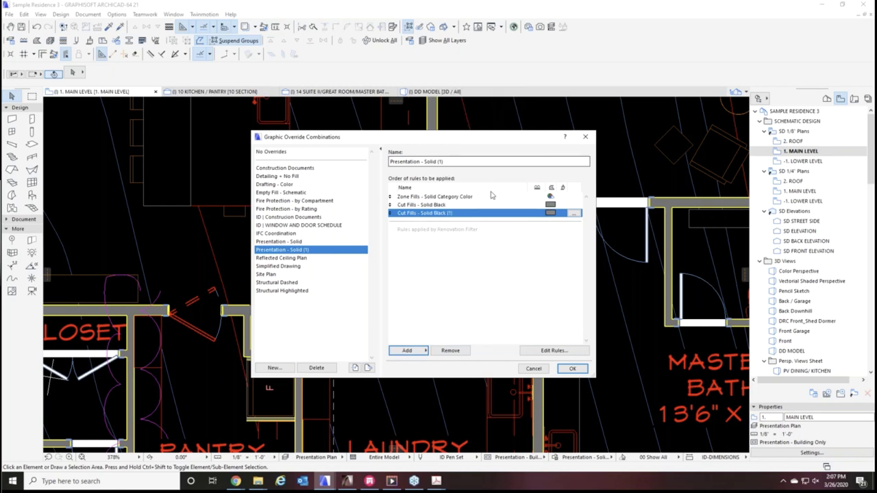
click(461, 352)
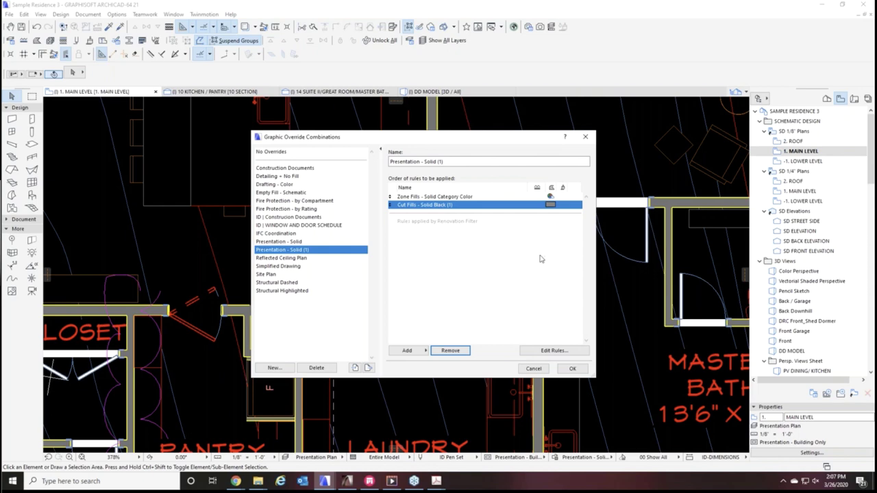
click(572, 368)
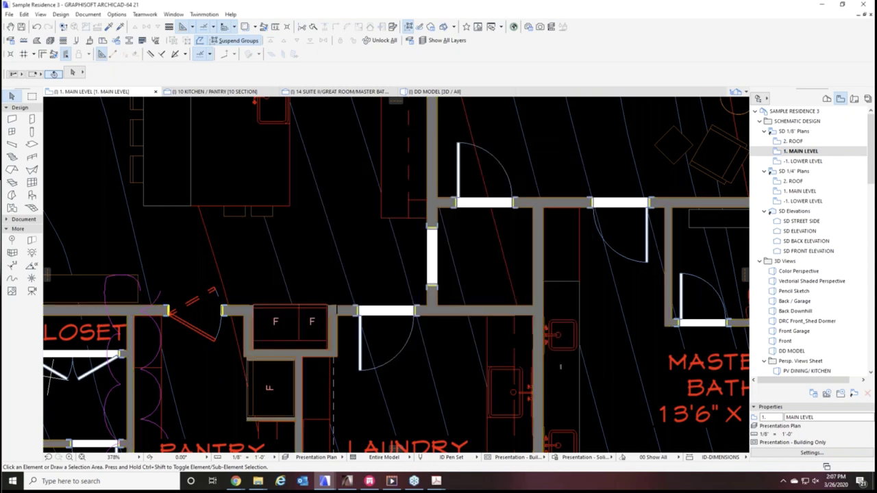
Apply the Presentation - Solid graphic override to the main level plan and open the DD MODEL 3D view
click(586, 458)
click(625, 391)
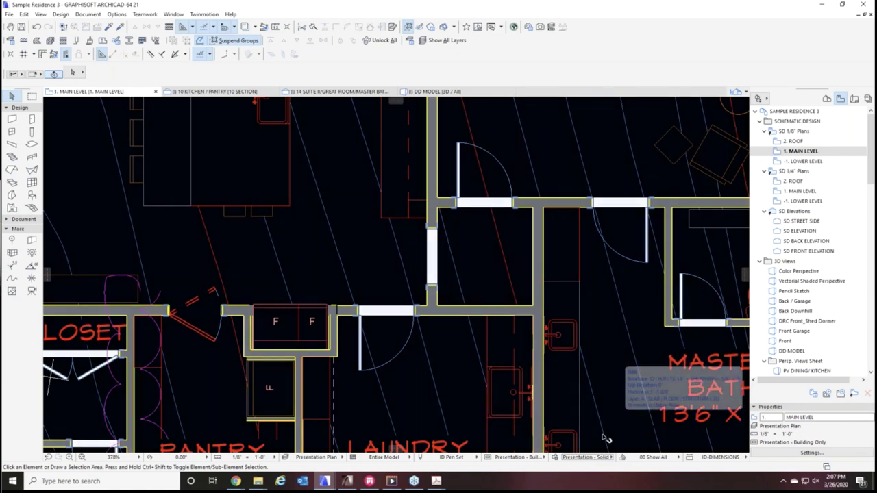
key(F3)
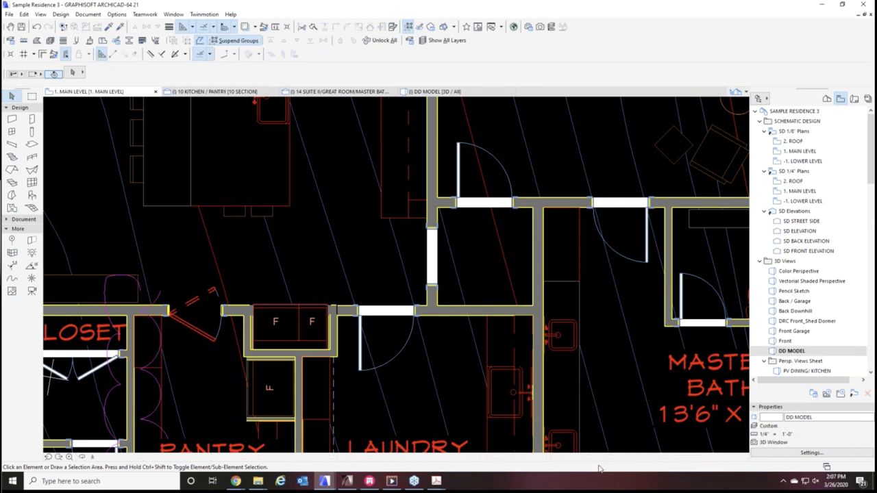
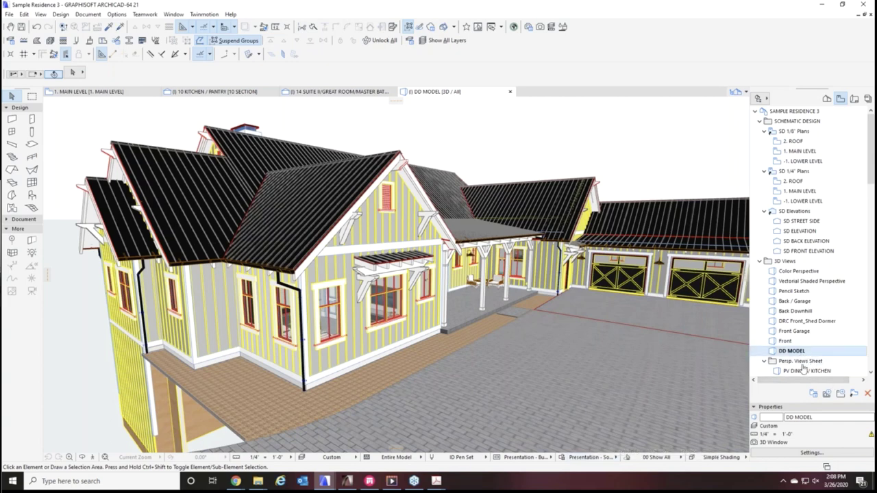
Set the DD MODEL view's graphic override to Presentation - Solid (1) in its view settings
click(809, 454)
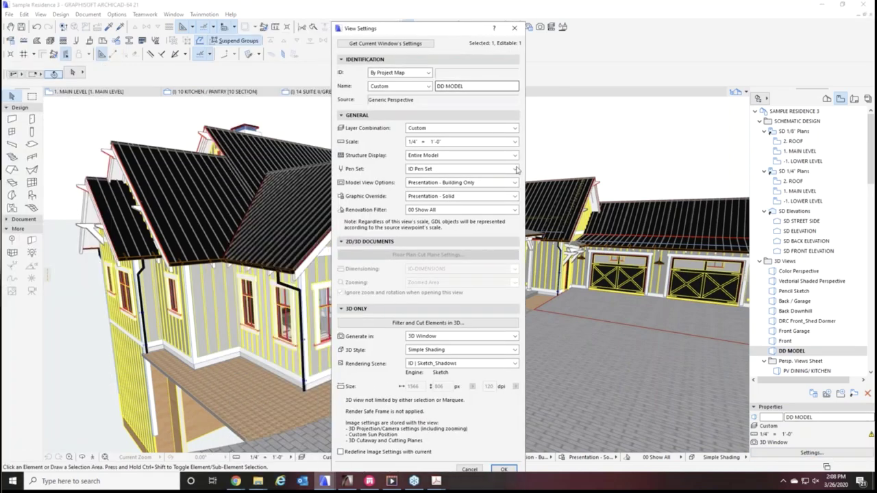
click(477, 198)
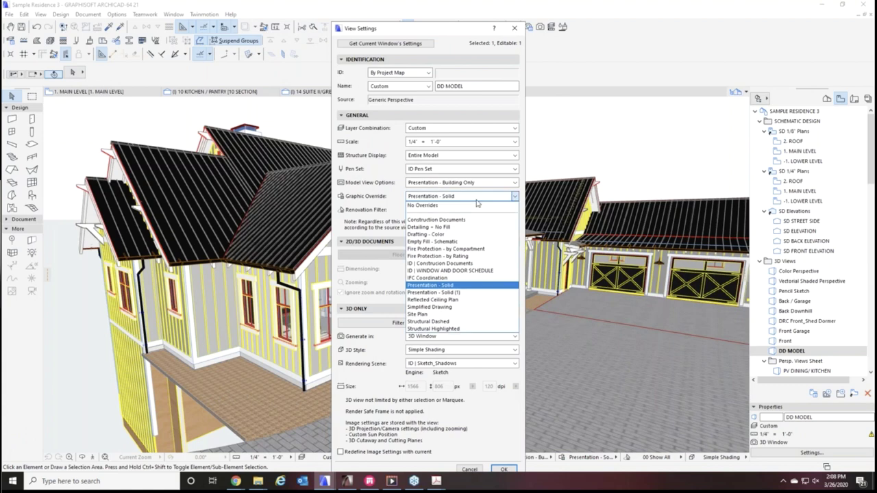
click(467, 292)
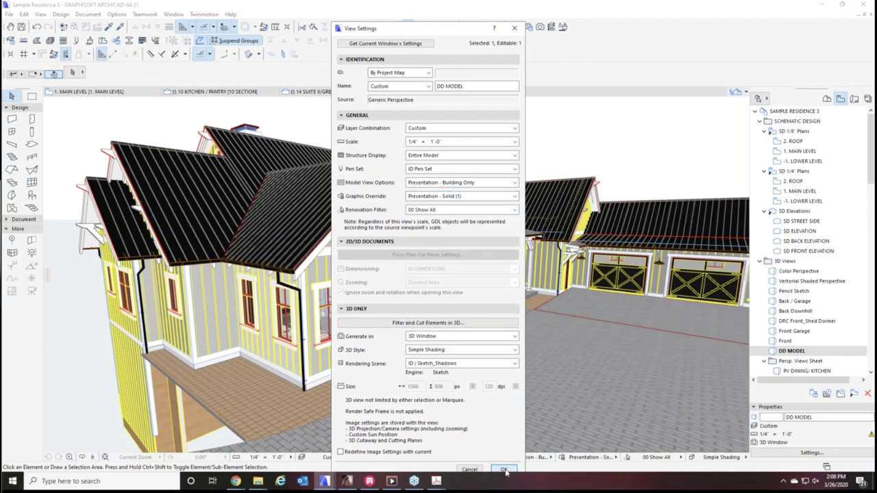
click(504, 469)
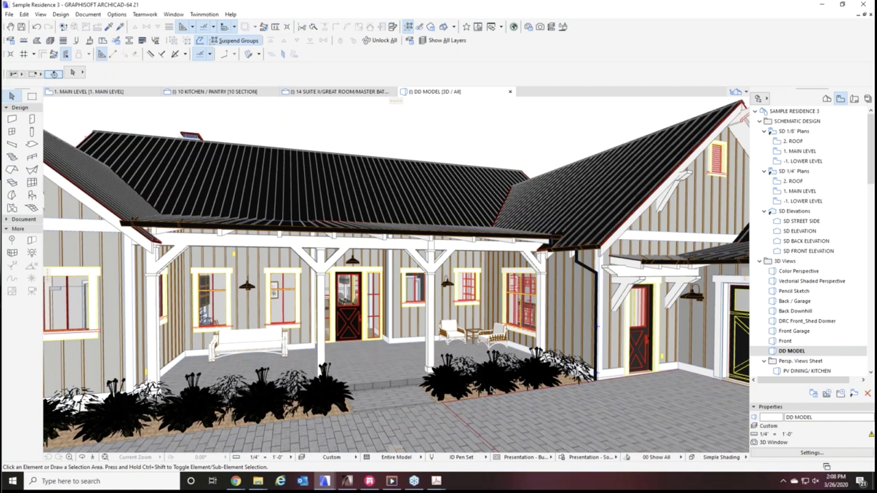
Set the DD MODEL view's pen set to ID Pen Set | Black & Grey
click(811, 454)
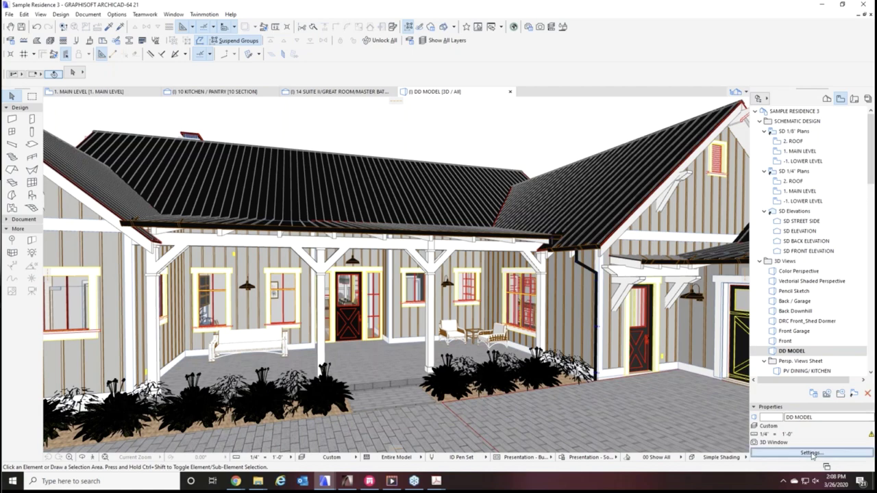
click(458, 170)
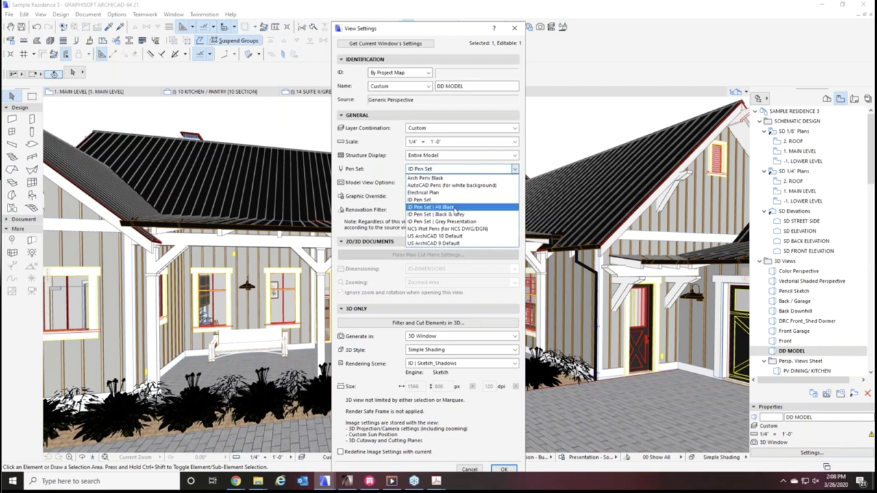
click(455, 207)
click(461, 168)
click(445, 213)
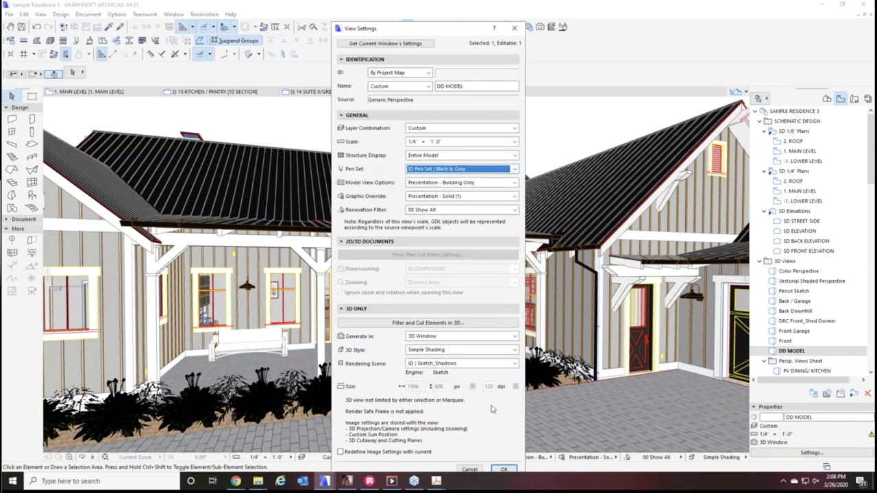
click(503, 469)
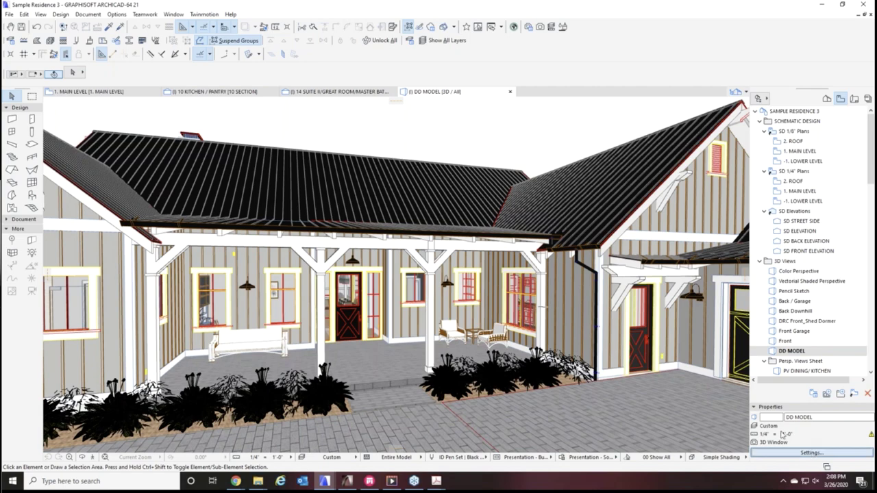
Change the DD MODEL view's pen set to ID Pen Set | All Black
click(811, 453)
click(507, 169)
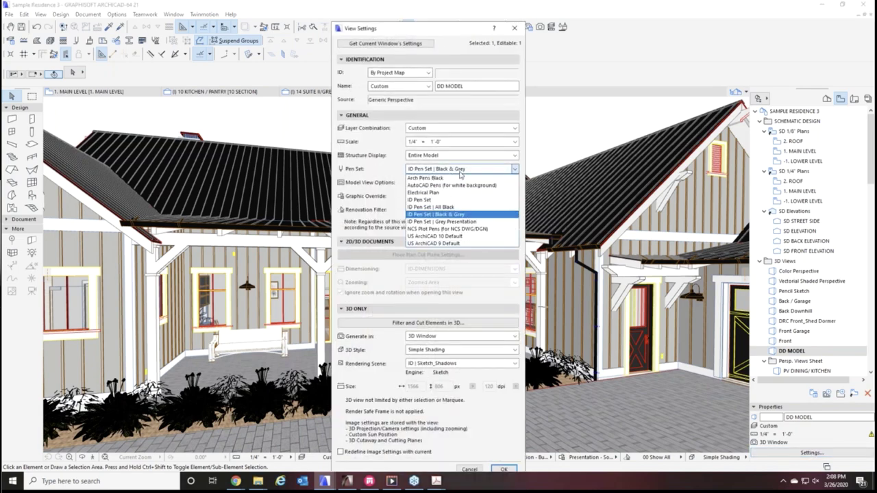
click(463, 212)
click(505, 468)
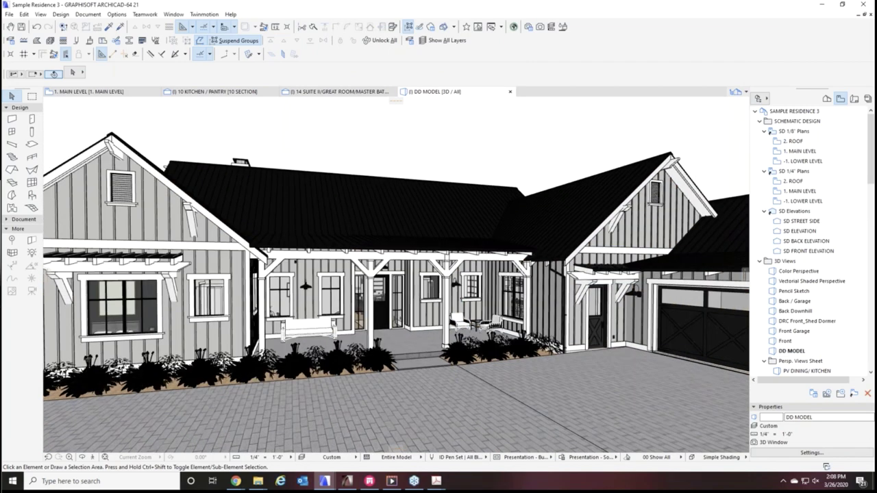
Hide the C | MESH (TERRAIN) and L | LANDSCAPE | 3D PLANTS layers in the 3D model
shift+middle_drag(411, 363, 463, 344)
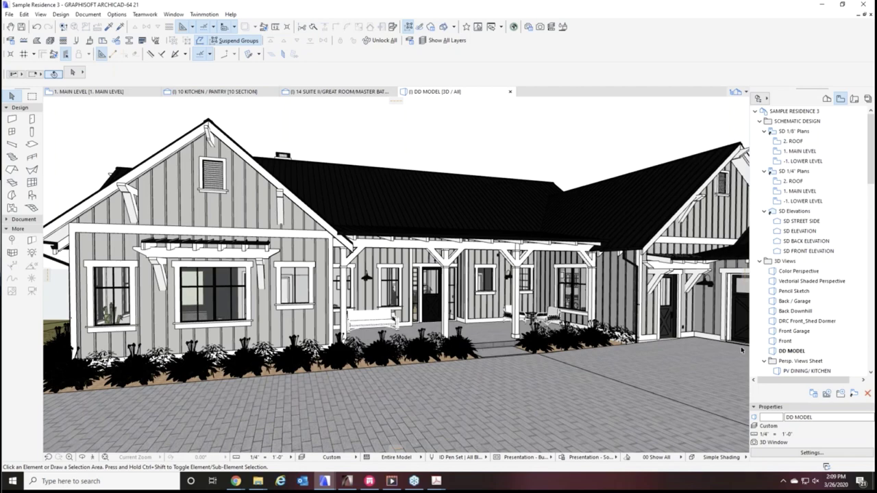
key(ctrl+l)
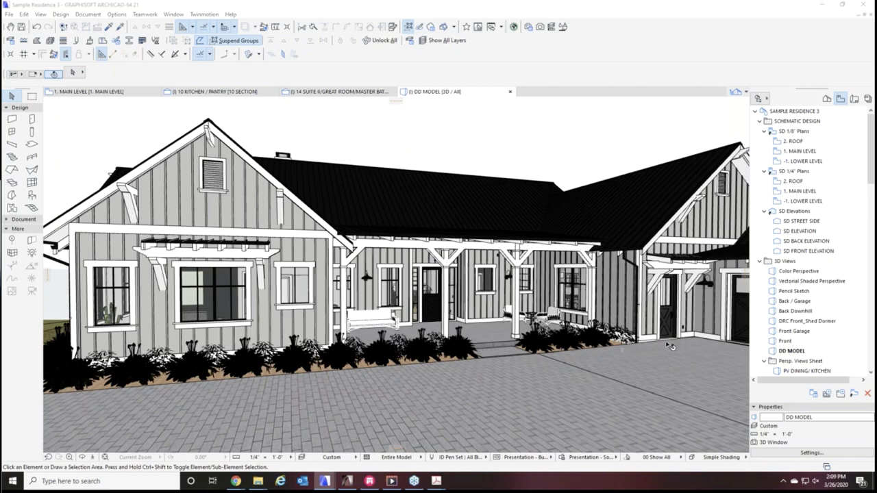
scroll(326, 326, down, 5)
scroll(326, 325, down, 12)
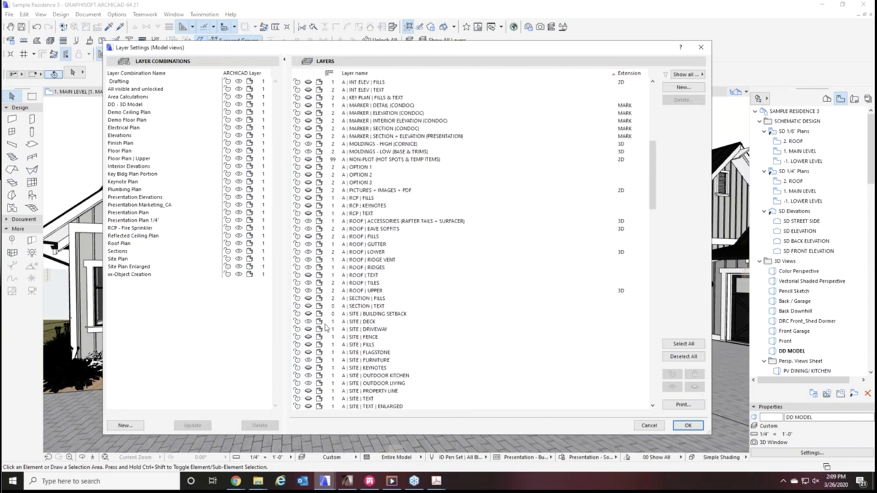
click(309, 337)
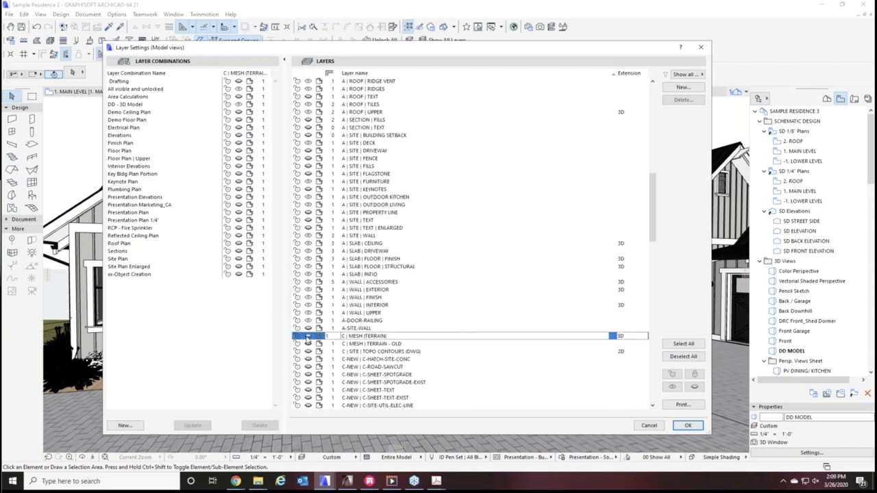
scroll(310, 341, down, 12)
scroll(309, 342, down, 2)
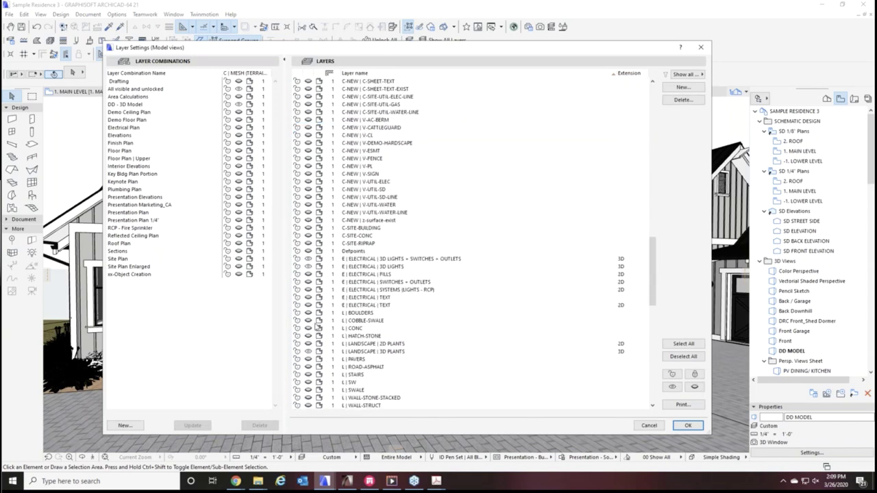
click(310, 352)
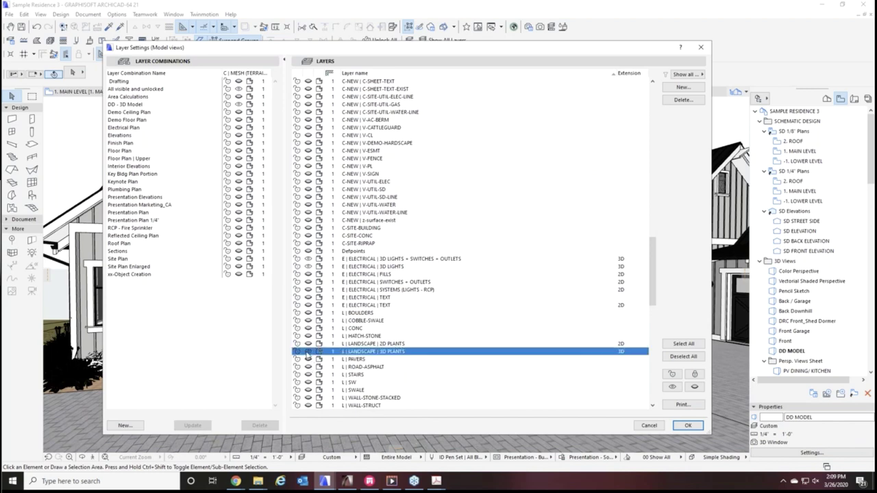
click(688, 426)
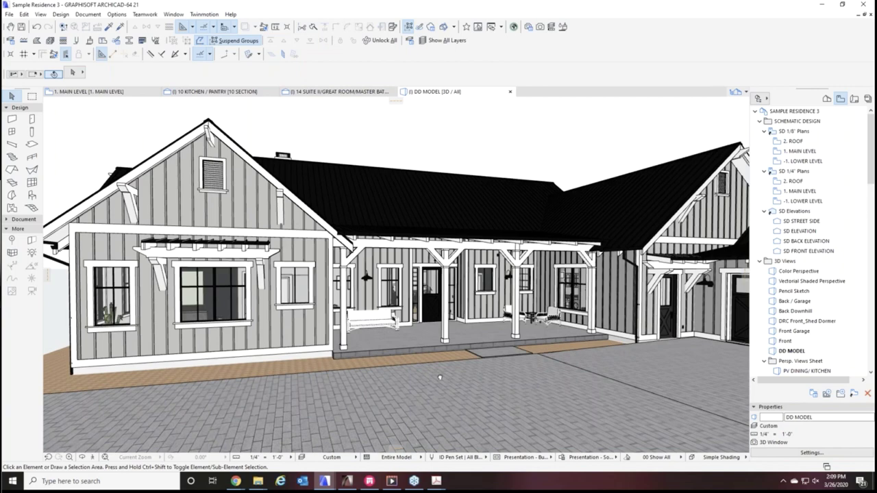
Switch the 3D window's graphic override to Presentation - Solid
shift+middle_drag(432, 377, 744, 364)
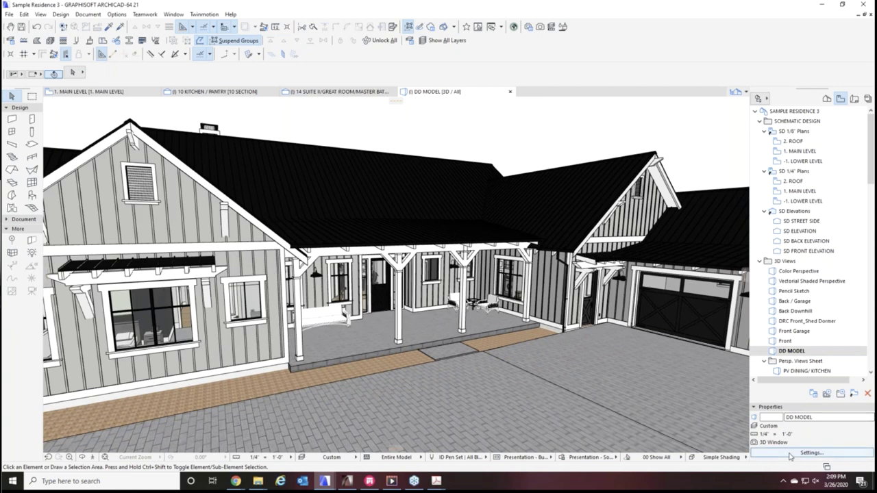
click(591, 457)
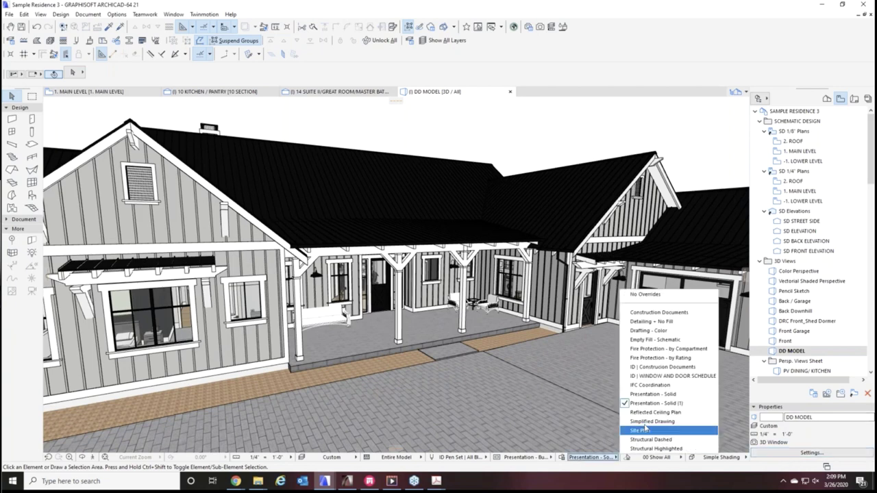
click(616, 423)
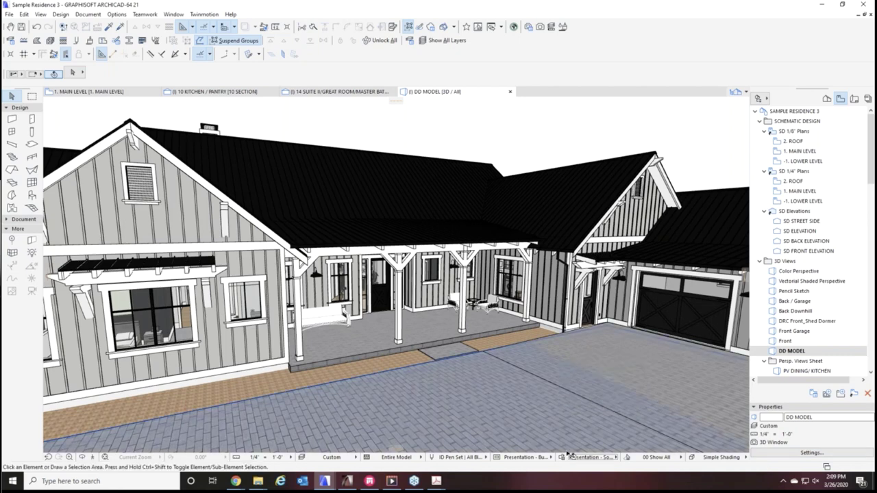
click(587, 458)
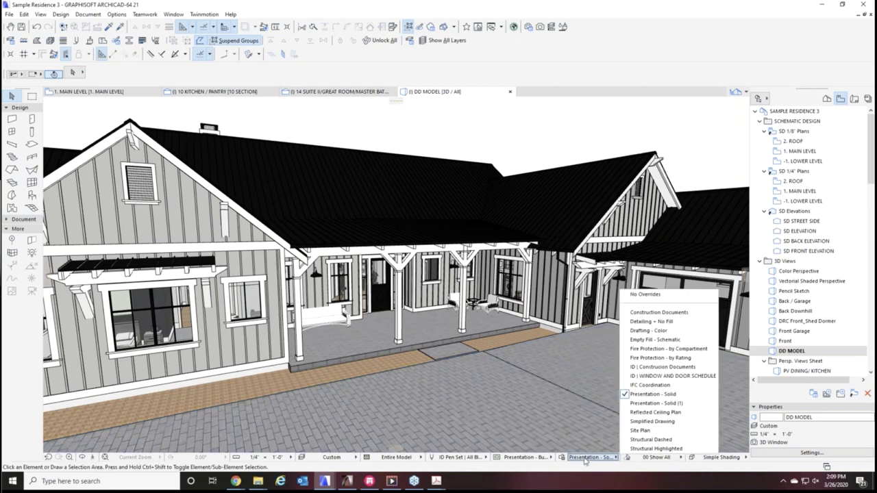
click(660, 396)
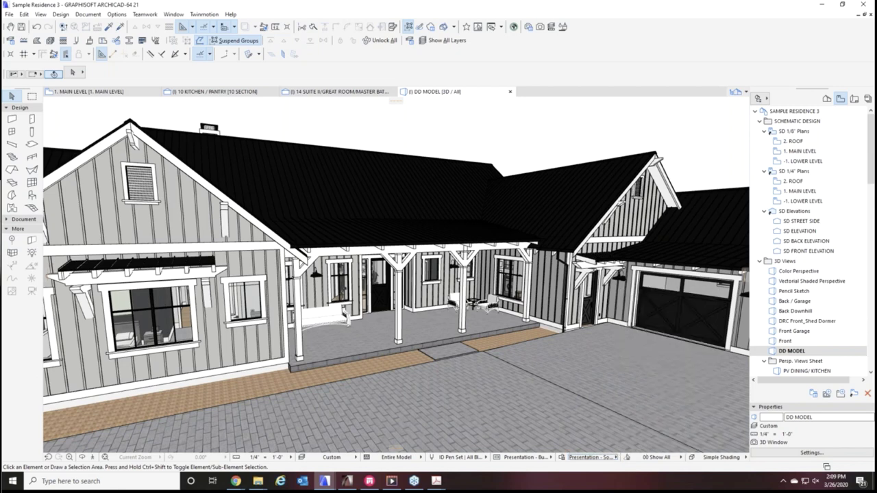
Set the DD MODEL view's pen set to ID Pen Set in its view settings
click(810, 453)
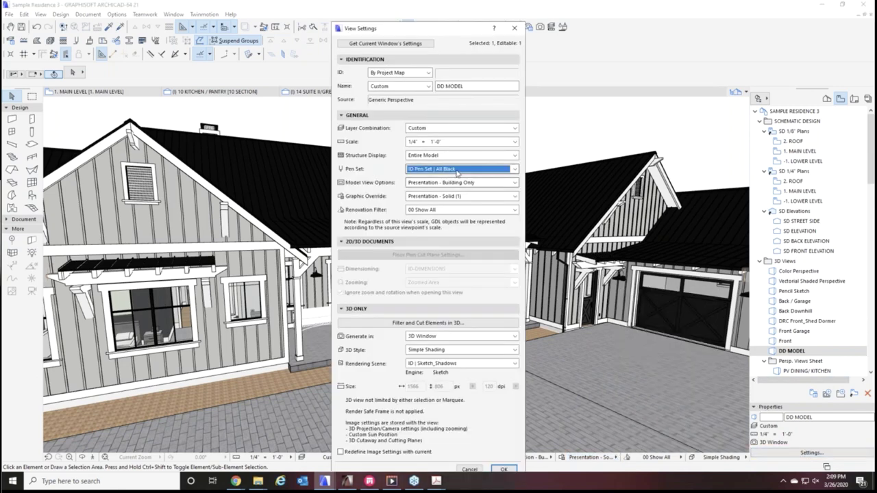
click(458, 169)
click(420, 200)
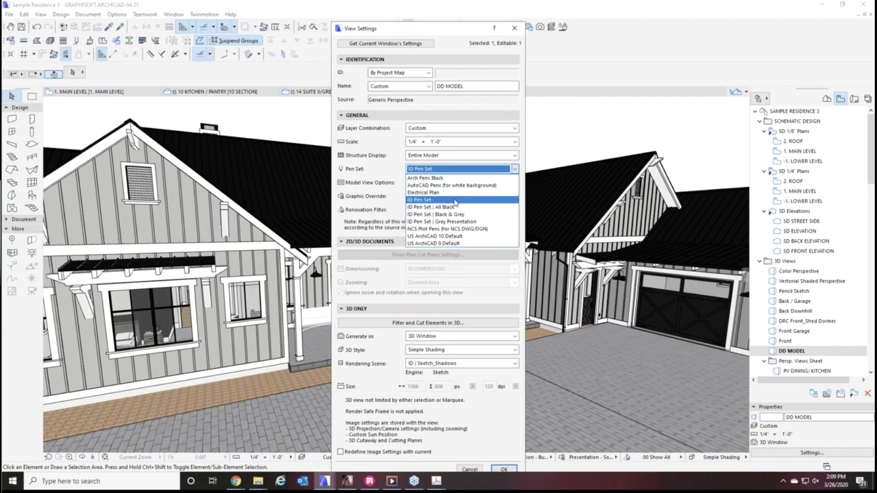
click(505, 470)
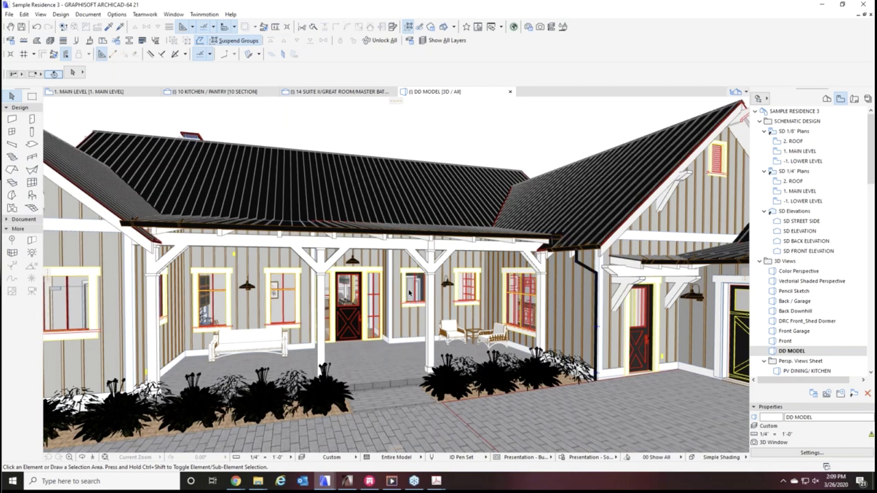
Hide the C | MESH (TERRAIN) and L | LANDSCAPE | 3D PLANTS layers again in the model view
key(ctrl+l)
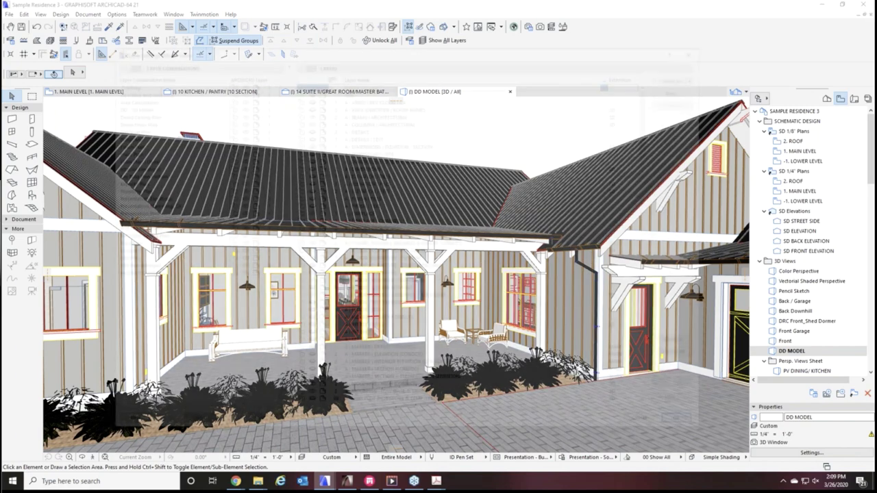
drag(652, 135, 651, 233)
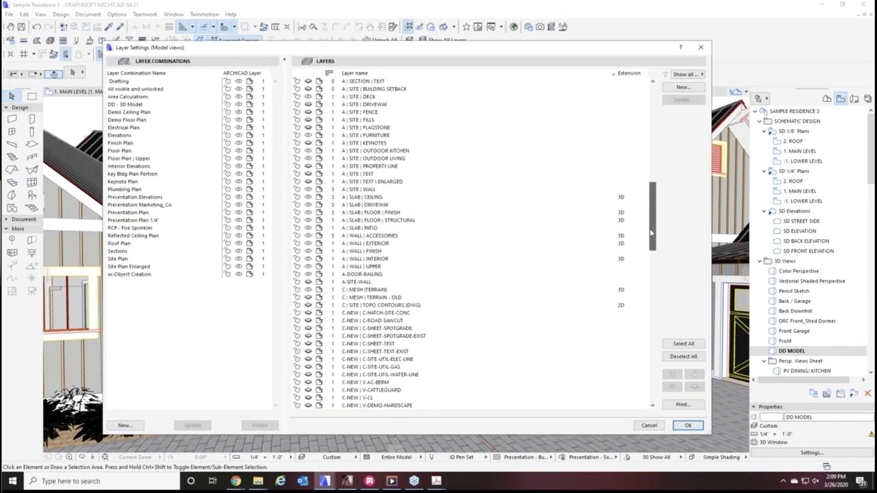
click(638, 289)
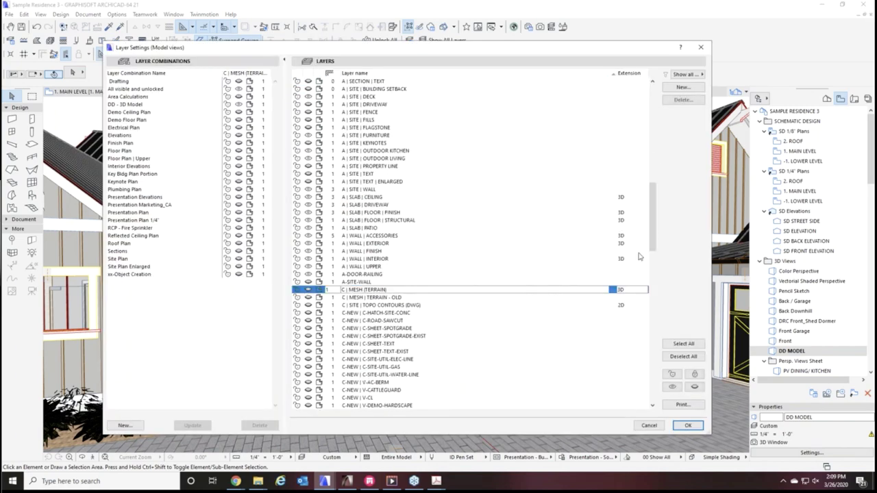
scroll(370, 283, down, 15)
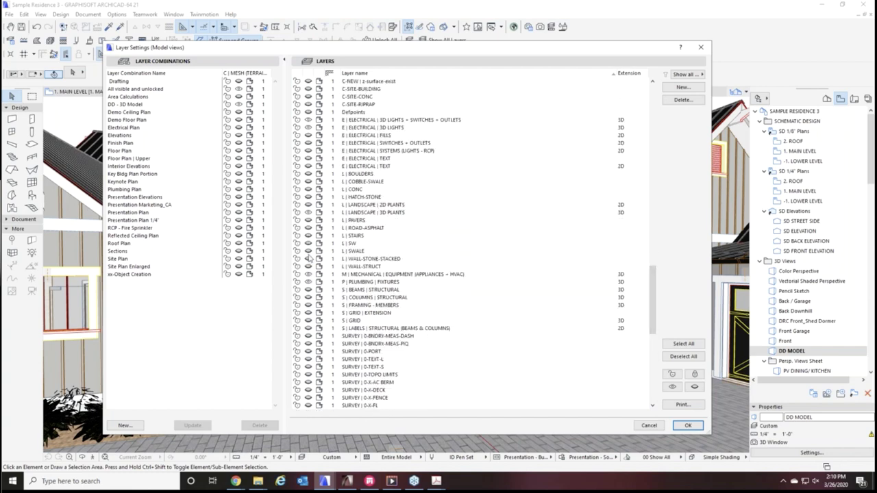
click(308, 215)
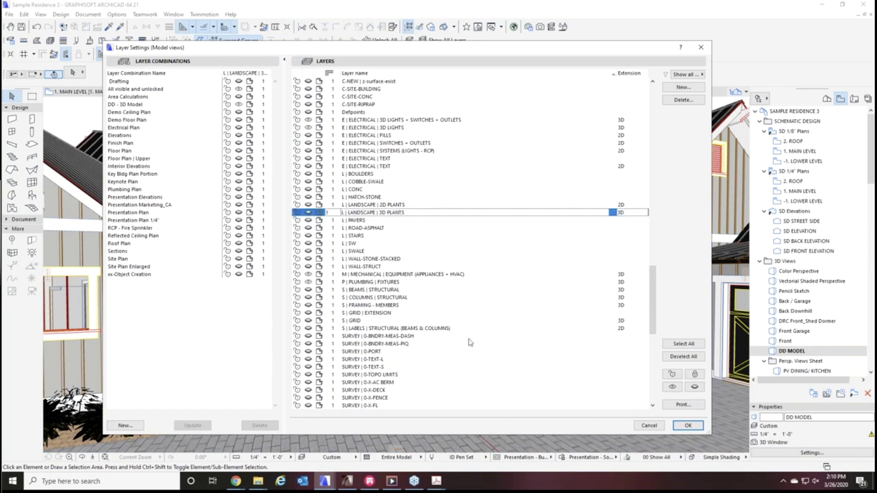
click(689, 427)
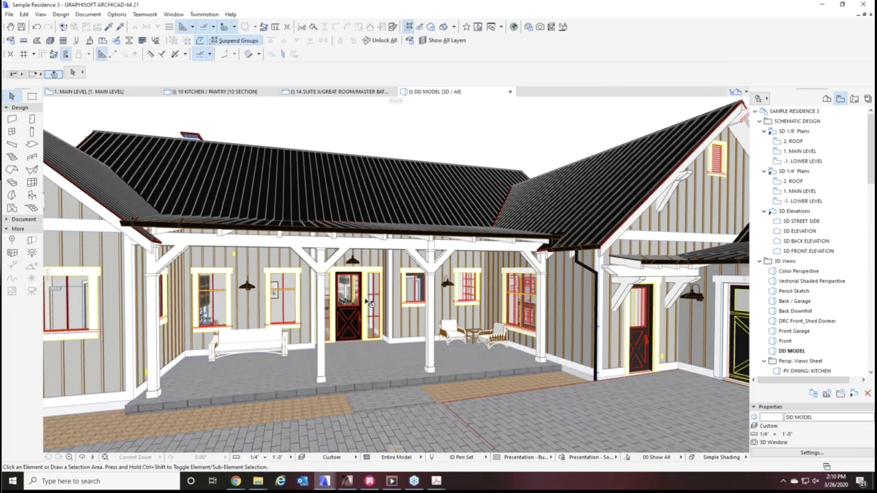
Examine the garage and porch exterior, then go through the front entry to view the great room and the sliding barn doors
shift+middle_drag(389, 317, 490, 331)
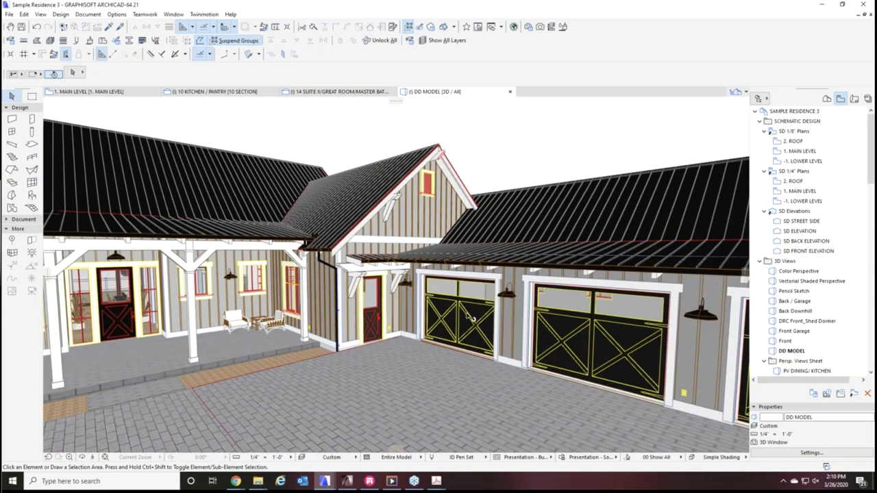
shift+middle_drag(168, 310, 250, 317)
scroll(308, 306, up, 10)
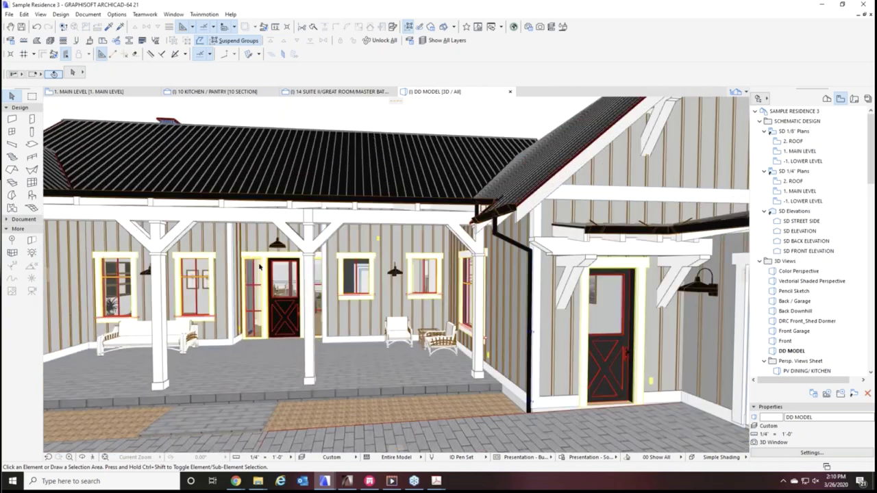
scroll(308, 306, up, 10)
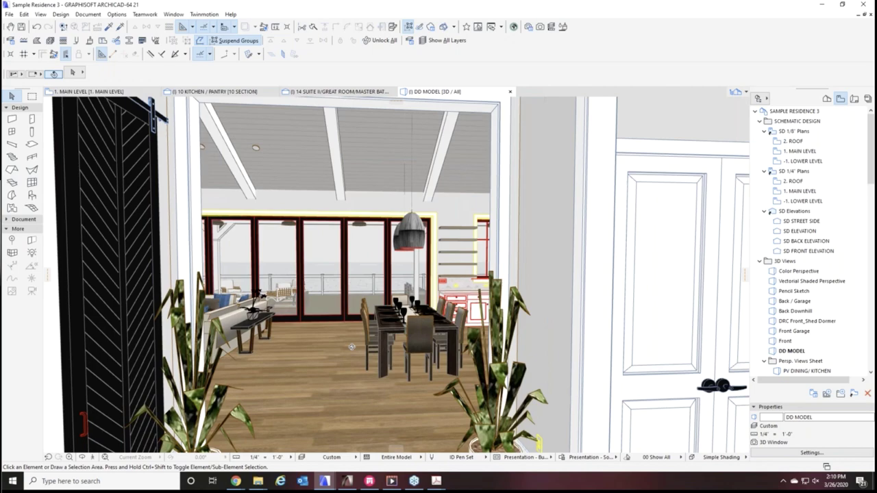
shift+middle_drag(352, 348, 116, 214)
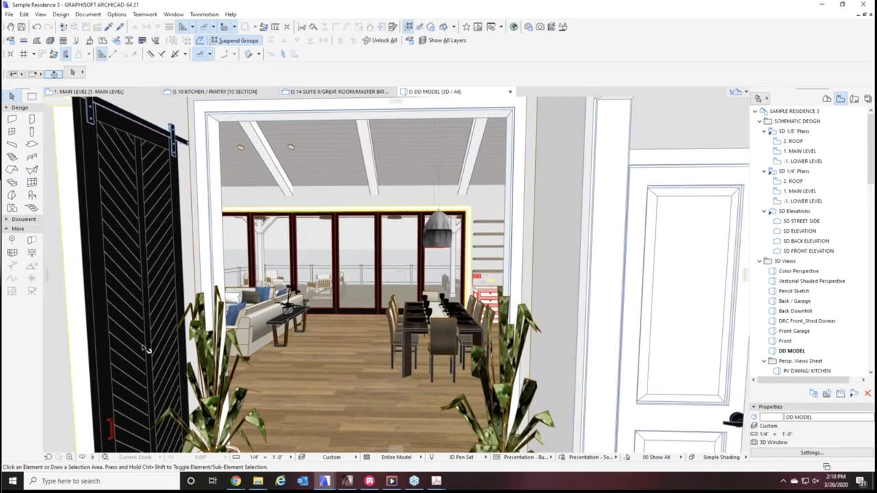
shift+middle_drag(146, 342, 370, 226)
mouse_move(360, 259)
shift+middle_down()
mouse_move(144, 253)
mouse_move(164, 260)
mouse_move(307, 244)
mouse_move(232, 218)
mouse_move(277, 217)
shift+middle_up()
scroll(160, 255, up, 6)
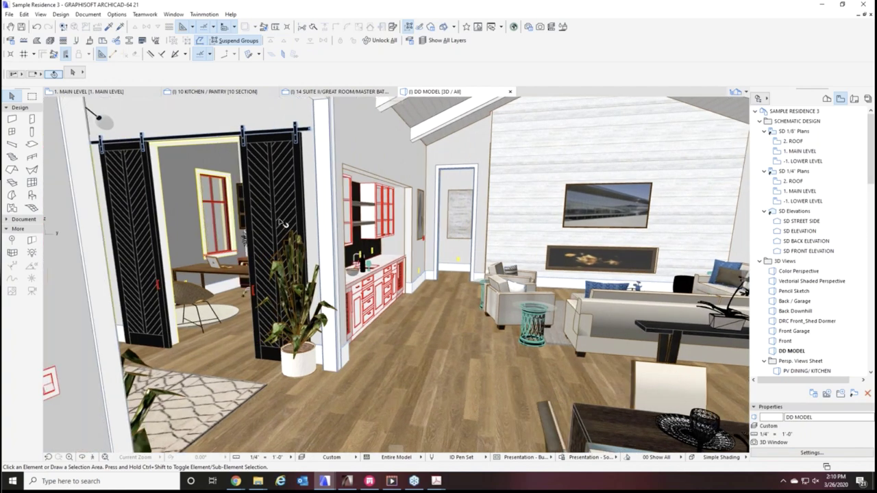
Look through the library part types available for saving a selection, such as door, window and cabinet parts
click(10, 14)
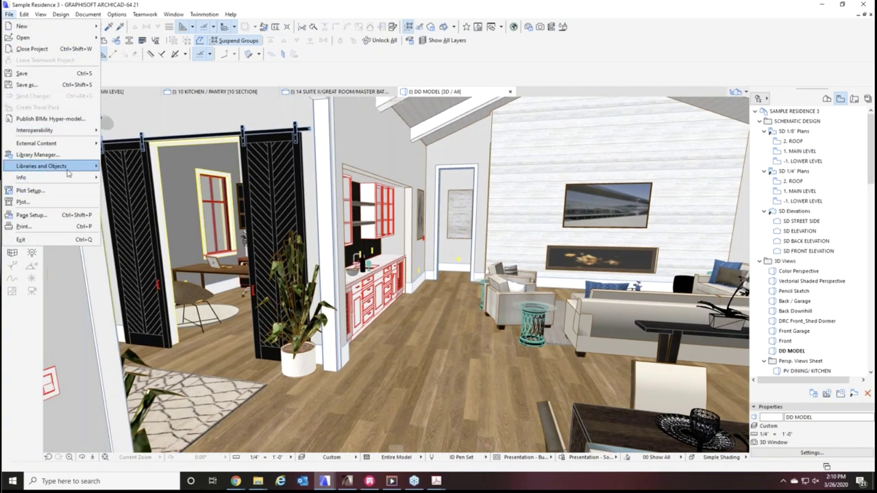
mouse_move(67, 171)
mouse_move(189, 239)
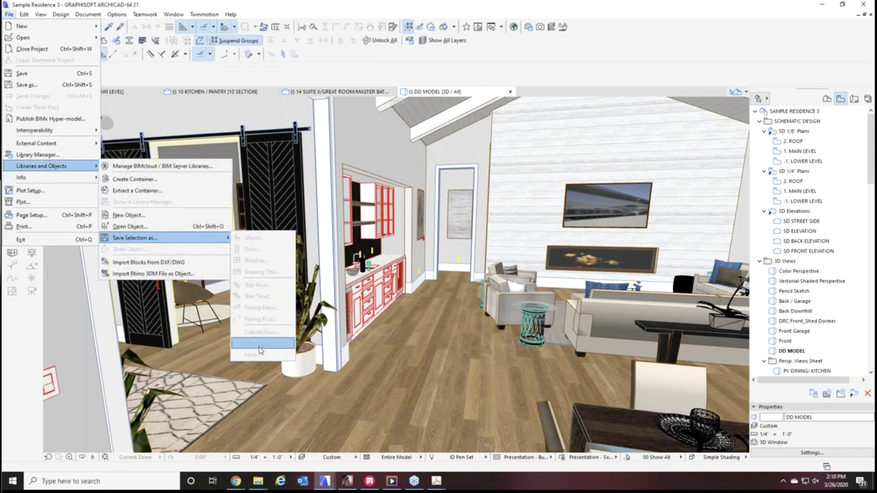
key(Escape)
key(Escape)
key(Escape)
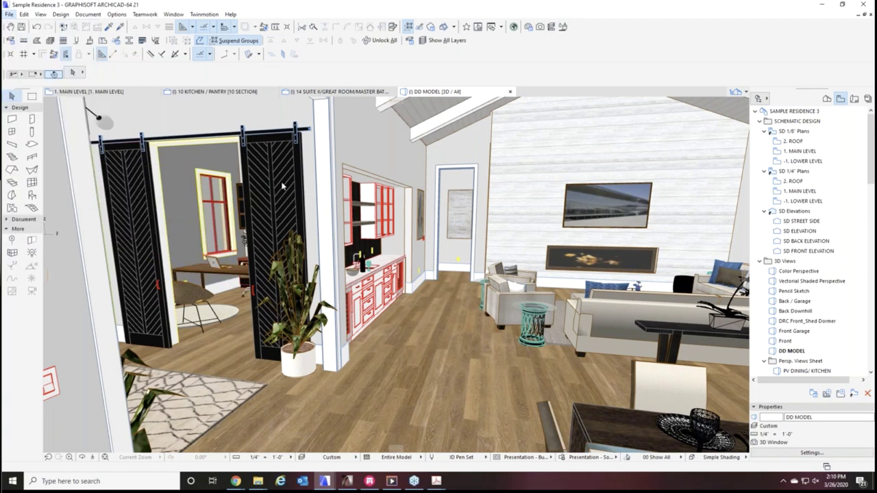
key(Escape)
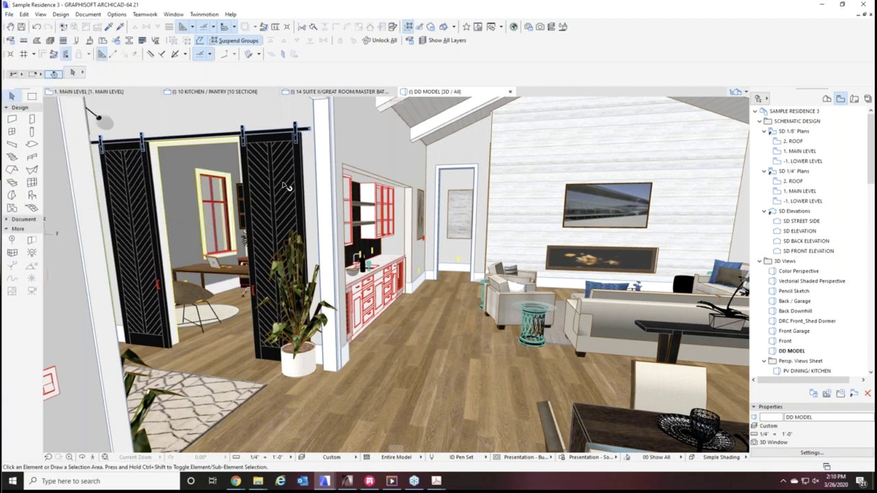
Inspect the sliding barn door's settings and its list of custom door leaf names
click(287, 186)
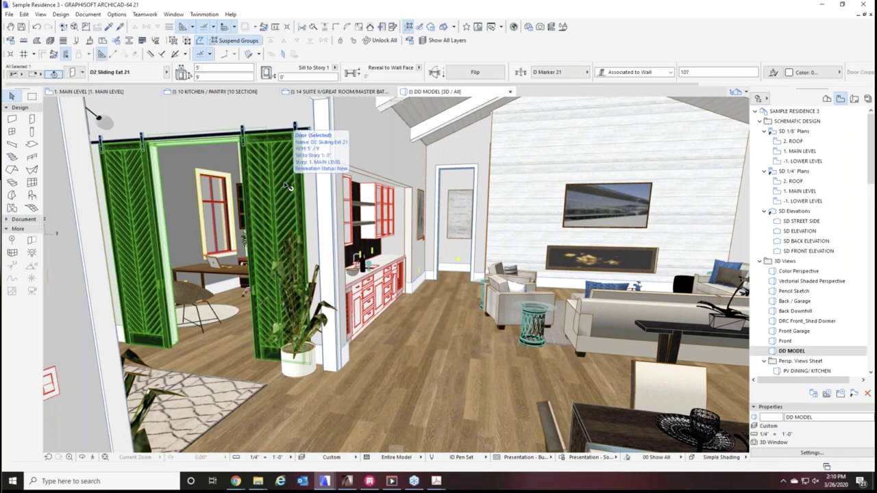
double_click(284, 183)
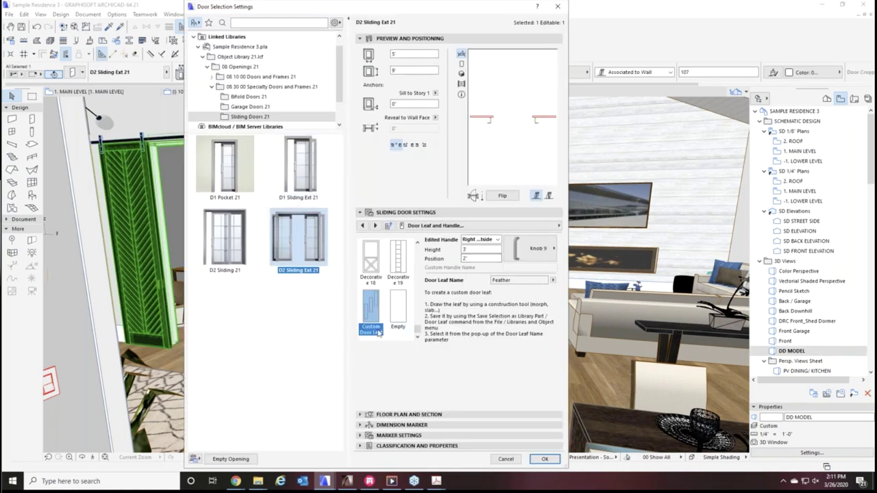
click(553, 280)
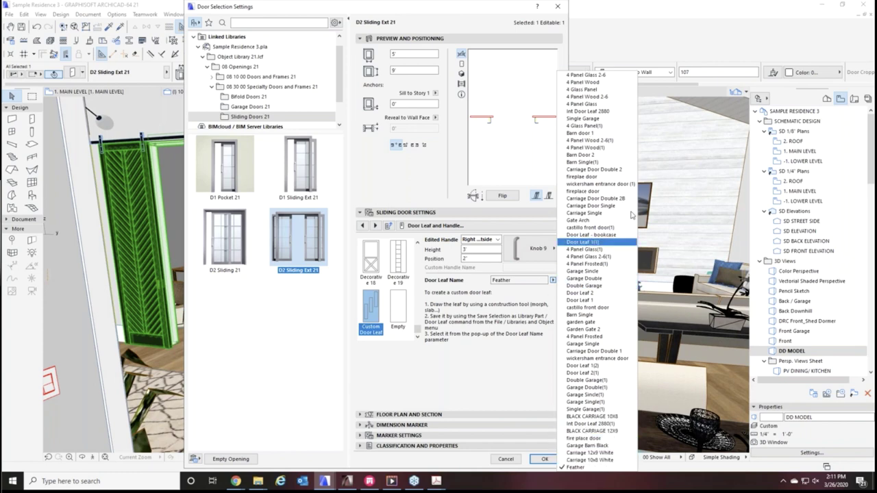
click(467, 376)
click(545, 459)
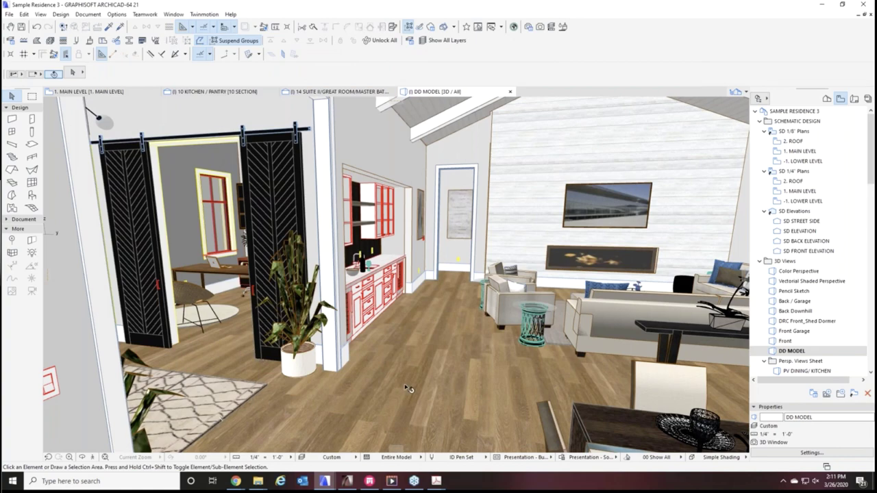
Inspect the lamp settings of the black pendant lamp hanging over the dining table
shift+middle_drag(407, 388, 478, 398)
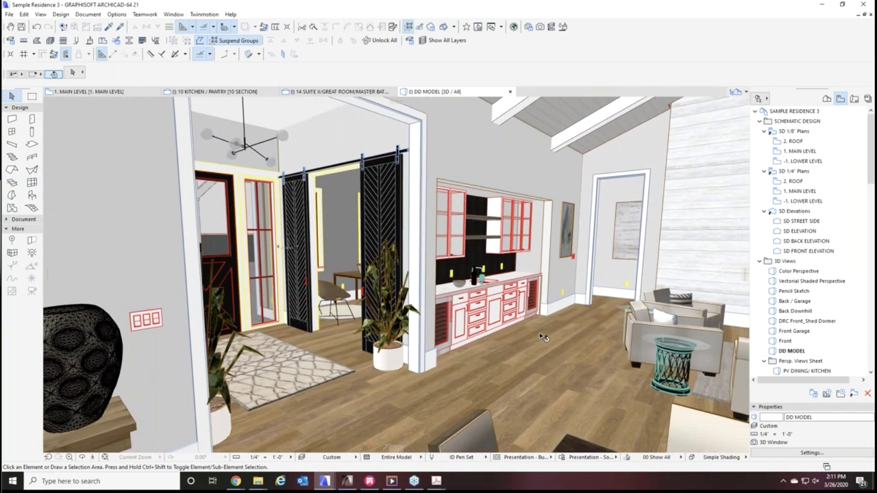
shift+middle_drag(543, 337, 389, 363)
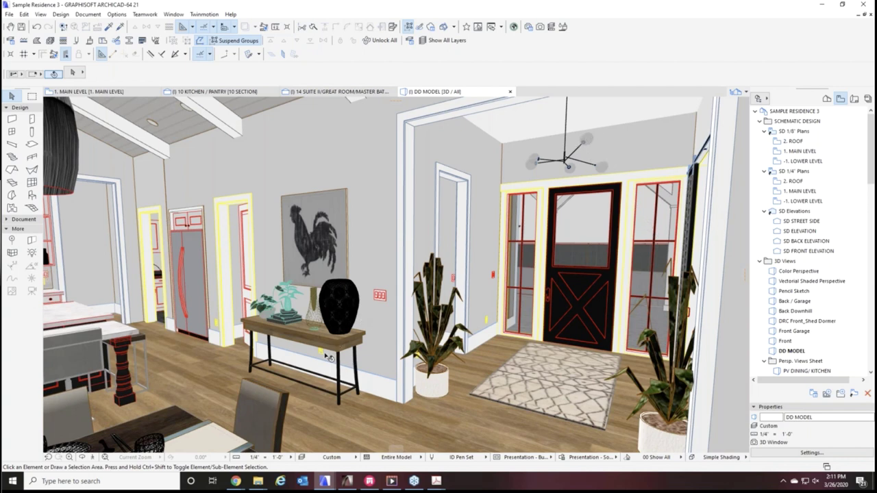
shift+middle_drag(323, 367, 642, 123)
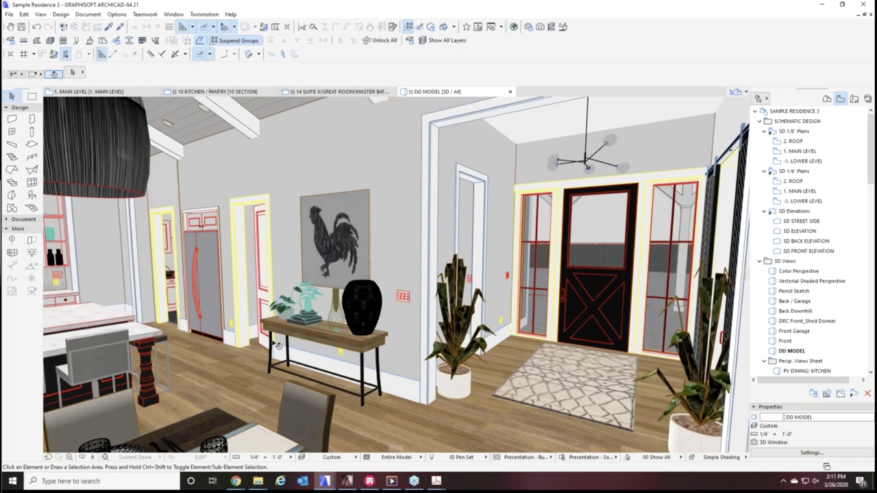
shift+middle_drag(255, 351, 385, 312)
shift+middle_drag(327, 225, 465, 233)
click(484, 234)
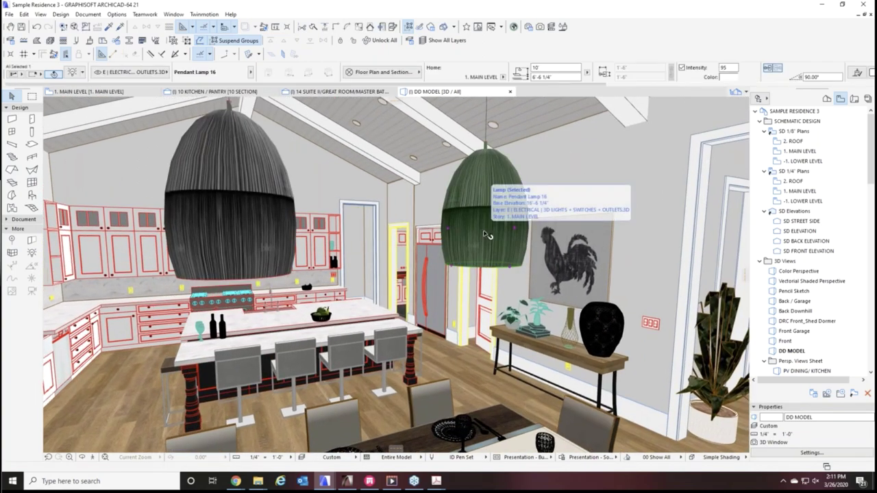
key(ctrl+t)
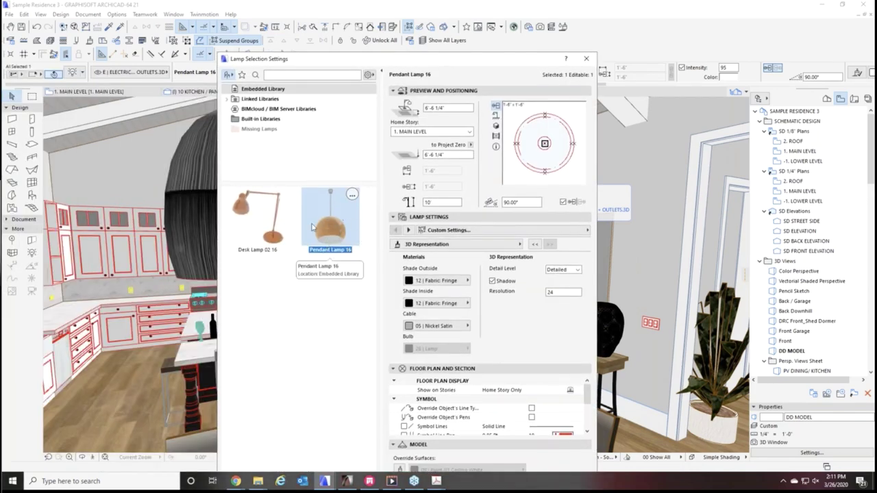
click(591, 60)
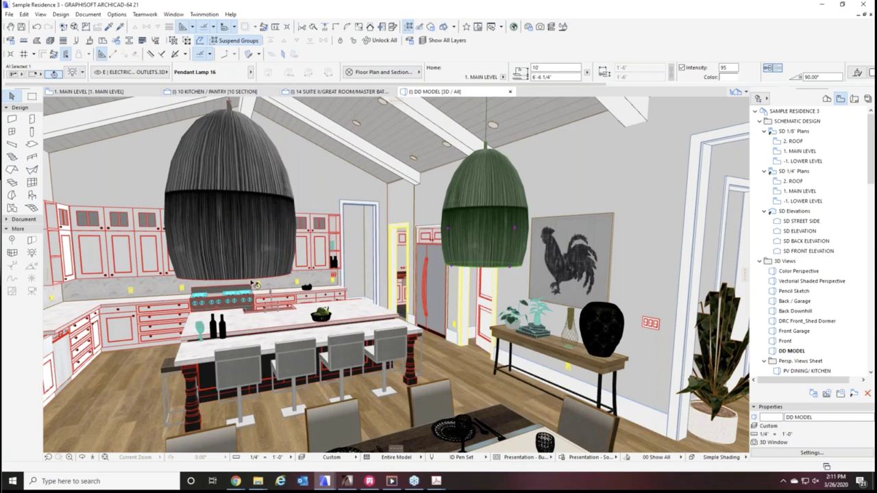
key(Escape)
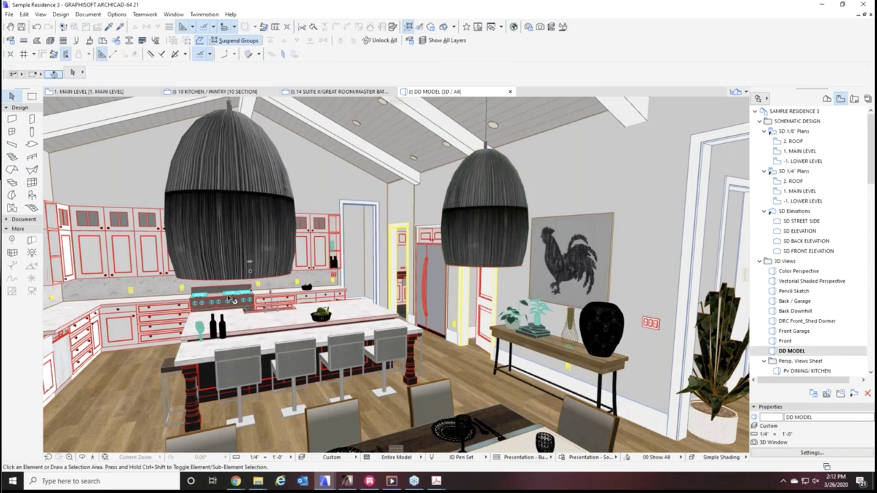
Go through the bedroom into the bathroom and inspect the black wall sconce's parts: round wall plate, vertical rod and glass bulb
shift+middle_drag(217, 350, 496, 259)
scroll(375, 180, up, 10)
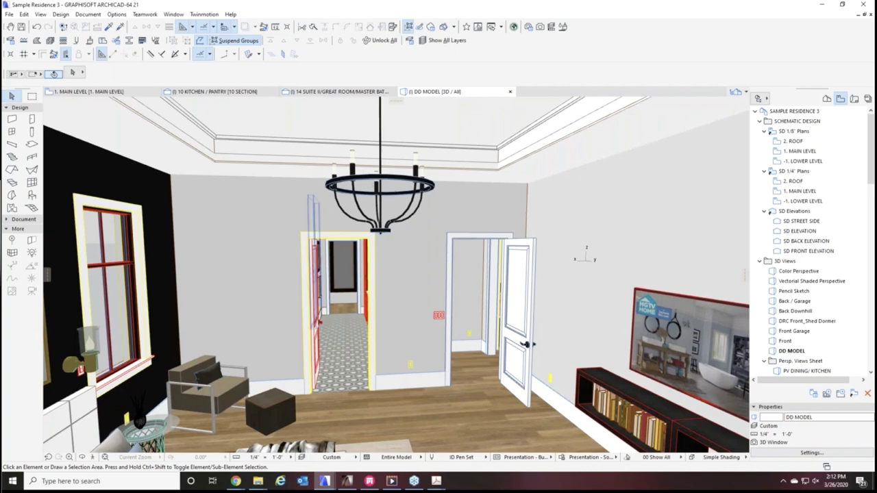
shift+middle_drag(390, 191, 380, 286)
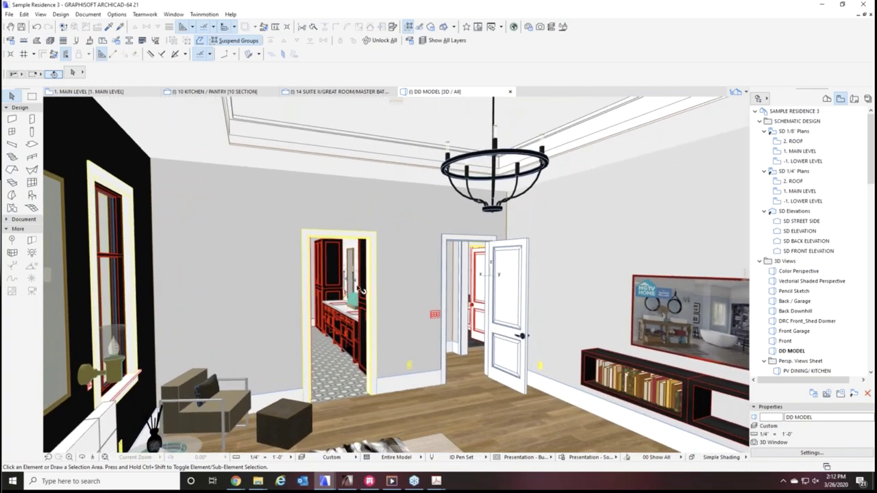
scroll(361, 289, up, 12)
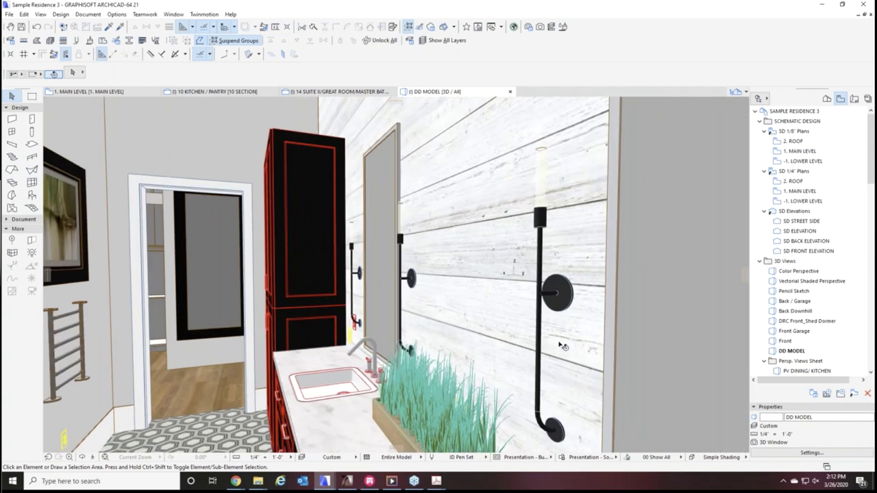
shift+middle_drag(562, 346, 568, 282)
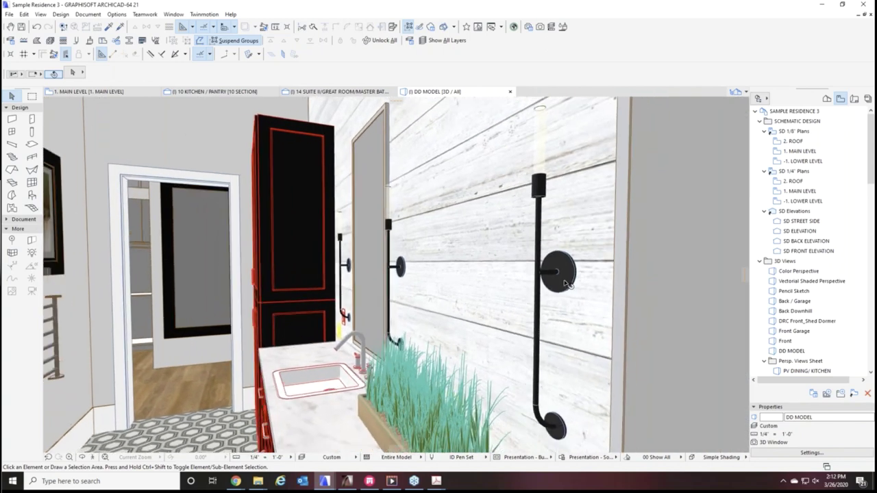
click(568, 283)
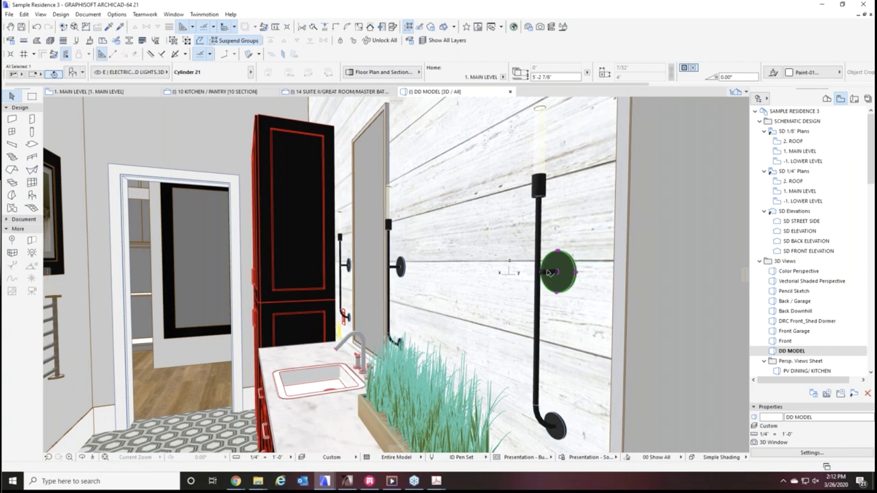
click(539, 262)
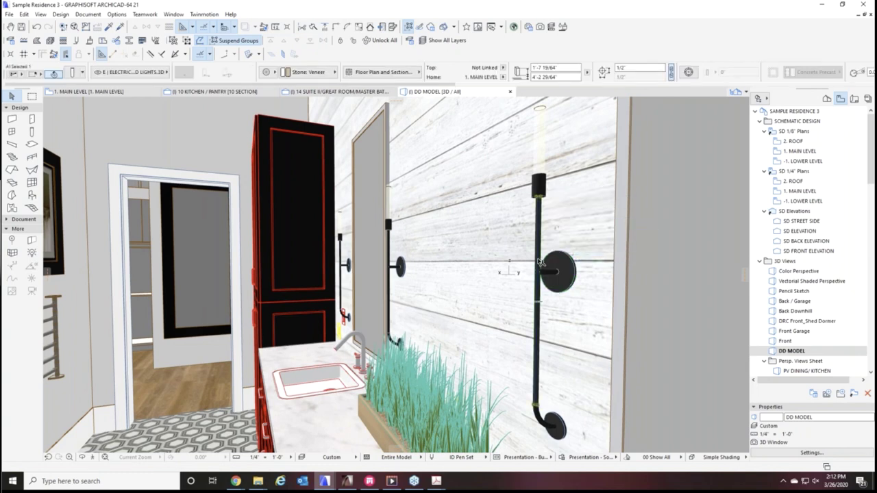
click(542, 156)
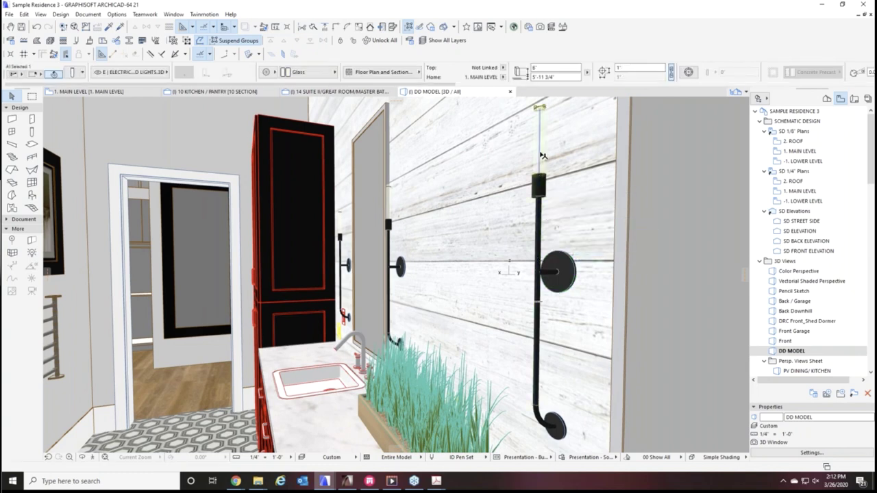
shift+middle_drag(544, 231, 342, 359)
key(Escape)
Go outside to the back porch and inspect the object settings of the black pendant lamp's conoid shade
scroll(237, 232, up, 3)
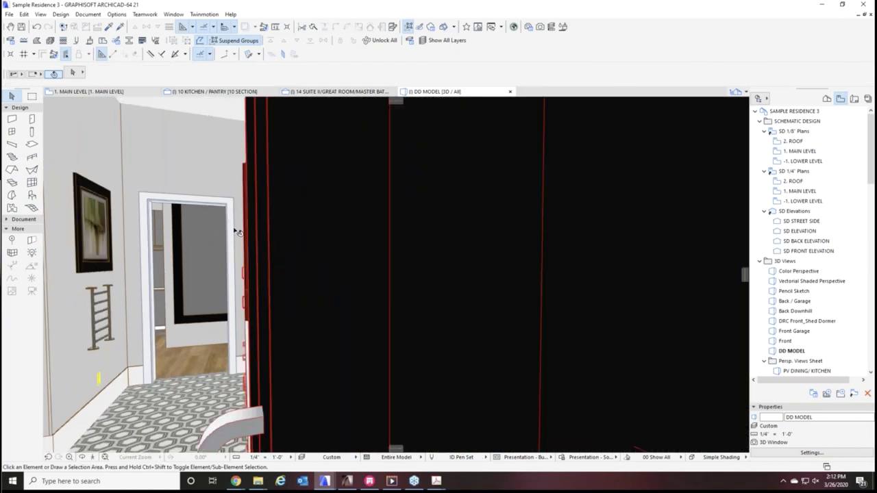
scroll(237, 237, down, 10)
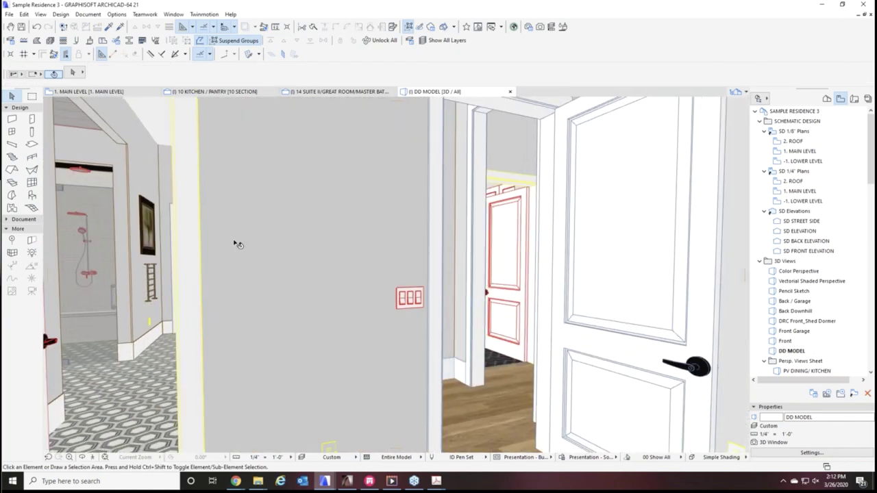
scroll(248, 276, down, 3)
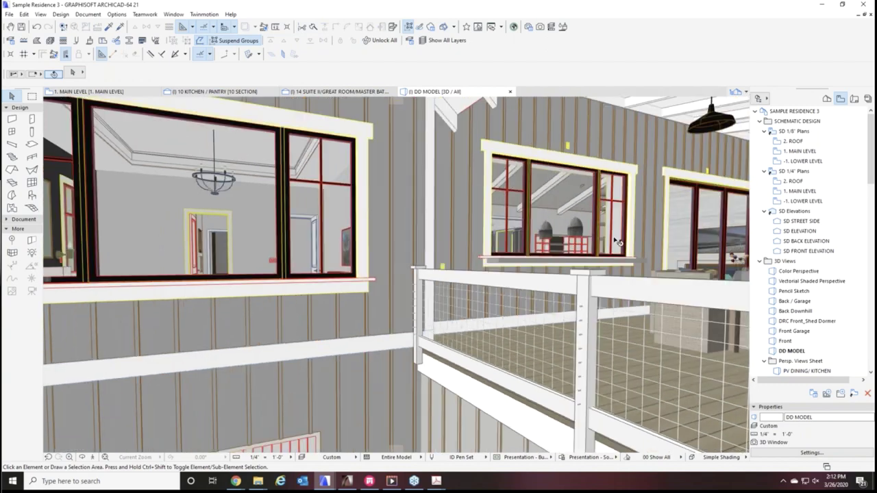
shift+middle_drag(249, 275, 521, 175)
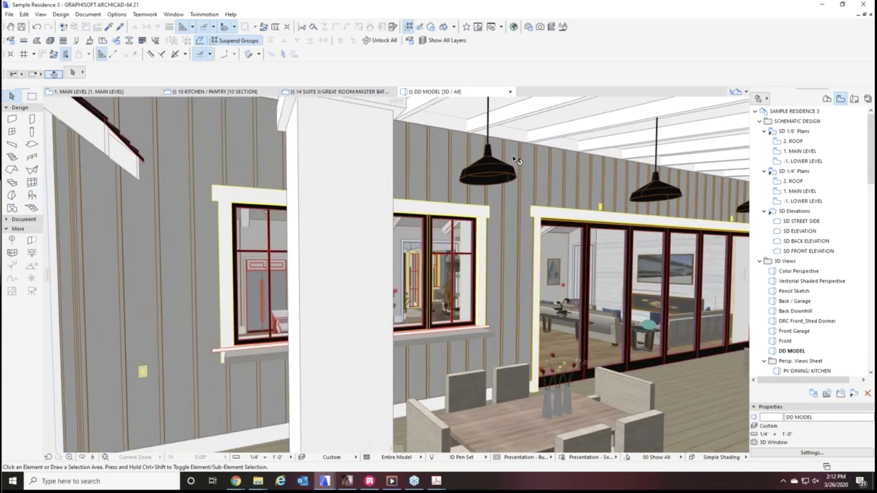
scroll(493, 180, up, 5)
click(493, 181)
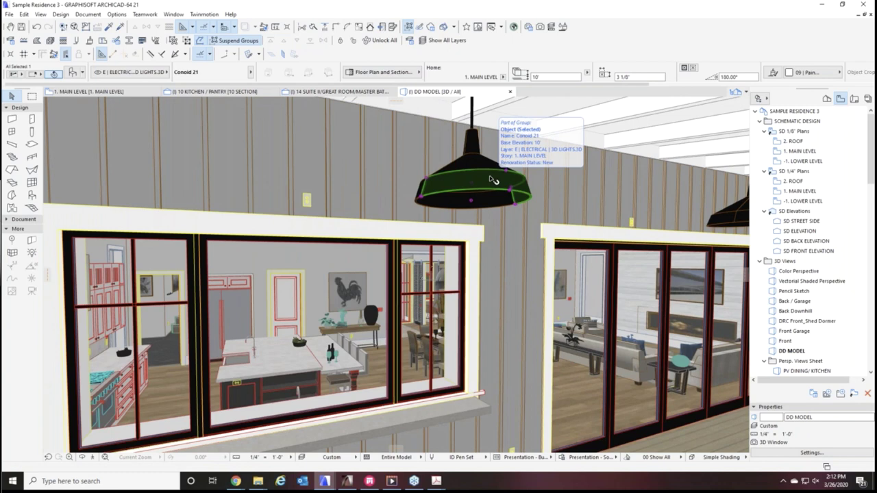
double_click(493, 180)
click(108, 75)
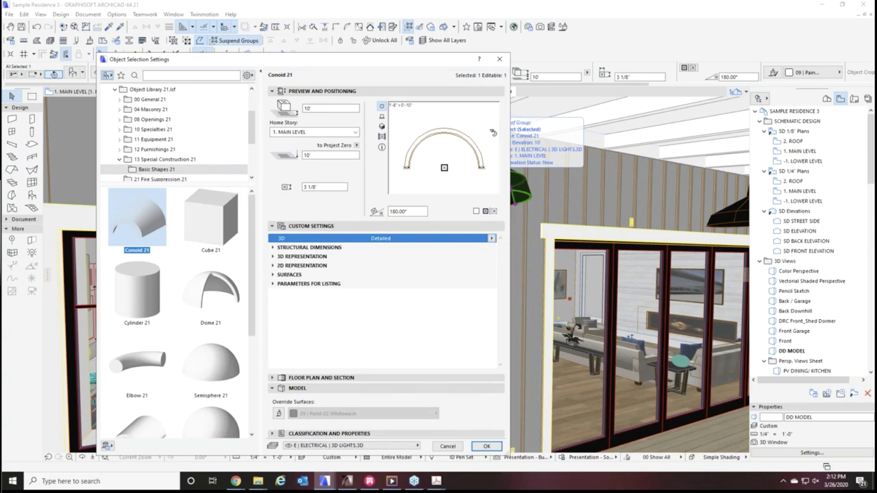
click(500, 59)
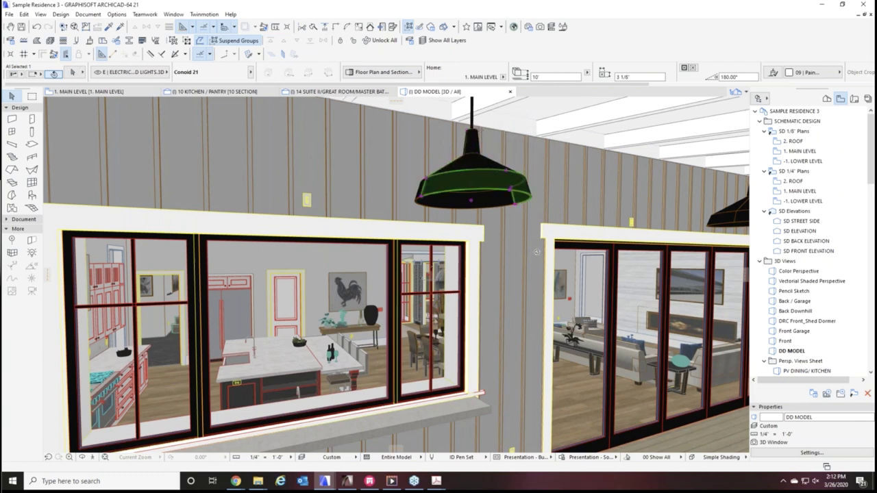
Examine the covered back porch from outside and highlight the lower standing seam roof above it
shift+middle_drag(536, 252, 375, 257)
scroll(365, 252, down, 10)
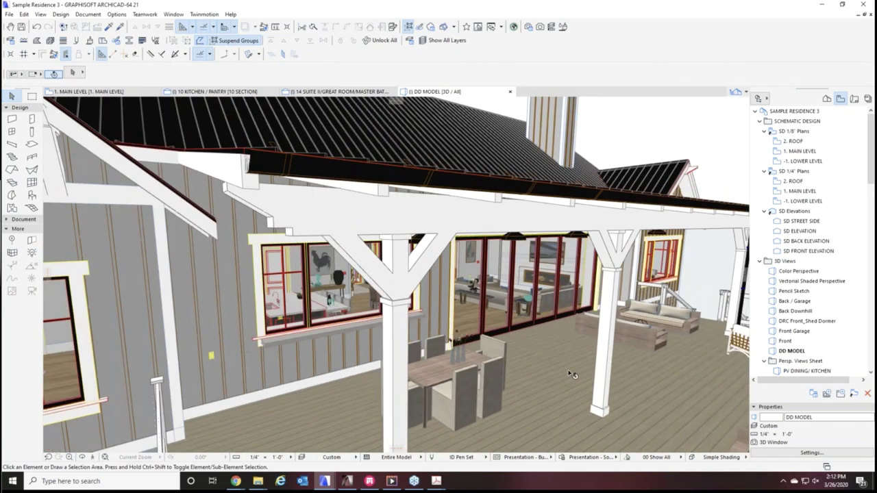
shift+middle_drag(573, 375, 417, 374)
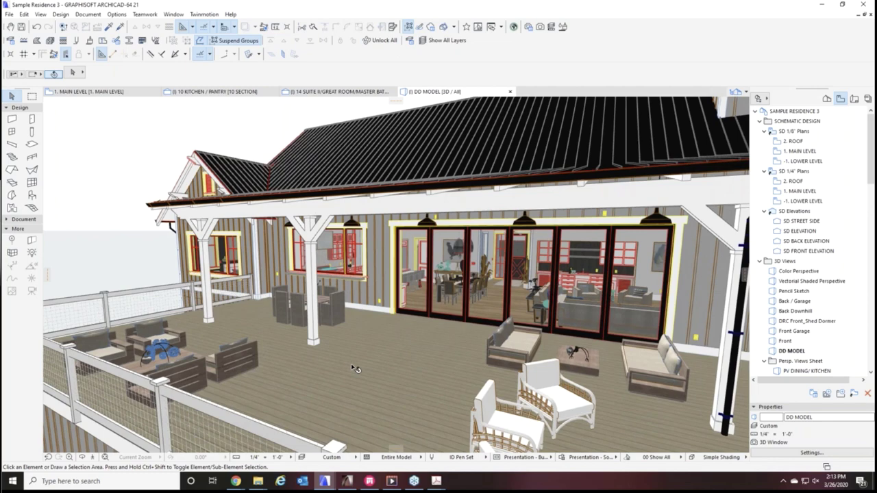
shift+middle_drag(354, 369, 425, 340)
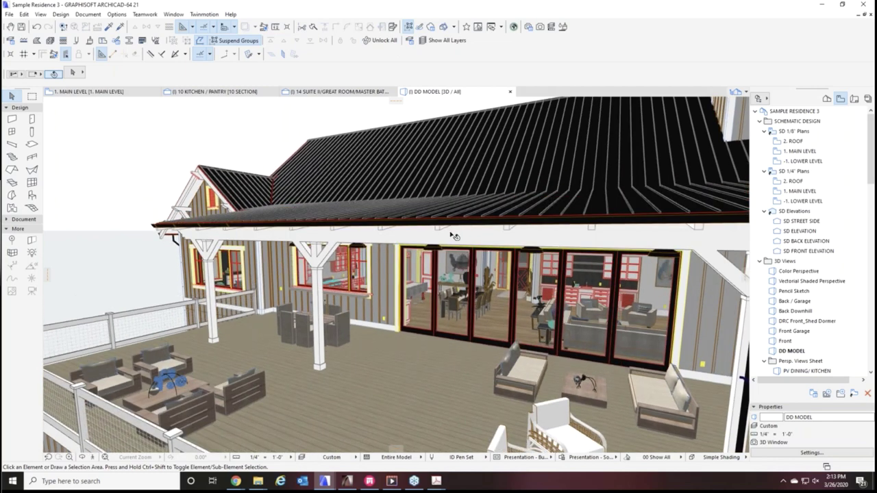
shift+middle_drag(453, 237, 571, 248)
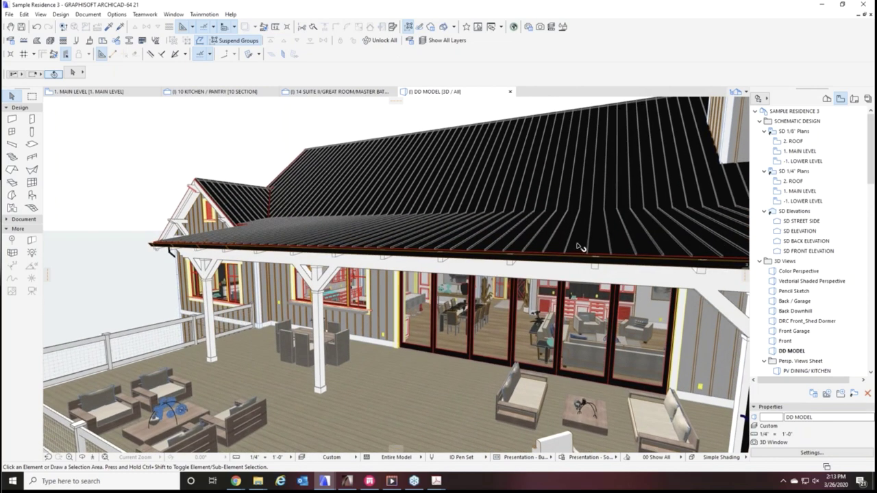
click(579, 247)
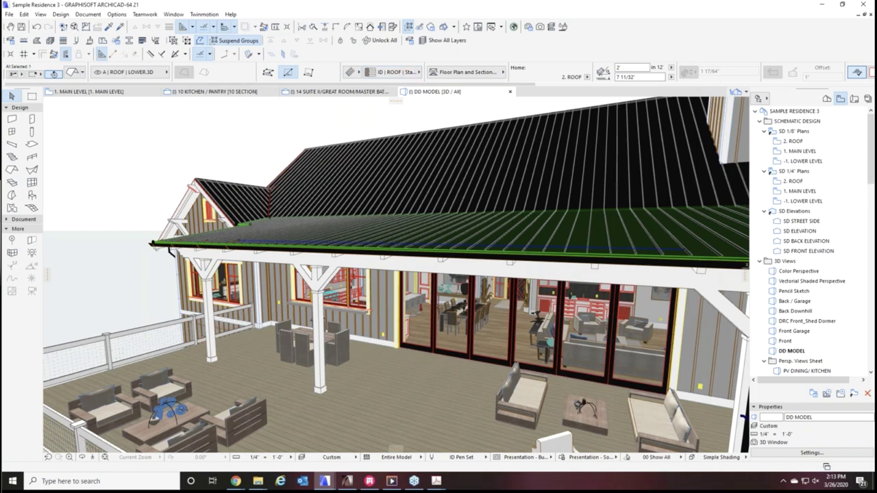
shift+middle_drag(379, 334, 430, 320)
key(Escape)
Turn off Suspend Groups and check the grouping of the porch rafter tails, gable rafters and main roof rafter tails
click(445, 215)
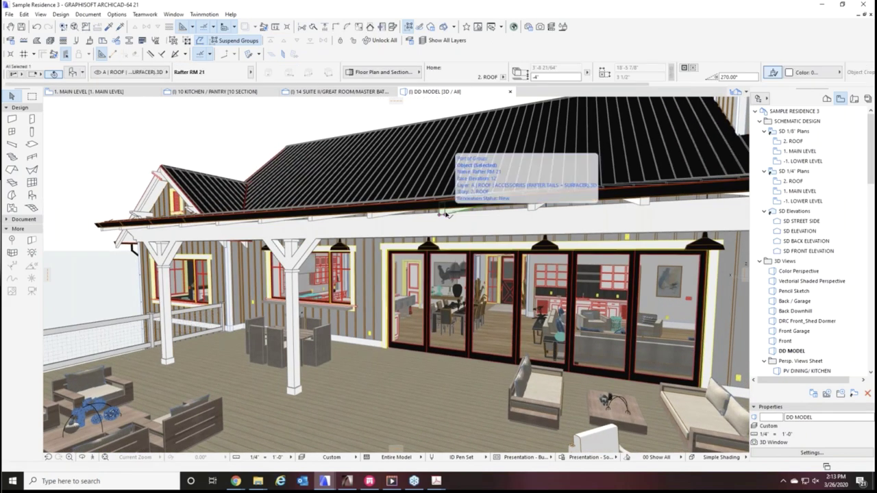
click(411, 28)
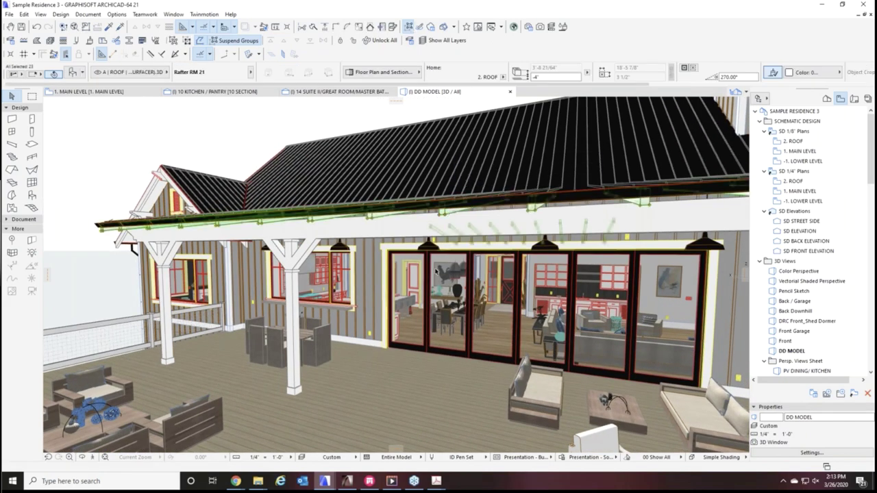
shift+middle_drag(281, 343, 428, 284)
click(429, 284)
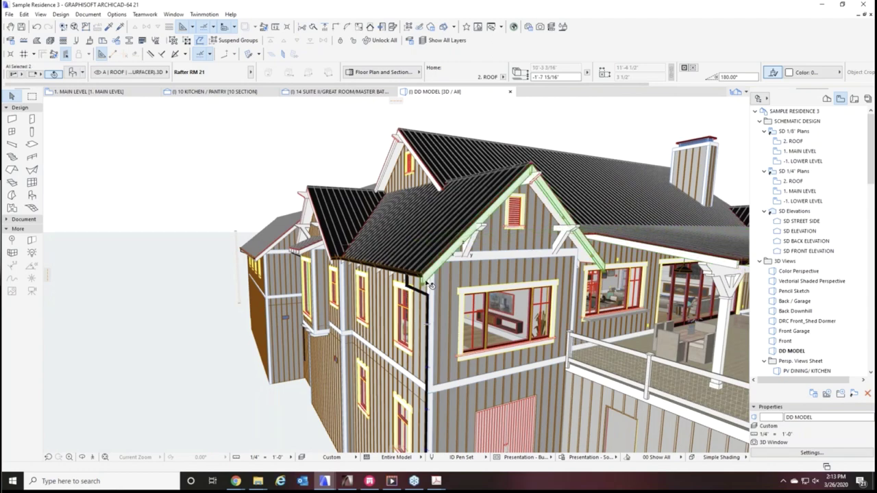
click(392, 276)
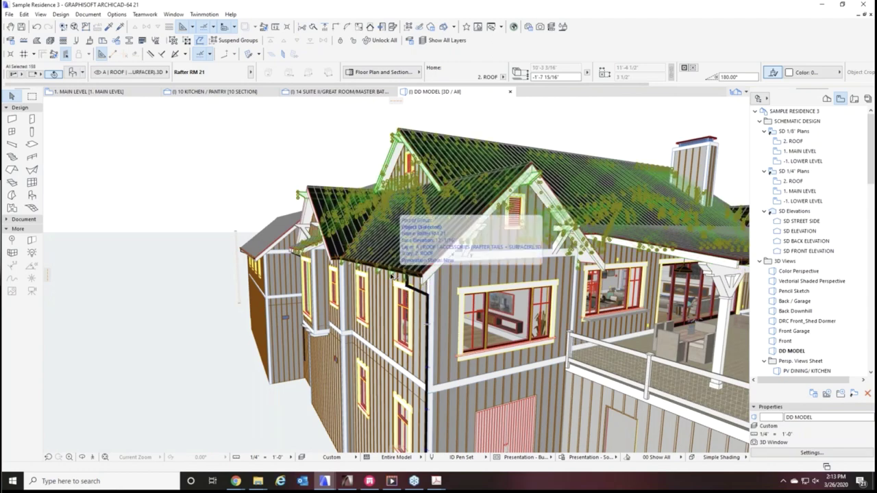
key(Escape)
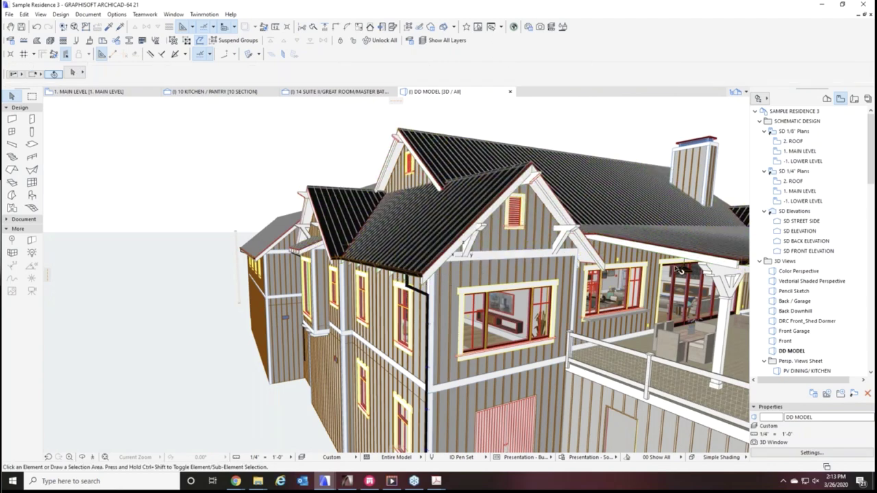
Select the lower porch roof and its grouped seam ridges, and examine the ridges closely at the eave corner
shift+middle_drag(391, 276, 521, 318)
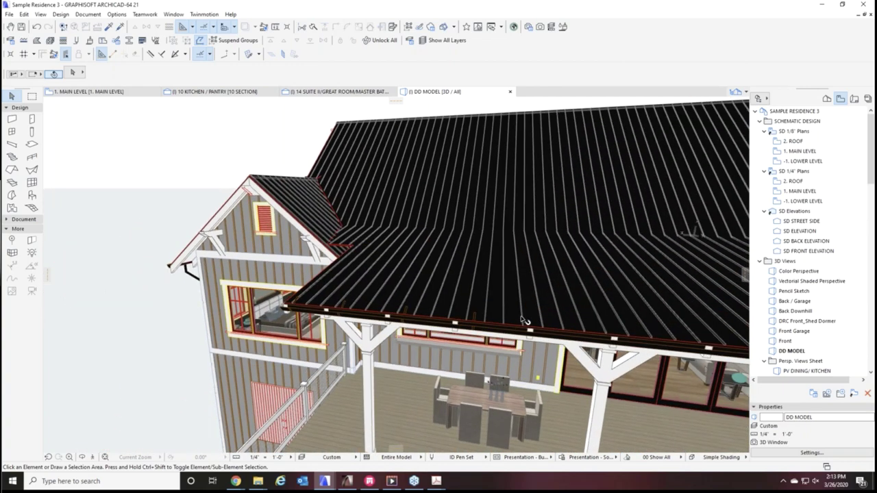
click(520, 317)
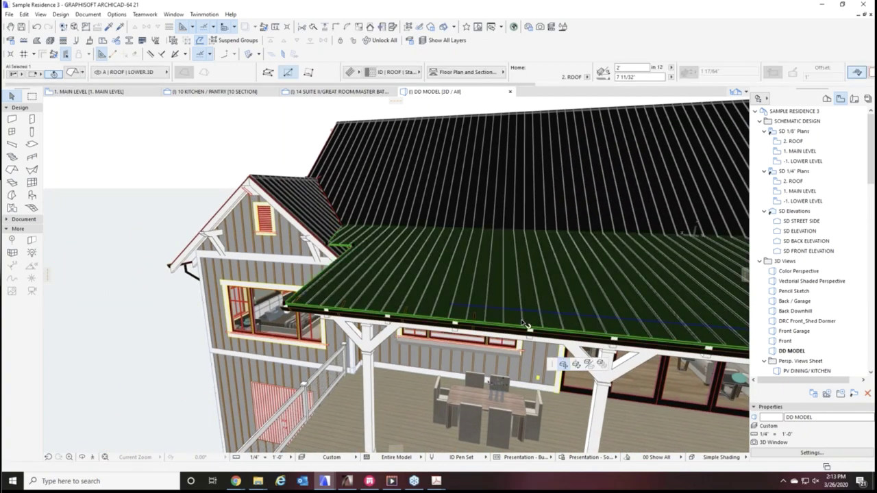
click(528, 328)
click(527, 328)
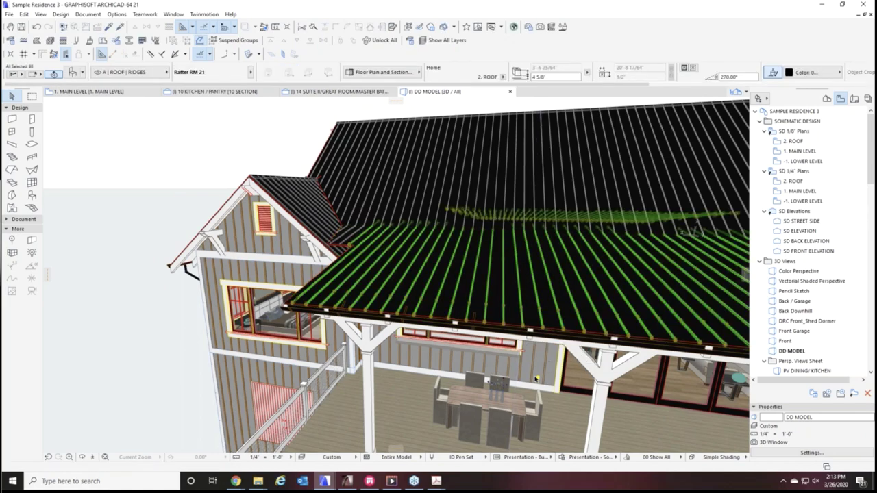
middle_drag(539, 378, 499, 369)
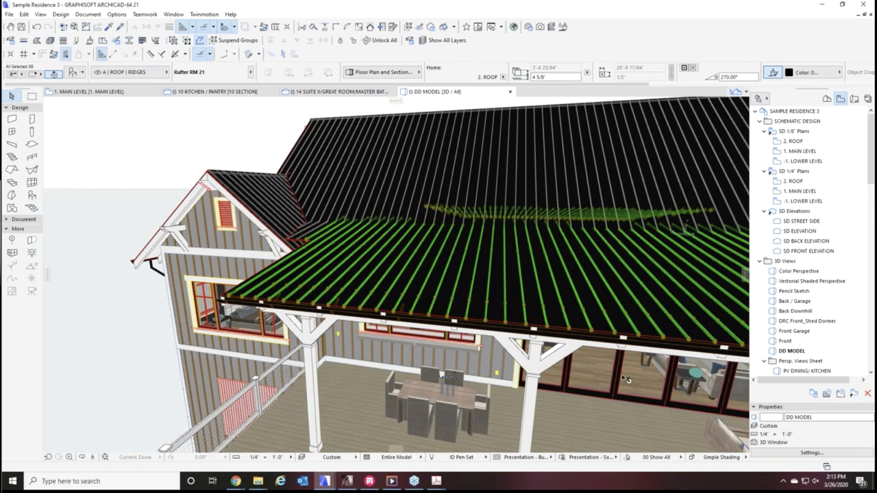
mouse_move(591, 368)
shift+middle_down()
mouse_move(529, 363)
mouse_move(319, 291)
shift+middle_up()
scroll(319, 291, up, 3)
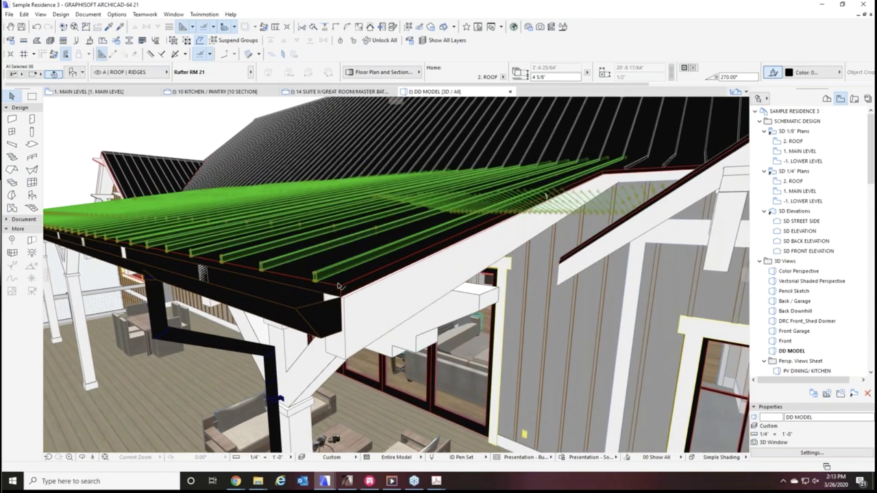
key(Escape)
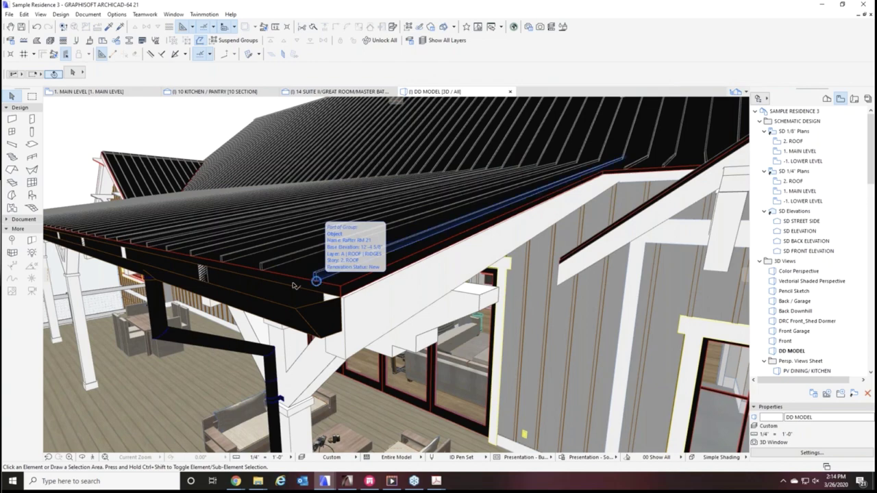
Highlight the group of porch roof seam ridges again from a wider view of the deck corner
shift+middle_drag(295, 285, 475, 290)
shift+middle_drag(204, 351, 505, 229)
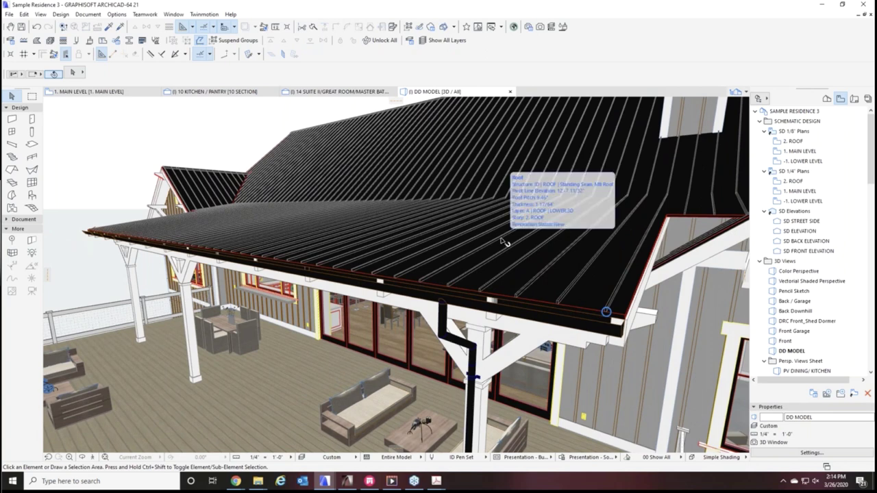
click(517, 296)
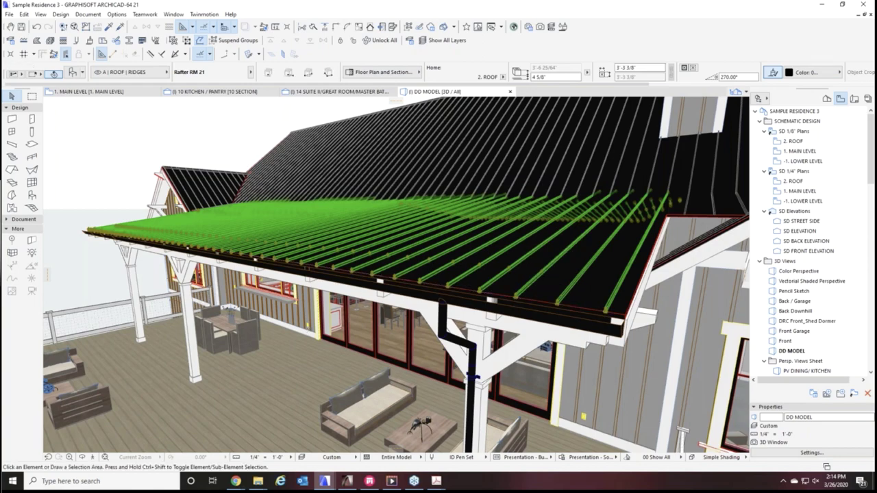
key(Escape)
View the deck and porch structure, then go back inside through the glass doors to the dining and kitchen area
scroll(213, 368, up, 1)
shift+middle_drag(214, 368, 331, 342)
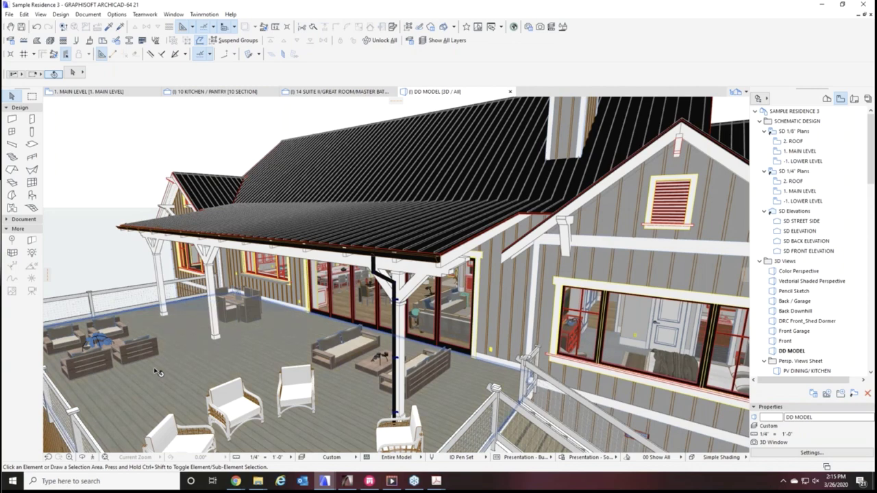
shift+middle_drag(164, 369, 317, 303)
scroll(484, 265, up, 10)
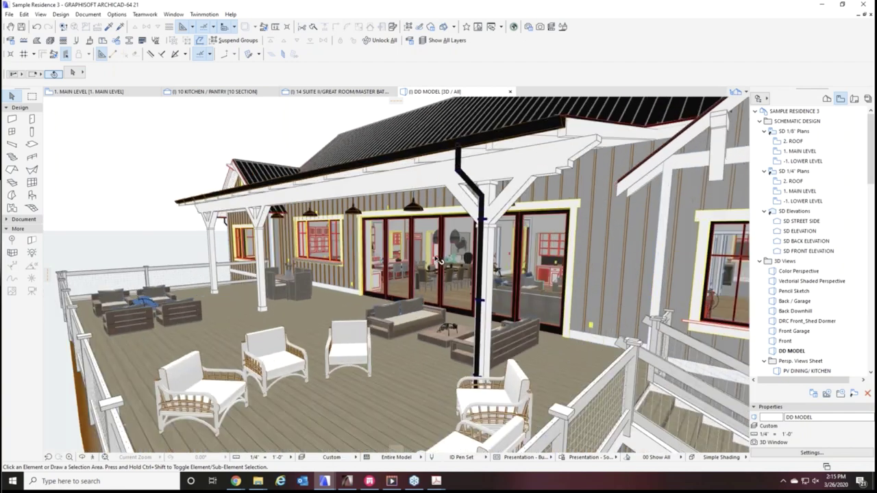
scroll(477, 269, up, 8)
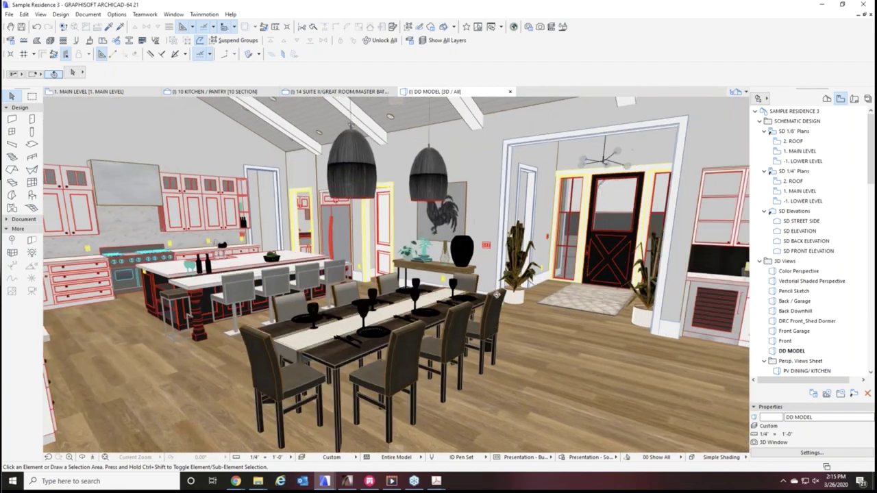
Walk through the interior doors to examine the bedroom with the black accent wall and the office behind the barn doors
shift+middle_drag(496, 295, 538, 295)
mouse_move(602, 310)
shift+middle_down()
mouse_move(408, 322)
mouse_move(613, 297)
shift+middle_up()
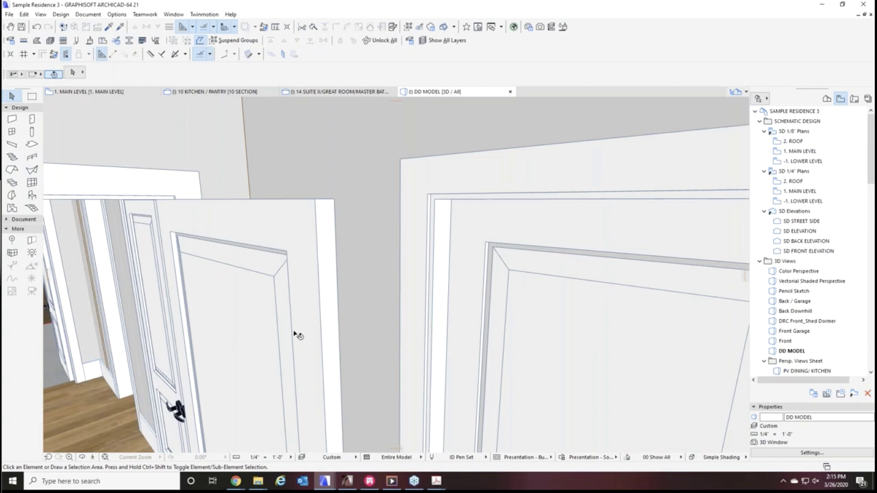
shift+middle_drag(297, 335, 455, 218)
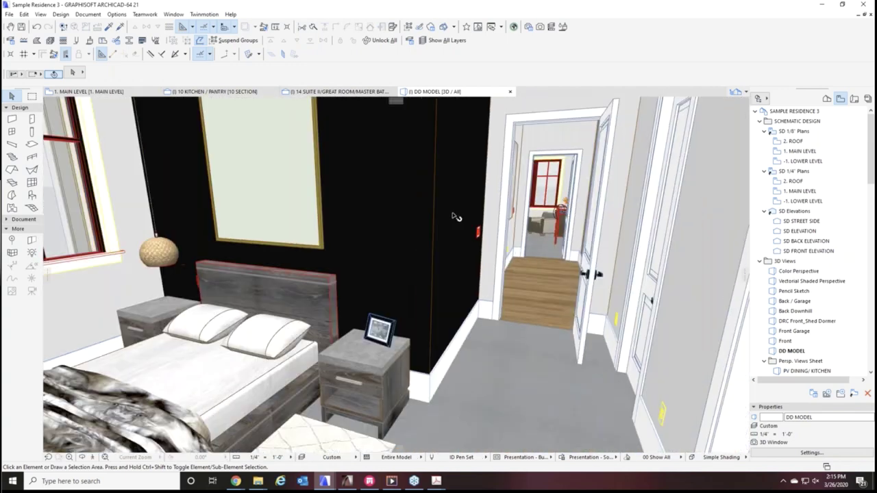
shift+middle_drag(306, 381, 468, 421)
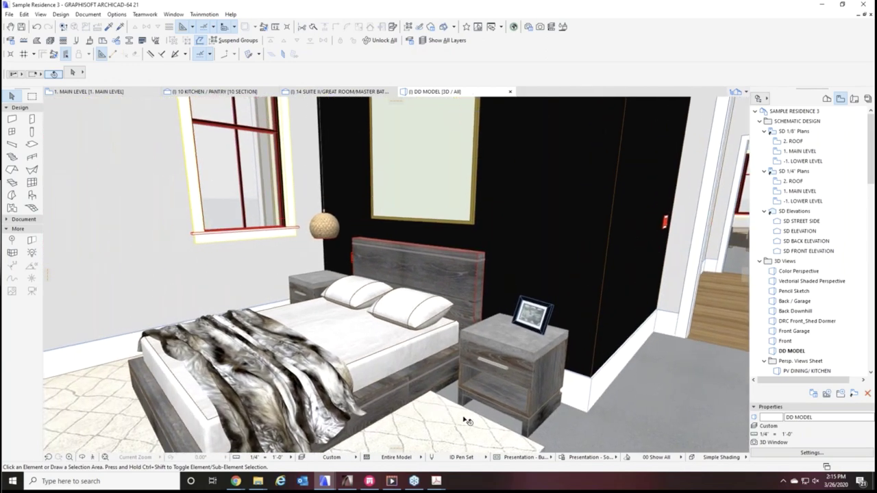
shift+middle_drag(608, 351, 501, 297)
scroll(598, 337, down, 5)
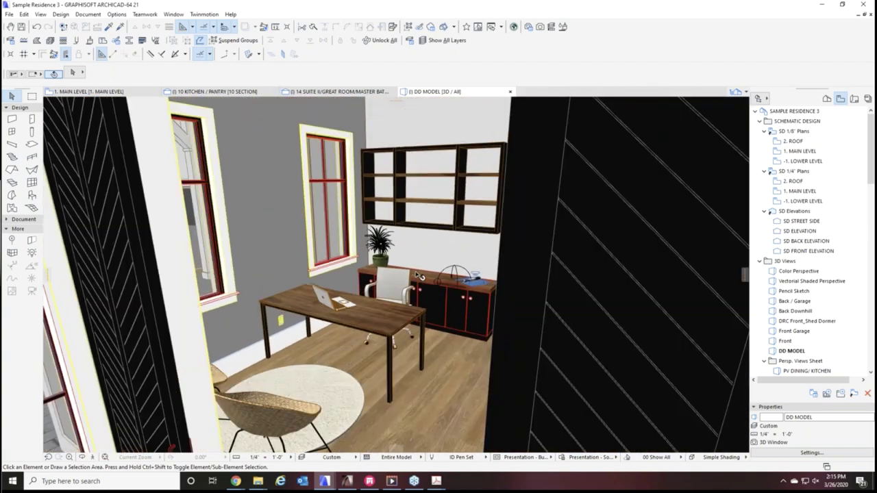
Examine the entry with its sliding barn doors, the wet bar cabinetry and the great room fireplace wall
shift+middle_drag(600, 335, 595, 283)
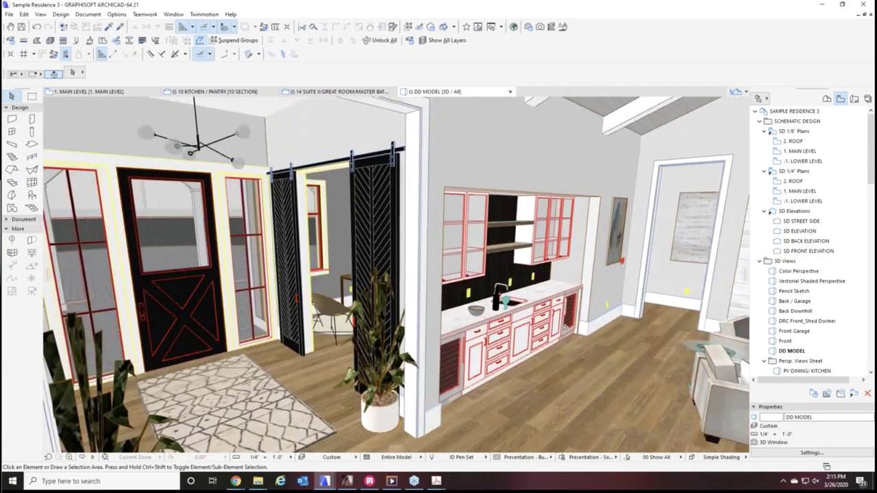
shift+middle_drag(564, 329, 644, 322)
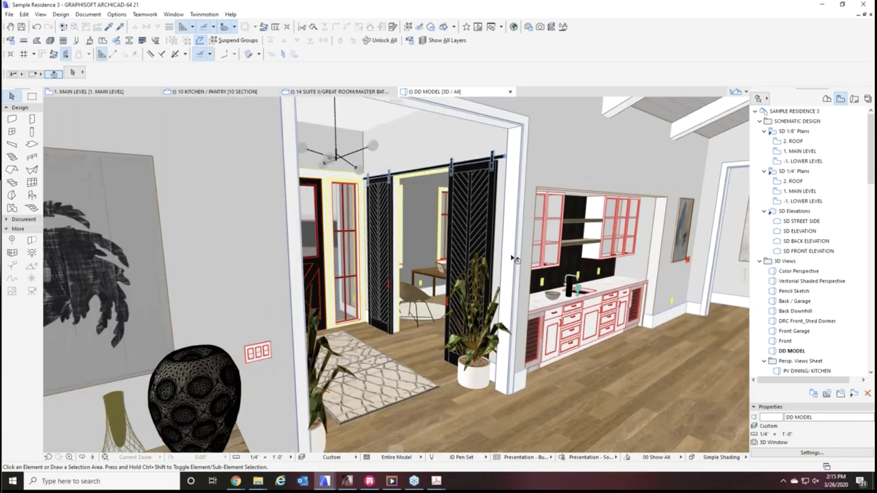
shift+middle_drag(514, 259, 606, 363)
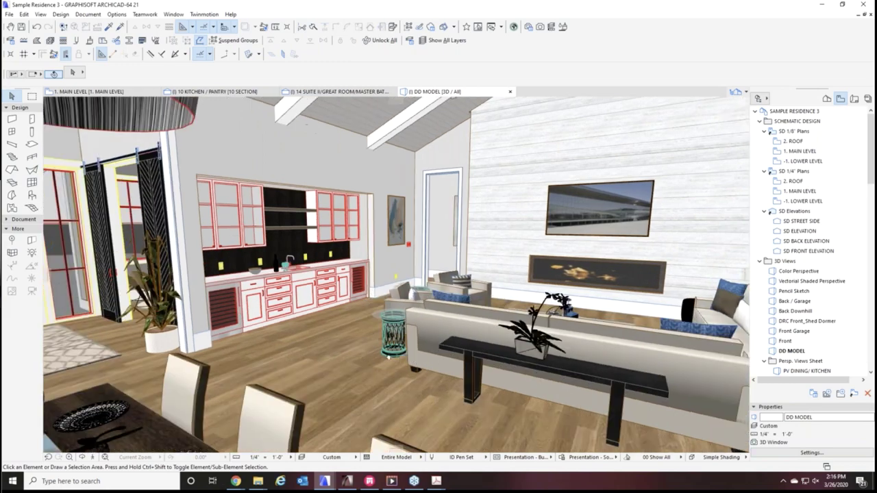
shift+middle_drag(388, 357, 517, 353)
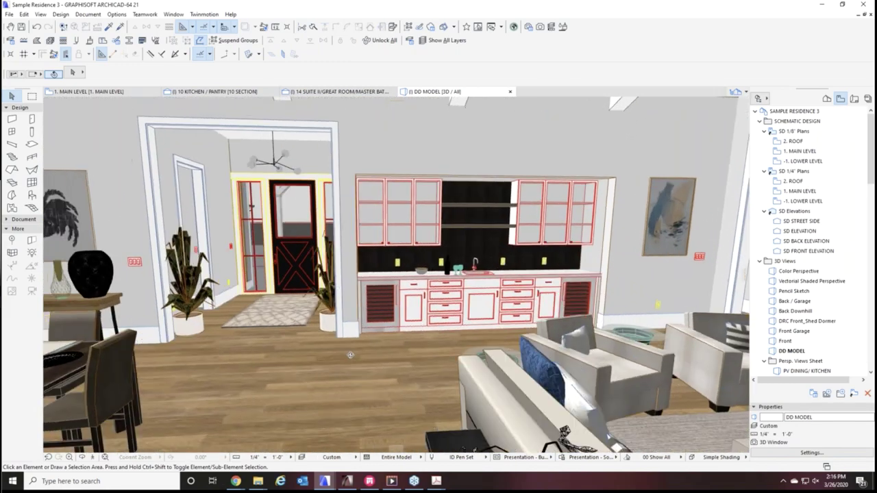
Select the lower porch roof from outside and review the RoofMaker commands among the Roof Extras, then dismiss them
scroll(530, 246, down, 10)
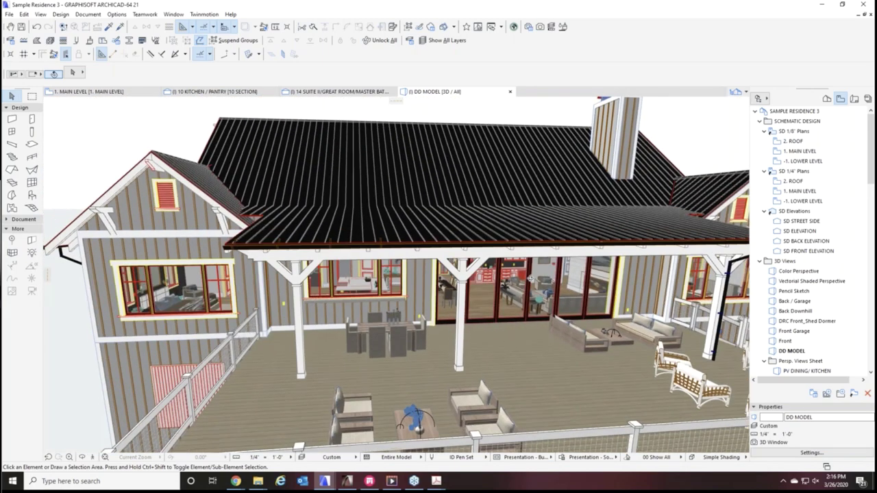
shift+middle_drag(530, 279, 414, 290)
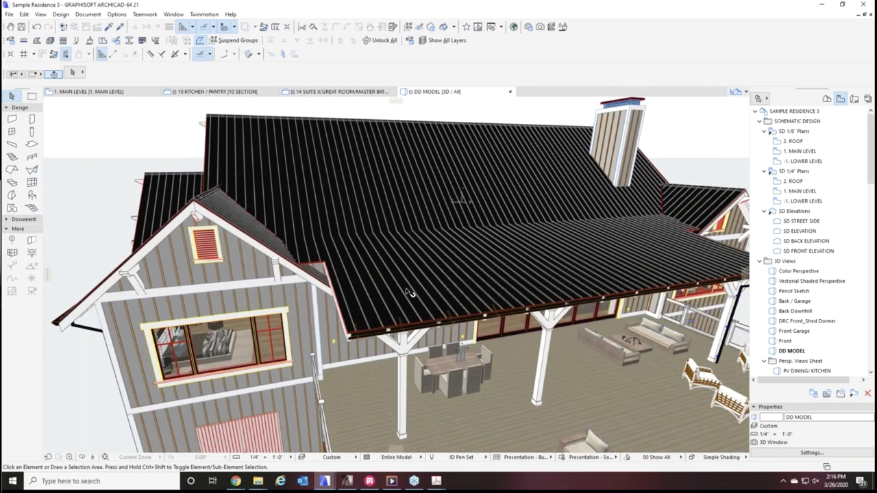
click(409, 292)
click(61, 16)
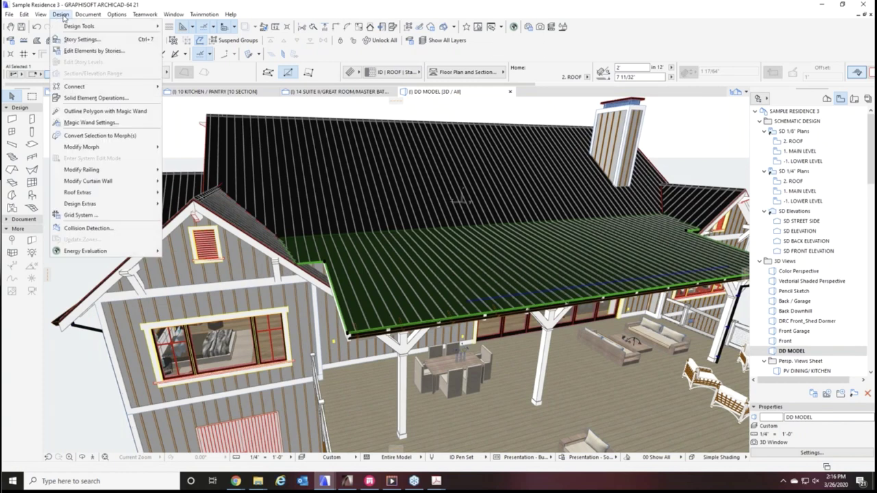
click(64, 16)
click(68, 16)
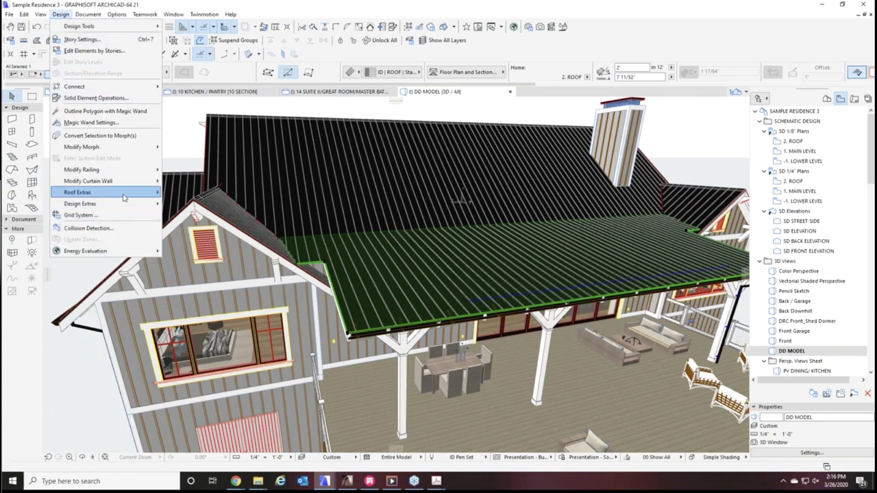
mouse_move(124, 196)
mouse_move(206, 255)
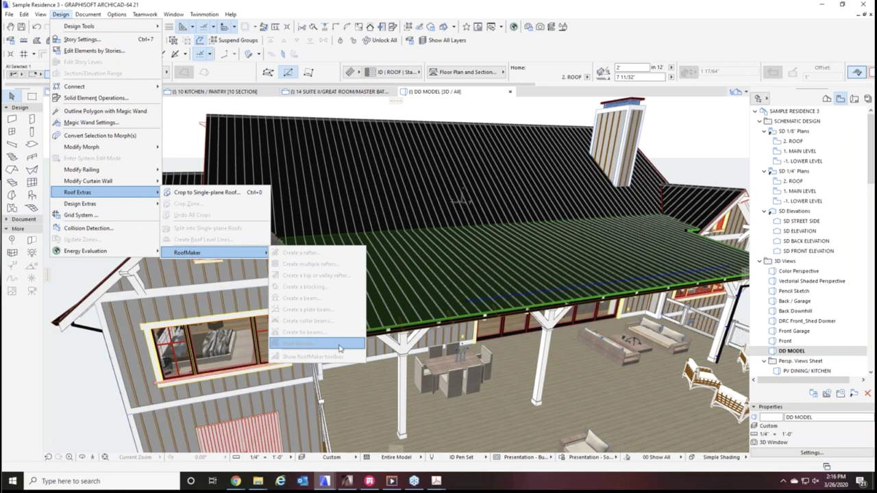
key(Escape)
key(Escape)
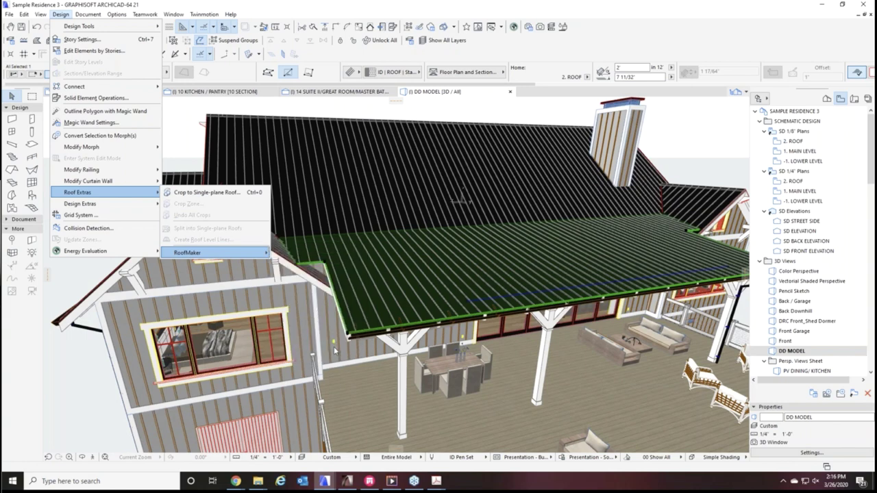
Examine the underside of the covered porch roof, selecting its rafter group and clearing the selection
key(Escape)
key(Escape)
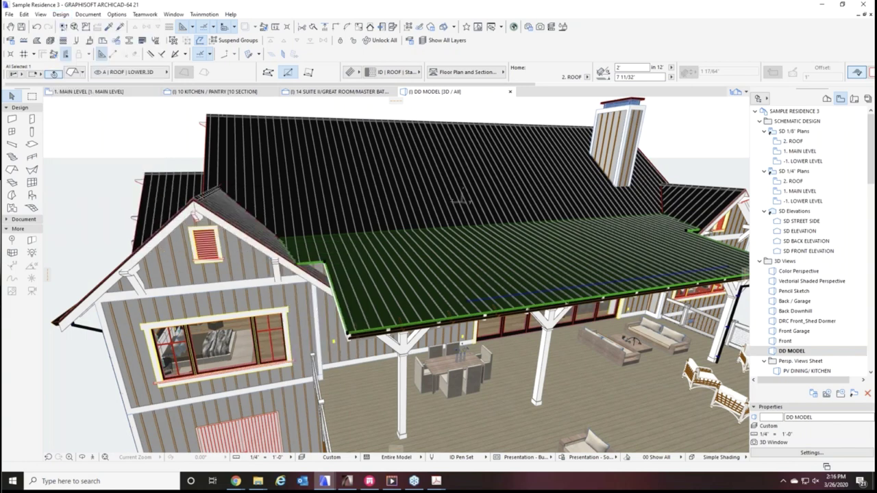
scroll(460, 198, down, 10)
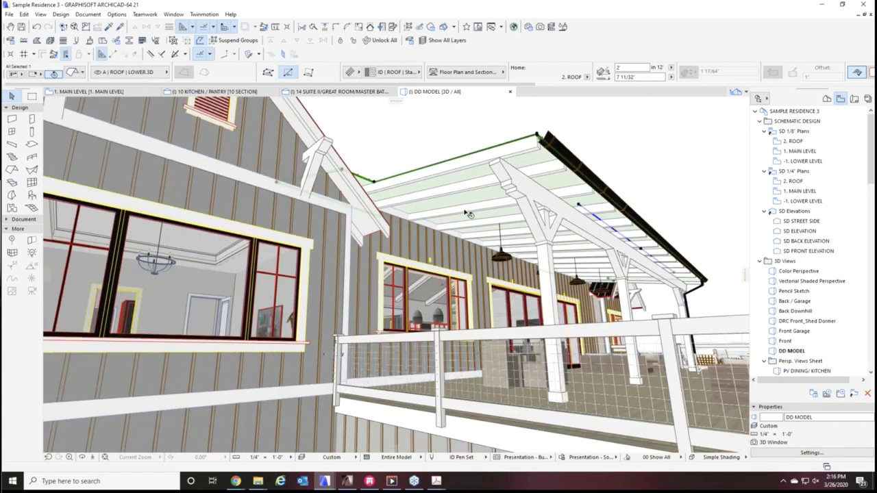
click(466, 214)
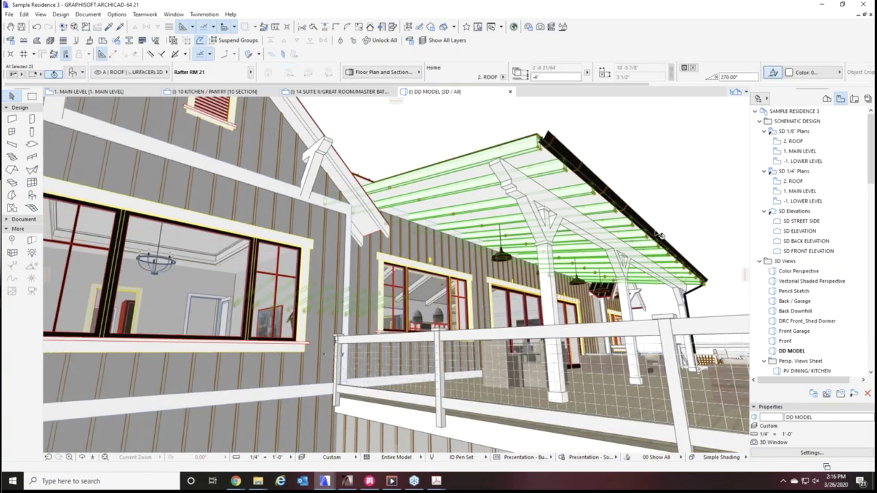
click(687, 149)
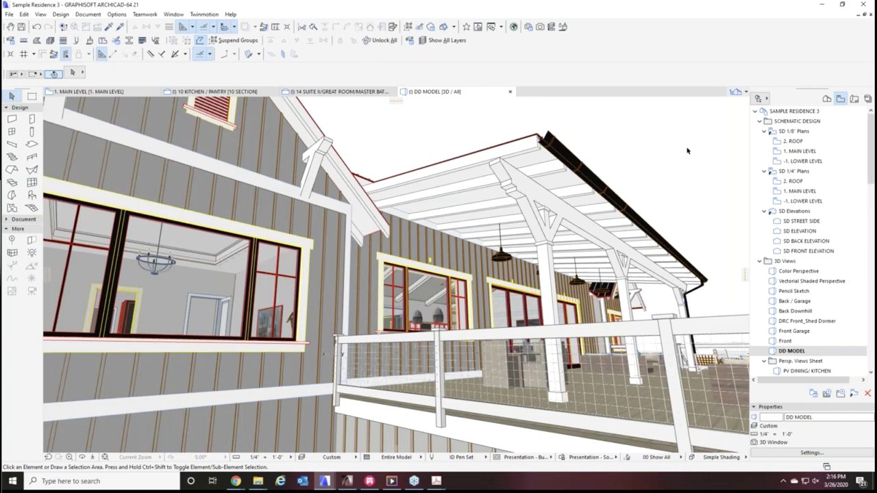
shift+middle_drag(687, 150, 463, 334)
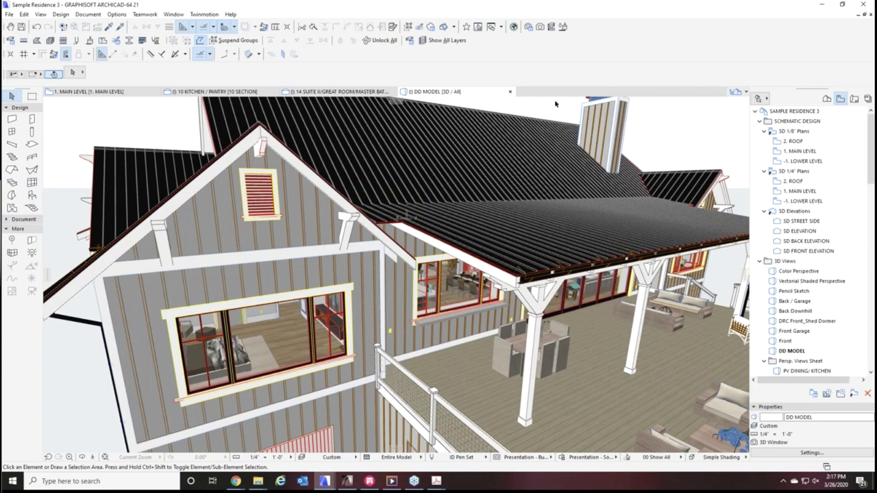
Suspend groups and select one standing-seam rib on the porch roof, both alone and together with its whole group
click(409, 27)
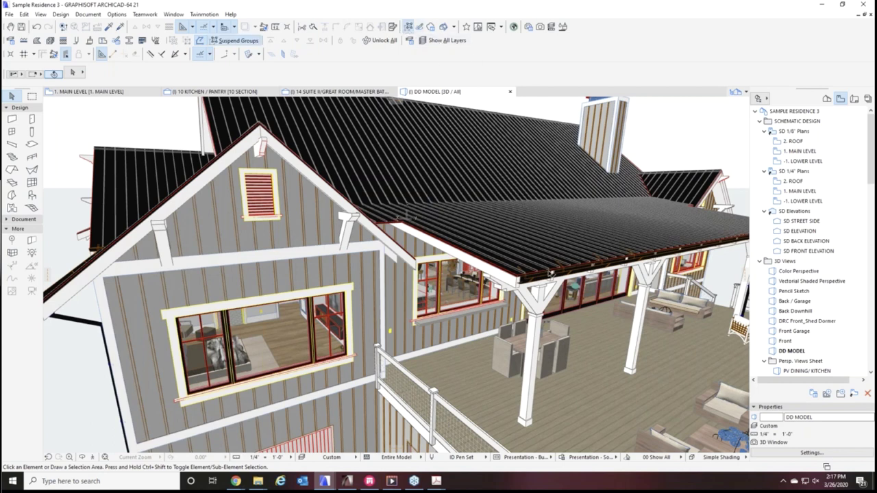
click(548, 270)
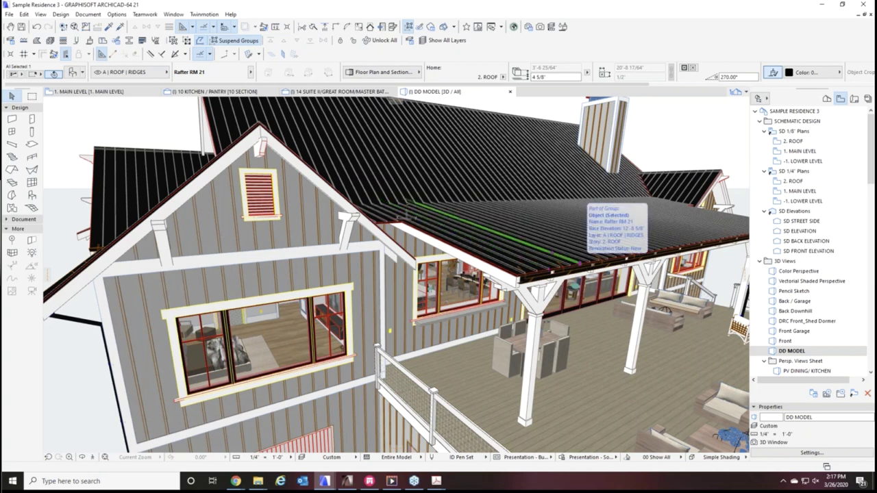
click(580, 266)
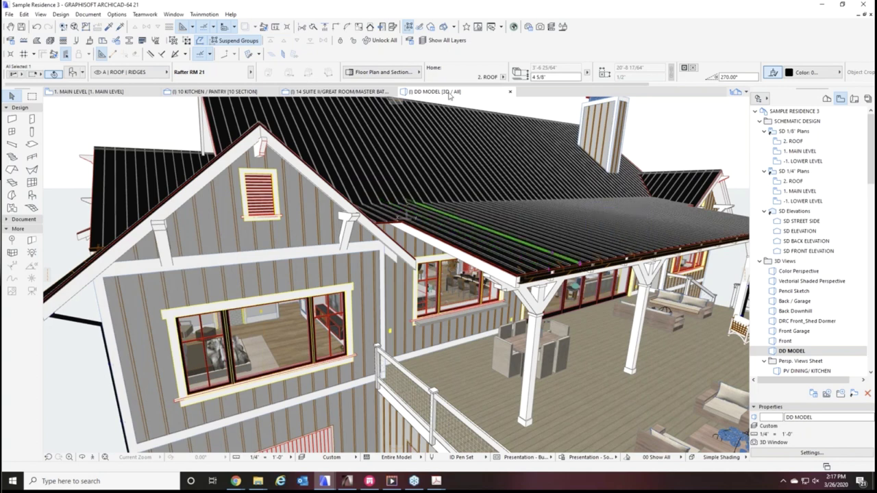
click(409, 28)
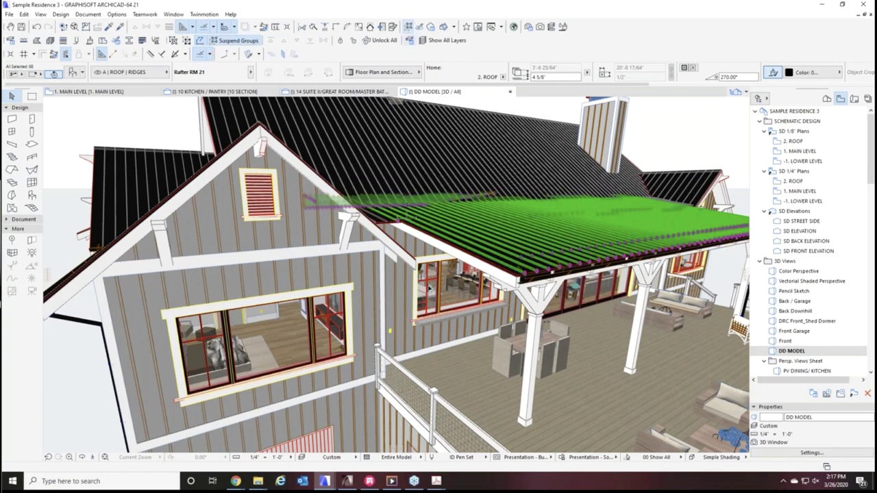
key(Escape)
Select the ridge vent beam on the gable roof beside the porch and view it from several angles
shift+middle_drag(393, 275, 429, 290)
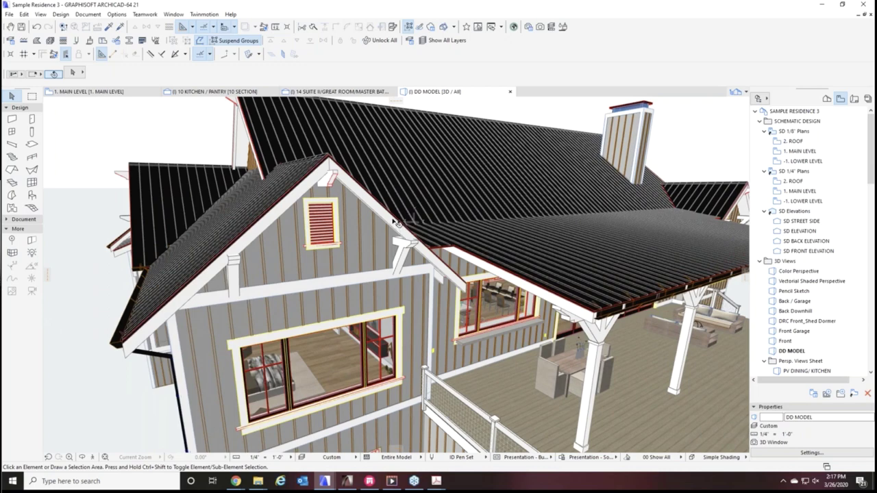
shift+middle_drag(396, 221, 296, 146)
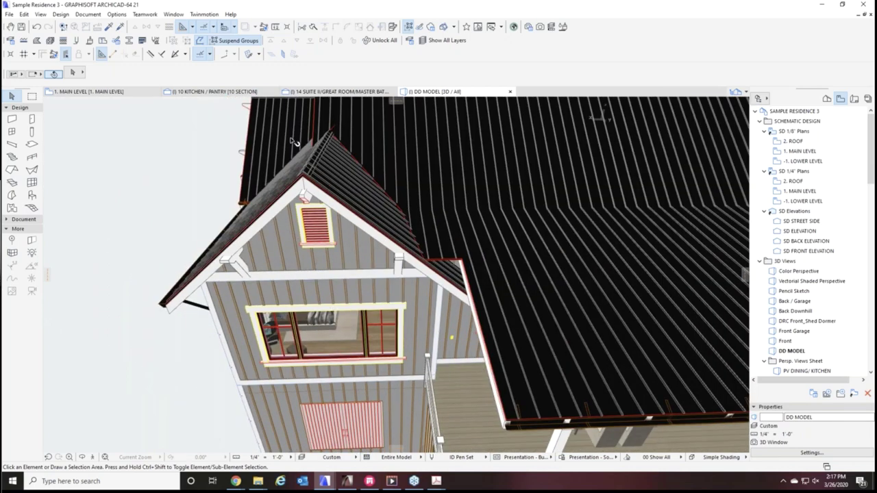
scroll(296, 146, up, 2)
scroll(322, 186, up, 3)
click(324, 203)
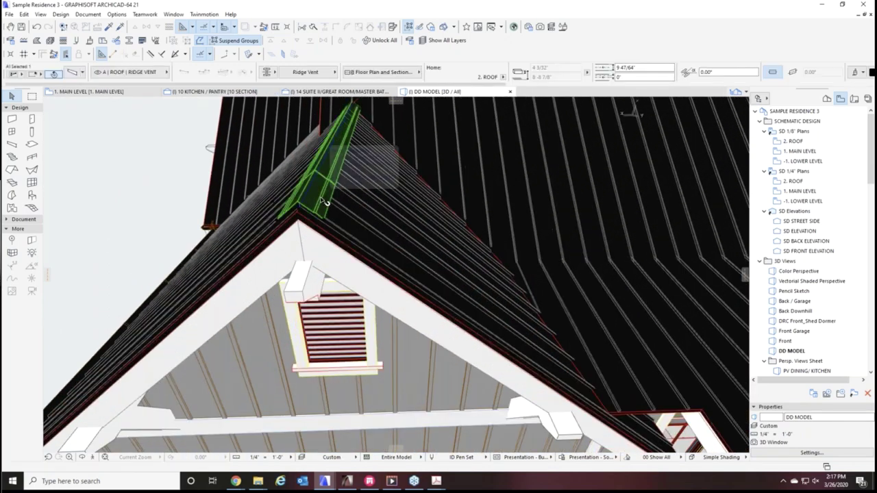
shift+middle_drag(320, 245, 331, 133)
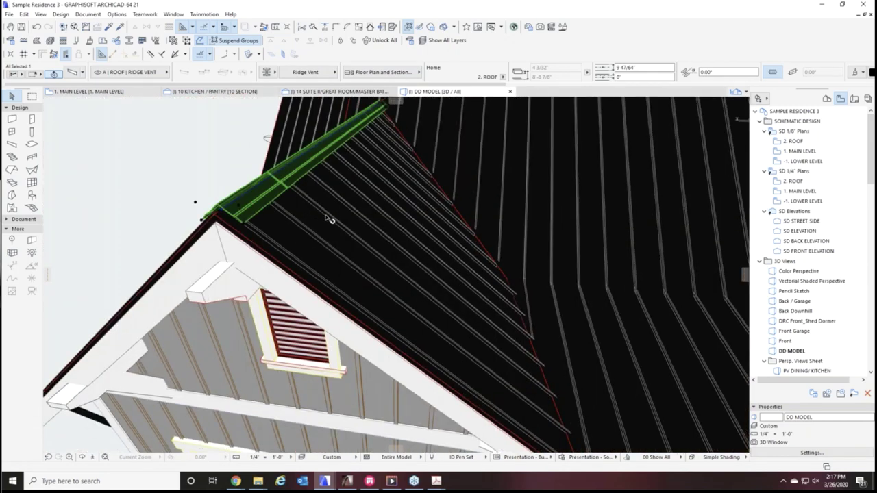
shift+middle_drag(329, 220, 375, 209)
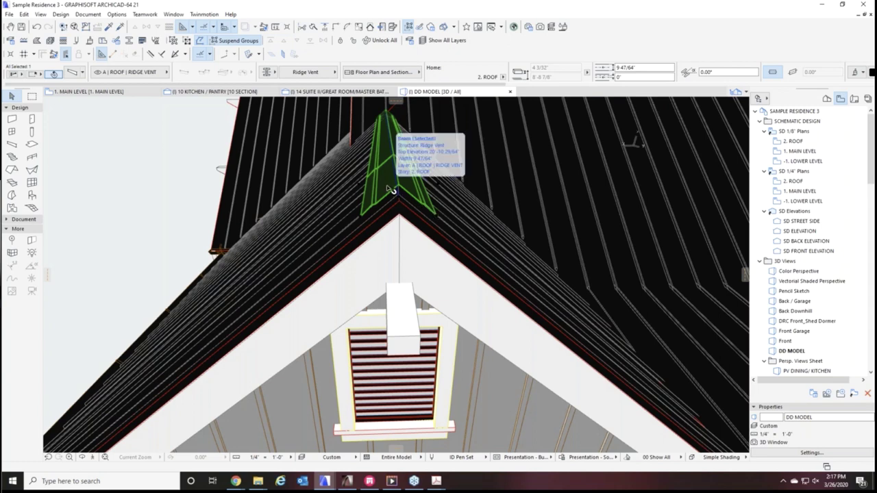
Open the selected beam's Ridge Vent profile in the Profile Manager, examine its shape, and return to the 3D model
right_click(388, 188)
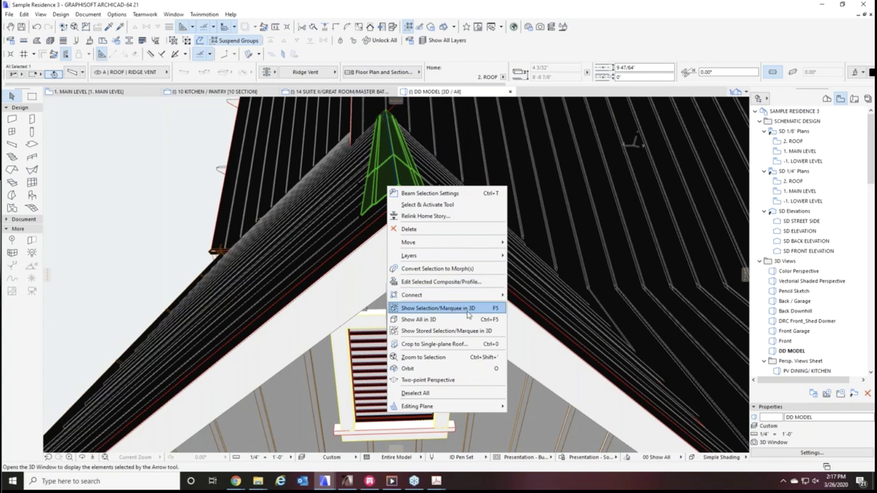
click(442, 281)
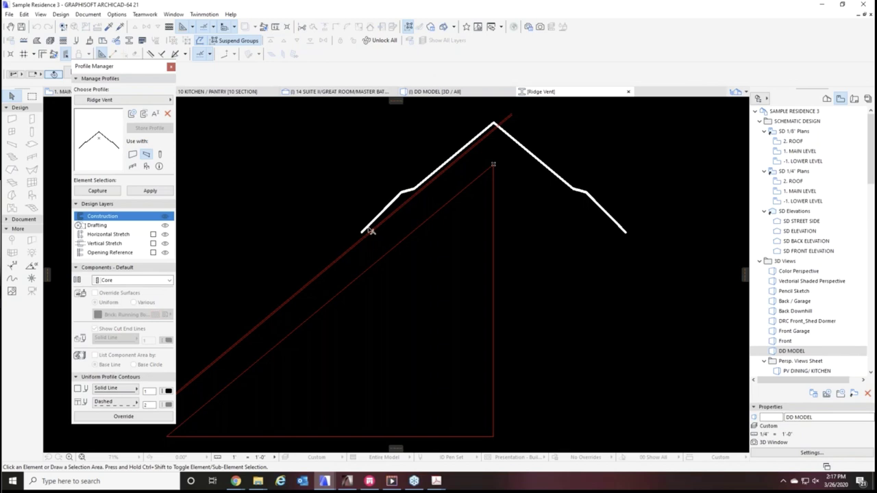
scroll(485, 268, down, 2)
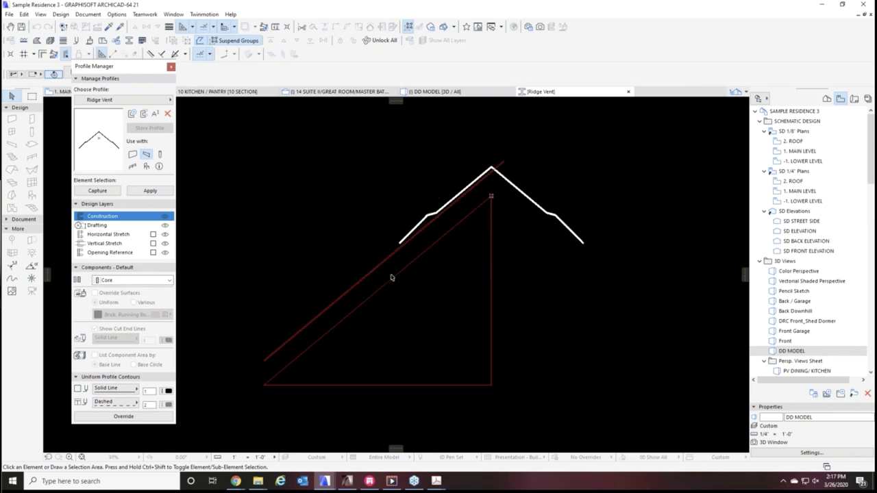
click(433, 216)
click(466, 207)
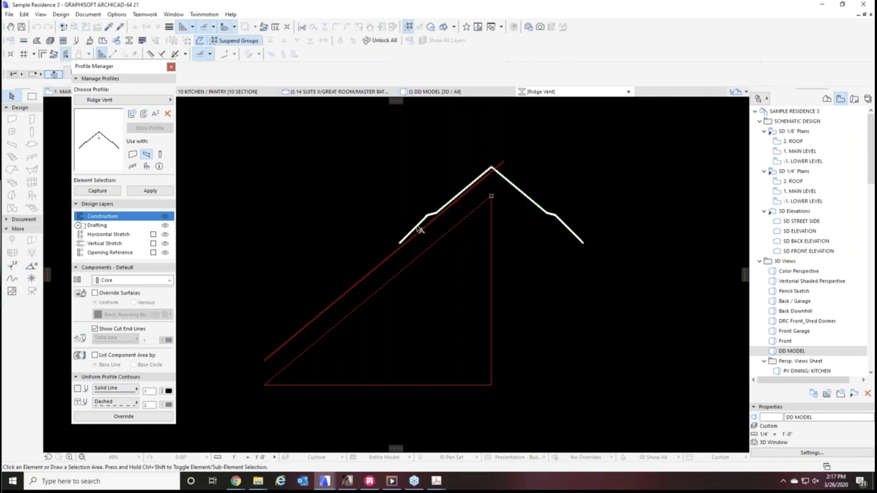
click(170, 67)
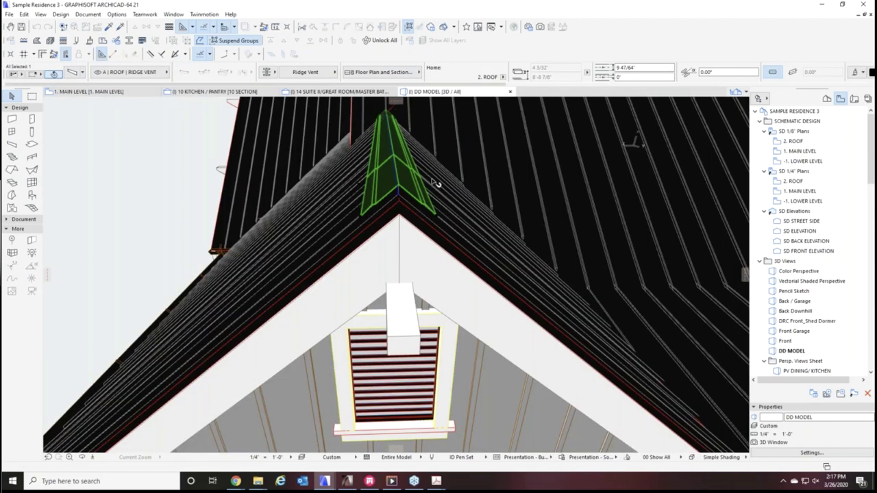
click(478, 222)
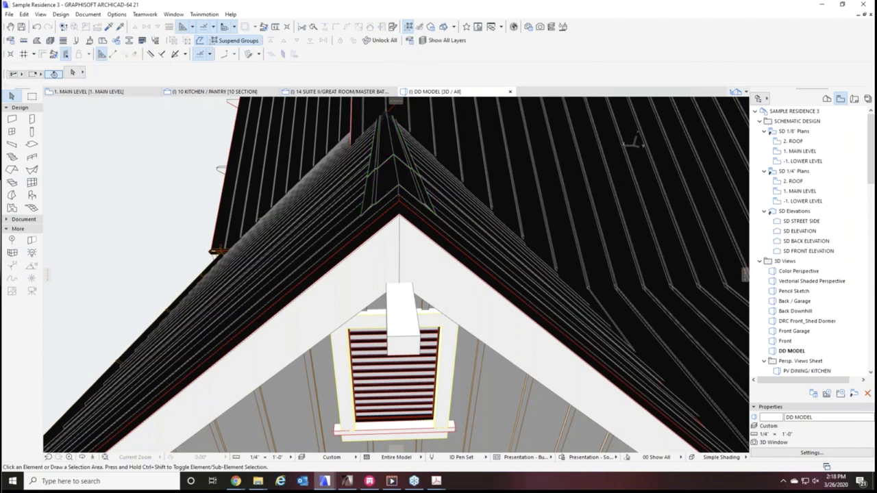
Try moving the gable's ridge vent beam vertically above the roof, and undo the move
shift+middle_drag(405, 235, 489, 235)
scroll(493, 237, down, 6)
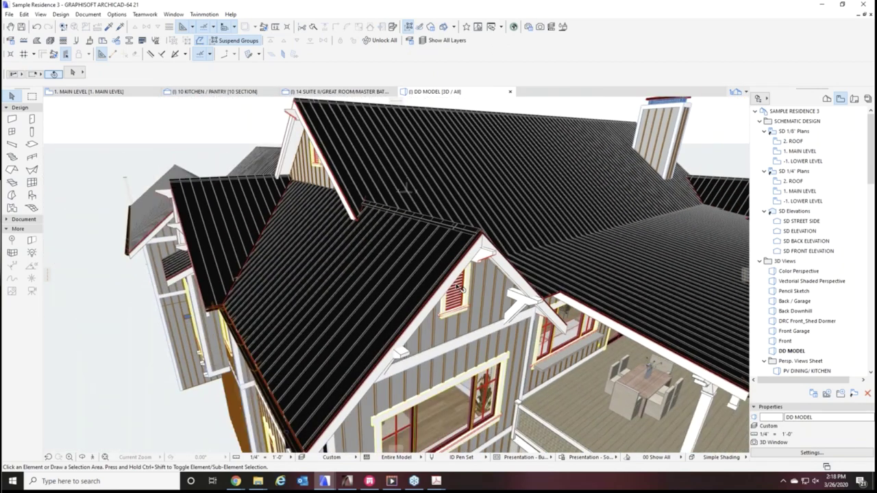
shift+middle_drag(457, 287, 448, 294)
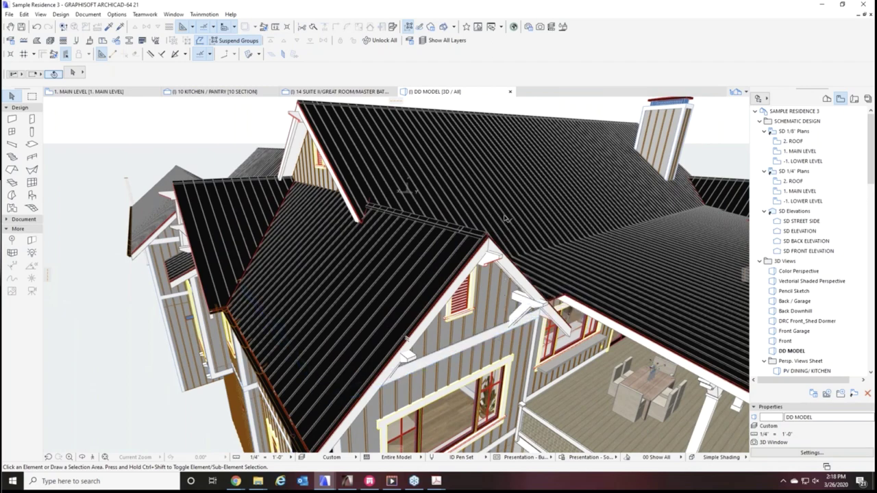
scroll(483, 225, up, 3)
scroll(483, 226, up, 5)
click(406, 267)
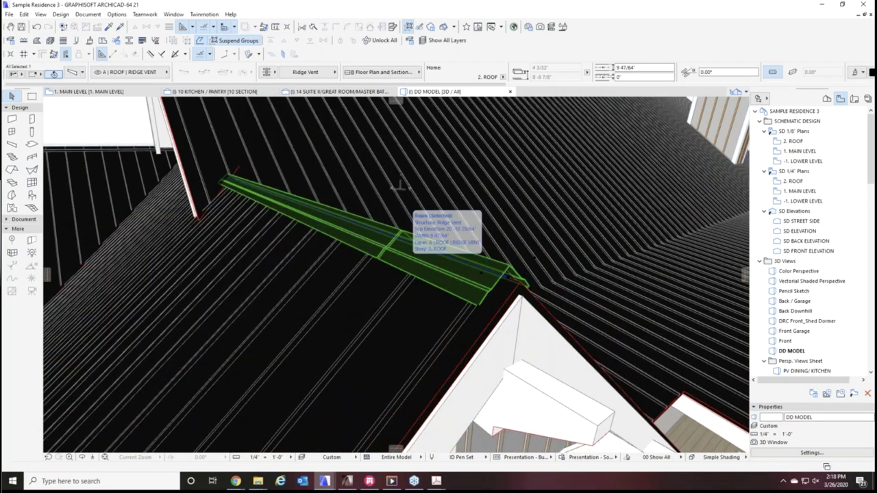
click(478, 283)
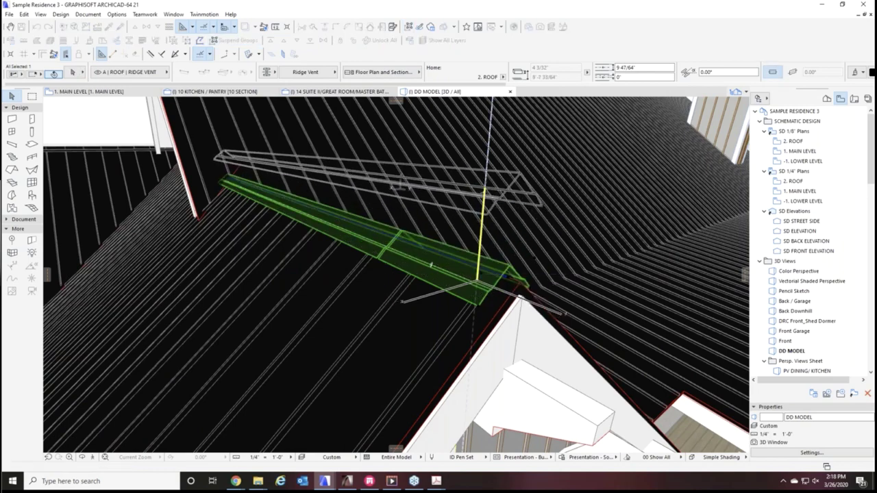
click(478, 200)
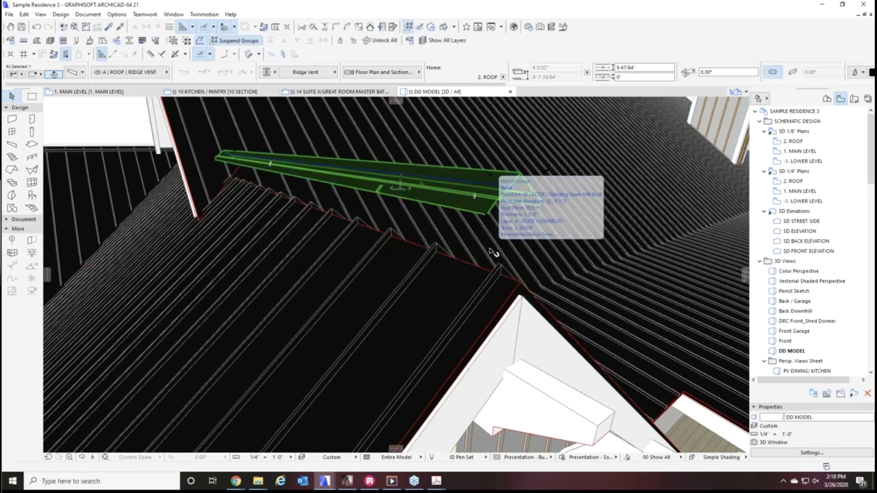
key(ctrl+z)
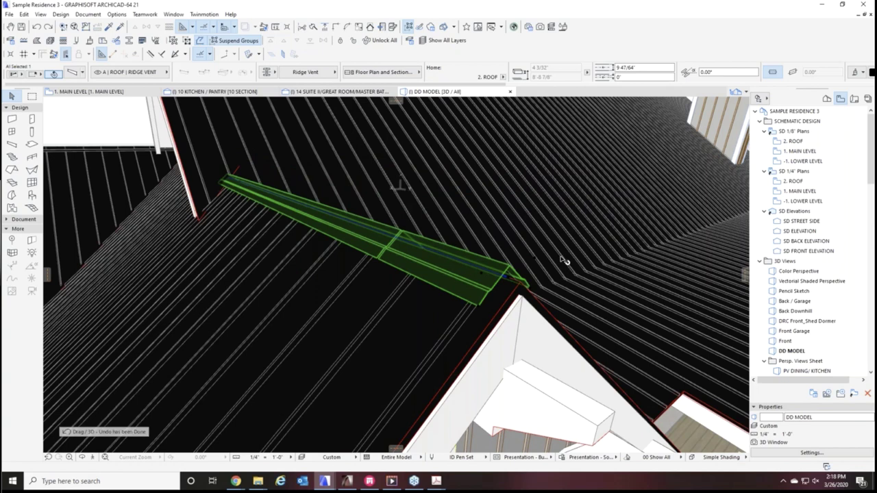
key(Escape)
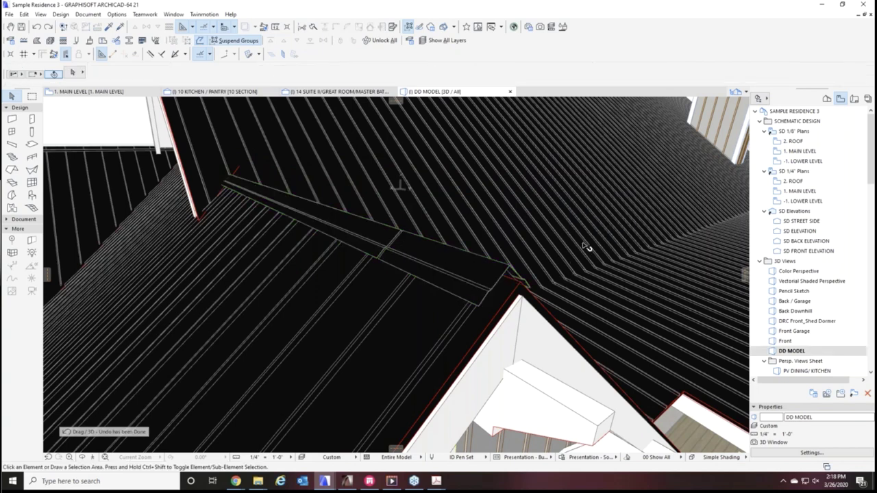
Select the gable's ridge vent beam and look over its Beam Selection Settings without changing anything
shift+middle_drag(586, 247, 547, 368)
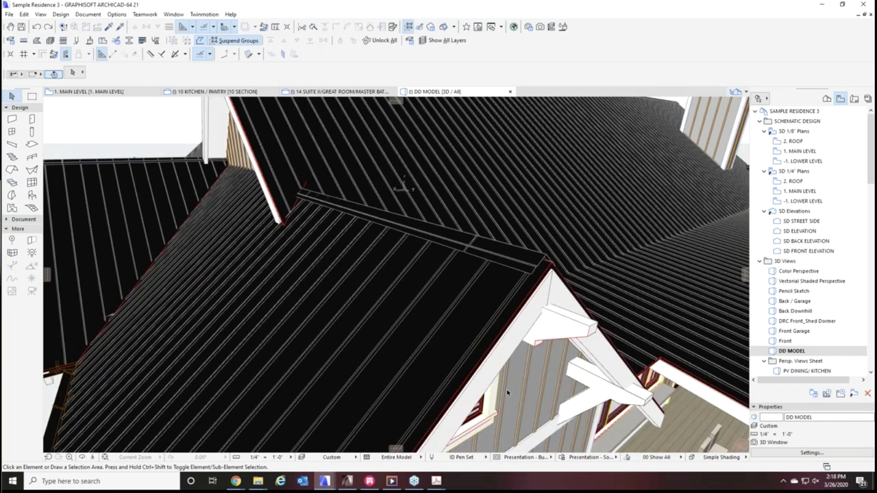
click(519, 385)
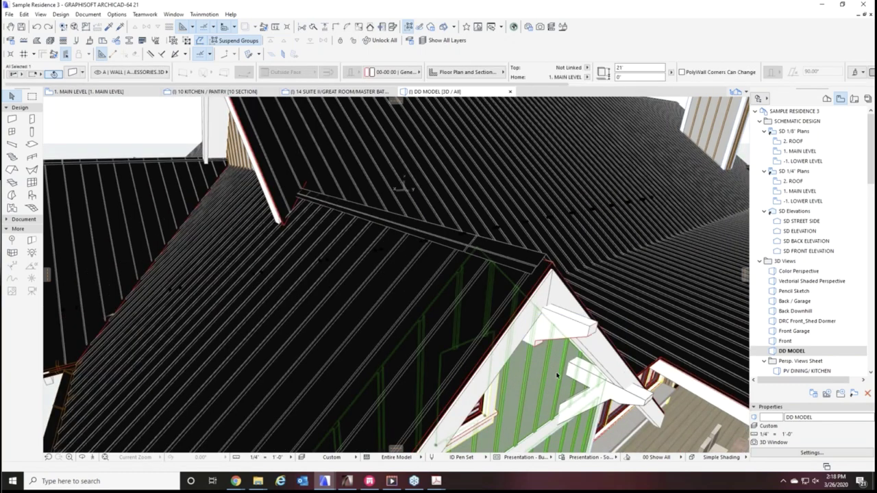
click(515, 254)
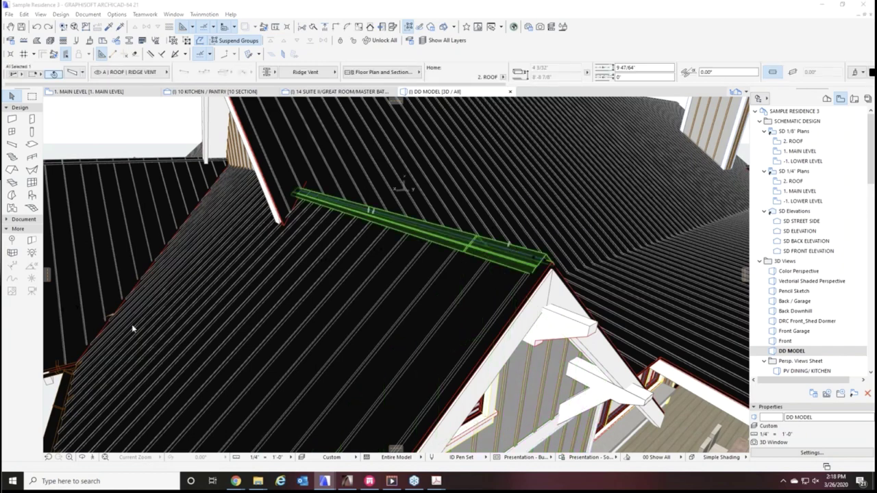
key(ctrl+t)
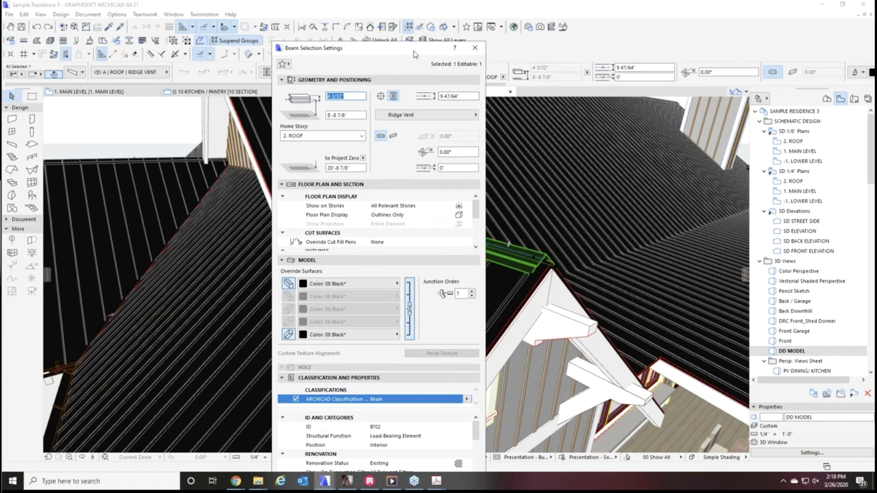
click(475, 47)
Reopen the beam's Ridge Vent profile for editing and select the bent metal component to examine it
right_click(504, 259)
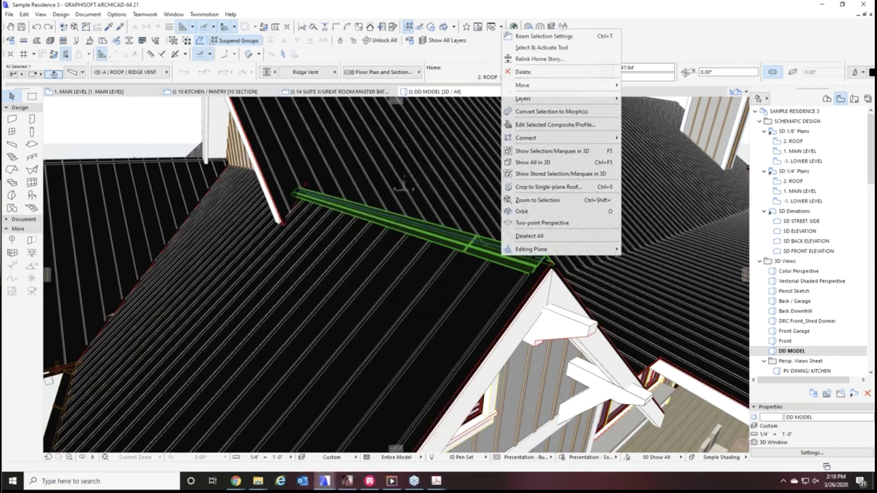
click(545, 125)
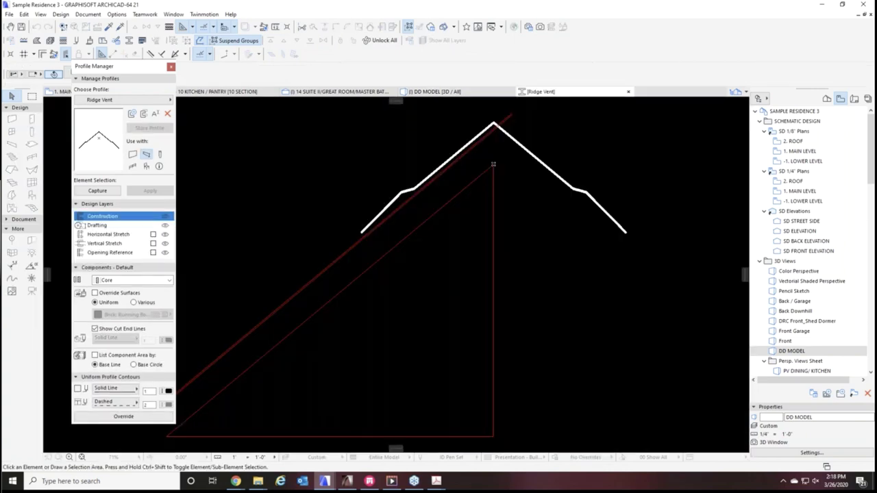
scroll(538, 151, up, 3)
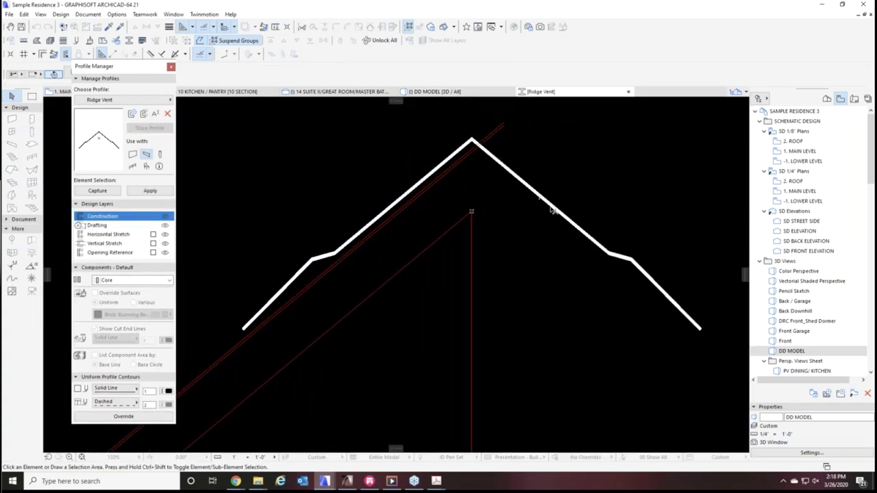
scroll(552, 207, up, 2)
click(553, 197)
scroll(554, 186, down, 2)
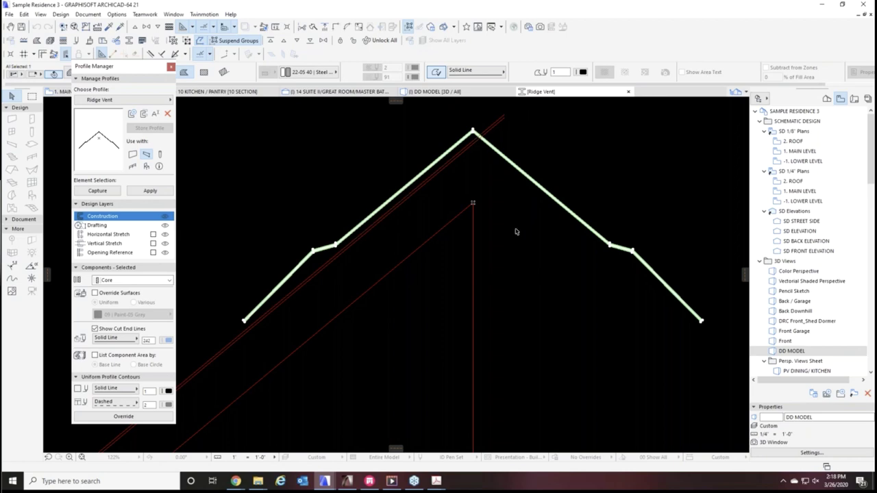
Set the ridge vent component's building material to Metal: Steel and override its surface with 09 | Paint-05 Grey
click(305, 73)
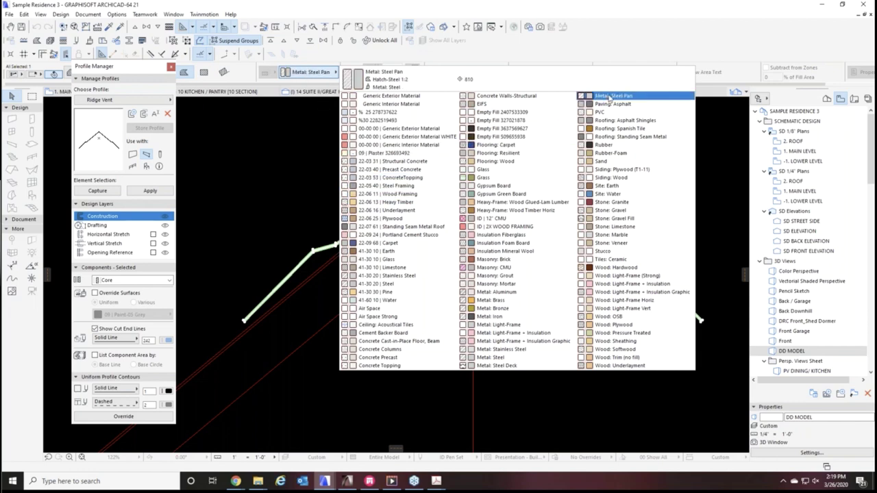
click(501, 357)
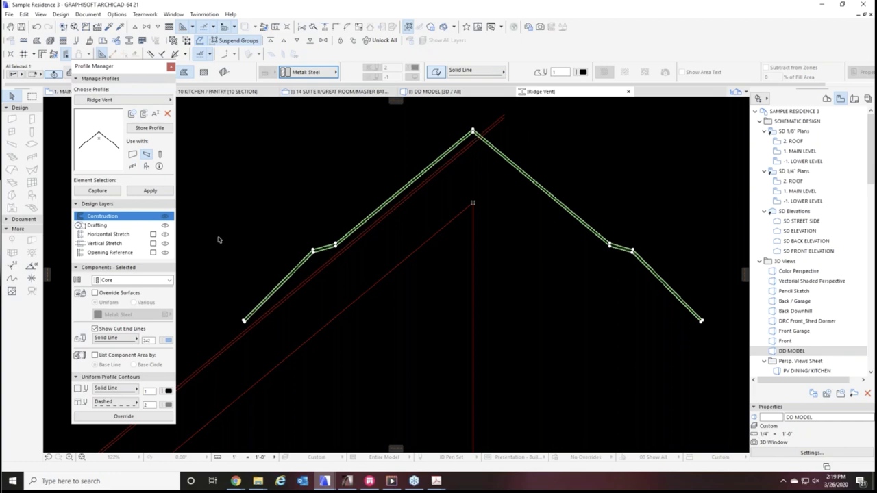
click(96, 294)
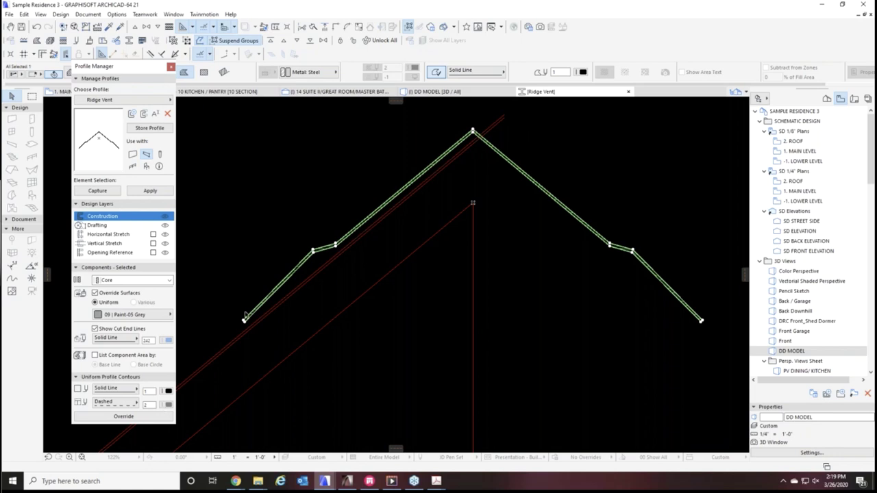
Store the edited Ridge Vent profile, apply it to the gable's ridge vent beam, and return to the 3D model with nothing selected
click(156, 195)
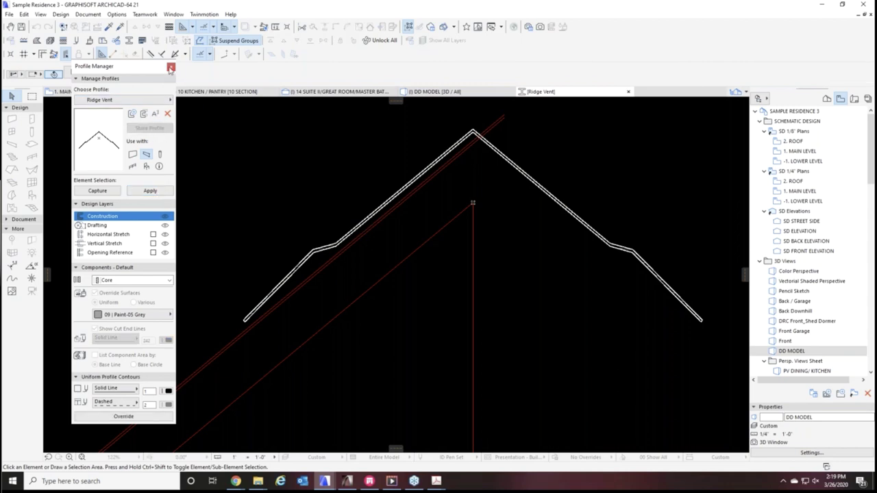
click(151, 191)
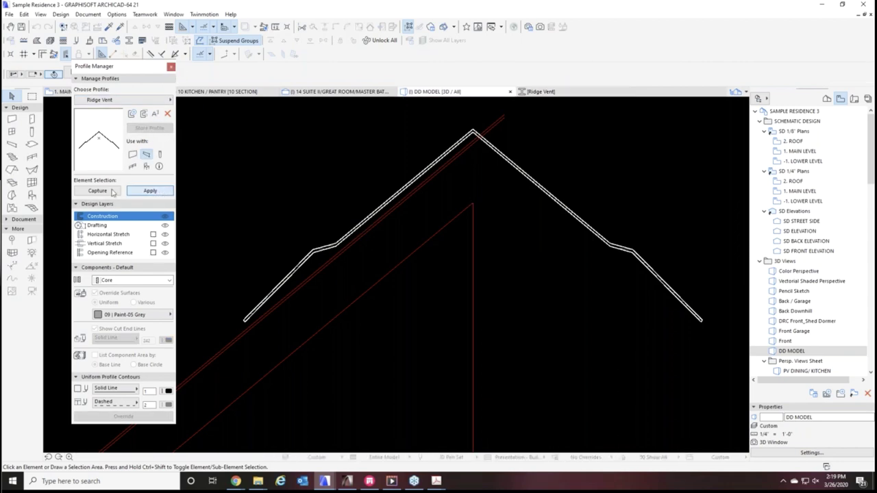
click(171, 69)
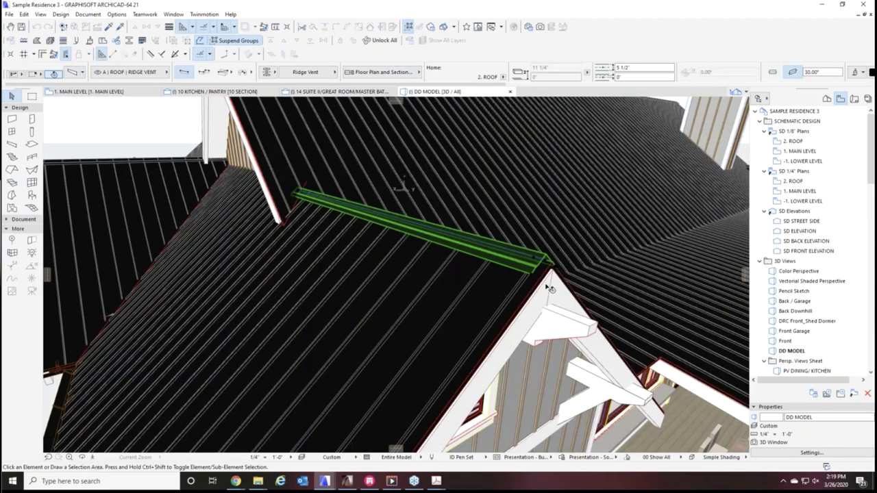
key(Escape)
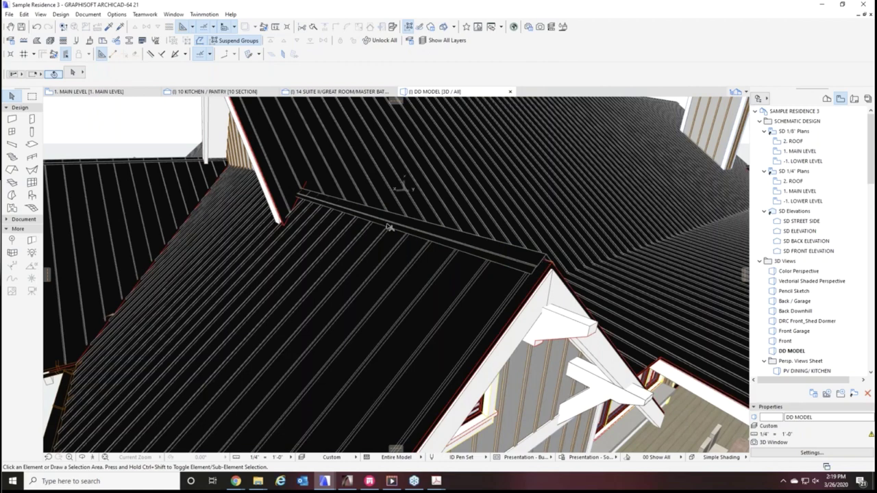
Examine the gable's ridge vent, sided wall, brackets and window from several angles around the covered deck
scroll(563, 351, up, 3)
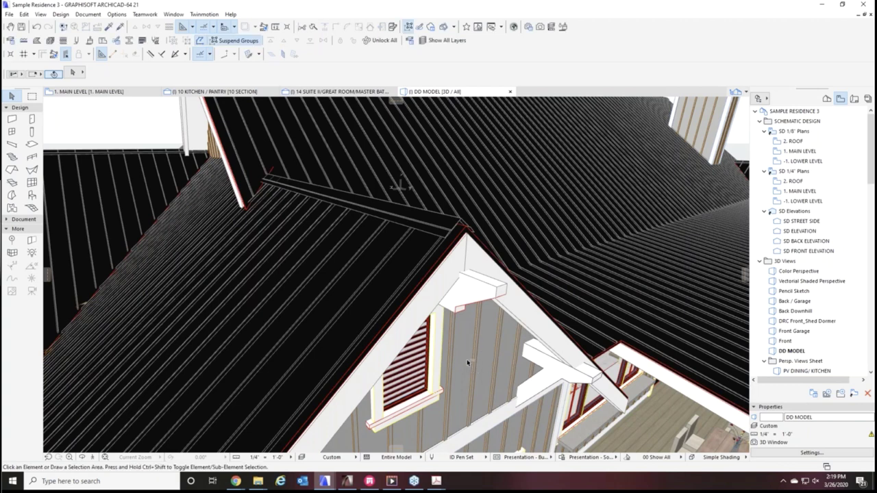
click(466, 359)
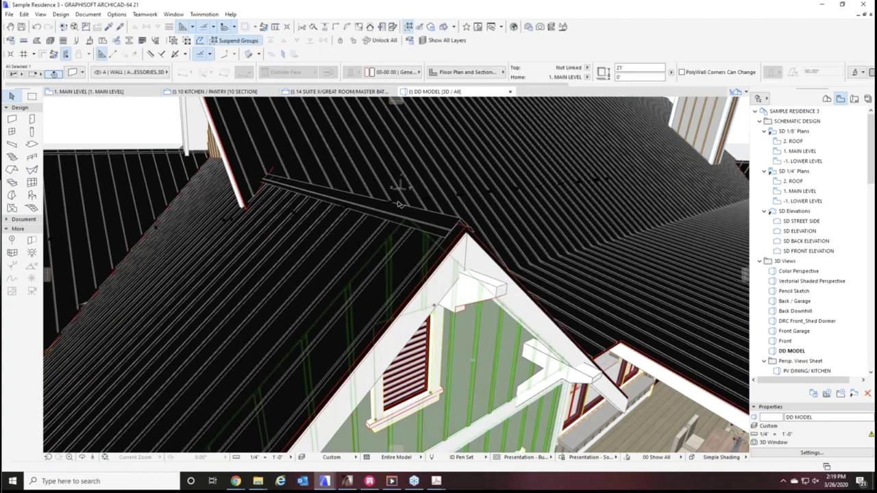
key(Escape)
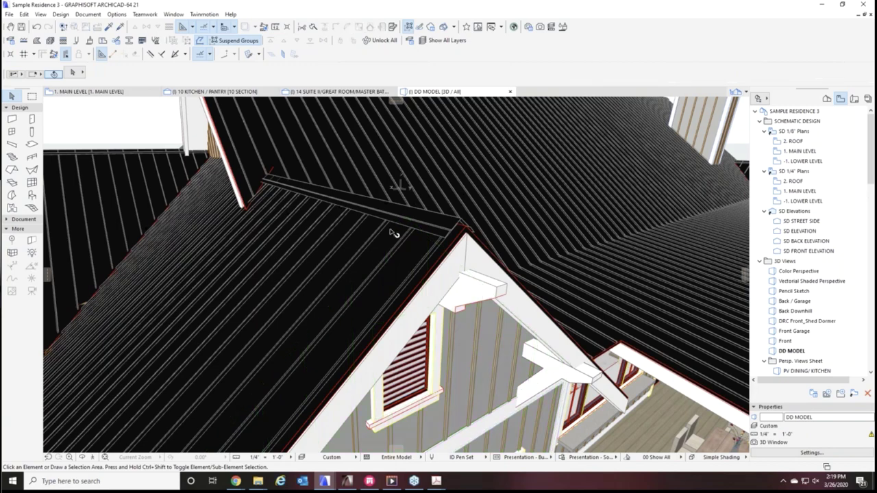
shift+middle_drag(448, 393, 422, 227)
scroll(505, 364, down, 3)
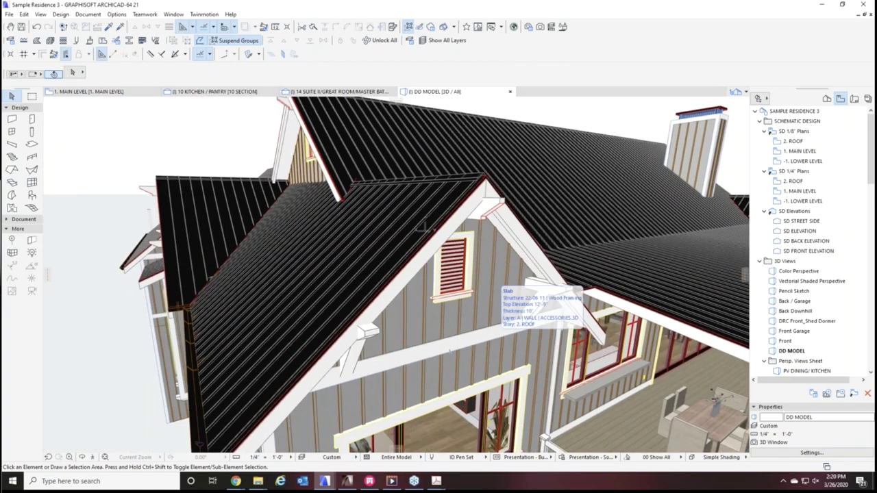
shift+middle_drag(430, 385, 464, 266)
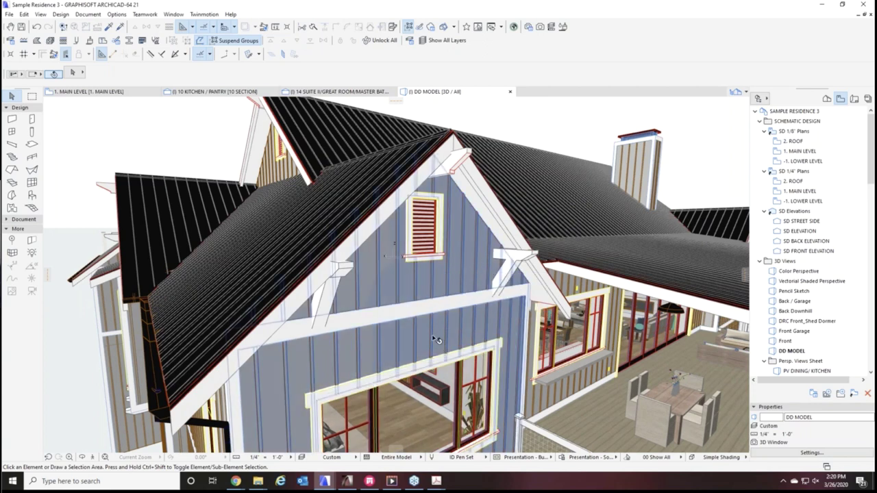
scroll(429, 333, down, 5)
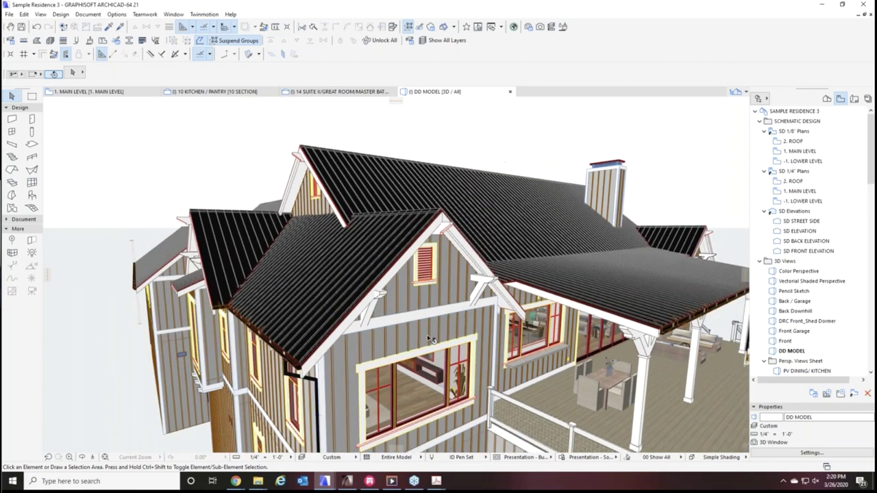
shift+middle_drag(429, 339, 396, 343)
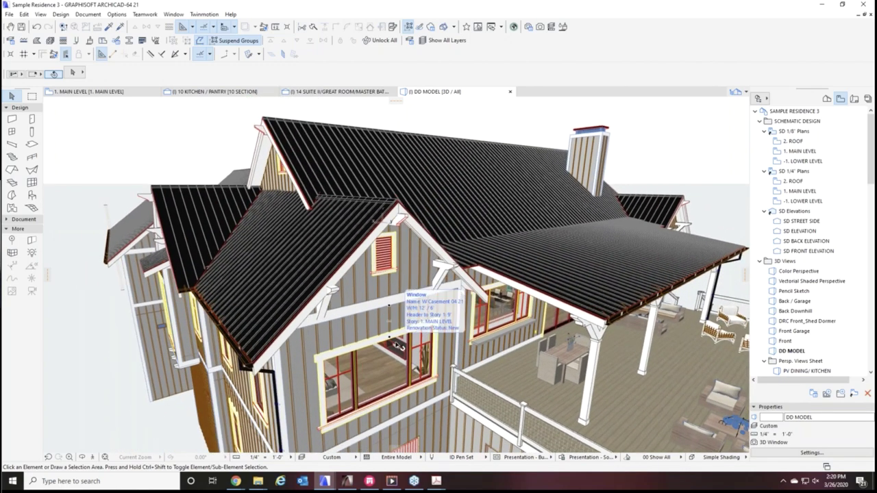
click(398, 345)
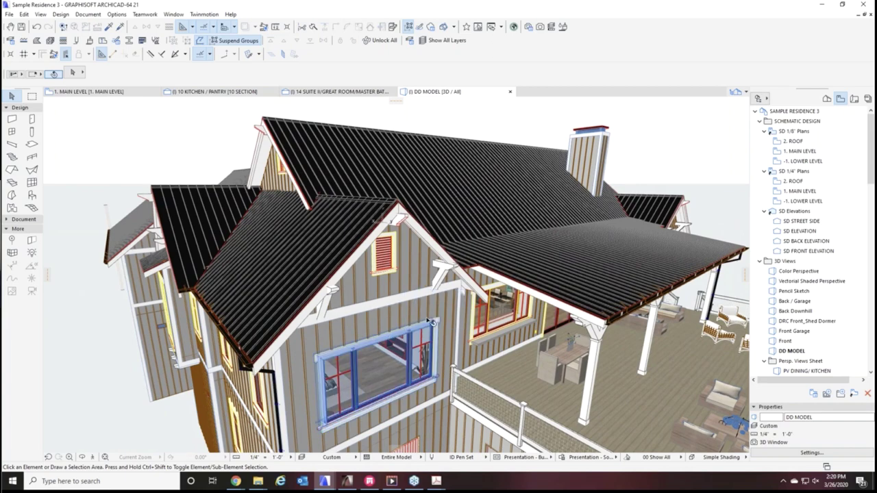
key(Escape)
Look through the full layer list in Layer Settings and close it without changing anything
key(ctrl+l)
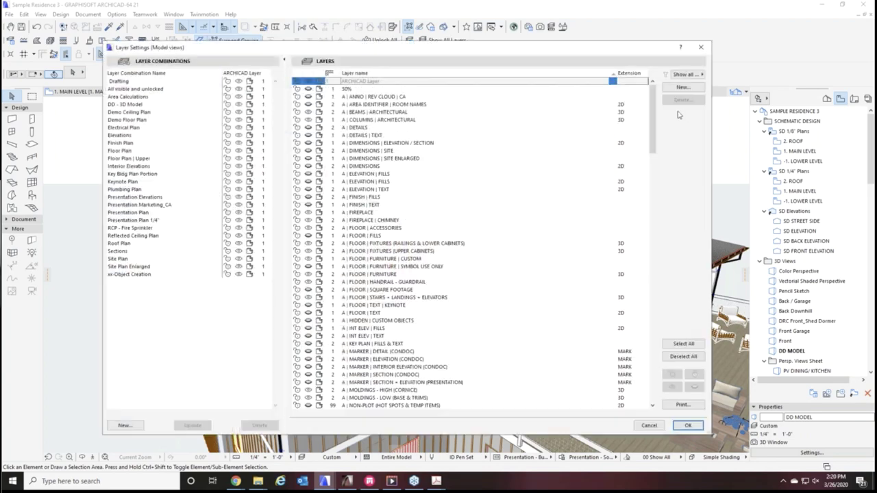
drag(654, 126, 663, 333)
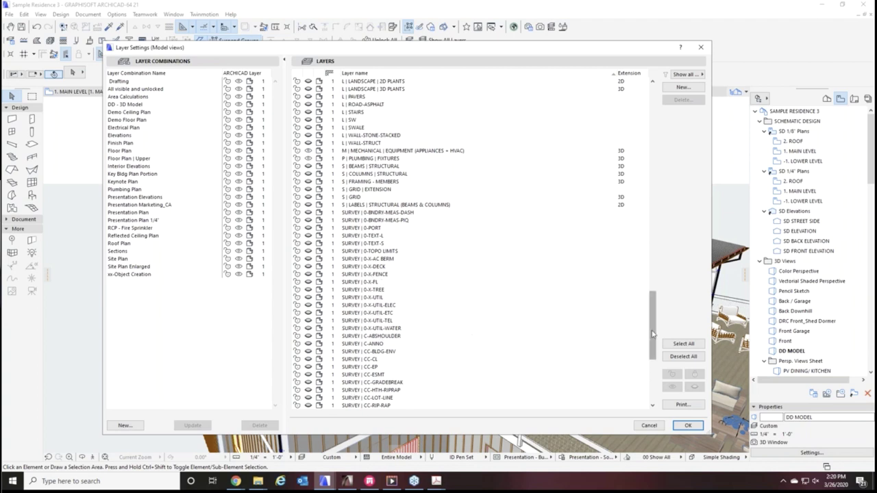
drag(653, 334, 655, 370)
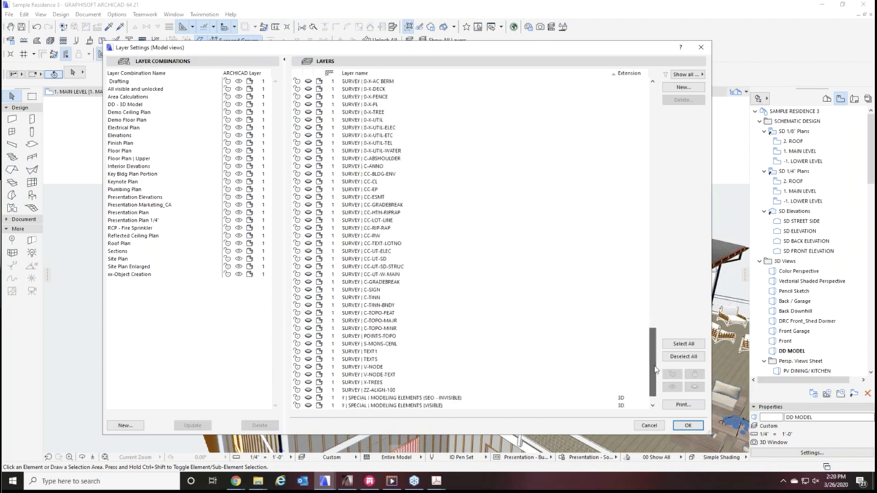
scroll(655, 370, up, 20)
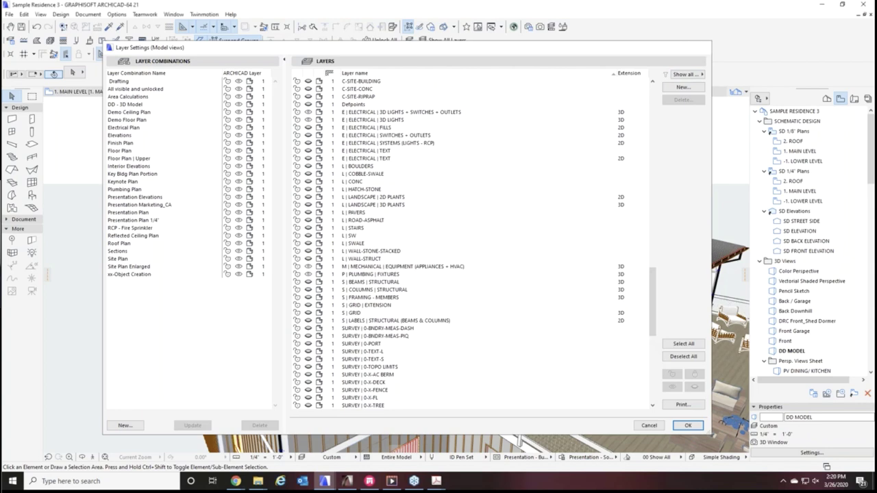
click(699, 49)
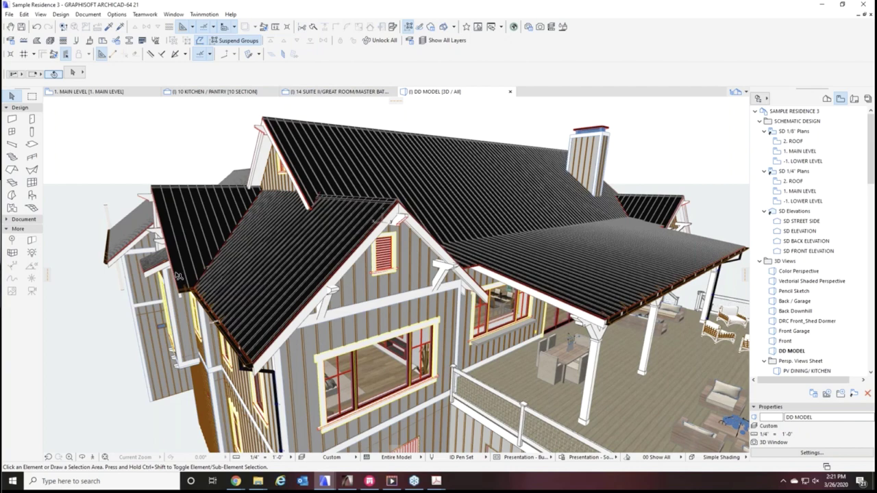
Turn on the C | MESH (TERRAIN) layer to show the site terrain around the residence
scroll(178, 275, down, 5)
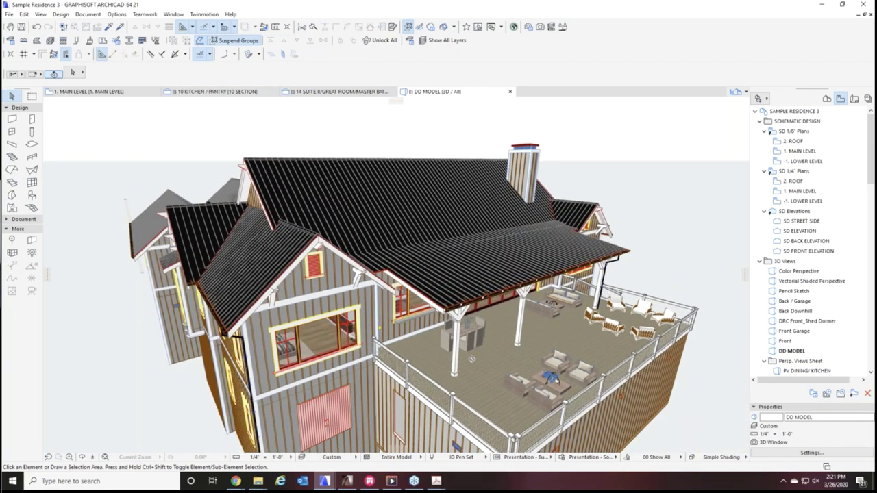
middle_drag(472, 359, 421, 299)
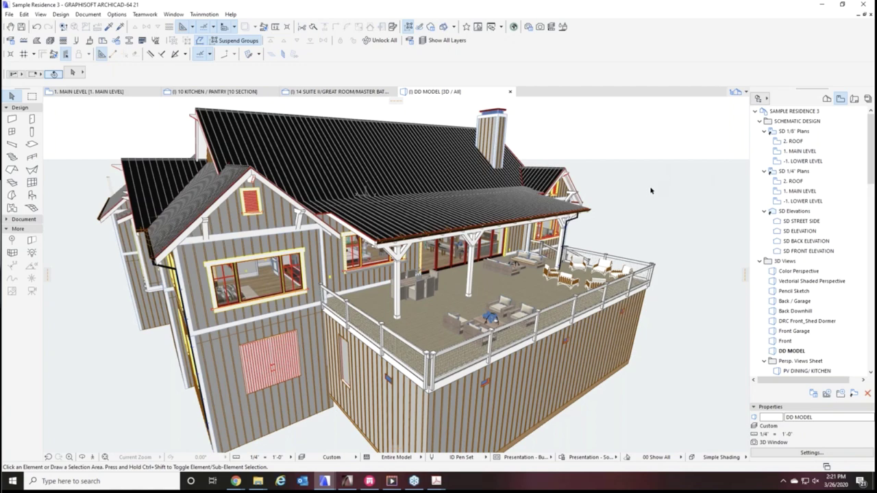
key(ctrl+l)
scroll(525, 274, down, 5)
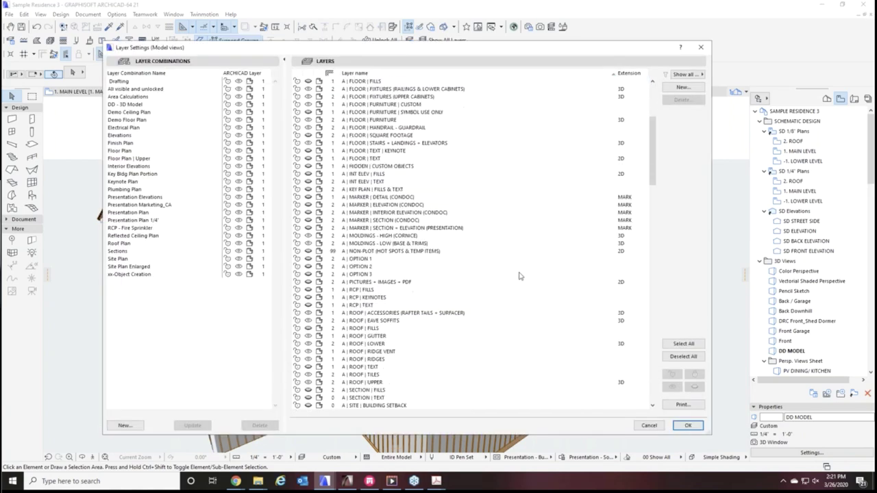
scroll(518, 276, down, 10)
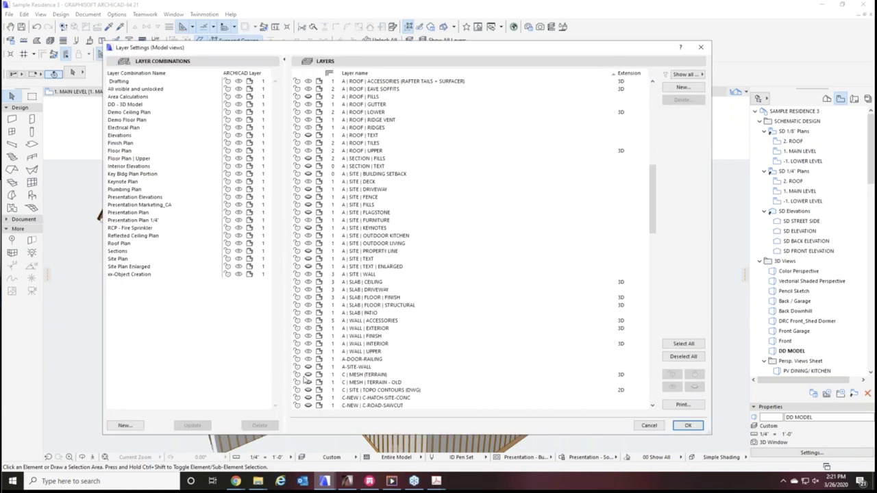
click(306, 376)
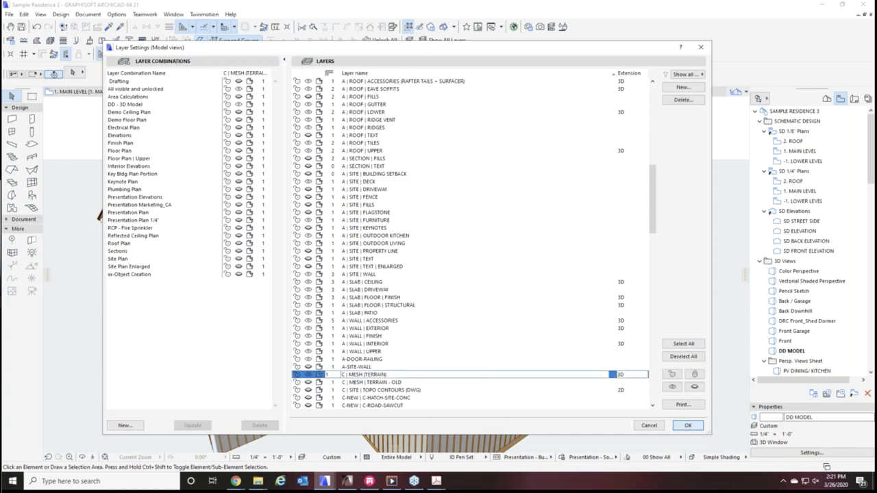
key(Return)
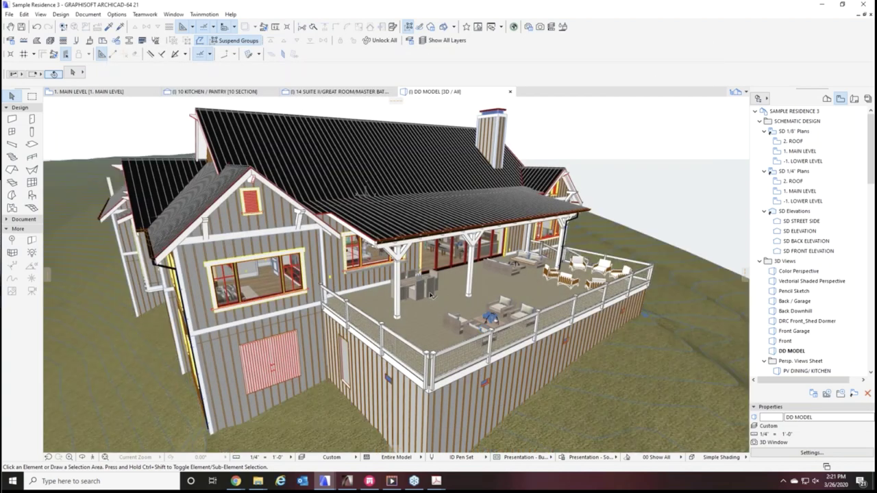
Select the terrain mesh and examine its contours and how it meets the deck side of the house
scroll(628, 407, down, 3)
scroll(632, 392, down, 1)
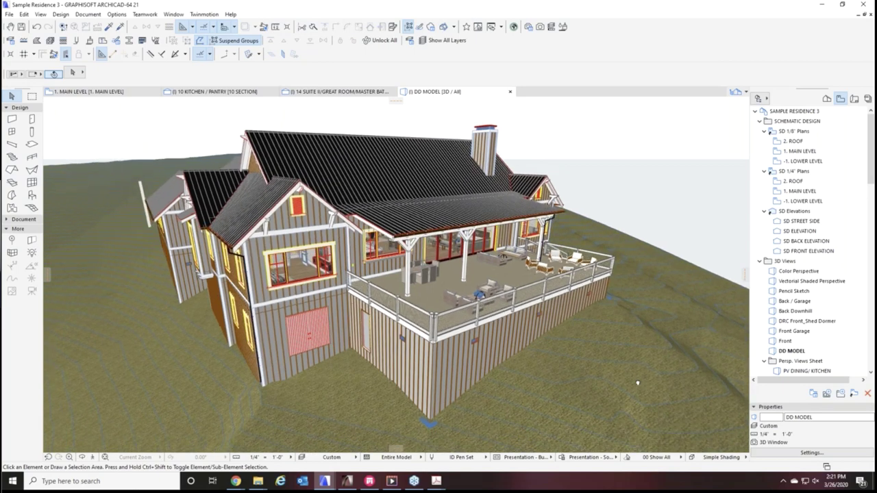
shift+middle_drag(637, 383, 422, 365)
click(423, 365)
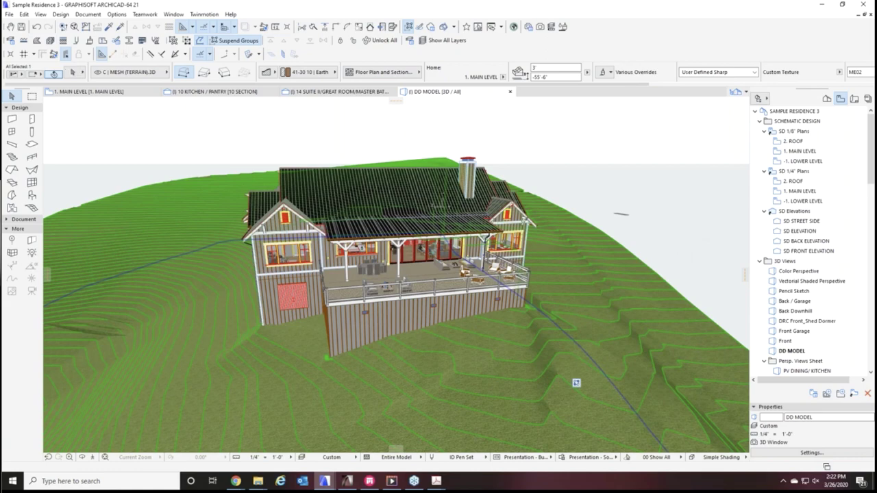
mouse_move(681, 254)
shift+middle_down()
mouse_move(556, 283)
mouse_move(455, 343)
mouse_move(551, 324)
mouse_move(349, 329)
mouse_move(364, 349)
mouse_move(461, 335)
shift+middle_up()
mouse_move(461, 335)
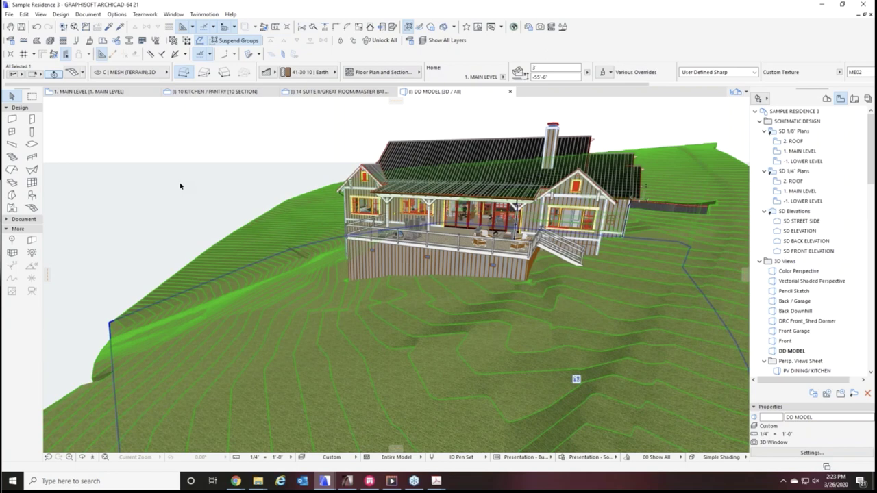
key(Escape)
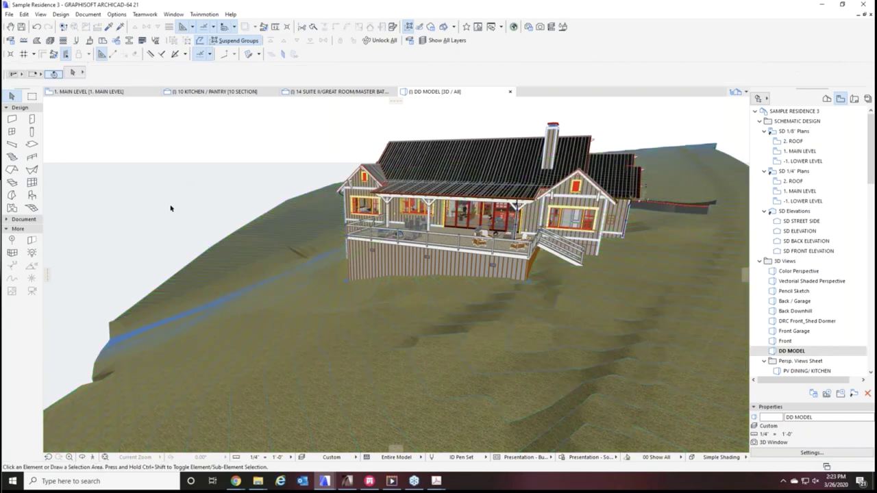
Inspect where the terrain mesh meets the deck stairs and foundation walls, selecting the mesh up close to check it
shift+middle_drag(172, 223, 538, 282)
scroll(549, 208, down, 5)
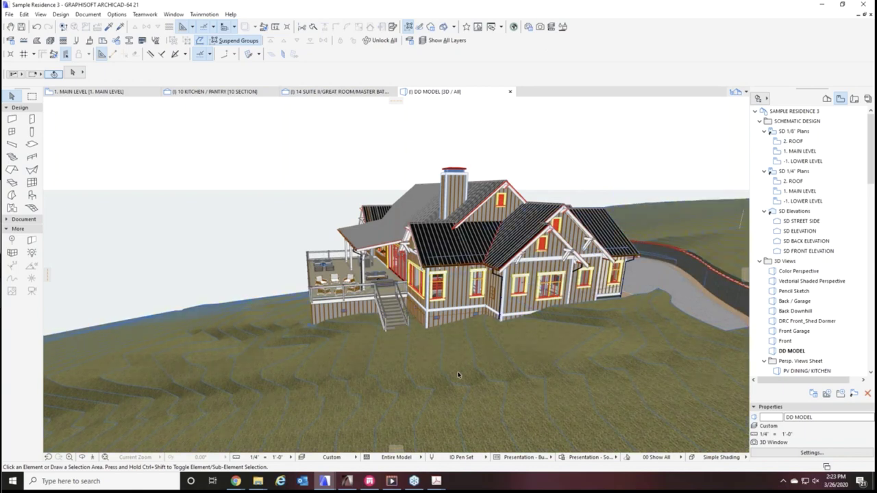
shift+middle_drag(521, 322, 456, 314)
scroll(455, 314, up, 3)
scroll(455, 314, up, 10)
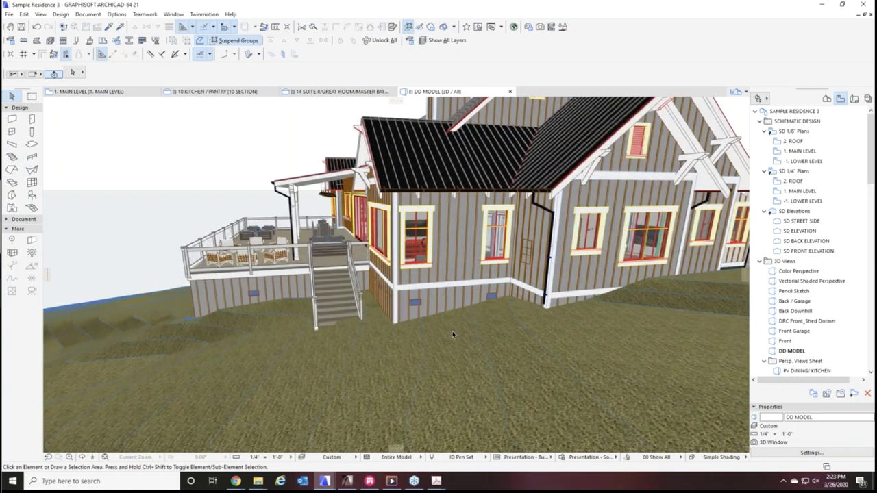
shift+middle_drag(468, 330, 584, 331)
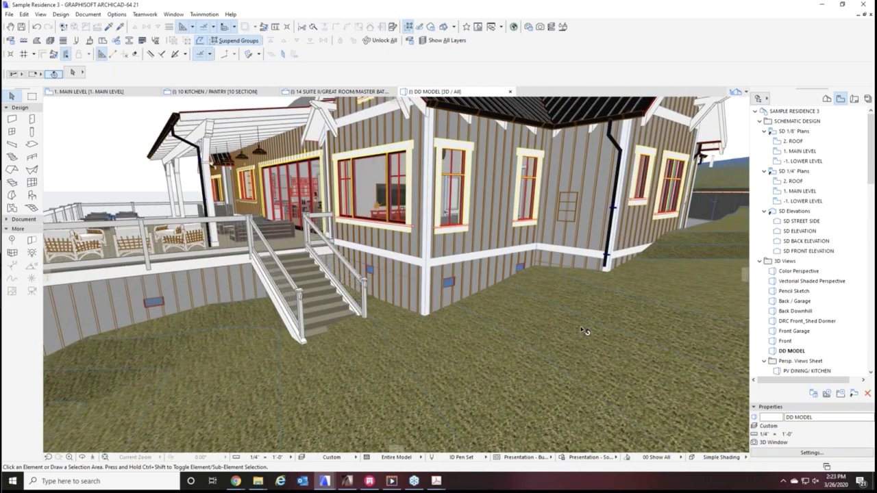
click(505, 334)
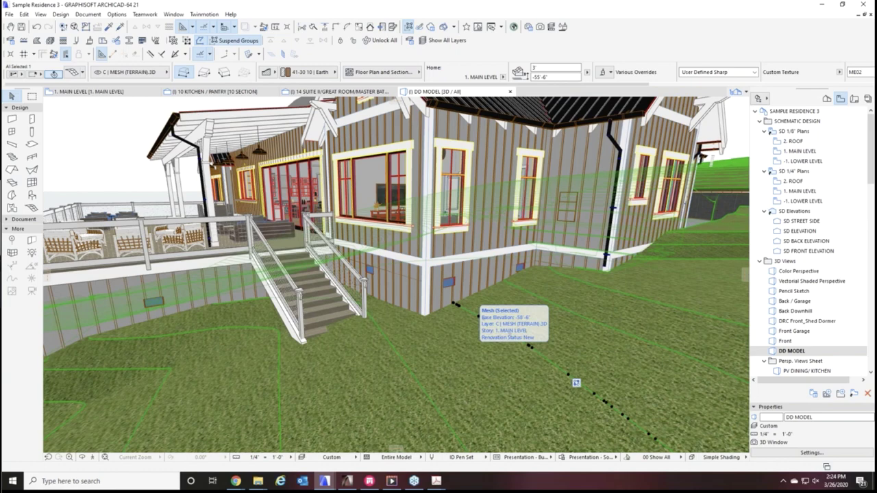
key(Escape)
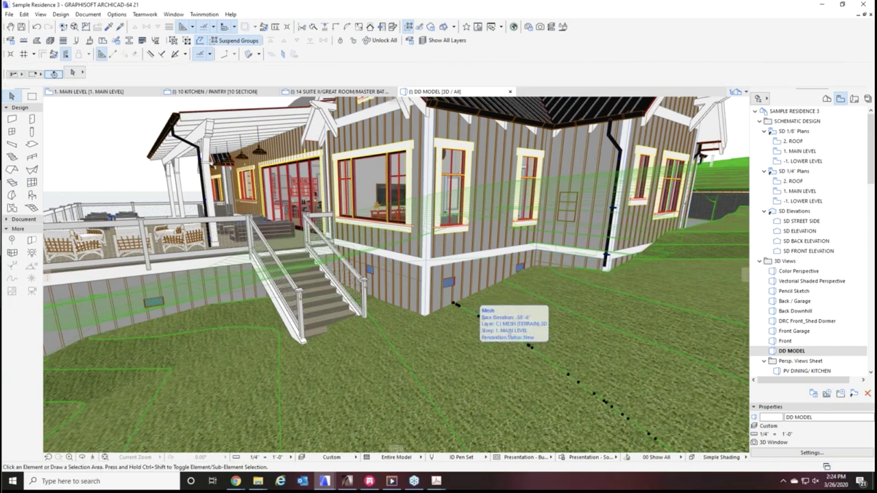
Check the view settings of DD MODEL, close them, and turn off Show Contours in the Simple Shading 3D style
click(805, 454)
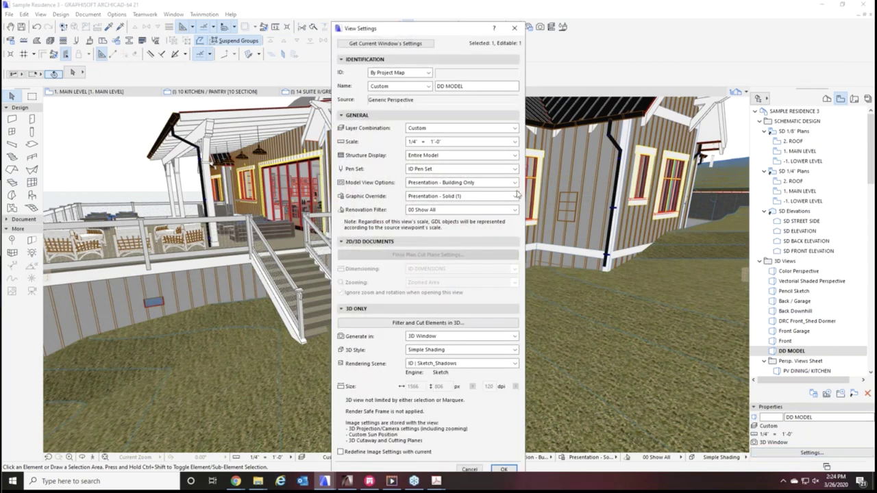
click(517, 29)
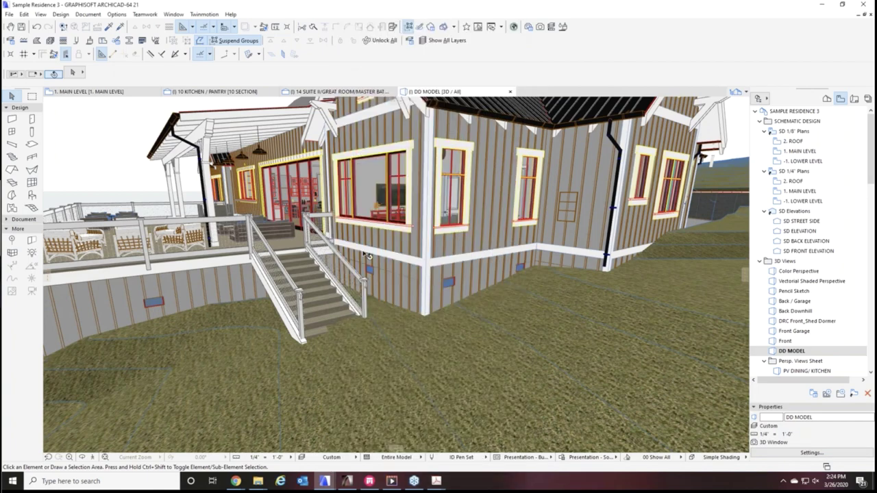
click(41, 14)
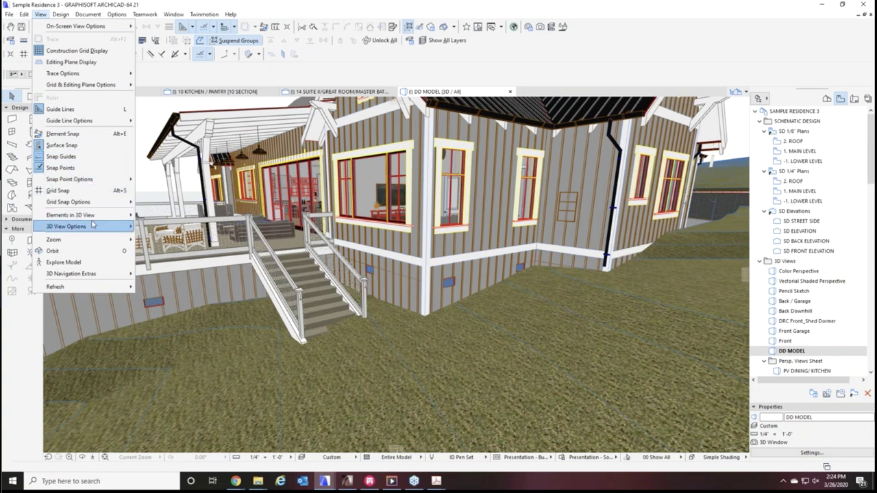
mouse_move(94, 227)
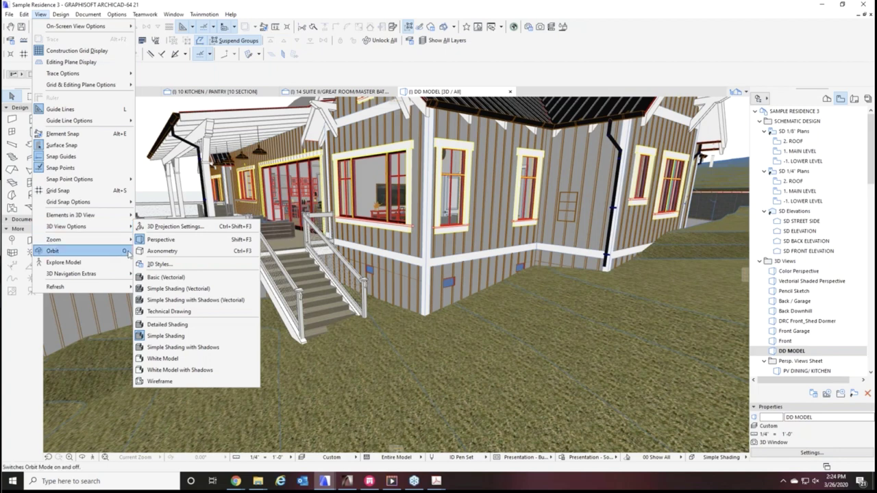
click(155, 264)
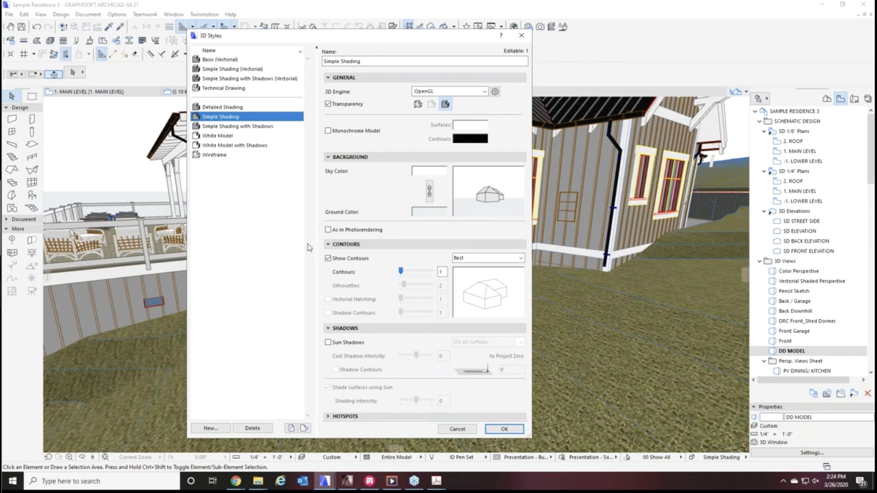
click(329, 258)
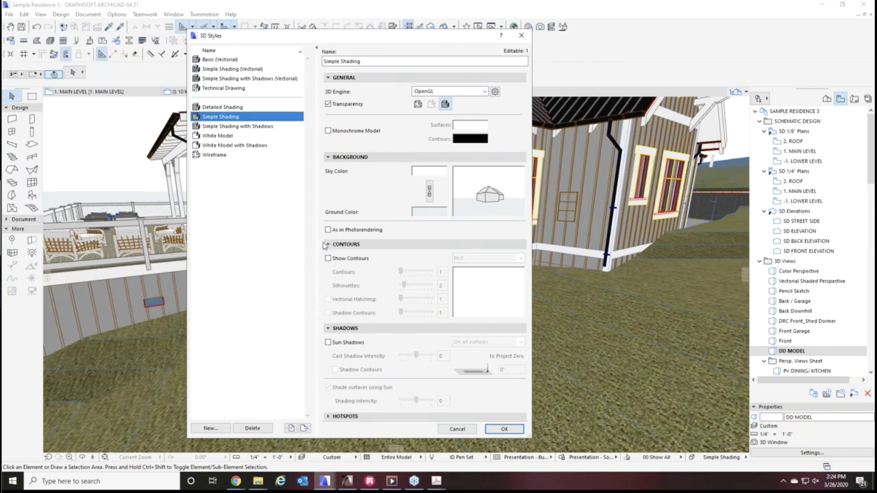
click(495, 431)
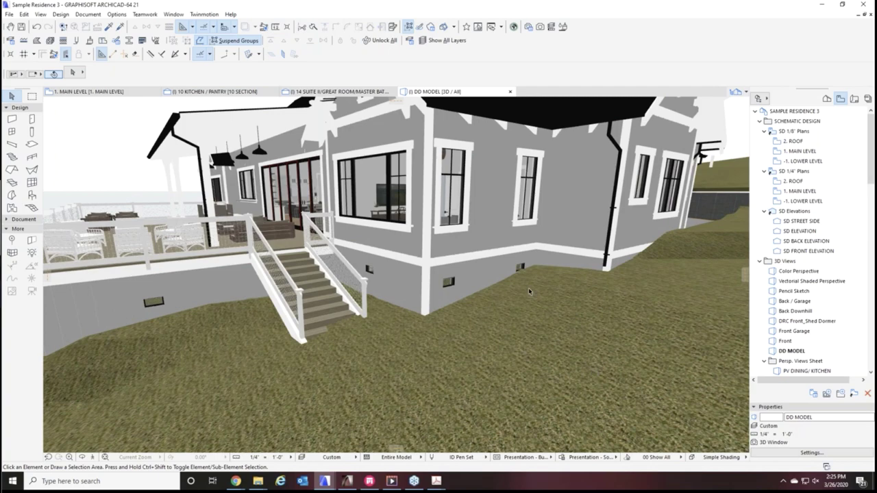
Inspect the house corner and deck stairs without contours, and turn Show Contours back on in the Simple Shading 3D style
shift+middle_drag(521, 292, 481, 235)
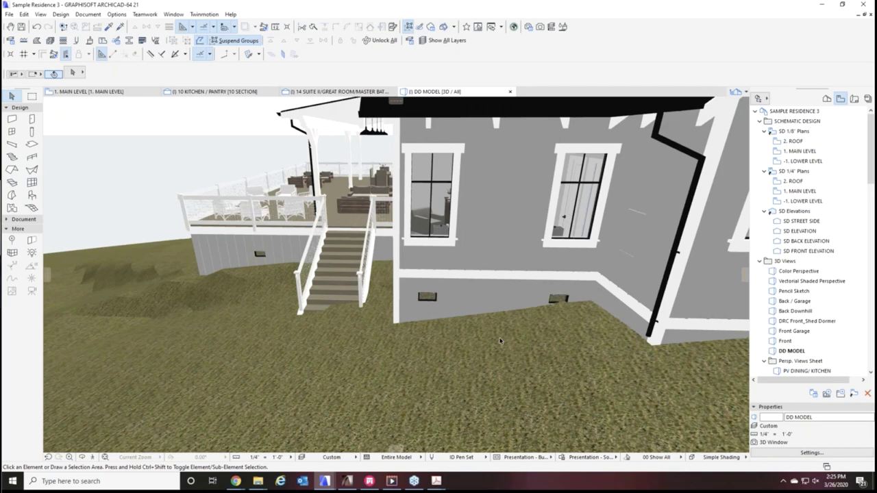
scroll(432, 277, up, 2)
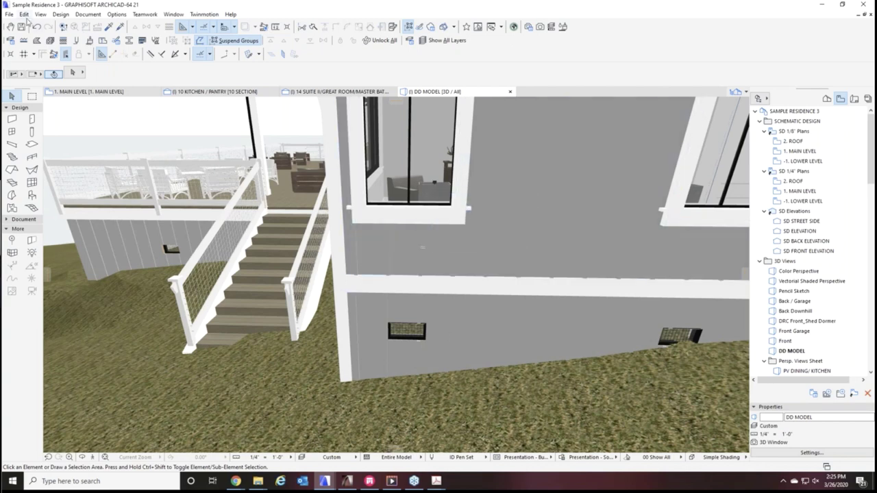
click(40, 13)
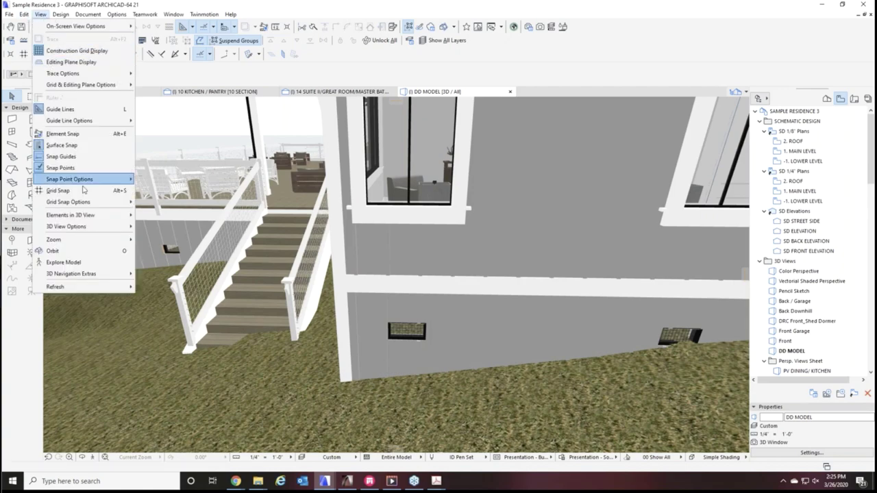
mouse_move(98, 226)
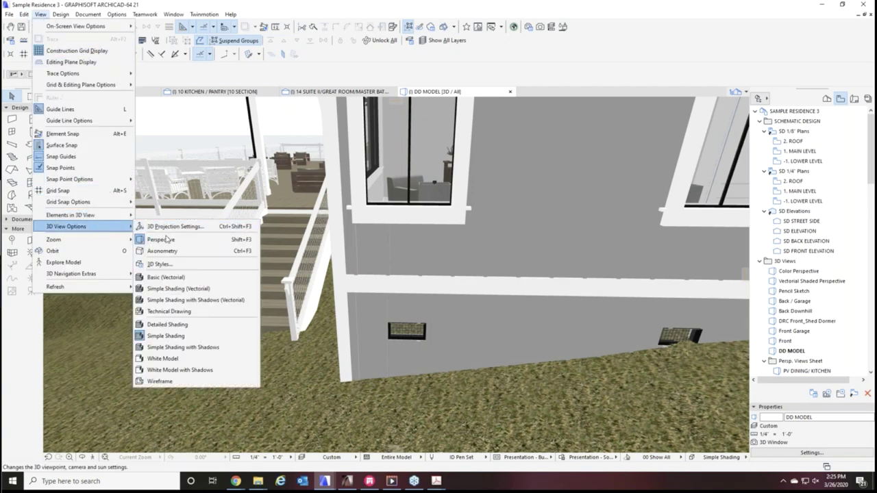
click(167, 257)
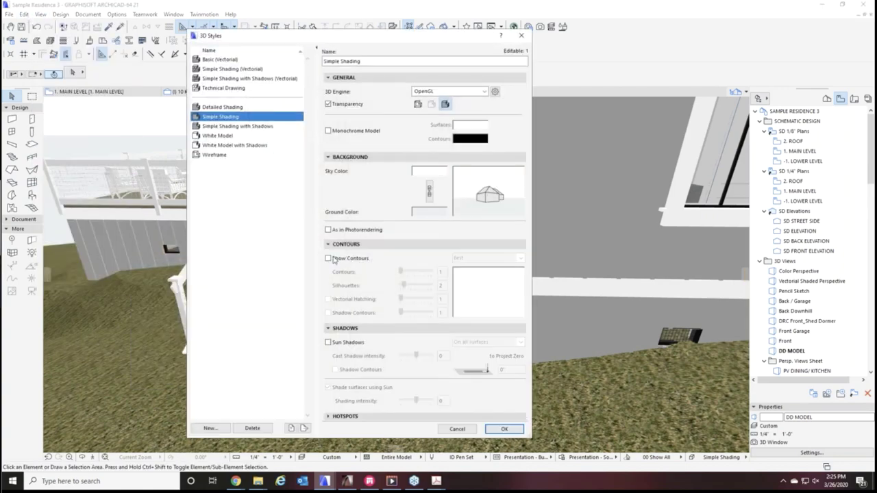
click(329, 258)
click(500, 429)
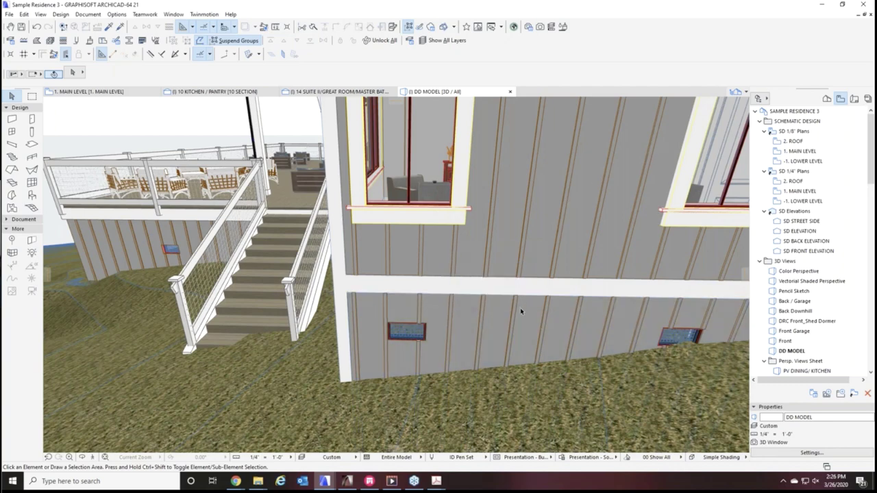
Hide the C | MESH (TERRAIN) layer in Layer Settings
key(ctrl+l)
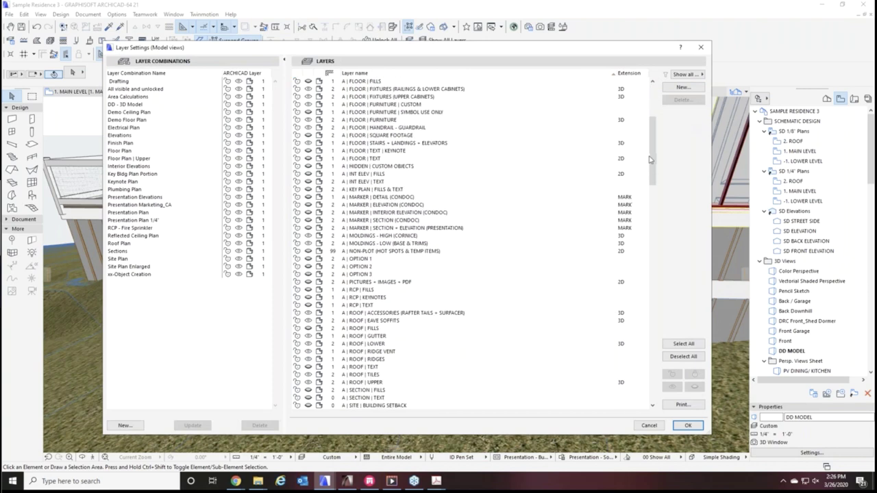
drag(651, 159, 650, 226)
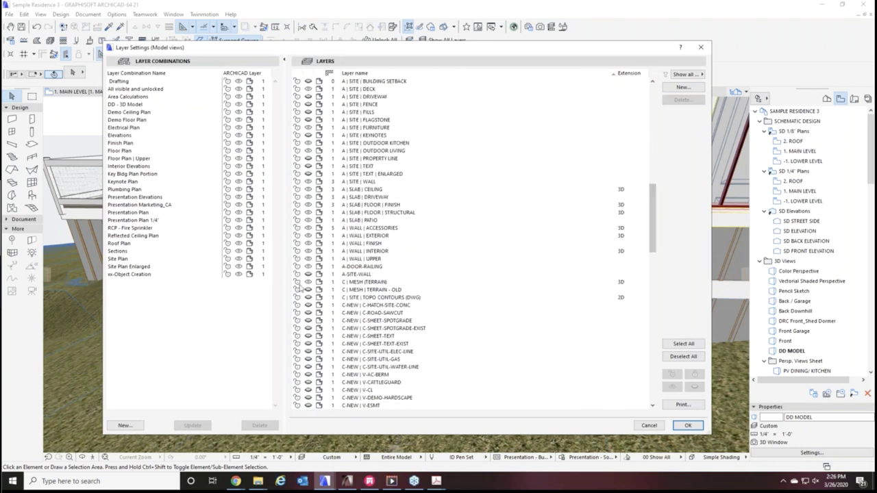
click(342, 282)
click(688, 425)
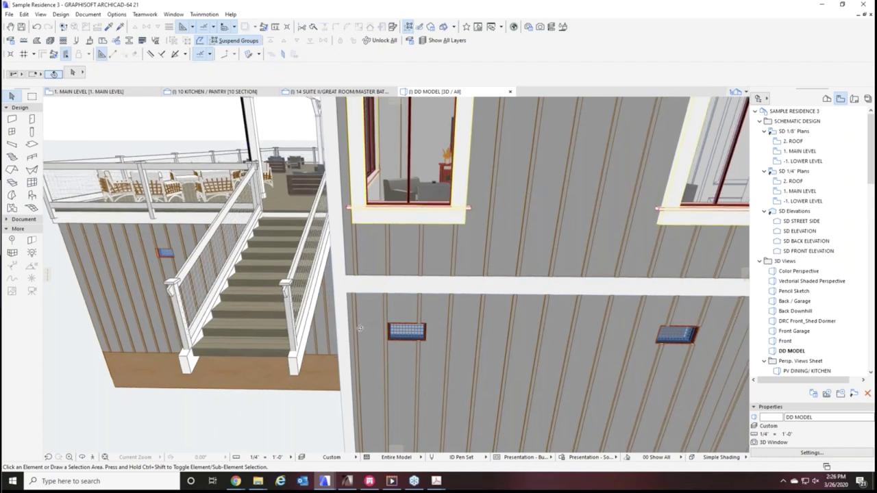
Examine the deck furniture in front of the folding glass doors, briefly selecting one of the white chairs
shift+middle_drag(359, 329, 556, 307)
shift+middle_drag(728, 326, 351, 312)
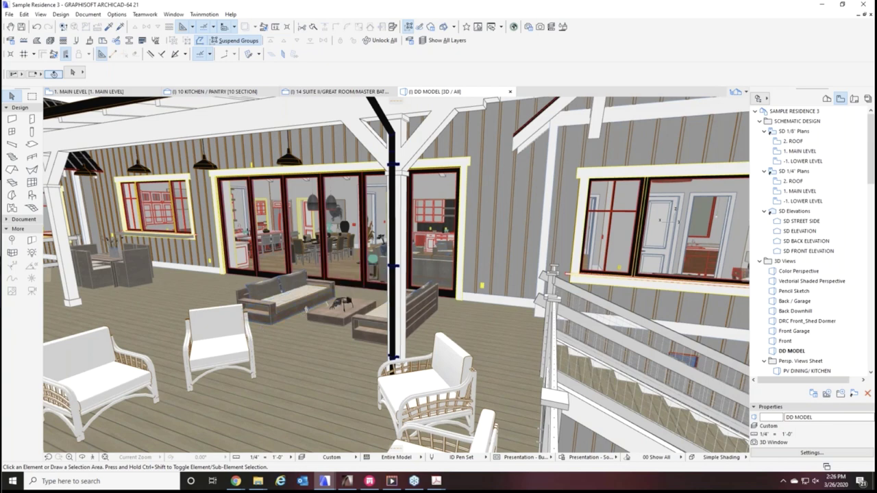
click(241, 316)
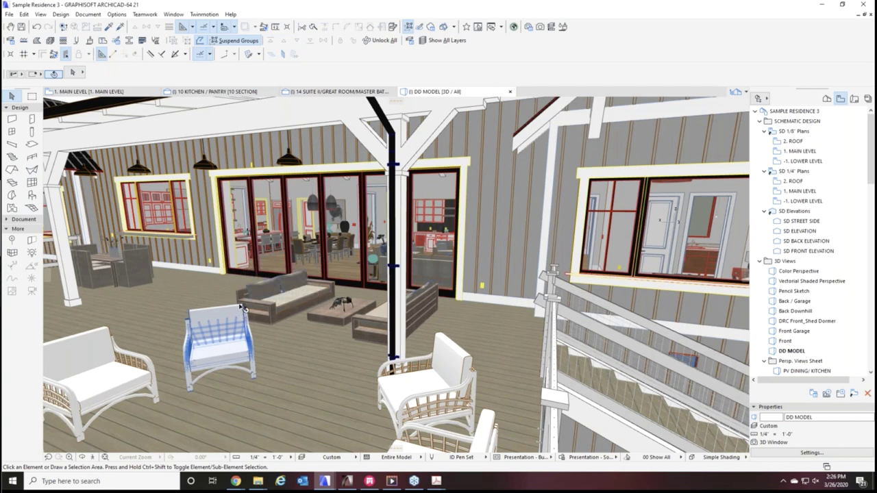
key(Escape)
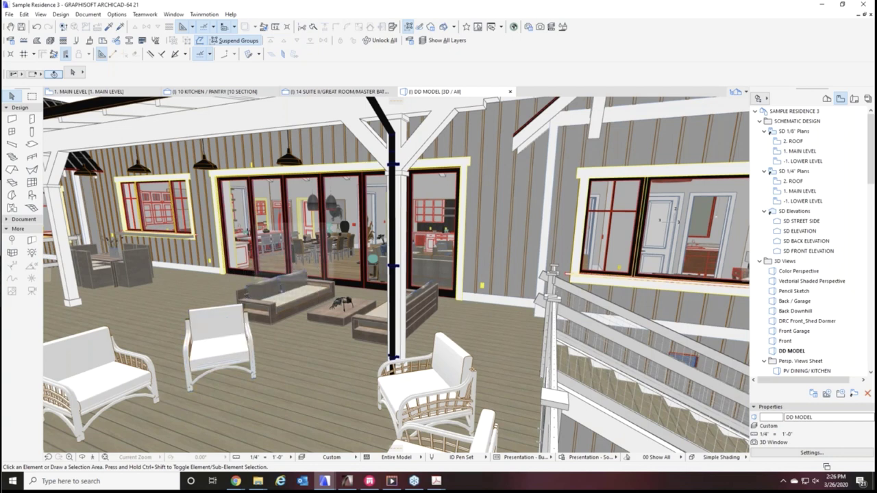
Switch to File Explorer and open the ArchiCAD_Template folder on the sharefile (P:) drive
click(258, 482)
click(258, 482)
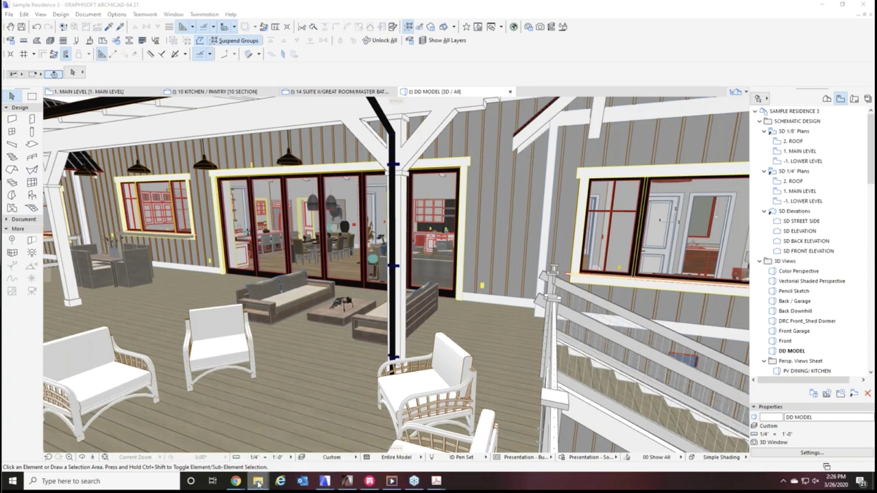
right_click(257, 482)
click(246, 436)
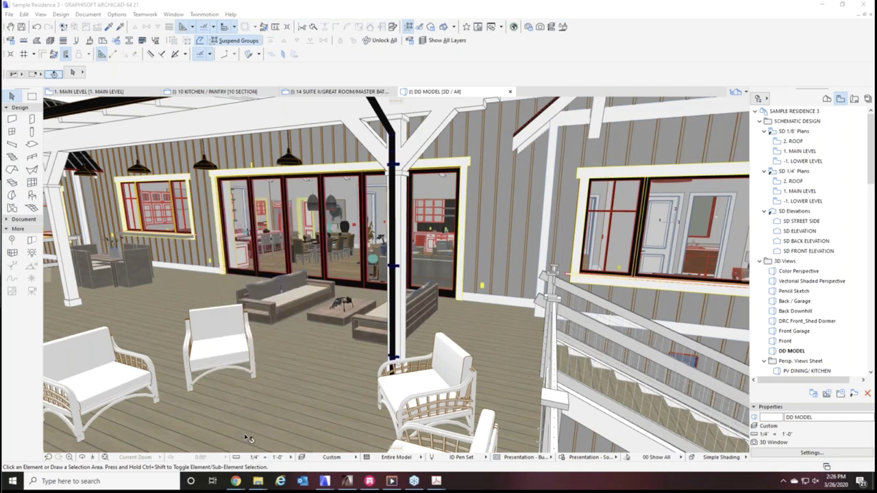
scroll(233, 329, down, 2)
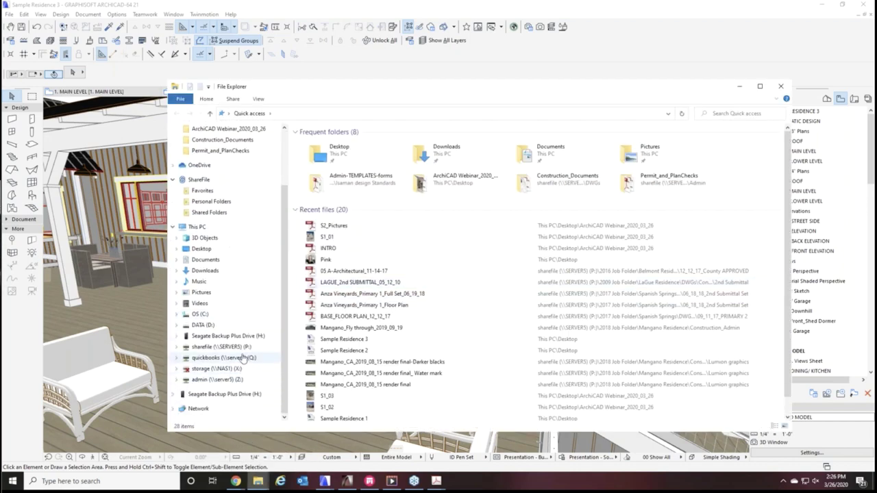
click(237, 348)
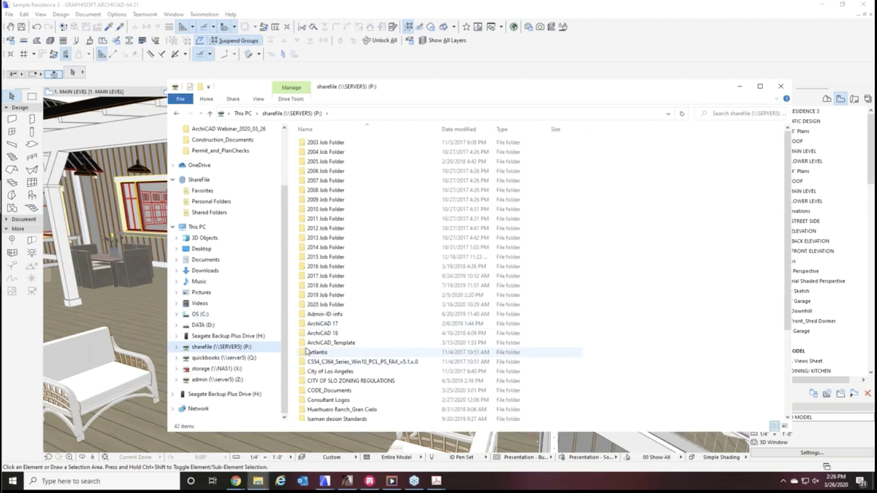
click(304, 343)
double_click(305, 343)
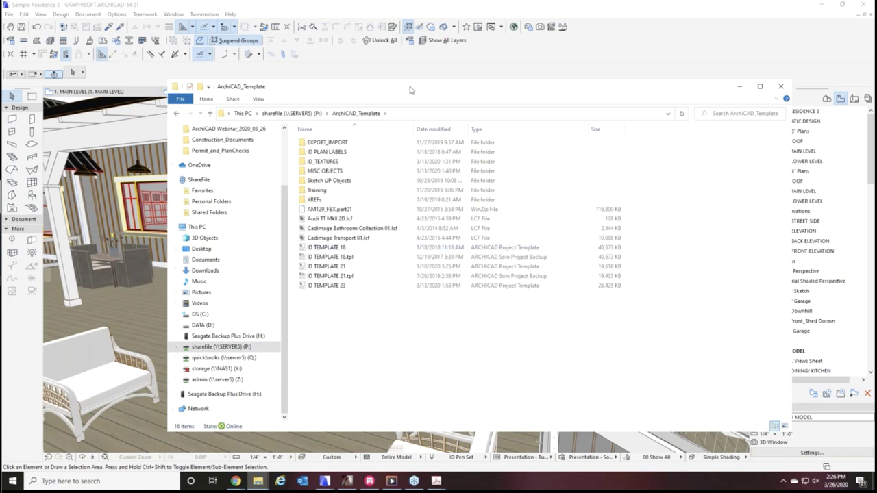
drag(409, 86, 368, 84)
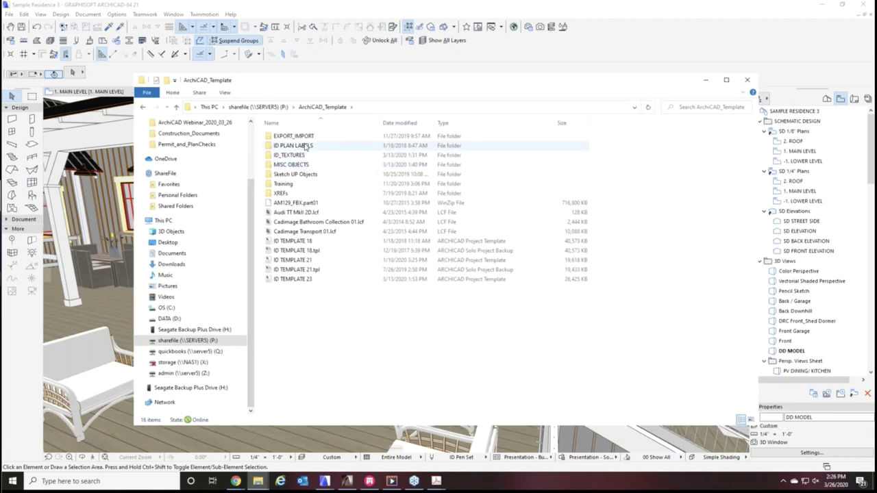
Browse the pictures in the TV IMAGES folder inside ID_TEXTURES and close File Explorer
click(302, 136)
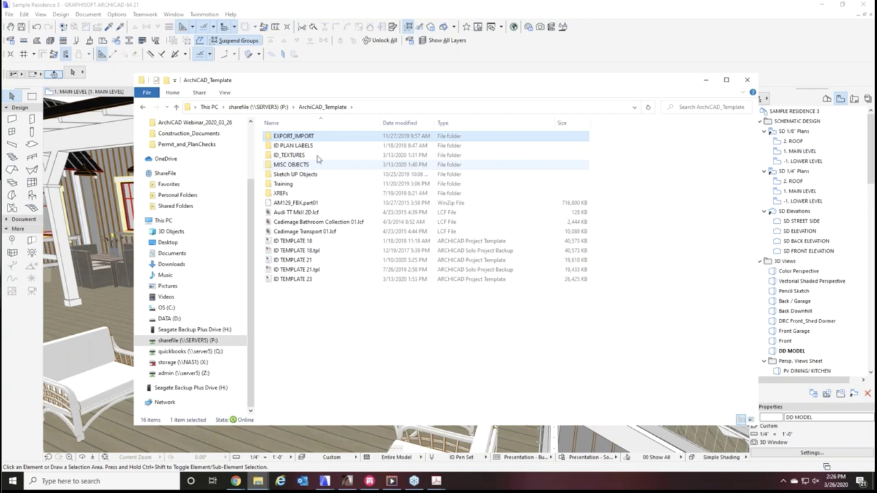
double_click(274, 155)
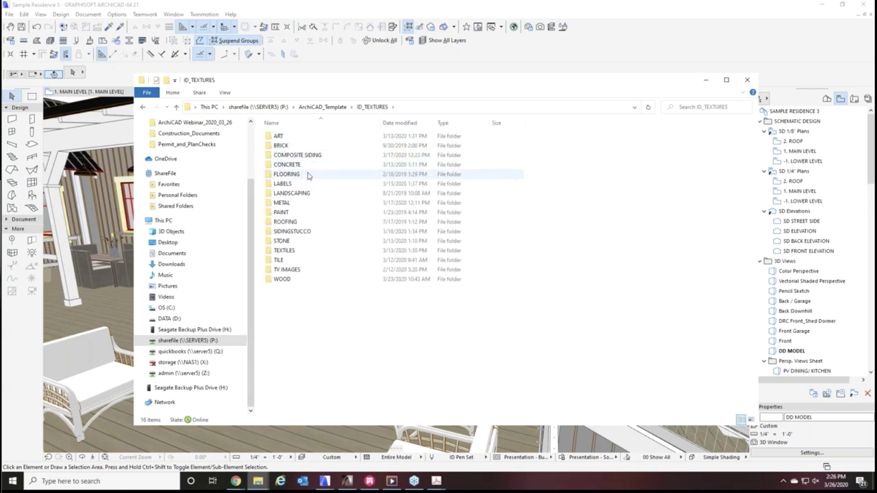
double_click(270, 271)
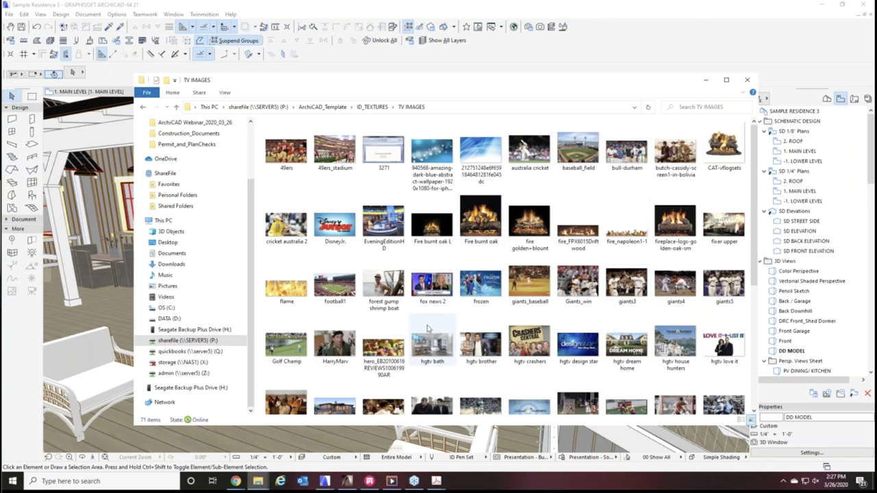
scroll(428, 329, down, 3)
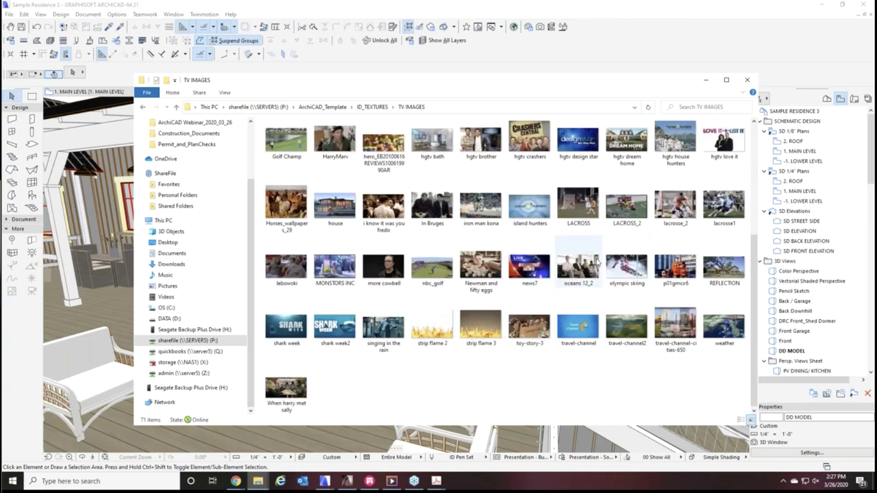
scroll(598, 263, up, 4)
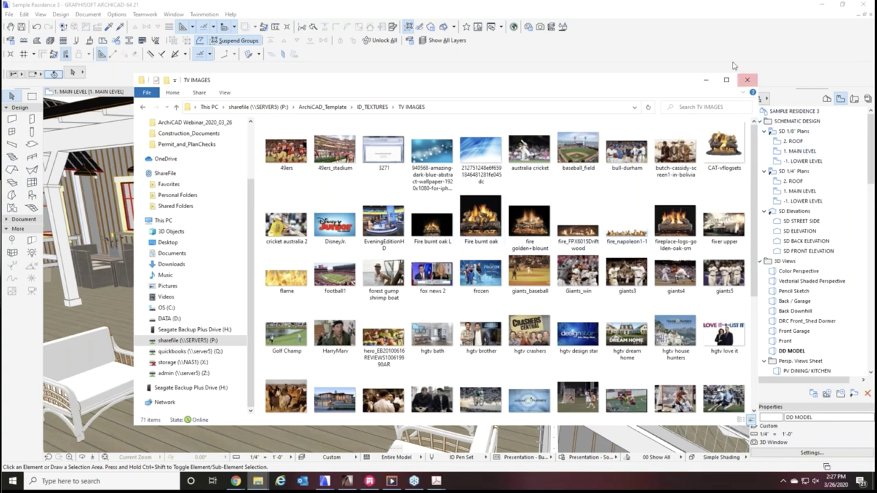
click(747, 79)
Open the settings of the flat panel TV above the great room fireplace and enable the use of a custom picture
scroll(418, 274, up, 5)
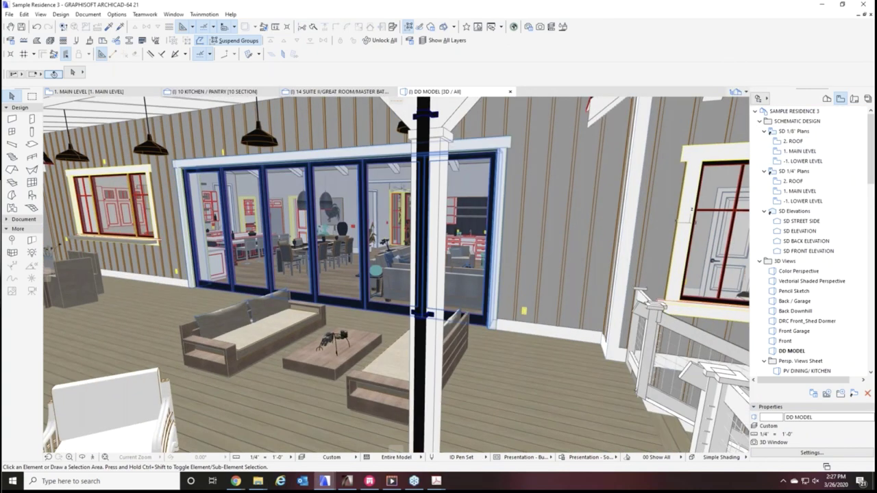
scroll(294, 204, up, 8)
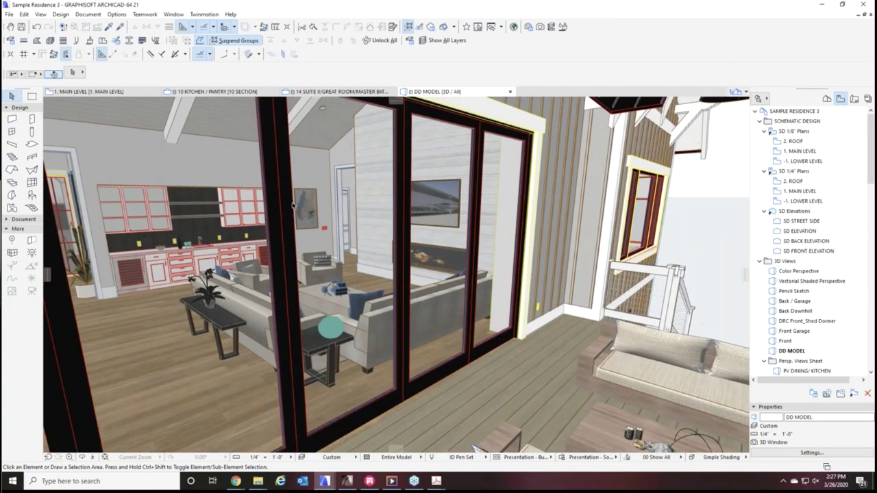
scroll(293, 205, up, 10)
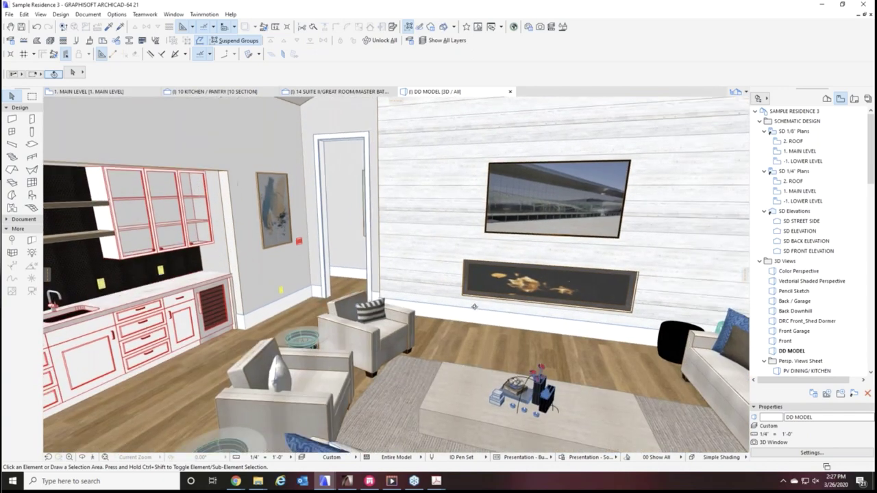
click(566, 241)
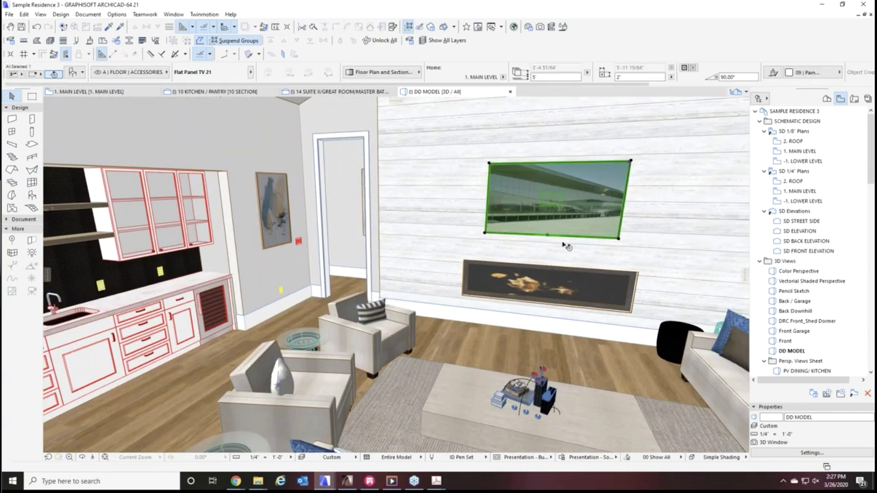
key(ctrl+t)
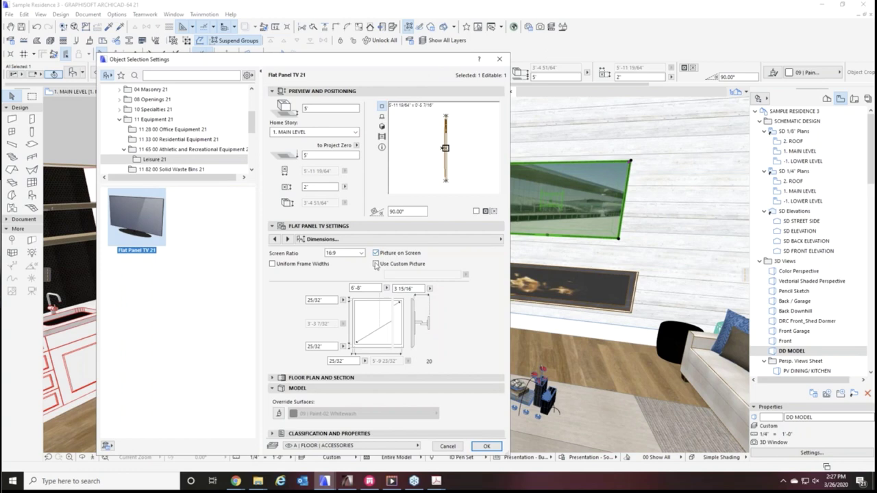
click(376, 264)
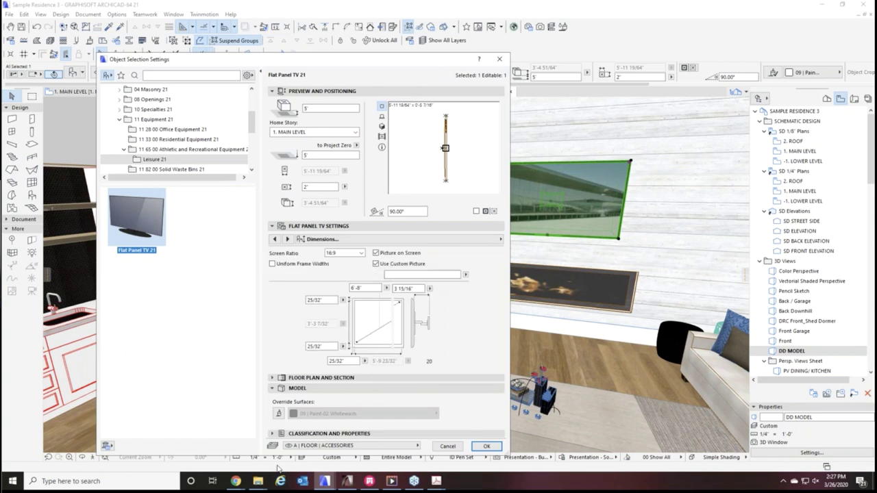
Look up the image name in the TV IMAGES folder, set the TV's custom picture to 49ers and apply the settings
mouse_move(257, 481)
click(353, 439)
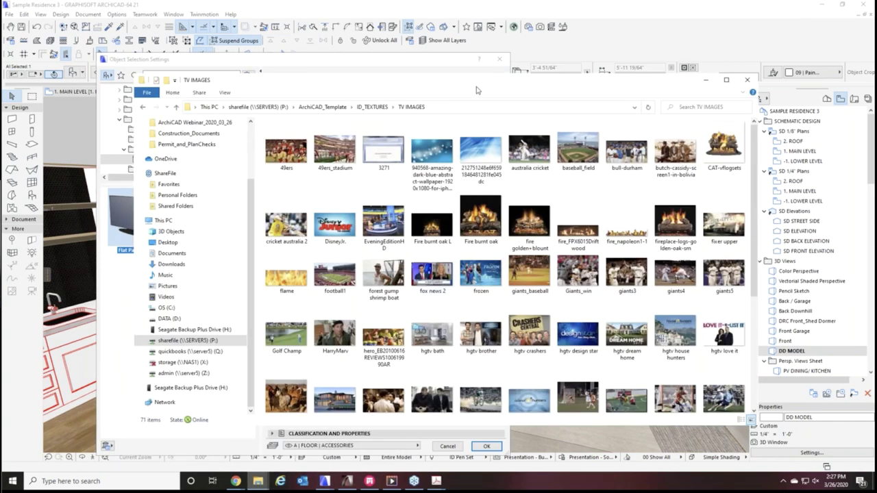
drag(479, 89, 857, 92)
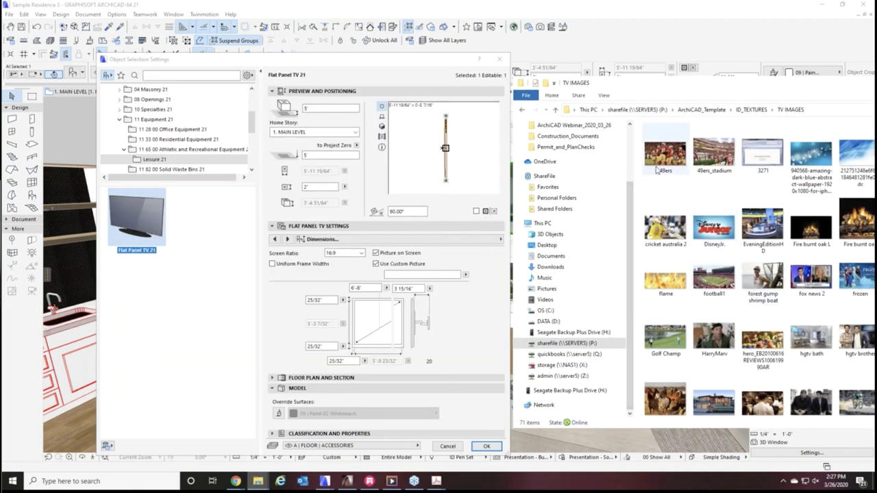
click(423, 274)
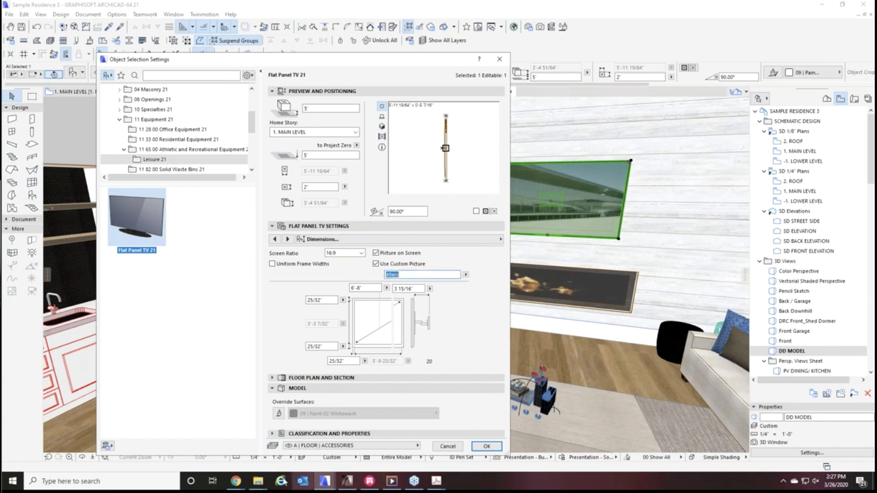
click(257, 481)
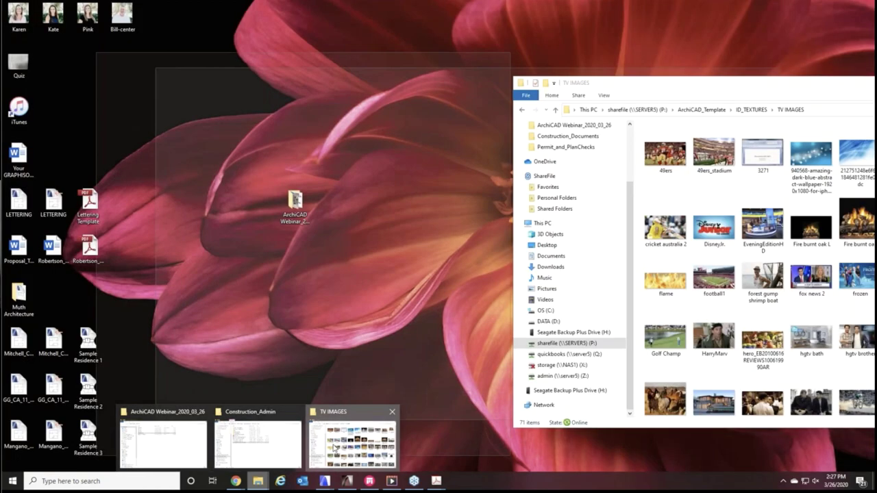
click(337, 447)
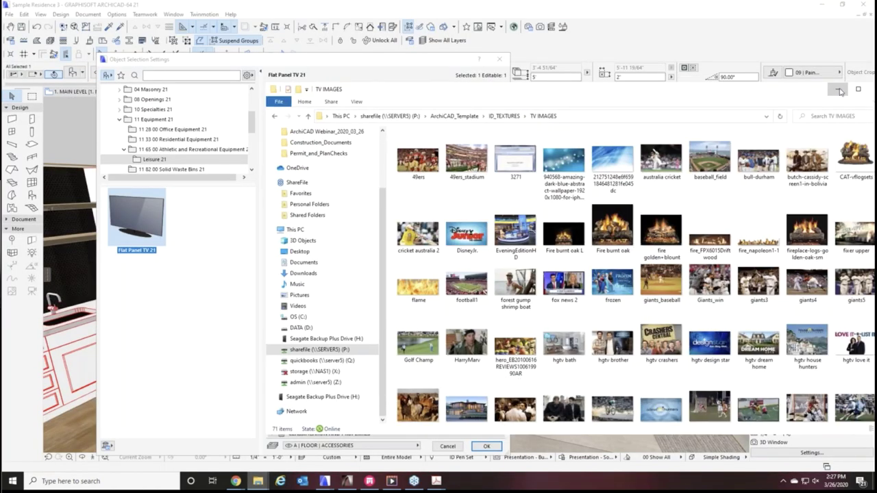
click(486, 454)
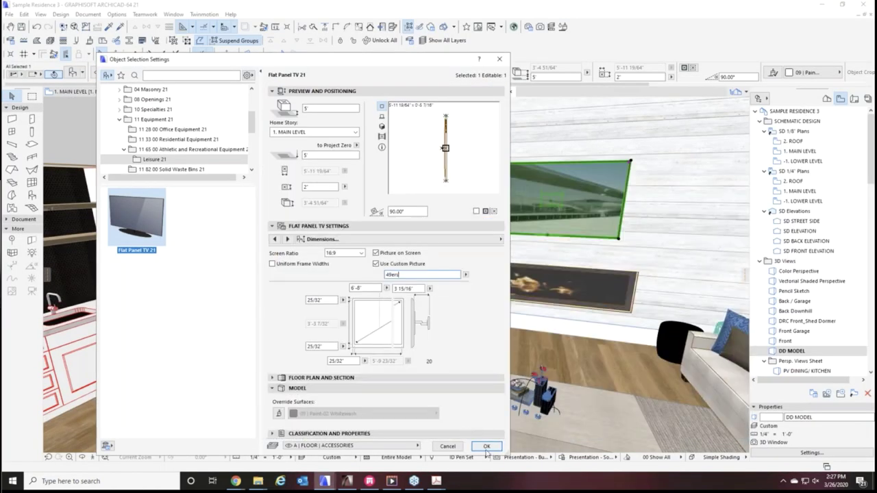
click(486, 446)
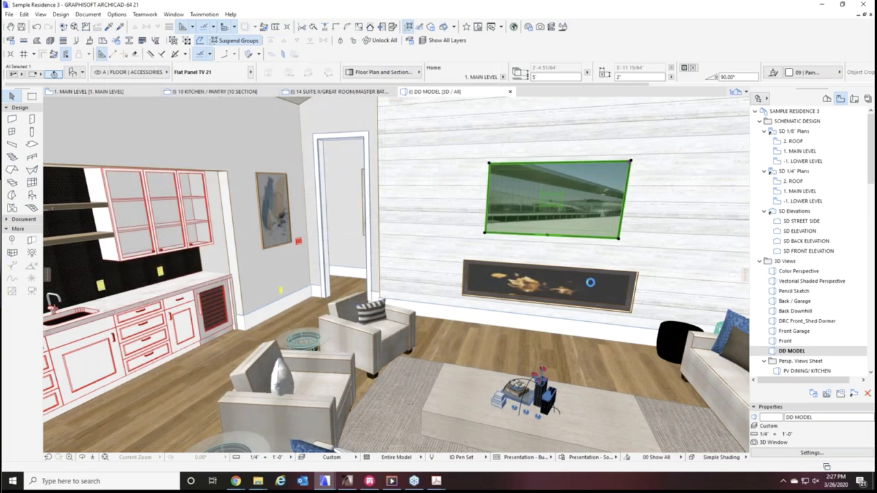
key(Escape)
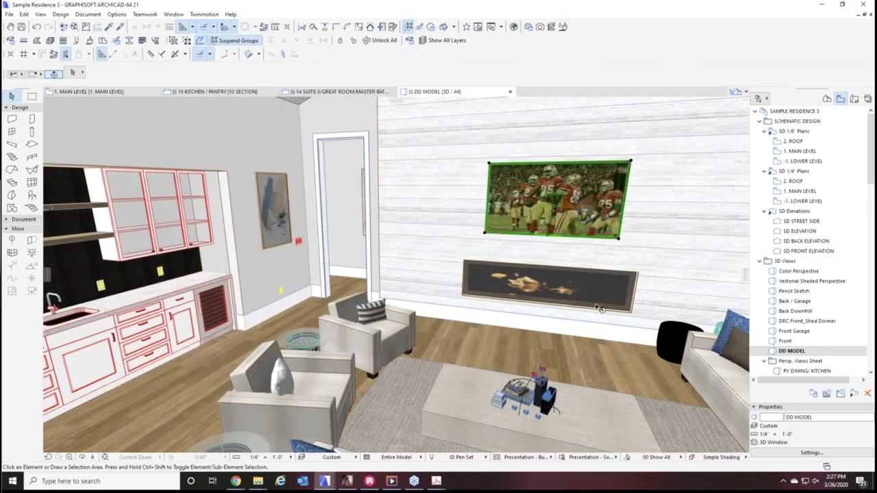
Switch to File Explorer and browse the tile images in the TILE folder inside ID_TEXTURES, then put the window away
shift+middle_drag(597, 327, 491, 214)
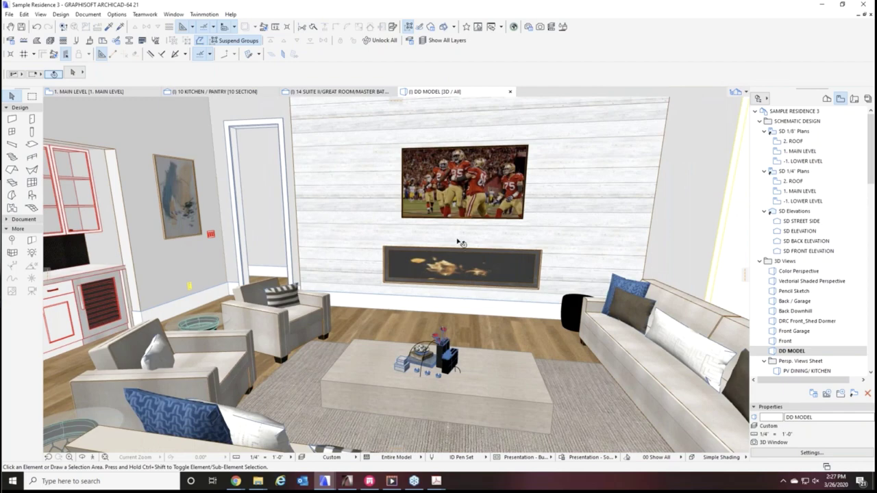
middle_drag(288, 431, 331, 460)
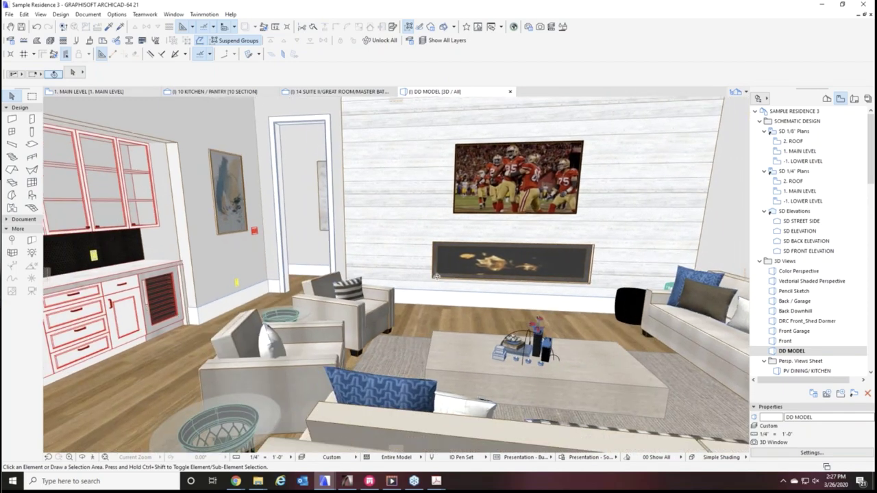
mouse_move(258, 481)
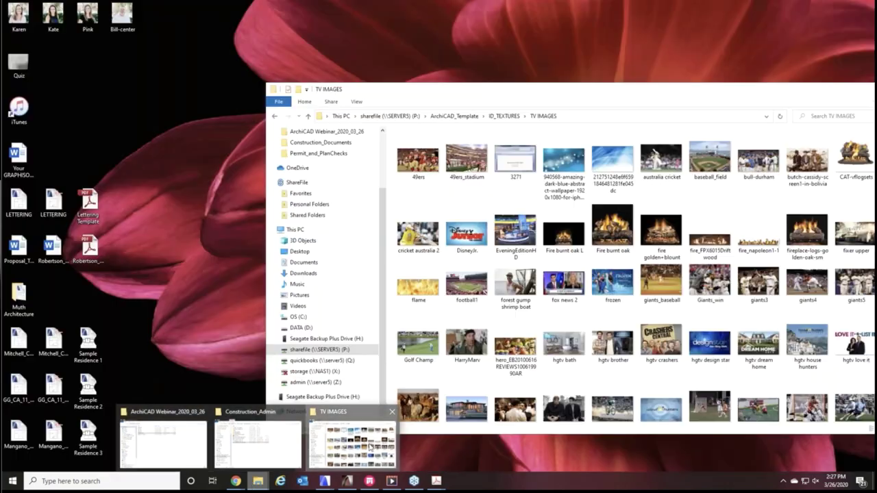
click(370, 447)
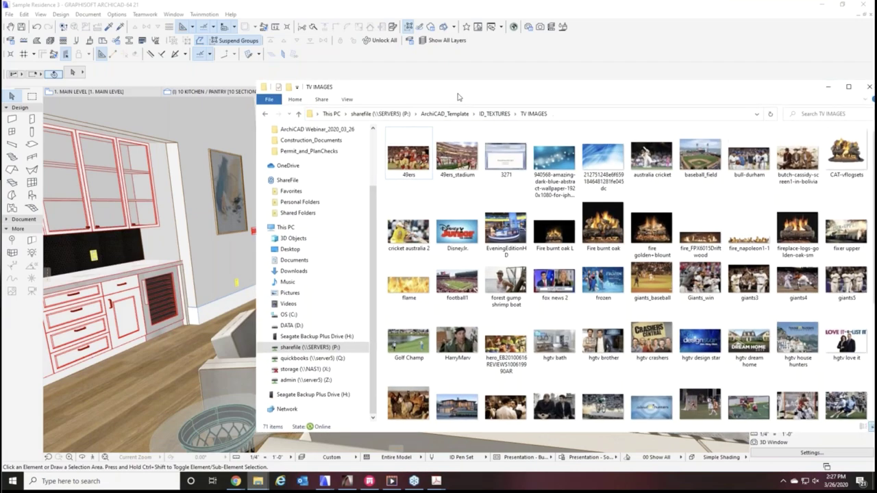
click(504, 116)
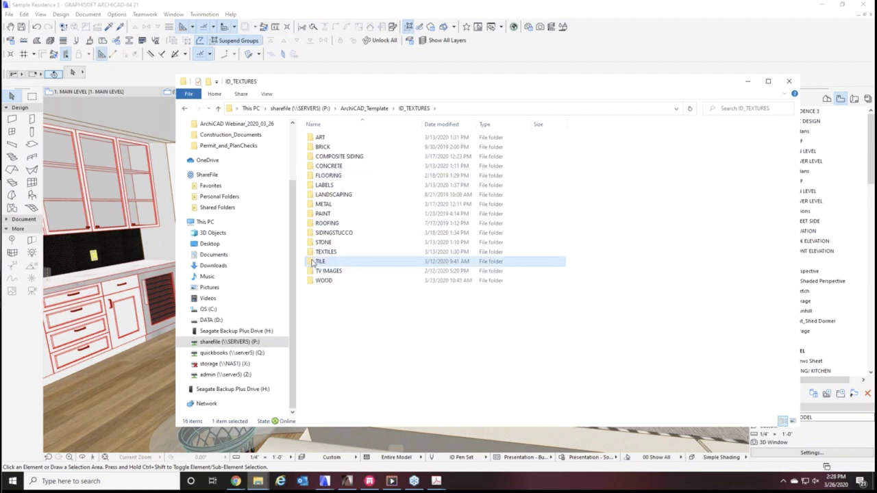
double_click(320, 261)
scroll(443, 279, down, 10)
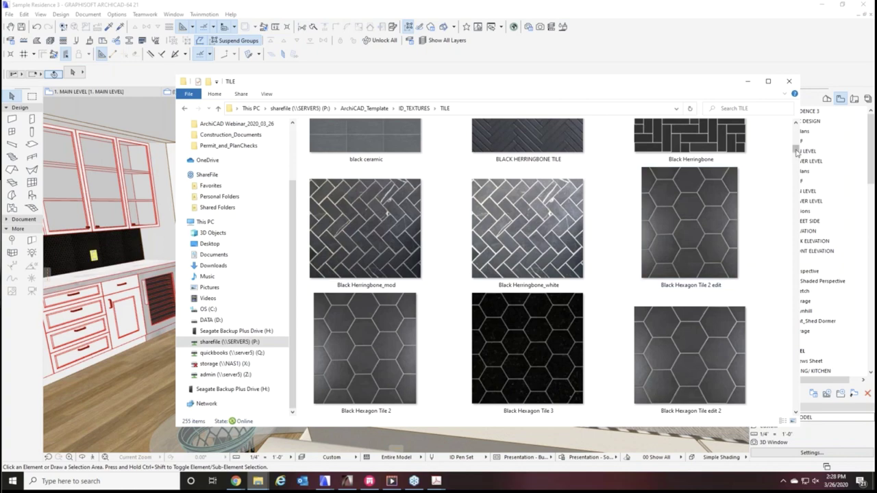
drag(796, 150, 803, 266)
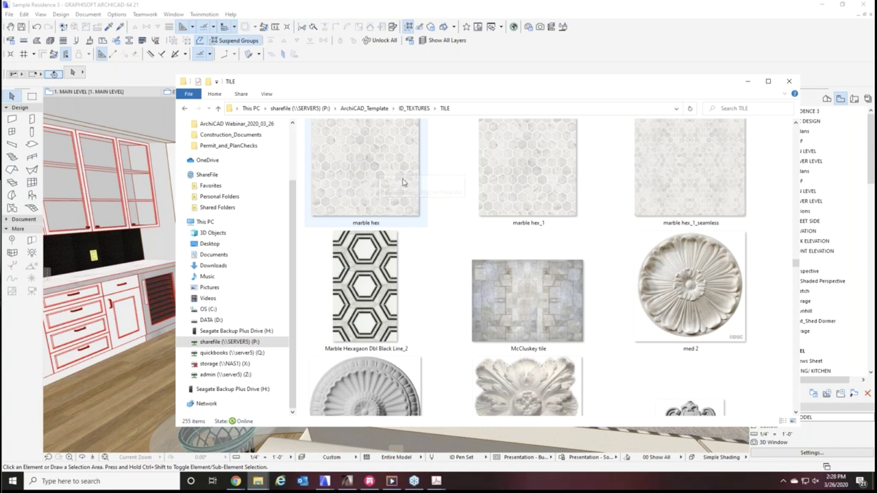
scroll(402, 185, up, 1)
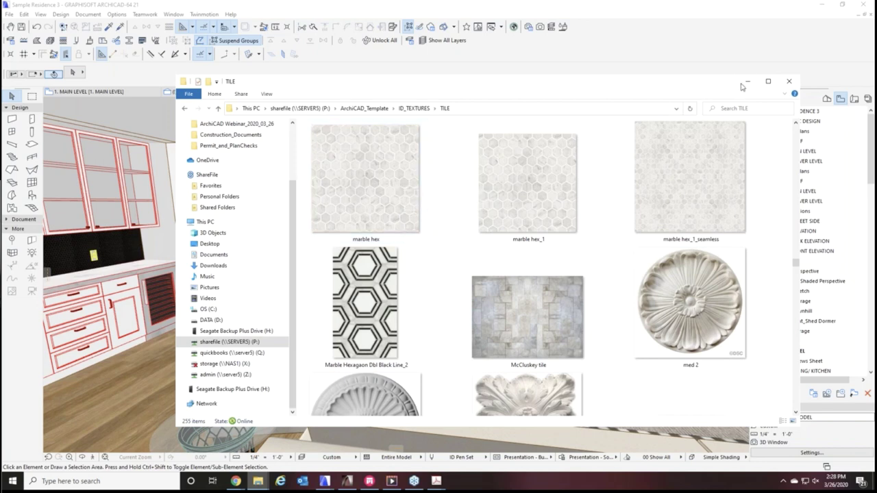
click(788, 81)
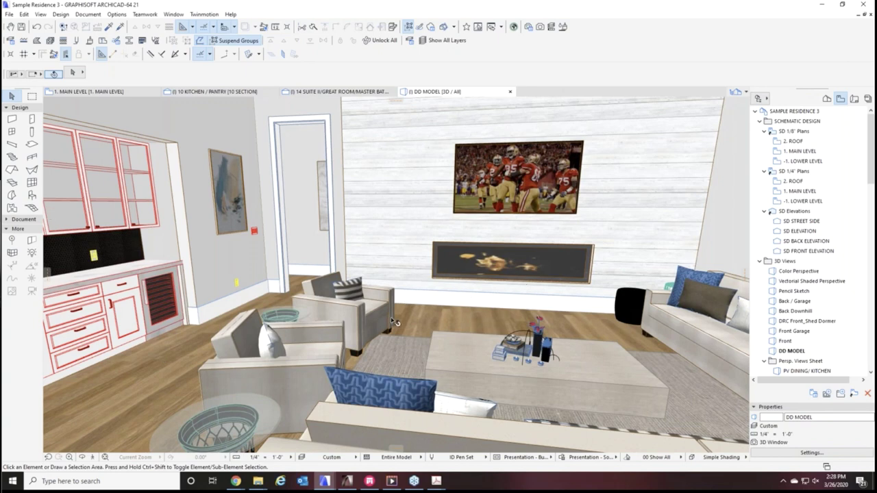
Return to File Explorer and open the MISC OBJECTS folder inside ArchiCAD_Template
mouse_move(396, 322)
shift+middle_drag(456, 329, 562, 333)
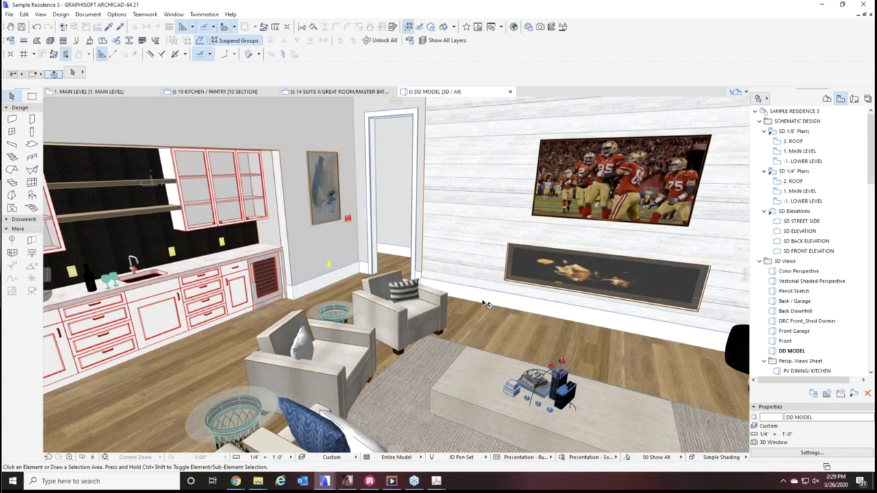
middle_drag(431, 359, 361, 374)
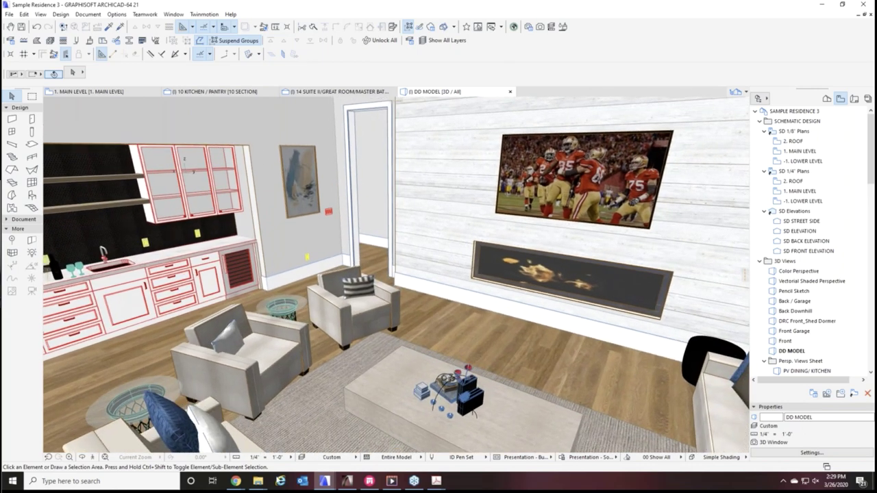
click(258, 483)
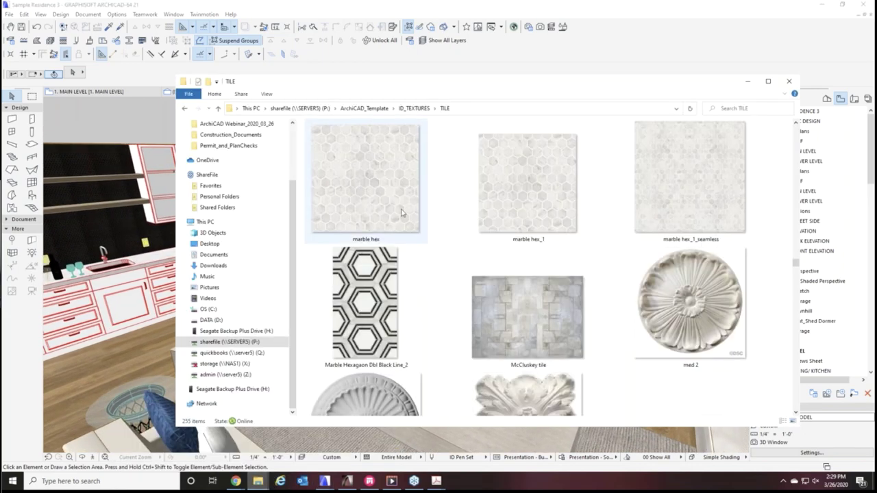
click(414, 108)
click(374, 112)
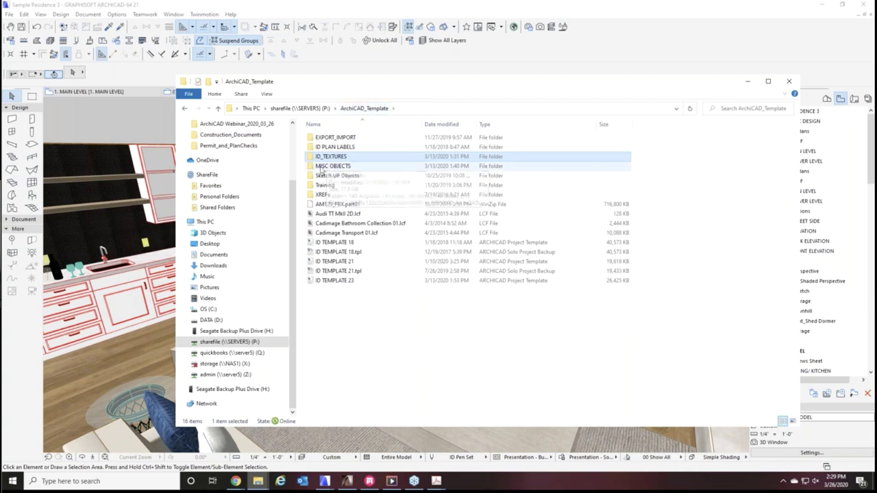
double_click(310, 170)
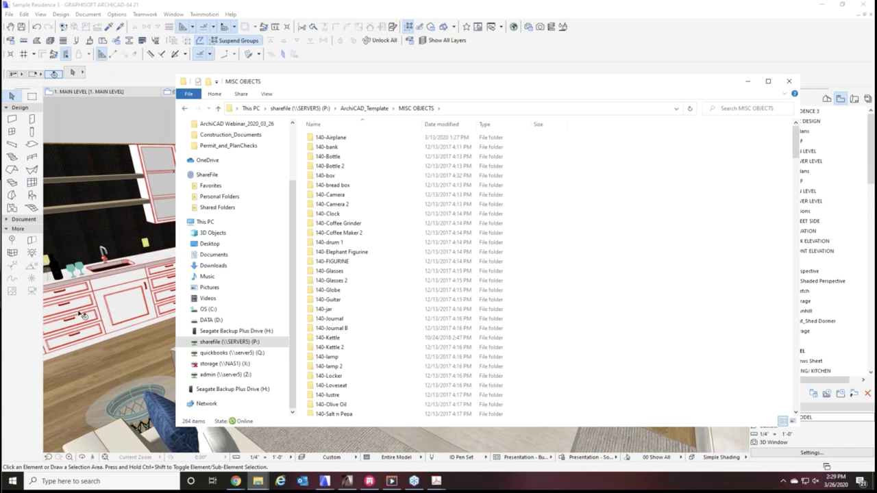
Switch back to the ARCHICAD 3D model and examine the accessories on the kitchen island, console table and dining table
key(alt+Tab)
mouse_move(298, 268)
shift+middle_down()
mouse_move(279, 249)
mouse_move(296, 261)
shift+middle_up()
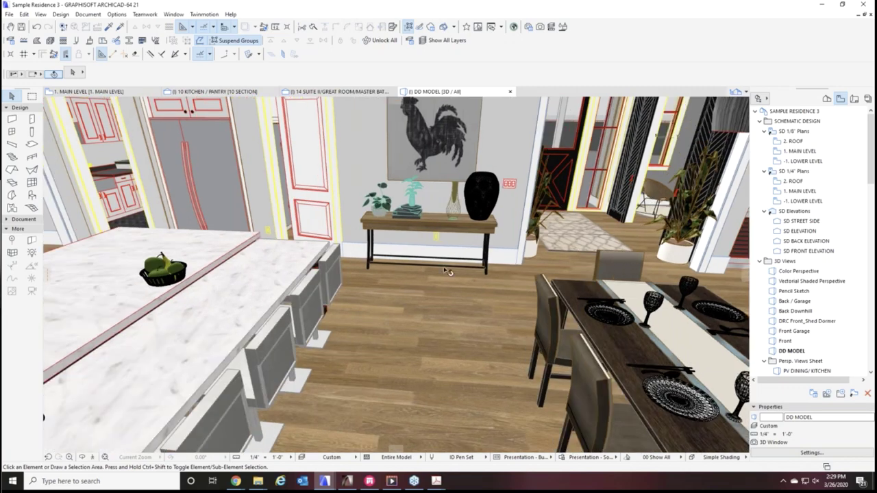
shift+middle_drag(442, 258, 379, 293)
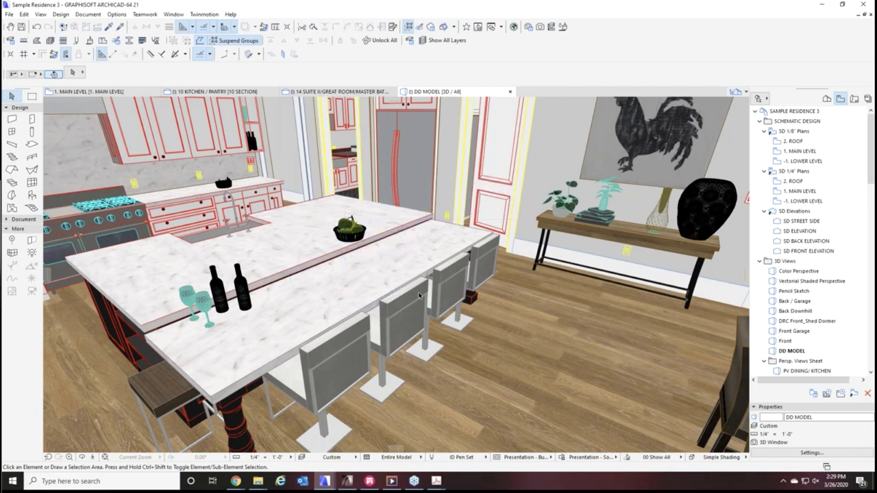
shift+middle_drag(419, 294, 411, 259)
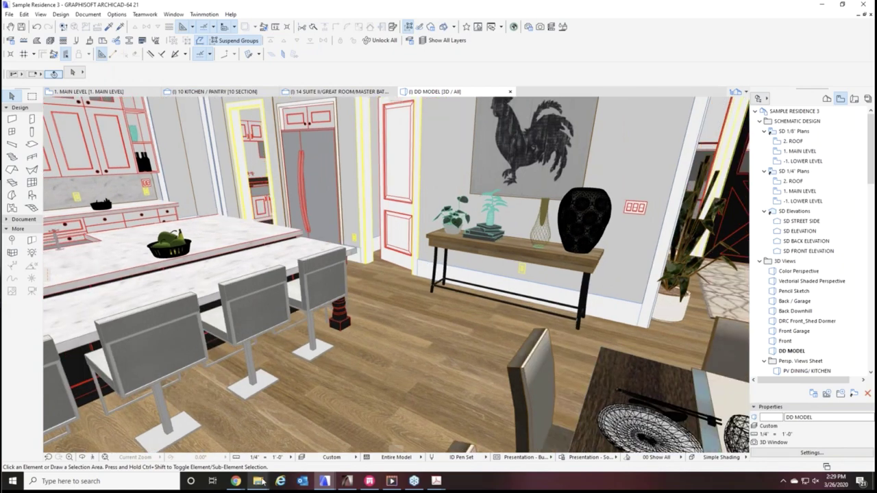
Switch to File Explorer and browse the fabric and rug images in the TEXTILES folder inside ID_TEXTURES
mouse_move(261, 482)
click(348, 457)
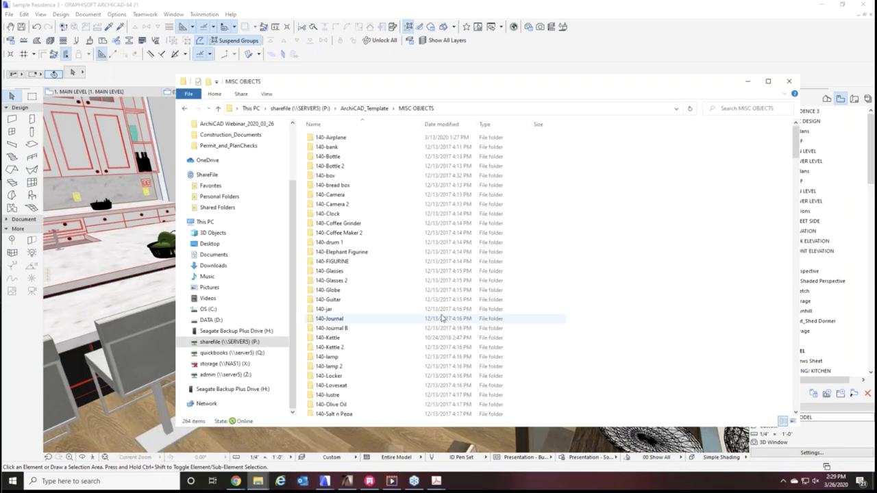
click(365, 110)
double_click(310, 158)
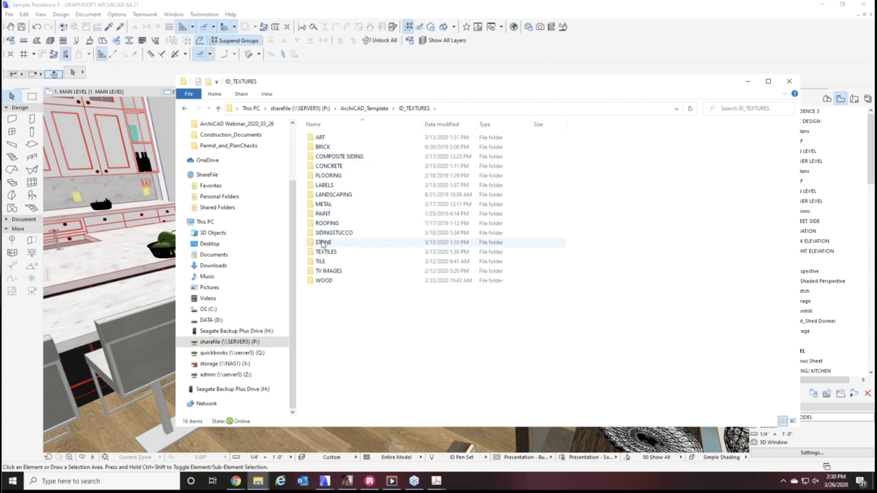
double_click(321, 252)
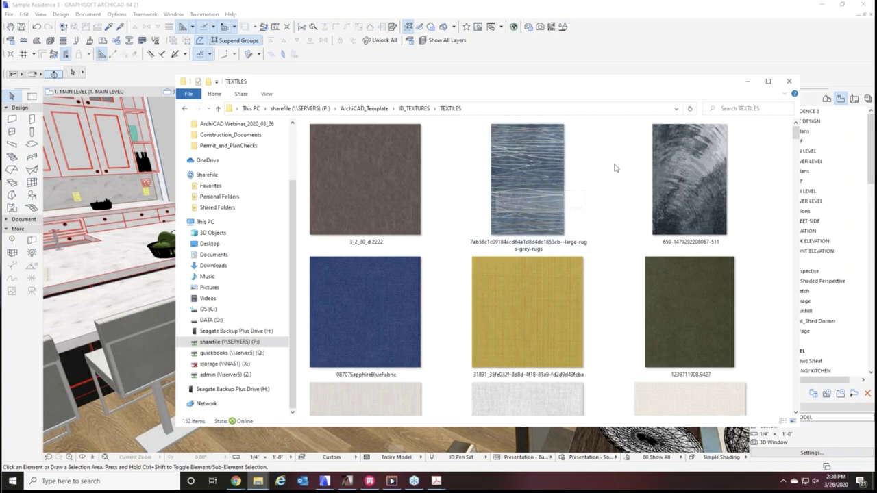
scroll(795, 146, down, 1)
drag(795, 146, 792, 187)
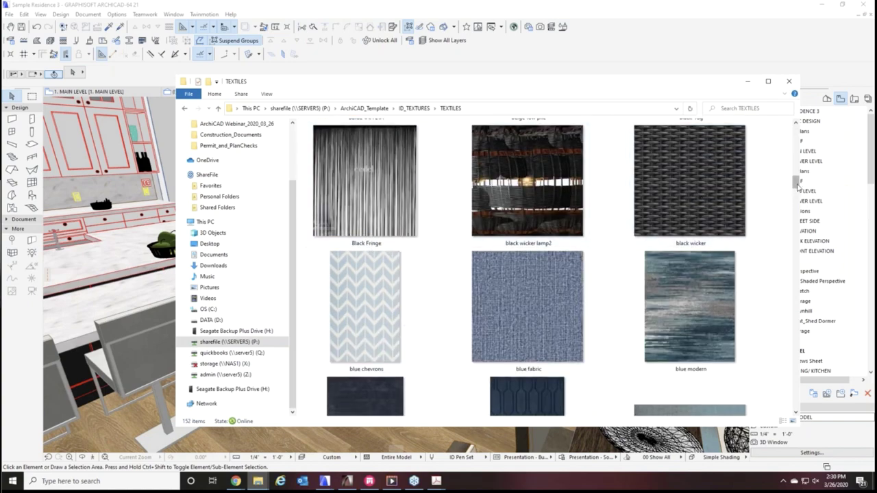
Browse the remaining wicker, faux fur and fabric images in the TEXTILES folder, then return to ID_TEXTURES
drag(794, 183, 798, 253)
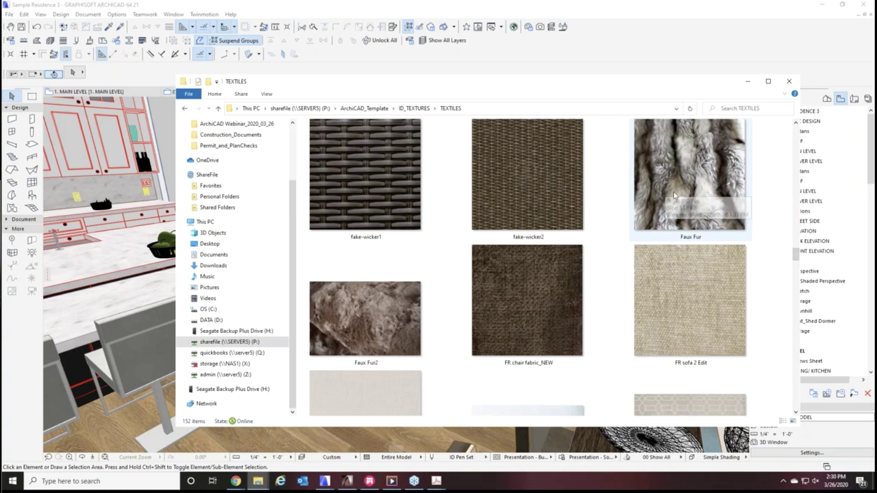
scroll(671, 195, up, 2)
scroll(797, 253, down, 8)
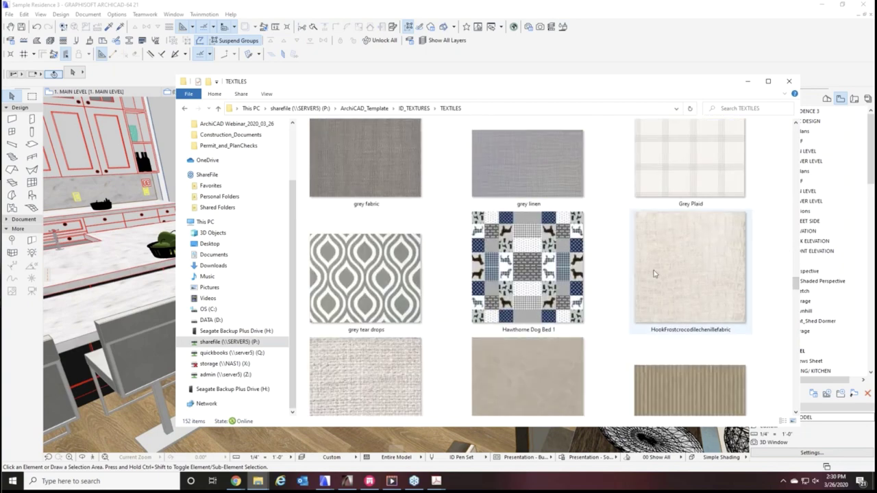
key(BackSpace)
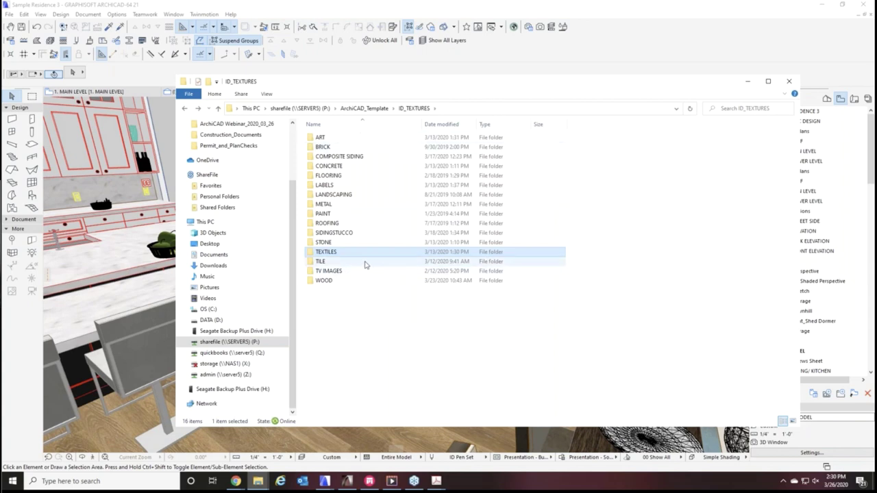
Look through the object folders in MISC OBJECTS inside ArchiCAD_Template, then return to the ArchiCAD_Template folder
click(364, 108)
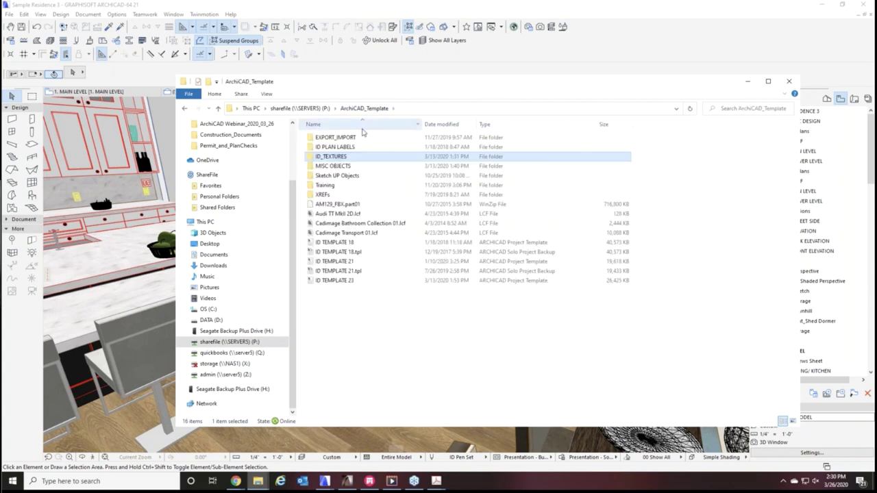
double_click(314, 167)
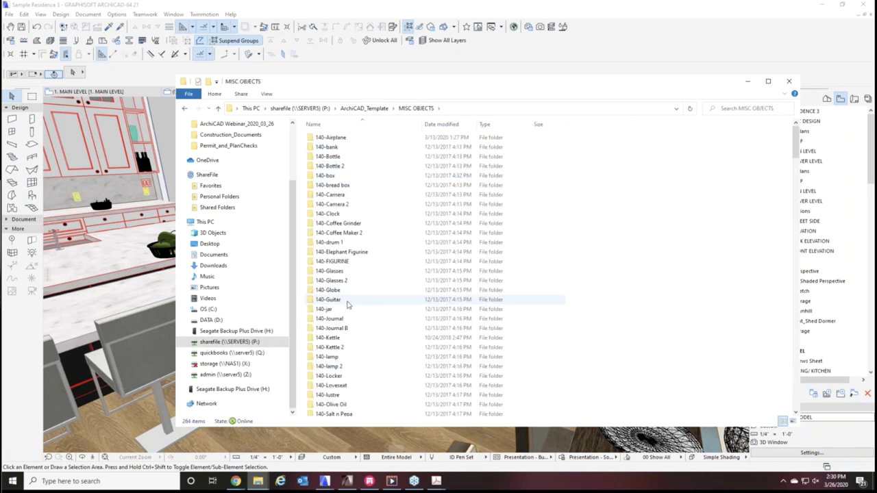
scroll(350, 308, down, 10)
scroll(349, 309, up, 10)
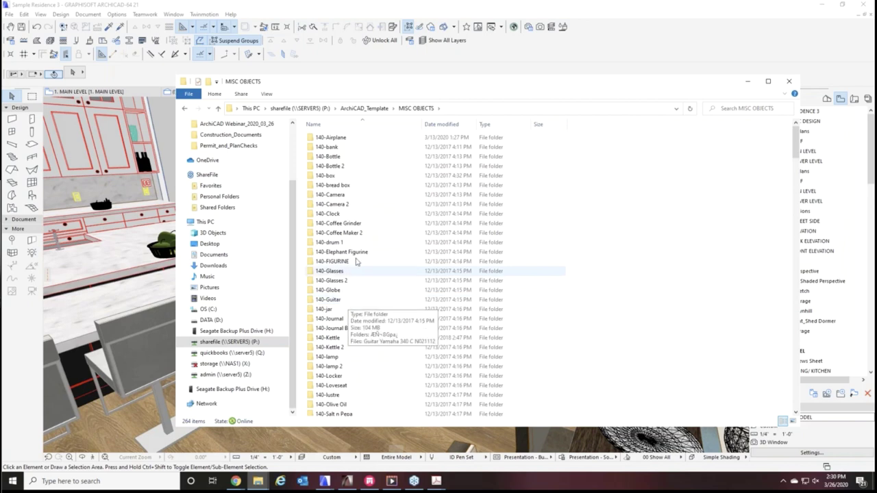
click(362, 109)
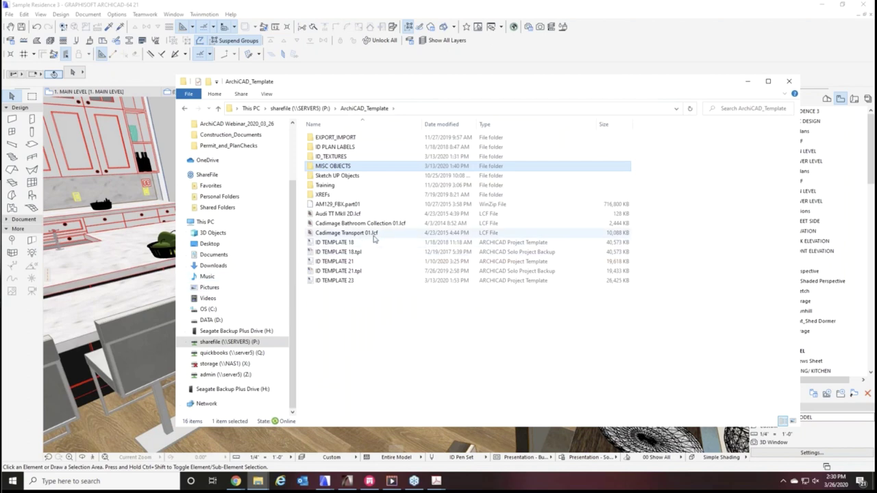
Switch back to the ARCHICAD 3D model and view the kitchen island stools, console table and wood floor
click(742, 64)
scroll(484, 382, up, 5)
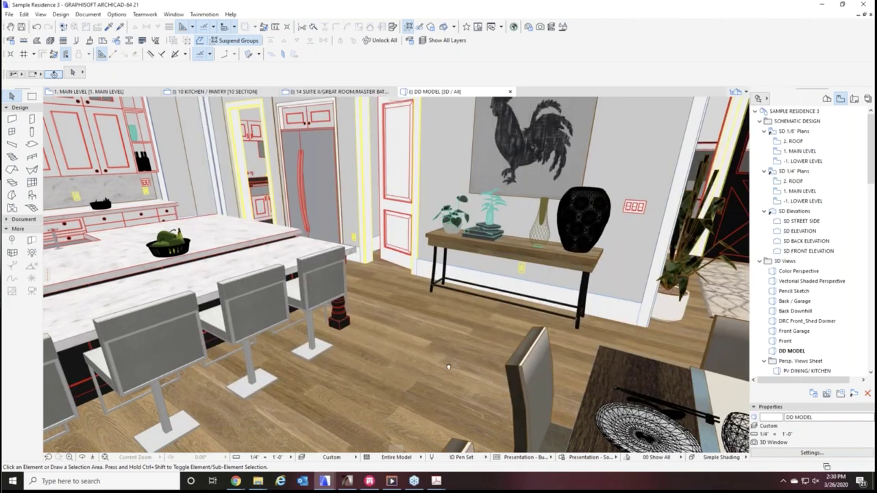
scroll(410, 356, up, 2)
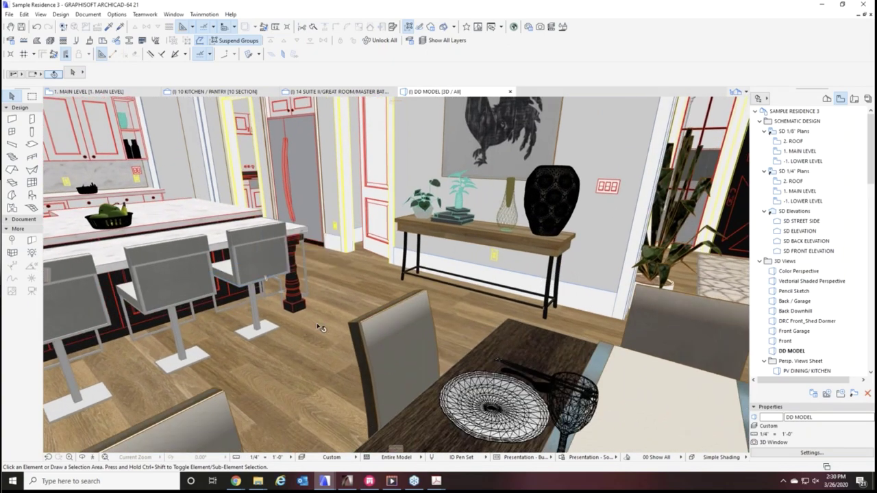
shift+middle_drag(327, 327, 392, 343)
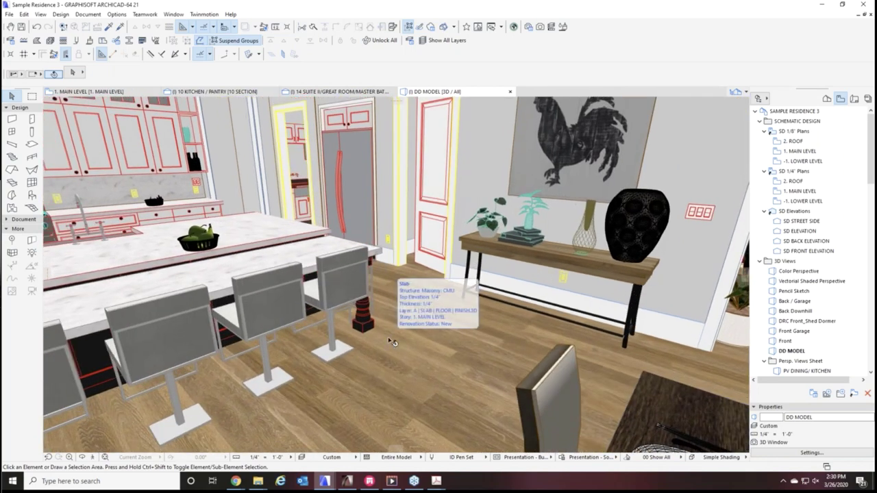
click(396, 342)
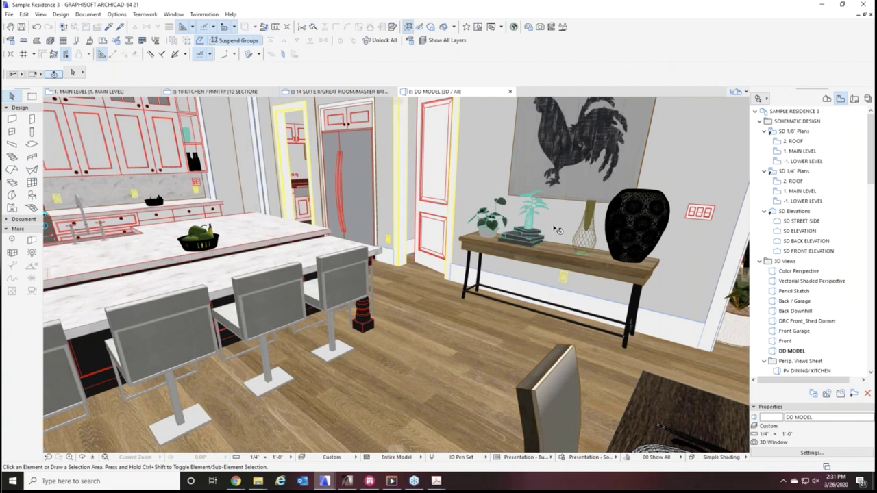
Open the surface settings and try the fourth tiling arrangement for the CMU-16'x8' texture with a 2x2 sample
mouse_move(554, 224)
click(89, 42)
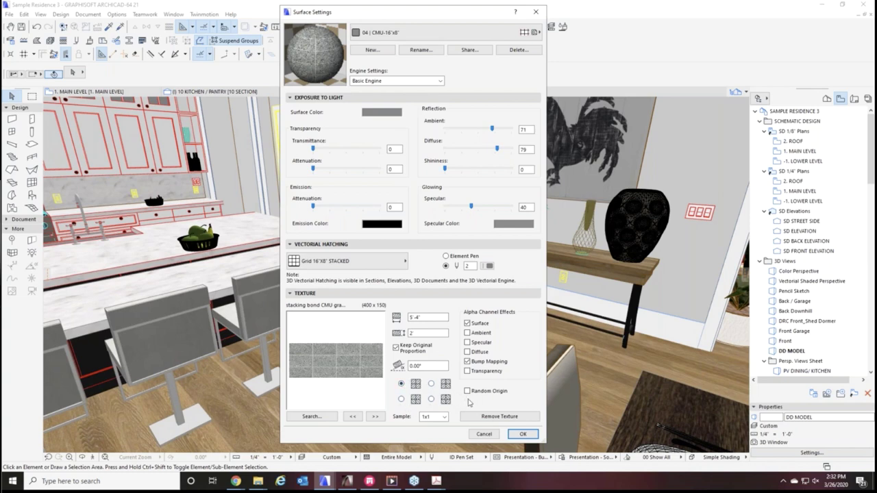
click(431, 399)
click(432, 416)
click(435, 431)
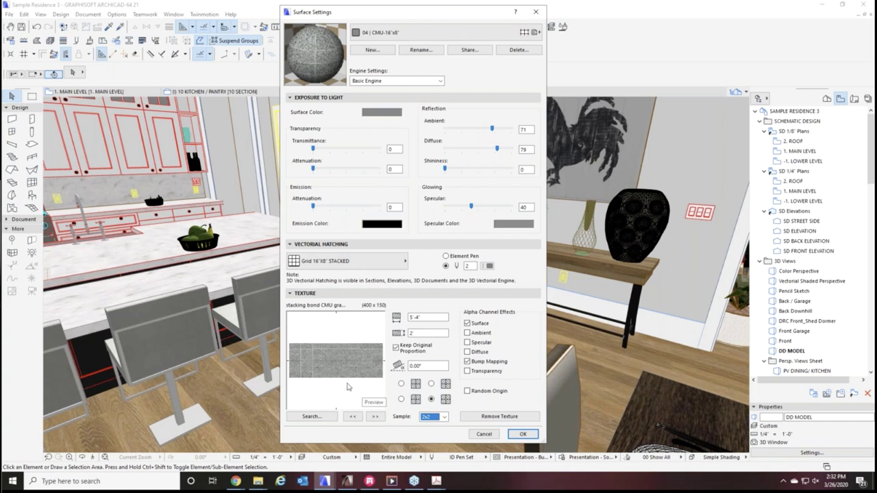
Restore the first tiling arrangement of the CMU-16'x8' texture and set the preview sample to 1x1
click(401, 385)
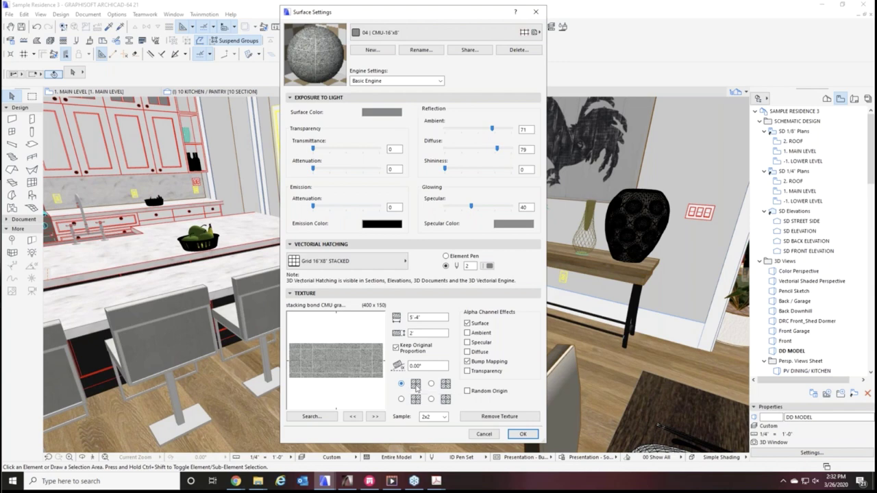
click(433, 417)
click(435, 428)
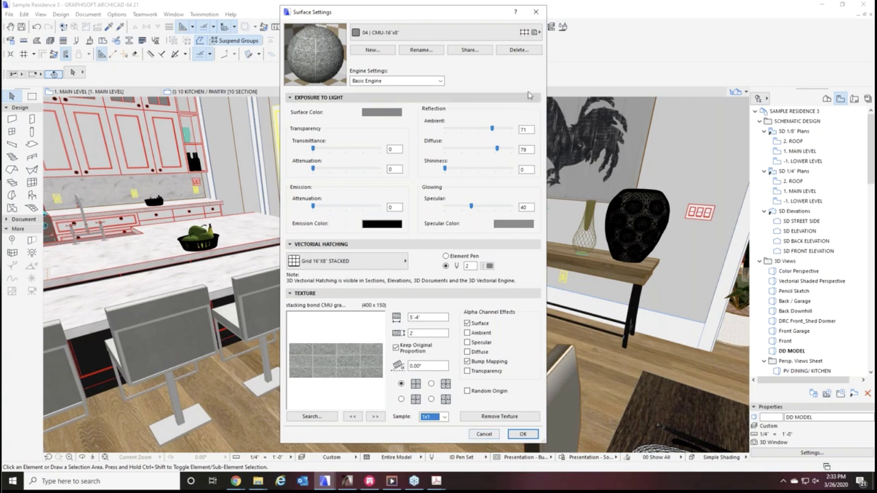
Look through the surface list, display the settings of Tile: White Chevron, and close the surface settings
click(453, 34)
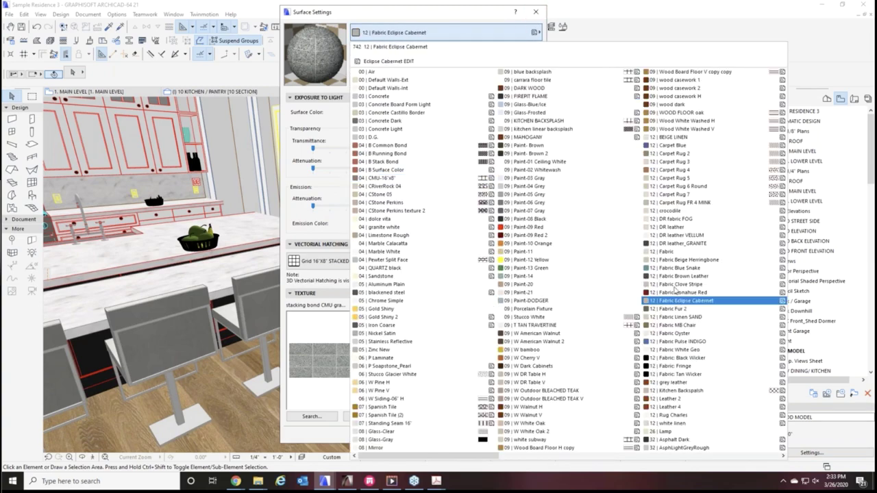
scroll(675, 302, down, 10)
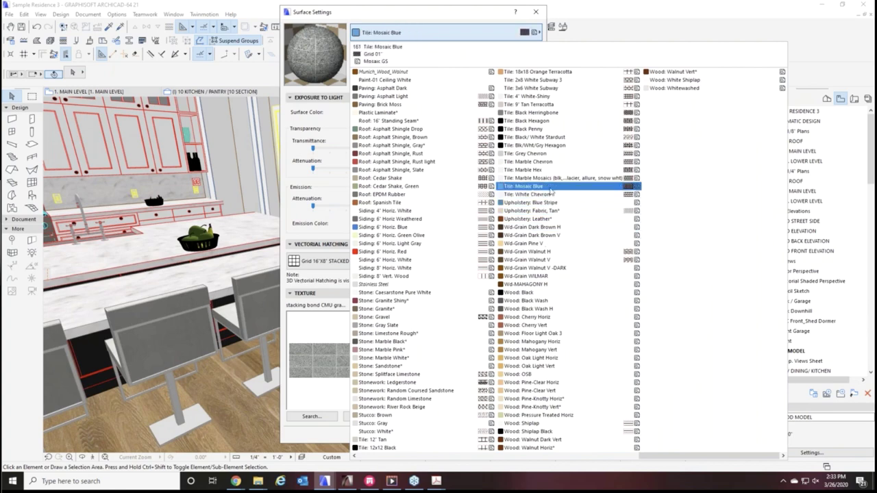
click(552, 195)
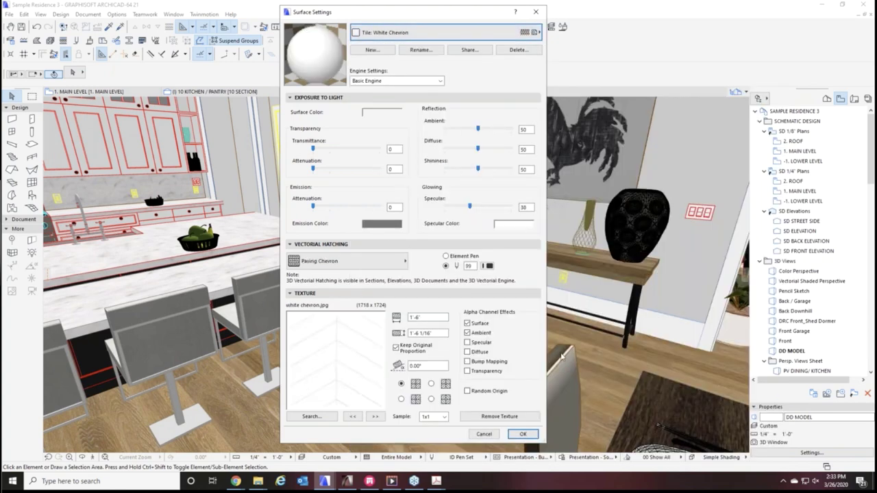
click(543, 12)
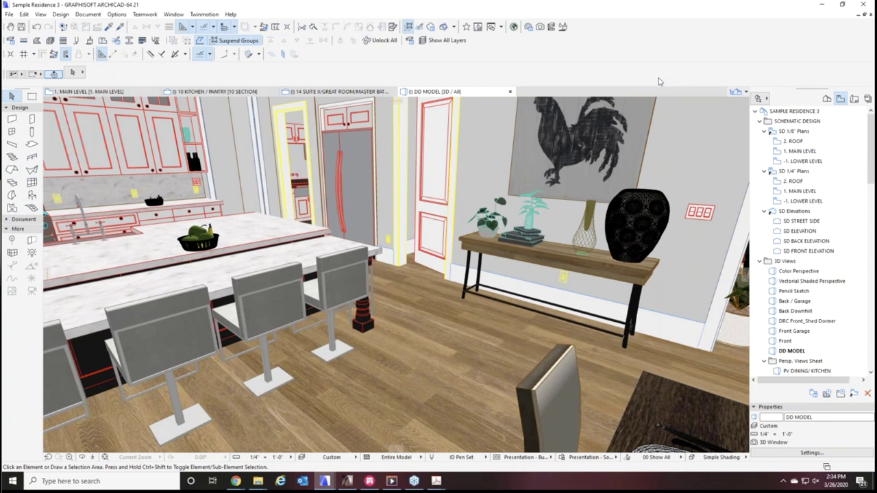
click(204, 15)
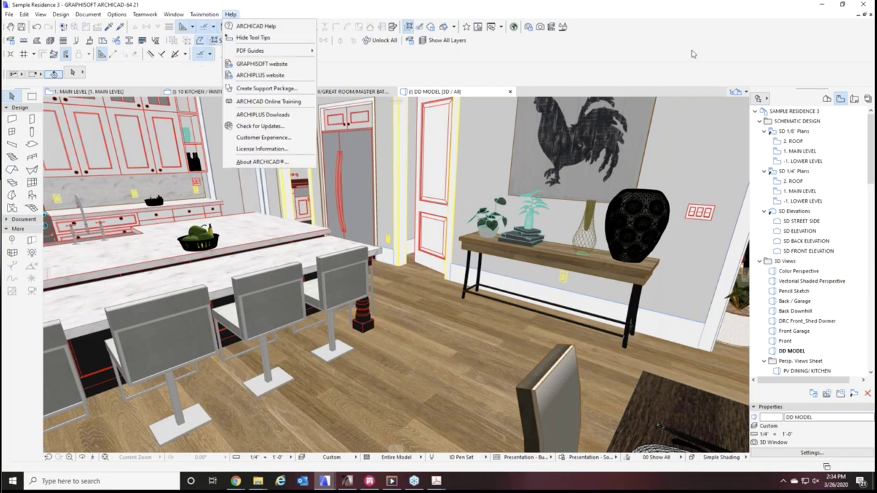
click(230, 15)
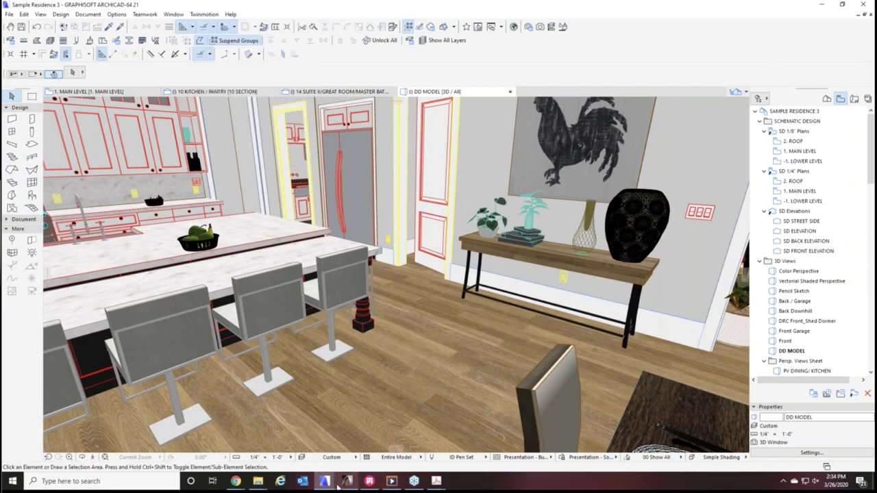
View the S3_Lumion Render image from the ArchiCAD Webinar_2020_03_26 folder at full window size, then return to ARCHICAD
click(257, 476)
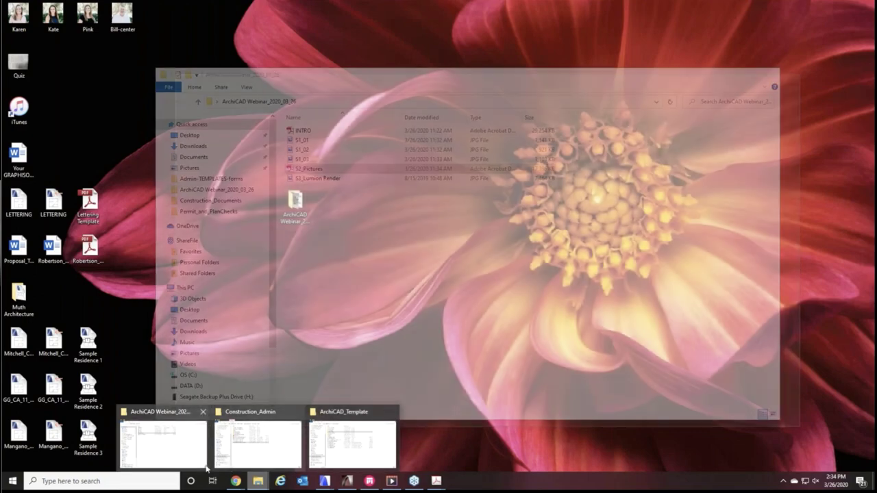
click(201, 466)
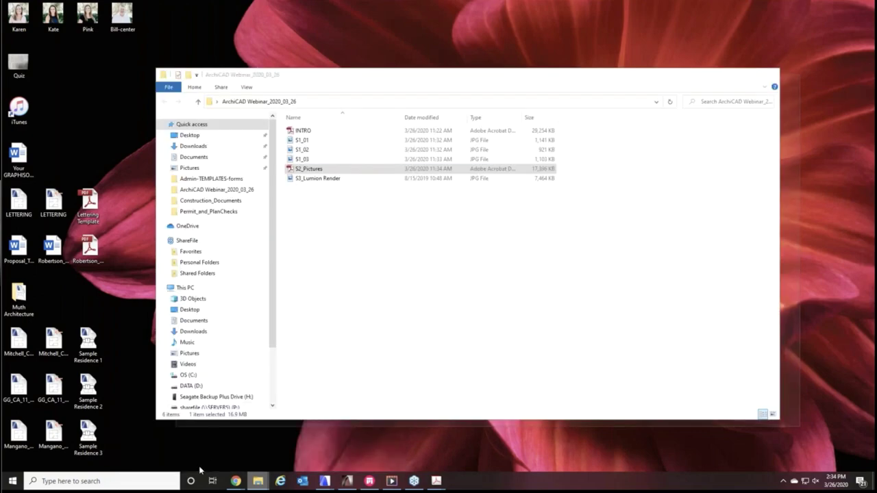
double_click(317, 179)
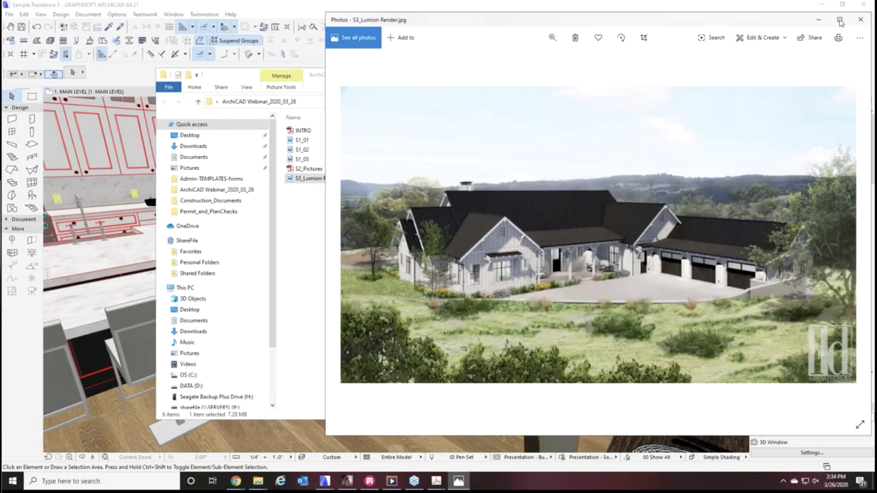
click(841, 22)
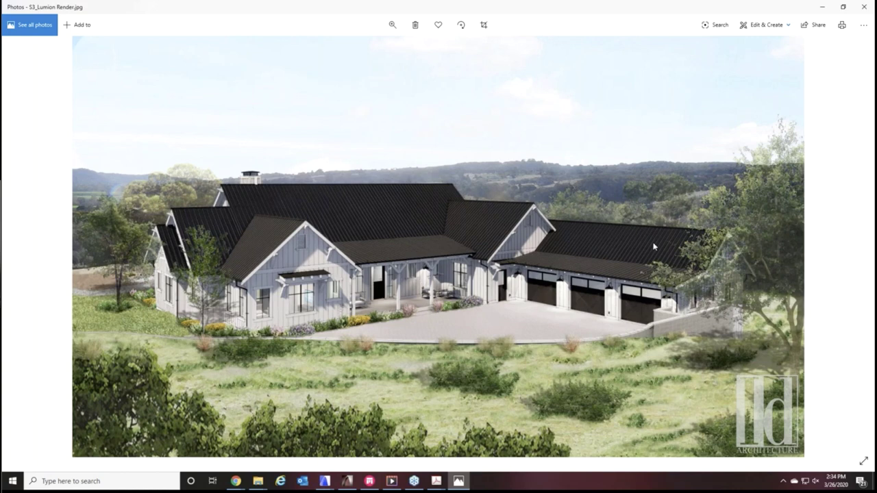
click(863, 7)
click(741, 39)
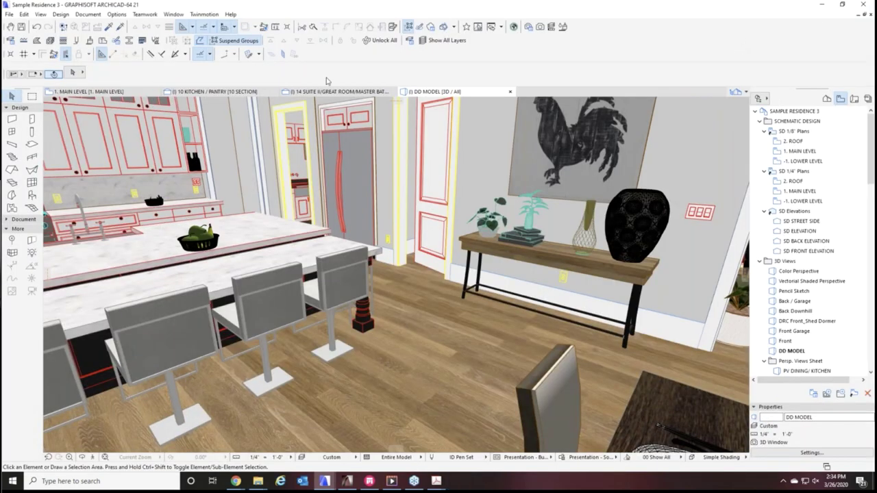
Show ARCHICAD's DirectLink command for Twinmotion, then switch to the residence scene in Twinmotion
click(209, 15)
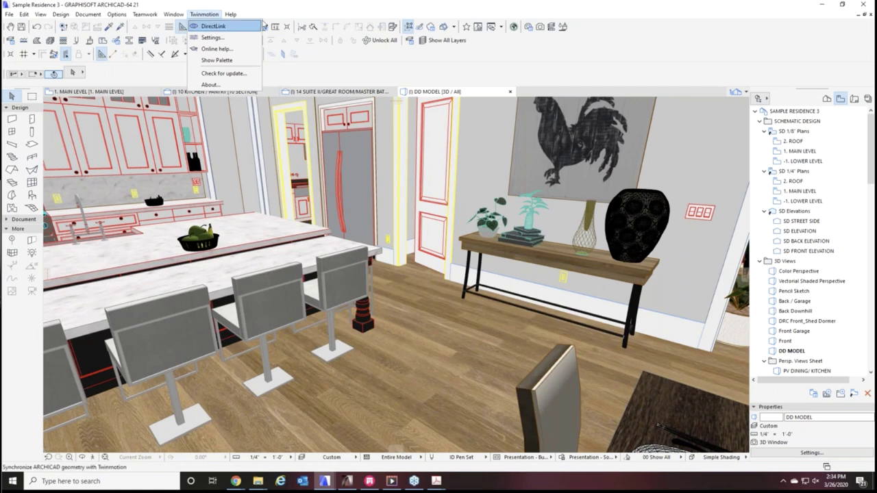
click(213, 28)
click(822, 5)
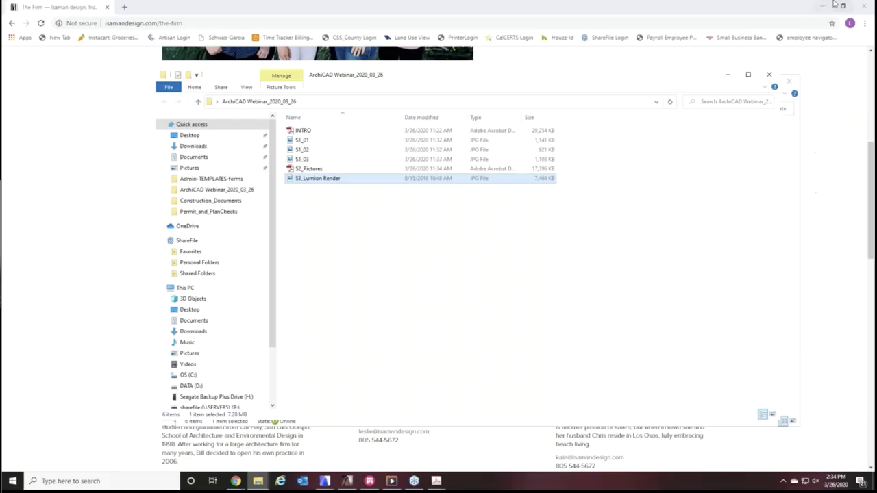
click(369, 482)
click(369, 482)
click(369, 482)
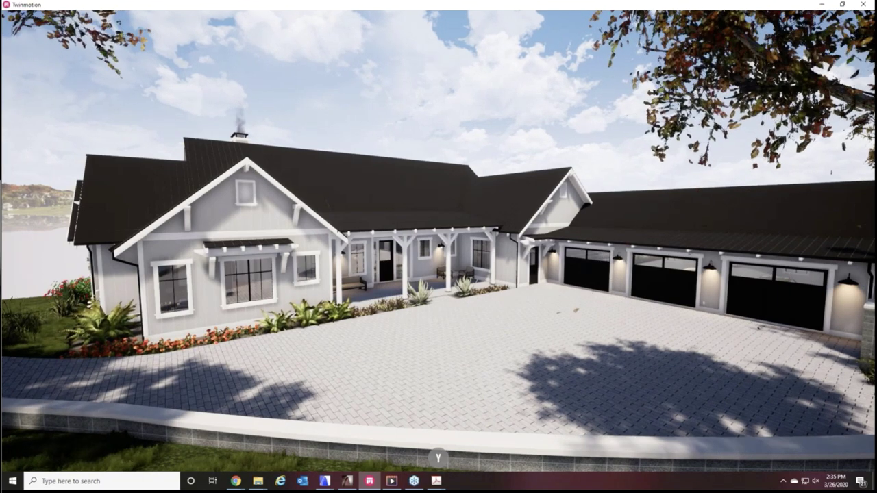
Examine the residence's exterior from the paved forecourt, including the garage wing, the retaining wall and the front facade
drag(458, 351, 521, 308)
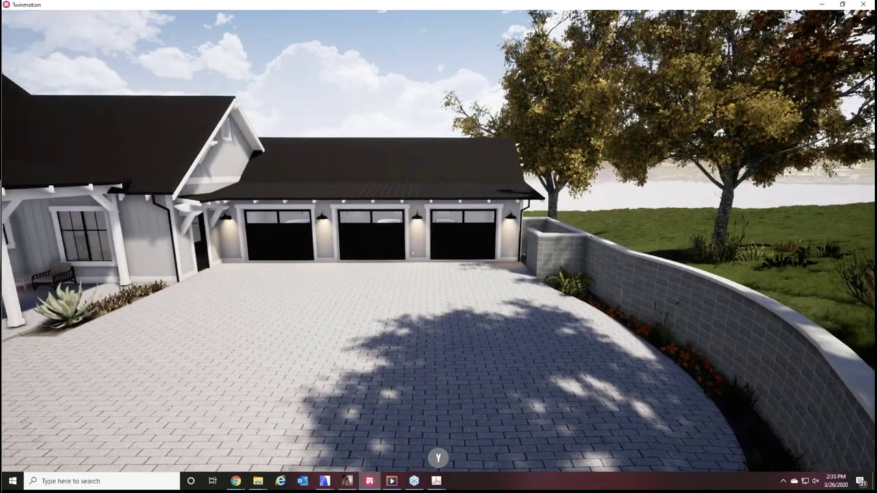
key(Left)
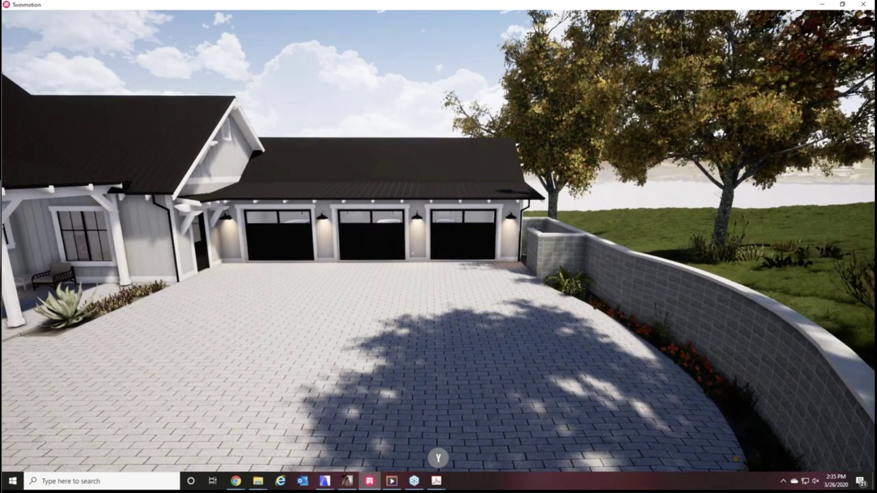
key(Left)
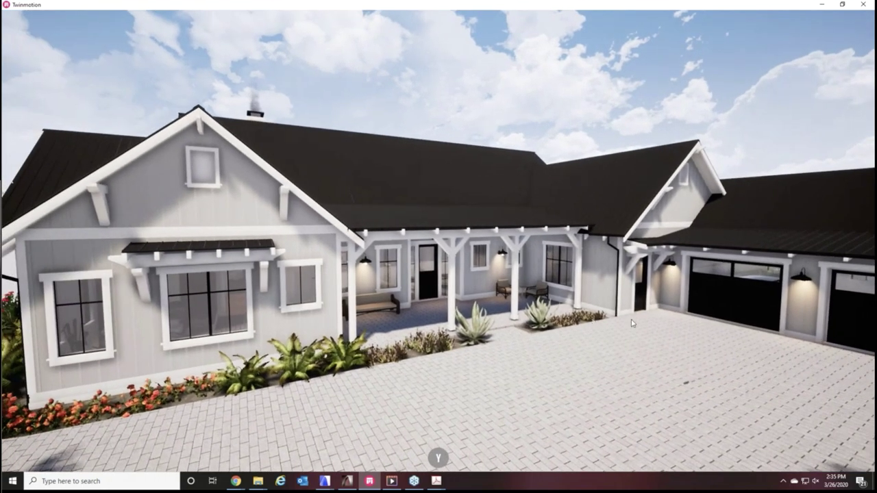
key(Left)
key(Up)
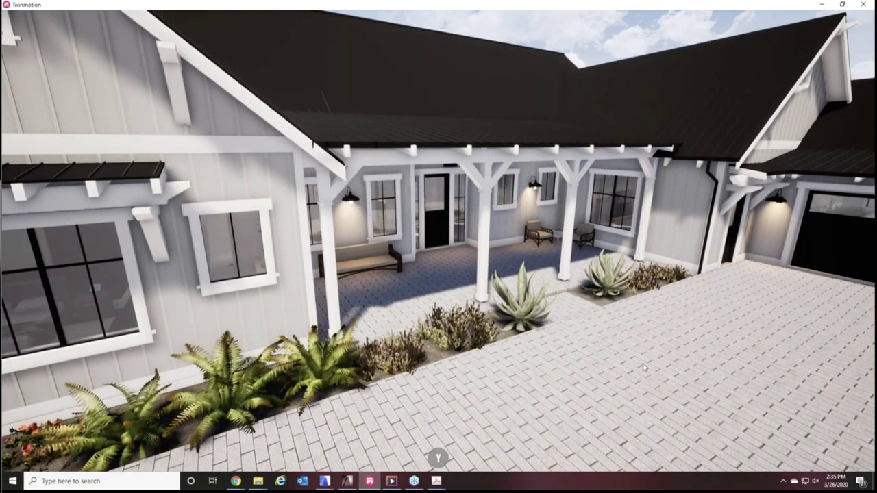
Walk through the Twinmotion scene from the covered front porch through the entry door into the great room
key(Up)
key(Right)
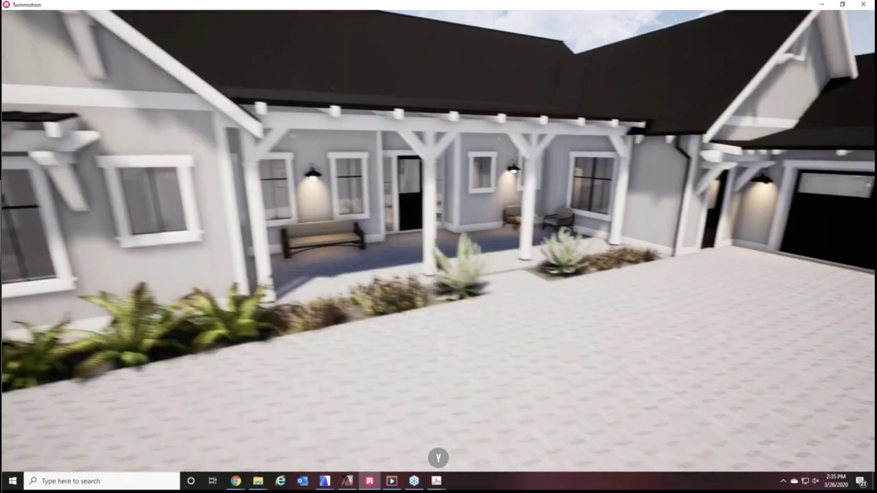
key(Left)
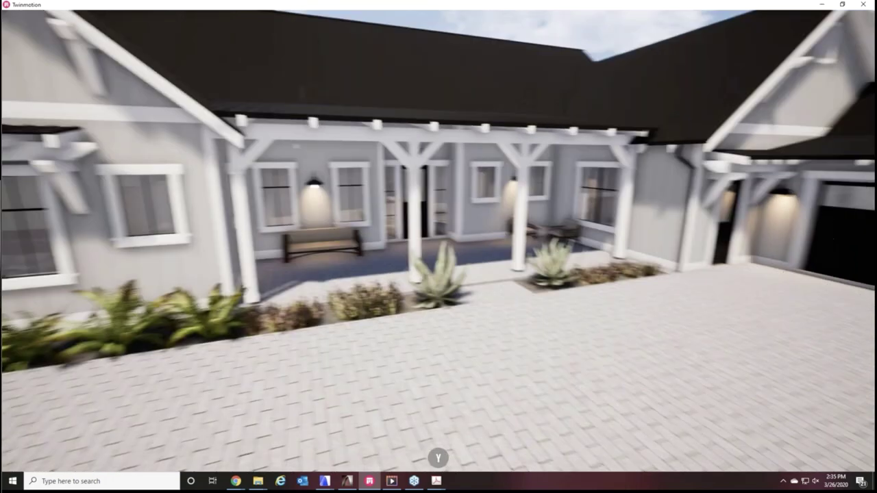
key(Left)
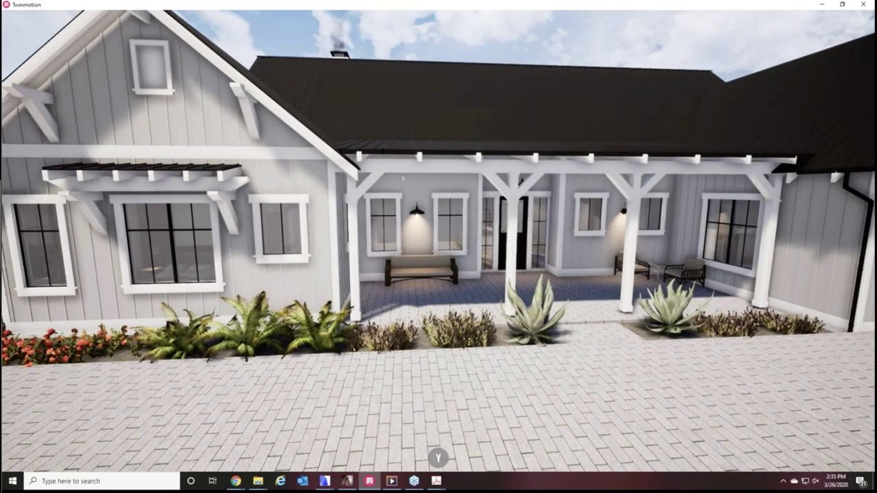
key(Up)
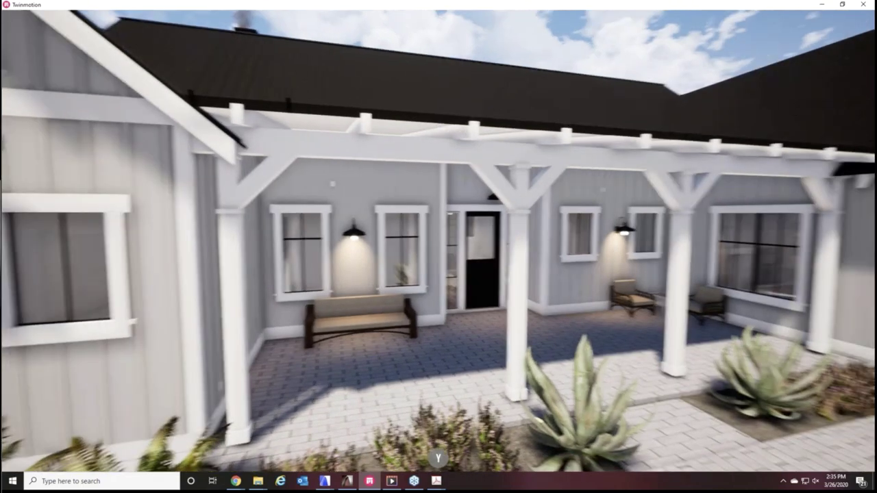
key(Up)
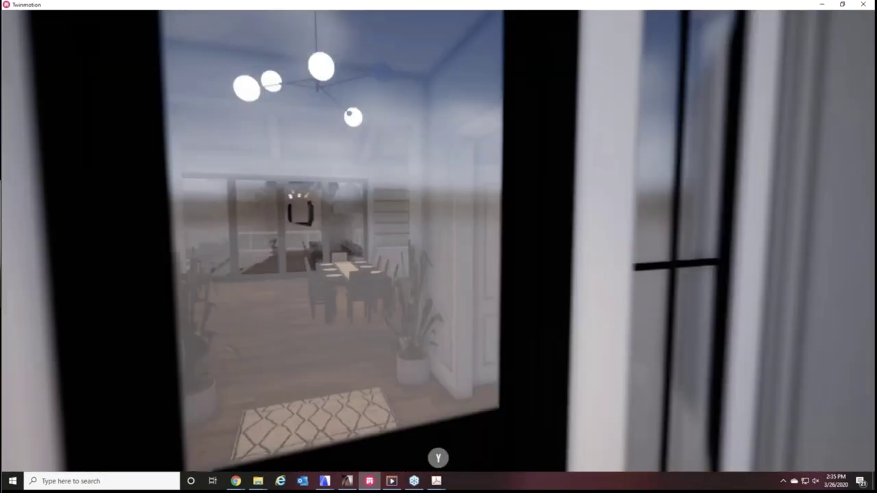
key(Up)
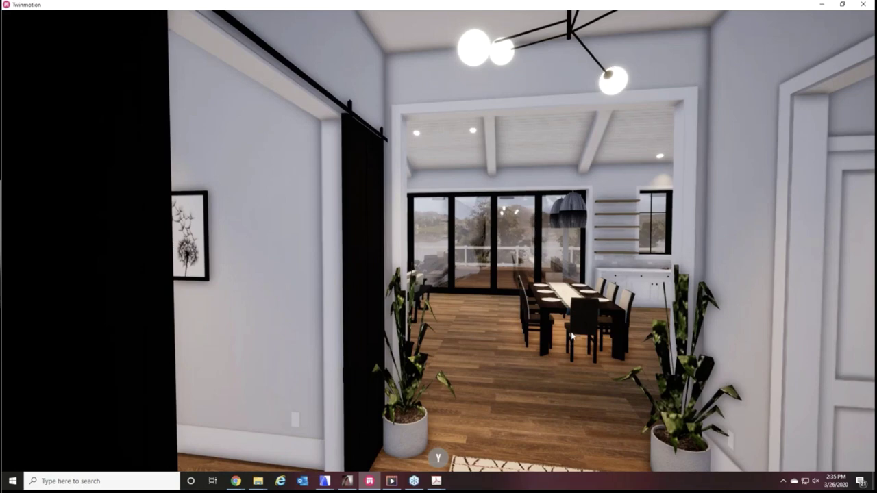
key(Up)
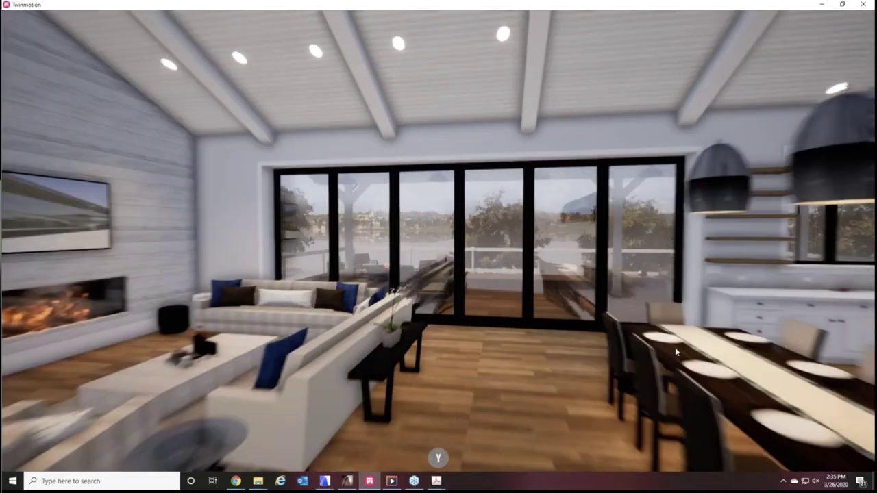
Look around the great room, covering the fireplace wall, folding glass doors, kitchen, dining area, entry and bar cabinets
mouse_move(603, 350)
right_down()
mouse_move(640, 350)
mouse_move(603, 351)
right_up()
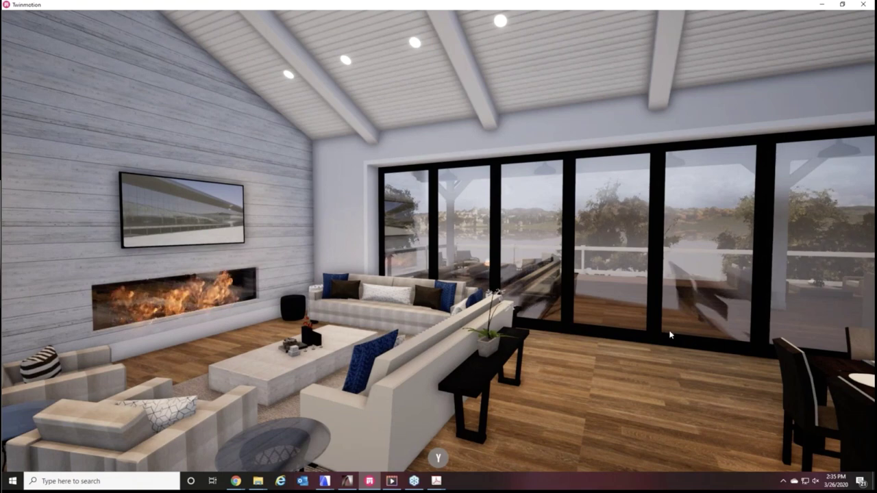
right_drag(670, 335, 330, 390)
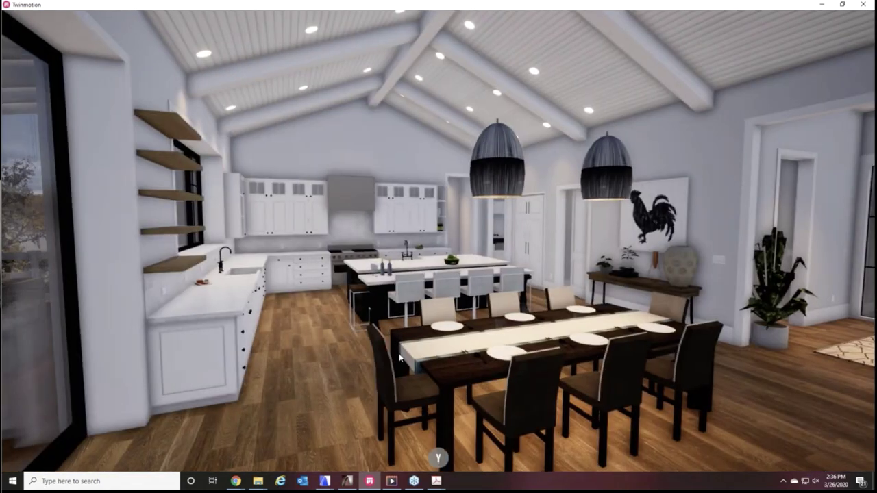
right_drag(402, 357, 506, 360)
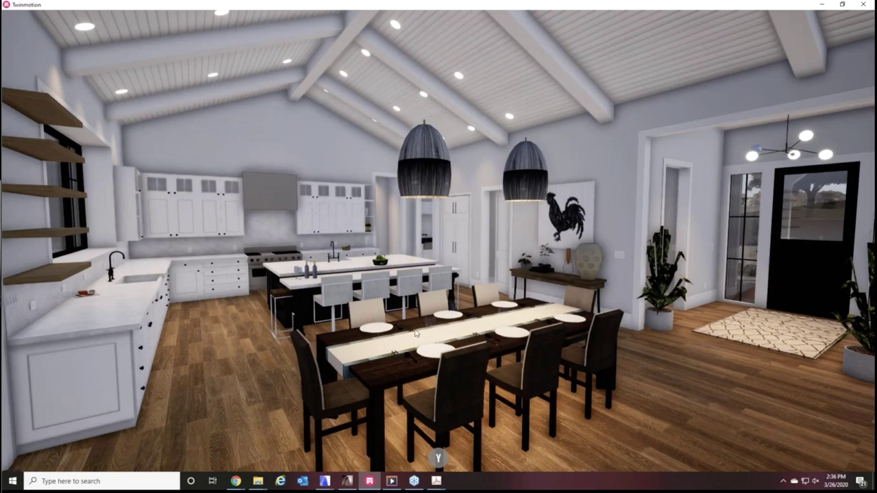
mouse_move(426, 337)
right_down()
mouse_move(442, 337)
mouse_move(392, 337)
mouse_move(427, 337)
mouse_move(415, 337)
right_up()
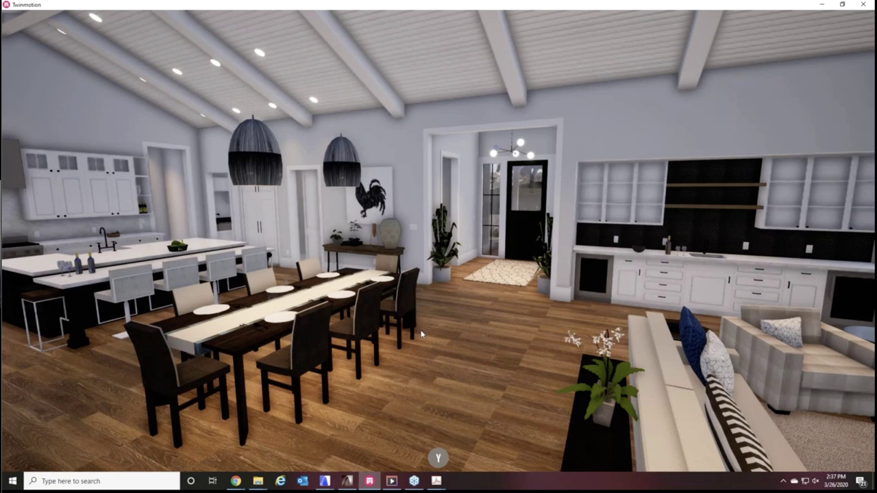
right_drag(422, 344, 374, 323)
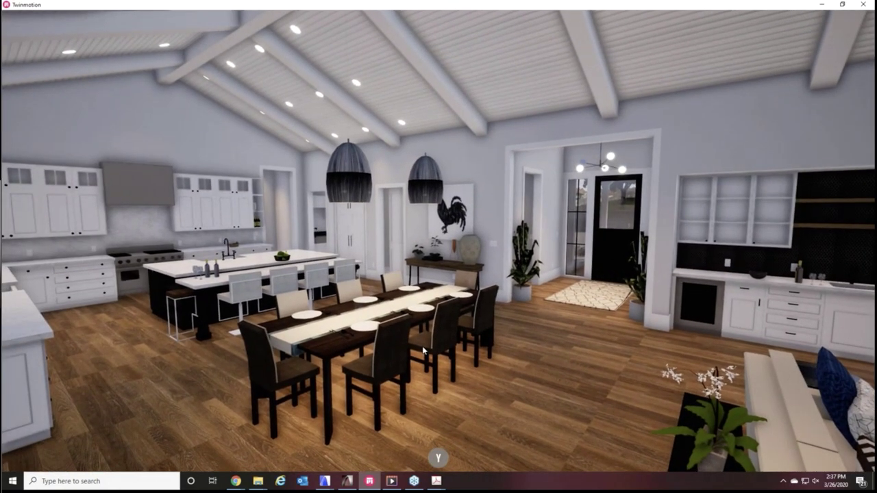
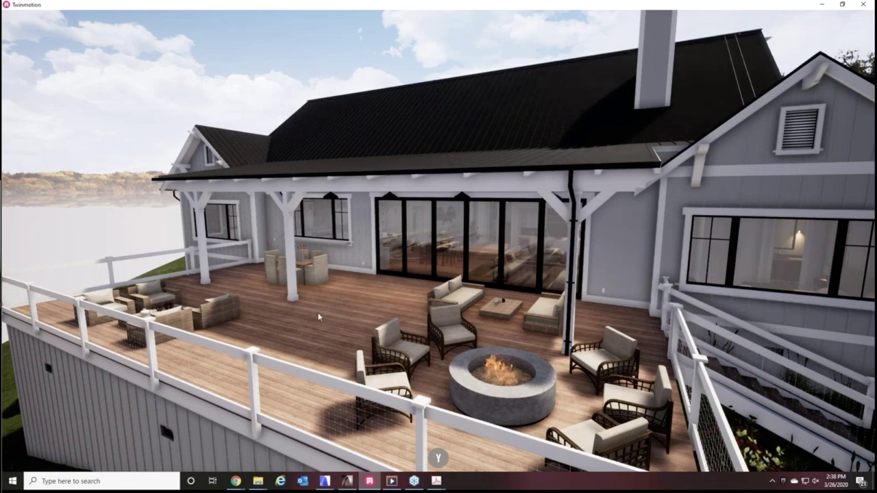
Examine the rear of the residence from outside, showing the deck with its fire pit, the side stairs and the landscaping
scroll(402, 235, up, 3)
scroll(403, 235, up, 2)
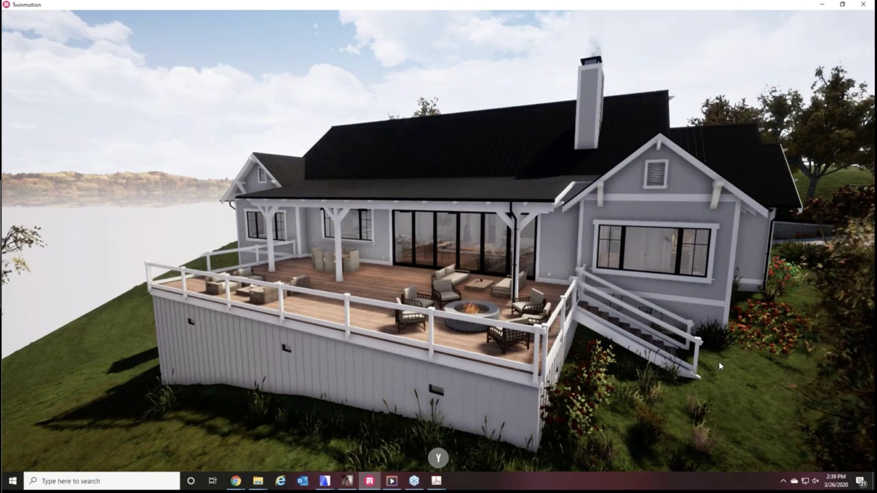
right_drag(261, 344, 411, 345)
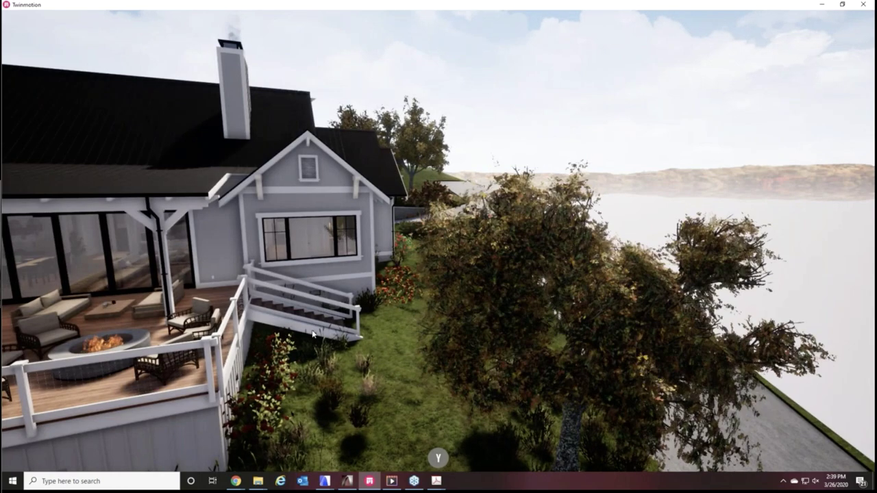
scroll(331, 324, down, 3)
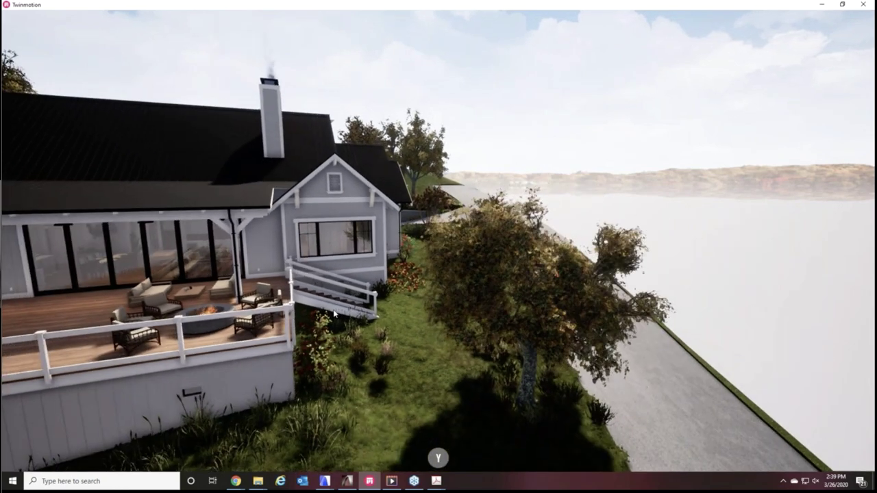
right_drag(344, 311, 480, 310)
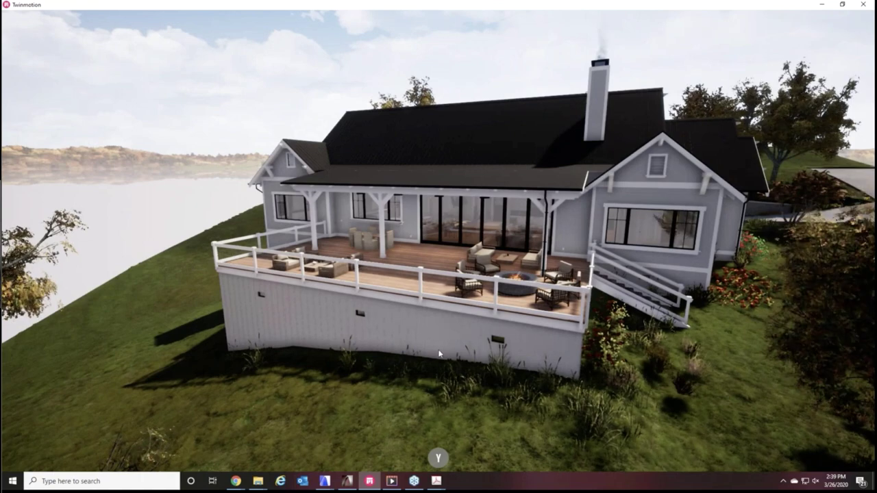
scroll(409, 362, down, 3)
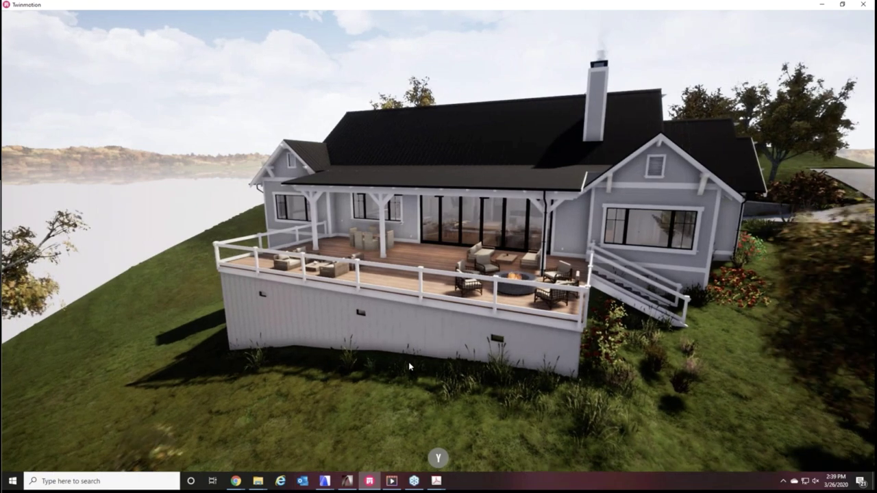
scroll(409, 366, up, 5)
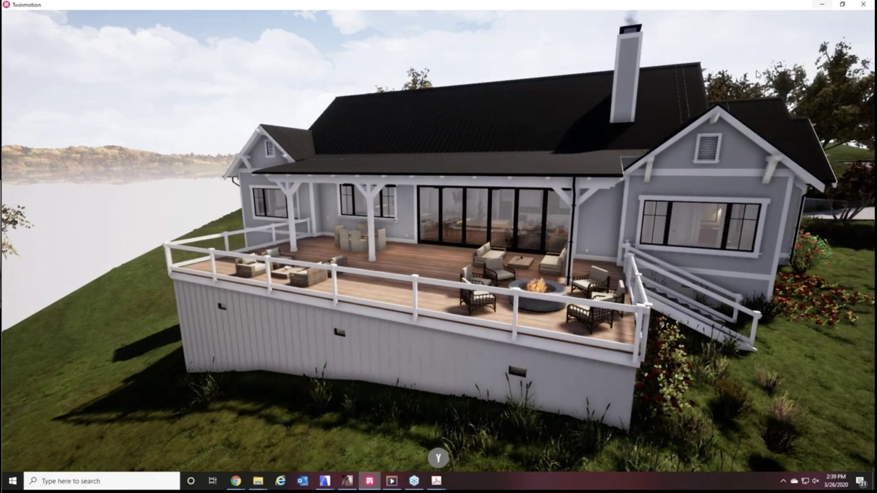
Switch from Twinmotion to the video player, play the residence's fly-through video and pause it in the living room scene
click(820, 6)
click(398, 487)
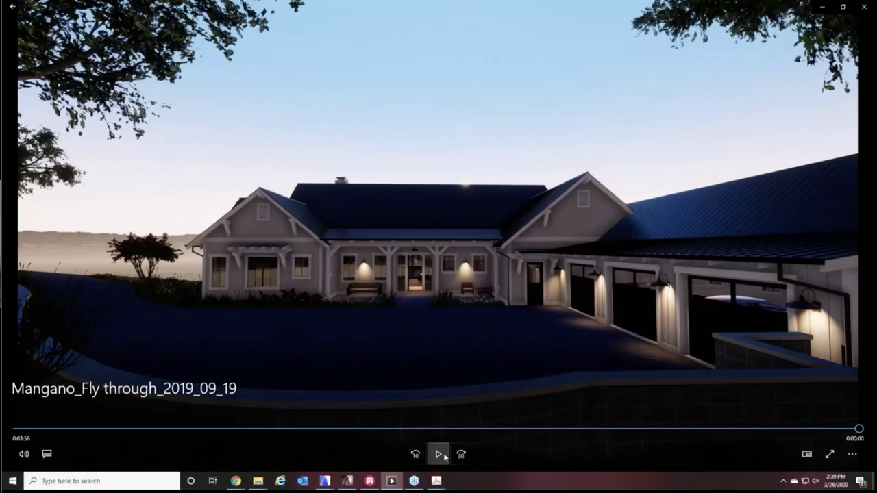
click(442, 455)
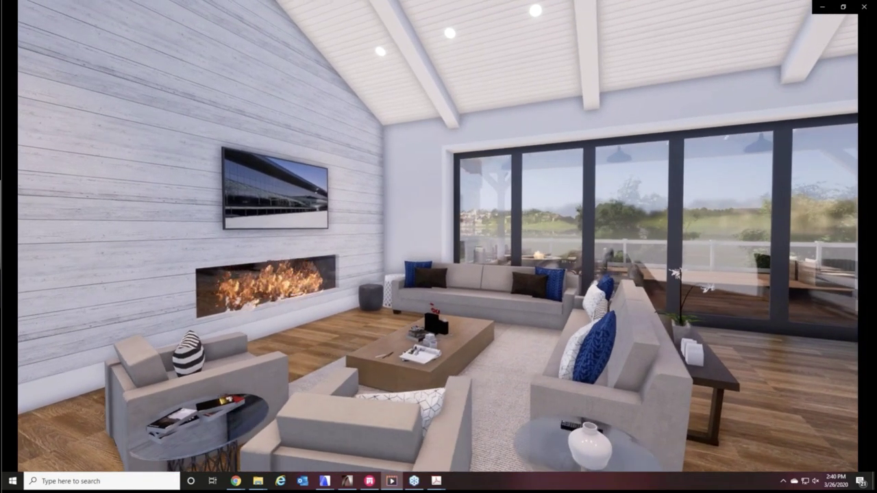
mouse_move(808, 93)
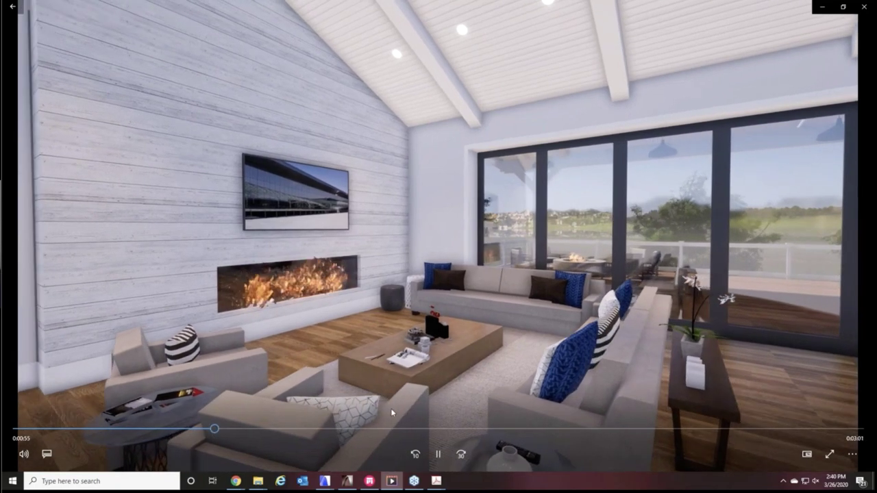
click(439, 454)
View the S3_Lumion Render image from the ArchiCAD Webinar_2020_03_26 folder for comparison and return to the paused fly-through video
mouse_move(265, 486)
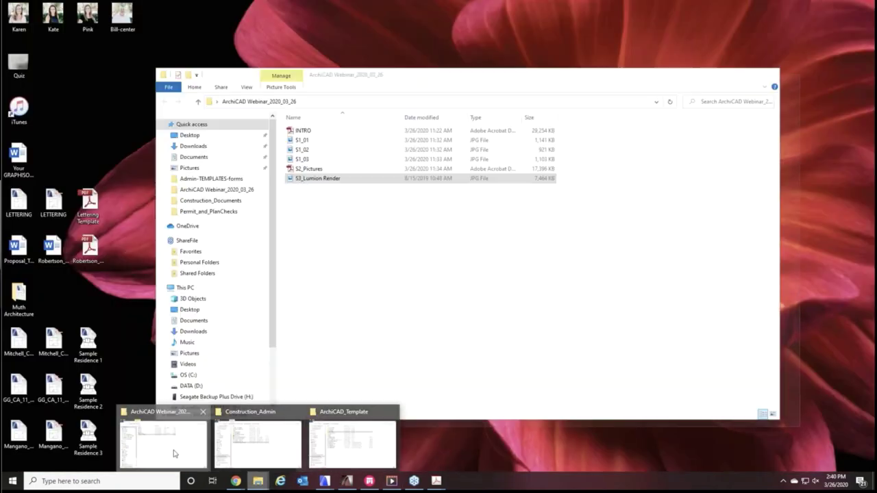
click(175, 452)
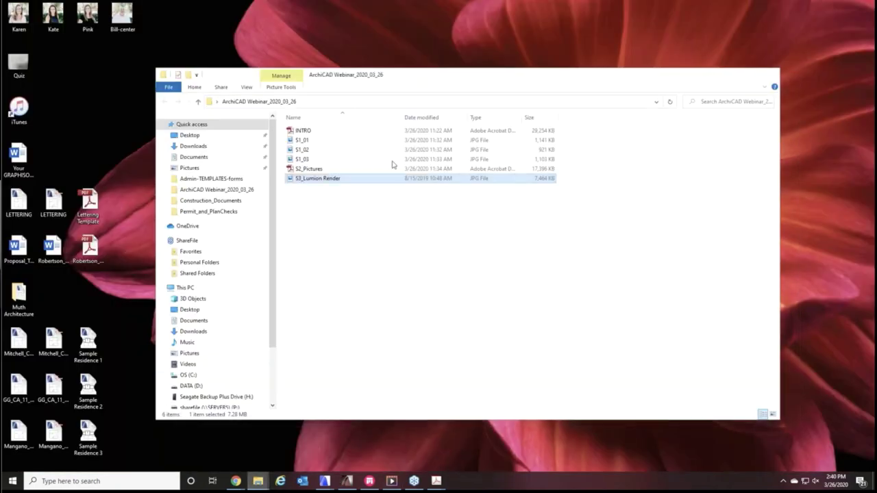
double_click(343, 179)
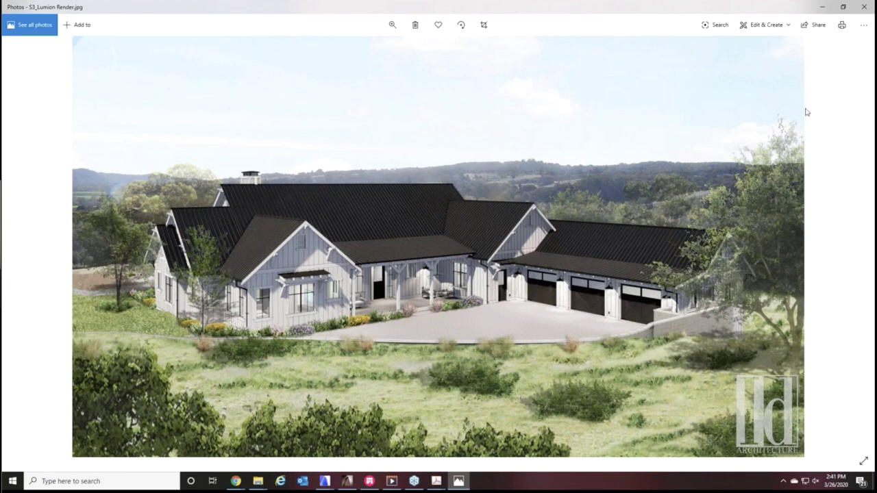
click(823, 7)
click(726, 74)
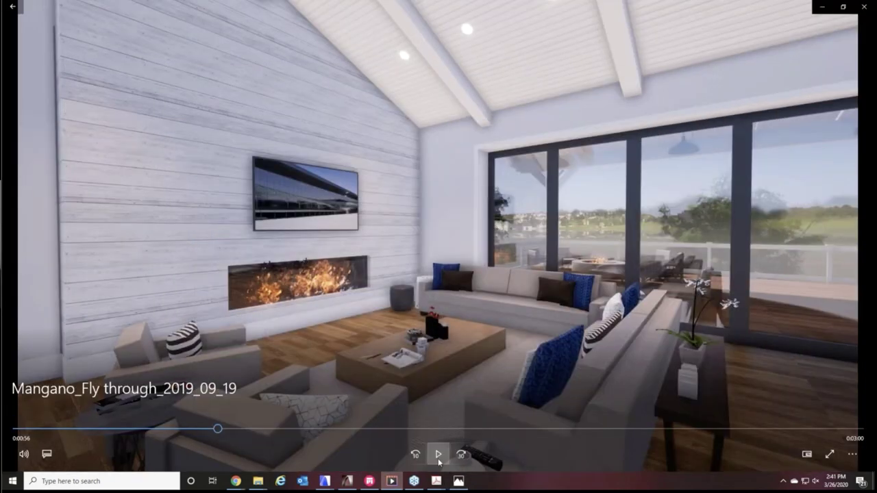
Play the rest of the fly-through video to its end and switch to the Sample Residence 3 project in ARCHICAD
click(438, 458)
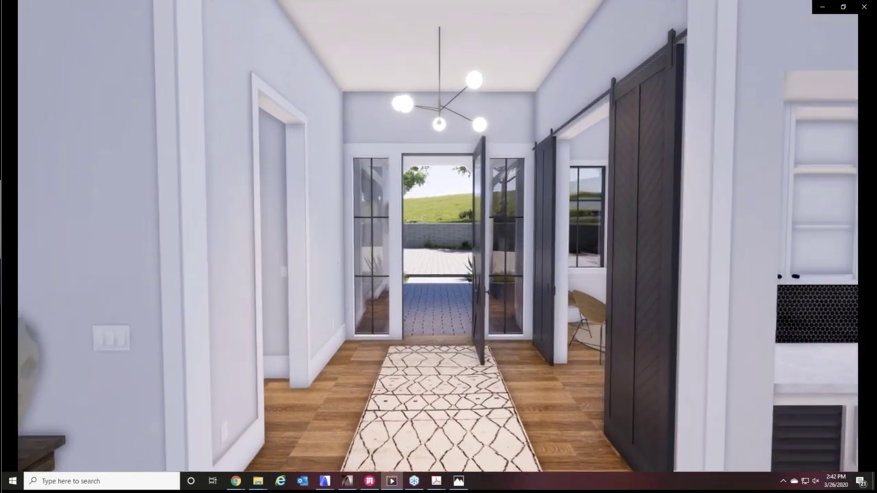
mouse_move(27, 461)
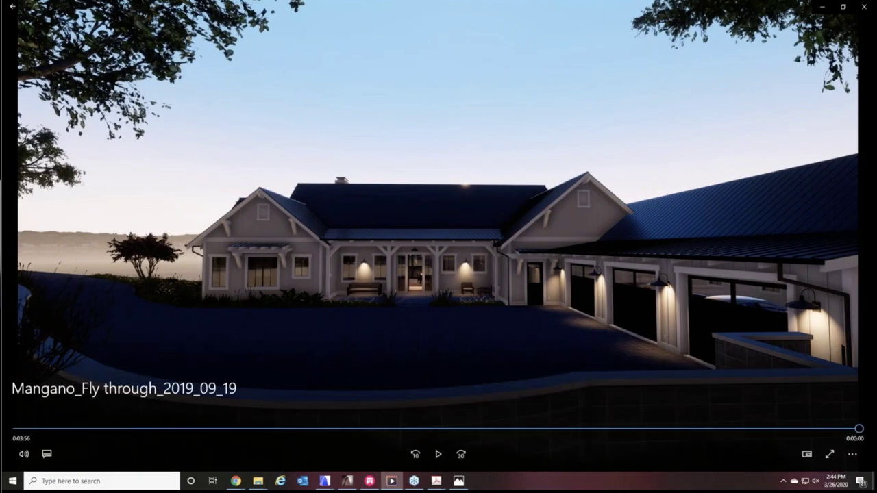
click(821, 7)
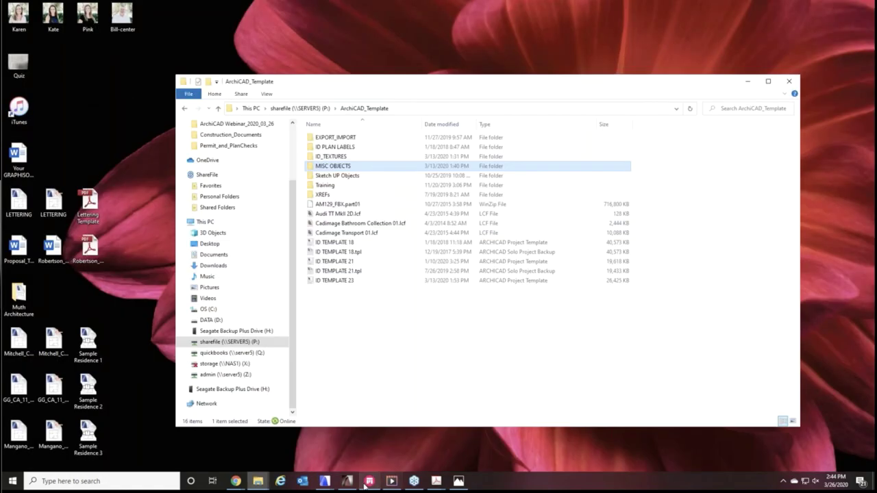
click(324, 482)
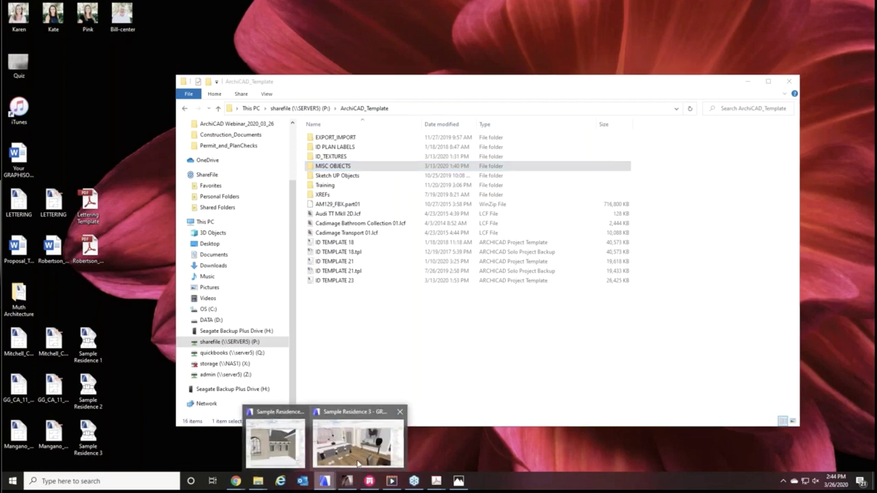
click(358, 464)
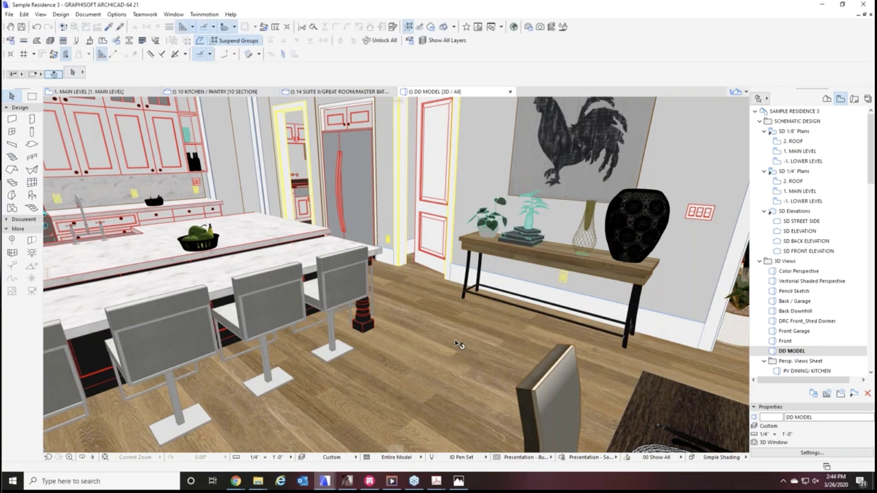
Examine the DD MODEL from the kitchen through the entry and front porch to the paved forecourt and garage outside
scroll(500, 358, up, 1)
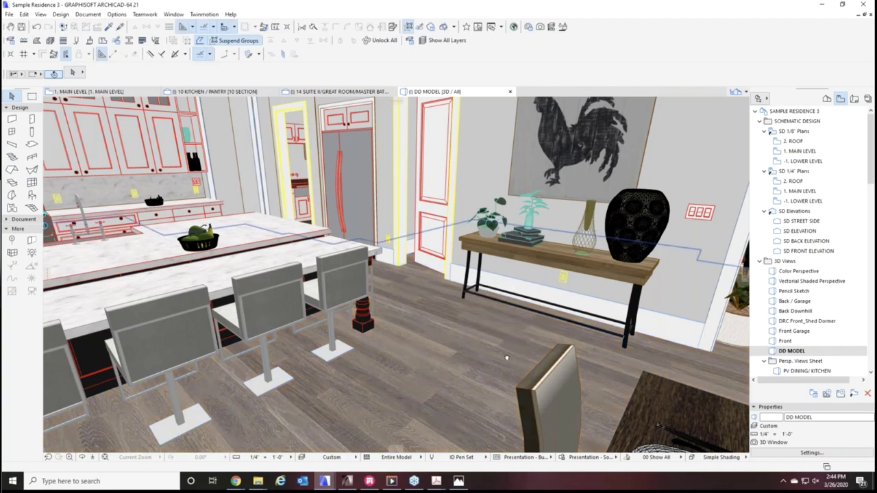
scroll(312, 295, up, 5)
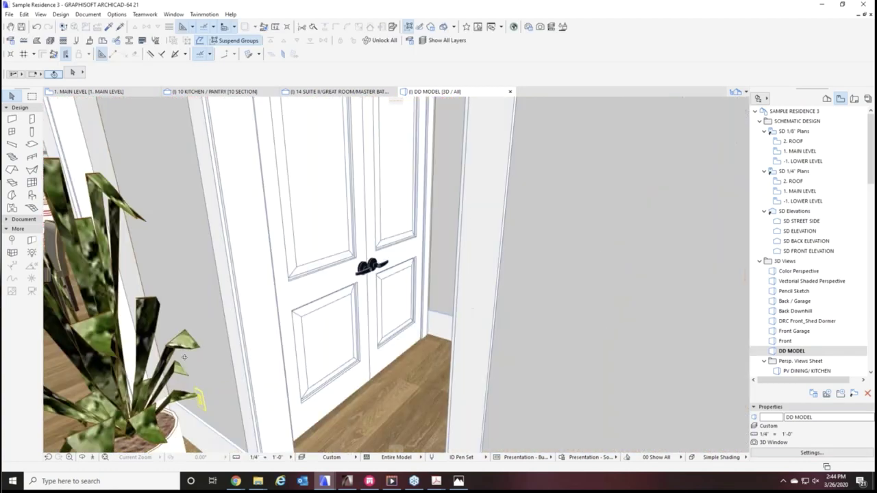
scroll(312, 294, up, 10)
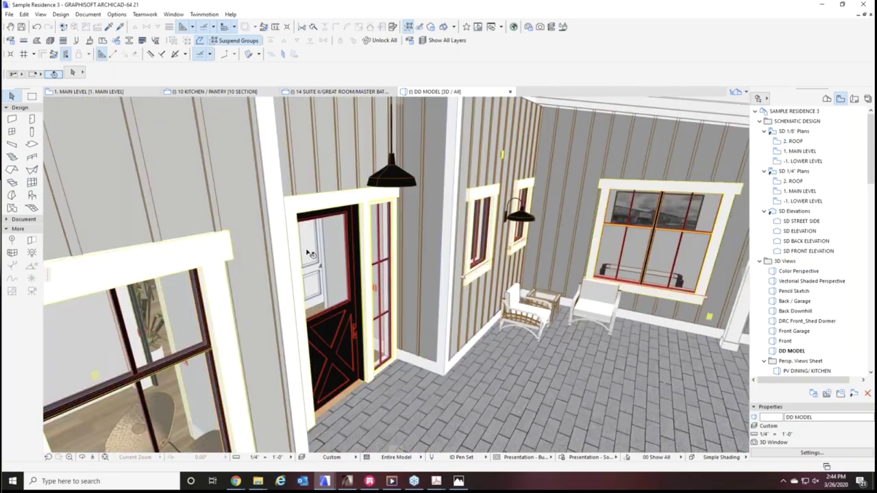
scroll(313, 276, down, 10)
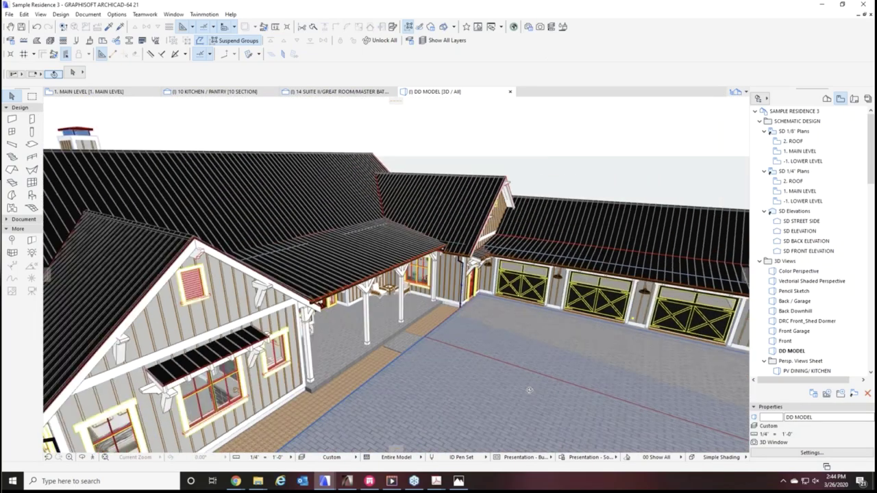
shift+middle_drag(529, 390, 481, 353)
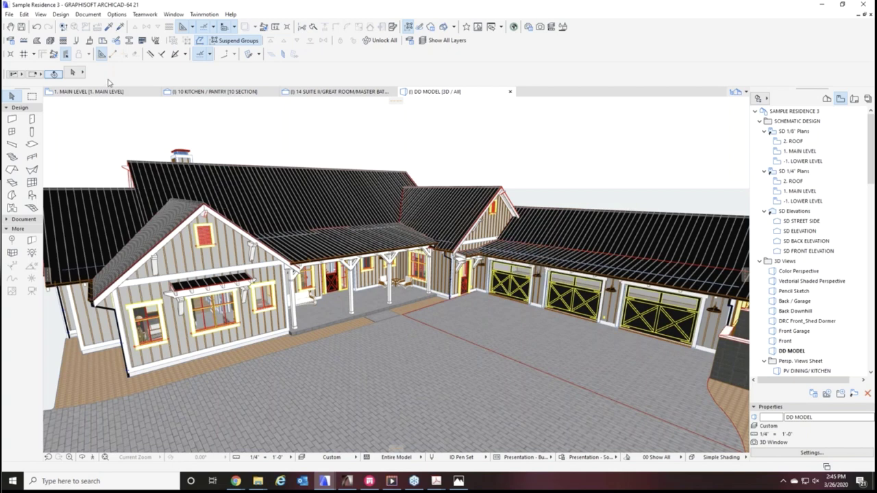
Review the Creative Imaging commands, including Create Fly-Through and Create Sun Study, without running any of them
click(80, 14)
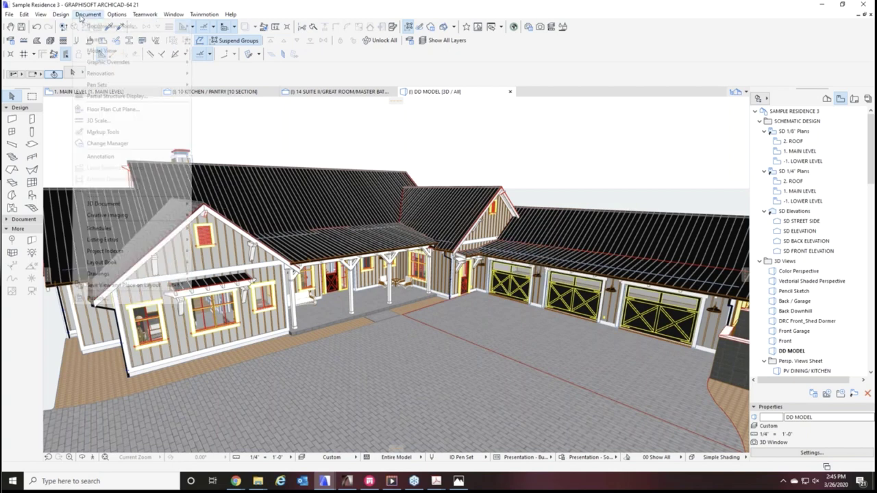
mouse_move(144, 216)
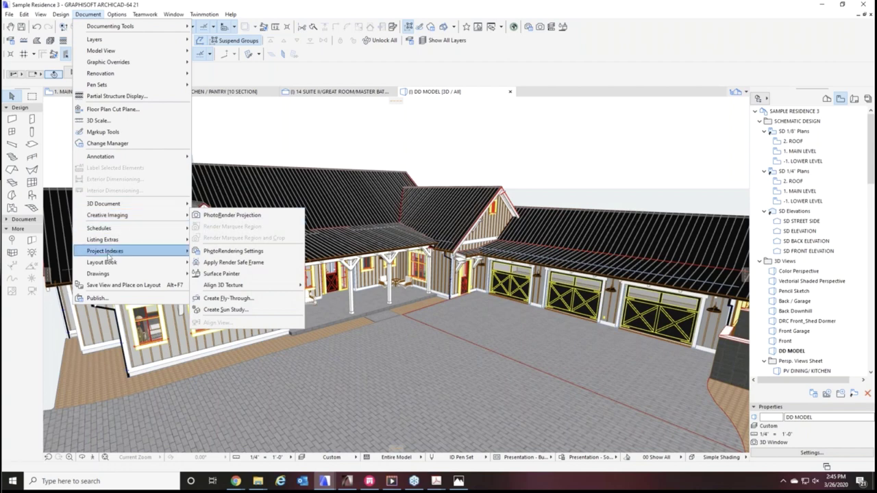
click(300, 12)
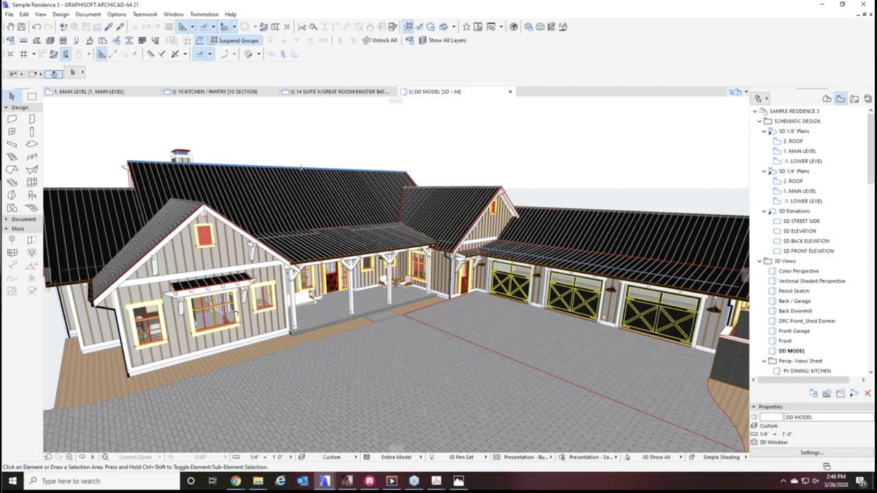
Select the guardrail along the outer edge of the rear deck in the 3D model and open its selection settings
shift+middle_drag(236, 314, 669, 282)
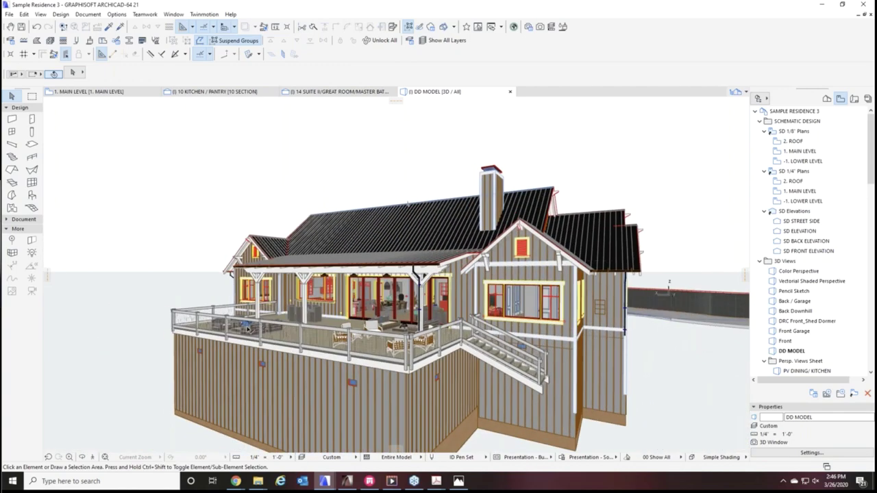
scroll(246, 329, up, 5)
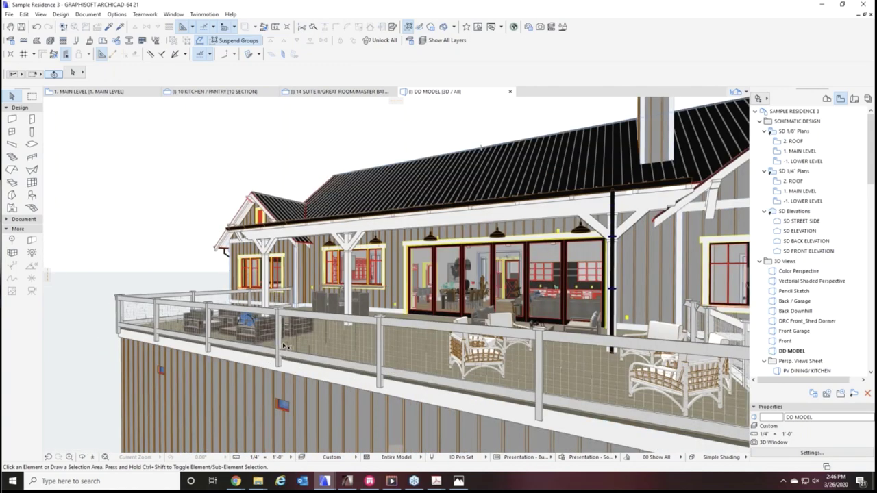
scroll(303, 346, up, 1)
shift+middle_drag(303, 346, 411, 378)
scroll(489, 386, up, 3)
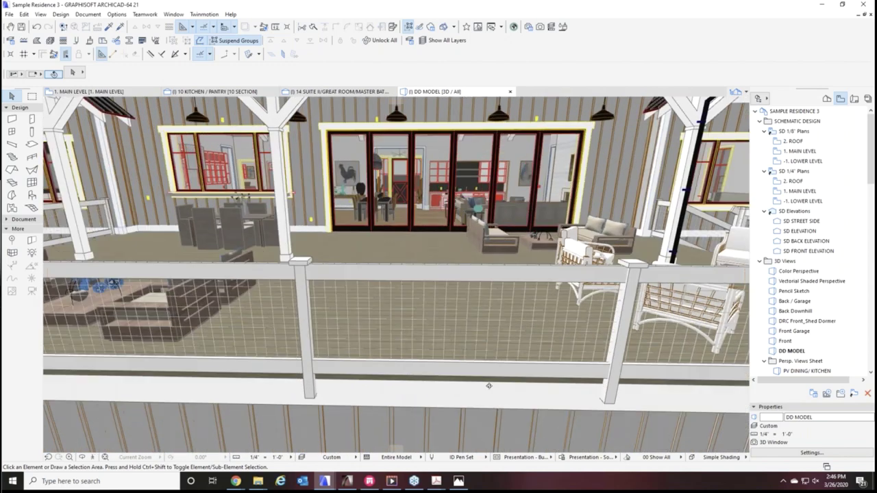
shift+middle_drag(488, 386, 385, 224)
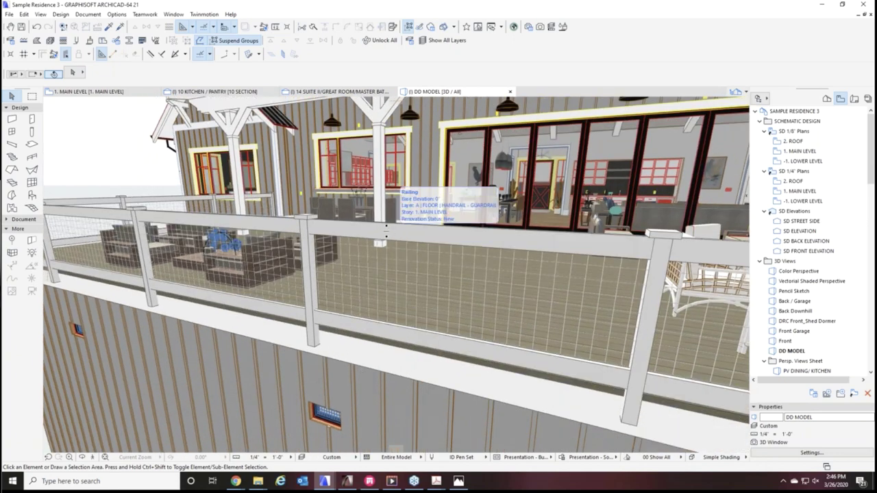
click(394, 236)
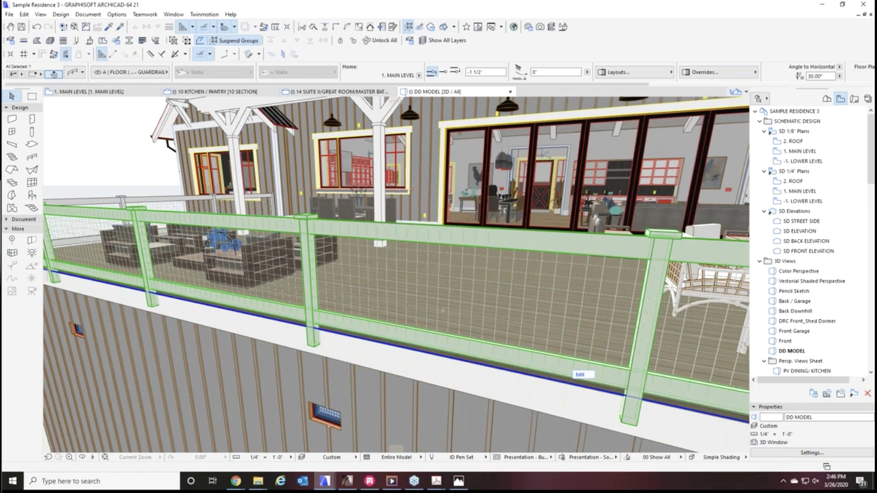
key(ctrl+t)
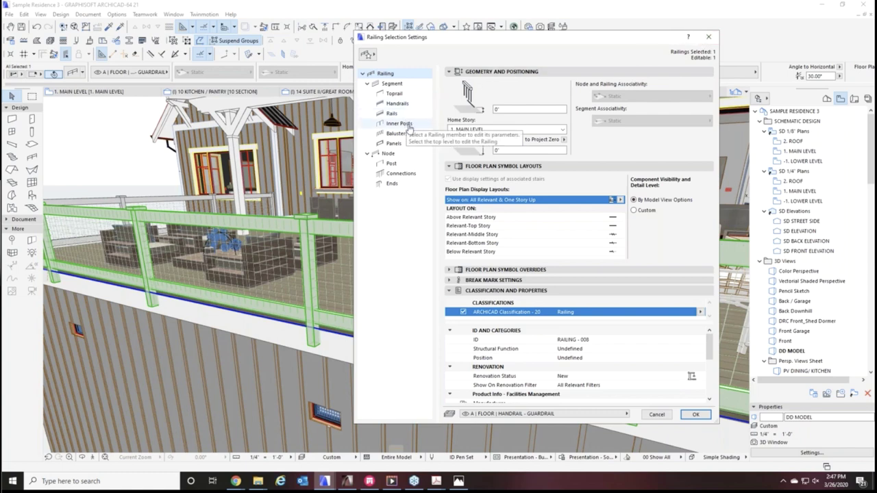
Review the railing's panel settings and the height, shape and material settings of its rails
click(398, 143)
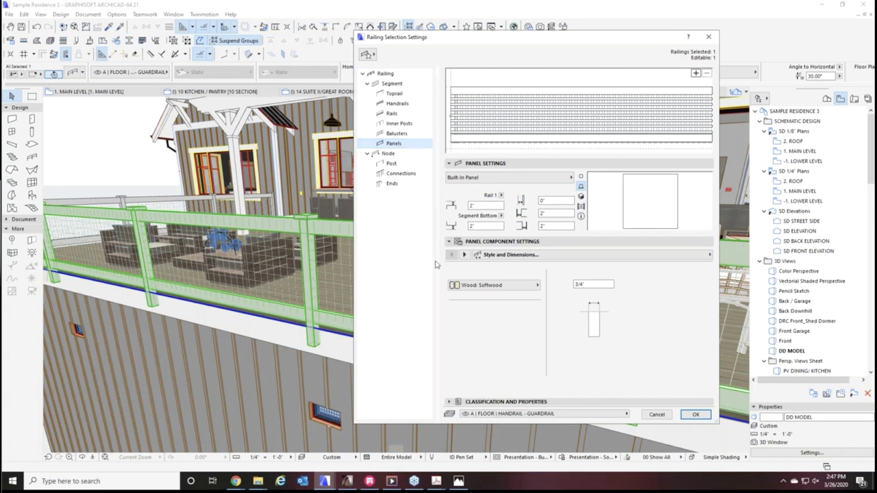
click(408, 113)
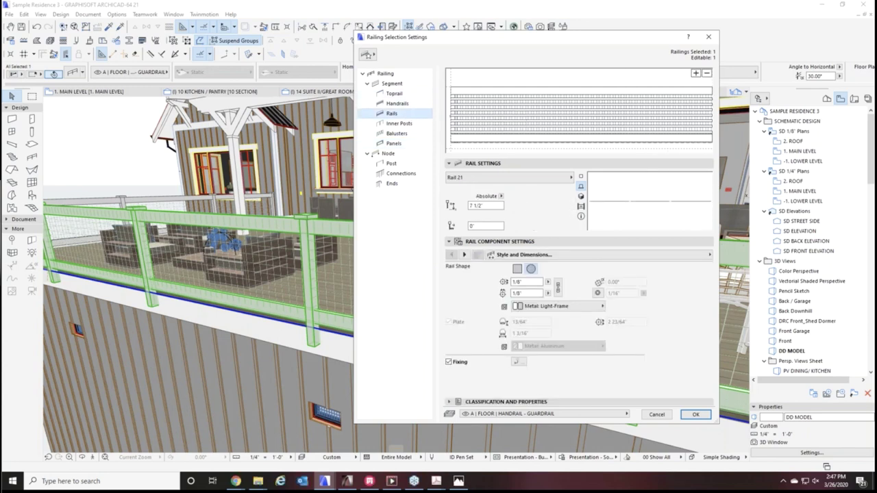
click(469, 128)
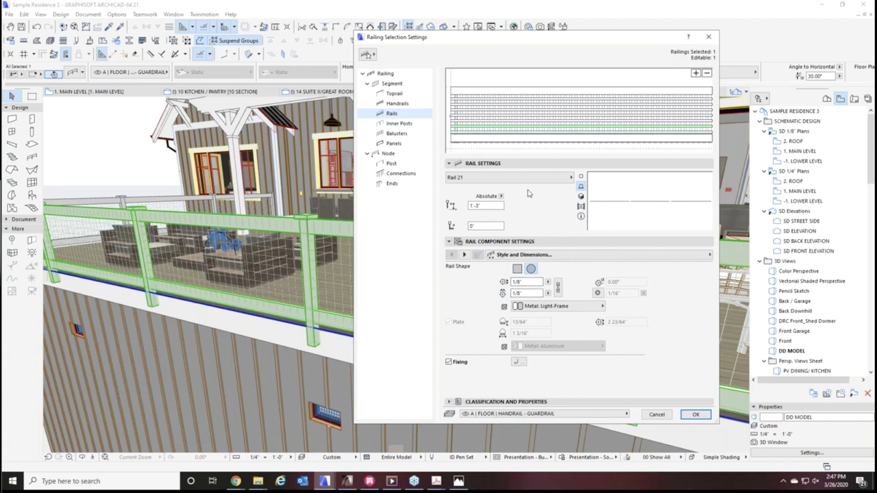
click(480, 140)
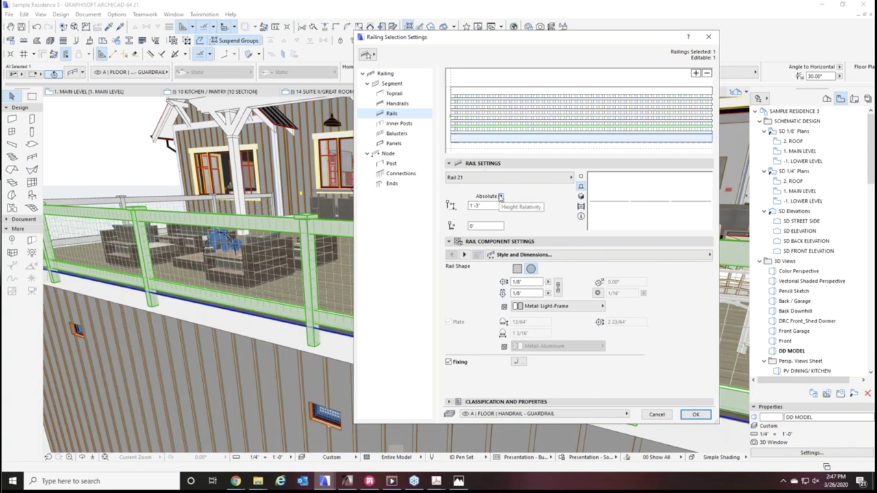
Review the railing's baluster pattern distribution, the baluster surface override, and the baluster style and dimensions
click(479, 133)
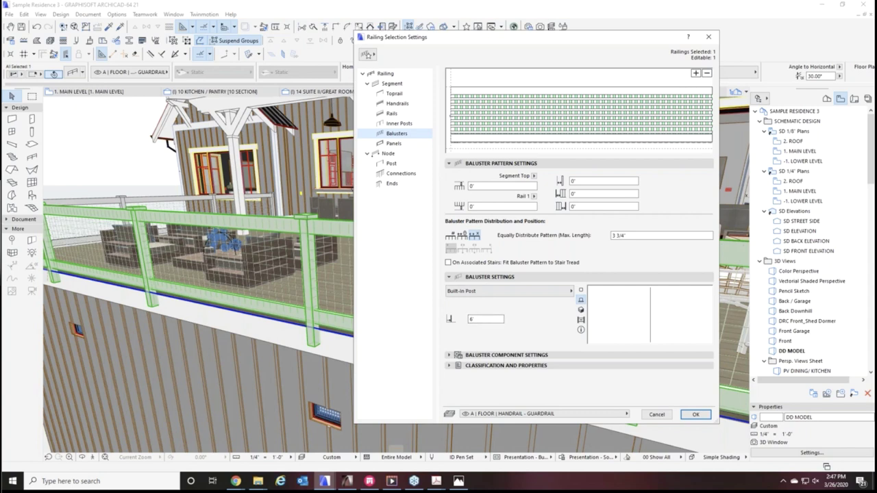
click(620, 237)
key(Tab)
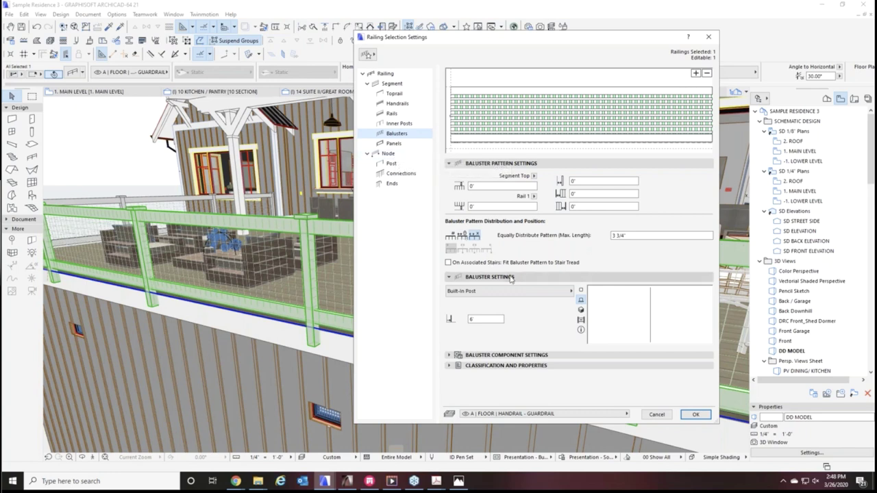
click(449, 355)
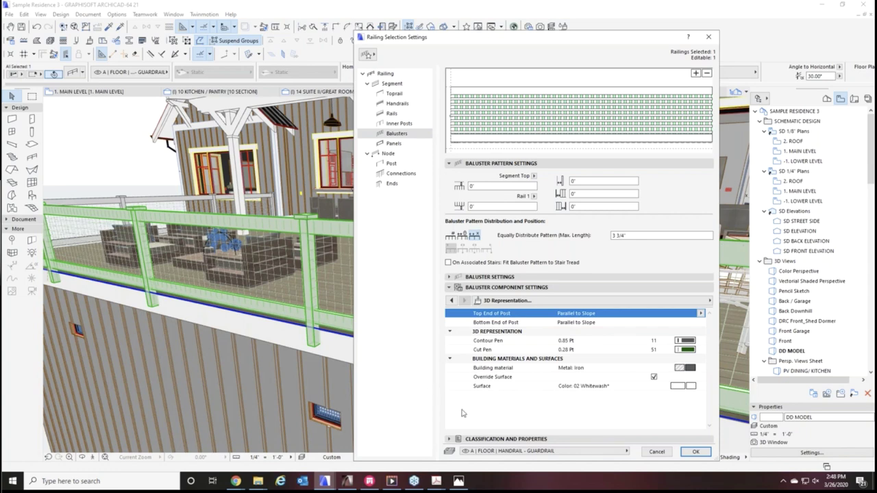
click(452, 301)
click(452, 301)
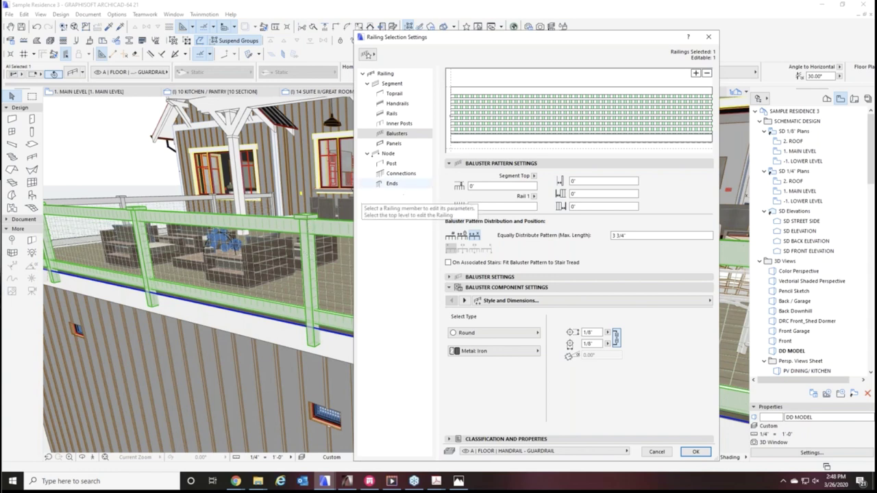
Review the railing's post settings and close the railing settings without changing them
click(395, 166)
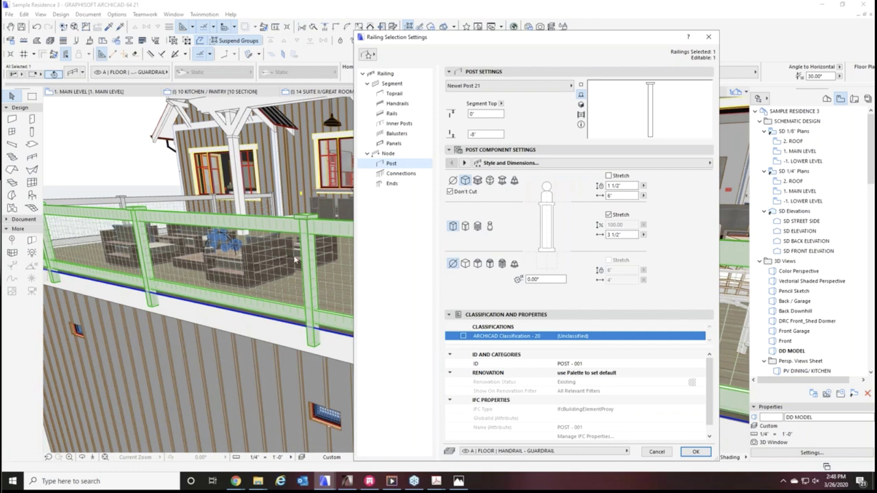
click(309, 222)
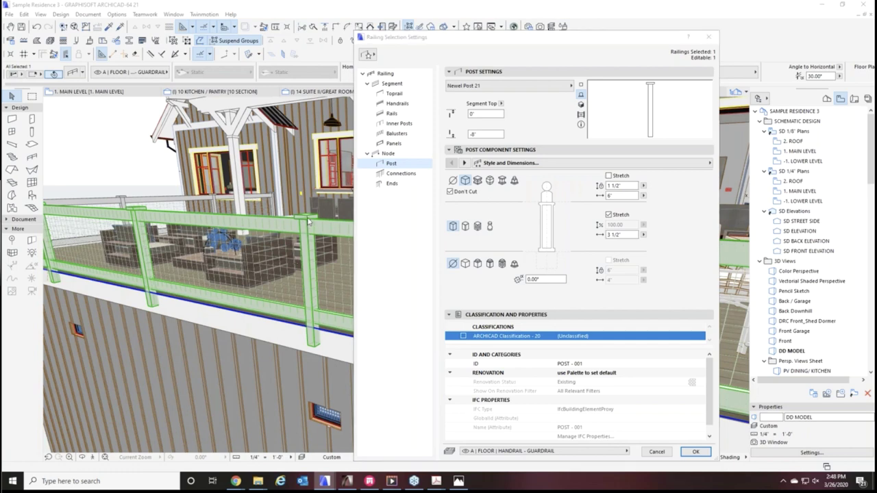
key(Escape)
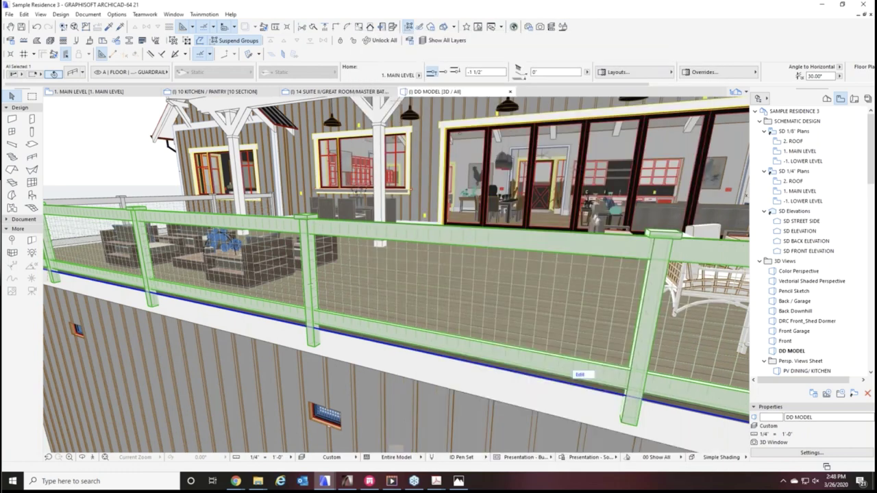
Open the 1. MAIN LEVEL floor plan and select the guardrail running along the deck's outer edge beside the lounge furniture
click(314, 329)
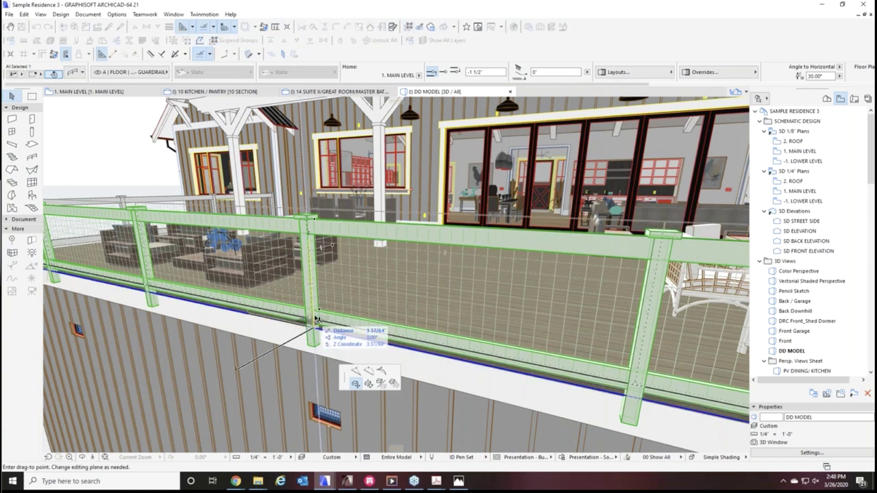
key(F2)
scroll(424, 409, down, 5)
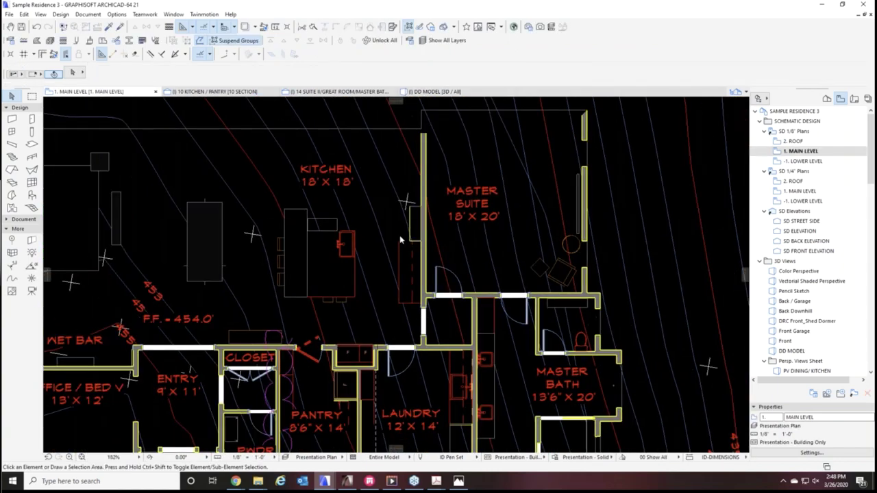
middle_drag(399, 235, 439, 335)
scroll(439, 334, down, 4)
scroll(478, 162, up, 7)
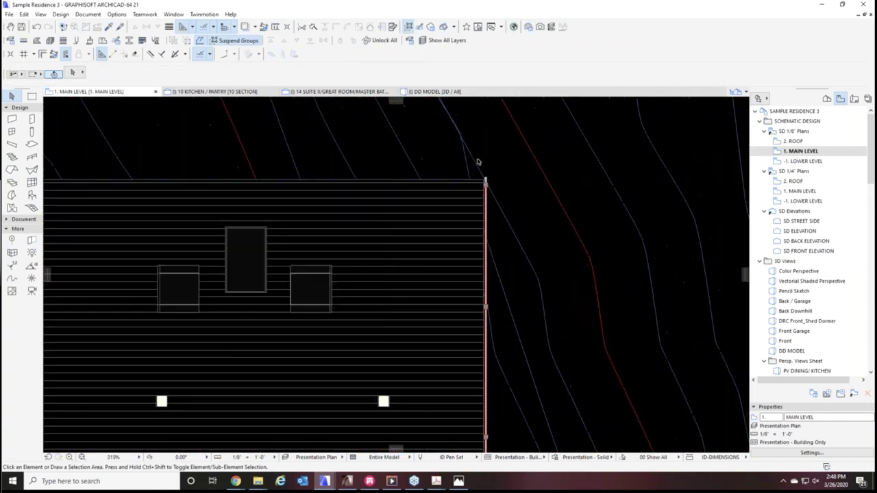
click(484, 181)
click(363, 180)
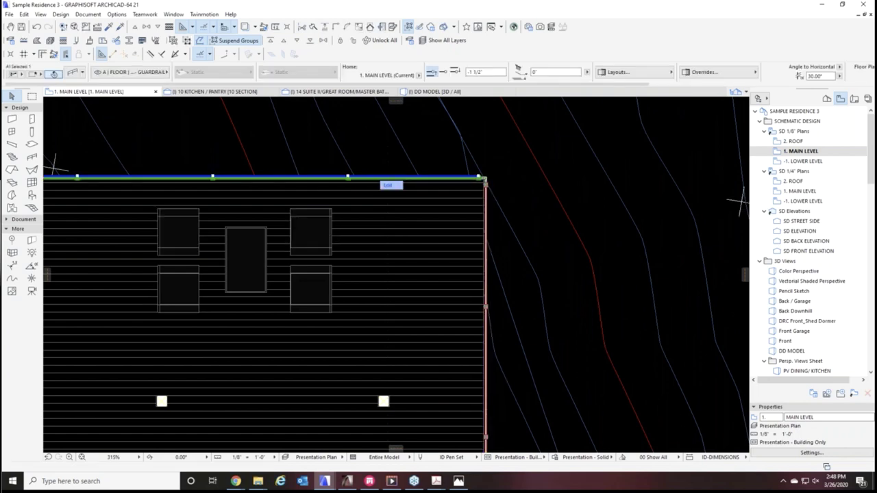
click(343, 179)
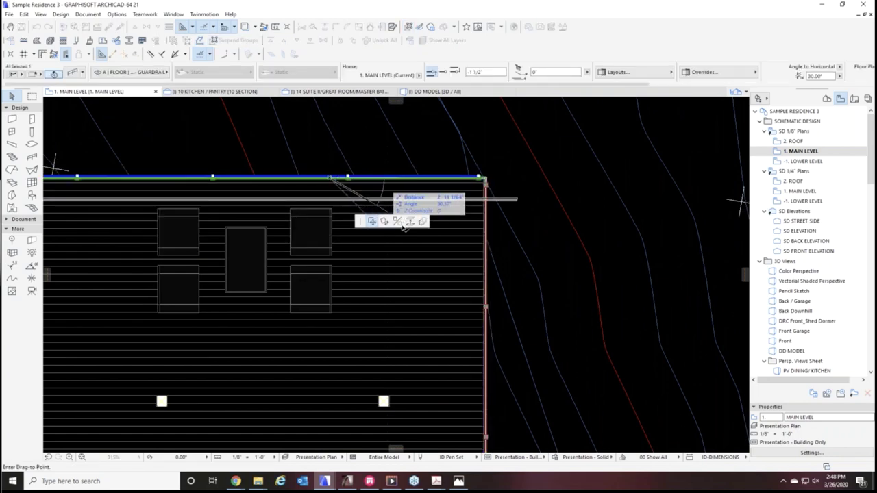
click(343, 179)
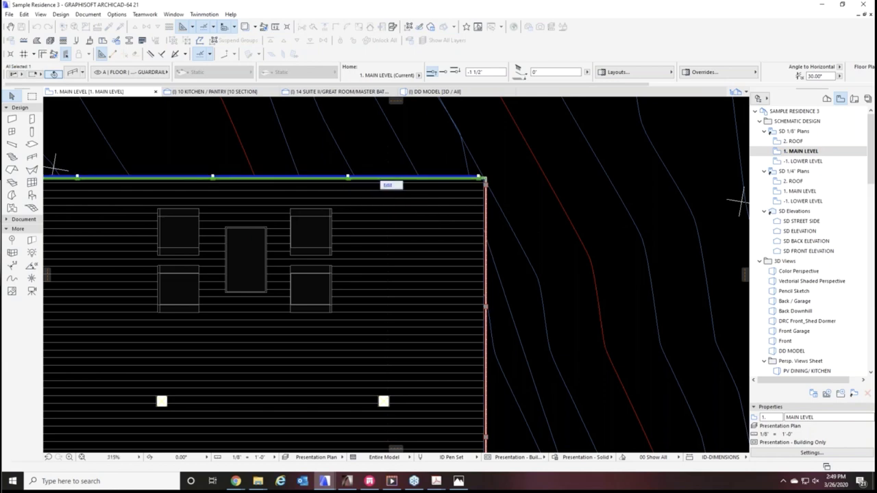
scroll(411, 178, left, 5)
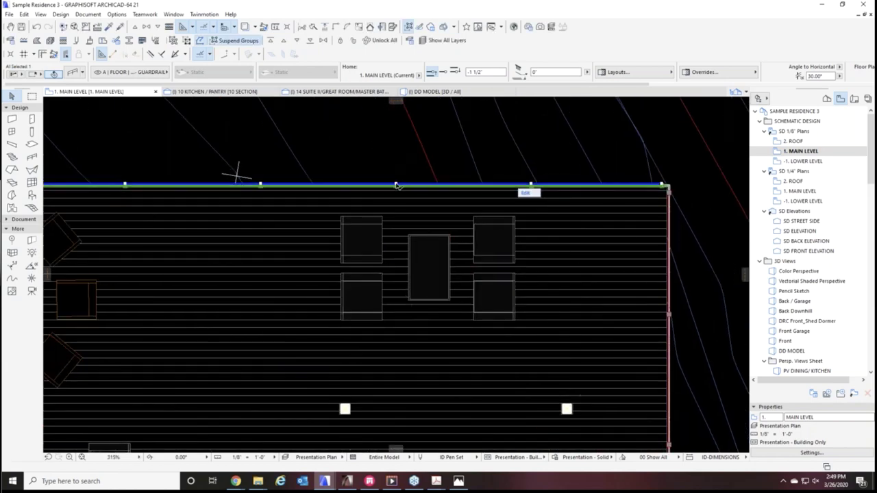
click(400, 184)
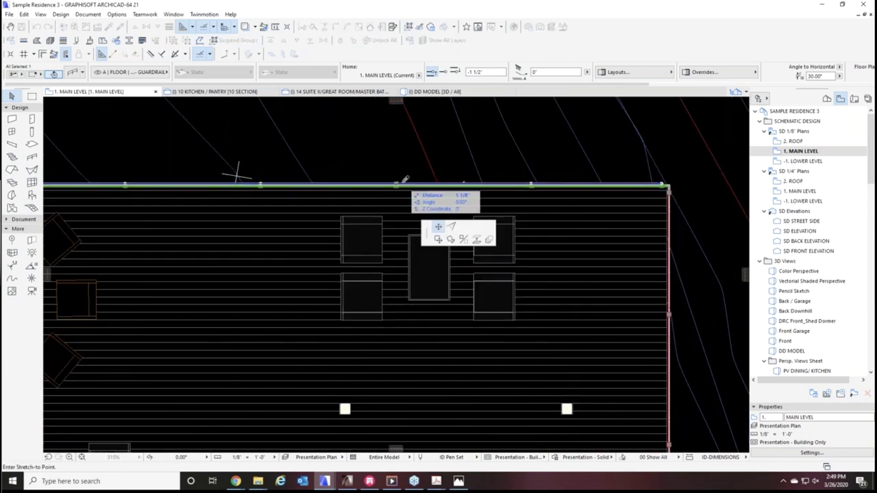
click(425, 180)
click(421, 184)
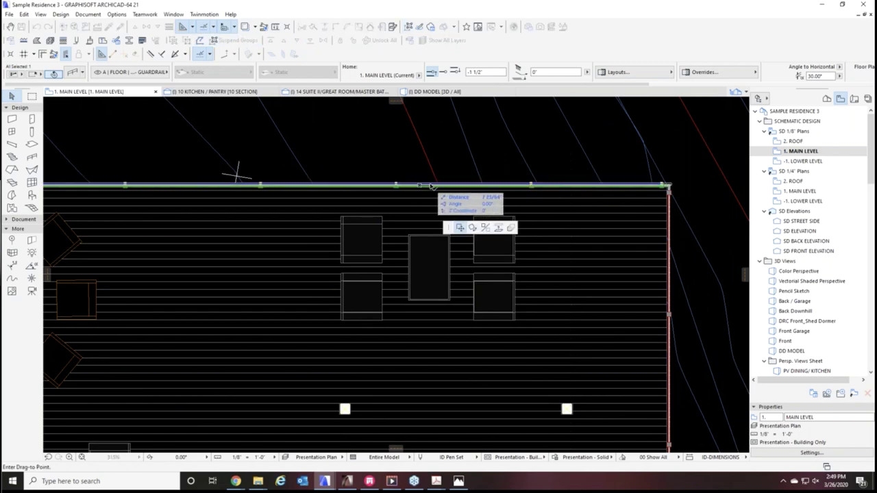
Try continuing the guardrail from its end node past the deck corner with a stepped run of three segments, and undo the extension
click(664, 185)
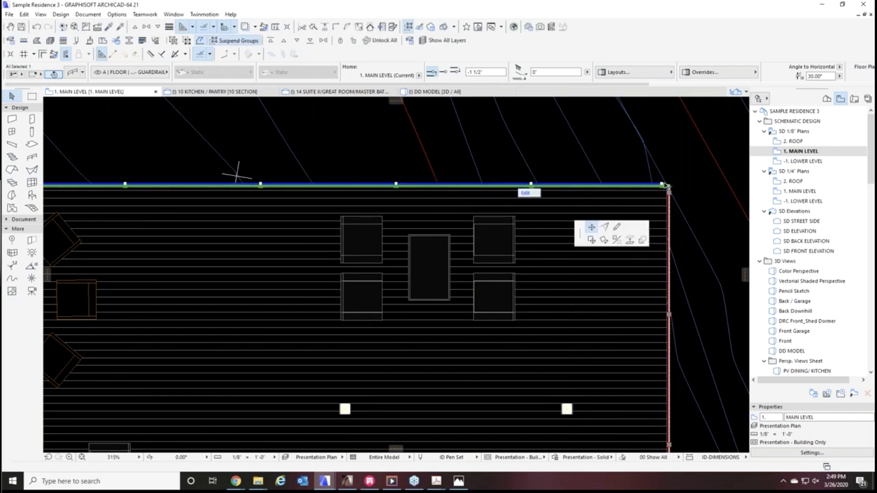
click(665, 184)
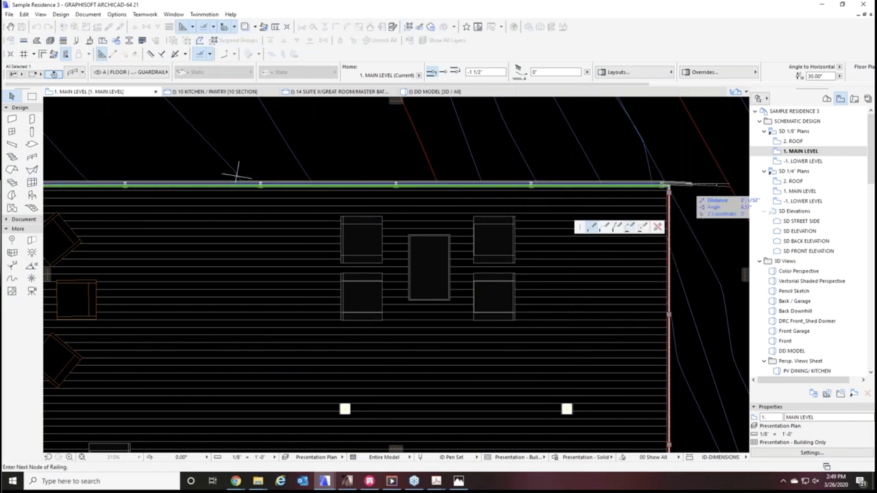
middle_drag(714, 185, 480, 198)
click(491, 198)
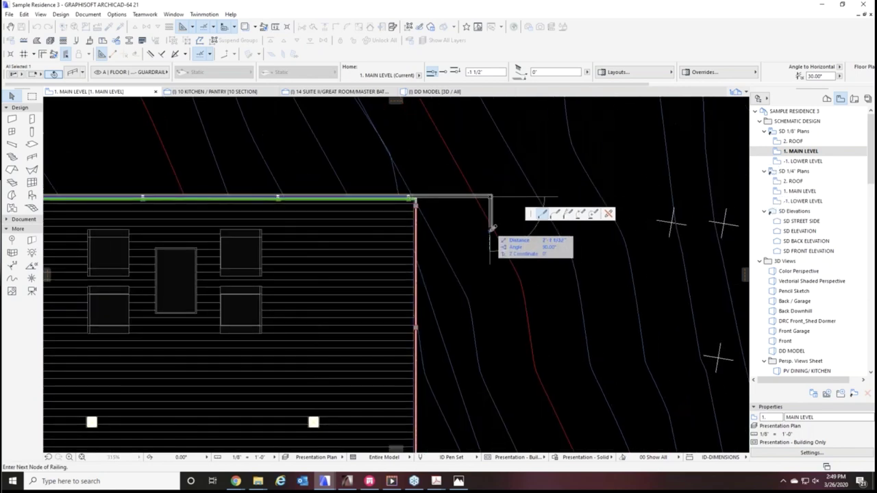
click(507, 228)
double_click(535, 235)
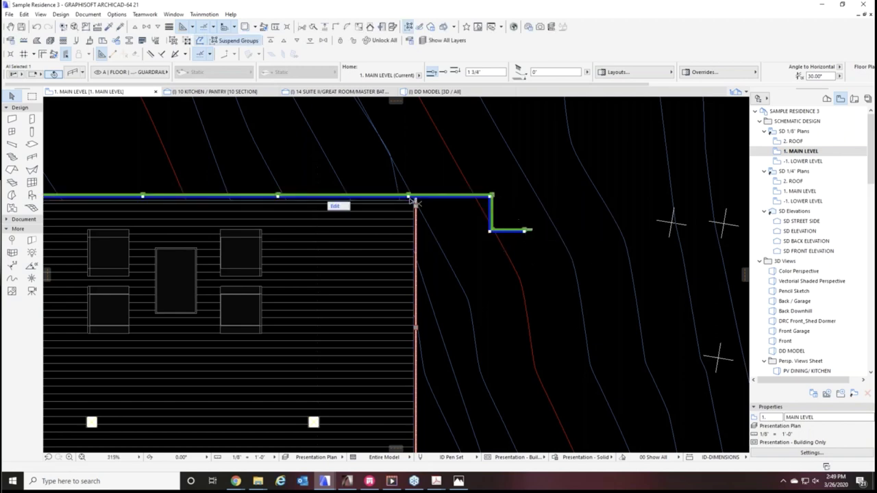
key(ctrl+z)
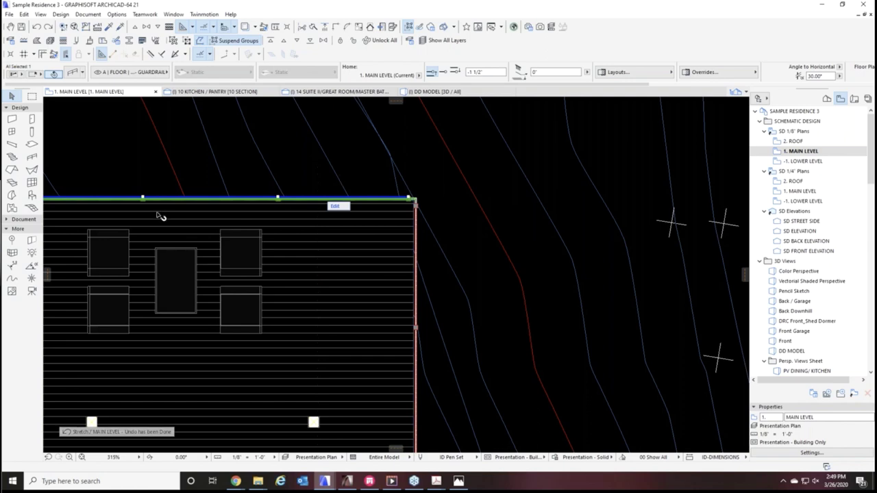
Show the guardrail in the 3D view, review its newel post's style and dimensions settings, and close them without changes
scroll(179, 211, left, 5)
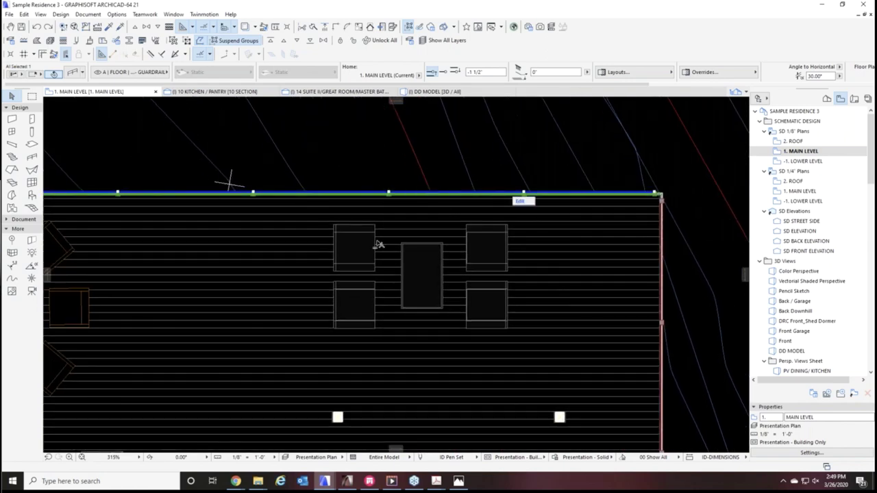
key(F3)
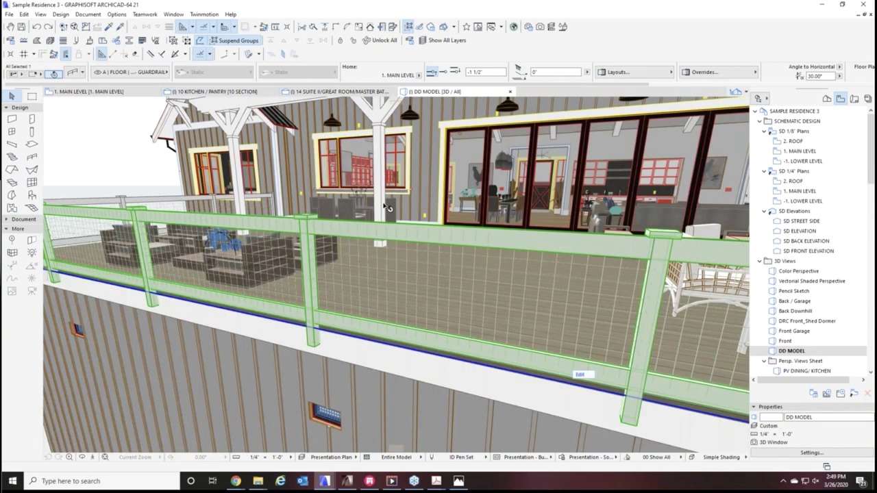
scroll(460, 239, down, 2)
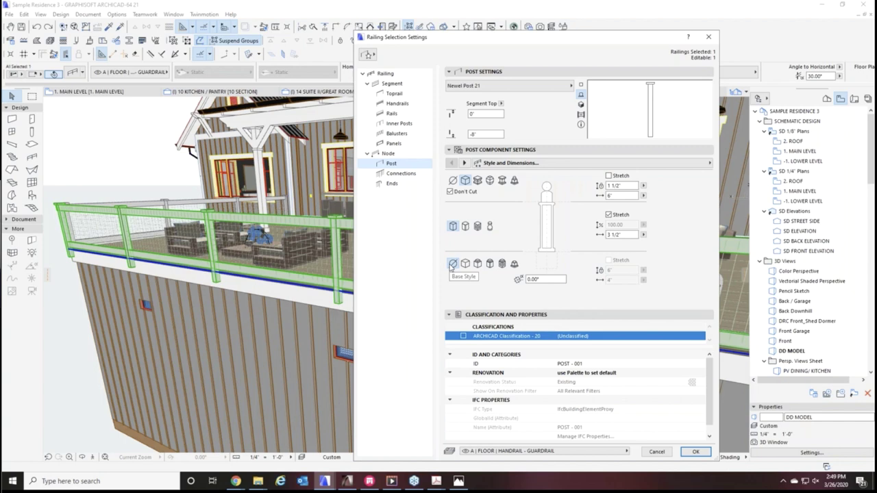
drag(602, 36, 576, 40)
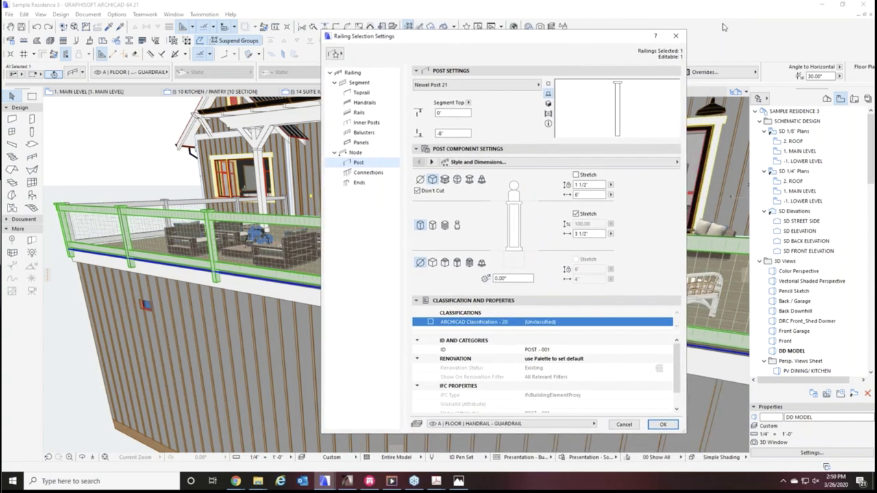
click(675, 36)
key(Escape)
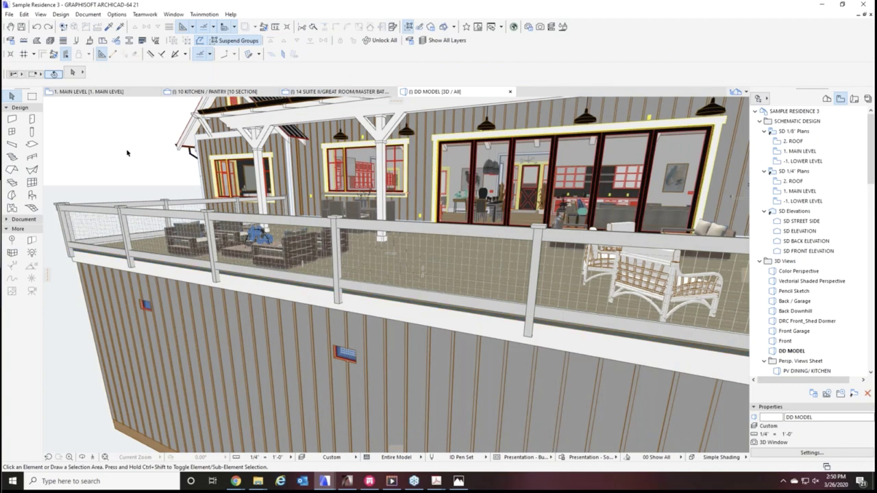
Examine the whole rear deck in 3D from above, including its wire-mesh railing, stair, furniture and covered roof
scroll(127, 153, down, 2)
scroll(127, 153, down, 1)
shift+middle_drag(127, 153, 127, 196)
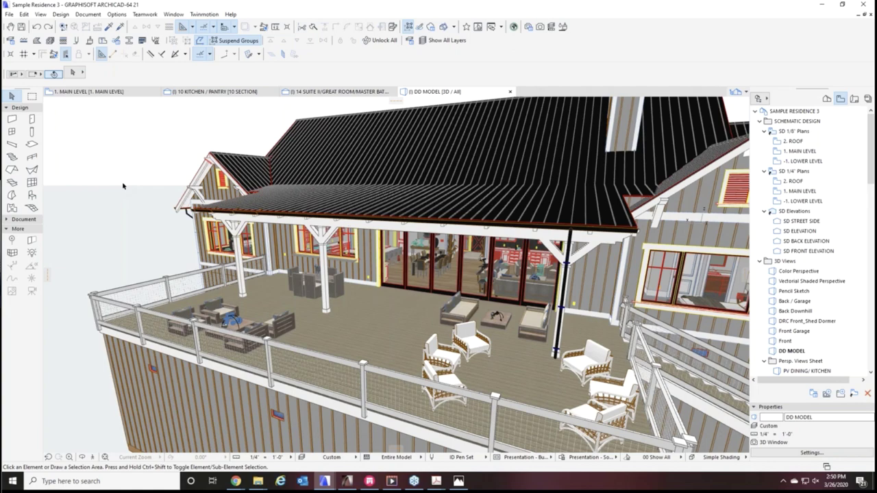
scroll(123, 185, down, 5)
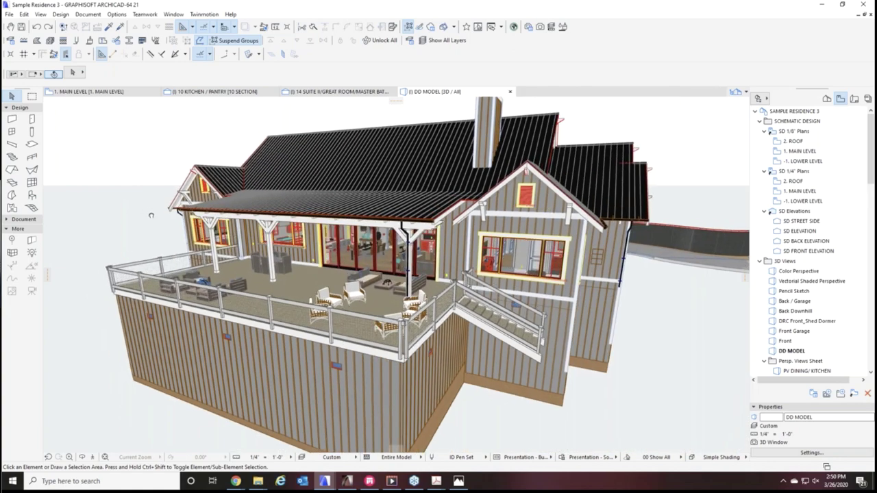
scroll(151, 215, up, 5)
scroll(300, 294, up, 2)
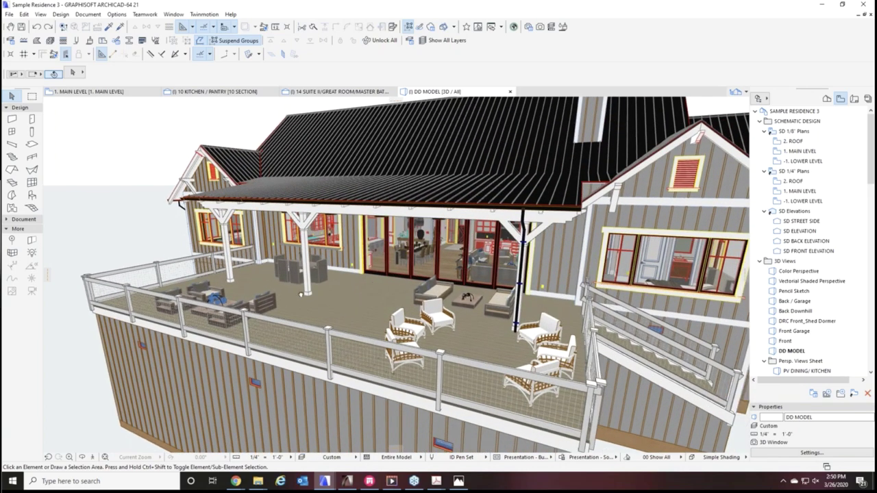
scroll(299, 295, down, 1)
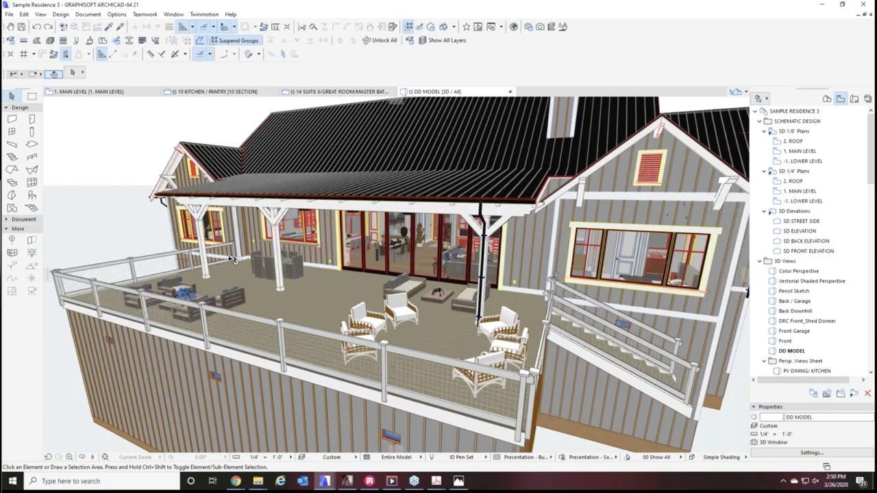
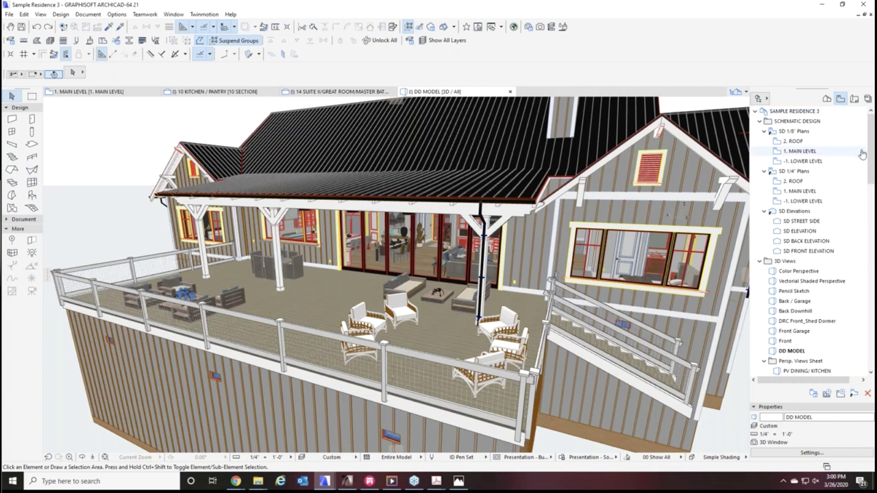
Expand the 9 Details folder among the project's saved views and open the E-08 FIRE PIT detail
drag(872, 159, 871, 340)
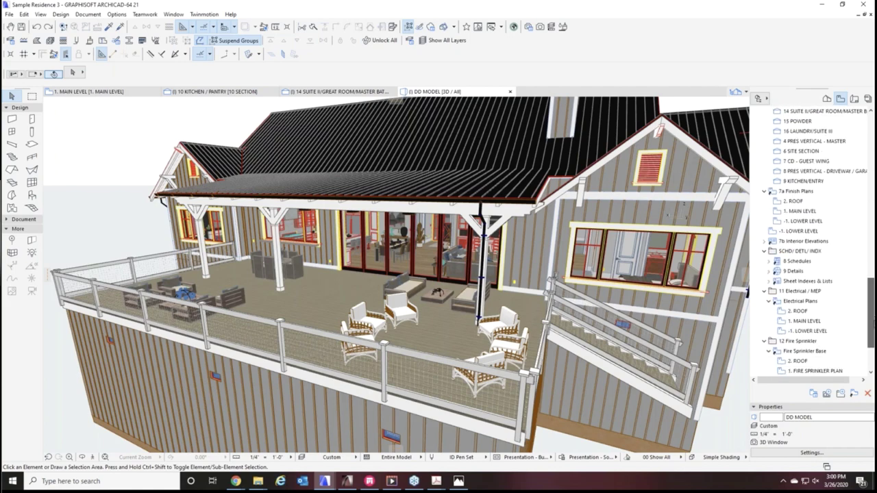
click(764, 292)
click(768, 271)
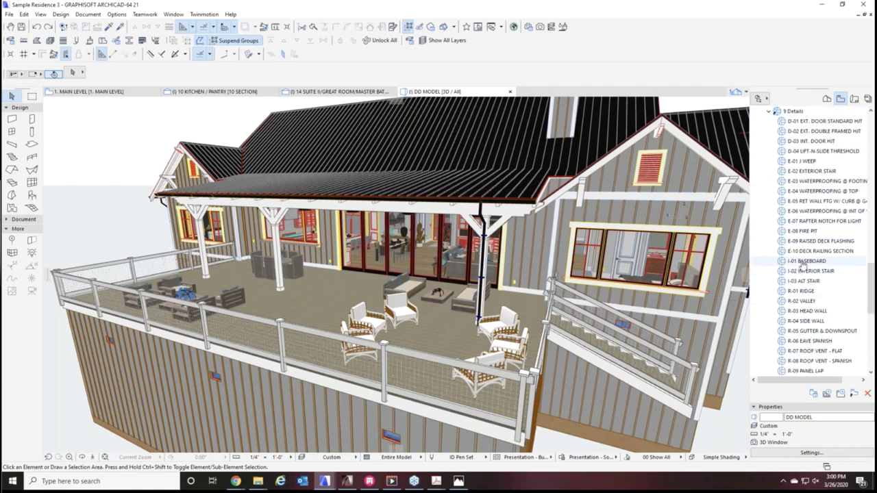
double_click(783, 232)
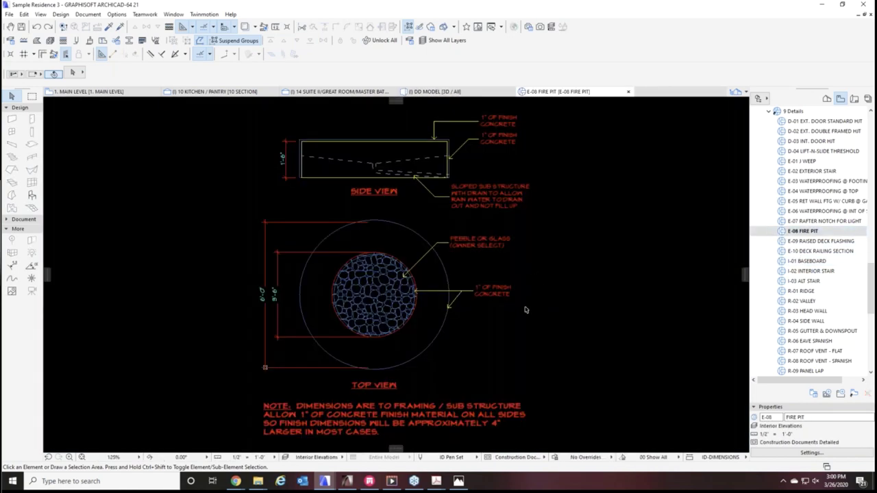
Open the R-02 VALLEY detail from the 9 Details folder and fit all its drawings in the window
click(854, 99)
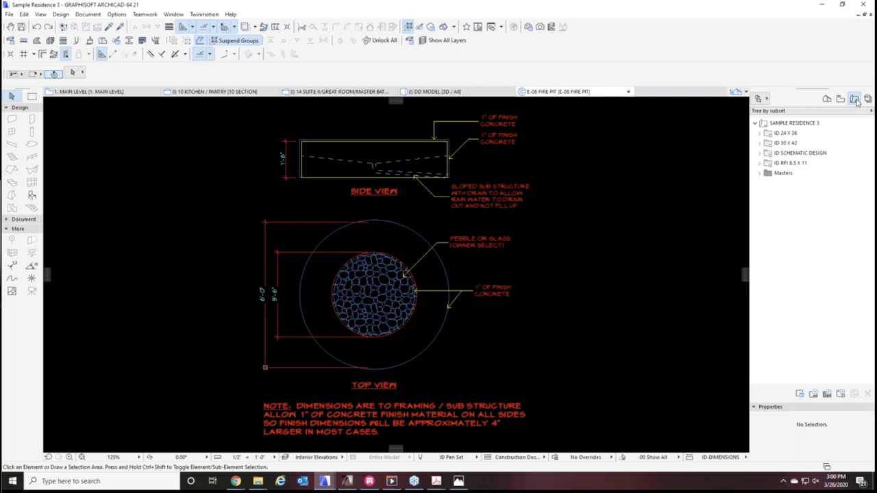
click(840, 99)
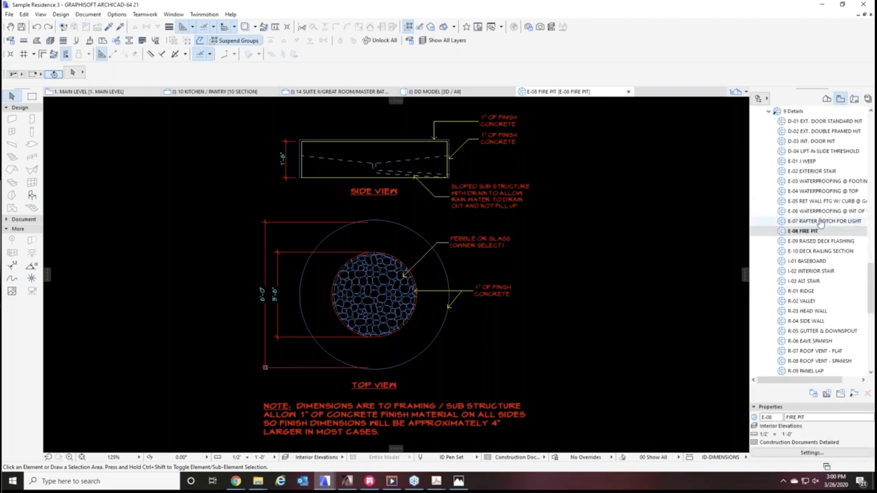
scroll(804, 287, up, 2)
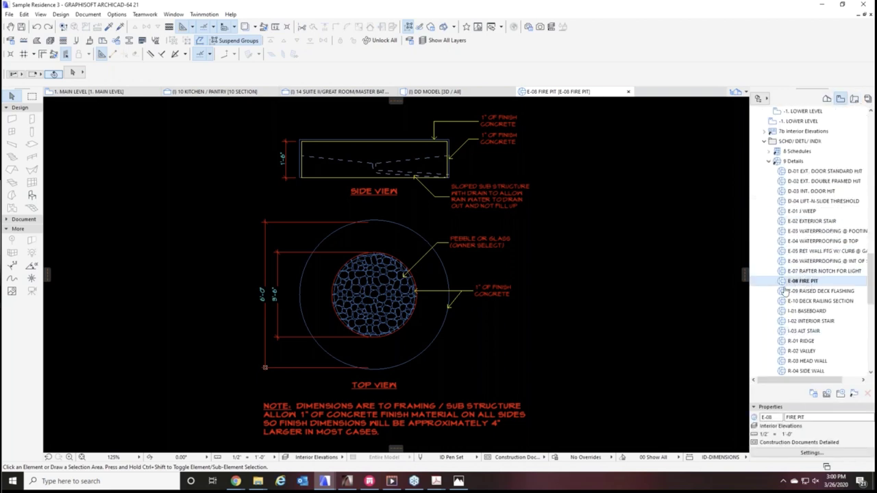
scroll(784, 298, down, 2)
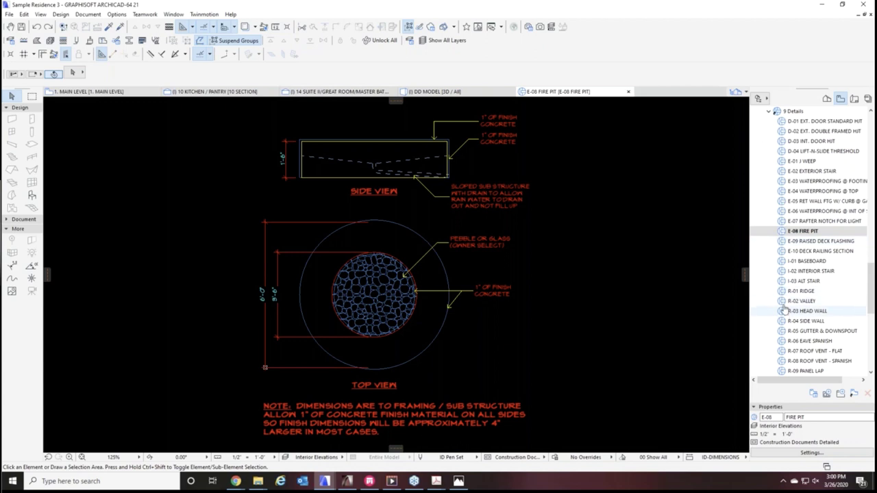
double_click(782, 301)
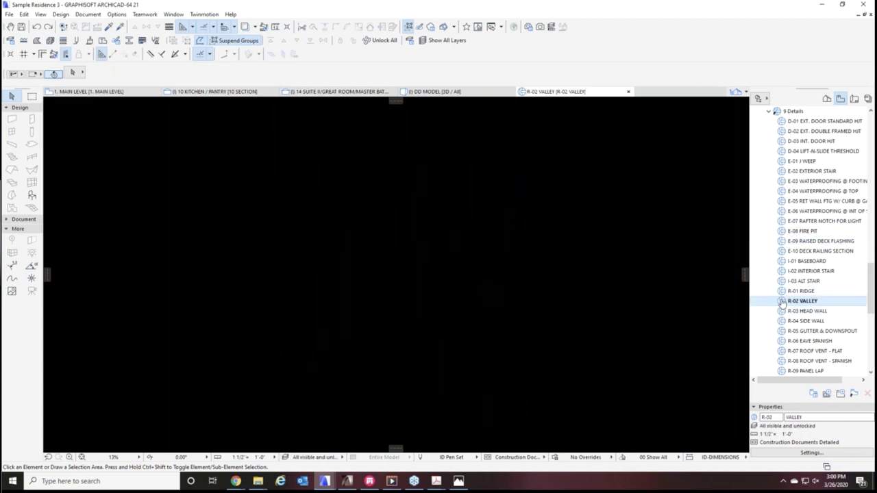
click(82, 457)
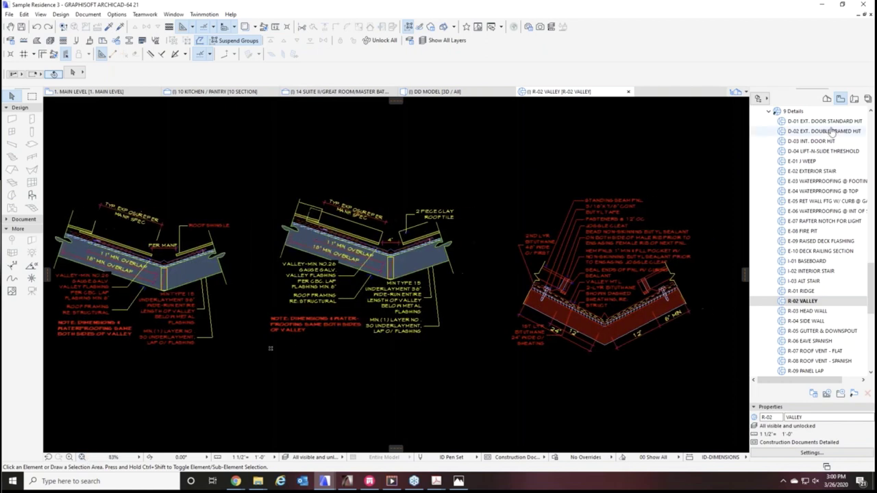
Open the A9.0 ARCHITECTURAL DETAILS layout from the ID 30 X 42 architectural subset, and switch to the 14 SUITE II/GREAT ROOM section
click(854, 101)
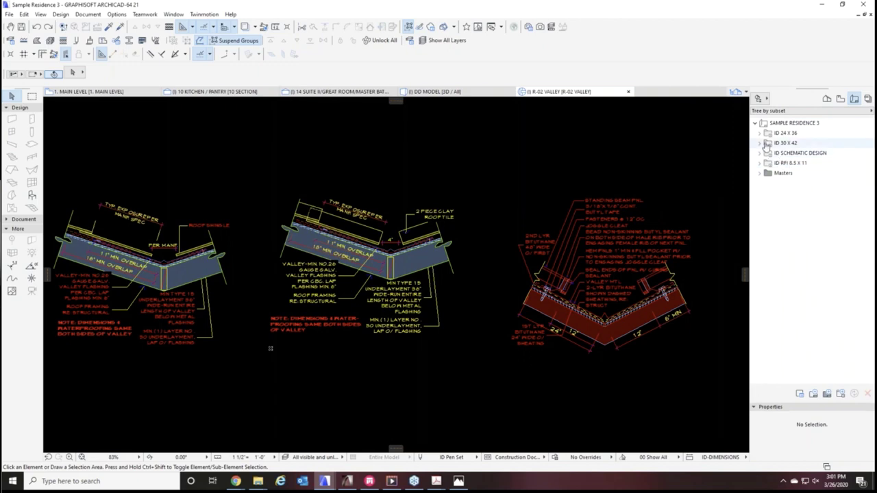
click(759, 144)
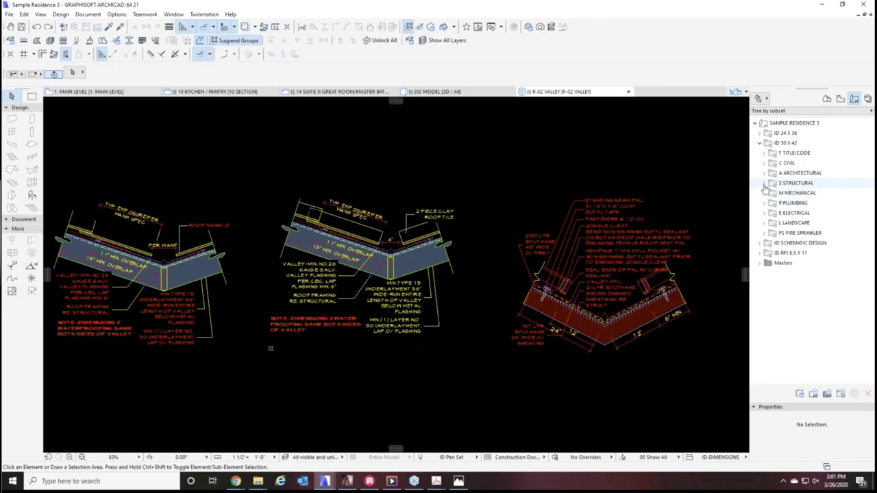
click(763, 174)
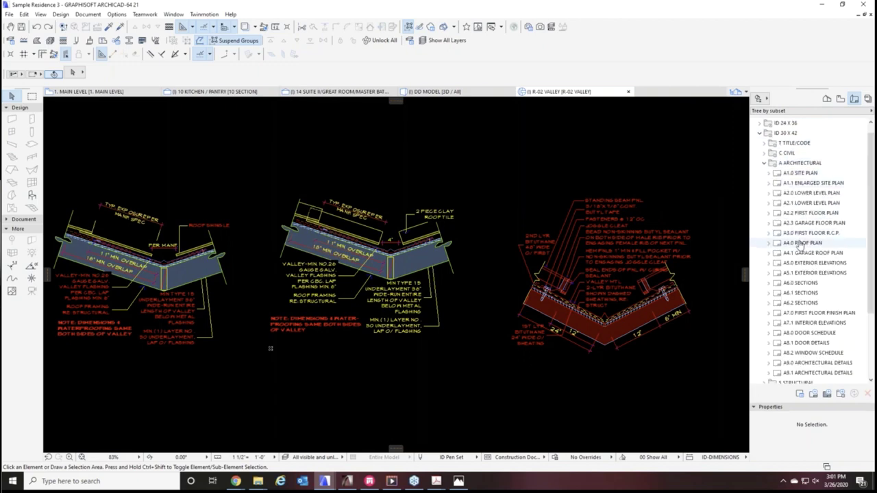
scroll(801, 247, down, 2)
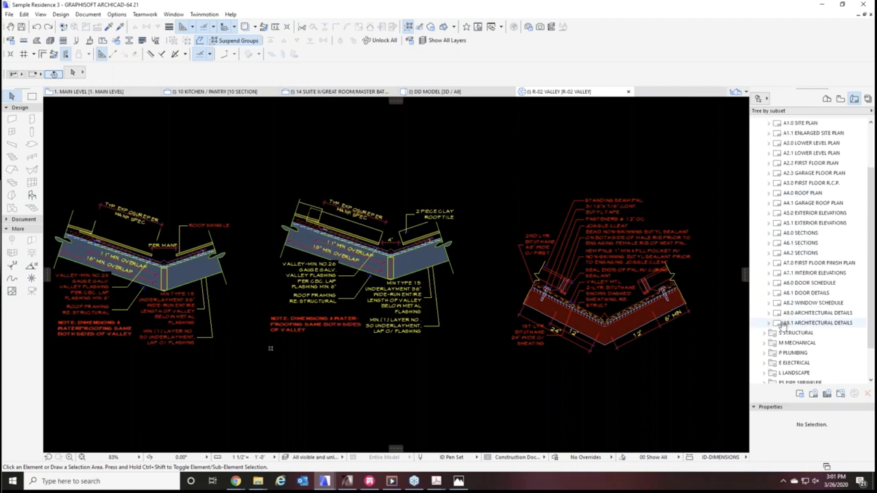
double_click(776, 312)
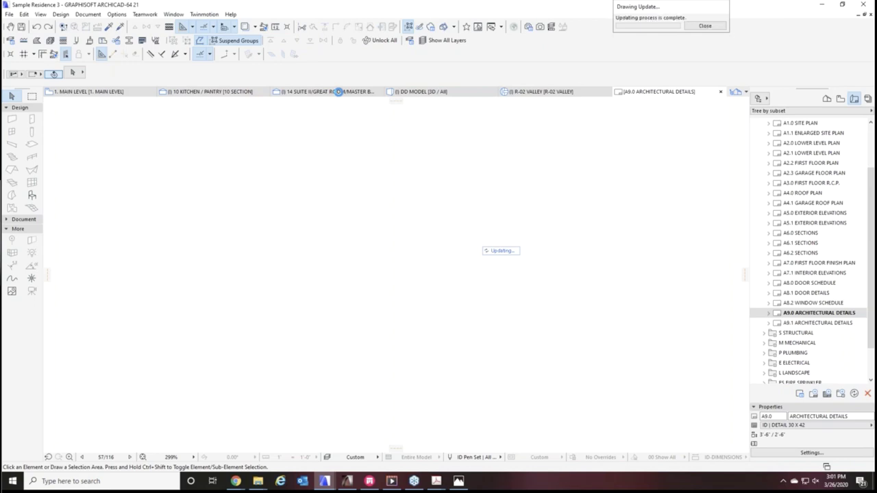
click(339, 91)
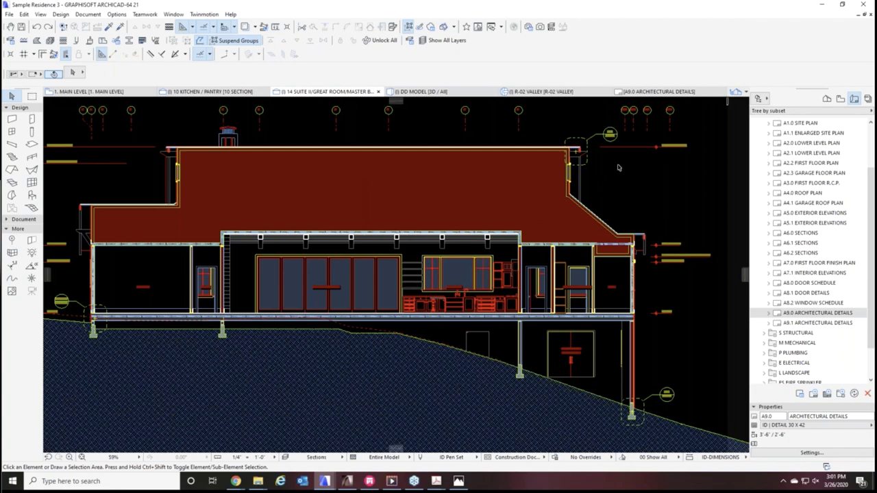
Examine the detail callout at the roof ridge and the rooms below it in the 14 SUITE II/GREAT ROOM section
scroll(618, 168, up, 5)
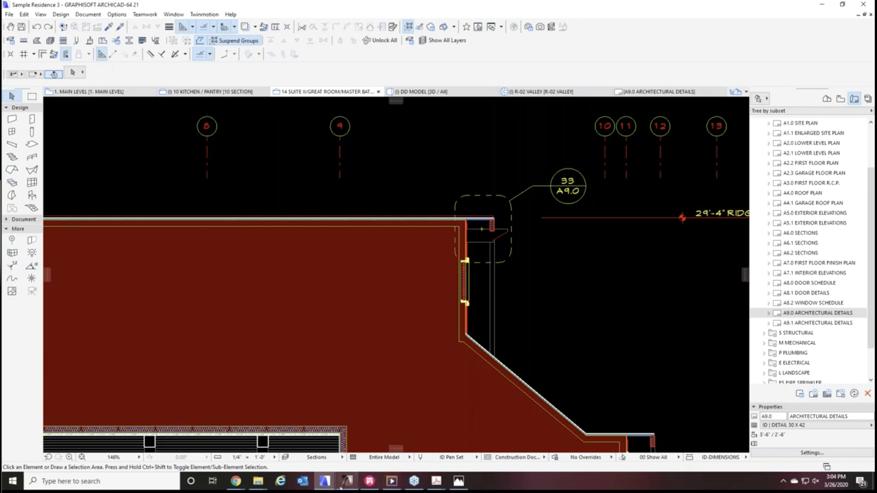
scroll(573, 335, down, 2)
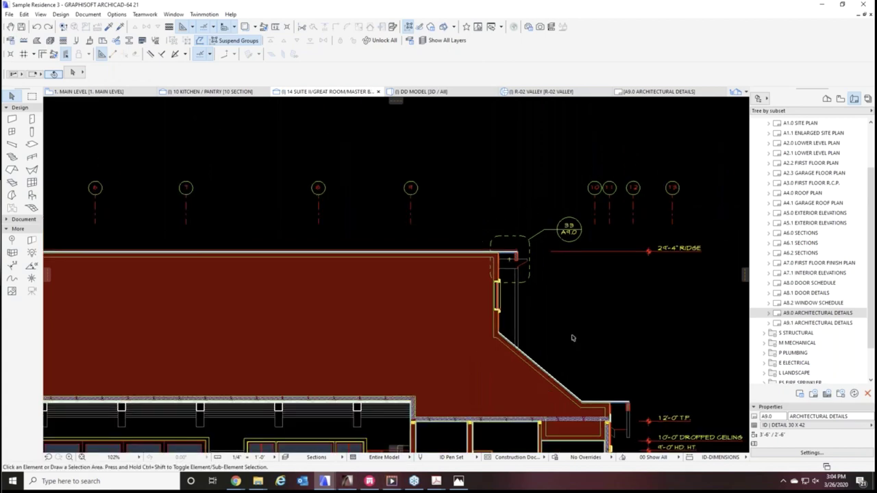
middle_drag(573, 337, 596, 216)
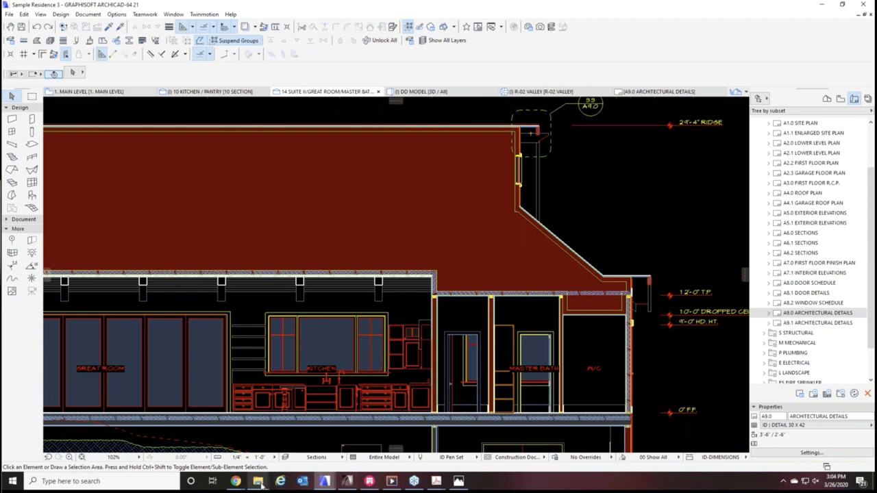
Go back to the project's saved views, reopen the R-02 VALLEY detail from the 9 Details folder and view all its drawings
mouse_move(260, 484)
click(840, 100)
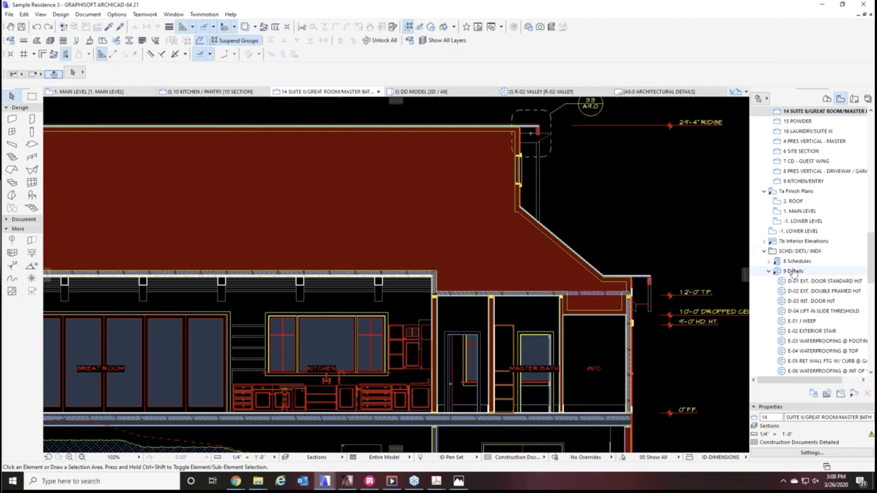
scroll(791, 288, down, 3)
scroll(789, 299, down, 2)
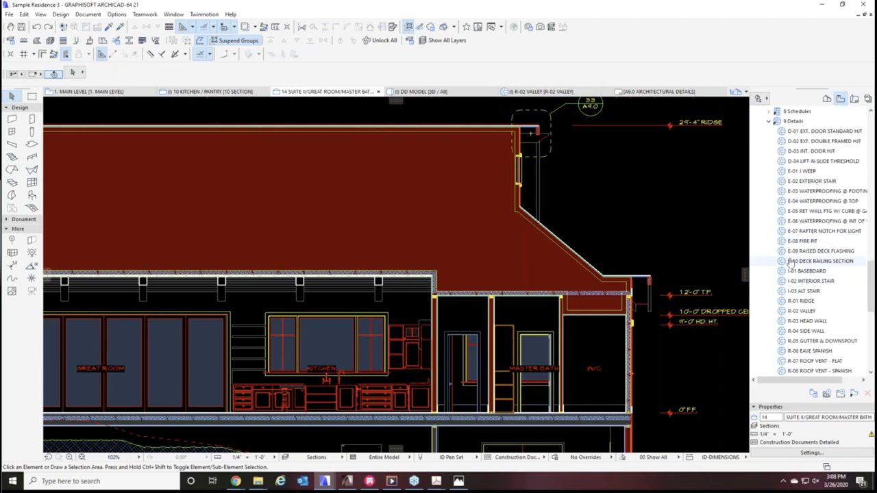
double_click(783, 314)
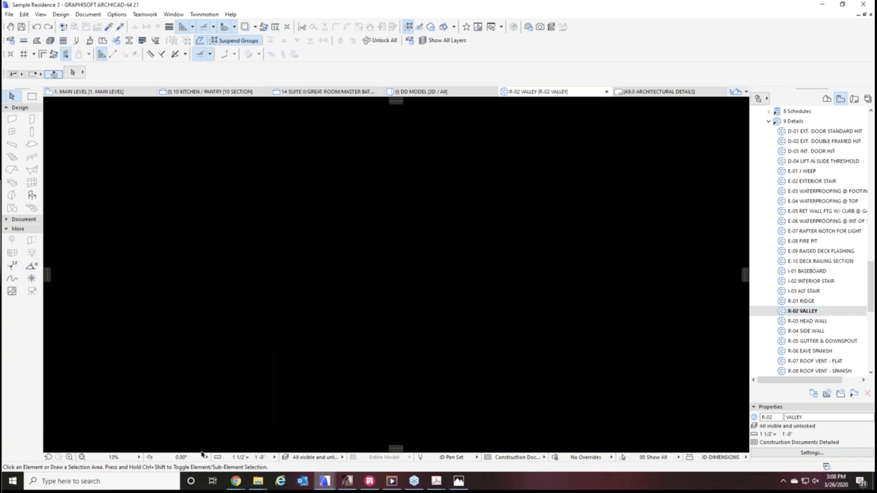
click(81, 457)
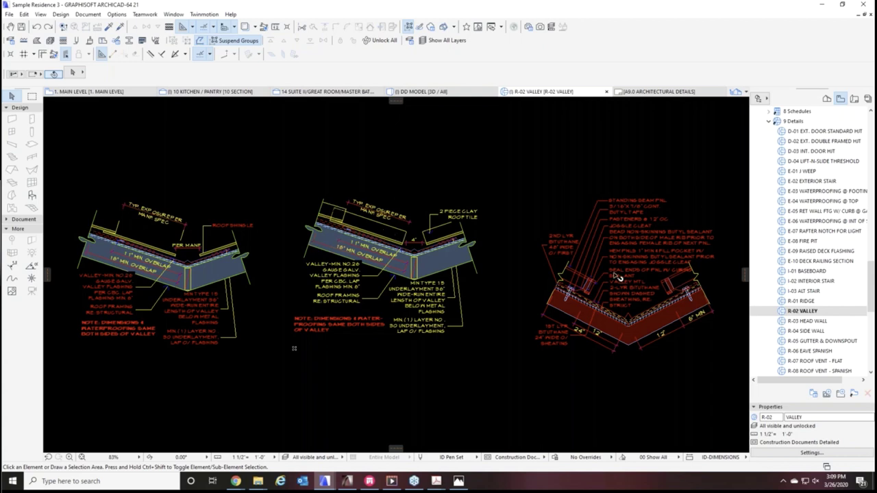
scroll(489, 311, down, 1)
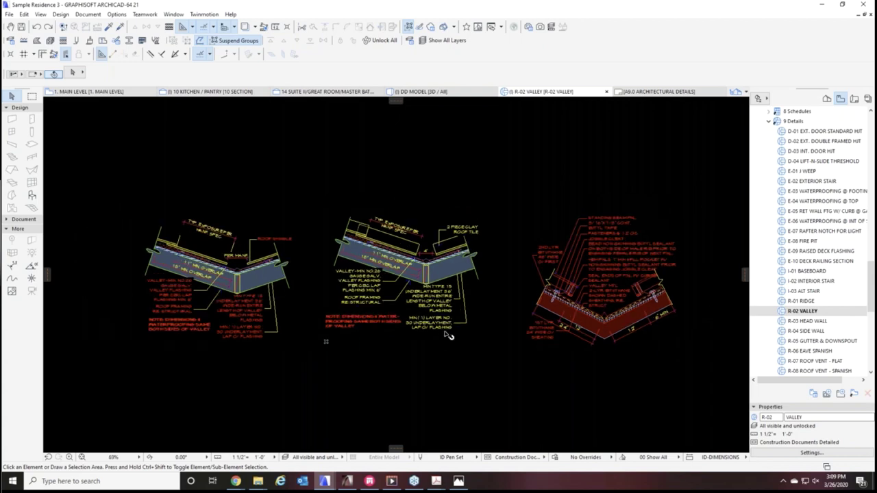
middle_drag(459, 355, 467, 346)
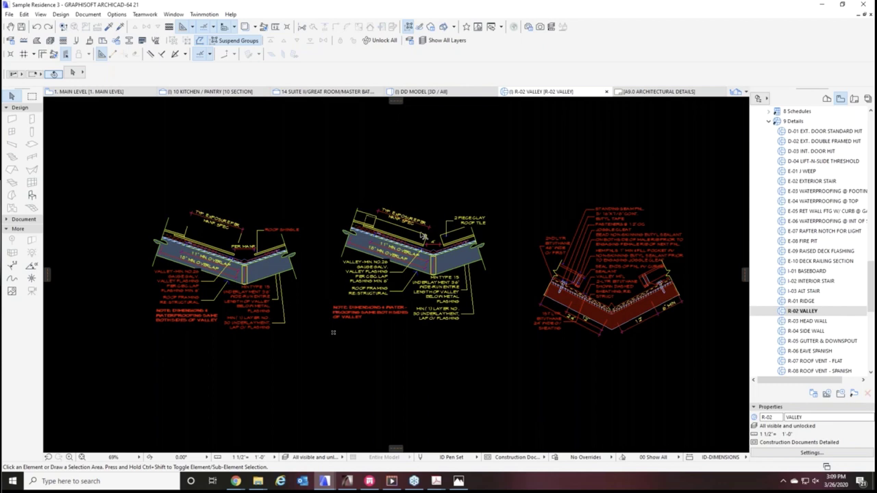
Open the R-03 HEAD WALL detail, fit its drawings in the window, and look through the rest of the 9 Details folder
double_click(784, 322)
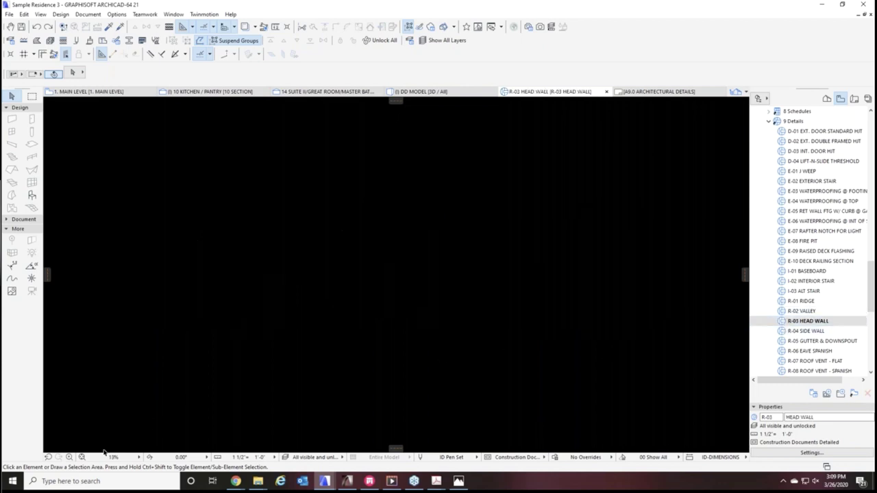
click(82, 457)
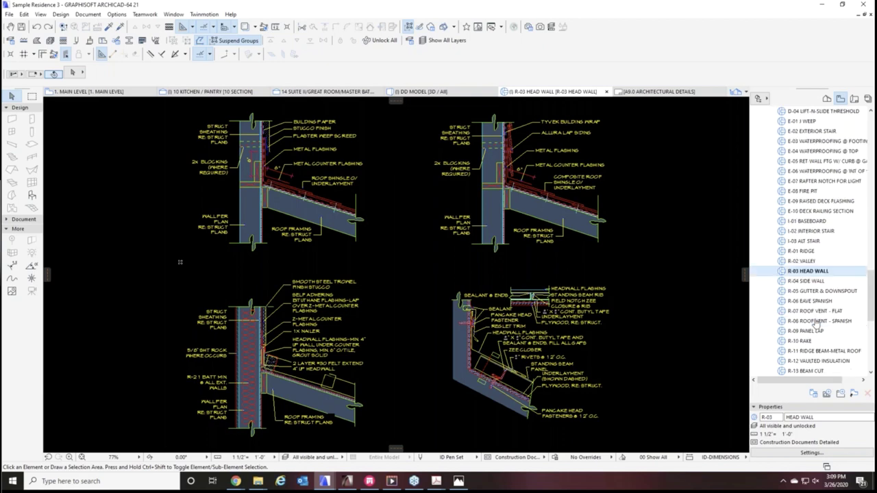
scroll(807, 314, down, 3)
scroll(808, 314, down, 2)
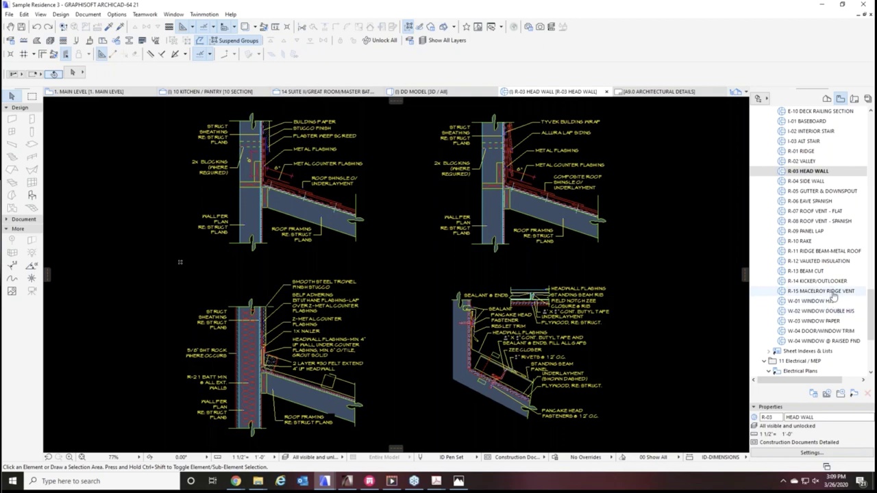
scroll(833, 298, up, 3)
scroll(831, 300, up, 2)
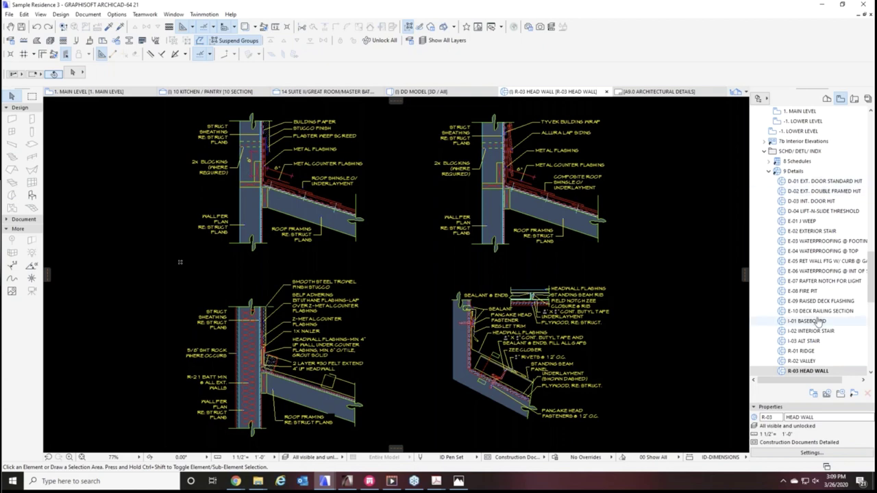
scroll(820, 320, down, 5)
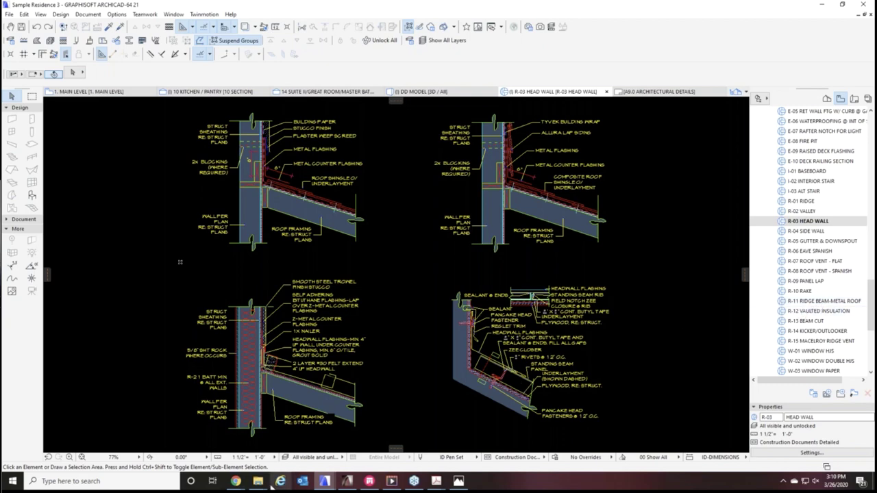
Look at the ArchiCAD Webinar_2020_03_26 and ArchiCAD_Template folders in File Explorer, and close the webinar folder window
mouse_move(258, 481)
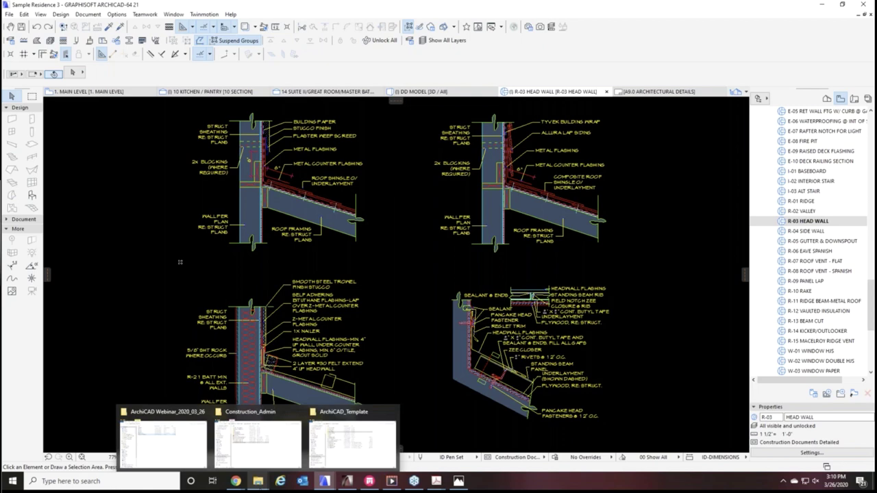
mouse_move(176, 460)
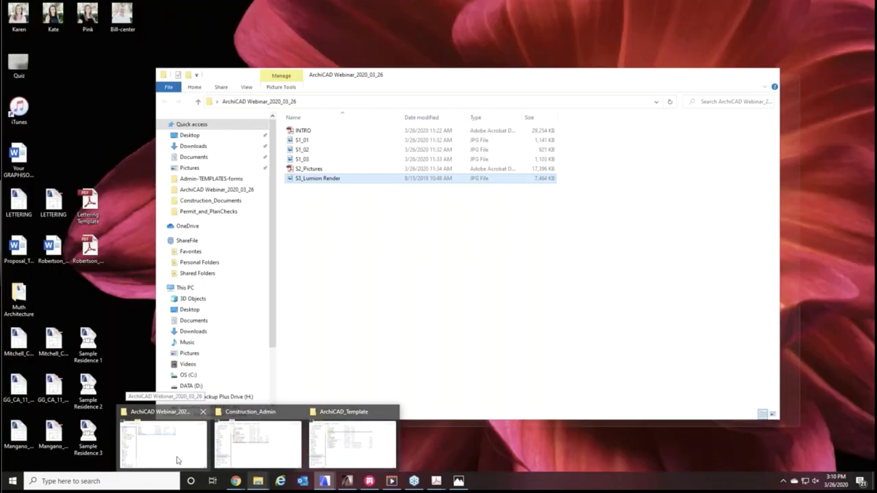
click(176, 460)
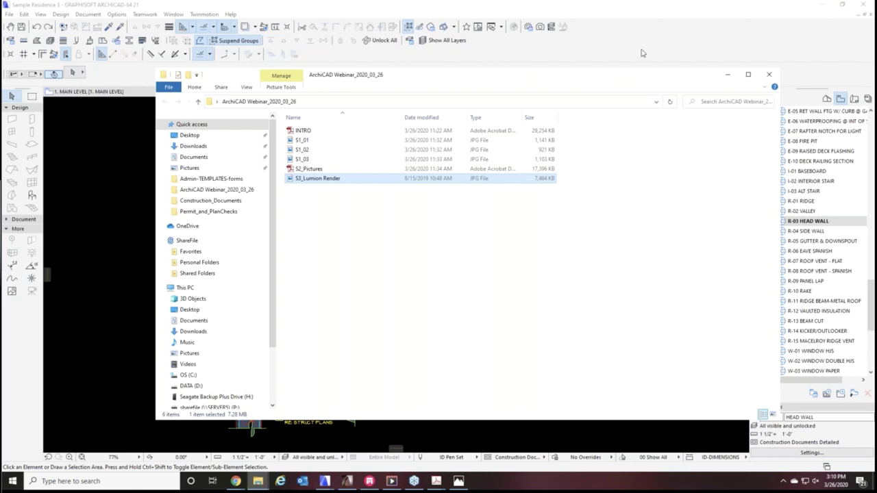
mouse_move(258, 481)
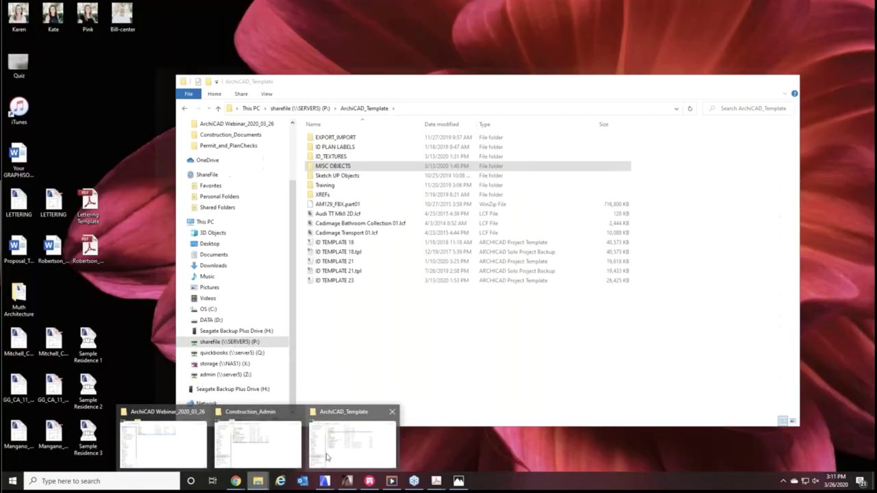
click(343, 447)
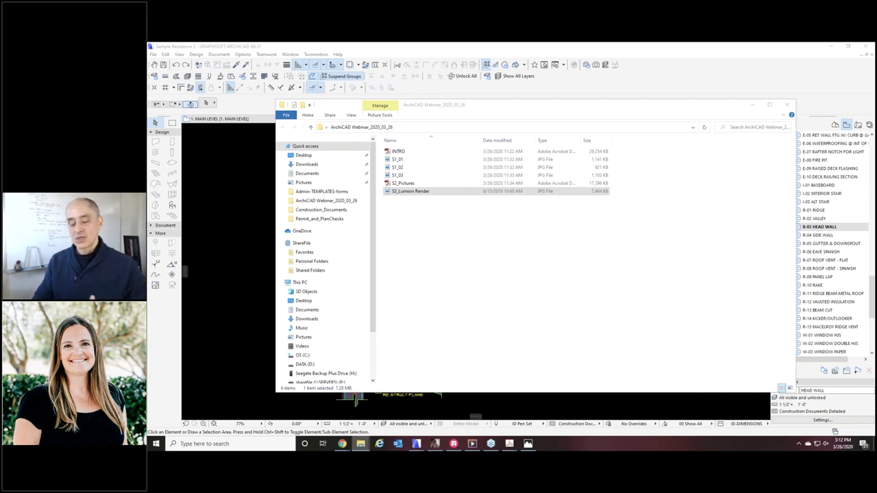
click(787, 105)
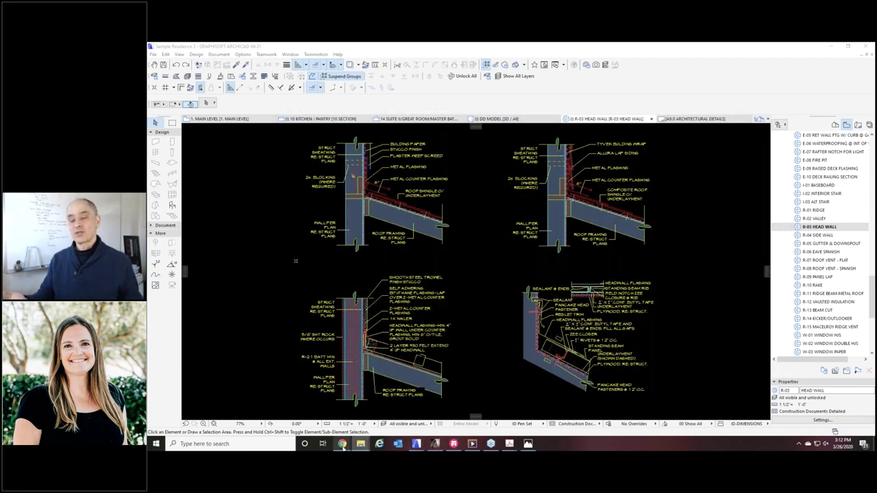
Switch to the Isaman design website in Chrome and go from The Firm page to the home page
mouse_move(341, 443)
click(384, 415)
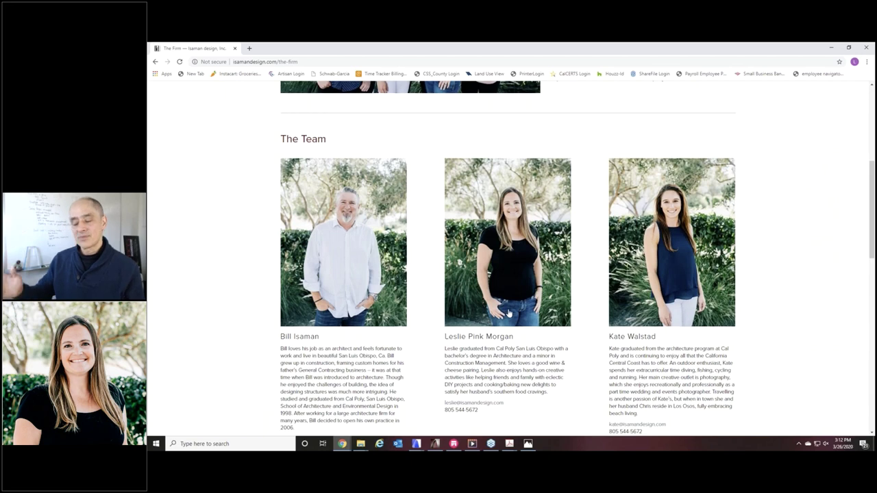
scroll(505, 314, up, 4)
click(568, 119)
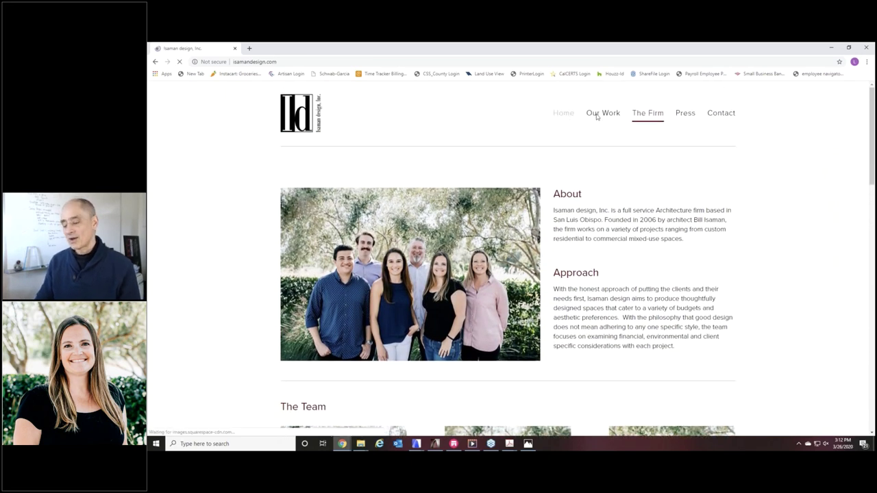
View the project photos on the website's home page and open the Our Work page
scroll(763, 224, down, 1)
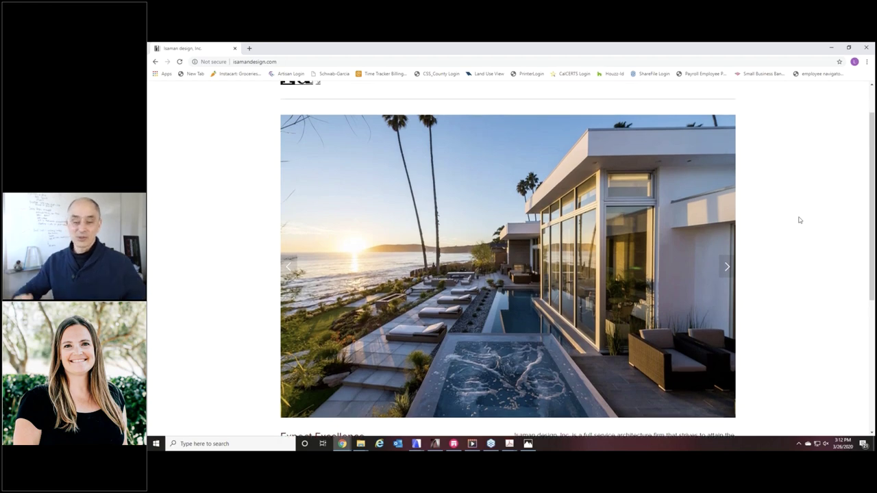
scroll(761, 195, up, 1)
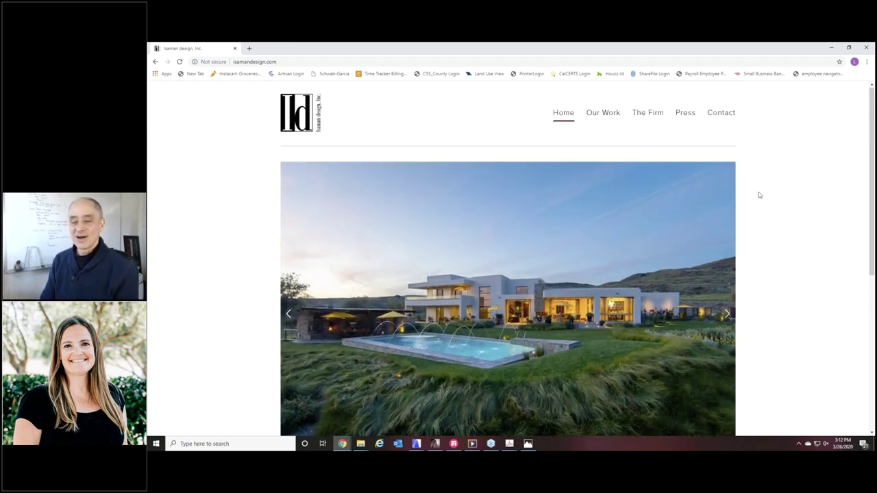
click(606, 114)
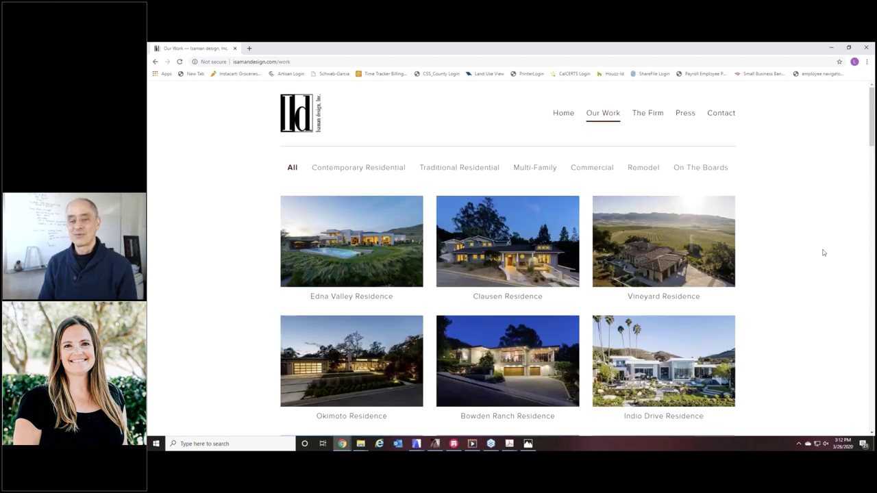